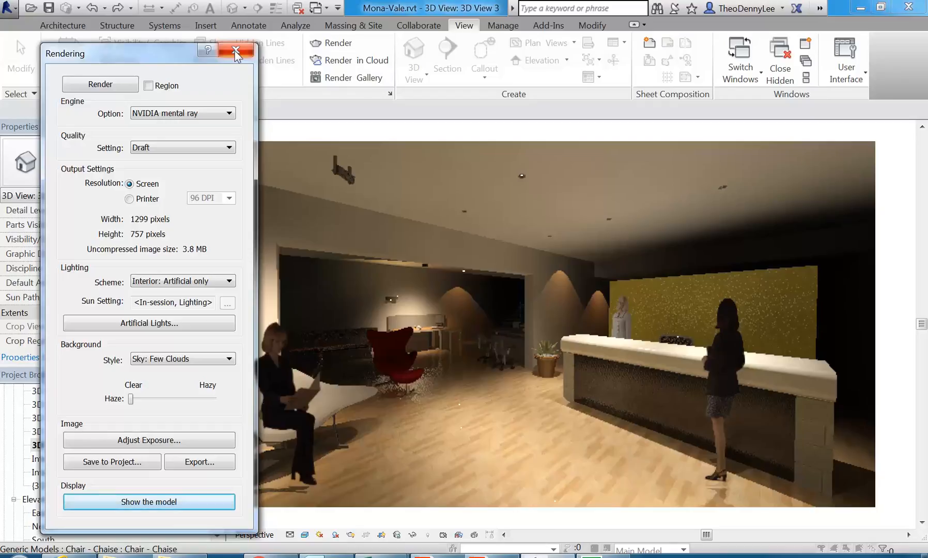
# Close the Rendering dialog and open the Ground Floor Print floor plan.
pyautogui.click(236, 52)
pyautogui.moveTo(210, 438); pyautogui.dragTo(214, 397)
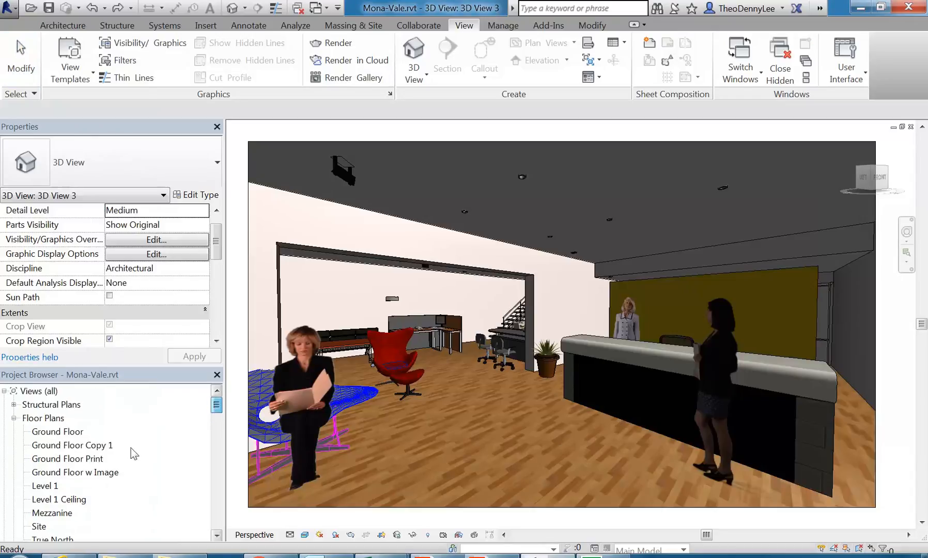
pyautogui.doubleClick(83, 458)
pyautogui.scroll(-3, 491, 299)
pyautogui.moveTo(500, 306); pyautogui.dragTo(427, 349, button='middle')
# Delete the Ground Floor Print view from the project's floor plans.
pyautogui.click(69, 459)
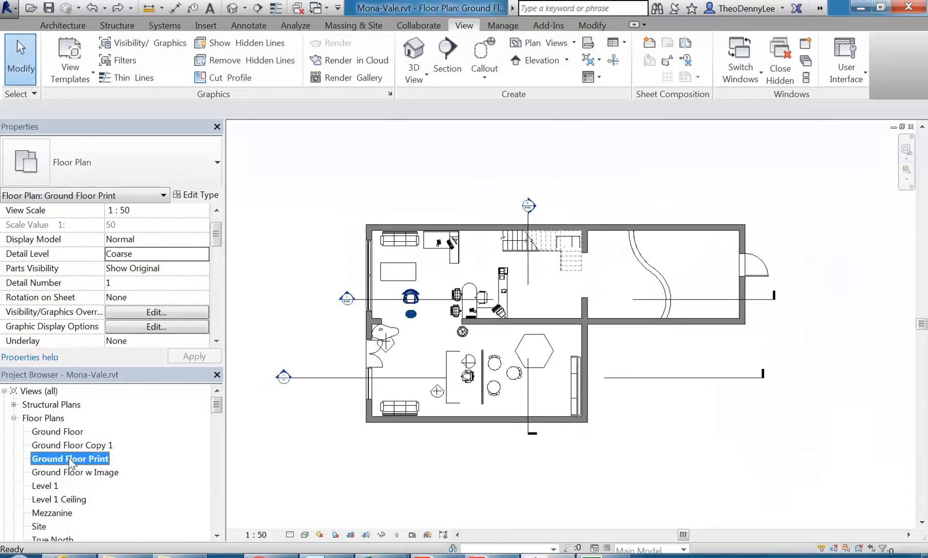
pyautogui.rightClick(69, 457)
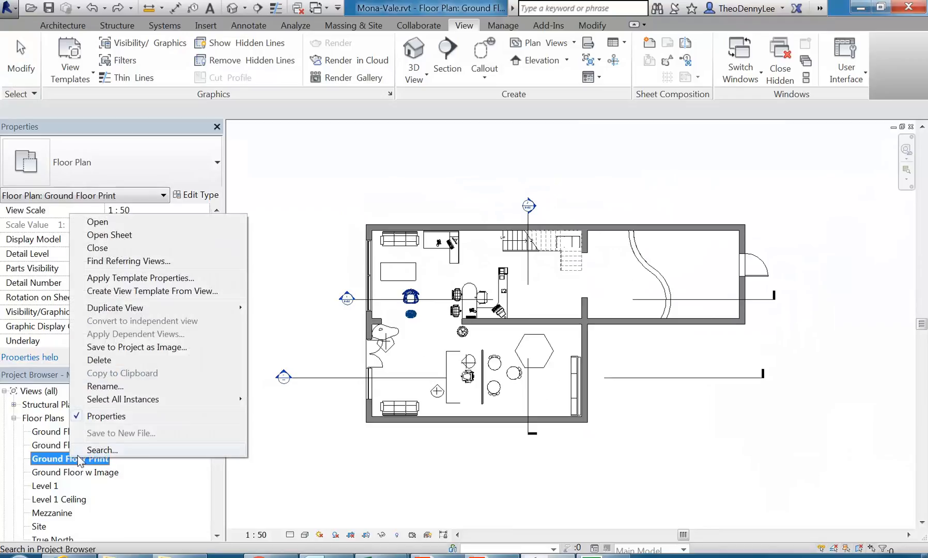
pyautogui.click(114, 360)
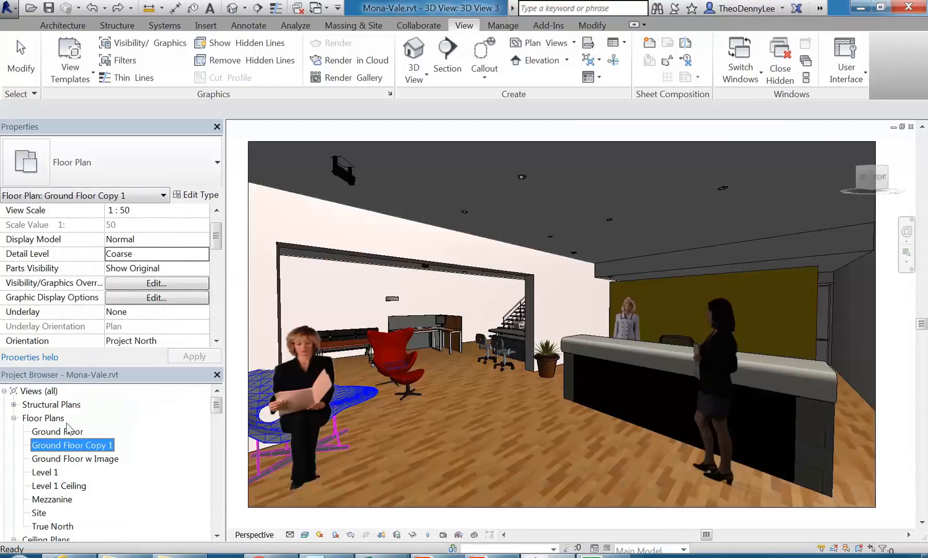
# Open the Ground Floor plan view and bring the whole building into view.
pyautogui.click(70, 432)
pyautogui.click(63, 446)
pyautogui.click(65, 458)
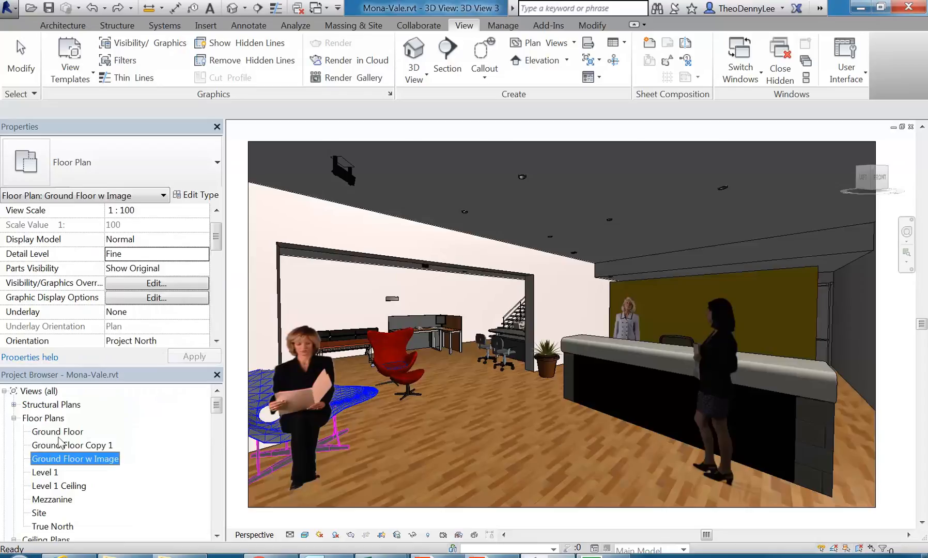
pyautogui.click(58, 432)
pyautogui.doubleClick(58, 433)
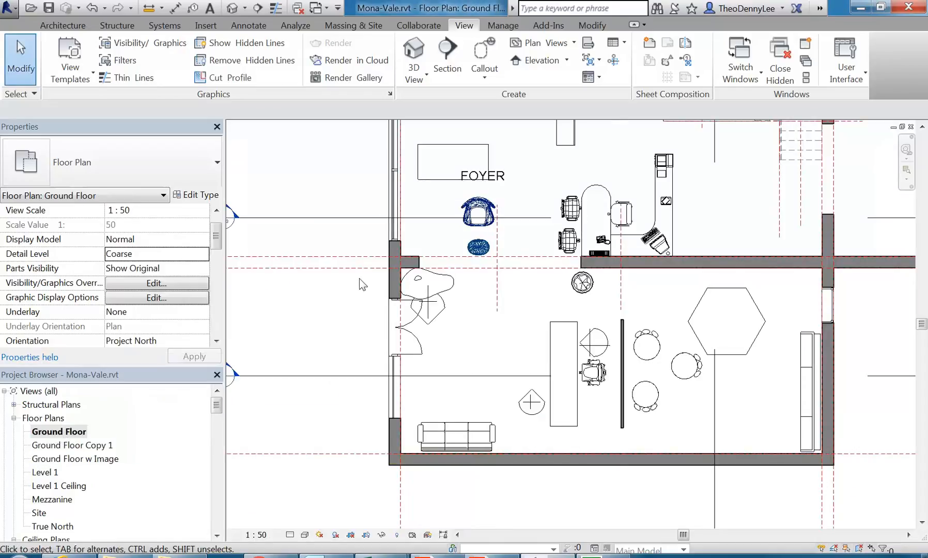
pyautogui.scroll(-3, 393, 300)
pyautogui.scroll(1, 401, 303)
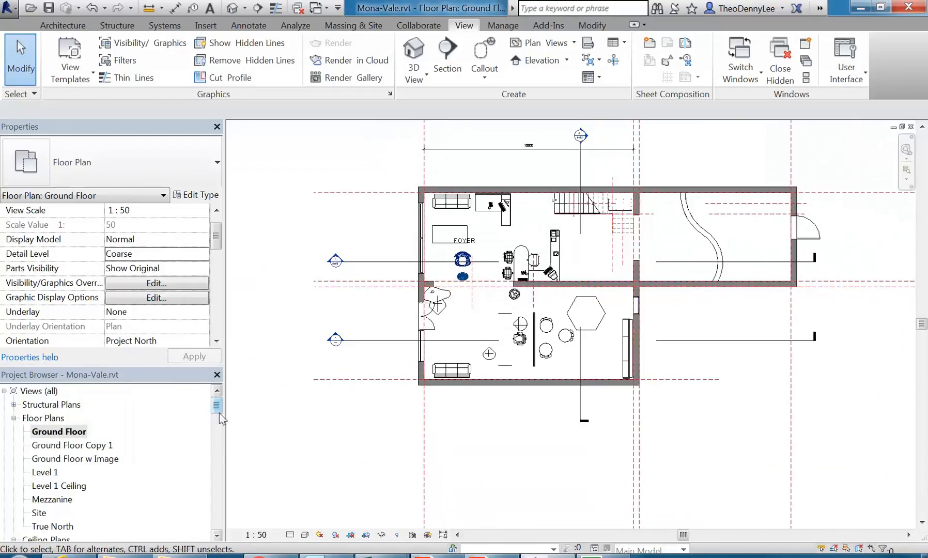
pyautogui.scroll(-1, 343, 309)
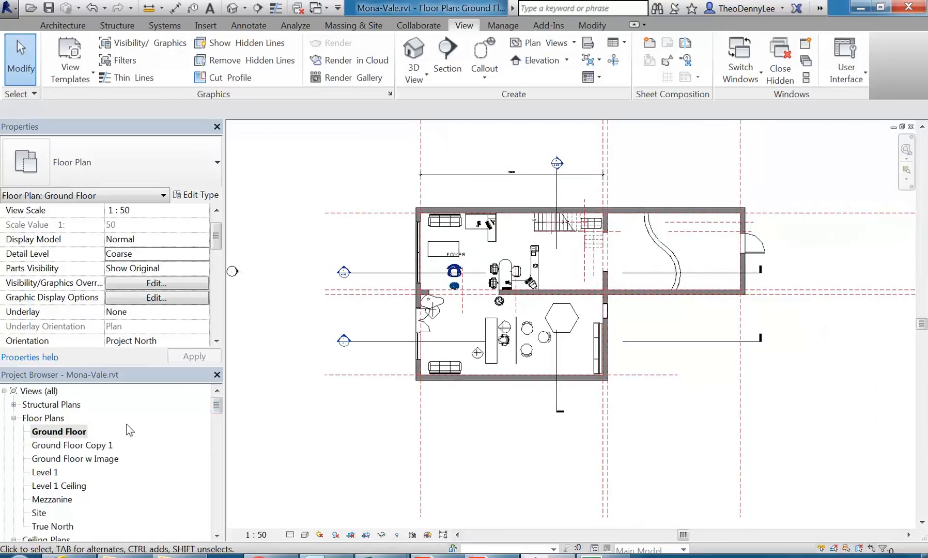
# Try duplicating the Ground Floor view without its detailing, and undo the duplication.
pyautogui.rightClick(58, 434)
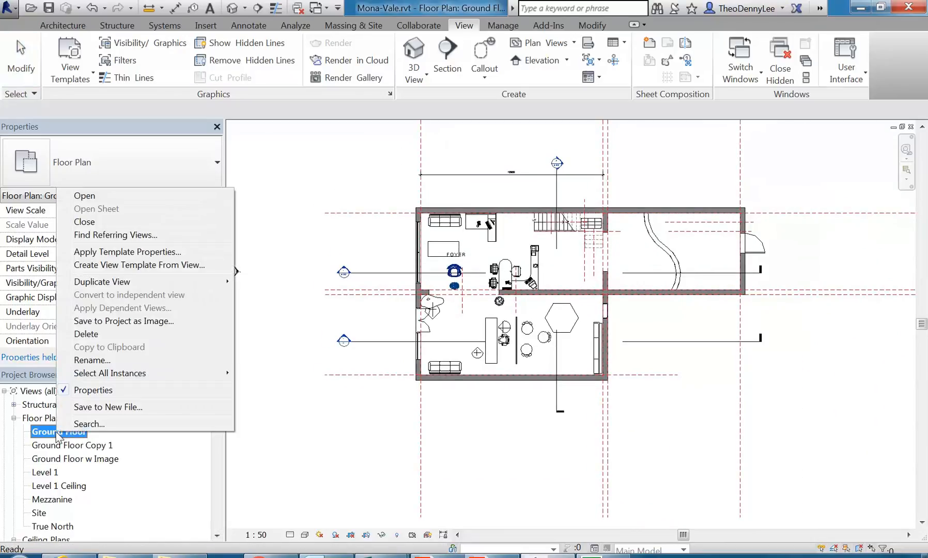
pyautogui.moveTo(107, 285)
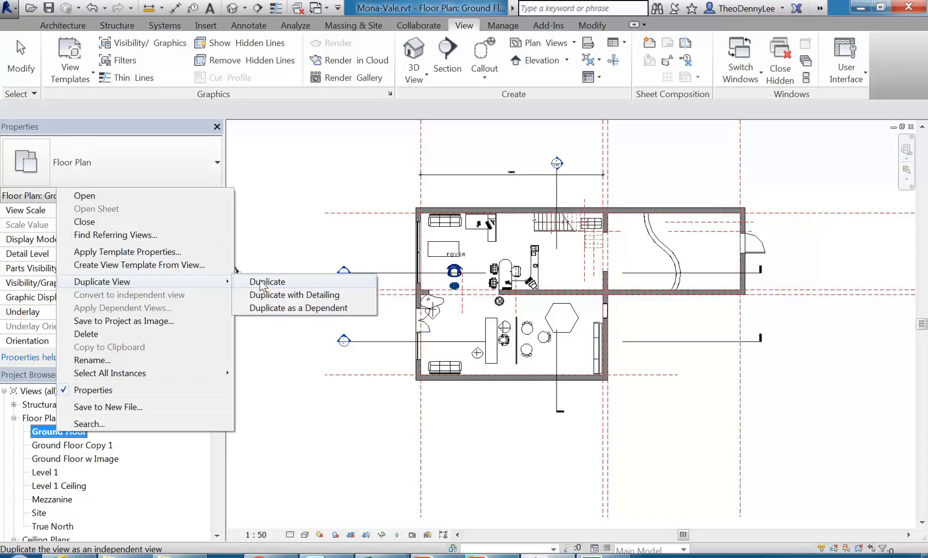
pyautogui.rightClick(45, 432)
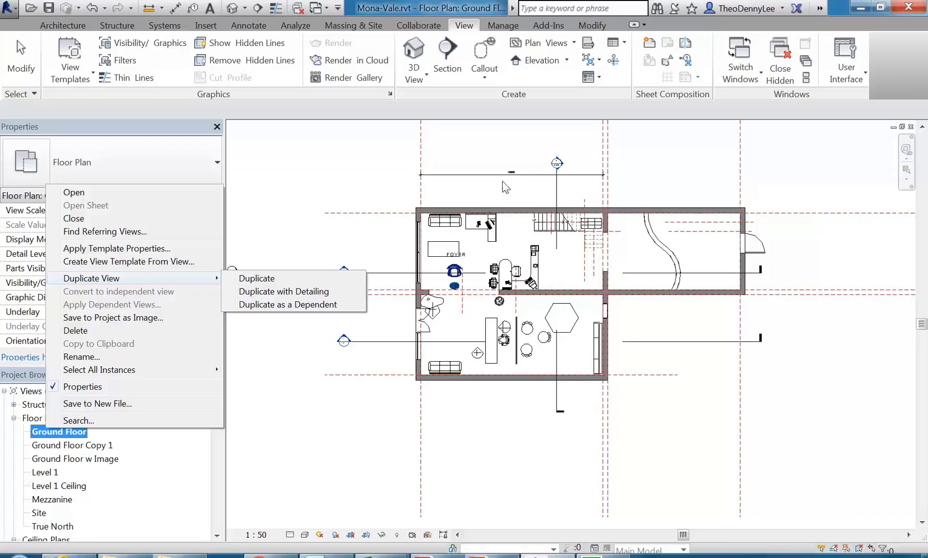
pyautogui.click(273, 283)
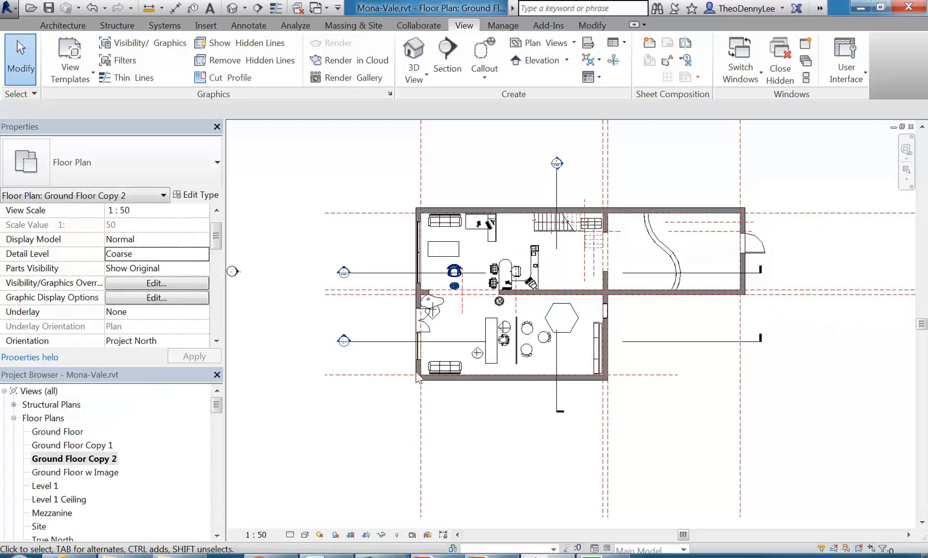
pyautogui.click(96, 9)
# Duplicate the Ground Floor view with detailing and delete the FOYER text note from the copy.
pyautogui.rightClick(61, 432)
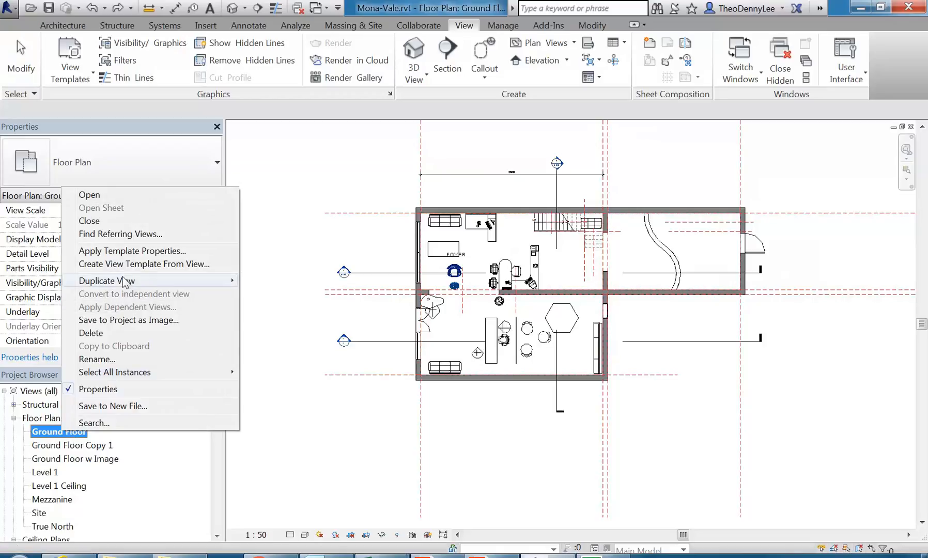
pyautogui.click(277, 298)
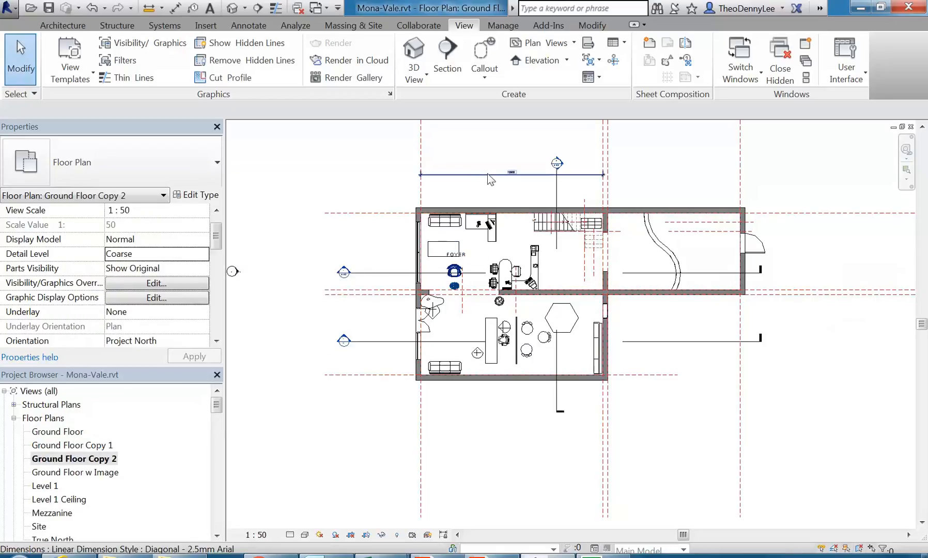
pyautogui.scroll(3, 465, 250)
pyautogui.click(470, 269)
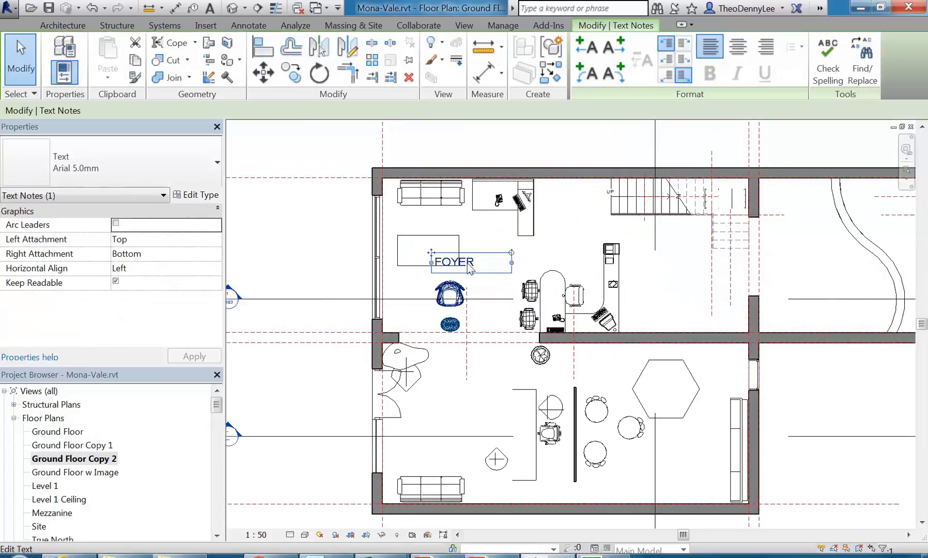
pyautogui.click(480, 236)
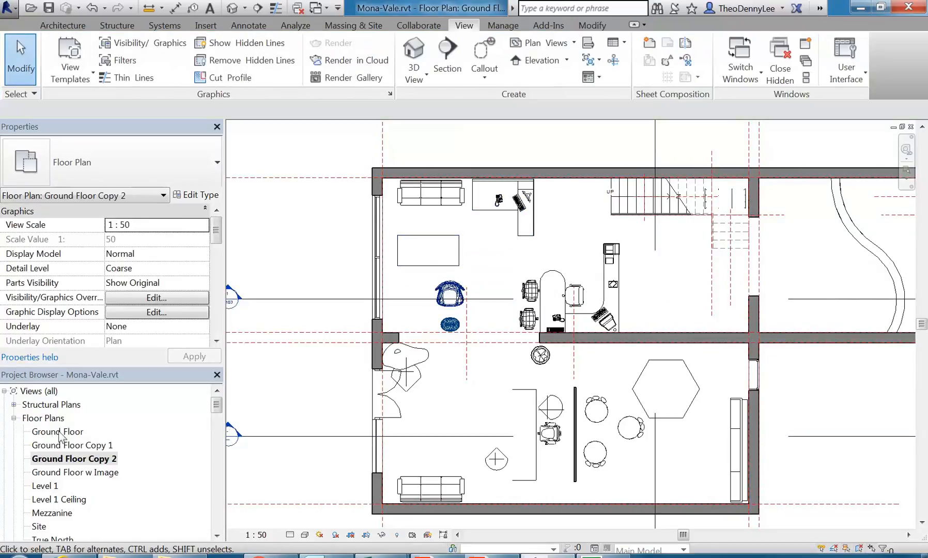
# Compare the foyer annotation in the original Ground Floor view with the duplicated view.
pyautogui.doubleClick(59, 433)
pyautogui.scroll(2, 483, 235)
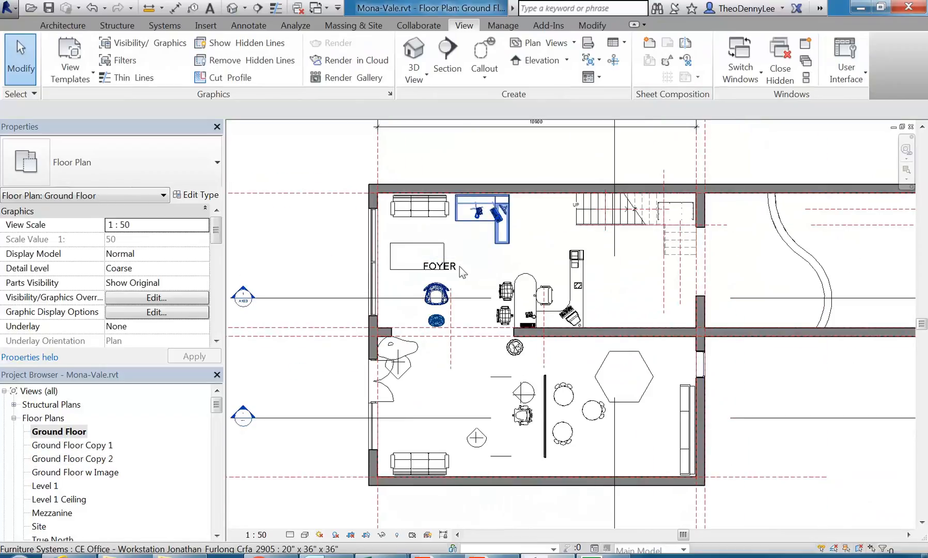
pyautogui.doubleClick(104, 458)
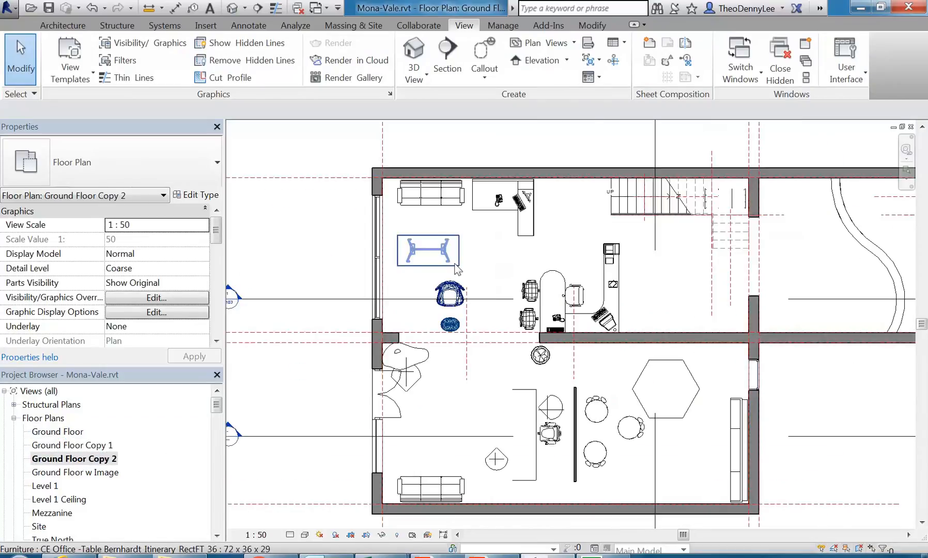
pyautogui.moveTo(421, 269); pyautogui.dragTo(425, 277, button='middle')
pyautogui.scroll(-1, 425, 276)
pyautogui.moveTo(302, 210); pyautogui.dragTo(335, 206, button='middle')
pyautogui.scroll(1, 517, 230)
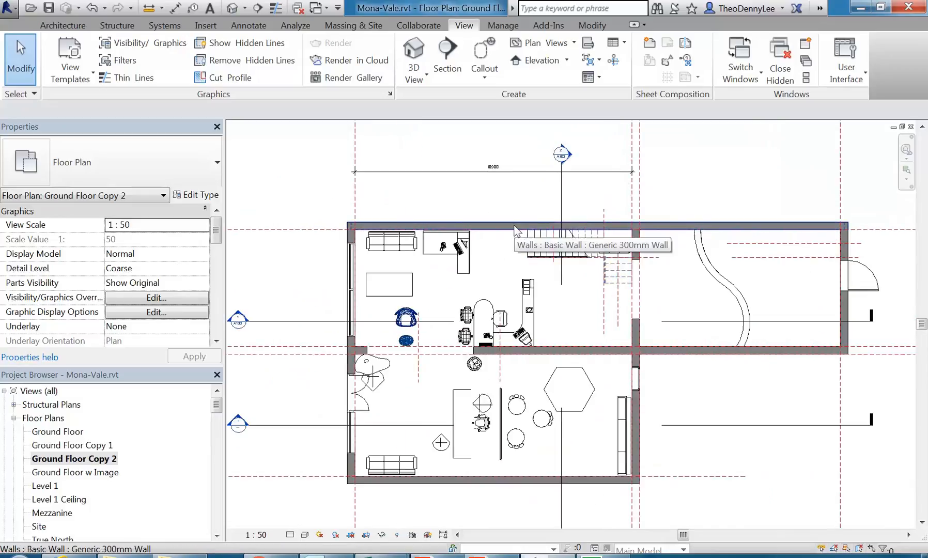
# Examine the linear dimension above the building and the overall layout in the duplicated plan.
pyautogui.click(640, 208)
pyautogui.click(697, 192)
pyautogui.scroll(-1, 696, 191)
pyautogui.moveTo(697, 191); pyautogui.dragTo(637, 246, button='middle')
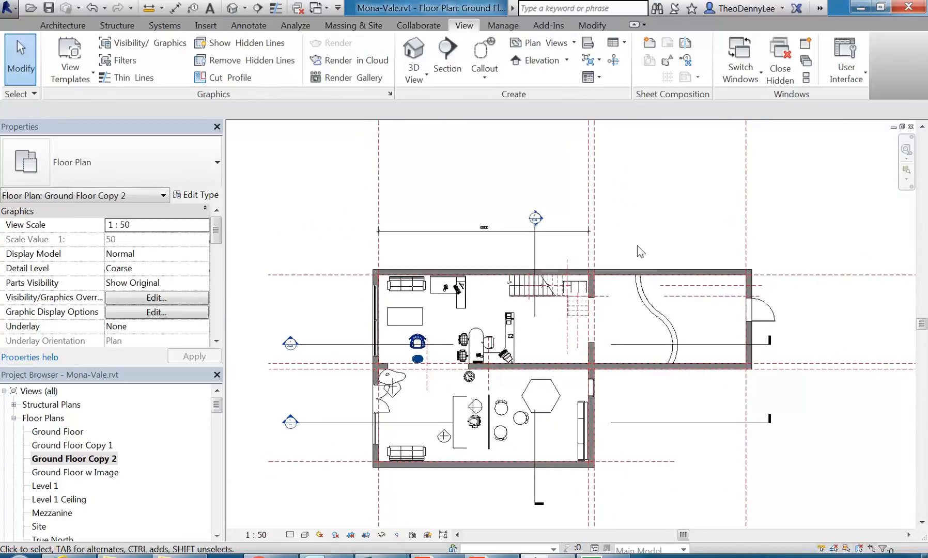
pyautogui.click(439, 232)
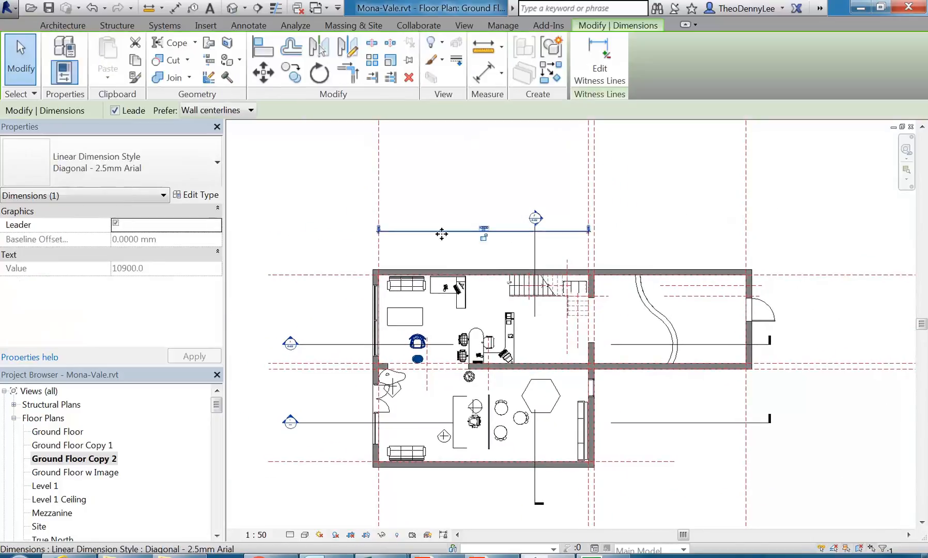
pyautogui.press('Escape')
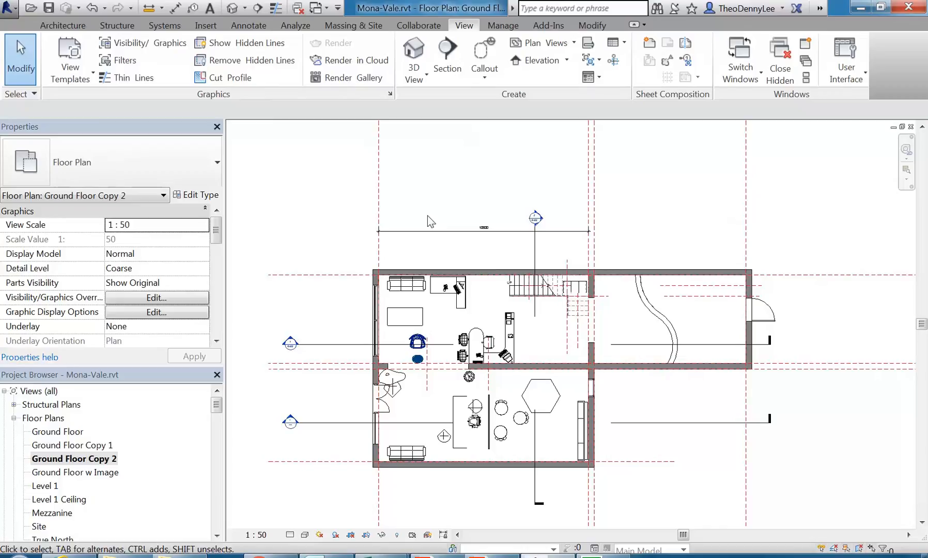
pyautogui.moveTo(410, 205); pyautogui.dragTo(404, 204, button='middle')
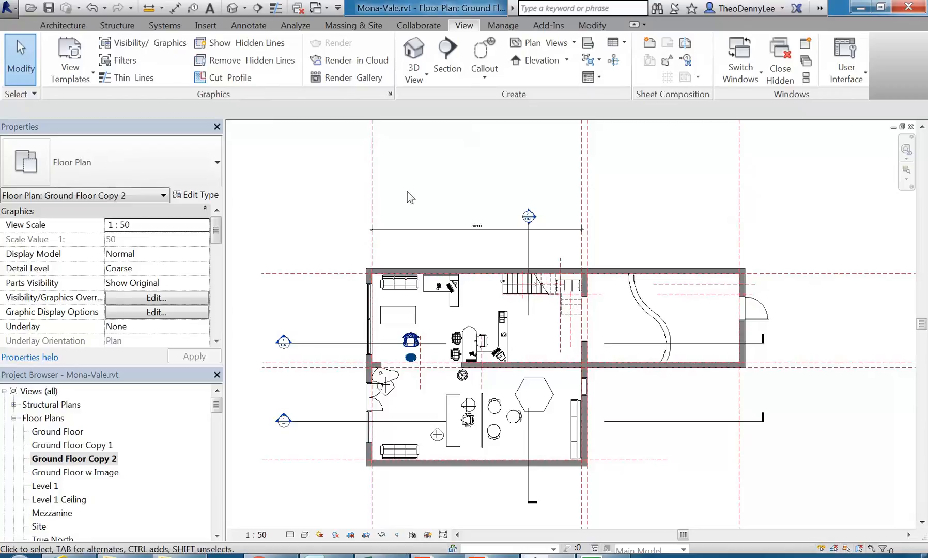
pyautogui.moveTo(328, 234); pyautogui.dragTo(336, 238, button='middle')
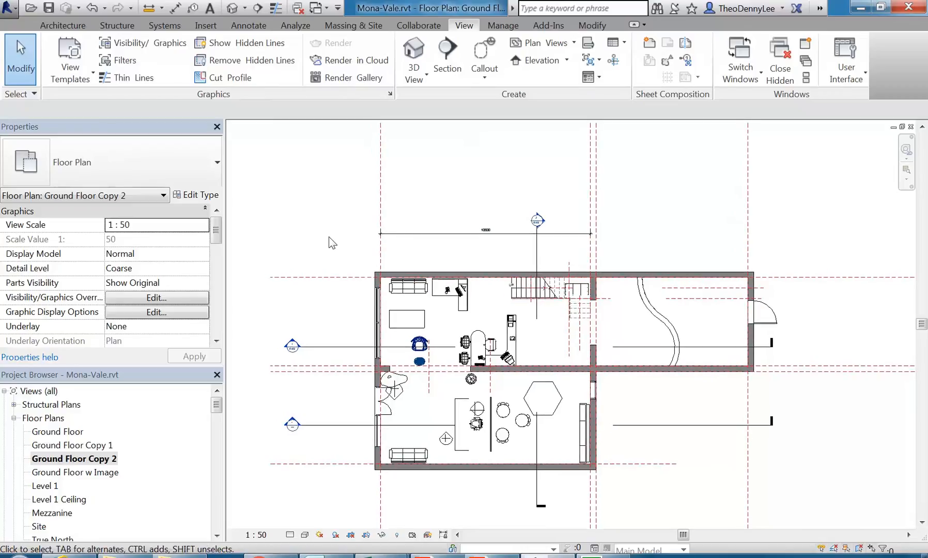
pyautogui.moveTo(329, 237); pyautogui.dragTo(383, 247, button='middle')
pyautogui.scroll(-2, 346, 236)
pyautogui.scroll(-2, 393, 250)
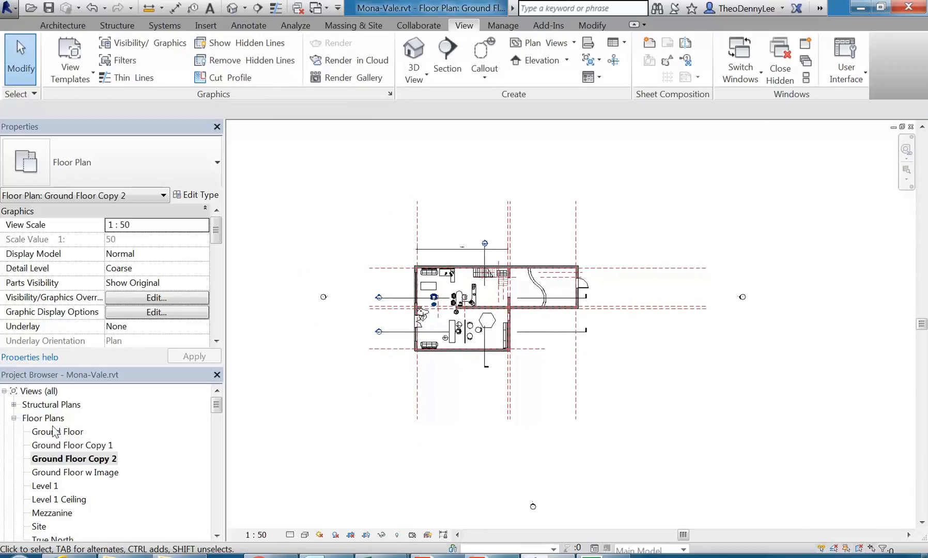
# Rename the duplicated Ground Floor view to Ground Floor Plan.
pyautogui.rightClick(57, 461)
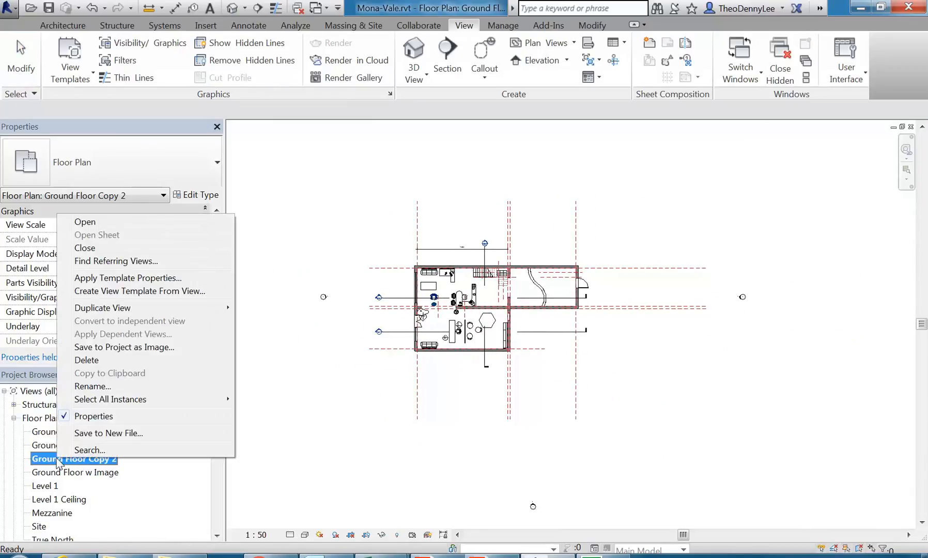
pyautogui.click(93, 387)
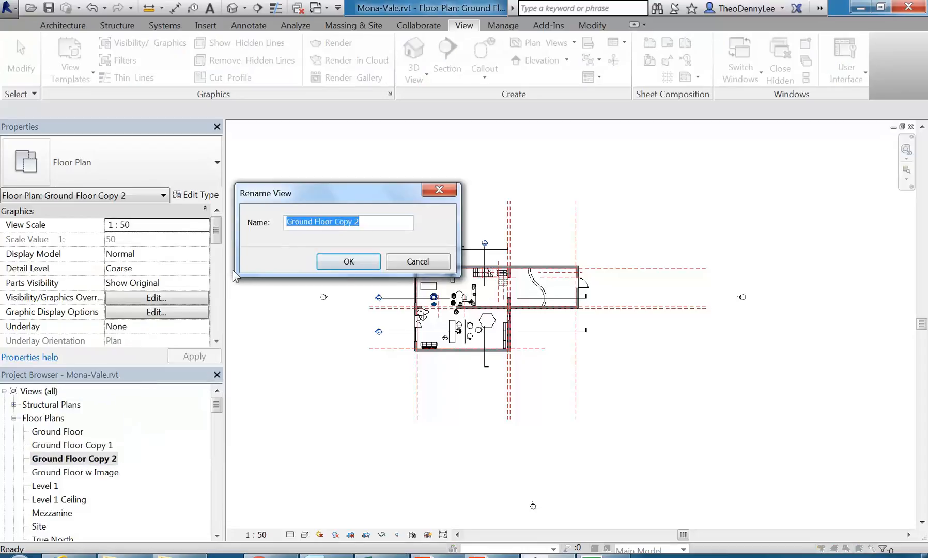
pyautogui.moveTo(361, 222); pyautogui.dragTo(335, 223)
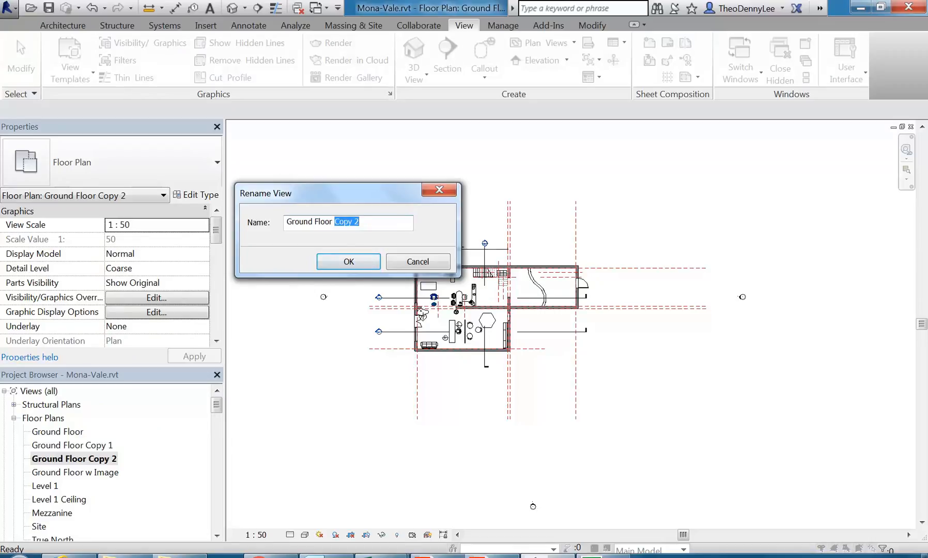
pyautogui.write('Plan')
pyautogui.press('Return')
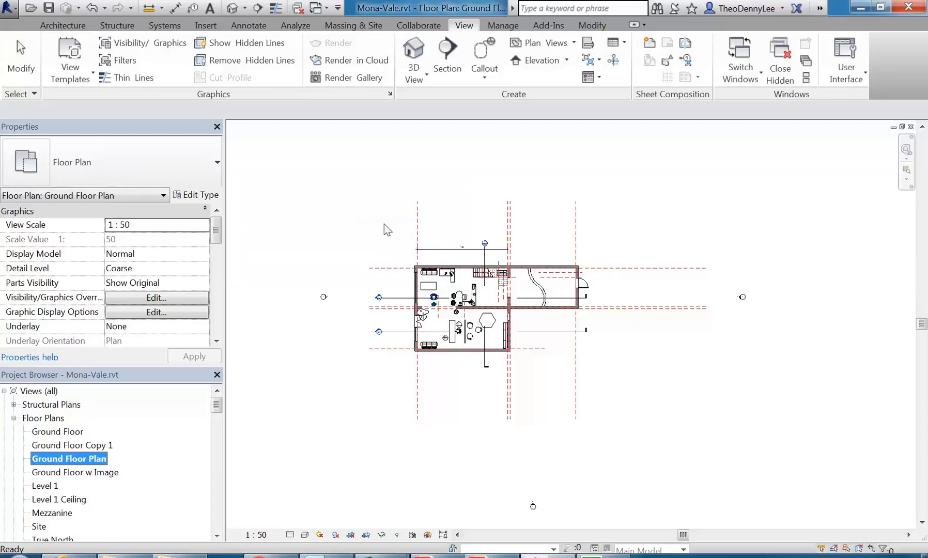
pyautogui.click(384, 225)
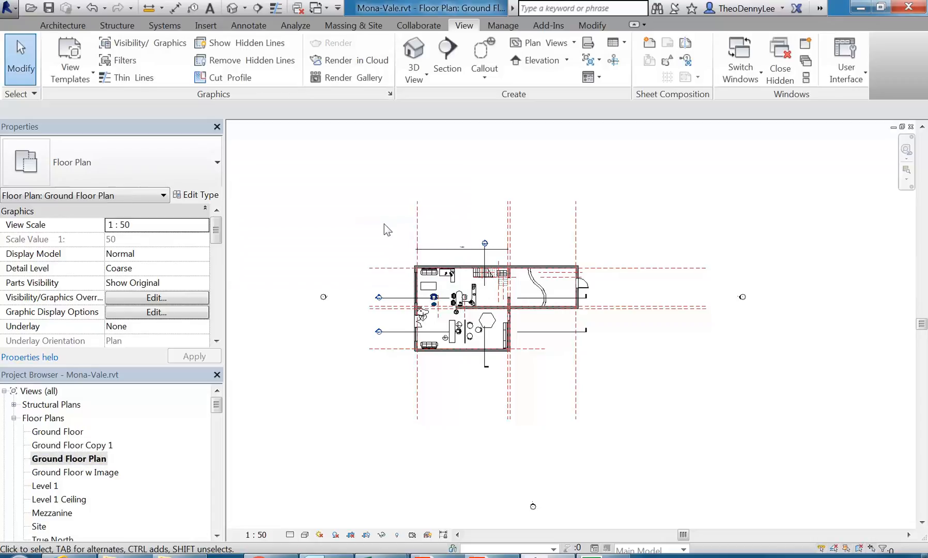
# Hide the whole reference plane category in the Ground Floor Plan view.
pyautogui.click(79, 459)
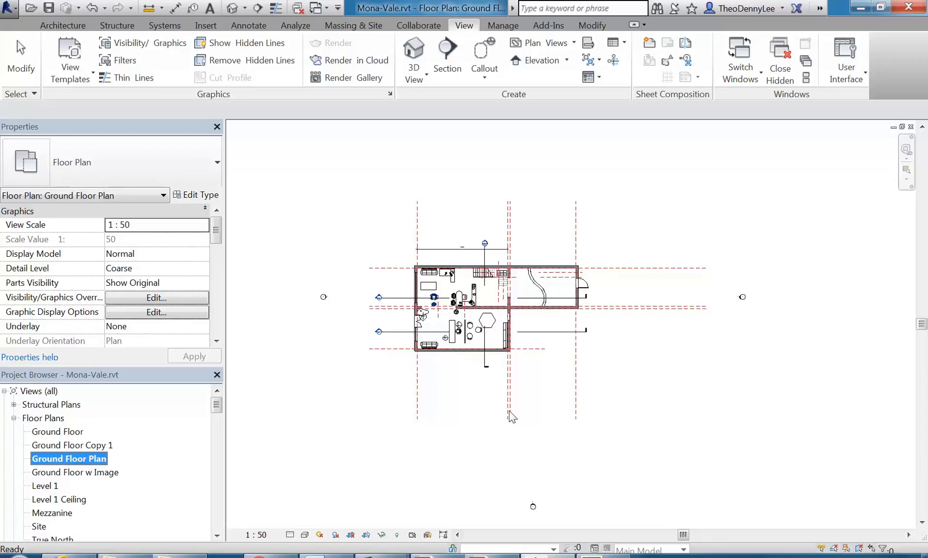
pyautogui.click(390, 386)
pyautogui.scroll(2, 408, 408)
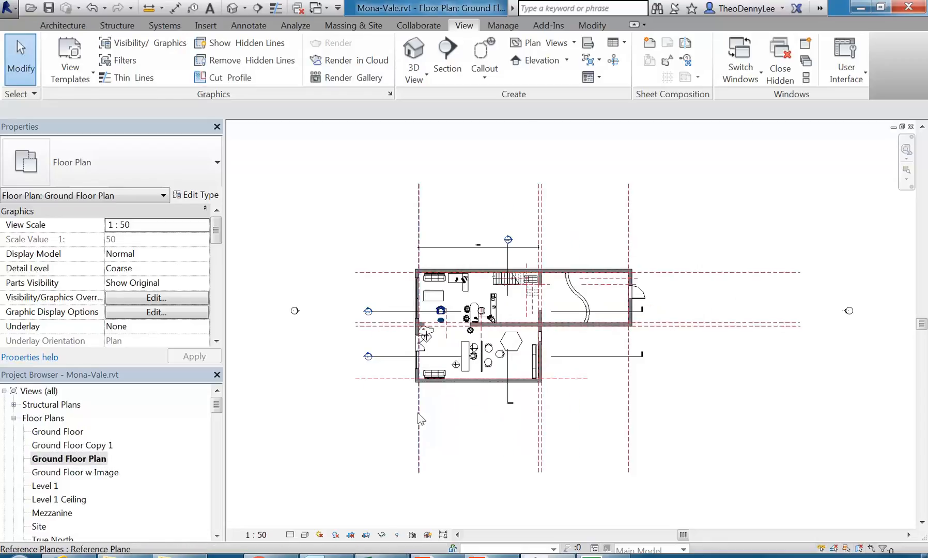
pyautogui.click(418, 412)
pyautogui.scroll(1, 423, 412)
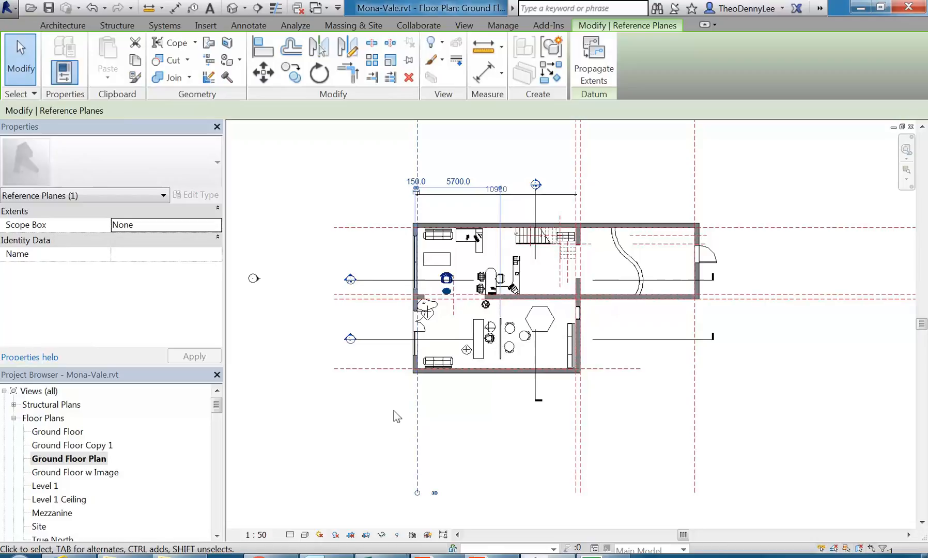
pyautogui.scroll(-1, 417, 410)
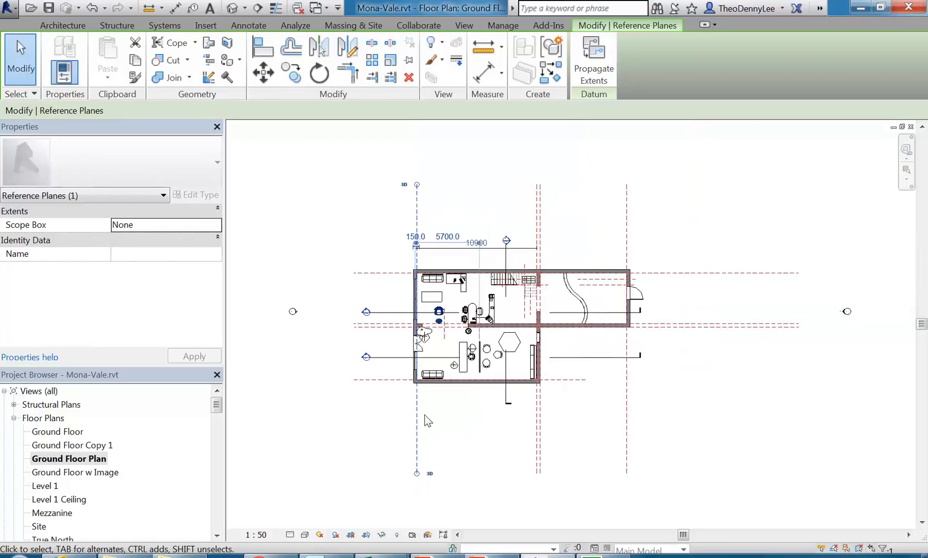
pyautogui.rightClick(417, 417)
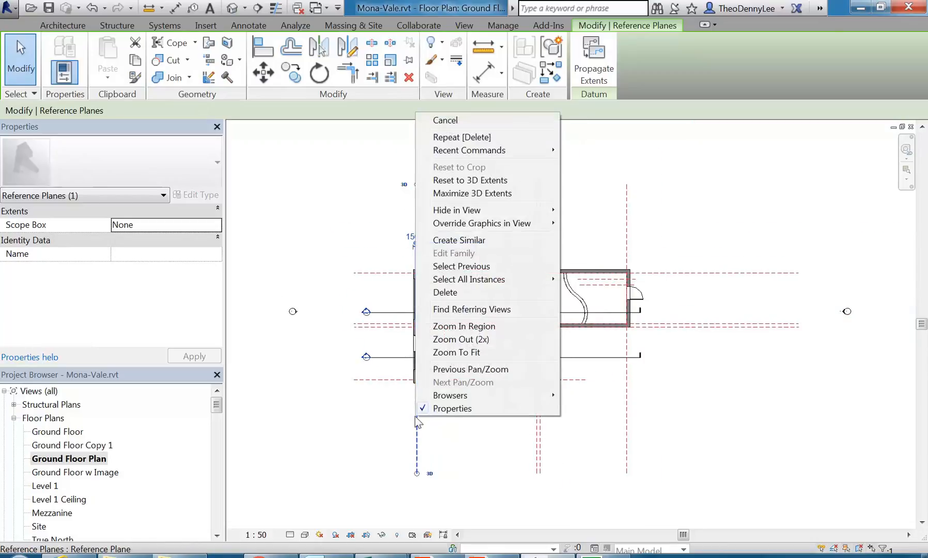
pyautogui.moveTo(495, 210)
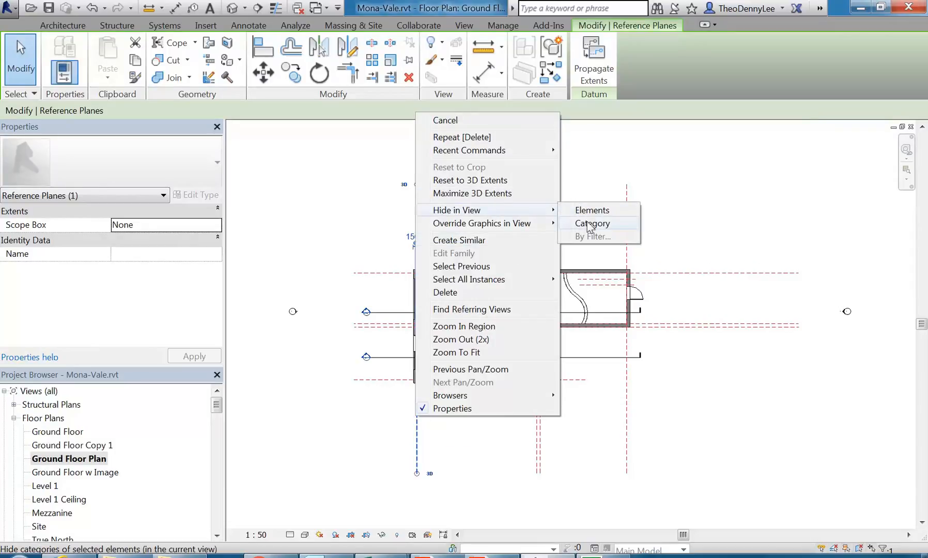
pyautogui.click(589, 226)
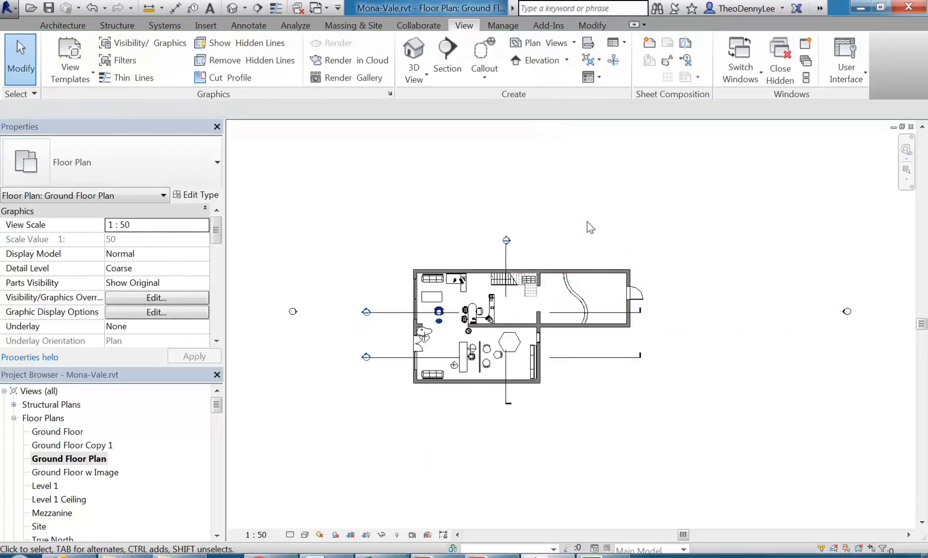
# Hide the building elevation markers around the plan in this view.
pyautogui.click(293, 312)
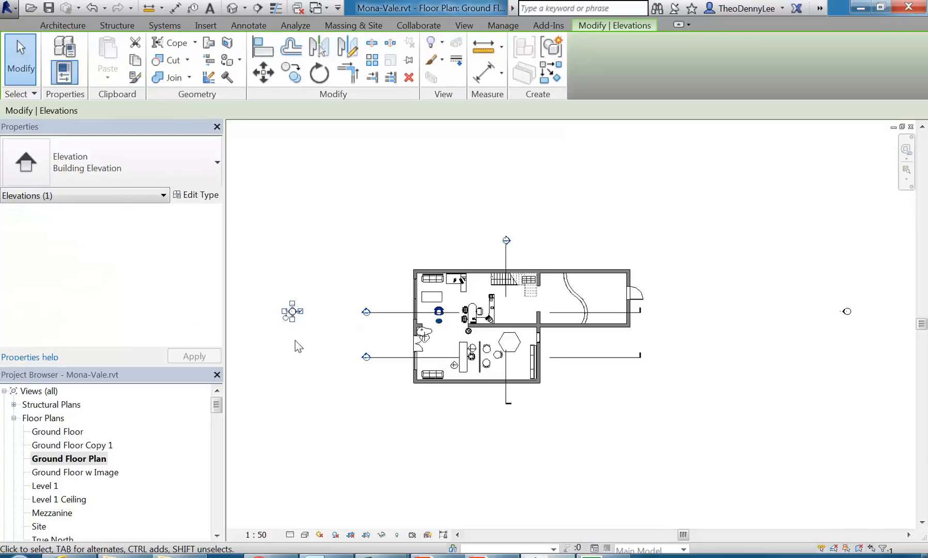
pyautogui.press('Escape')
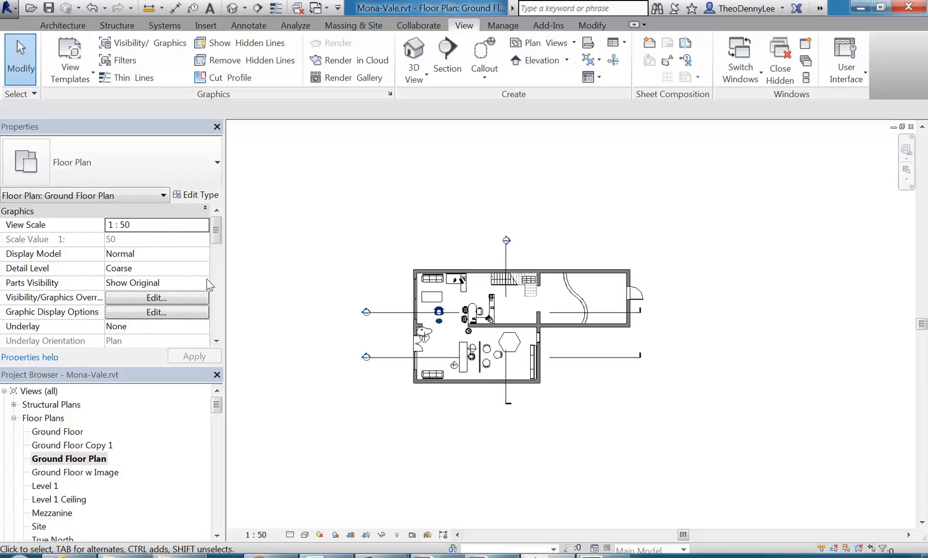
pyautogui.scroll(-3, 360, 307)
pyautogui.moveTo(439, 444); pyautogui.dragTo(498, 388, button='middle')
pyautogui.scroll(4, 497, 387)
pyautogui.scroll(2, 547, 404)
pyautogui.scroll(1, 547, 404)
pyautogui.scroll(-1, 338, 357)
pyautogui.moveTo(375, 371); pyautogui.dragTo(408, 377, button='middle')
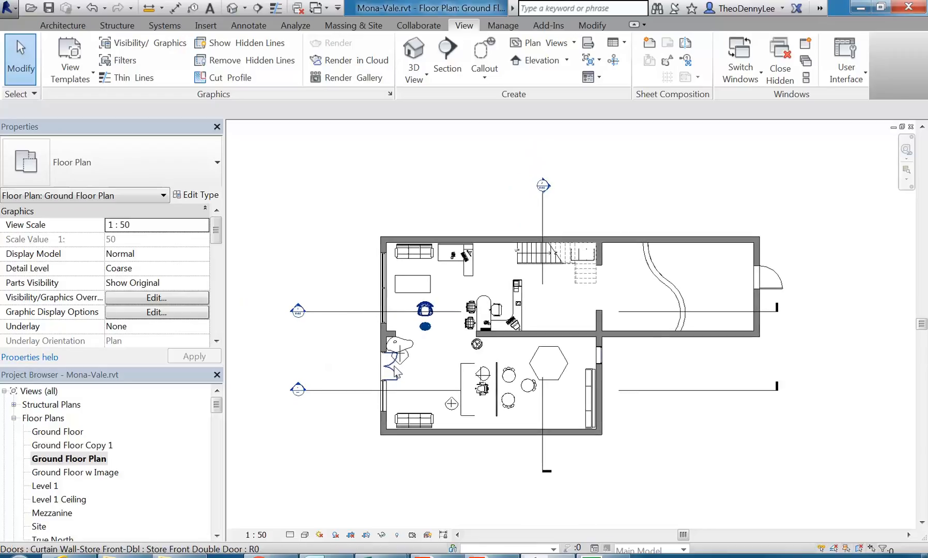
# Hide only the lower horizontal section line in the view as an individual element.
pyautogui.click(349, 390)
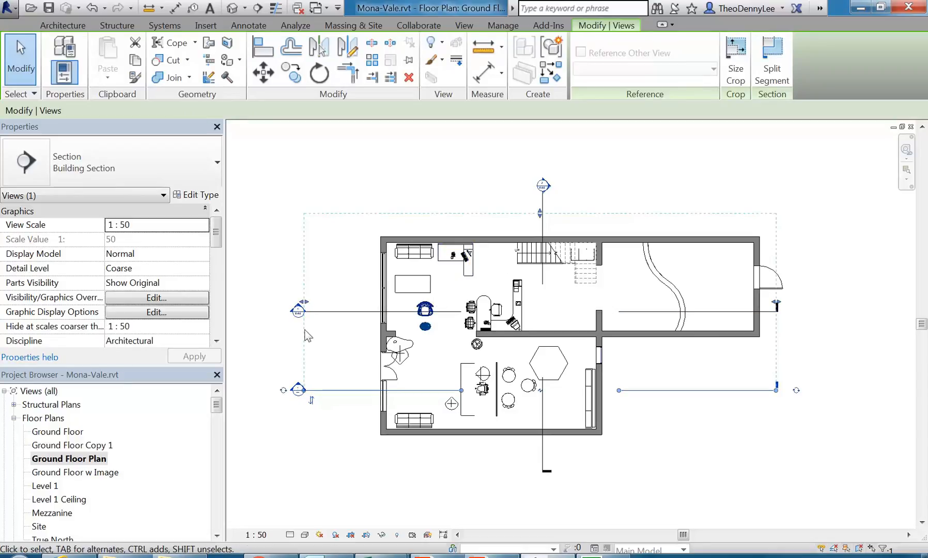
pyautogui.rightClick(335, 393)
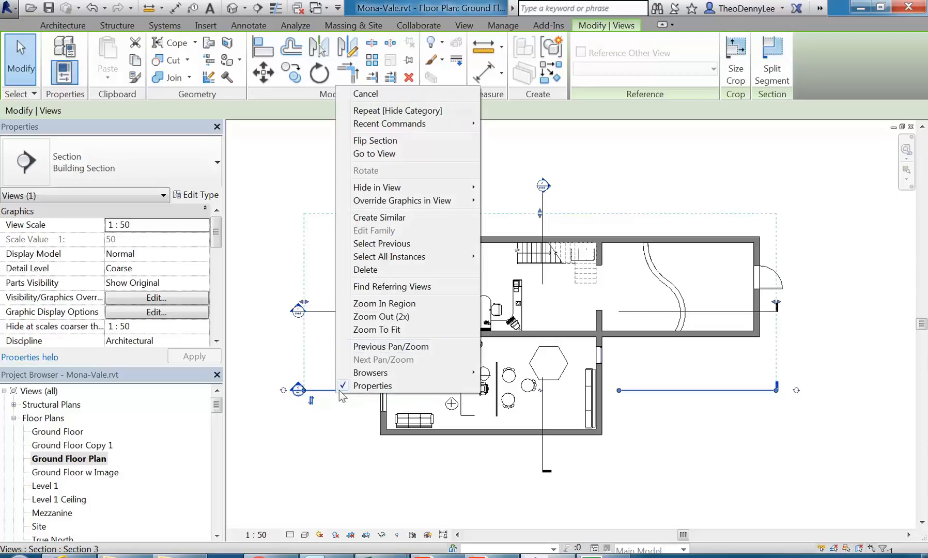
pyautogui.moveTo(407, 188)
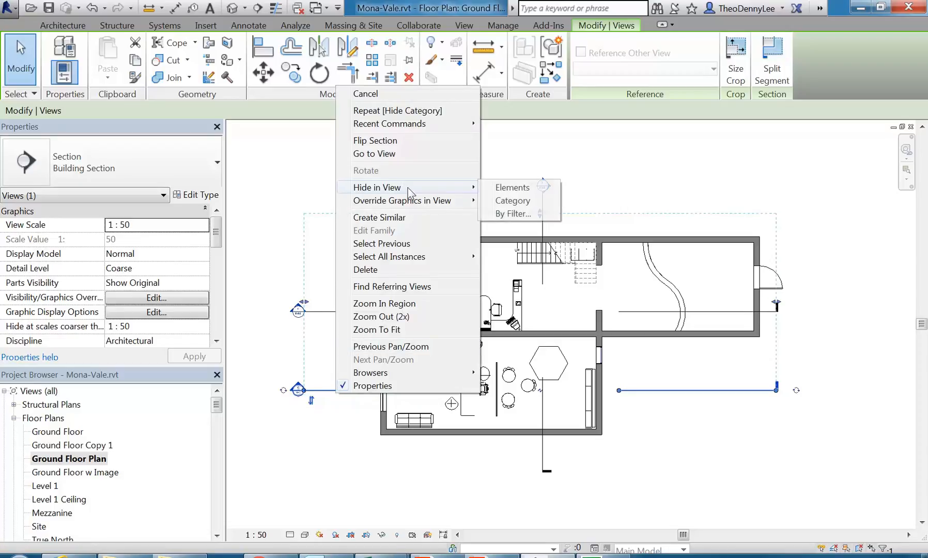
pyautogui.click(509, 189)
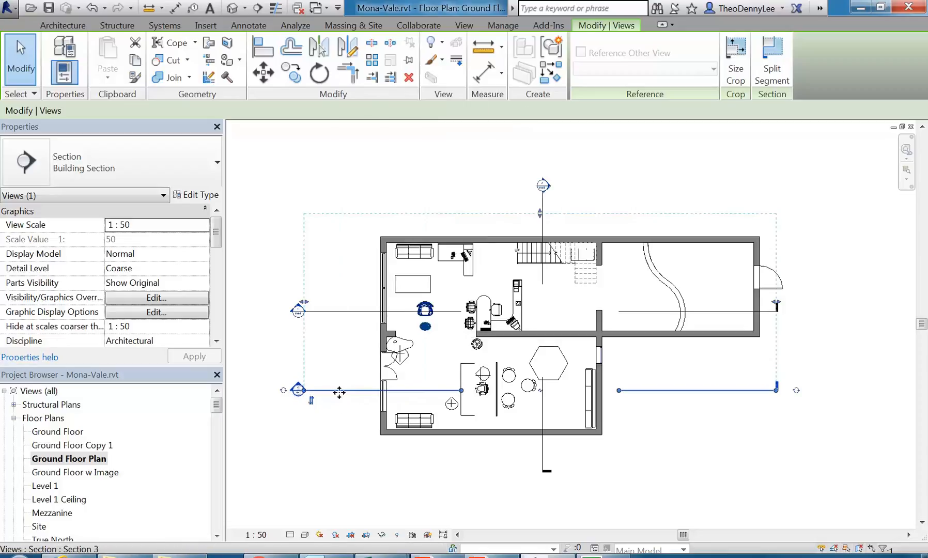
pyautogui.press('Delete')
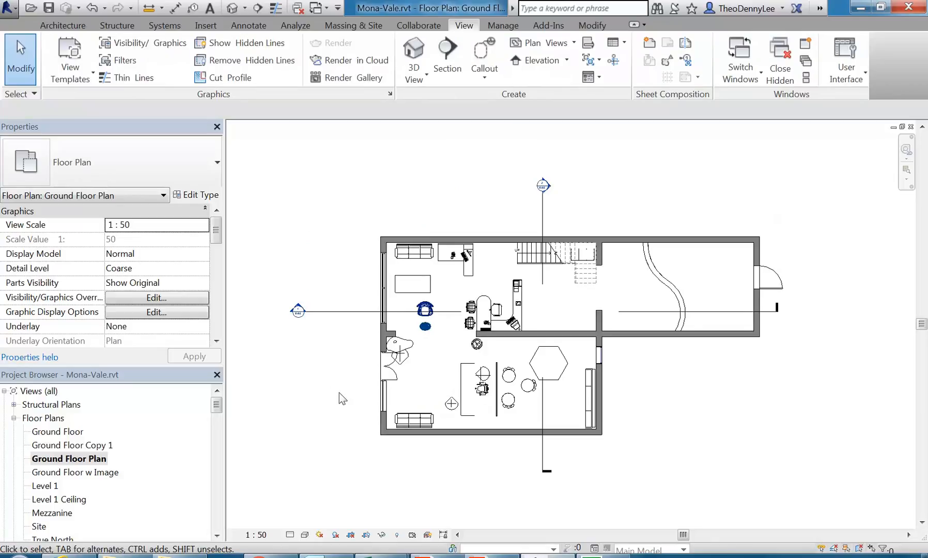
# Try the realistic textured visual style on the plan and settle on a style with flat material colours.
pyautogui.scroll(-3, 330, 383)
pyautogui.moveTo(345, 392); pyautogui.dragTo(405, 351, button='middle')
pyautogui.scroll(3, 406, 315)
pyautogui.scroll(1, 400, 377)
pyautogui.scroll(1, 483, 415)
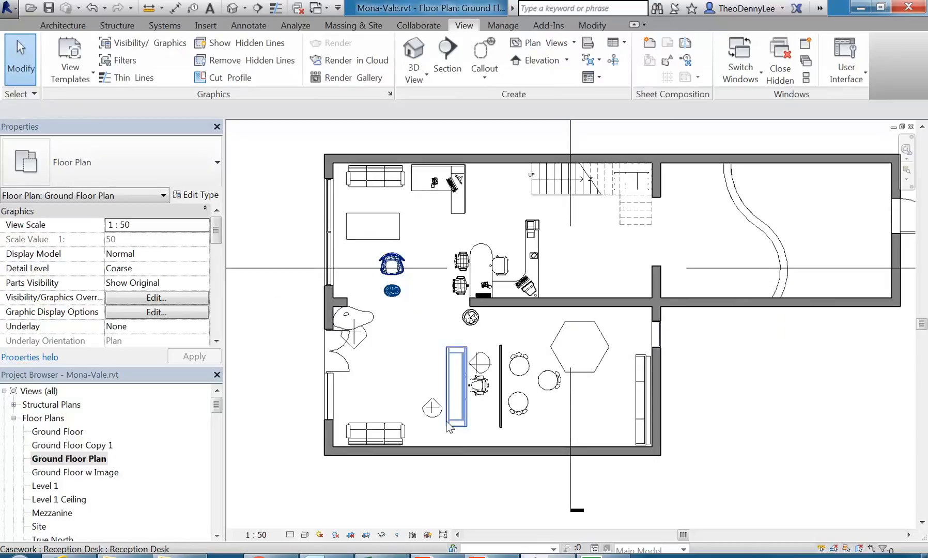
pyautogui.click(304, 534)
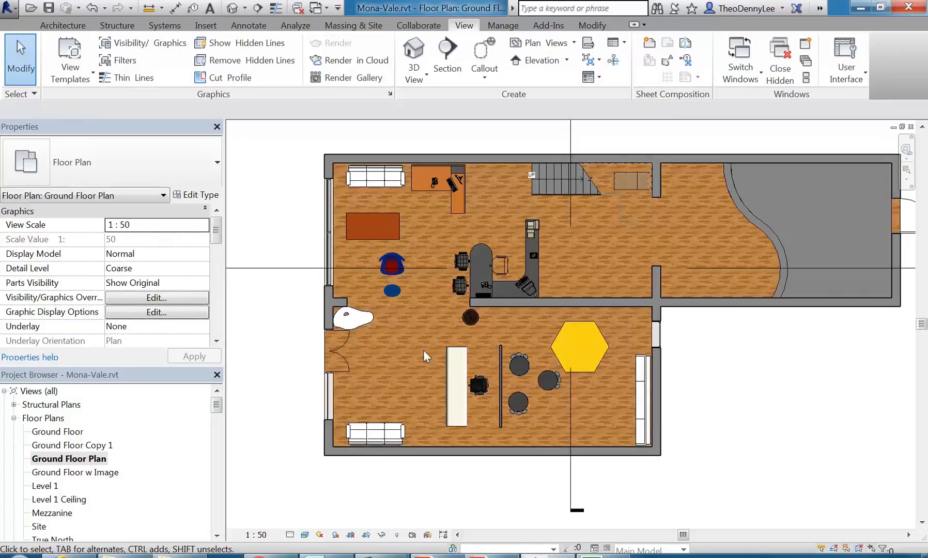
pyautogui.scroll(-1, 401, 340)
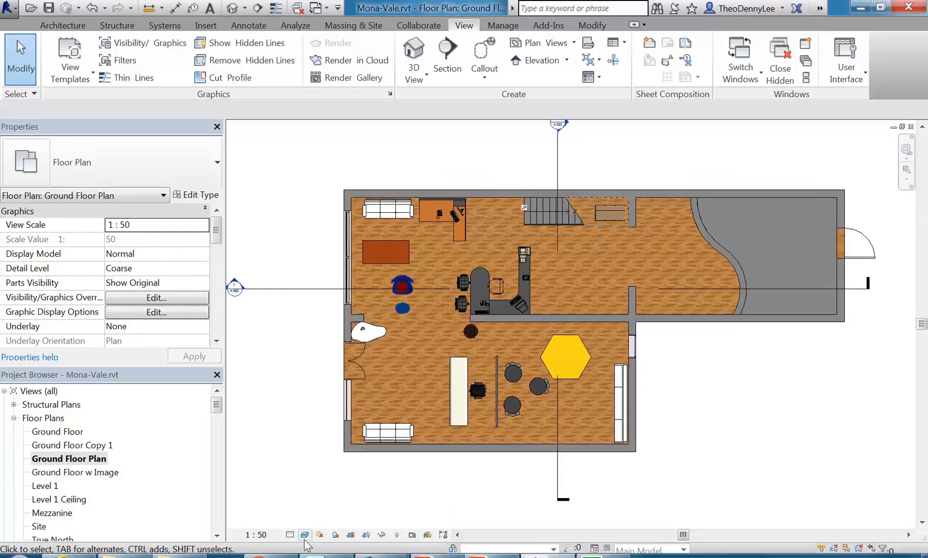
pyautogui.click(305, 534)
pyautogui.click(324, 476)
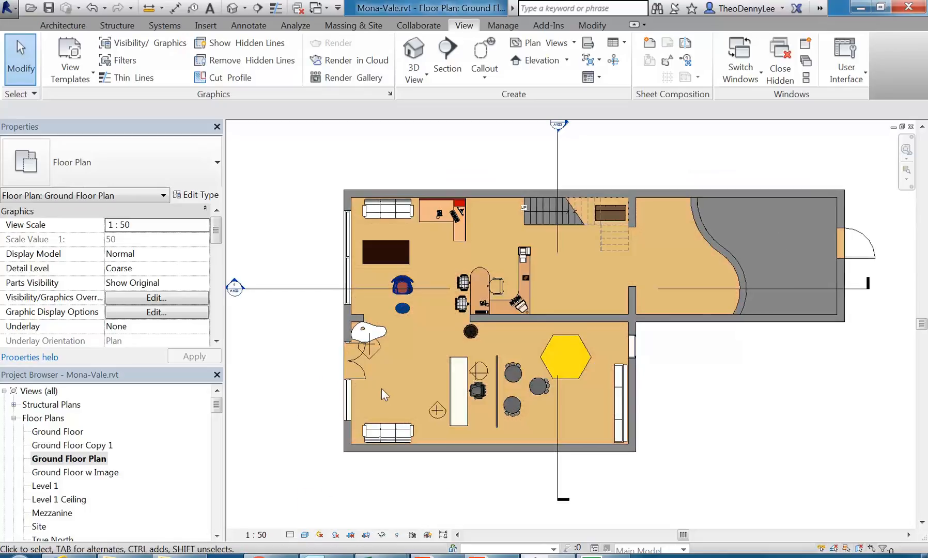
pyautogui.moveTo(401, 363); pyautogui.dragTo(388, 383, button='middle')
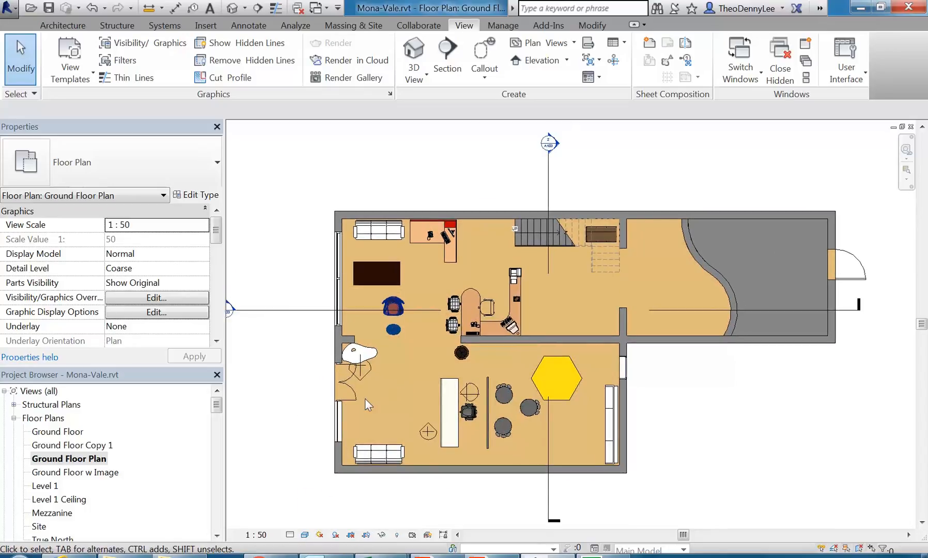
# Hide the entourage category in the view, starting from the person symbol near the entrance doors.
pyautogui.scroll(3, 364, 398)
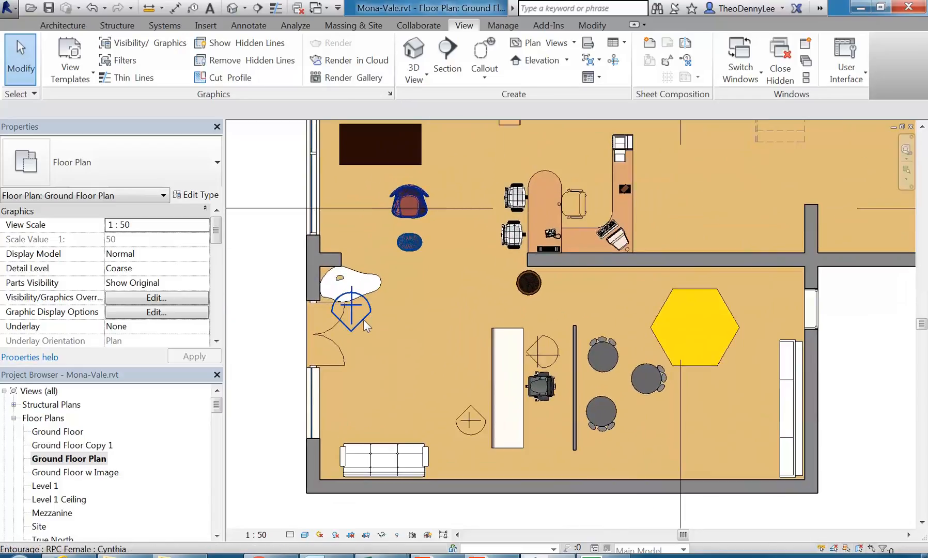
pyautogui.click(364, 325)
pyautogui.rightClick(365, 325)
pyautogui.moveTo(478, 119)
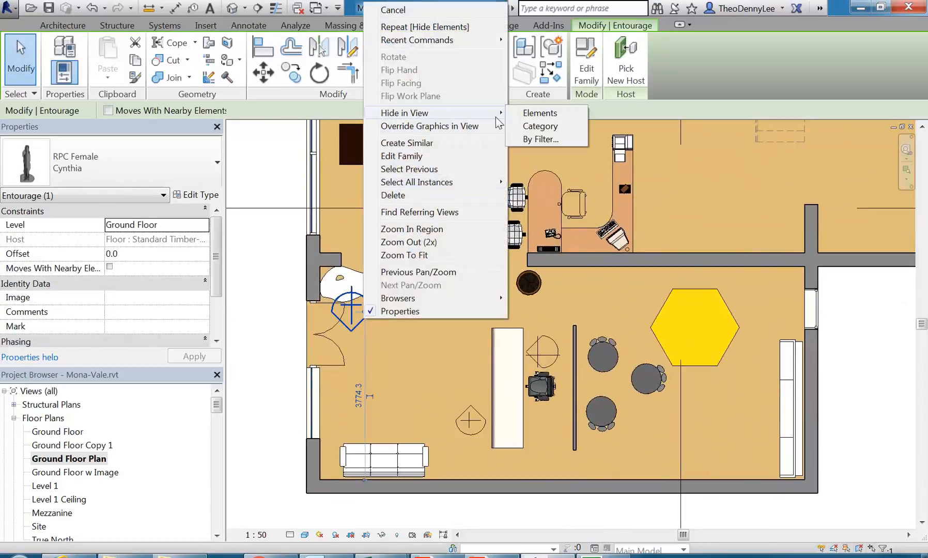
pyautogui.click(541, 128)
# Hide the yellow hexagonal object and the three round padded chairs beside it as individual elements in the view.
pyautogui.scroll(-2, 409, 334)
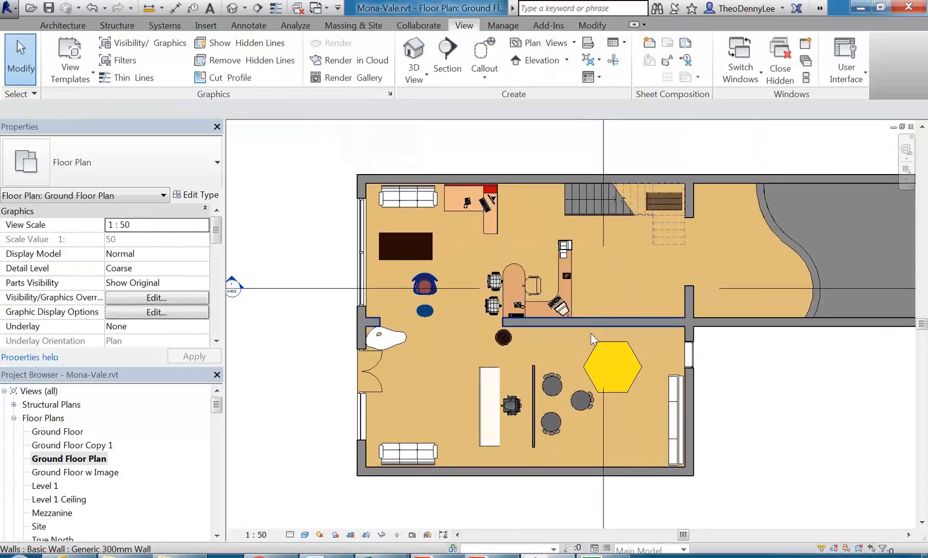
pyautogui.click(605, 353)
pyautogui.keyDown('ctrl'); pyautogui.click(553, 386); pyautogui.keyUp('ctrl')
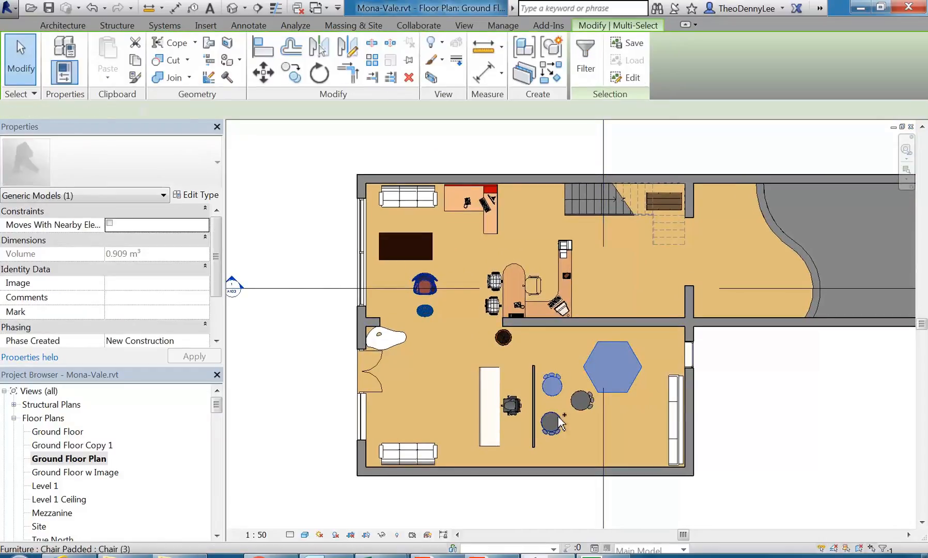
pyautogui.keyDown('ctrl'); pyautogui.click(551, 421); pyautogui.keyUp('ctrl')
pyautogui.keyDown('ctrl'); pyautogui.click(582, 401); pyautogui.keyUp('ctrl')
pyautogui.rightClick(574, 408)
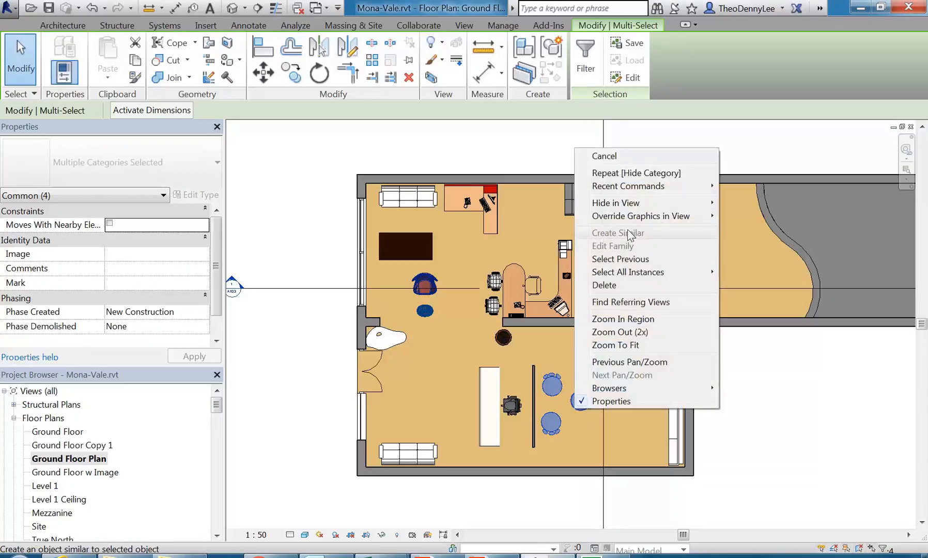
pyautogui.moveTo(652, 207)
pyautogui.click(726, 204)
pyautogui.scroll(-1, 740, 394)
pyautogui.moveTo(740, 393); pyautogui.dragTo(637, 399, button='middle')
pyautogui.scroll(-1, 684, 374)
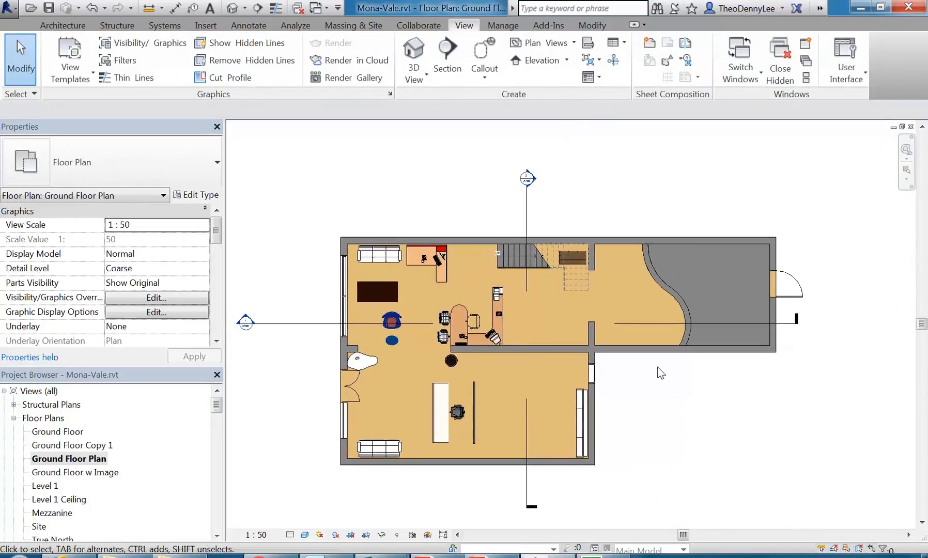
# Shorten the horizontal section line by moving its head close to the building's outer wall.
pyautogui.click(288, 324)
pyautogui.moveTo(299, 350); pyautogui.dragTo(340, 346, button='middle')
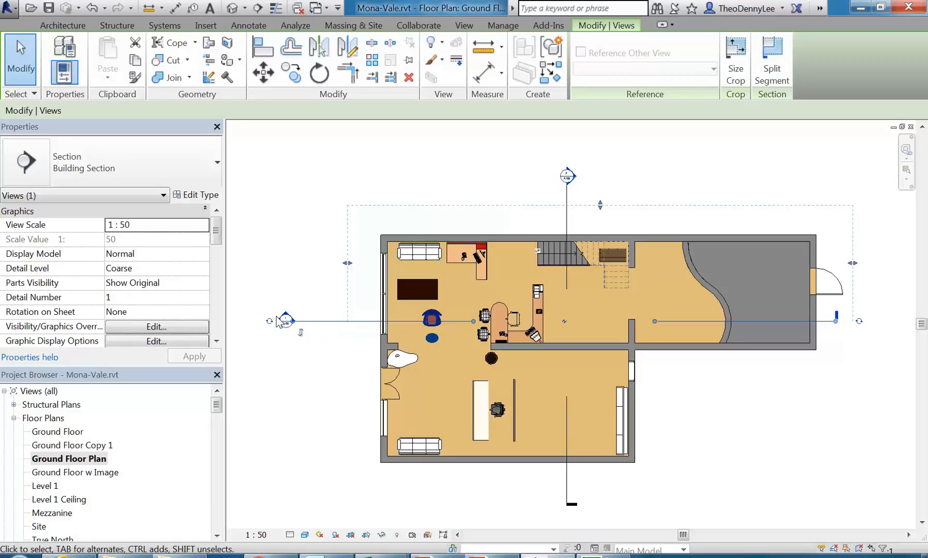
pyautogui.moveTo(293, 322); pyautogui.dragTo(362, 316)
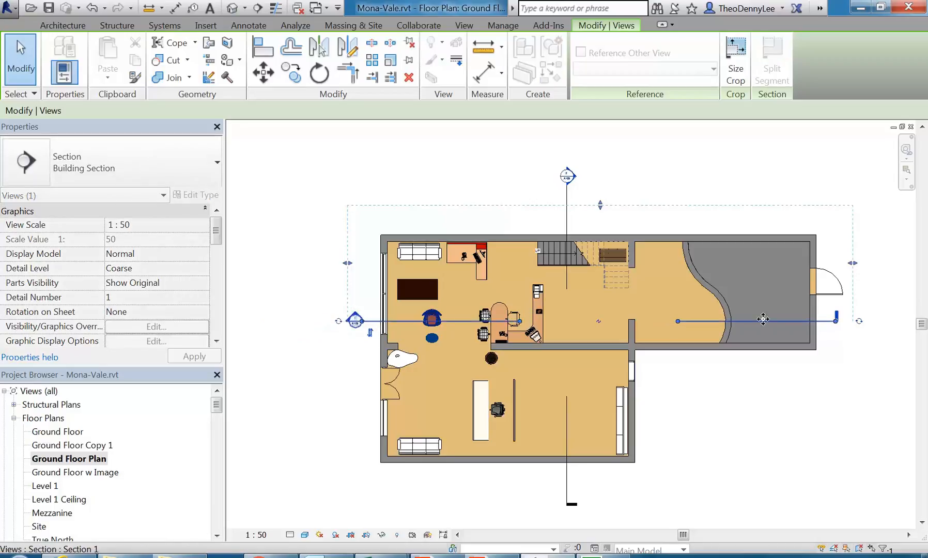
# Pull both ends of the vertical section line close to the building and widen the gap in its middle.
pyautogui.click(564, 217)
pyautogui.moveTo(567, 183); pyautogui.dragTo(567, 219)
pyautogui.moveTo(567, 503); pyautogui.dragTo(567, 472)
pyautogui.moveTo(567, 388); pyautogui.dragTo(565, 439)
pyautogui.moveTo(567, 302); pyautogui.dragTo(567, 259)
# Widen the gap in the horizontal section line so only short stubs remain at the building's two ends.
pyautogui.click(711, 322)
pyautogui.moveTo(678, 321); pyautogui.dragTo(789, 320)
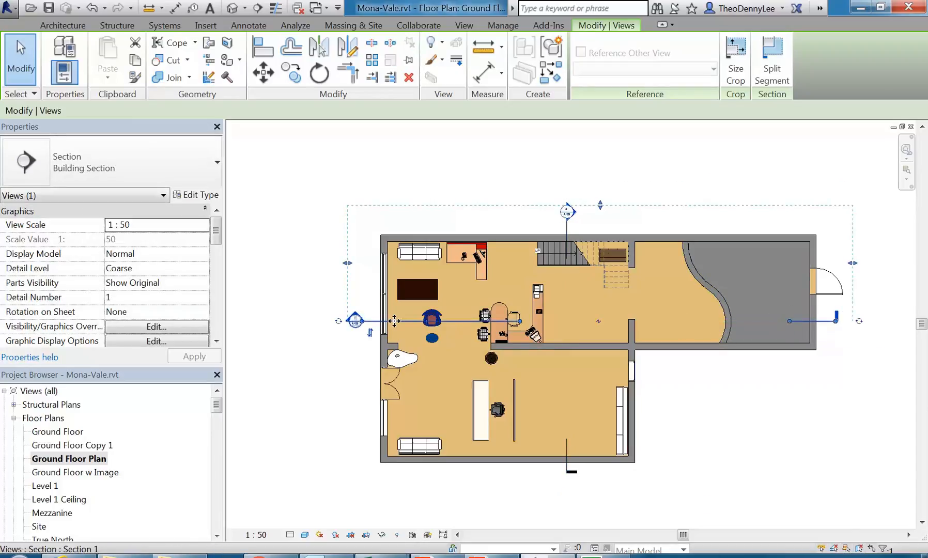
pyautogui.moveTo(519, 322); pyautogui.dragTo(413, 325)
pyautogui.click(309, 215)
pyautogui.scroll(-2, 294, 244)
pyautogui.scroll(1, 294, 247)
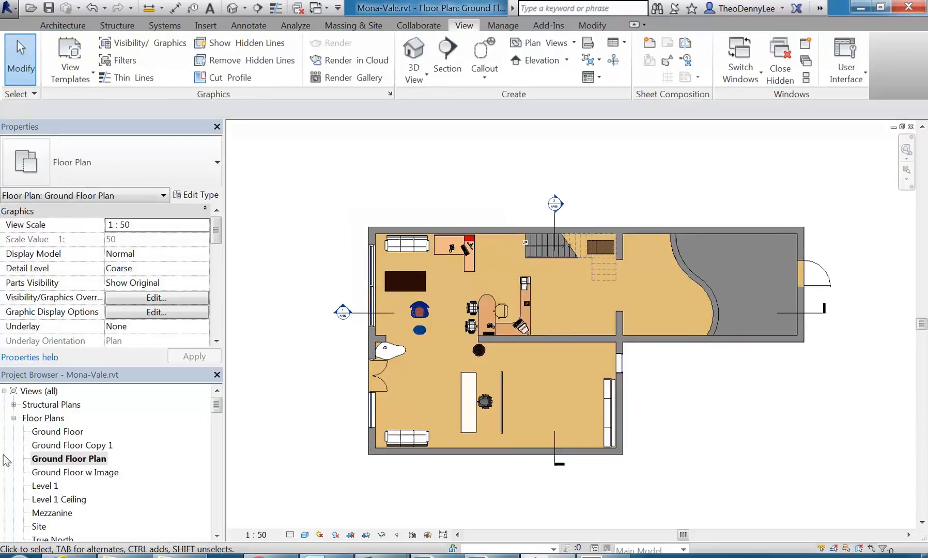
# Compare the original Ground Floor view with the cleaned-up Ground Floor Plan view.
pyautogui.doubleClick(57, 432)
pyautogui.scroll(-3, 314, 327)
pyautogui.scroll(3, 393, 290)
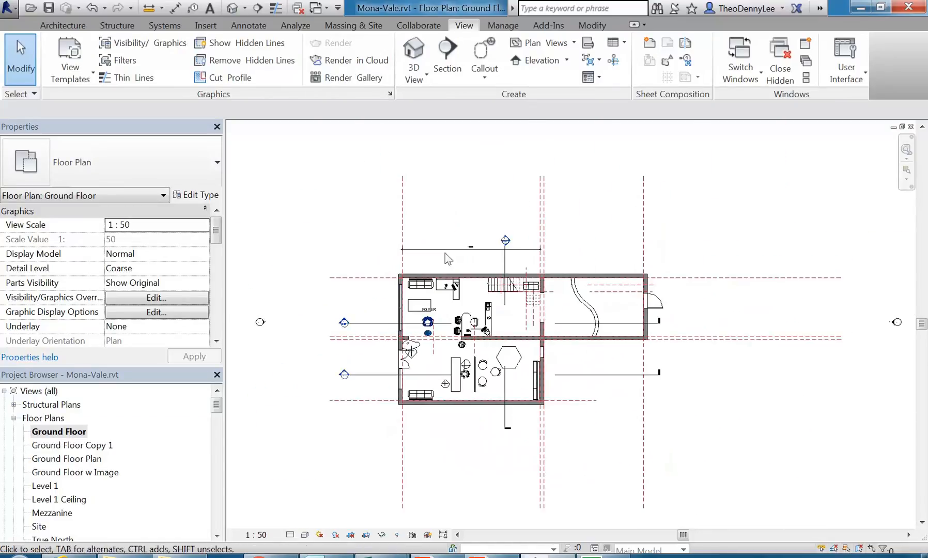
pyautogui.doubleClick(73, 459)
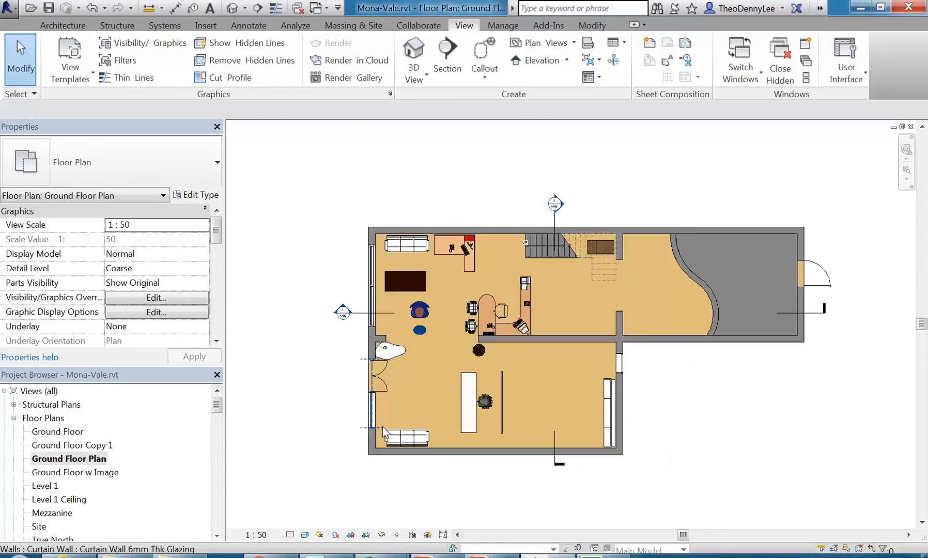
pyautogui.moveTo(300, 437); pyautogui.dragTo(309, 419, button='middle')
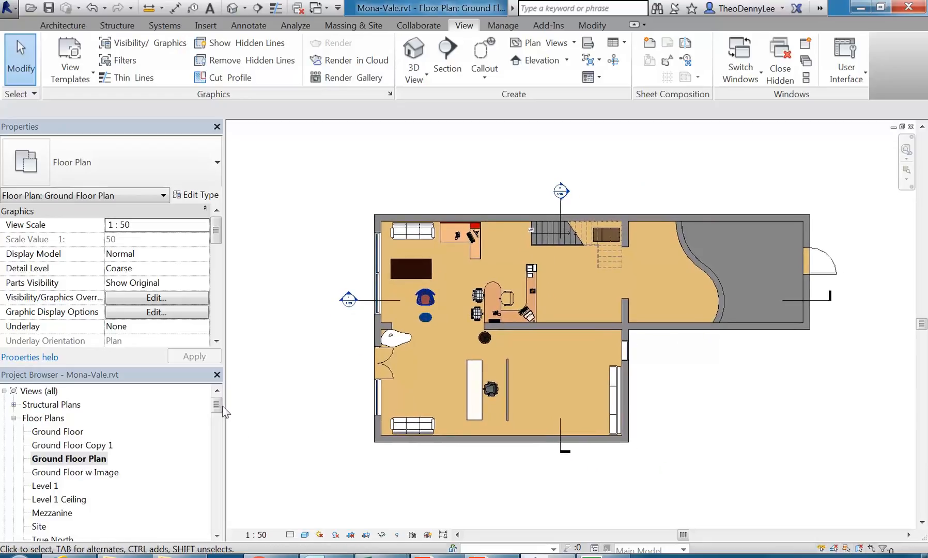
# Delete the two existing unnamed sheets, A103 and A102, from the project.
pyautogui.moveTo(217, 406); pyautogui.dragTo(216, 460)
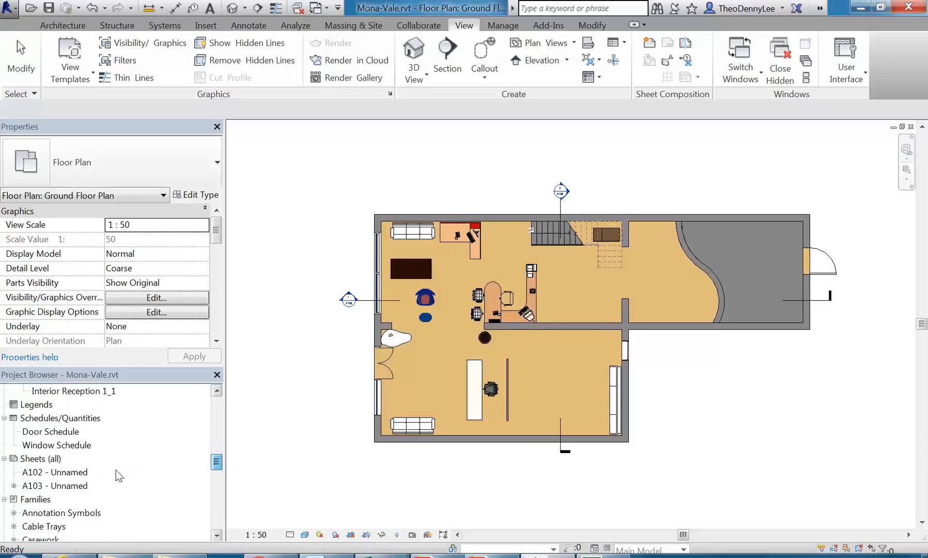
pyautogui.click(38, 459)
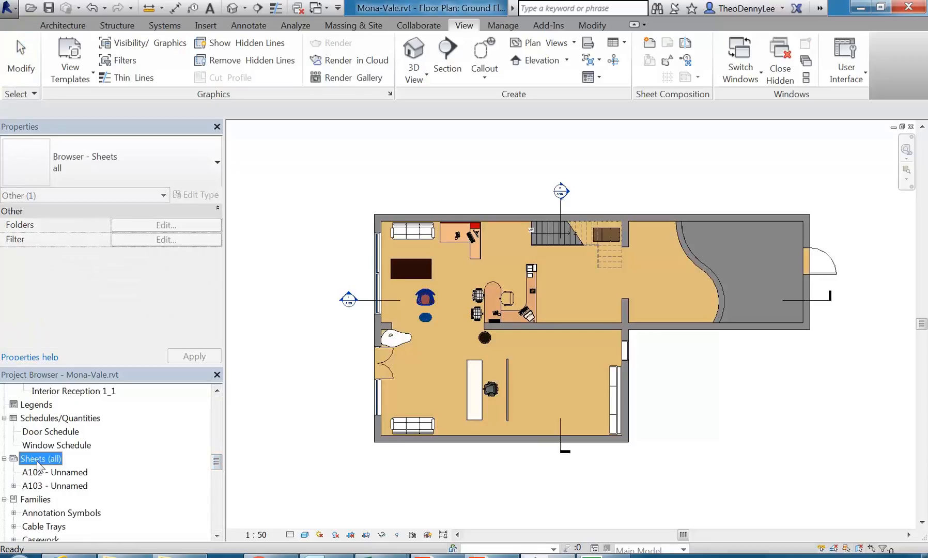
pyautogui.click(44, 472)
pyautogui.click(50, 485)
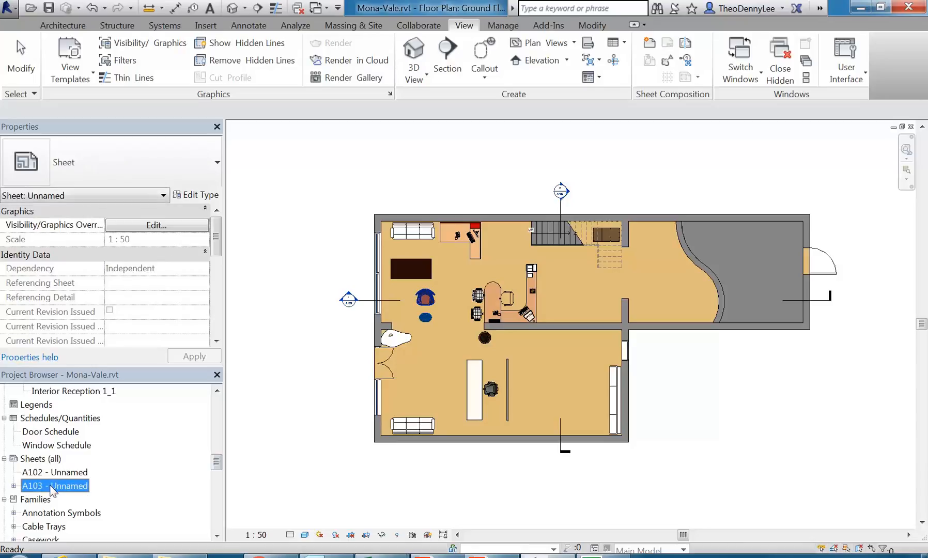
pyautogui.rightClick(52, 490)
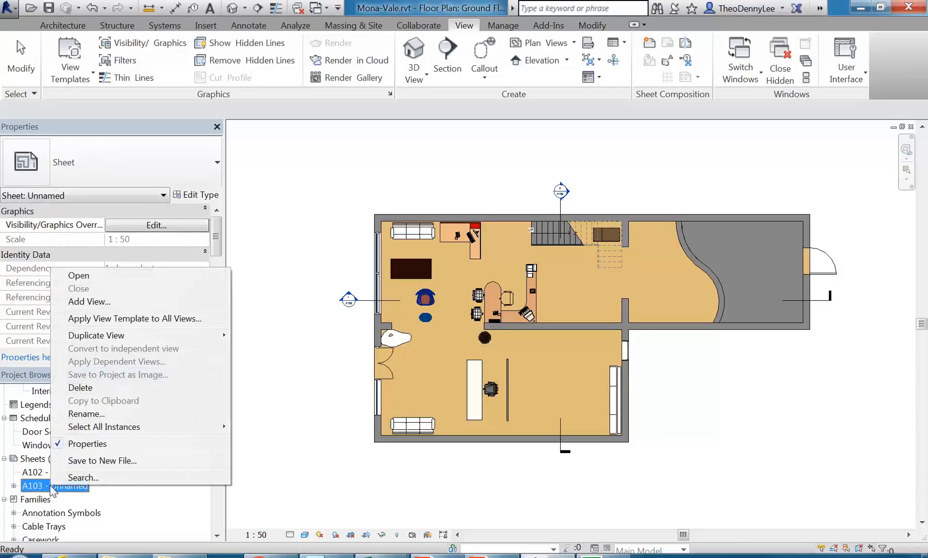
pyautogui.click(81, 388)
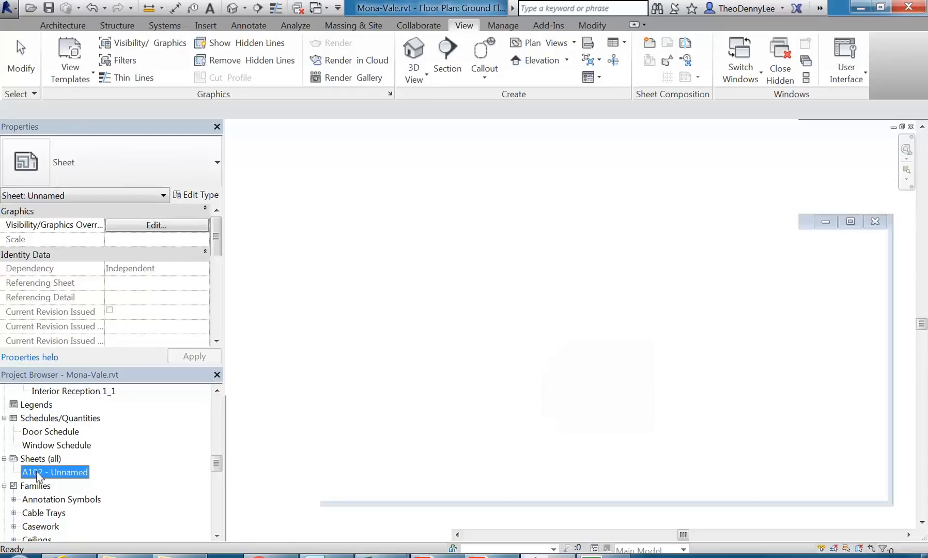
pyautogui.doubleClick(37, 472)
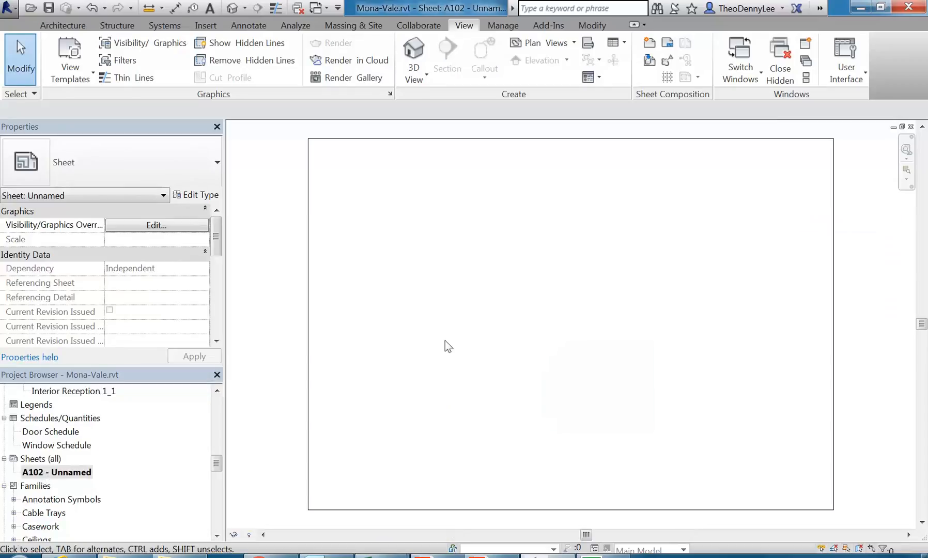
pyautogui.rightClick(43, 476)
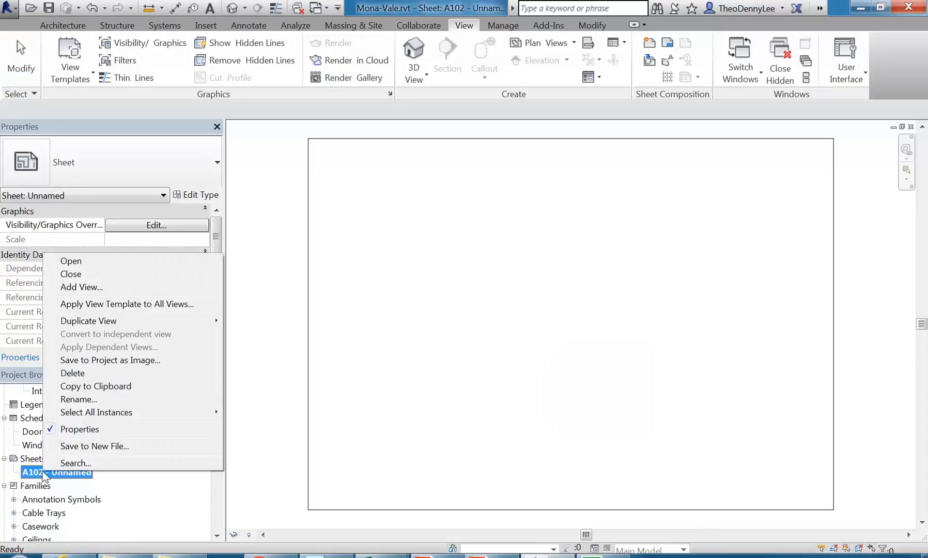
pyautogui.click(86, 374)
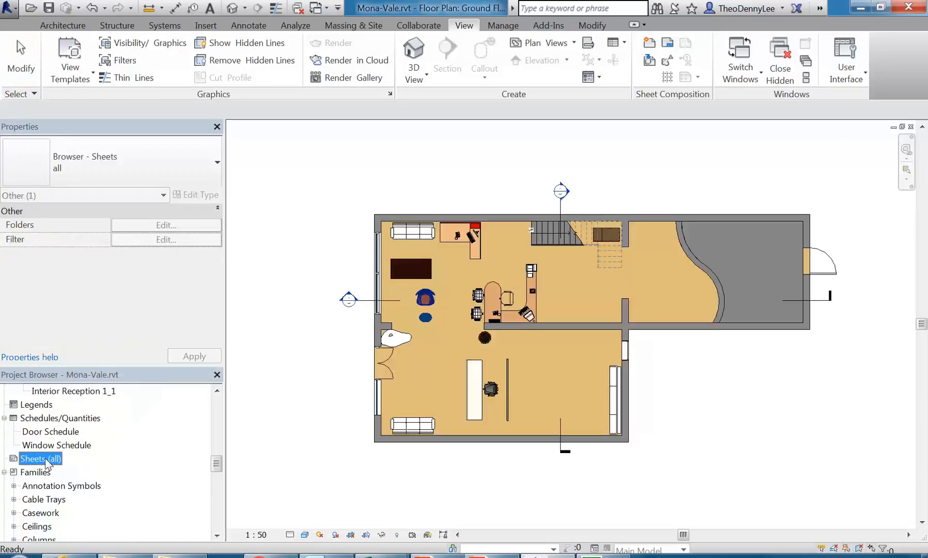
# Start a new sheet and browse to the Titleblocks folder of the Revit Library to load a titleblock.
pyautogui.rightClick(44, 457)
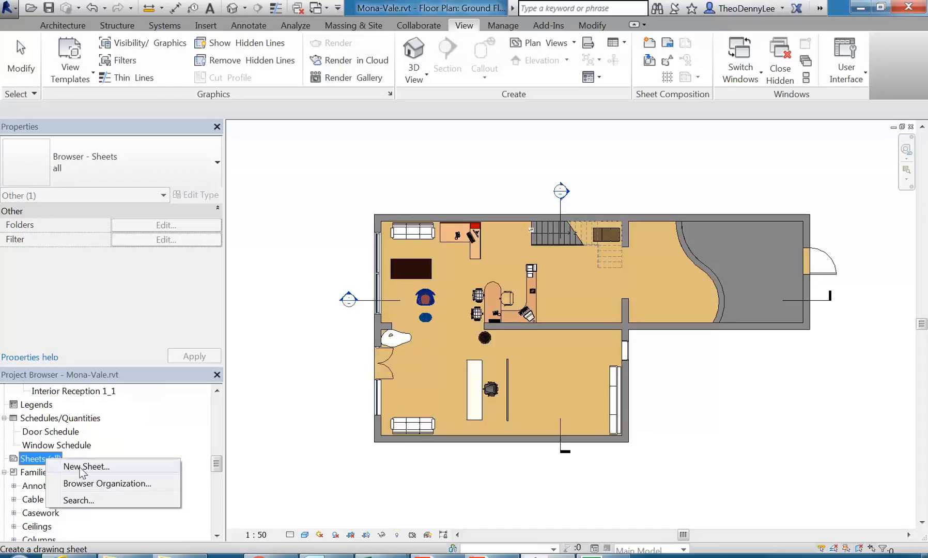
pyautogui.click(31, 462)
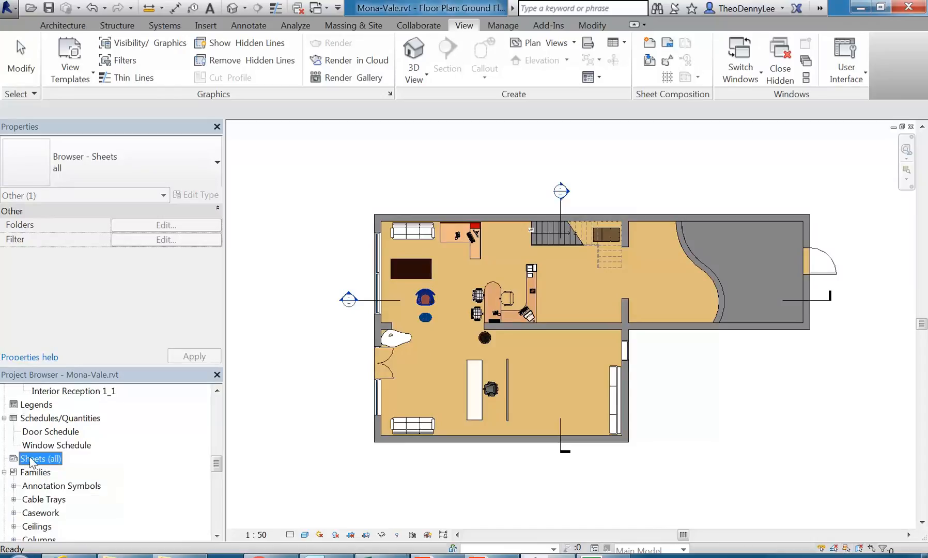
pyautogui.rightClick(35, 462)
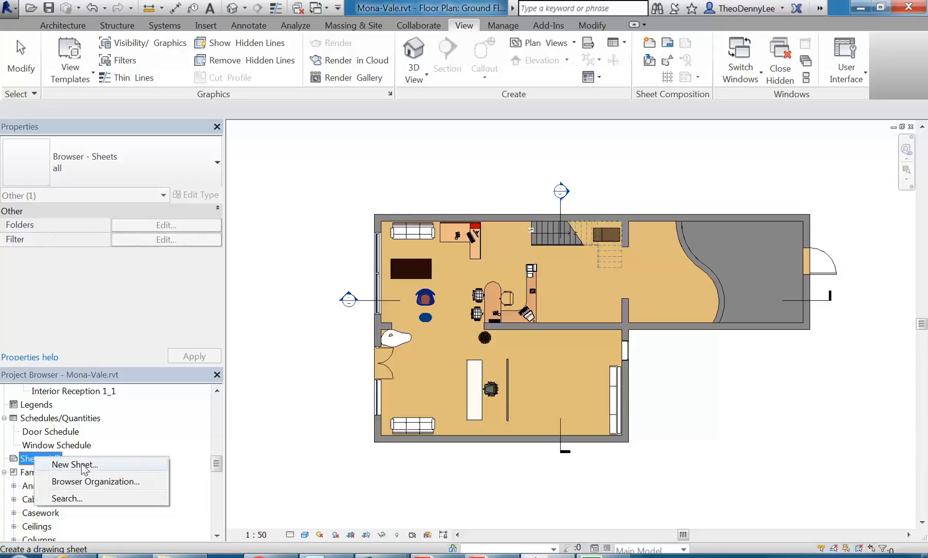
pyautogui.click(75, 464)
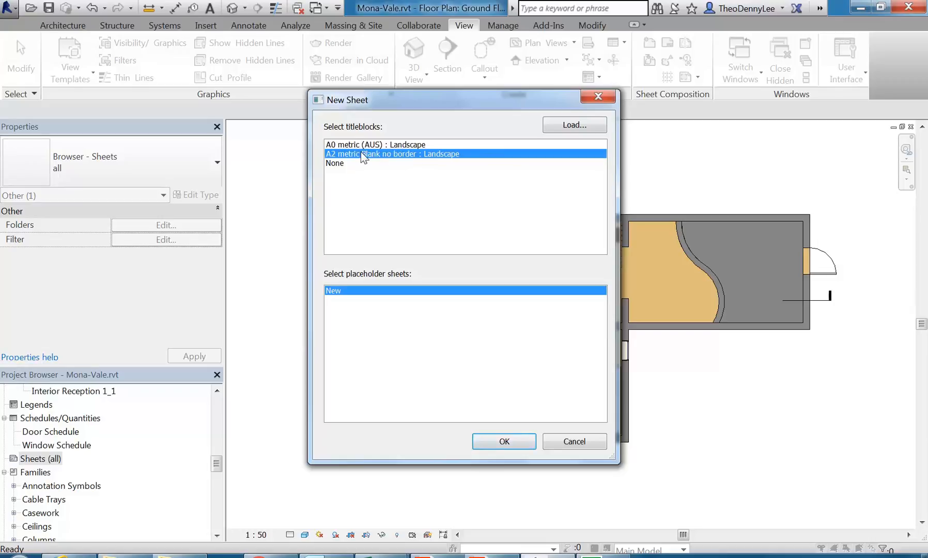
pyautogui.click(573, 125)
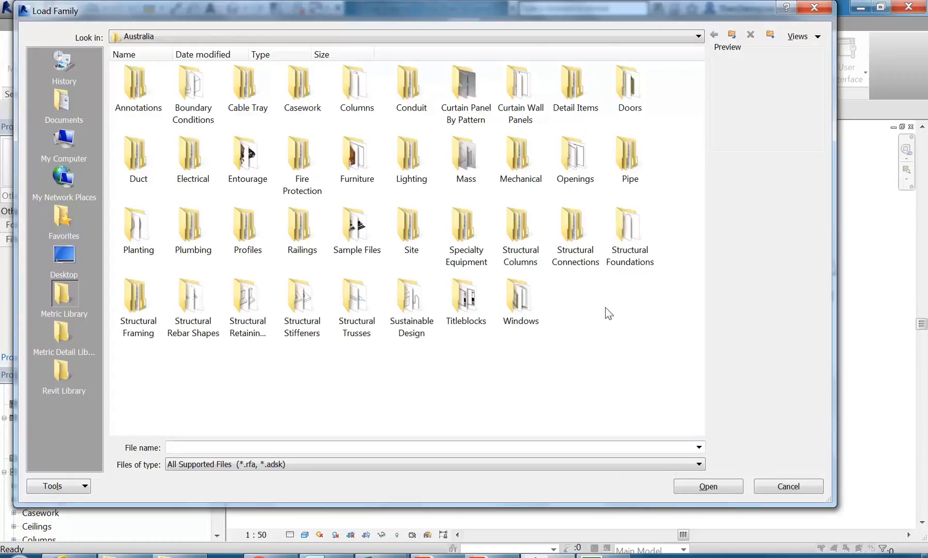
pyautogui.click(65, 373)
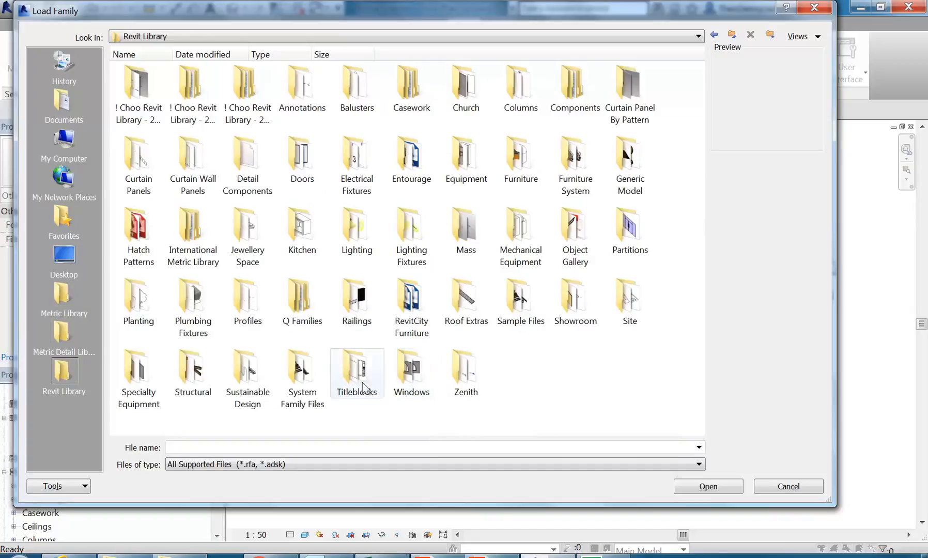
pyautogui.doubleClick(355, 371)
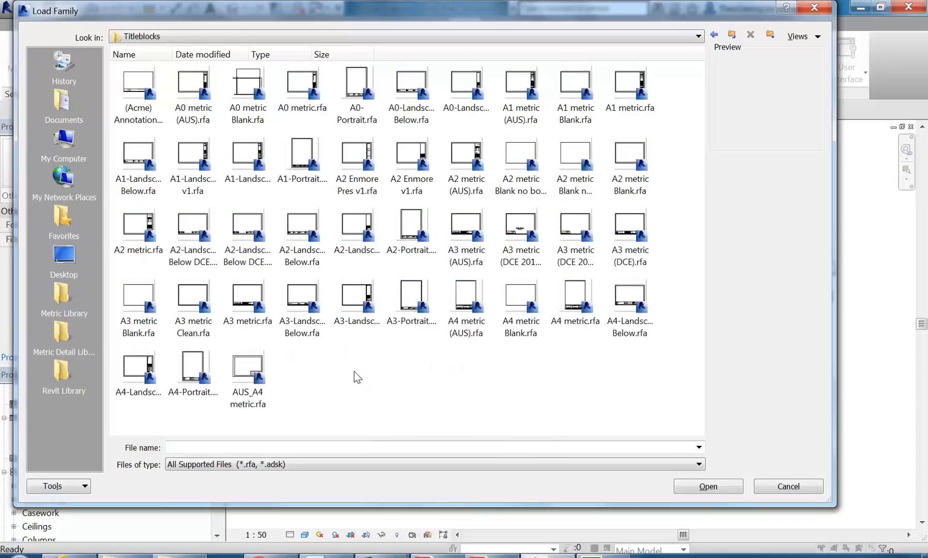
# Look through the Metric Library's Titleblocks folder, then return to the Titleblocks folder of the Revit Library.
pyautogui.click(70, 292)
pyautogui.doubleClick(461, 304)
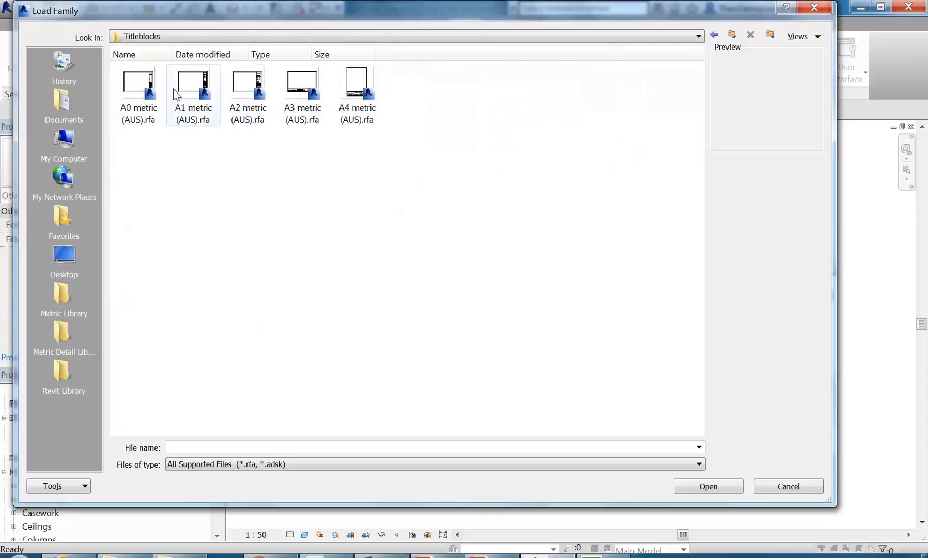
pyautogui.click(72, 379)
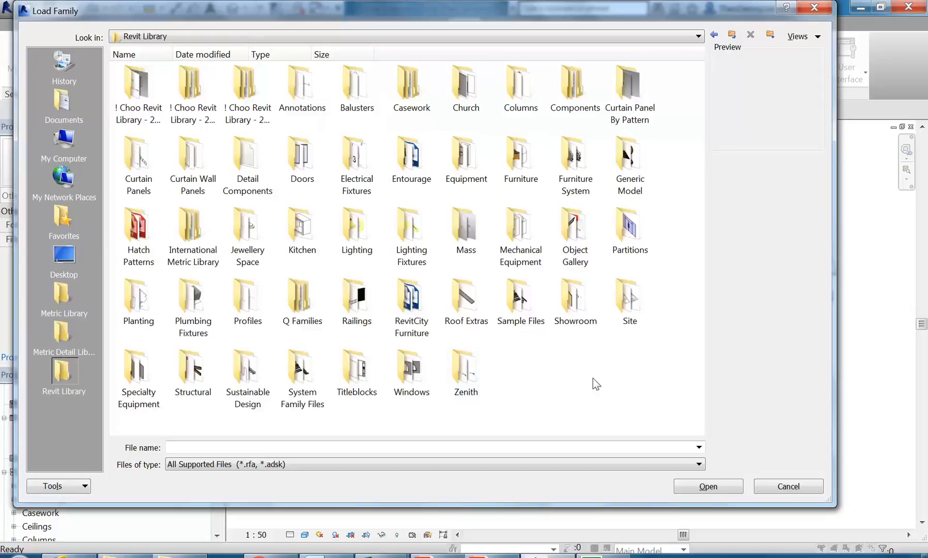
pyautogui.doubleClick(375, 381)
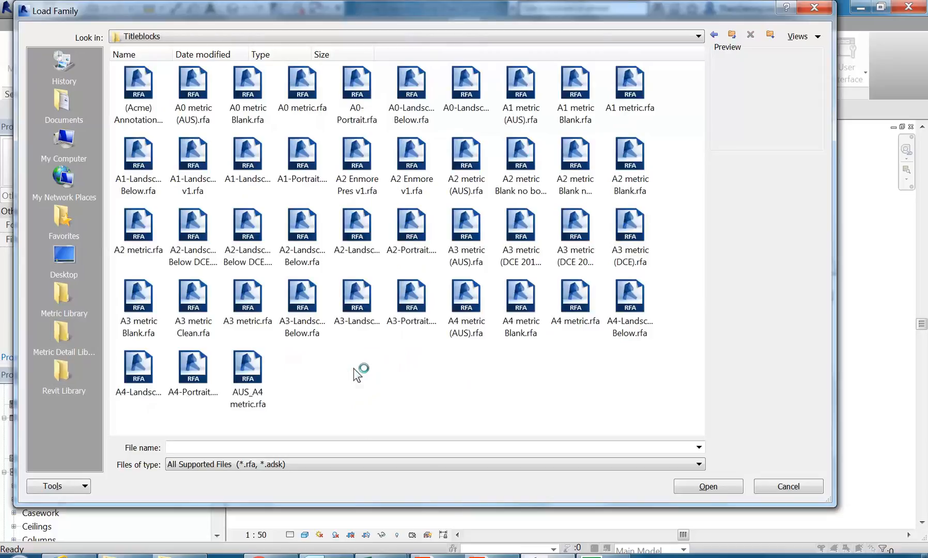
# Load the A2 Enmore Pres v1 titleblock and create the new sheet with it.
pyautogui.click(422, 178)
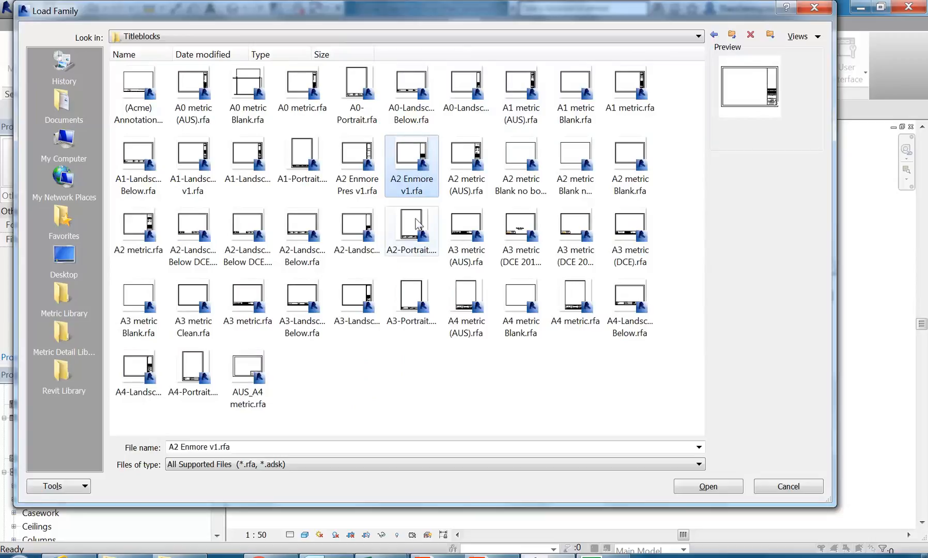
pyautogui.click(363, 166)
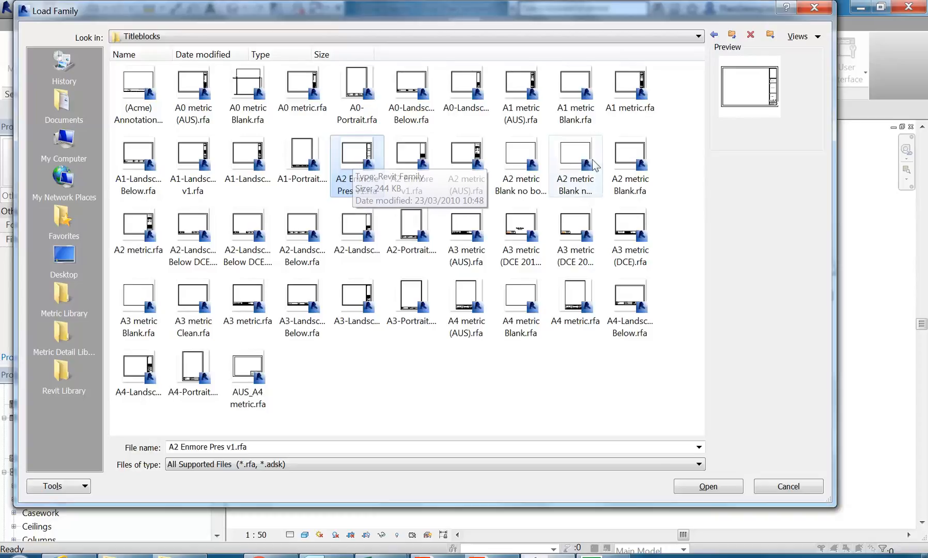
pyautogui.doubleClick(350, 164)
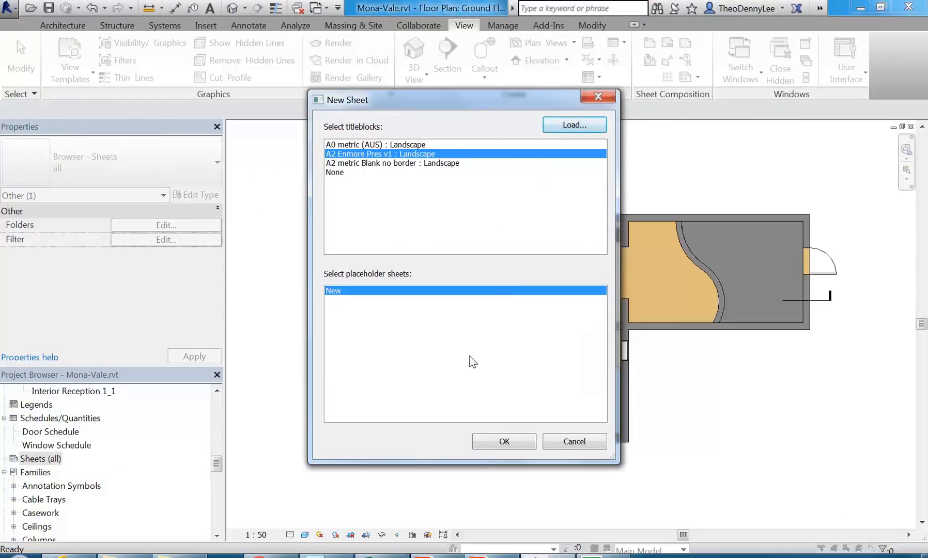
pyautogui.click(497, 437)
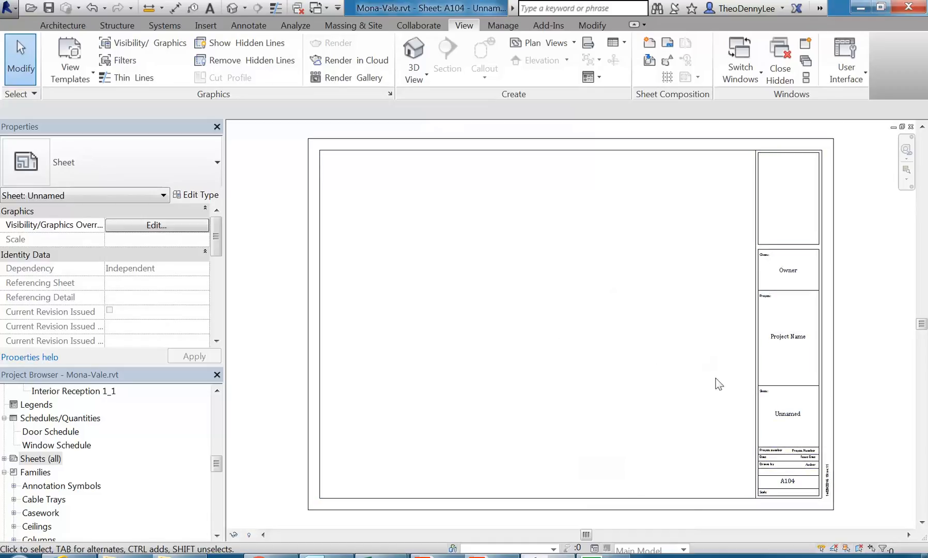
# Open the Ground Floor Plan view and check its view scale against the available scales.
pyautogui.moveTo(216, 463); pyautogui.dragTo(217, 404)
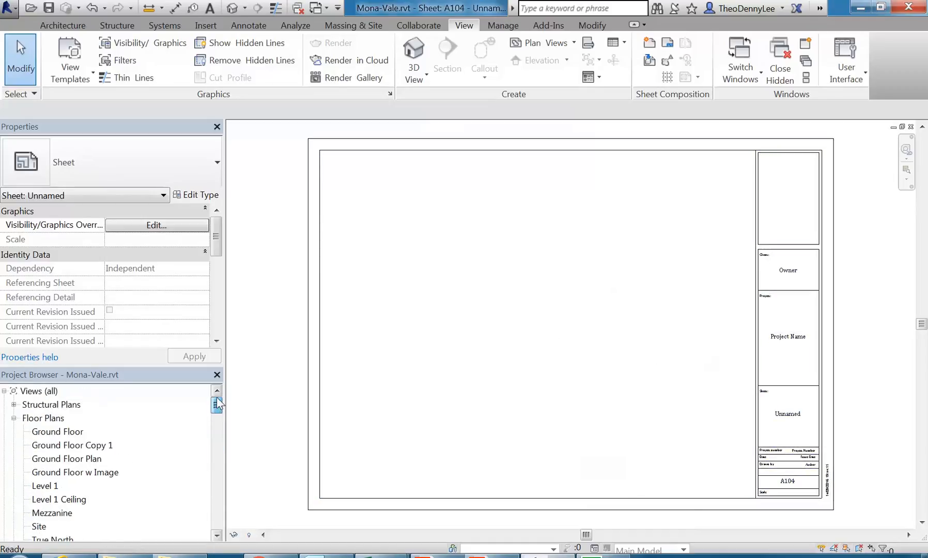
pyautogui.doubleClick(52, 458)
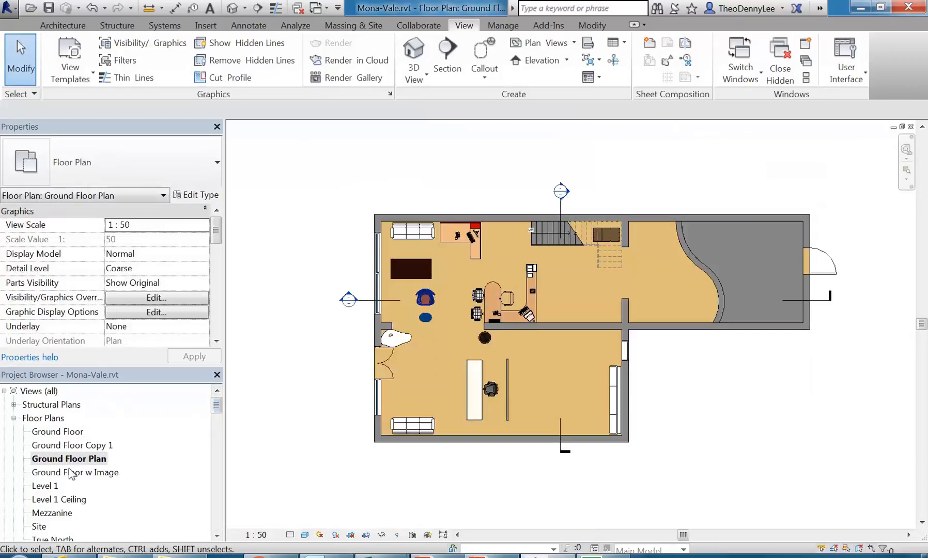
pyautogui.click(255, 534)
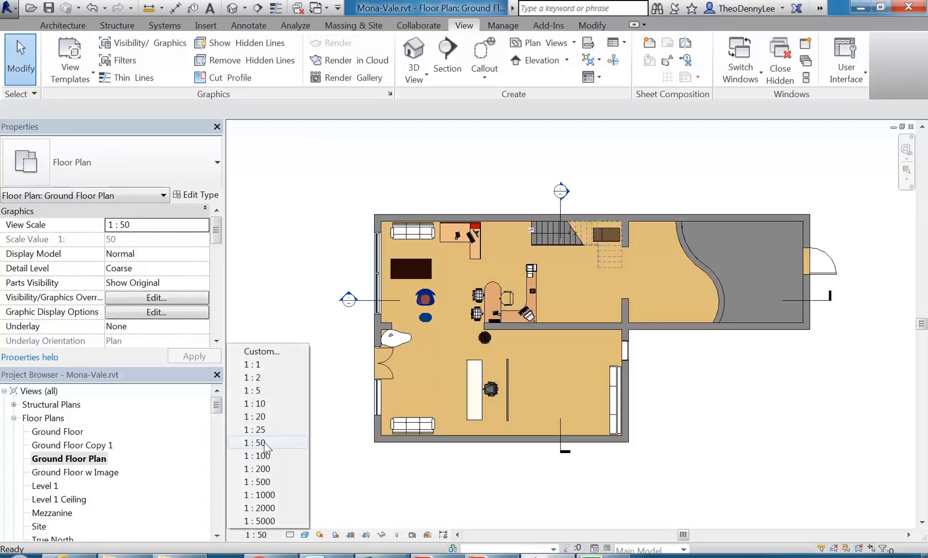
pyautogui.click(412, 477)
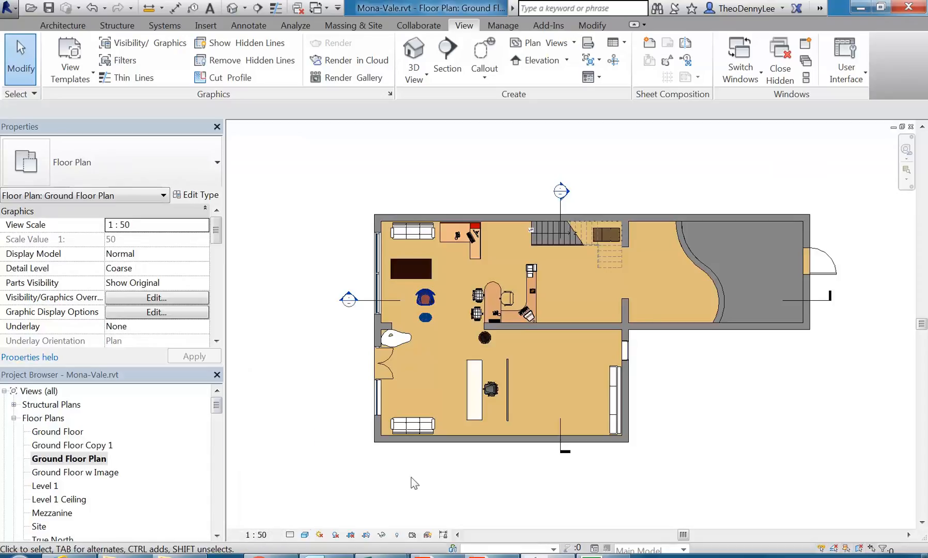
pyautogui.click(252, 535)
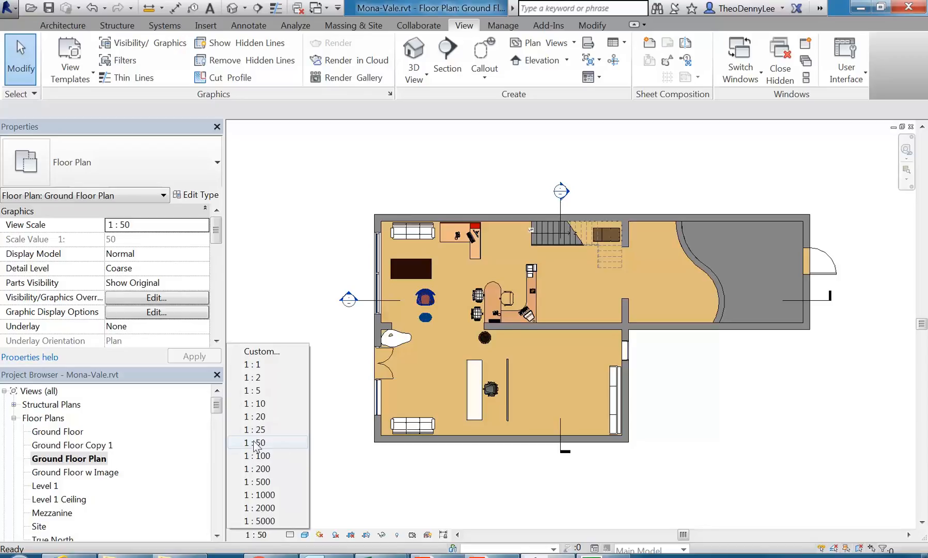
pyautogui.click(412, 468)
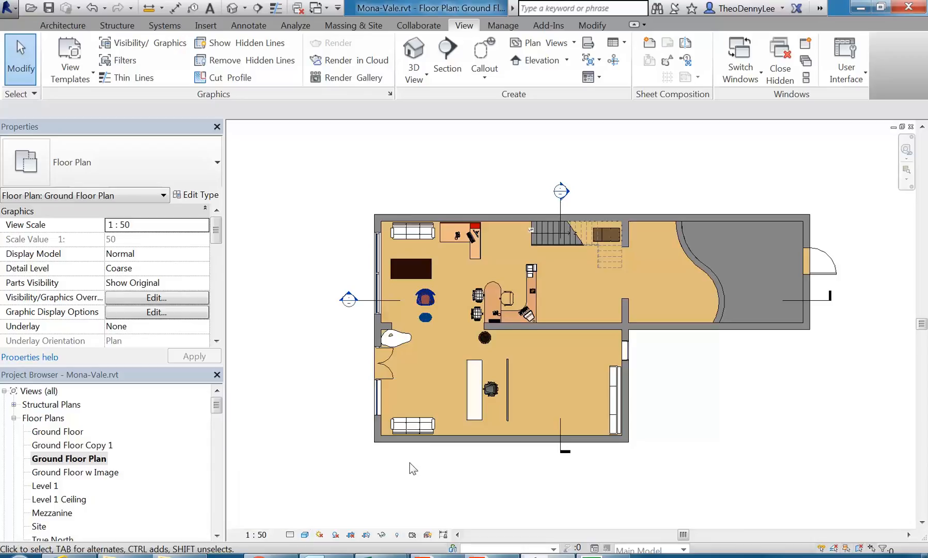
# Reopen sheet A104 and place the Ground Floor Plan view inside the border, beside the title block column.
pyautogui.moveTo(216, 406); pyautogui.dragTo(216, 464)
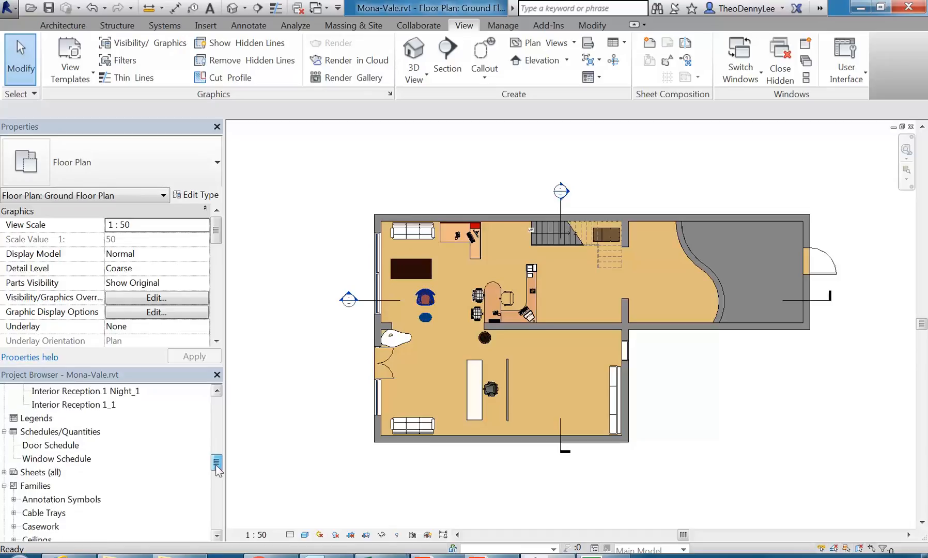
pyautogui.click(5, 486)
pyautogui.doubleClick(41, 486)
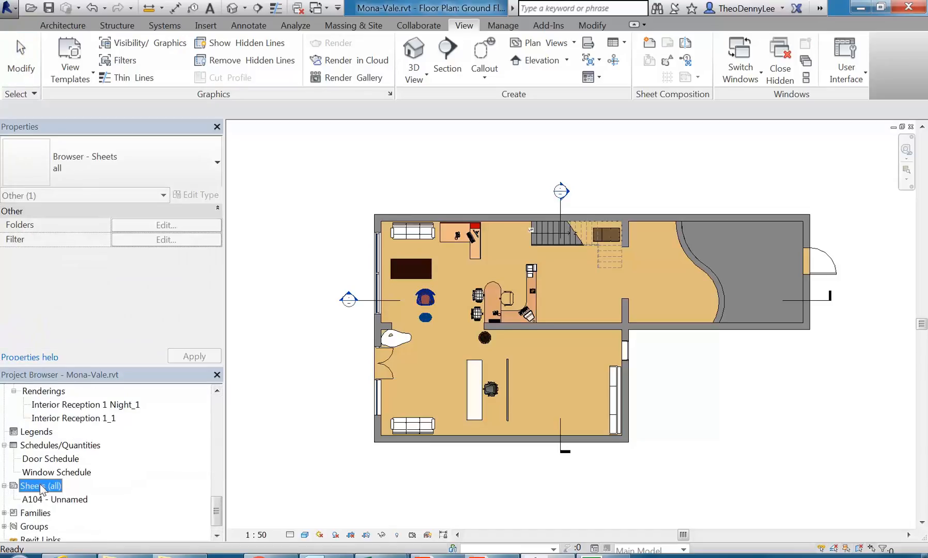
pyautogui.doubleClick(50, 500)
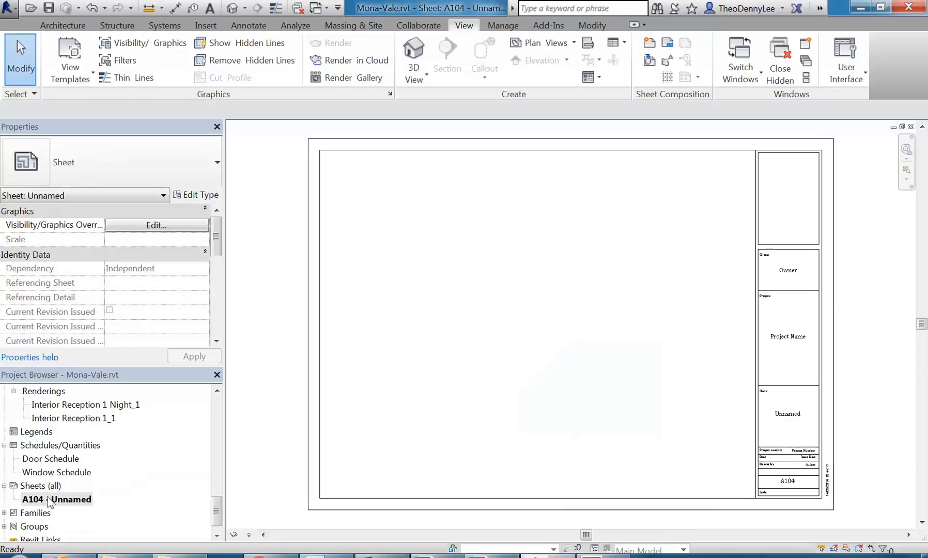
pyautogui.moveTo(216, 512); pyautogui.dragTo(219, 408)
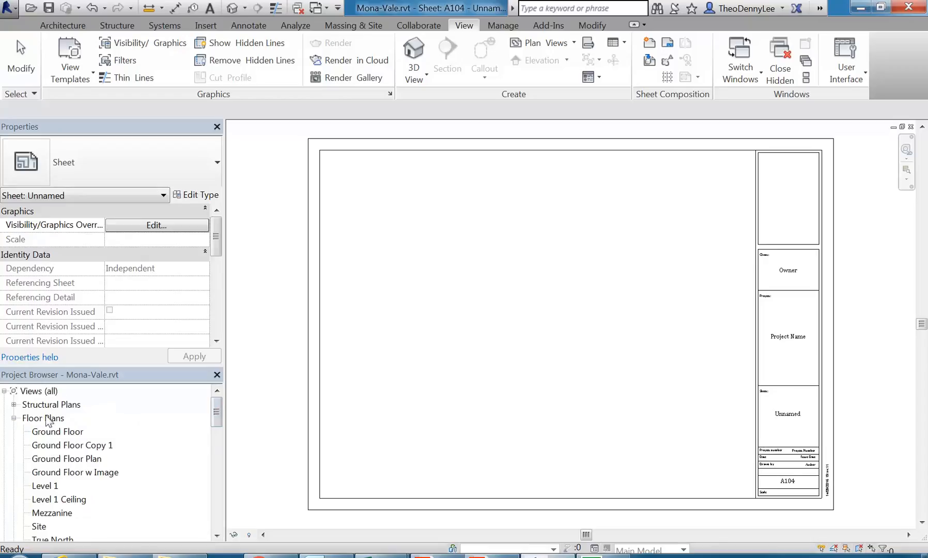
pyautogui.moveTo(50, 461); pyautogui.dragTo(582, 244)
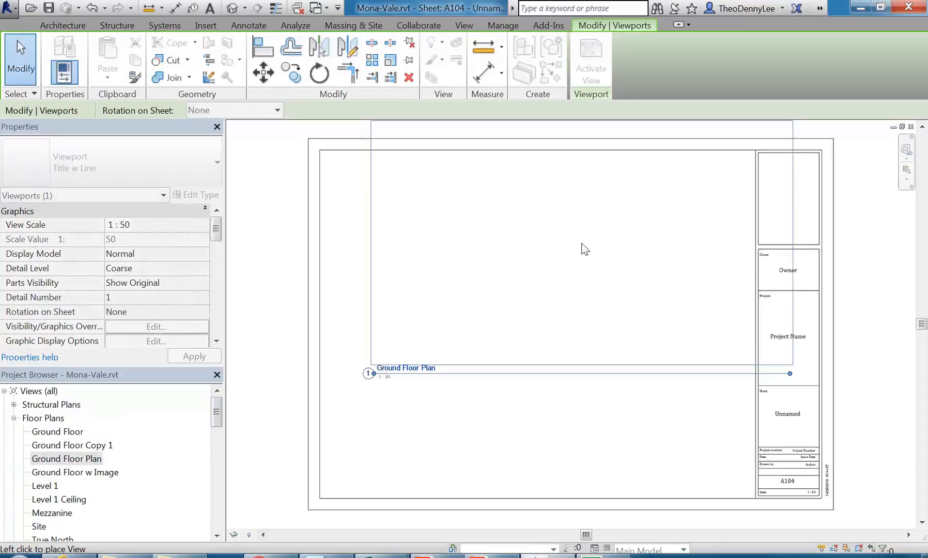
pyautogui.click(538, 288)
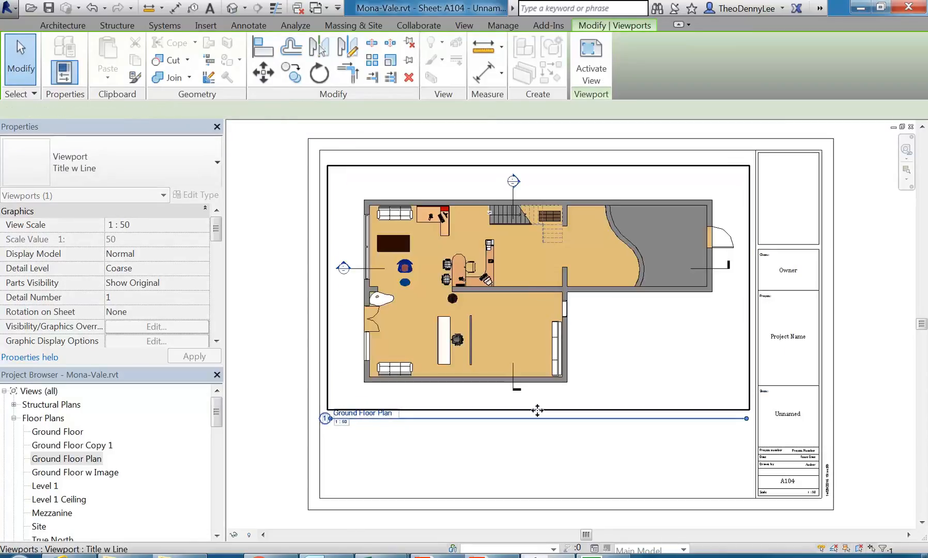
pyautogui.click(536, 464)
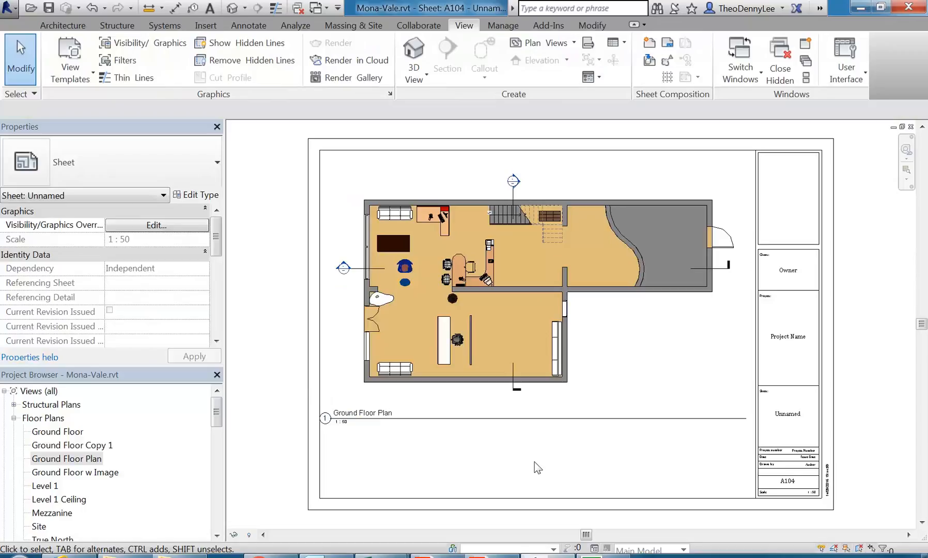
# Nudge the Ground Floor Plan viewport slightly up and to the right inside the sheet border.
pyautogui.click(502, 334)
pyautogui.moveTo(502, 334); pyautogui.dragTo(503, 329)
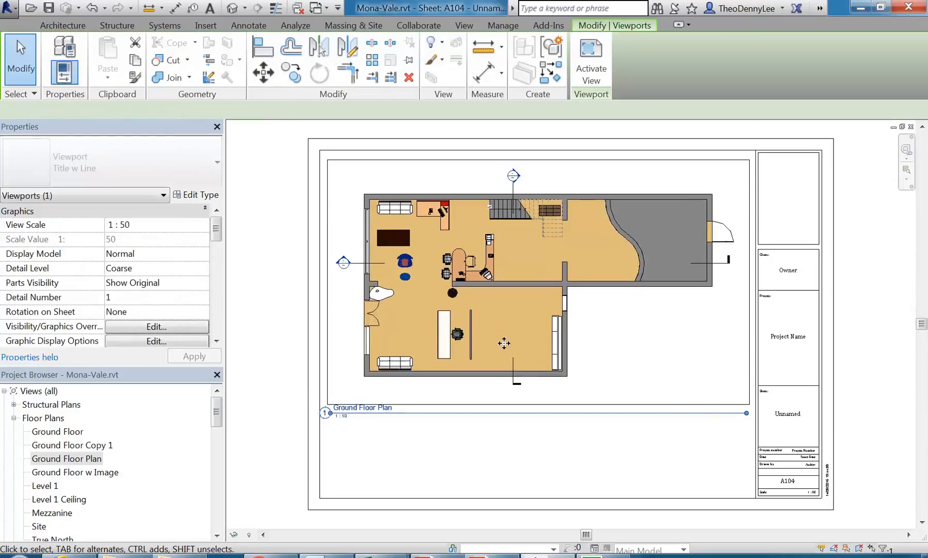
pyautogui.click(510, 438)
pyautogui.click(484, 266)
pyautogui.moveTo(484, 270); pyautogui.dragTo(488, 265)
pyautogui.click(527, 437)
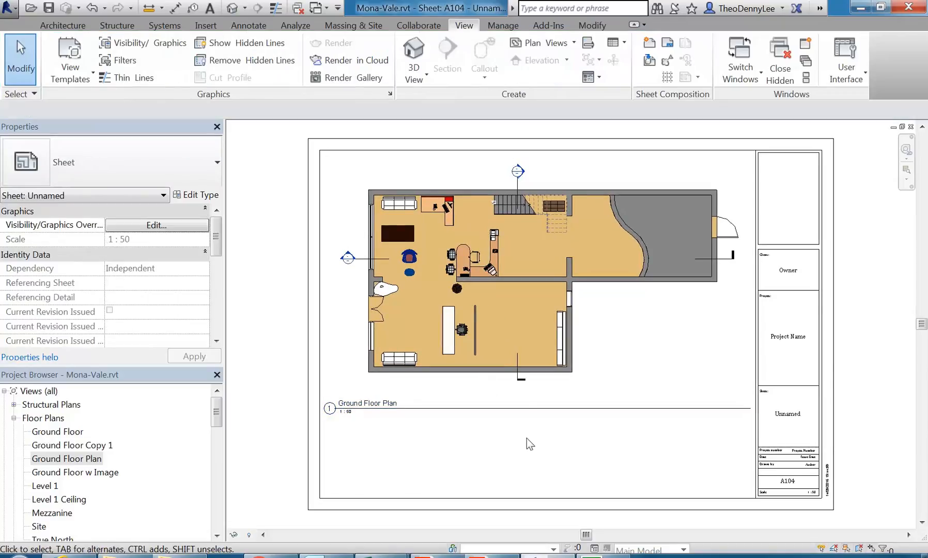
pyautogui.click(527, 311)
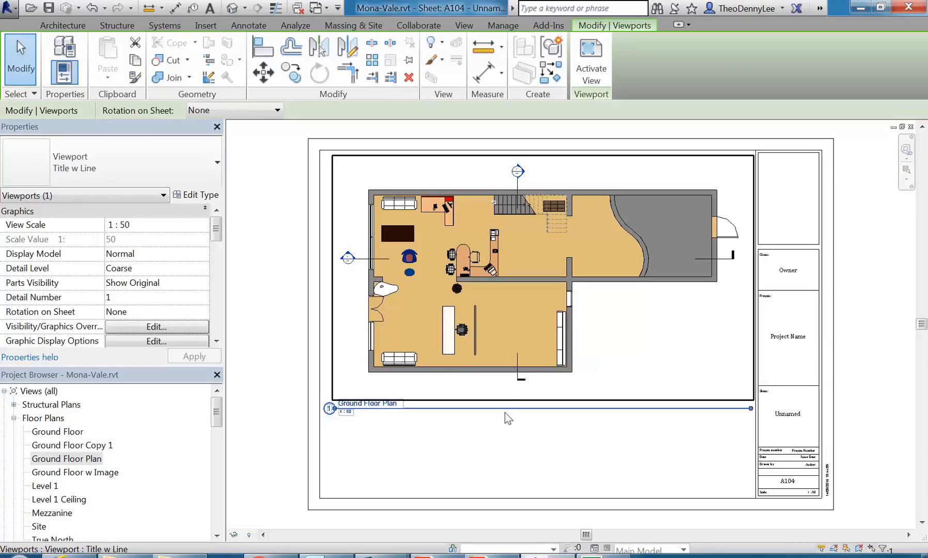
pyautogui.click(502, 431)
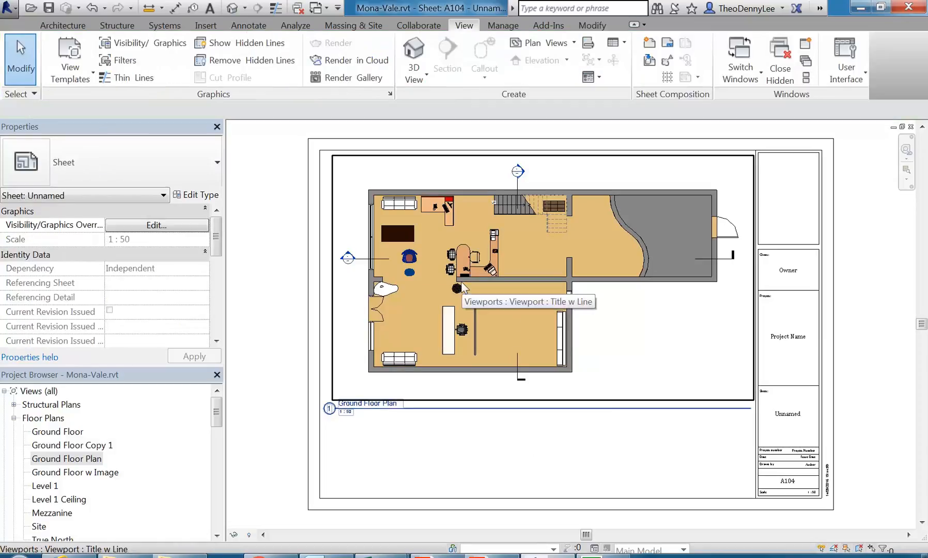
pyautogui.moveTo(415, 315)
pyautogui.mouseDown(button='middle')
pyautogui.moveTo(440, 347)
pyautogui.moveTo(413, 331)
pyautogui.mouseUp(button='middle')
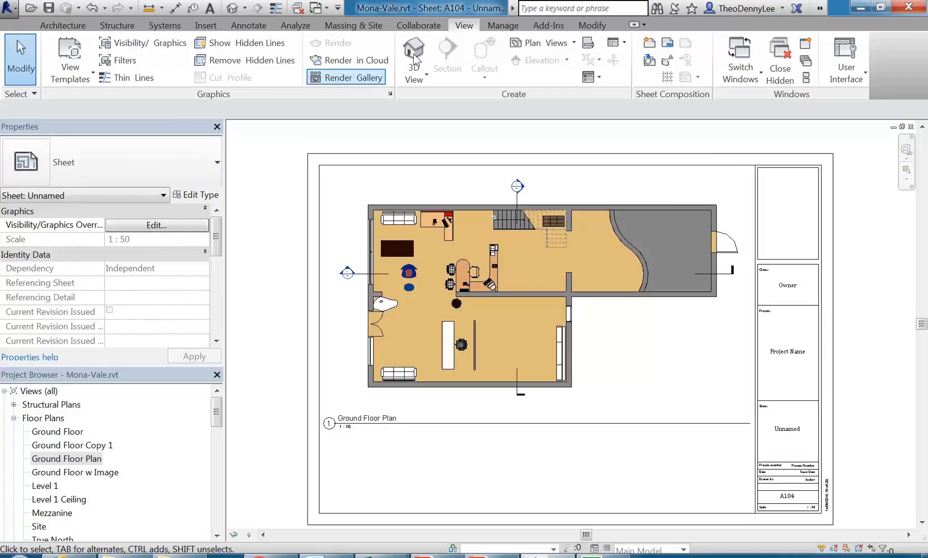
# Open the Ground Floor Plan view to annotate the reception area.
pyautogui.click(242, 28)
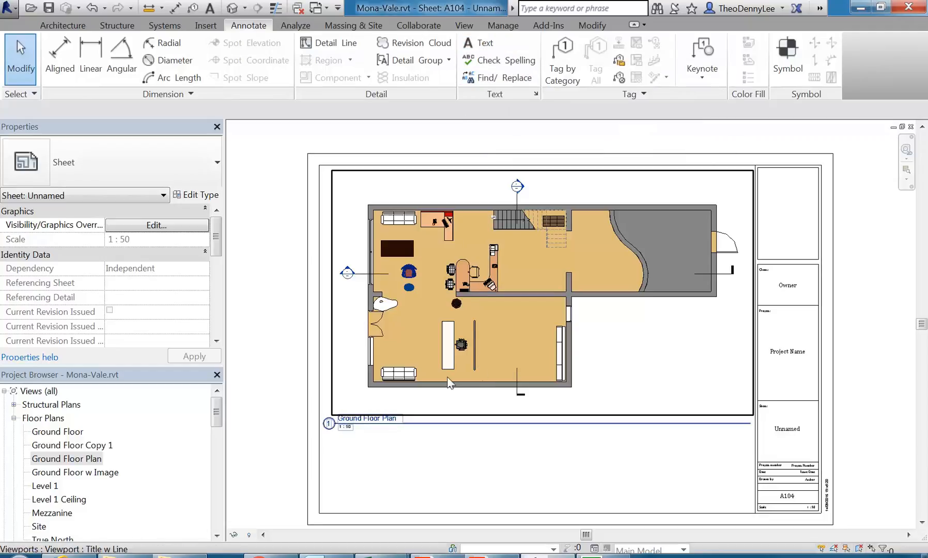
pyautogui.doubleClick(67, 459)
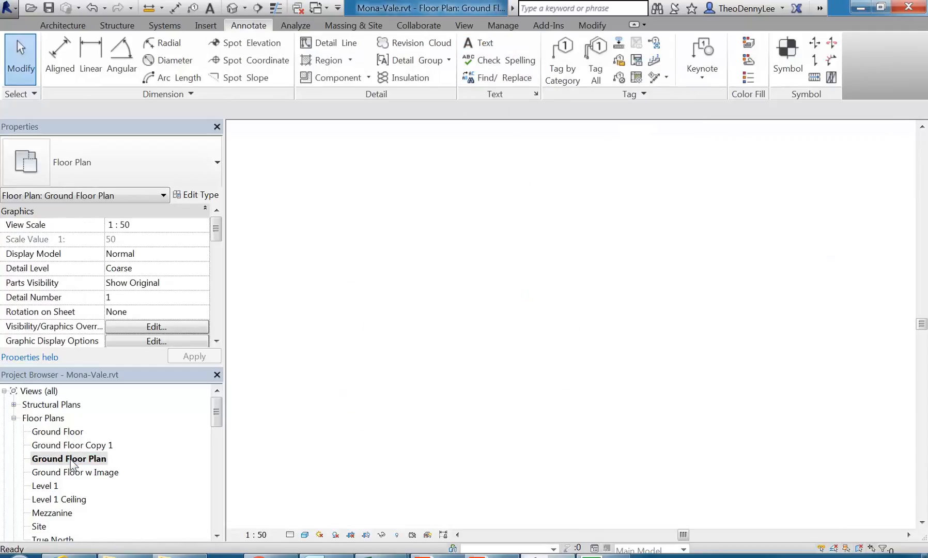
pyautogui.scroll(3, 523, 374)
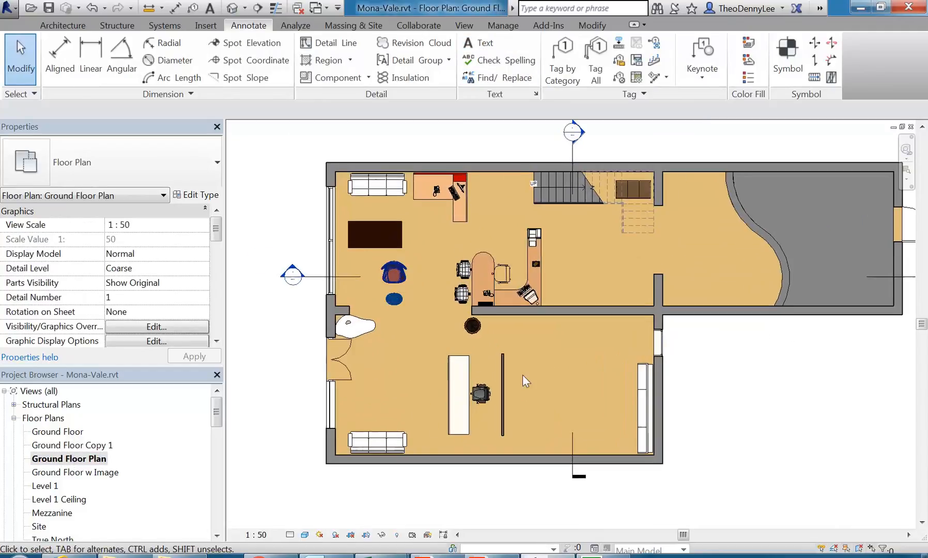
pyautogui.moveTo(555, 364); pyautogui.dragTo(557, 383, button='middle')
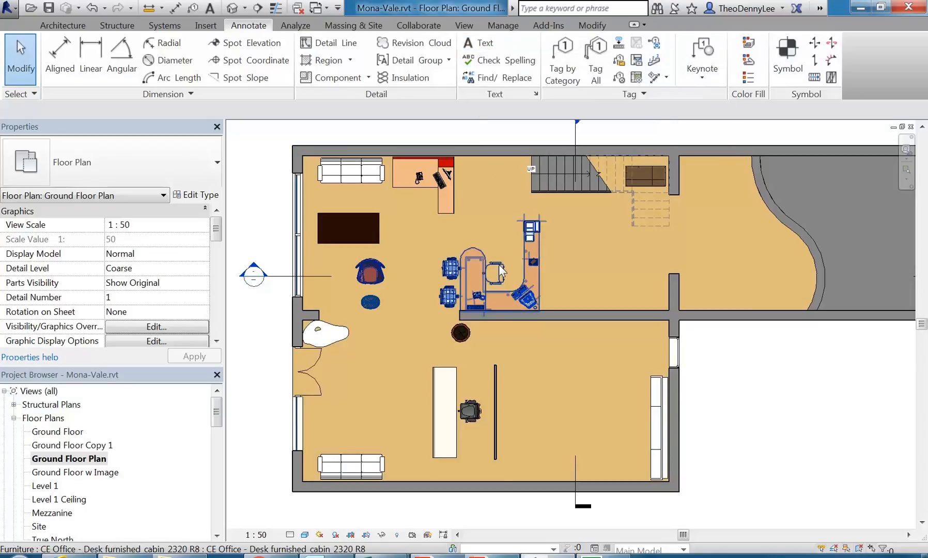
pyautogui.moveTo(501, 271); pyautogui.dragTo(528, 286, button='middle')
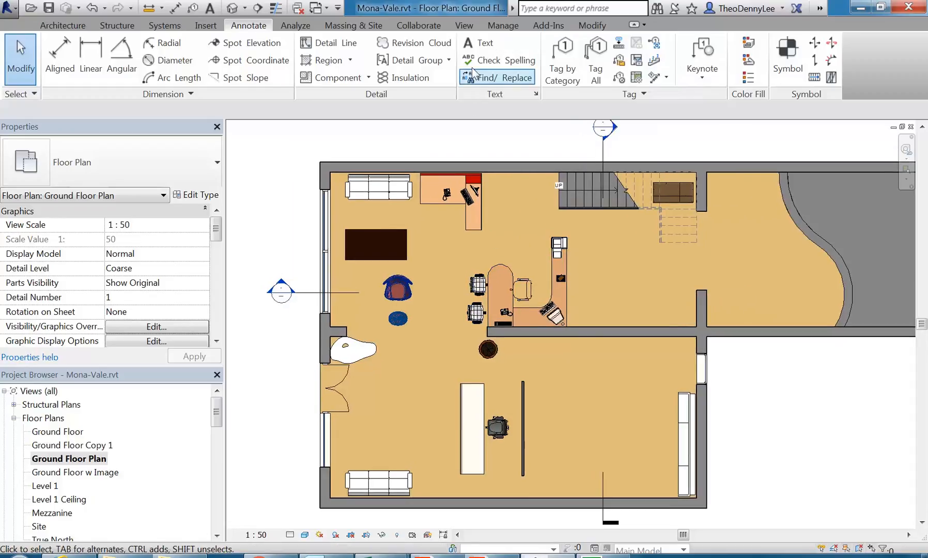
# Place the text note RECEPTION in Arial 3.0mm between the entrance doors and the reception counter.
pyautogui.click(483, 45)
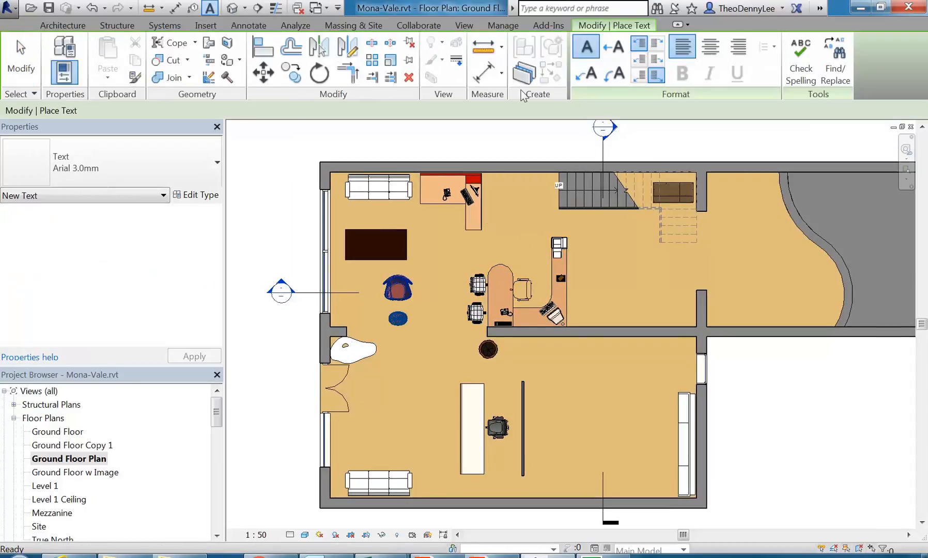
pyautogui.moveTo(527, 409); pyautogui.dragTo(491, 388, button='middle')
pyautogui.moveTo(381, 369); pyautogui.dragTo(413, 331, button='middle')
pyautogui.scroll(1, 376, 355)
pyautogui.scroll(1, 373, 353)
pyautogui.moveTo(360, 328); pyautogui.dragTo(464, 378)
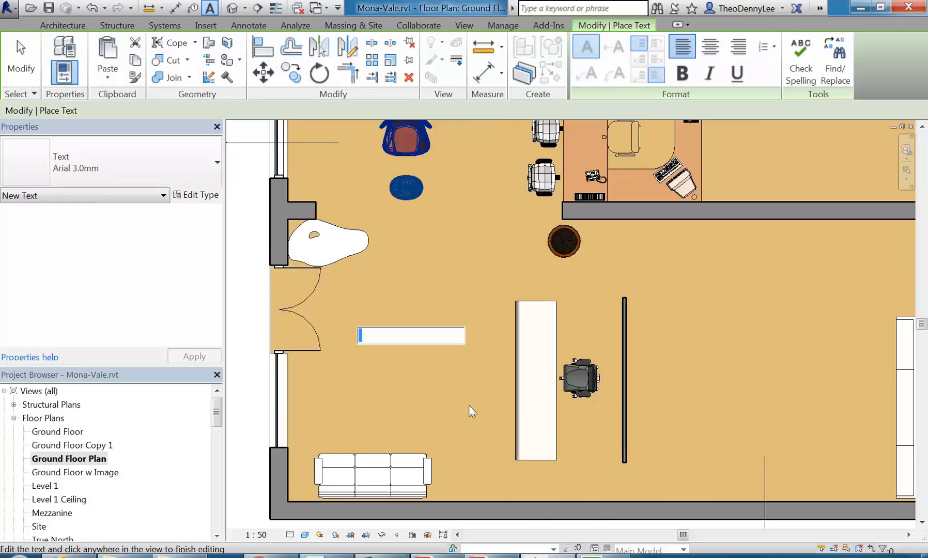
pyautogui.write('RECEPTION')
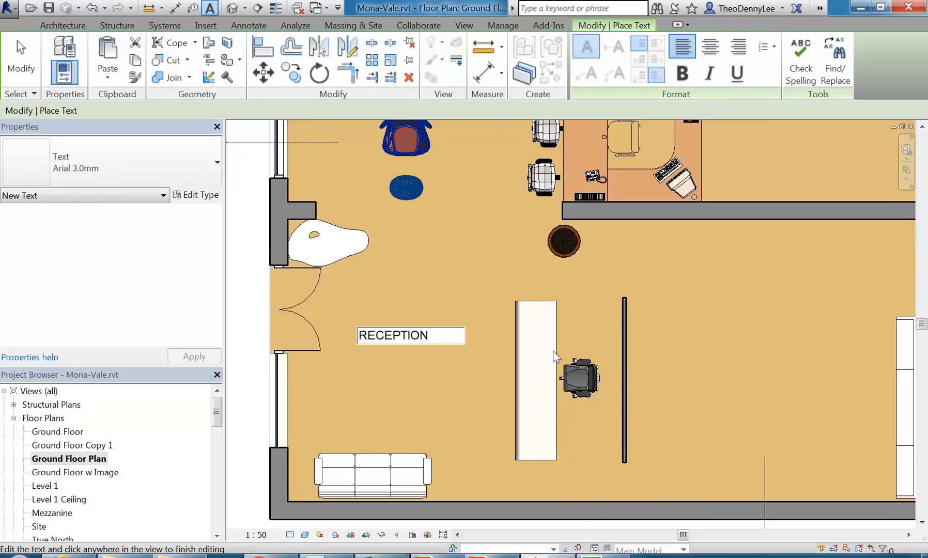
pyautogui.click(429, 275)
pyautogui.scroll(-1, 400, 277)
pyautogui.rightClick(396, 267)
pyautogui.click(415, 277)
pyautogui.rightClick(424, 281)
pyautogui.click(428, 285)
pyautogui.scroll(-2, 427, 284)
pyautogui.moveTo(399, 330); pyautogui.dragTo(408, 365, button='middle')
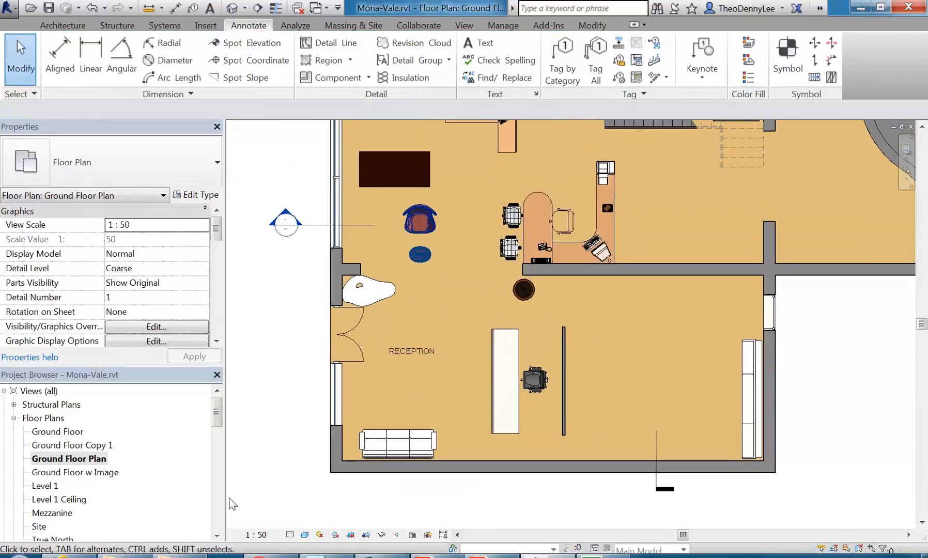
# Try a view scale of 1:100 on the Ground Floor Plan and undo the change.
pyautogui.click(264, 537)
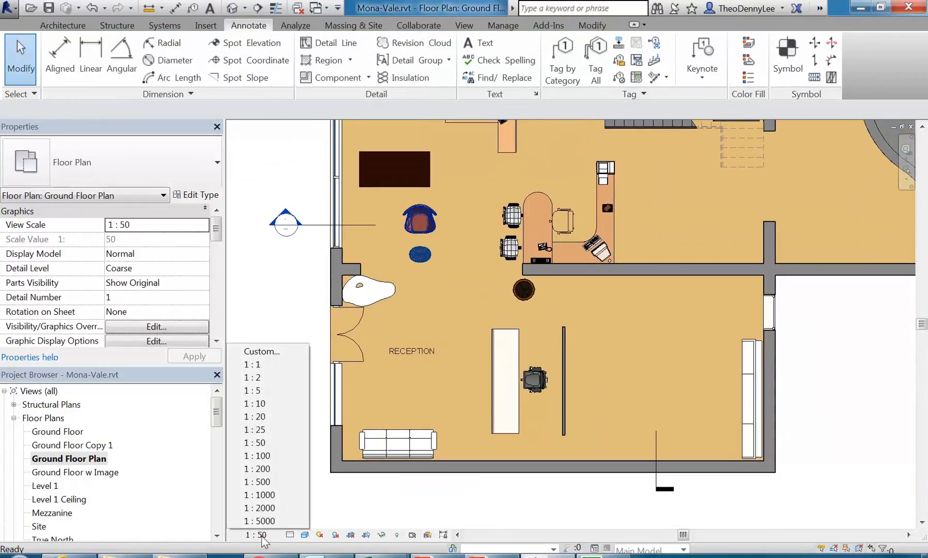
pyautogui.click(265, 457)
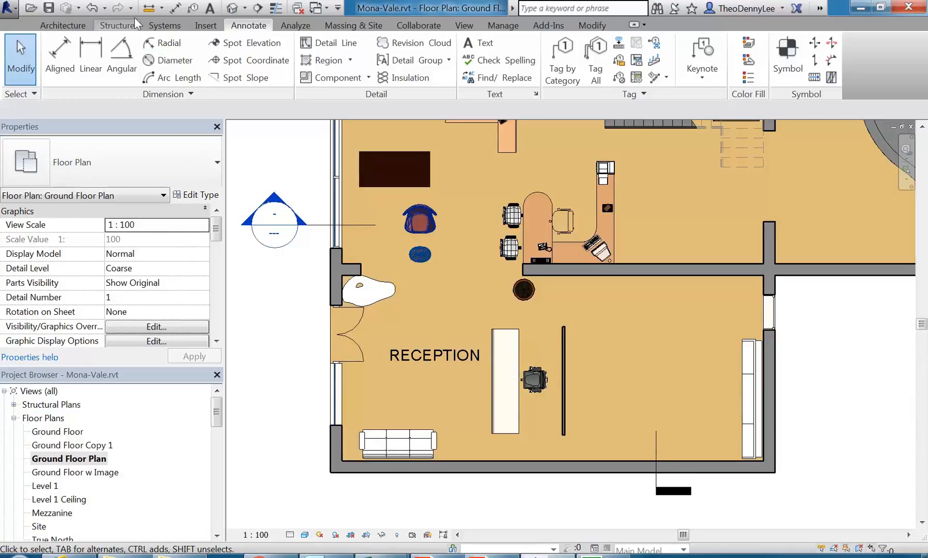
pyautogui.click(92, 9)
# Open sheet A104, set the Ground Floor Plan viewport's scale to 1:100 and inspect the RECEPTION label.
pyautogui.moveTo(216, 413); pyautogui.dragTo(216, 509)
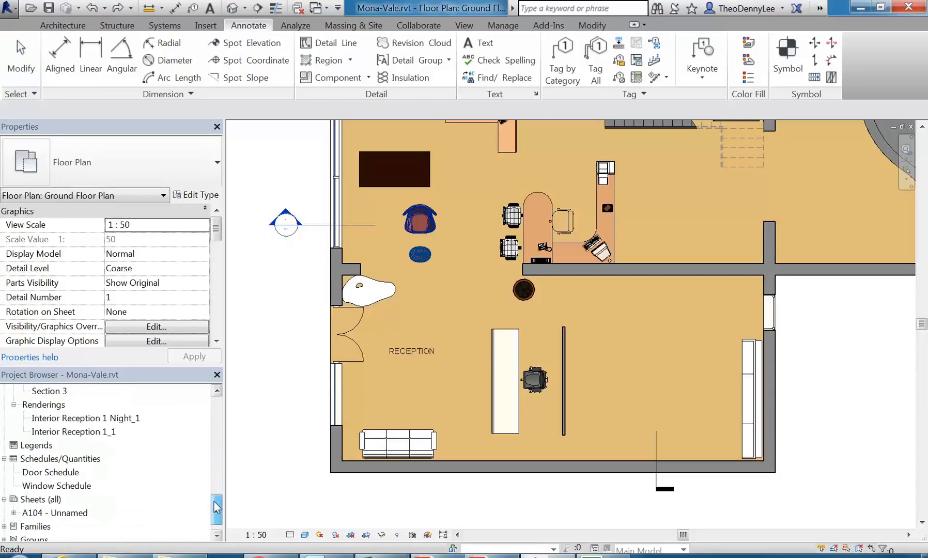
pyautogui.doubleClick(58, 512)
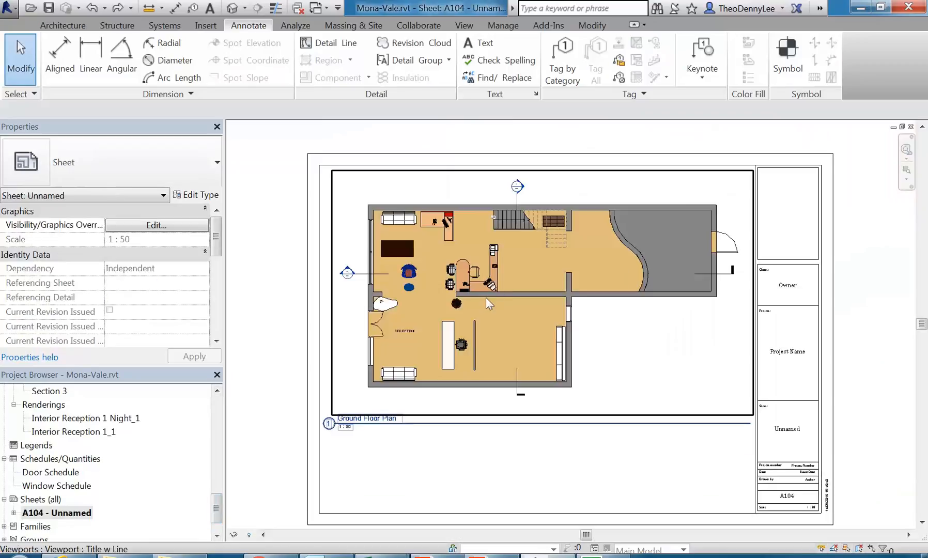
pyautogui.click(486, 297)
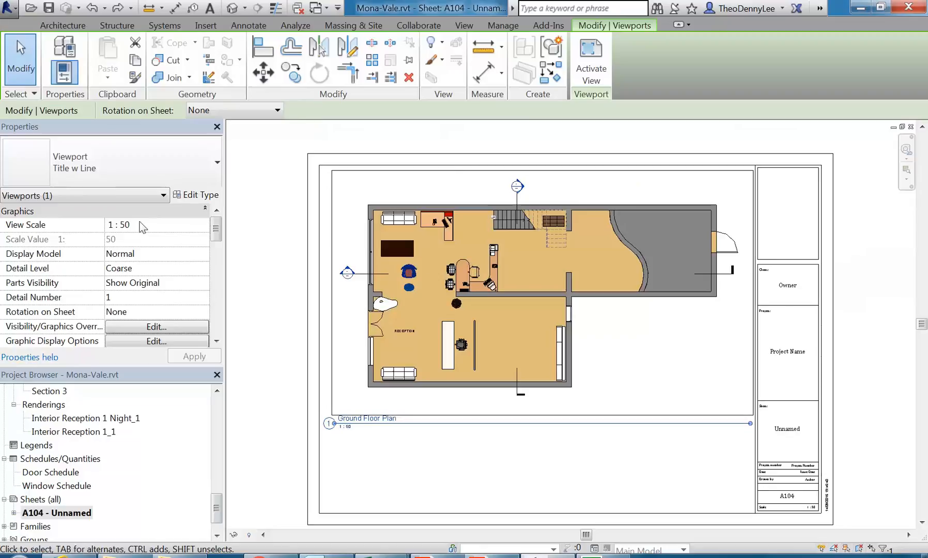
pyautogui.click(204, 223)
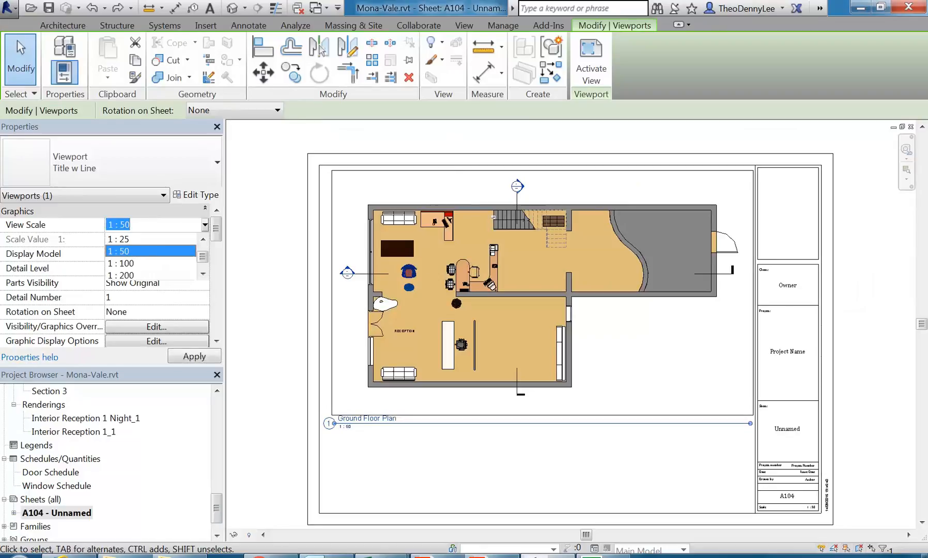
pyautogui.click(124, 264)
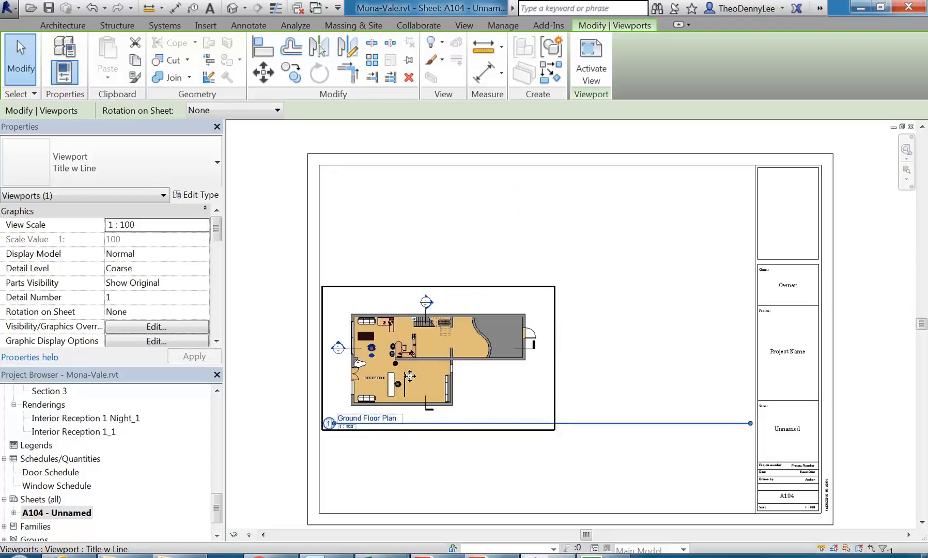
pyautogui.scroll(3, 364, 391)
pyautogui.scroll(3, 364, 391)
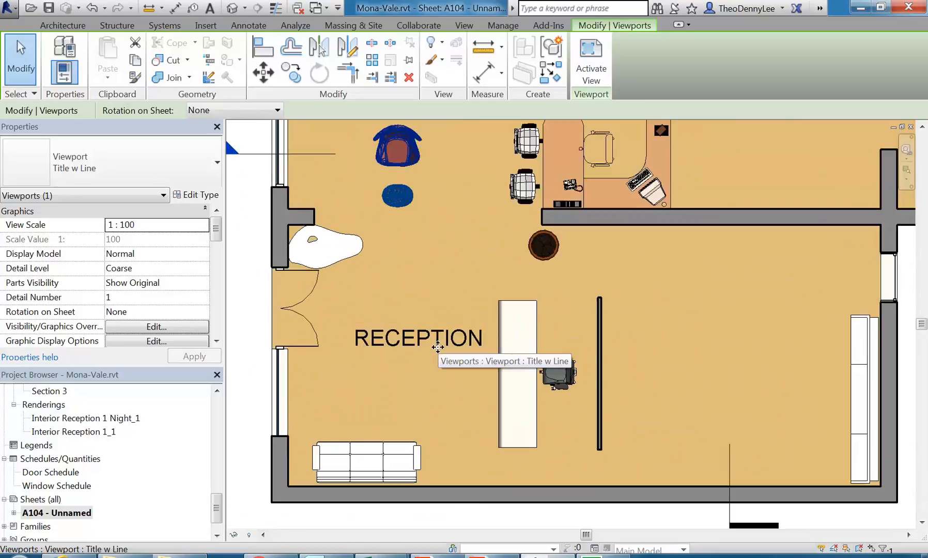
pyautogui.scroll(-2, 441, 363)
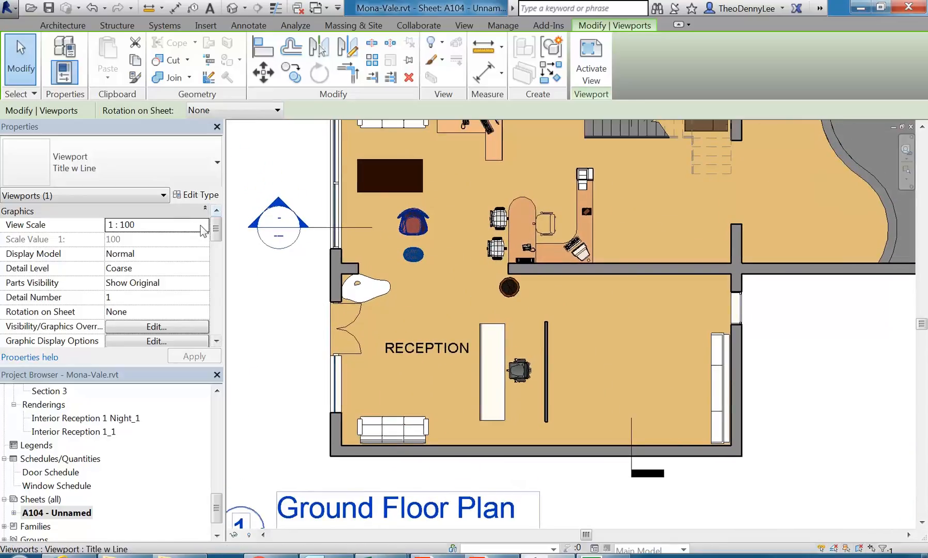
# Set the Ground Floor Plan viewport's view scale back to 1:50.
pyautogui.click(205, 226)
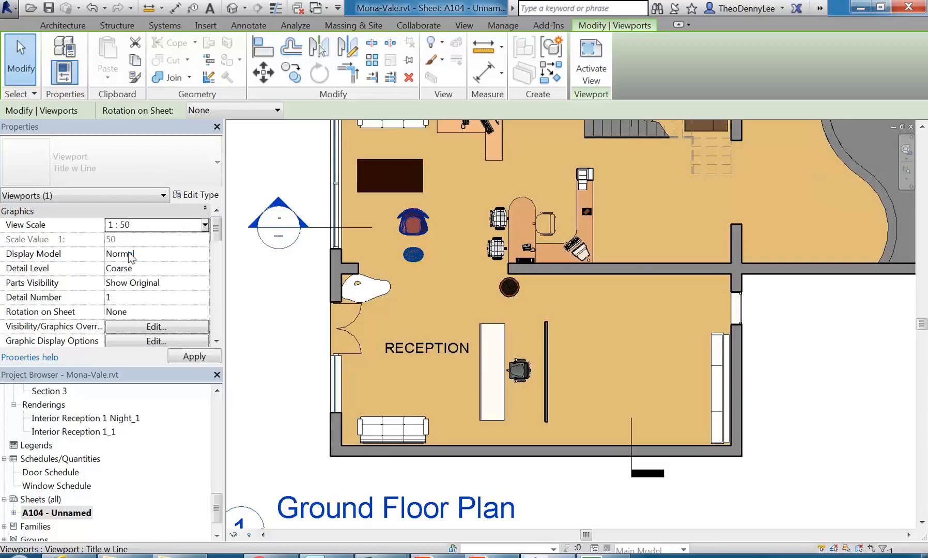
pyautogui.click(136, 254)
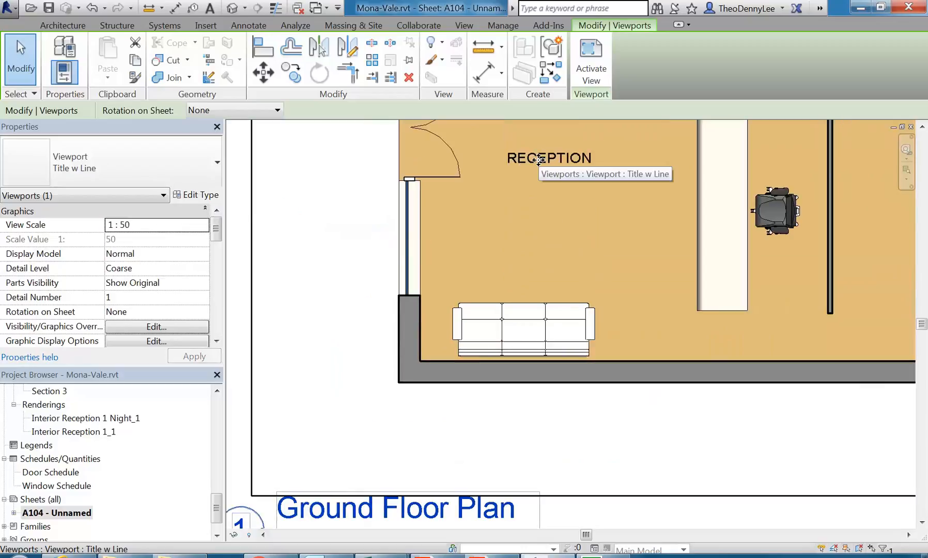
pyautogui.scroll(-2, 467, 364)
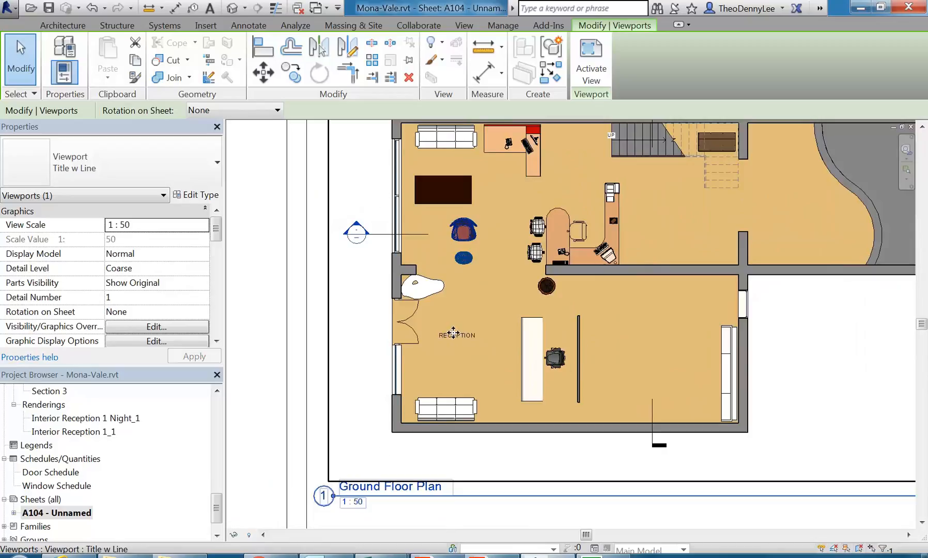
pyautogui.scroll(-2, 453, 334)
# Open the Ground Floor Plan view and look through its available view scales without choosing one.
pyautogui.moveTo(217, 504); pyautogui.dragTo(222, 406)
pyautogui.doubleClick(71, 459)
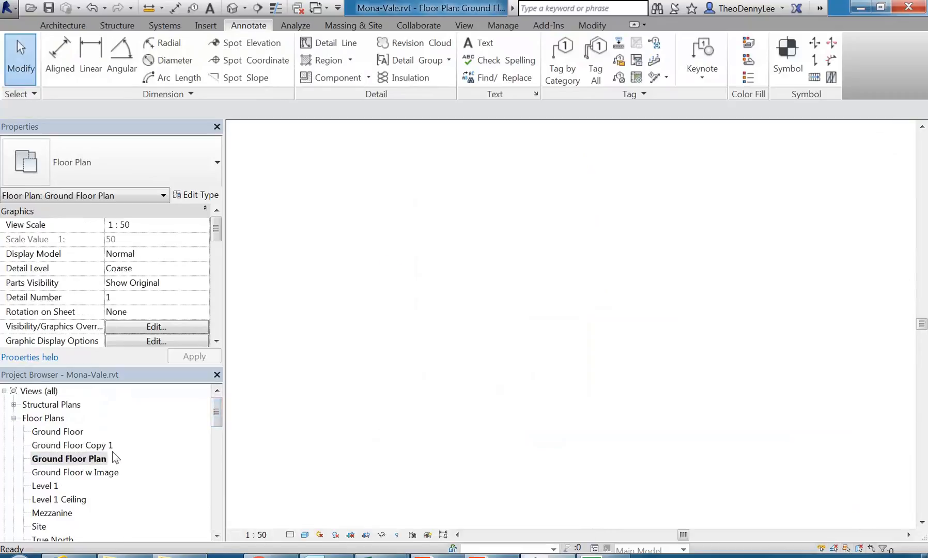
pyautogui.click(255, 535)
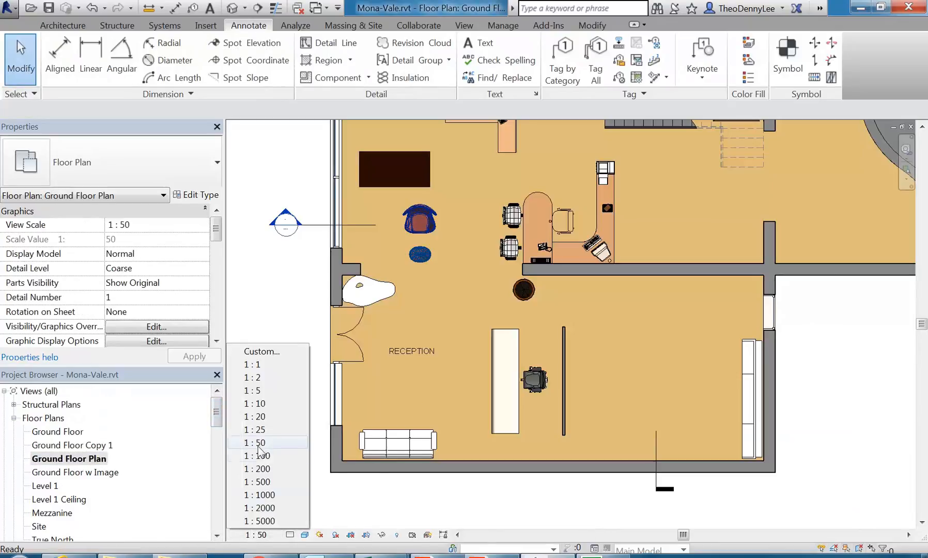
pyautogui.click(266, 311)
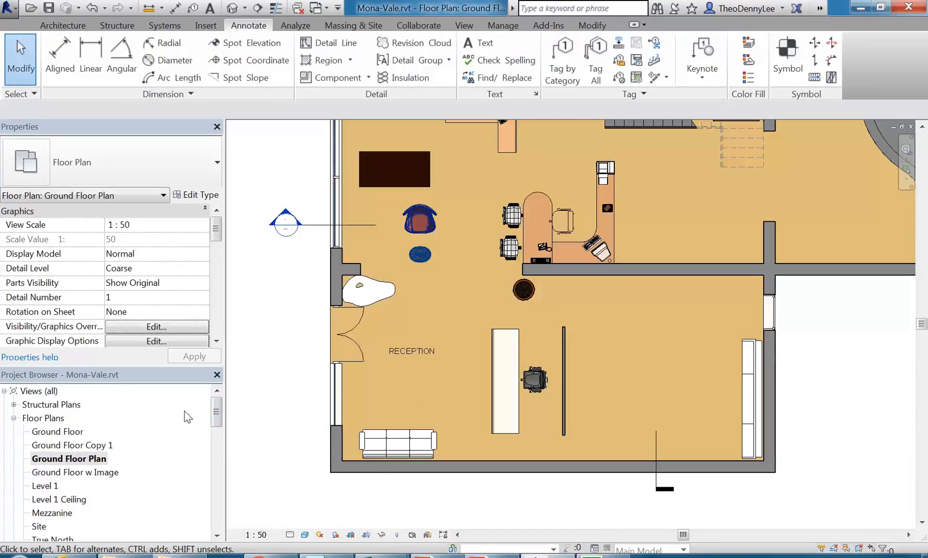
# Reopen sheet A104 and examine the size of the RECEPTION label on the placed plan.
pyautogui.moveTo(217, 412); pyautogui.dragTo(205, 499)
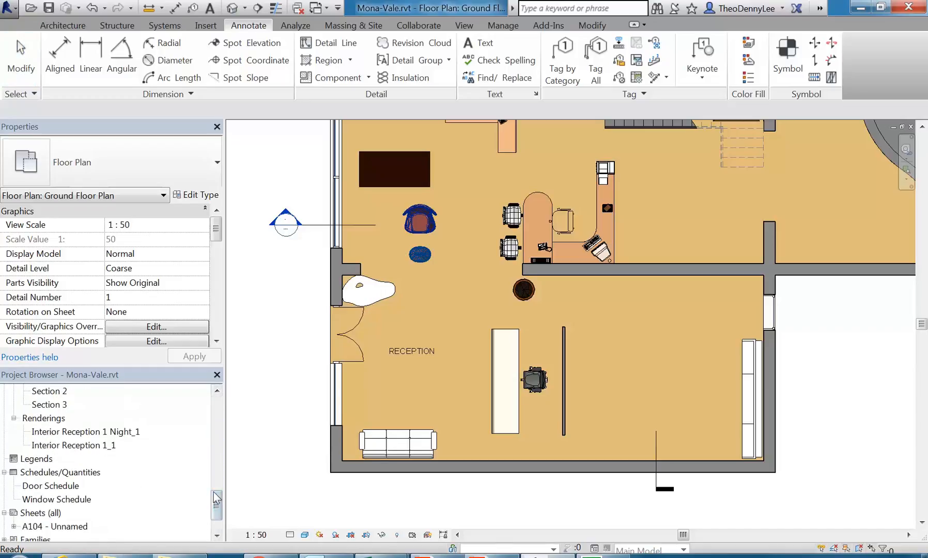
pyautogui.scroll(-1, 218, 508)
pyautogui.doubleClick(77, 485)
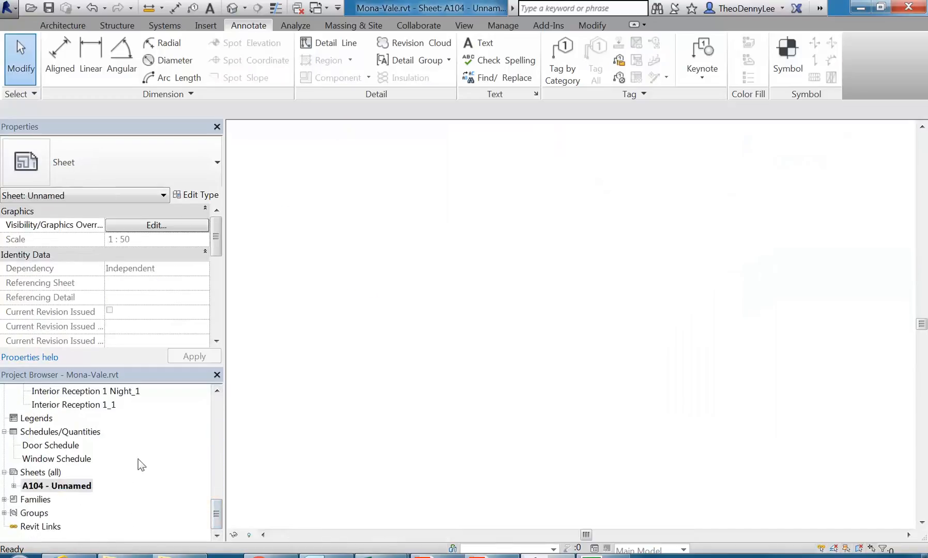
pyautogui.scroll(2, 411, 366)
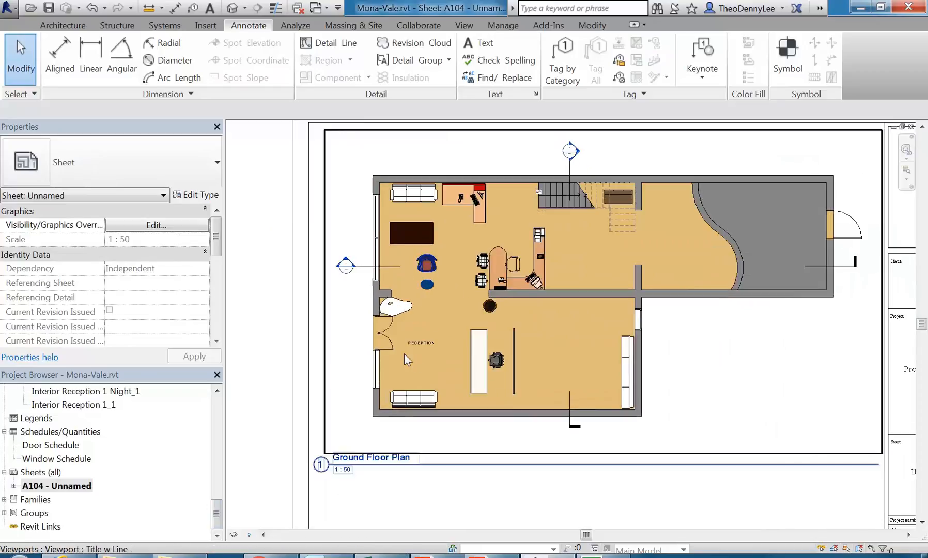
pyautogui.scroll(2, 412, 351)
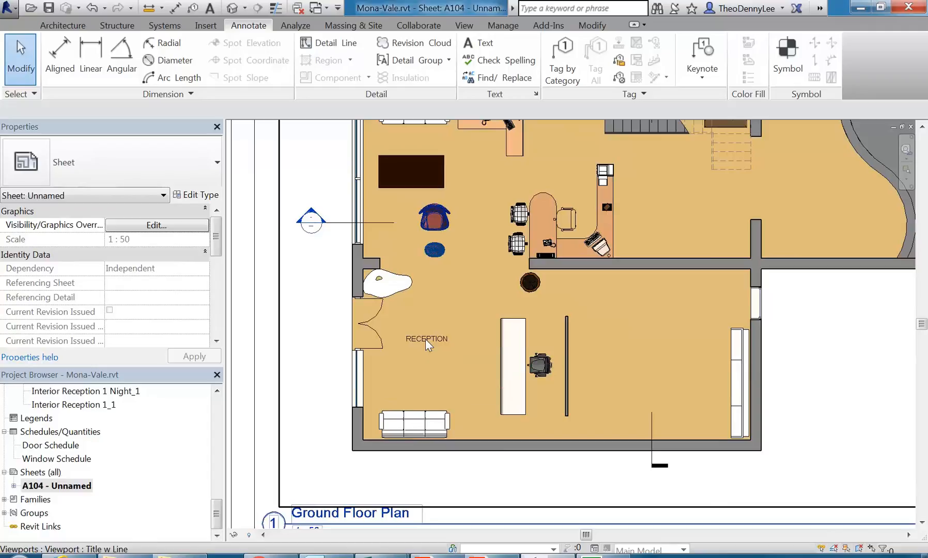
pyautogui.scroll(-2, 496, 301)
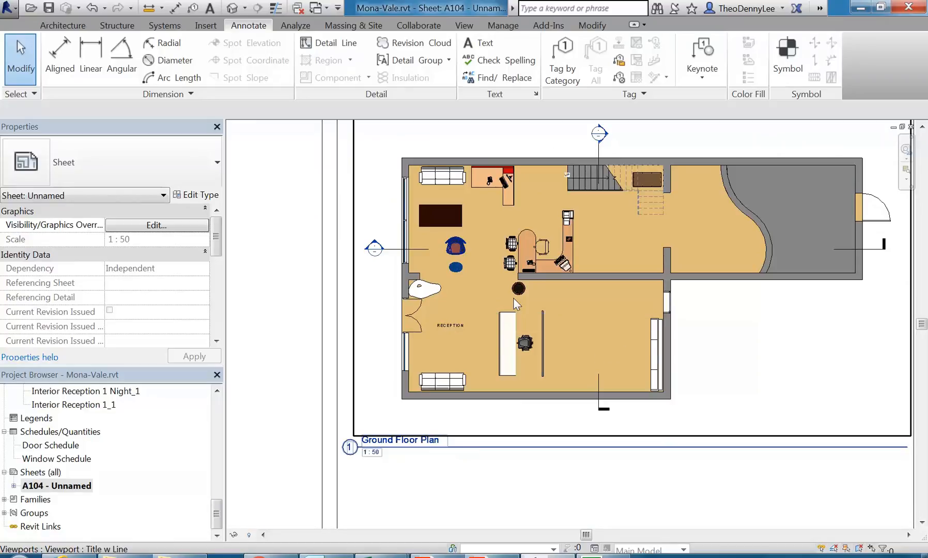
pyautogui.scroll(-2, 513, 298)
pyautogui.scroll(2, 478, 311)
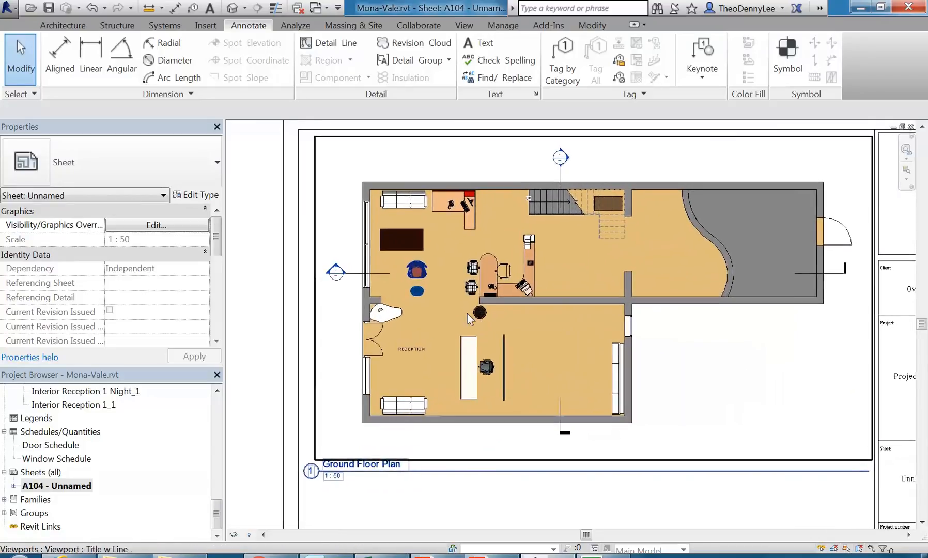
# Nudge the Ground Floor Plan viewport down on sheet A104 to reduce the empty space beneath it.
pyautogui.scroll(-2, 446, 325)
pyautogui.scroll(2, 442, 328)
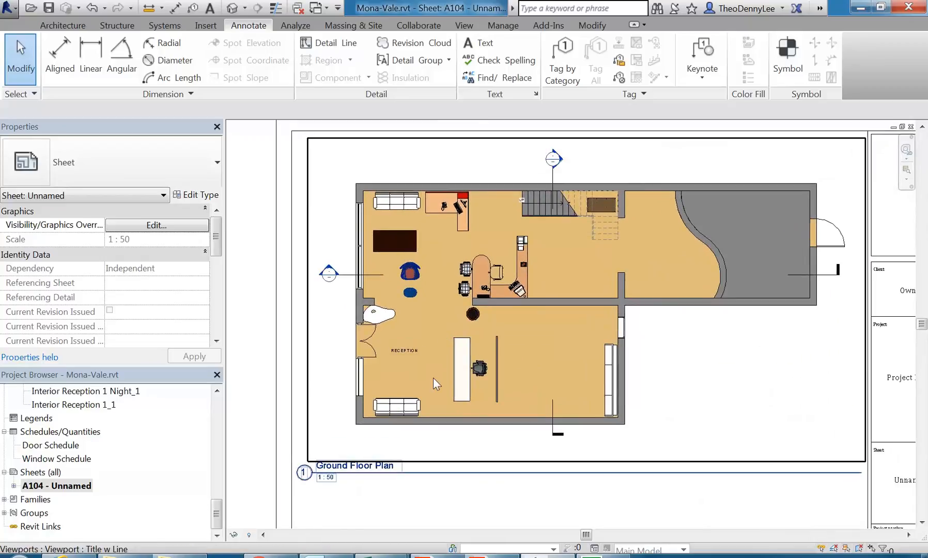
pyautogui.scroll(-2, 440, 379)
pyautogui.moveTo(441, 379); pyautogui.dragTo(428, 359, button='middle')
pyautogui.scroll(-1, 439, 436)
pyautogui.moveTo(440, 437)
pyautogui.mouseDown(button='middle')
pyautogui.moveTo(426, 375)
pyautogui.moveTo(453, 425)
pyautogui.mouseUp(button='middle')
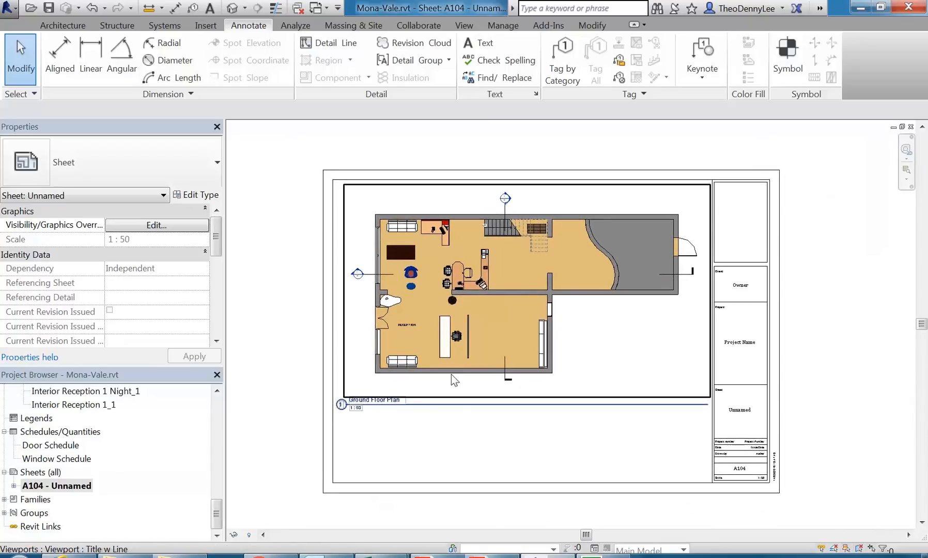
pyautogui.click(452, 380)
pyautogui.press('Down')
pyautogui.press('Down')
pyautogui.press('Down')
pyautogui.press('Down')
pyautogui.press('Down')
pyautogui.press('Down')
pyautogui.press('Down')
pyautogui.press('Down')
pyautogui.press('Down')
pyautogui.press('Down')
pyautogui.press('Down')
pyautogui.press('Down')
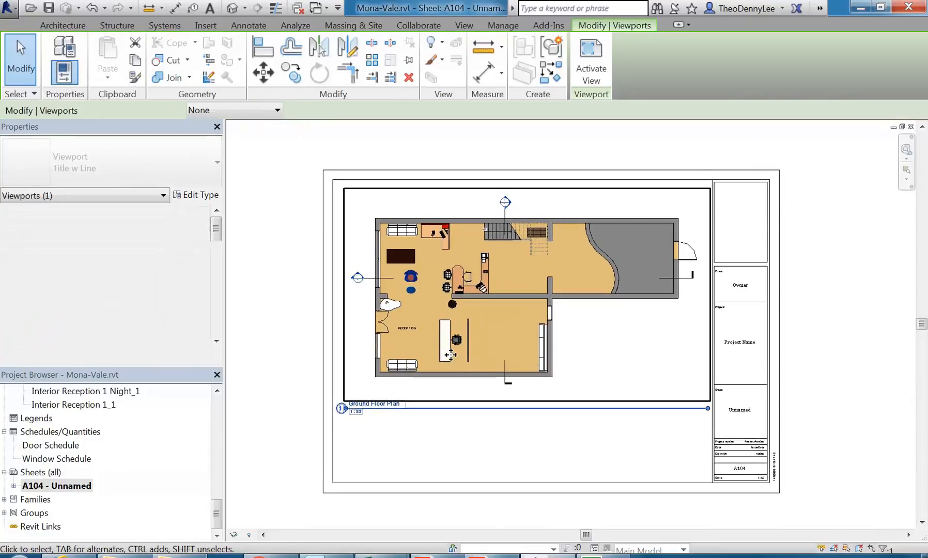
pyautogui.click(469, 452)
pyautogui.scroll(1, 468, 449)
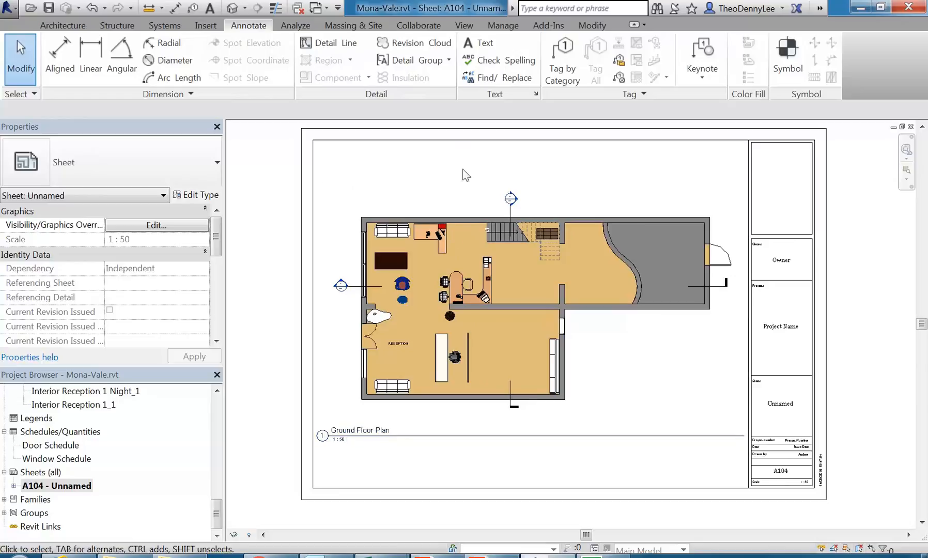
# Fine-tune the Ground Floor Plan viewport's vertical position so the plan and its title sit roughly centred within the sheet border.
pyautogui.click(463, 251)
pyautogui.press('Down')
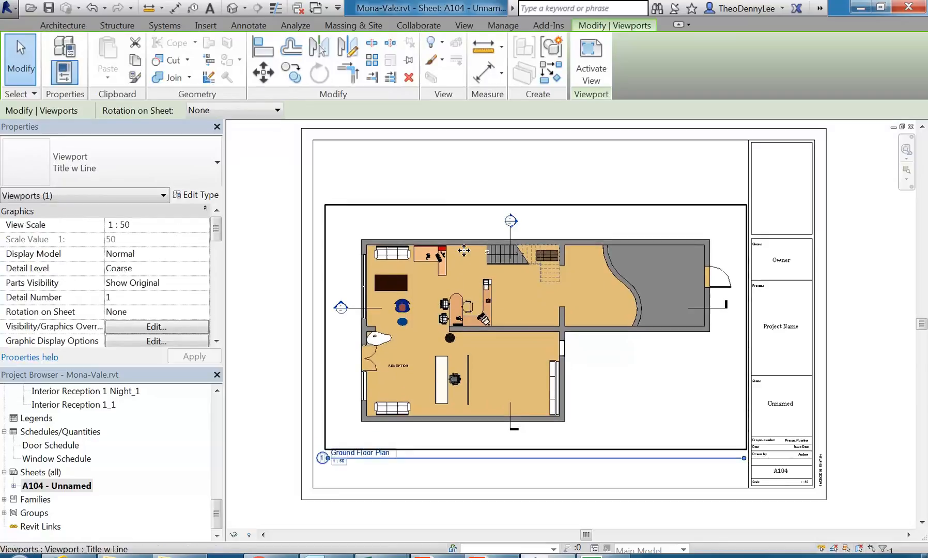
pyautogui.press('Down')
pyautogui.click(425, 183)
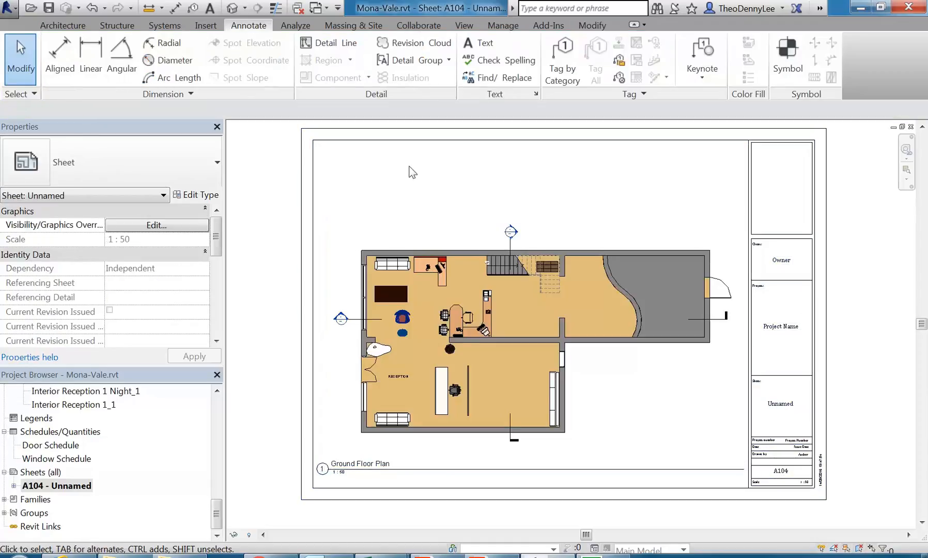
pyautogui.click(444, 278)
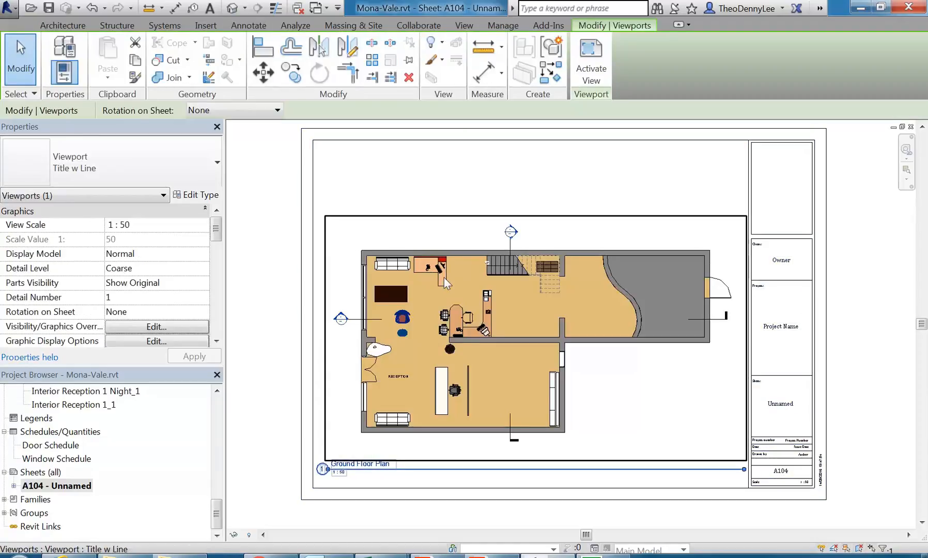
pyautogui.press('Up')
pyautogui.press('Up')
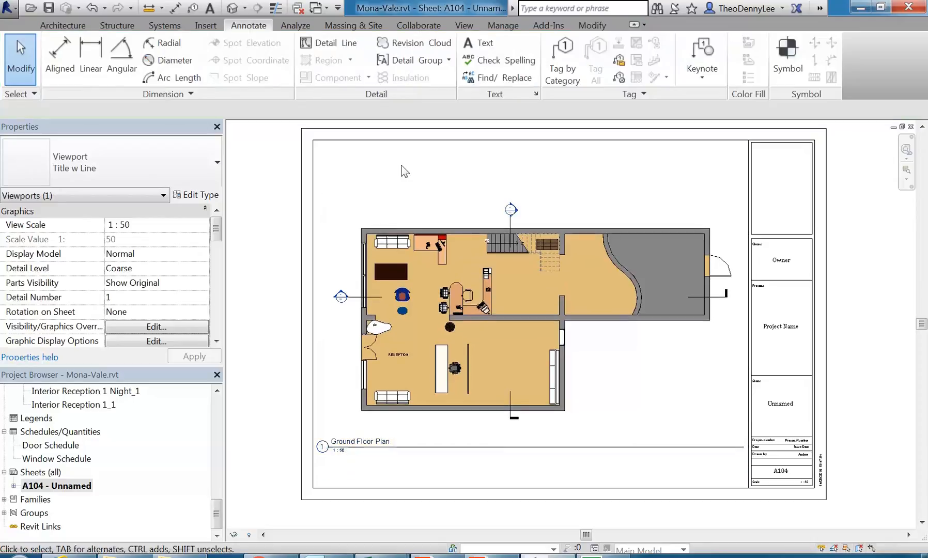
pyautogui.click(405, 173)
pyautogui.click(443, 368)
pyautogui.press('Up')
pyautogui.click(389, 159)
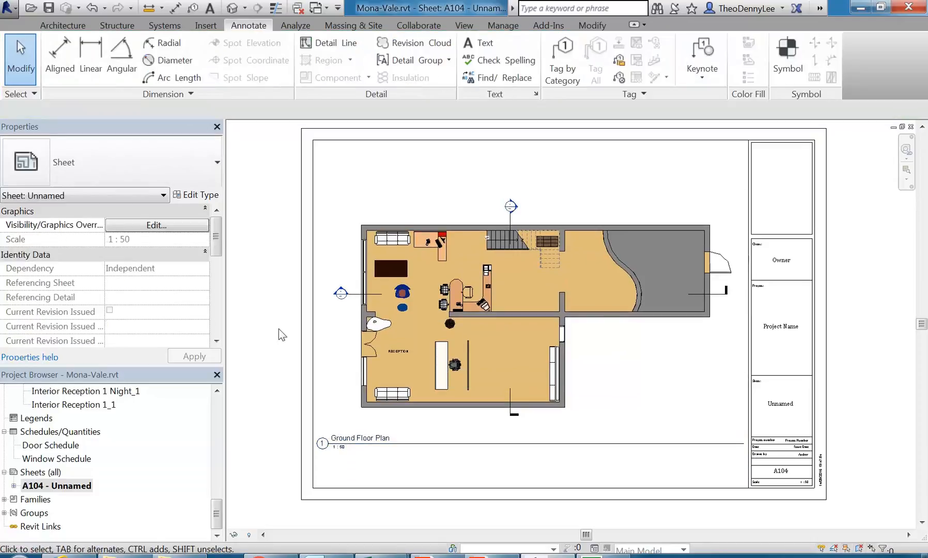
# Create a new sheet using the A2 Enmore Pres v1 : Landscape titleblock.
pyautogui.click(39, 472)
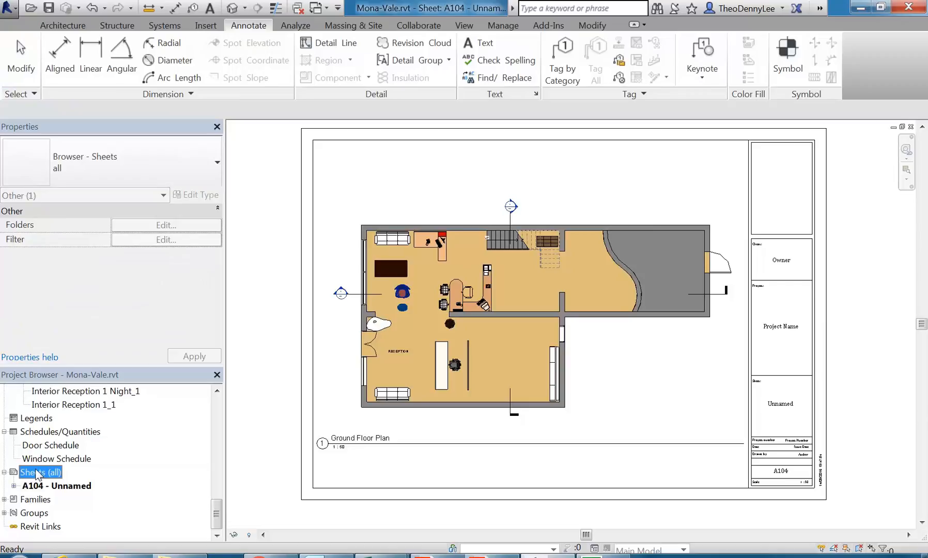
pyautogui.rightClick(38, 474)
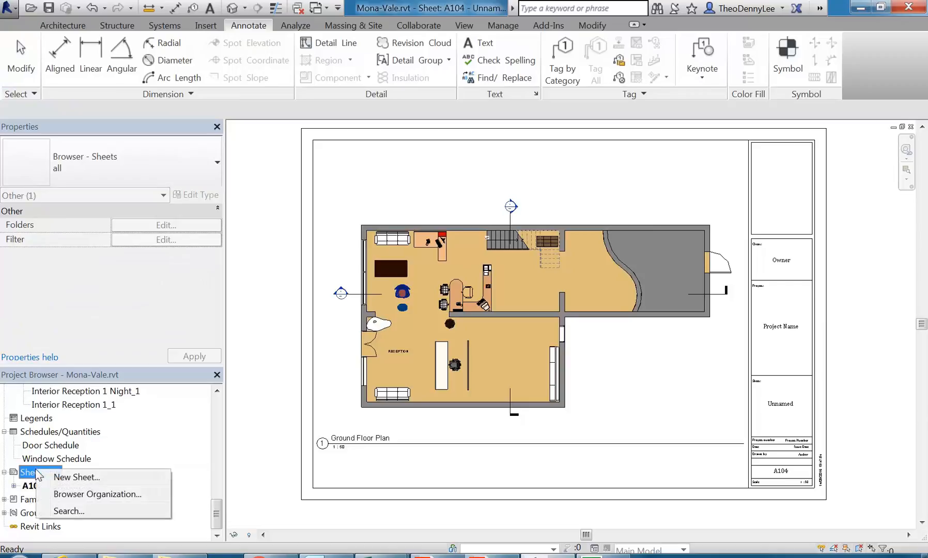
pyautogui.click(64, 479)
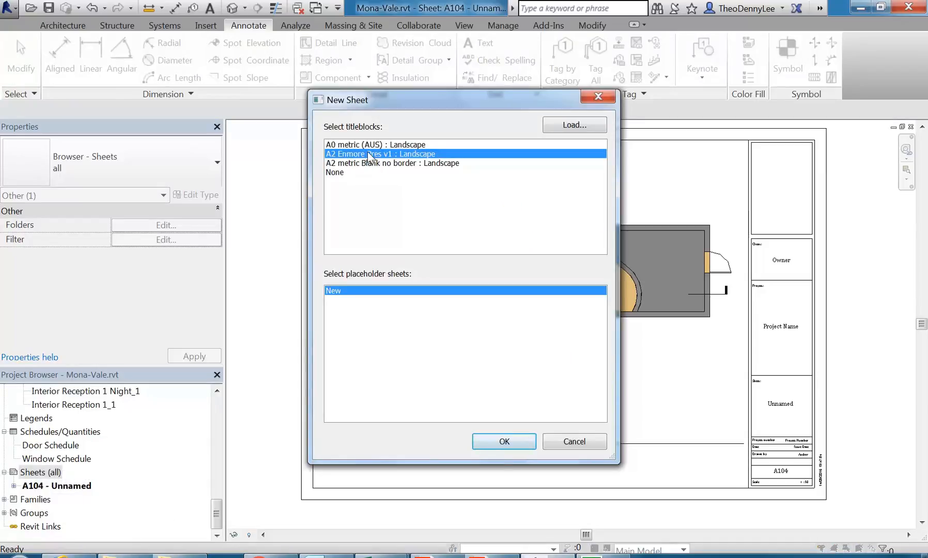
pyautogui.click(504, 442)
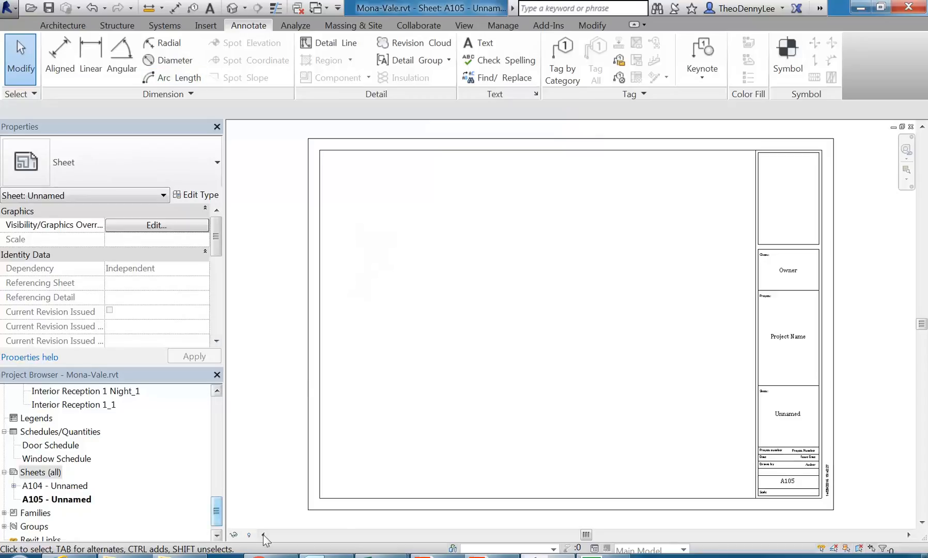
# In File Explorer, open Assessment 1_CAD for interiors 2016 v1.pdf from the CAD for Interiors folder, read its submission requirements and return to Revit.
pyautogui.click(189, 556)
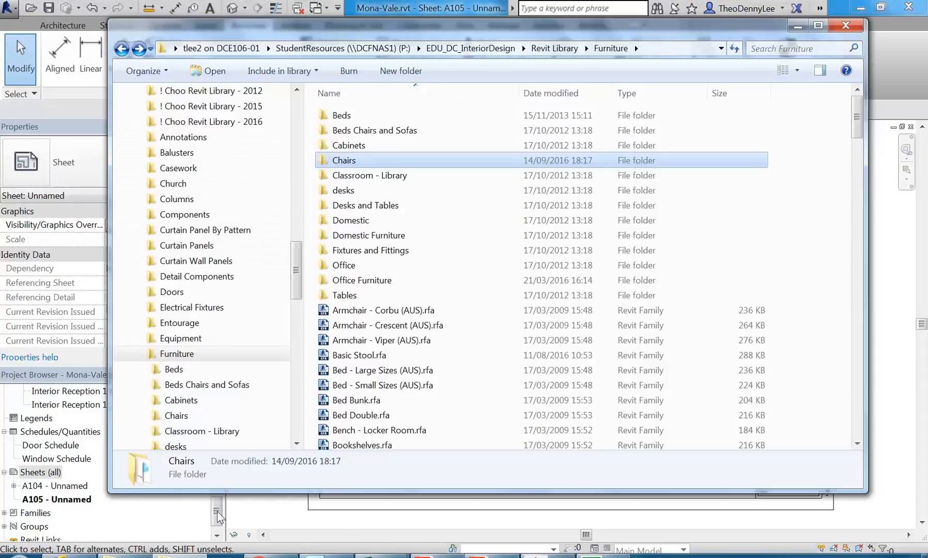
pyautogui.click(470, 48)
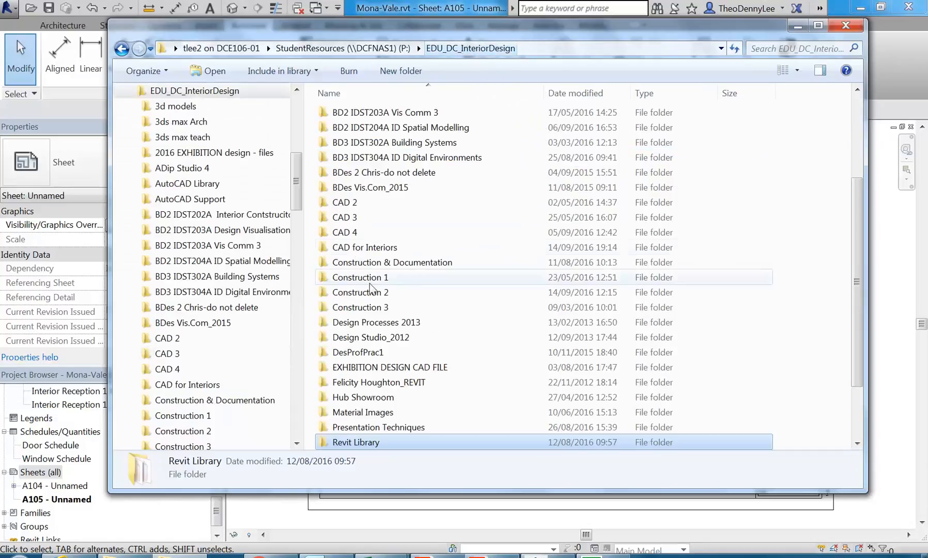
pyautogui.doubleClick(366, 246)
pyautogui.doubleClick(369, 146)
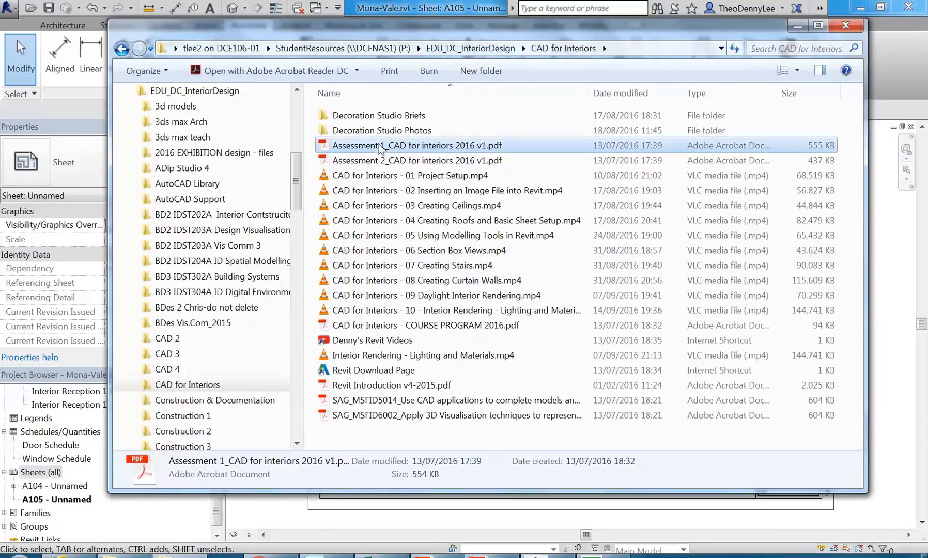
pyautogui.click(718, 7)
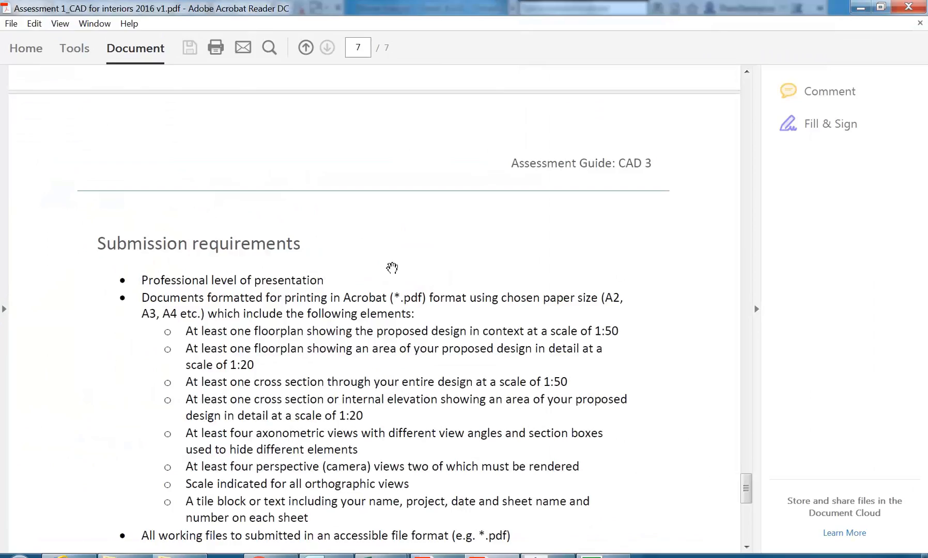
pyautogui.scroll(-2, 393, 267)
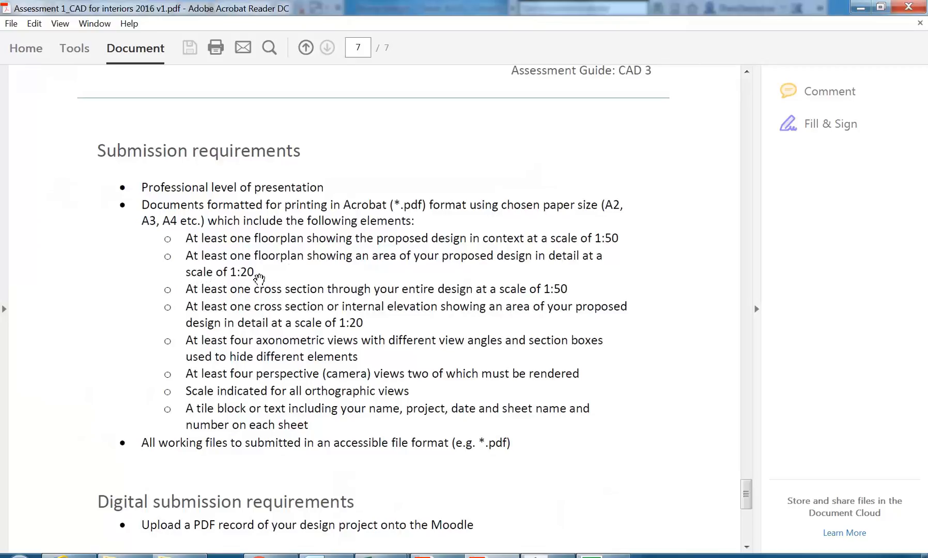
pyautogui.click(860, 7)
pyautogui.click(796, 25)
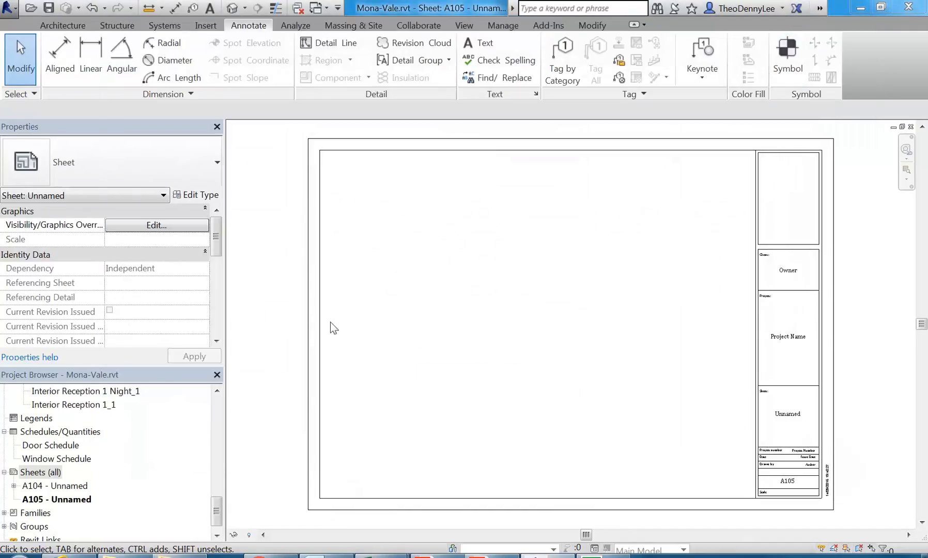
# Open the Ground Floor Plan view and draw a rectangular callout around the reception desk, its chair and the thin partition behind them.
pyautogui.moveTo(223, 511); pyautogui.dragTo(207, 411)
pyautogui.doubleClick(66, 459)
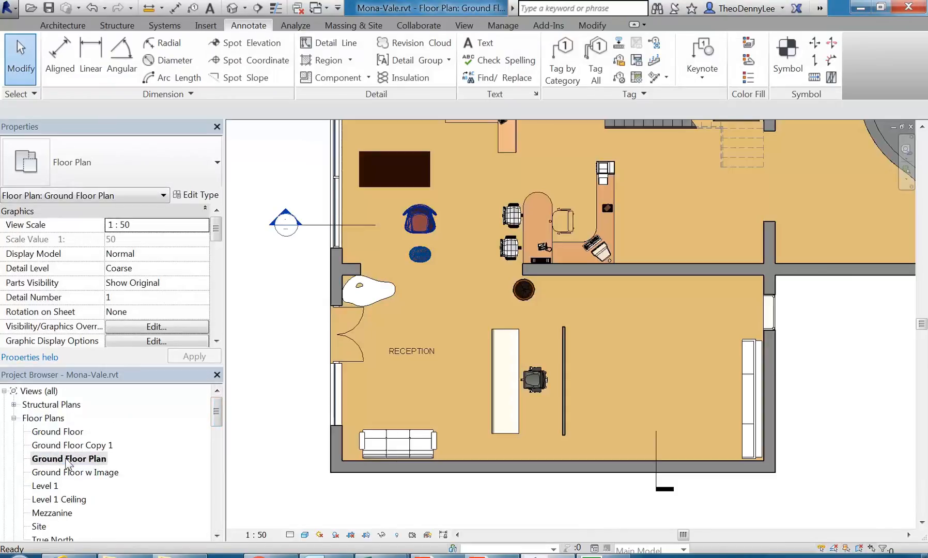
pyautogui.scroll(-3, 392, 304)
pyautogui.moveTo(392, 304); pyautogui.dragTo(381, 303, button='middle')
pyautogui.scroll(3, 405, 341)
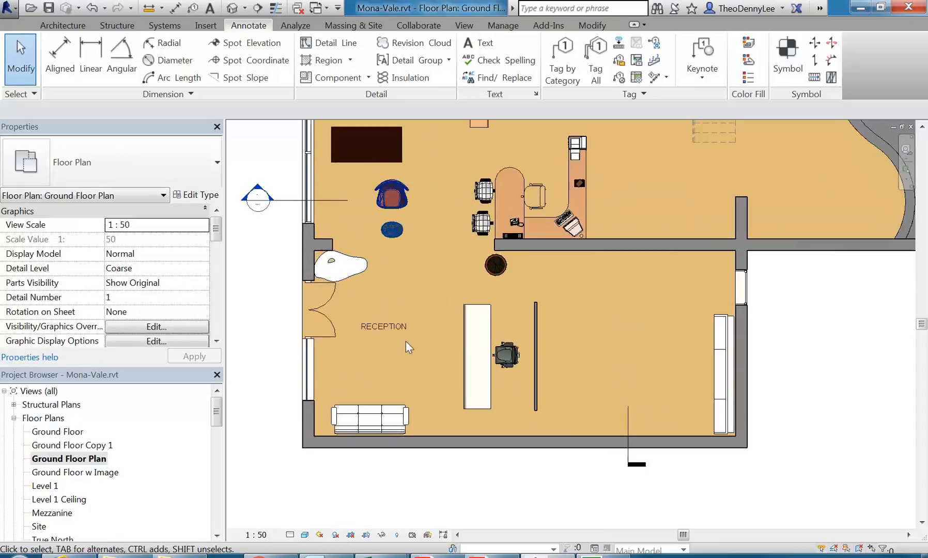
pyautogui.scroll(1, 412, 345)
pyautogui.scroll(1, 488, 397)
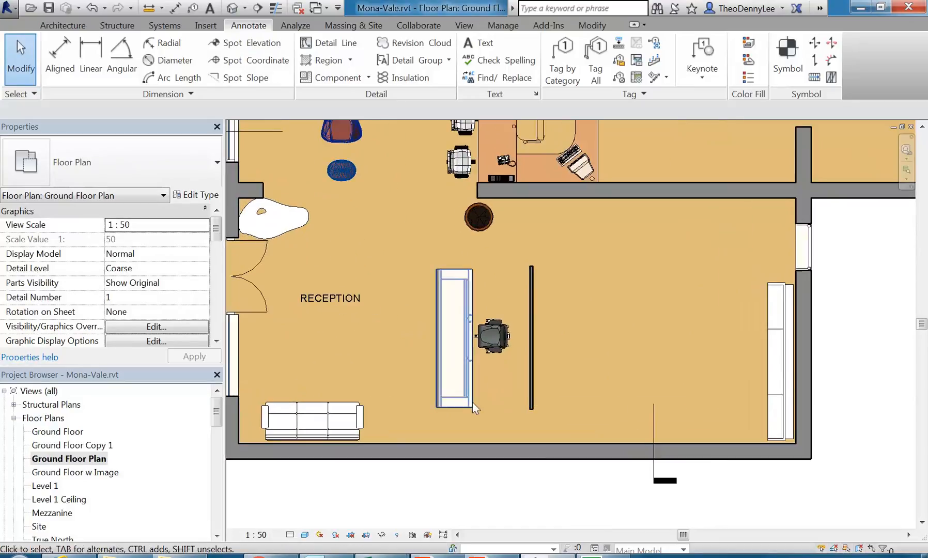
pyautogui.scroll(1, 449, 411)
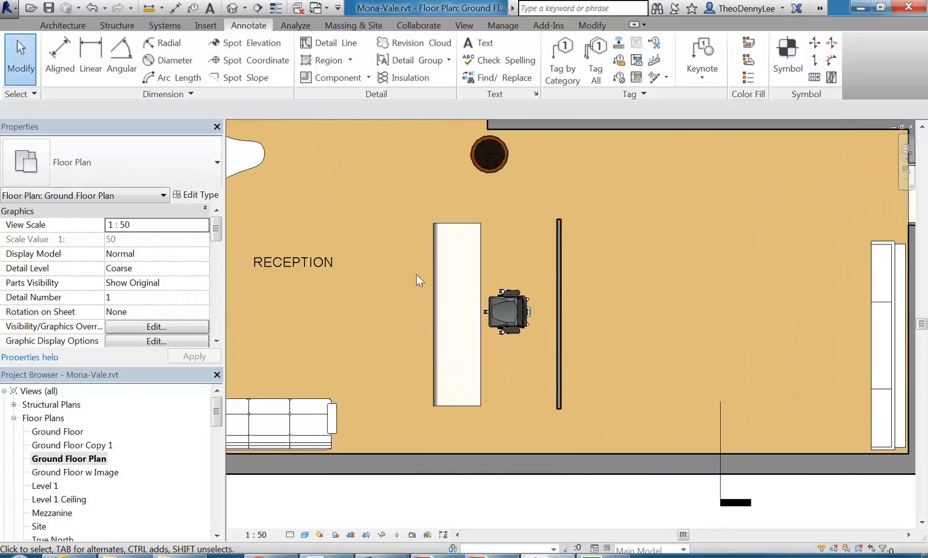
pyautogui.moveTo(404, 344); pyautogui.dragTo(385, 348, button='middle')
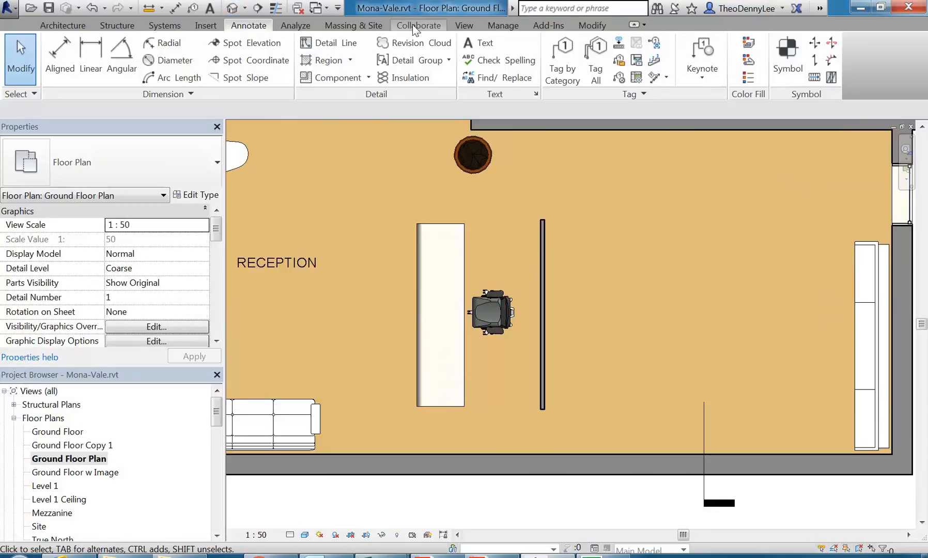
pyautogui.click(467, 26)
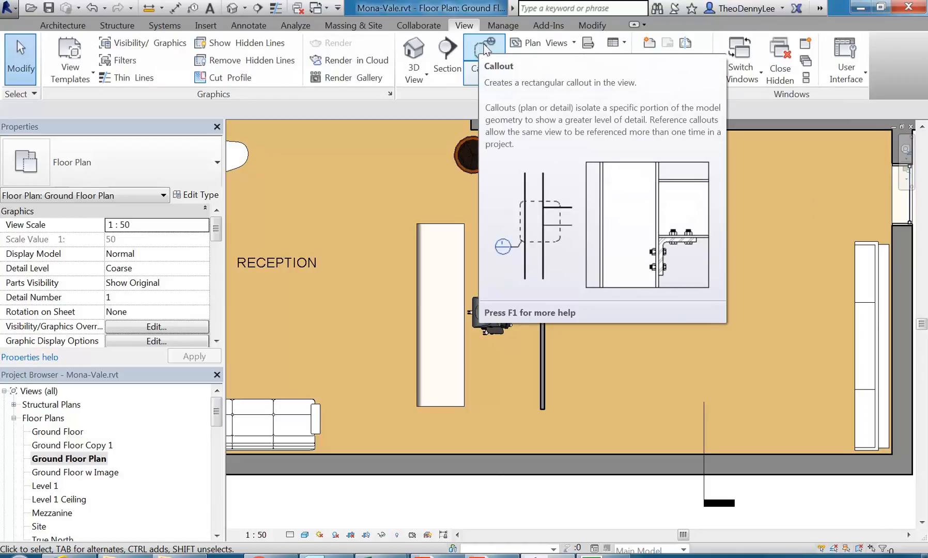
pyautogui.click(486, 50)
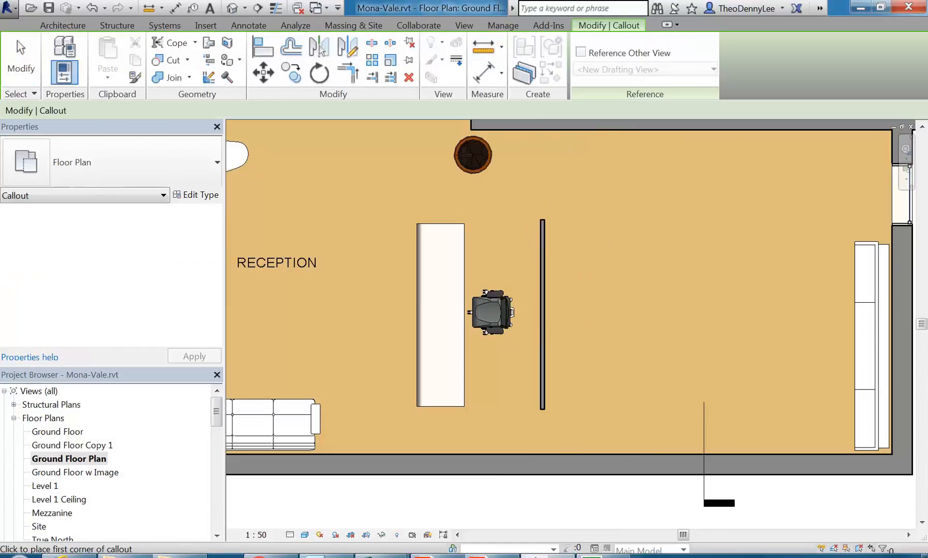
pyautogui.click(393, 199)
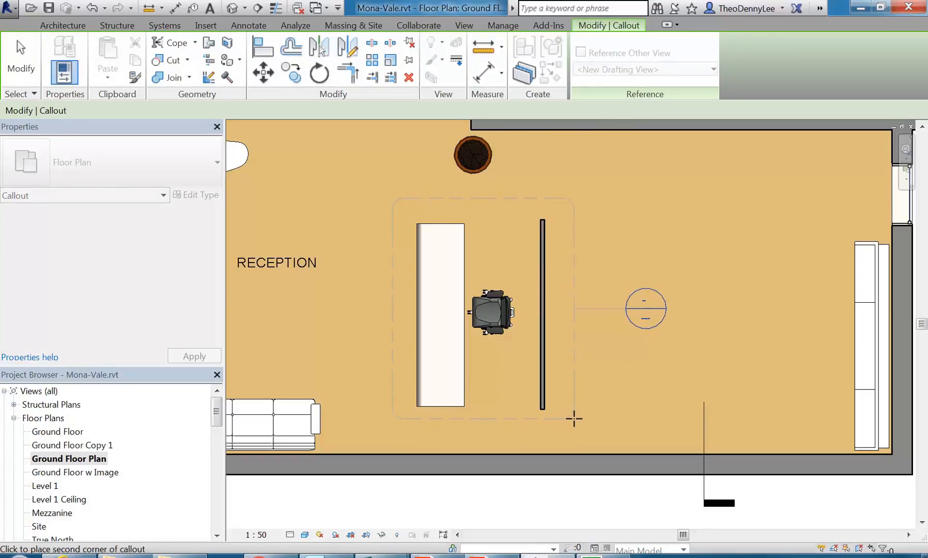
pyautogui.click(574, 419)
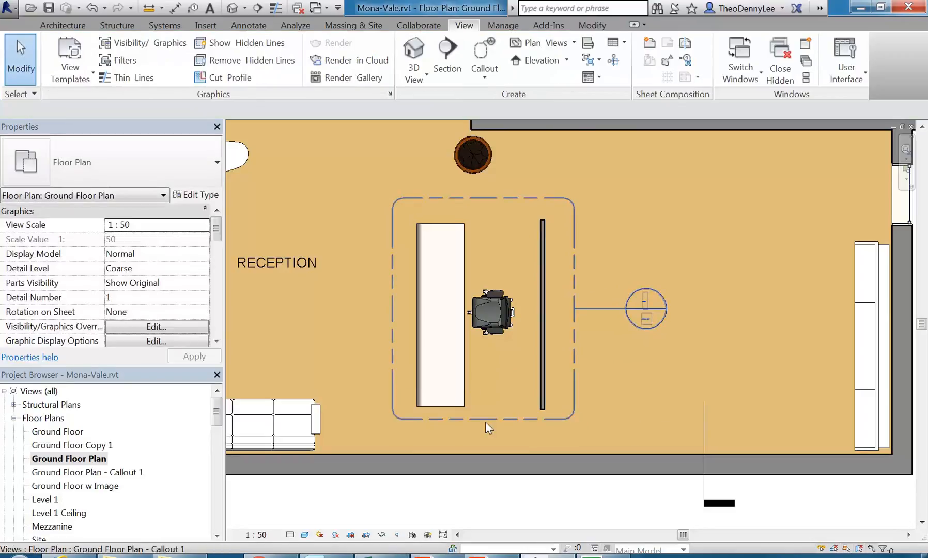
# Open the Ground Floor Plan - Callout 1 view and set its view scale to 1:20.
pyautogui.doubleClick(90, 472)
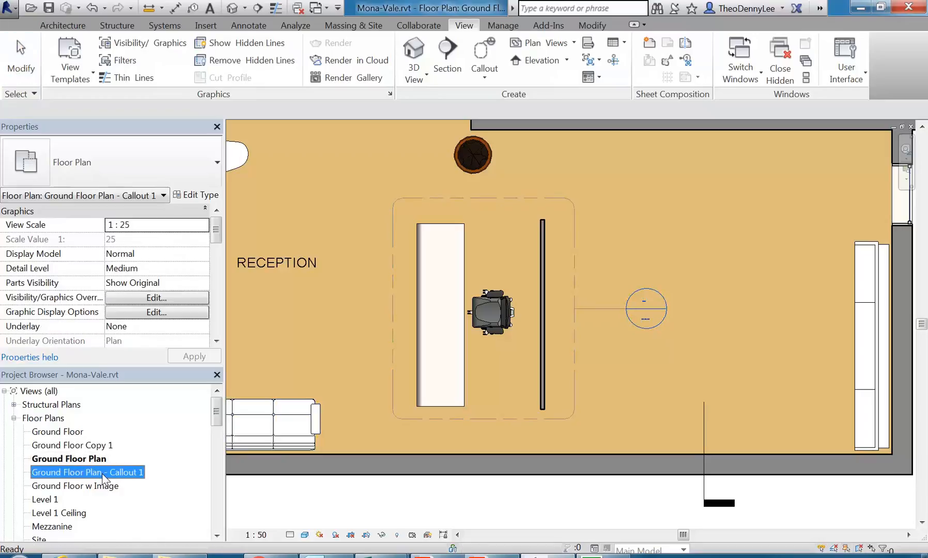
pyautogui.scroll(-2, 346, 295)
pyautogui.moveTo(346, 296); pyautogui.dragTo(362, 278, button='middle')
pyautogui.scroll(1, 364, 281)
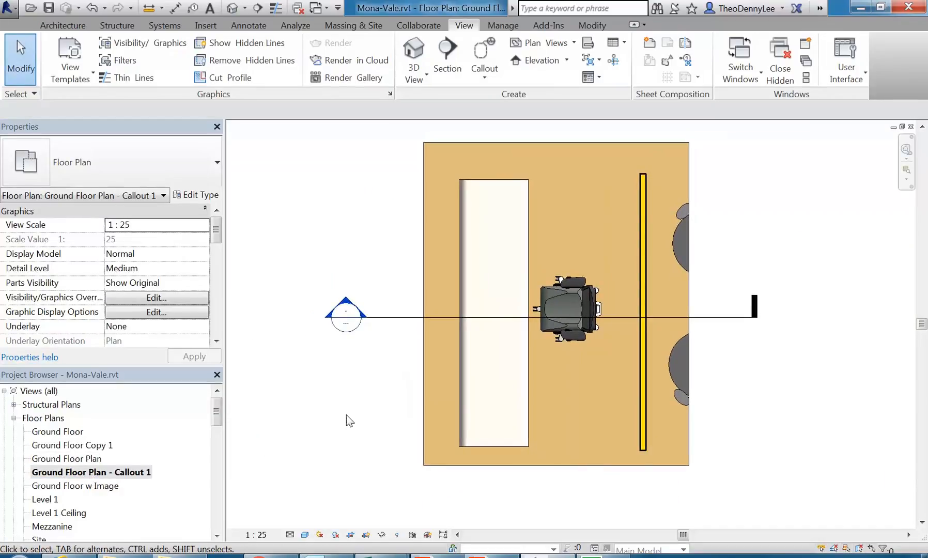
pyautogui.click(256, 536)
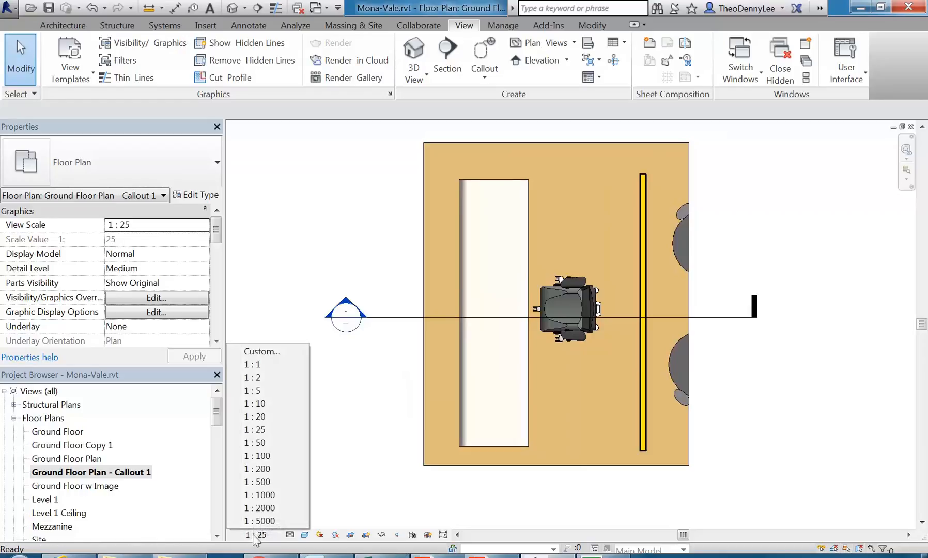
pyautogui.click(256, 419)
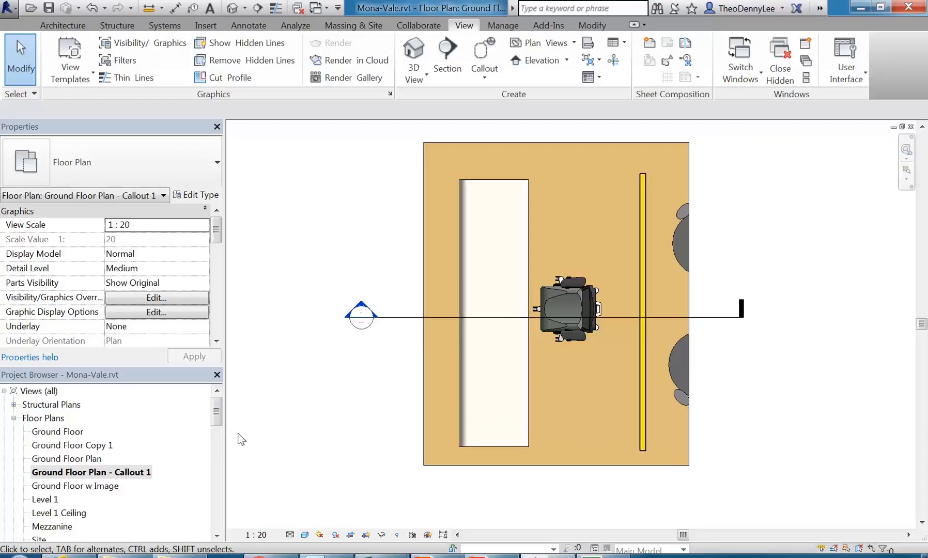
# Open sheet A105 and place the Ground Floor Plan - Callout 1 view in the upper-left area of its drawing frame.
pyautogui.moveTo(216, 412)
pyautogui.mouseDown()
pyautogui.moveTo(211, 514)
pyautogui.moveTo(217, 410)
pyautogui.mouseUp()
pyautogui.doubleClick(73, 486)
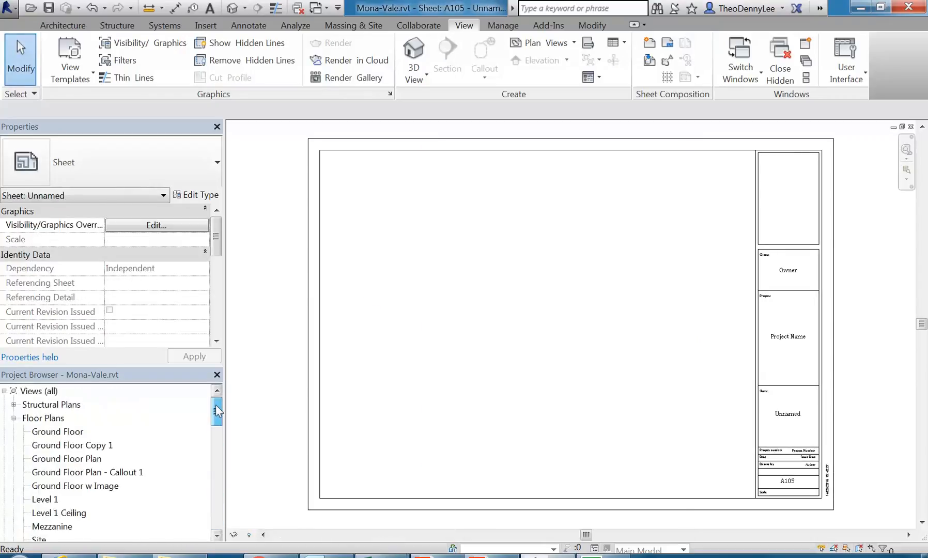
pyautogui.moveTo(63, 472); pyautogui.dragTo(504, 311)
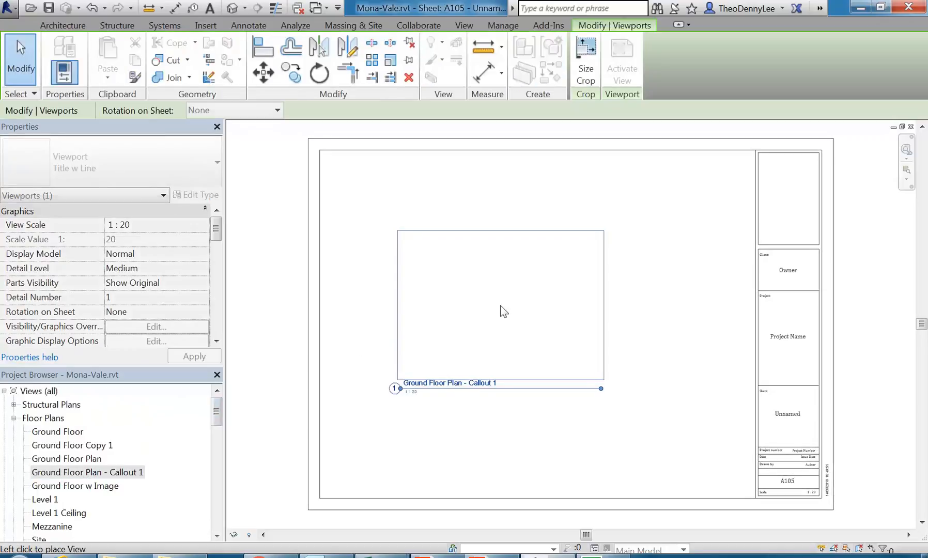
pyautogui.click(446, 238)
pyautogui.click(483, 382)
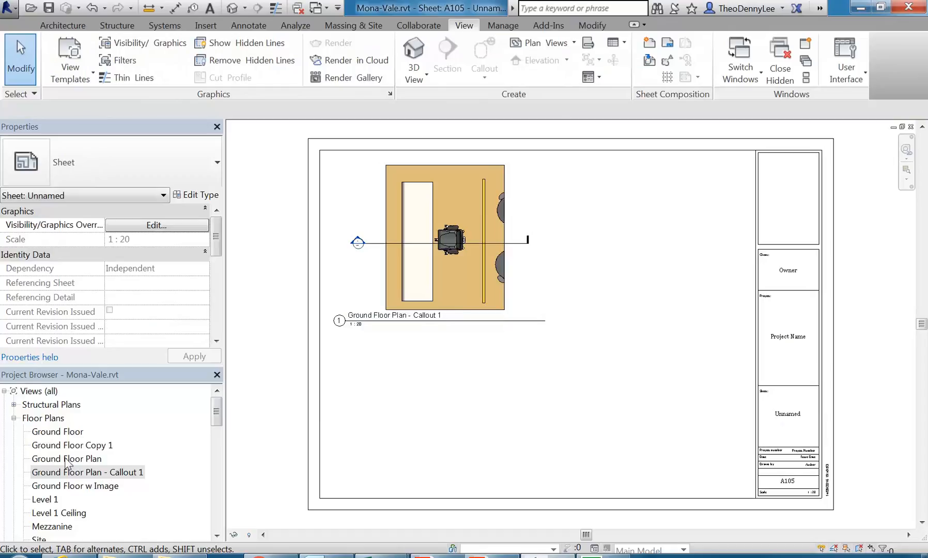
# Open sheet A104 and inspect the tag of the reception callout with its detail number and sheet reference.
pyautogui.moveTo(212, 411); pyautogui.dragTo(202, 513)
pyautogui.doubleClick(57, 472)
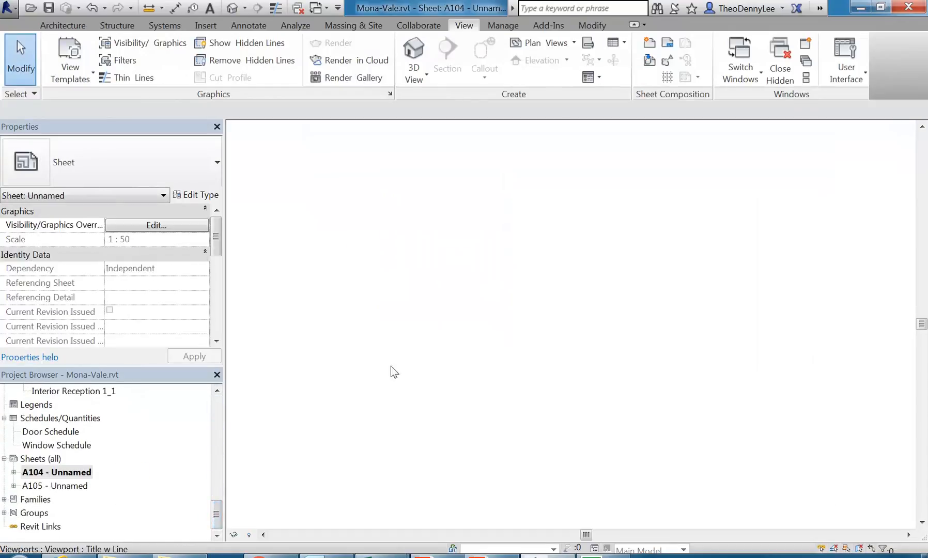
pyautogui.scroll(4, 413, 369)
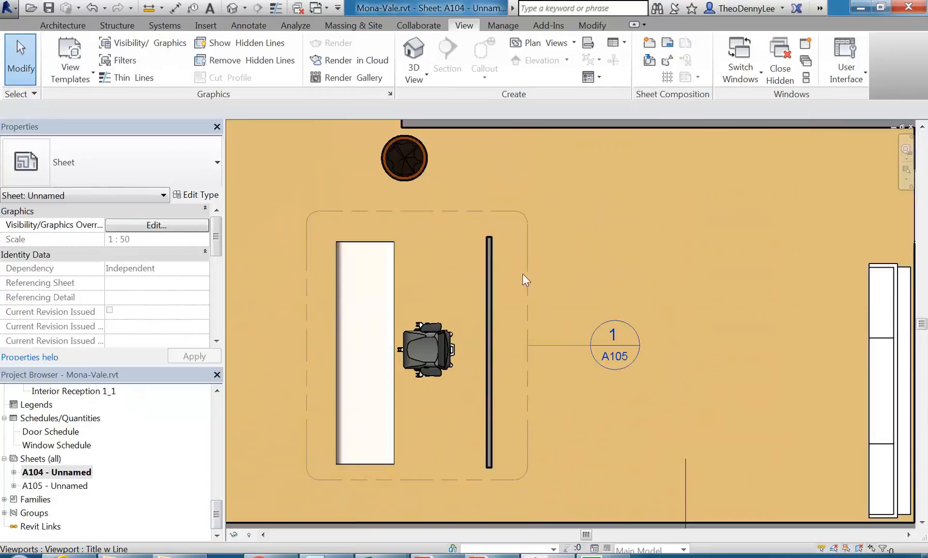
pyautogui.scroll(2, 620, 336)
pyautogui.scroll(1, 626, 331)
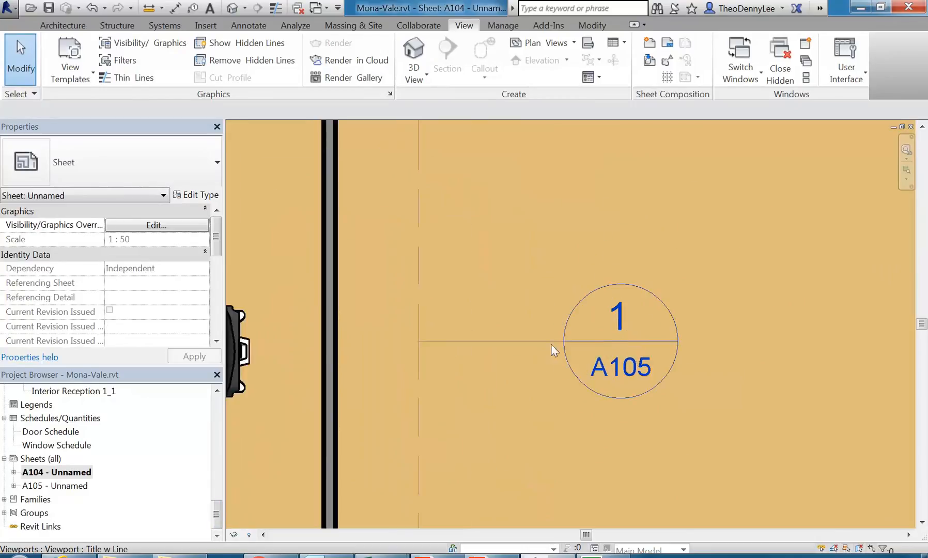
pyautogui.doubleClick(614, 314)
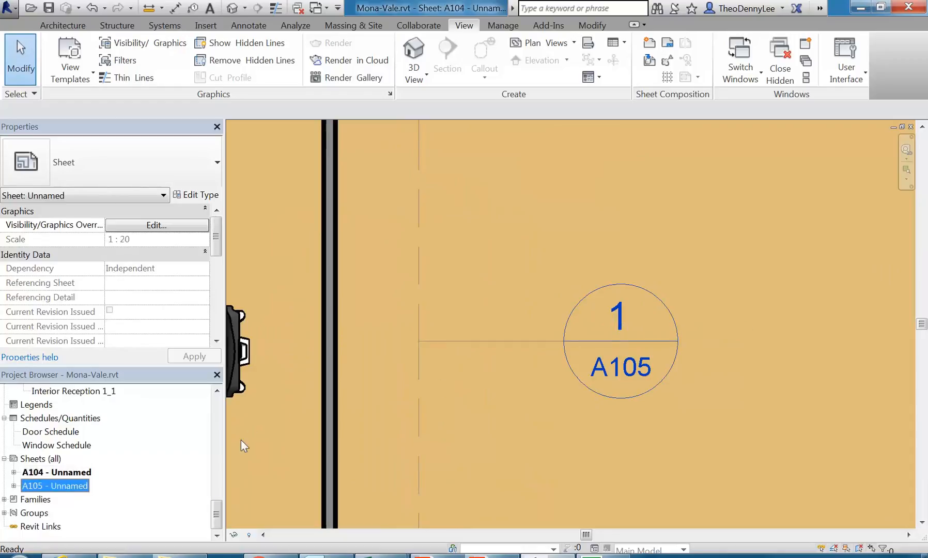
# Open sheet A105 and activate the Ground Floor Plan - Callout 1 viewport for editing on the sheet.
pyautogui.doubleClick(62, 487)
pyautogui.moveTo(360, 407); pyautogui.dragTo(362, 407, button='middle')
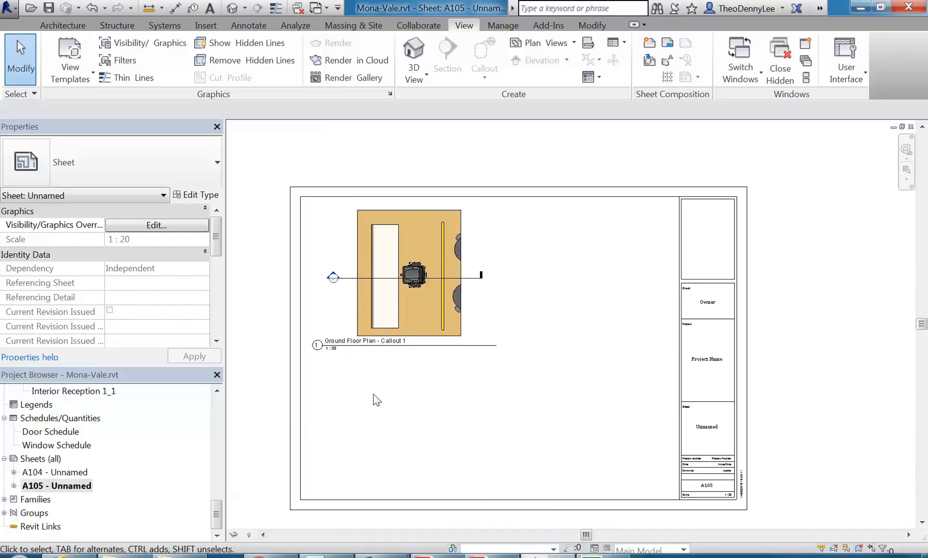
pyautogui.click(361, 319)
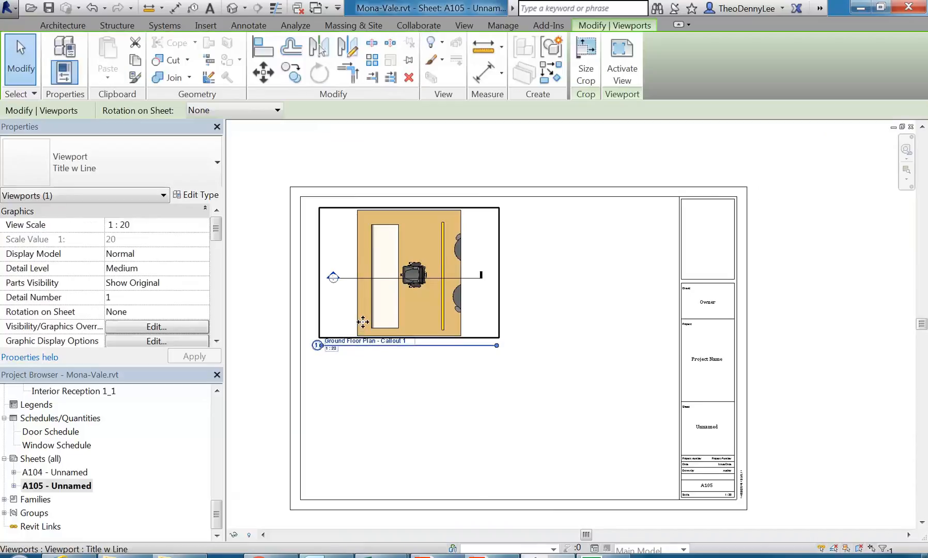
pyautogui.scroll(3, 358, 308)
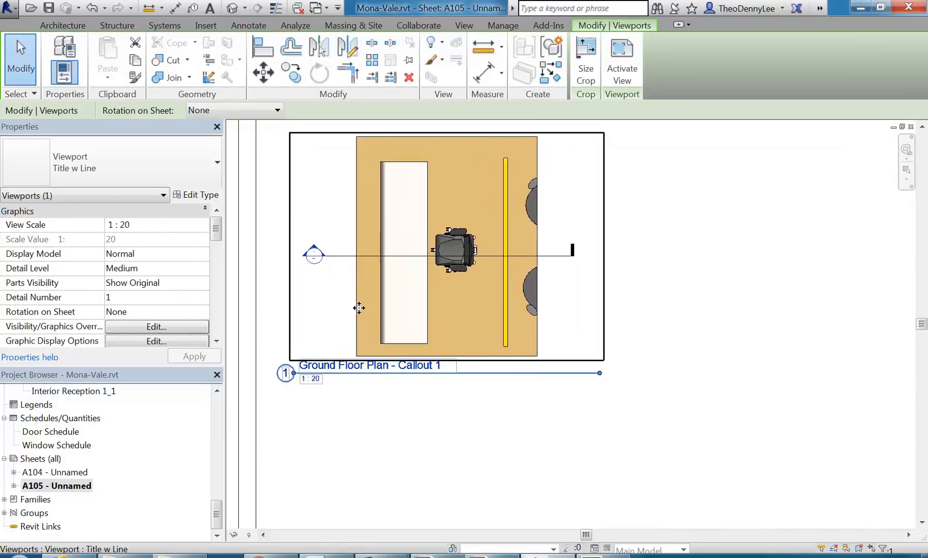
pyautogui.scroll(-2, 396, 336)
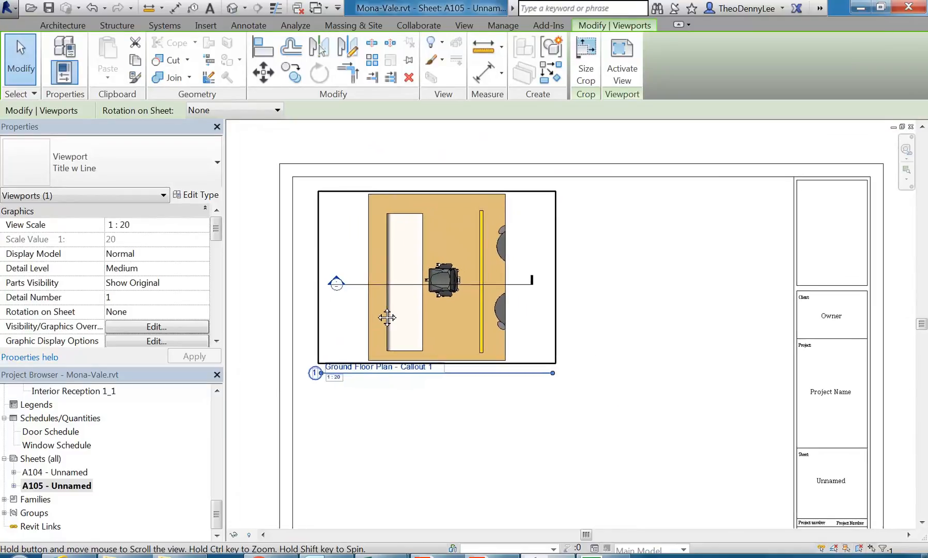
pyautogui.scroll(1, 378, 308)
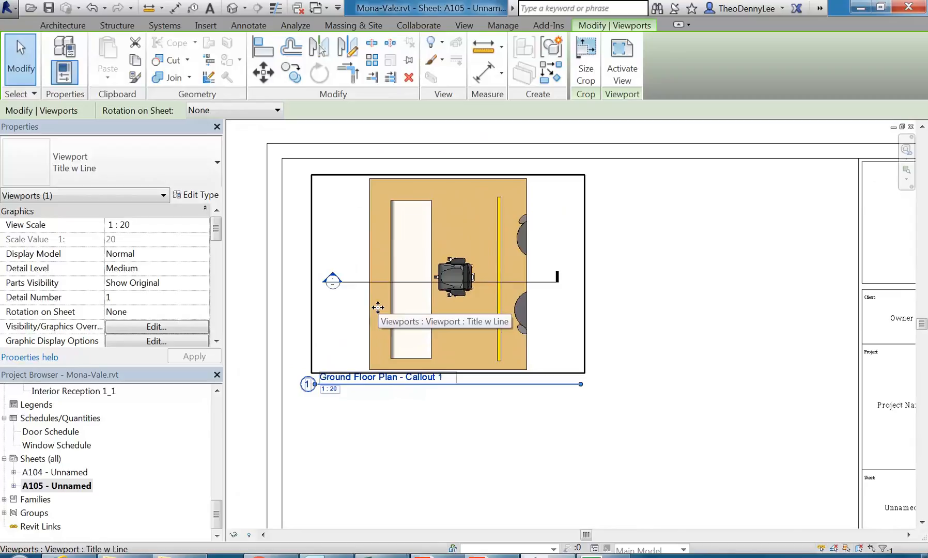
pyautogui.scroll(3, 378, 307)
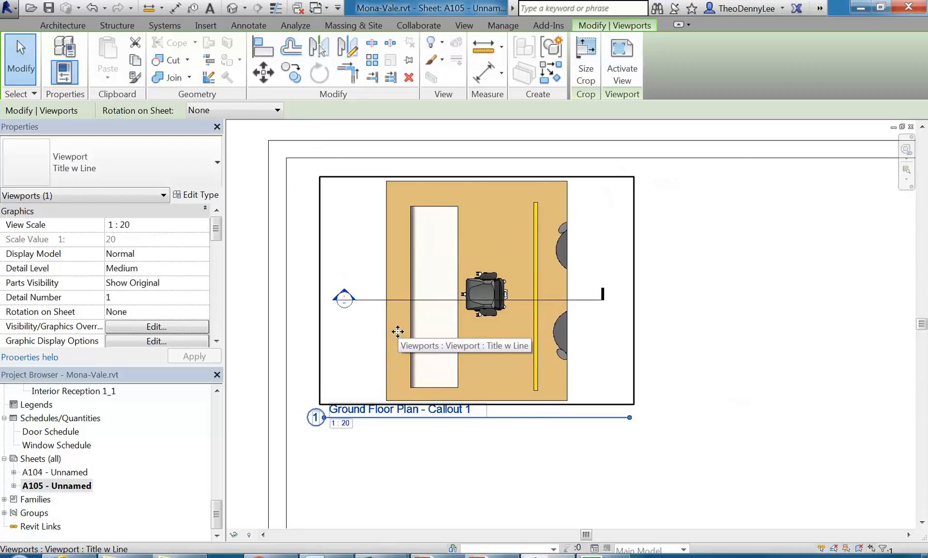
pyautogui.click(627, 71)
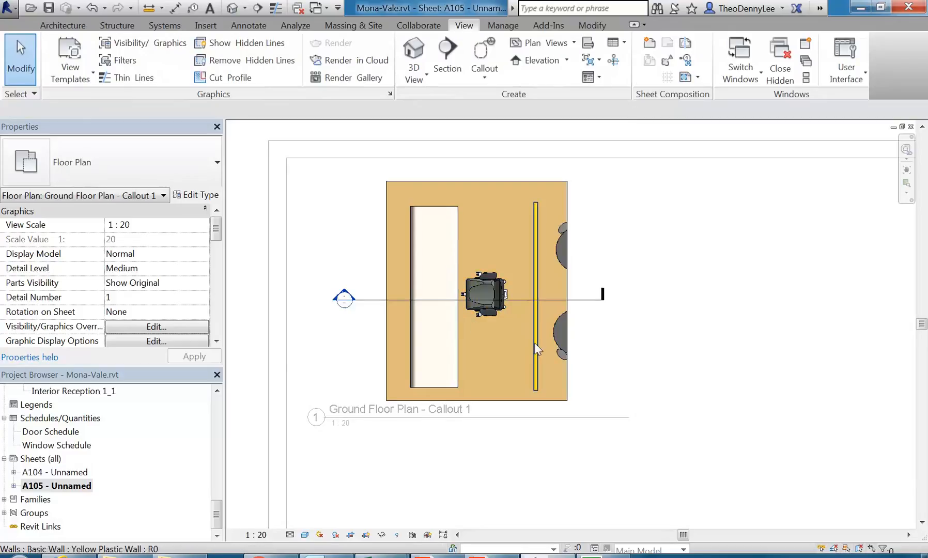
# Widen the callout's crop region on both sides to include the two round tables fully, and deactivate the view.
pyautogui.click(566, 341)
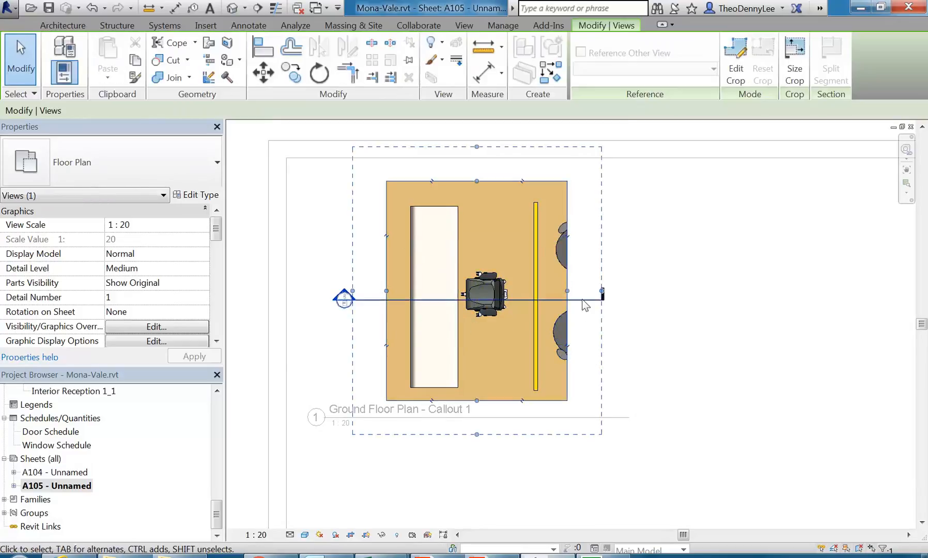
pyautogui.moveTo(569, 293); pyautogui.dragTo(617, 286)
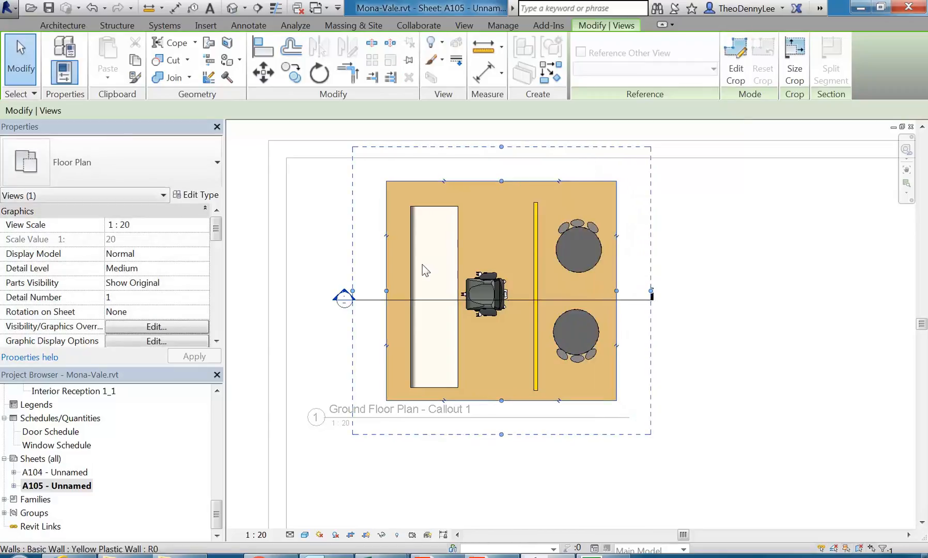
pyautogui.moveTo(386, 290)
pyautogui.mouseDown()
pyautogui.moveTo(321, 282)
pyautogui.moveTo(362, 290)
pyautogui.mouseUp()
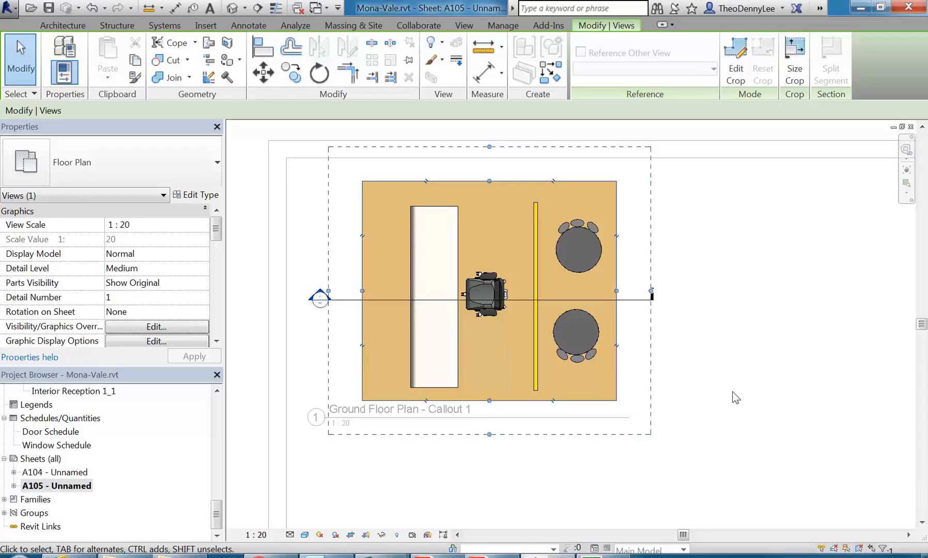
pyautogui.click(726, 348)
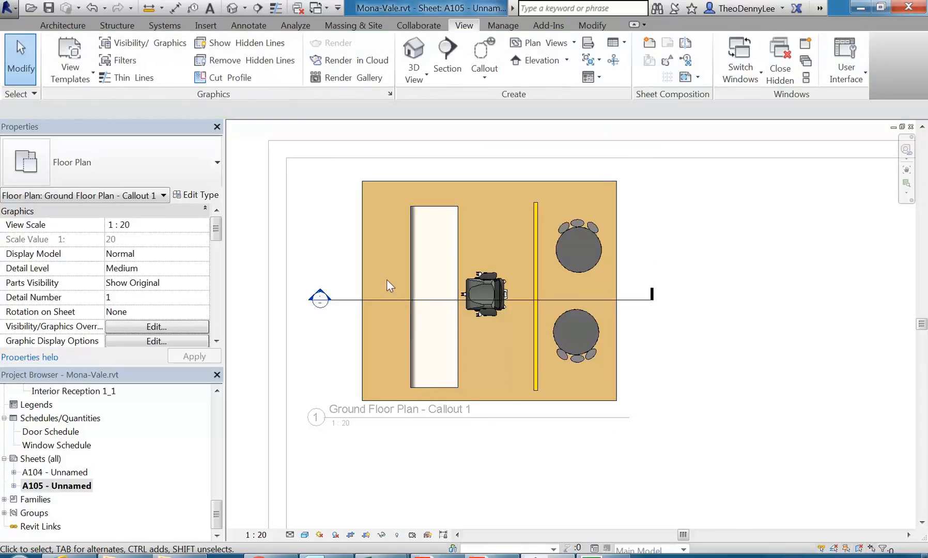
pyautogui.rightClick(636, 222)
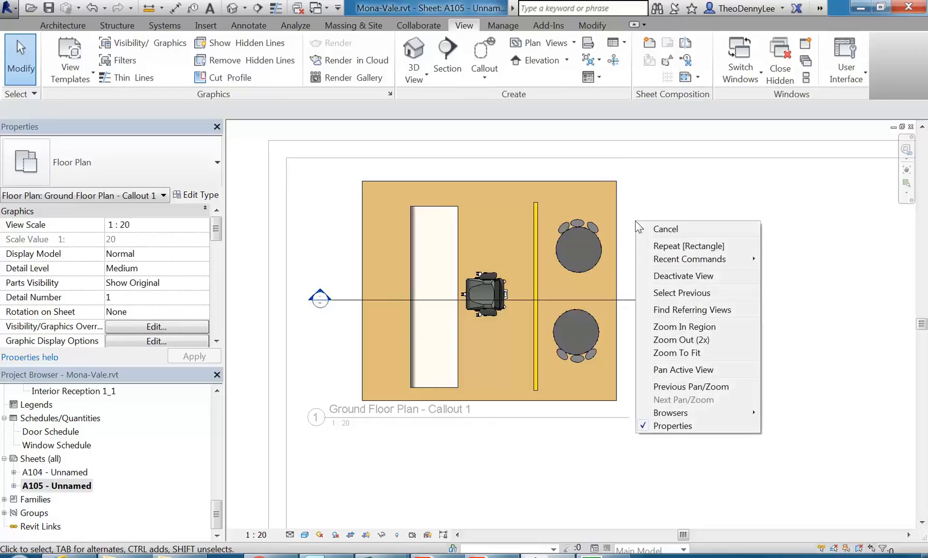
pyautogui.click(665, 281)
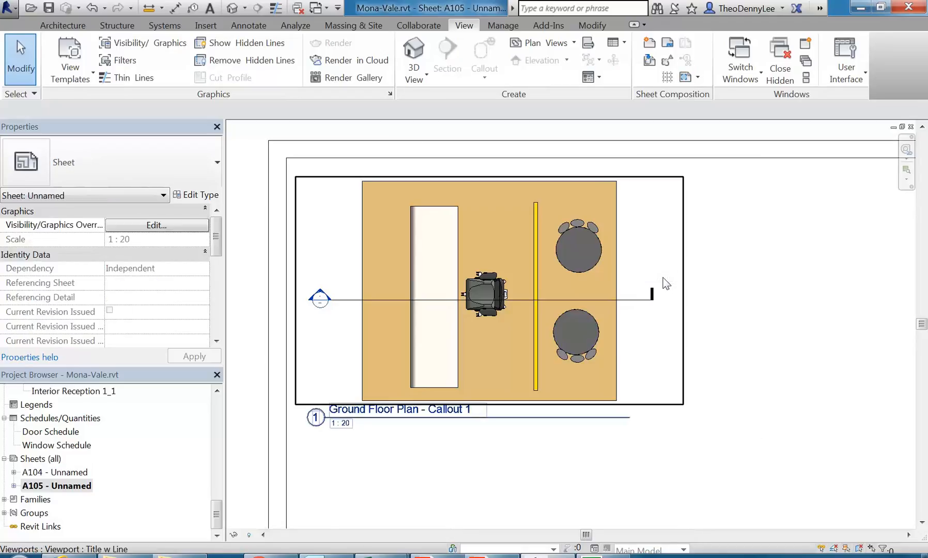
# Set the client name in the title block of sheet A105 to EDi.
pyautogui.moveTo(519, 368); pyautogui.dragTo(529, 375, button='middle')
pyautogui.moveTo(526, 355); pyautogui.dragTo(536, 311, button='middle')
pyautogui.scroll(5, 628, 246)
pyautogui.scroll(3, 502, 215)
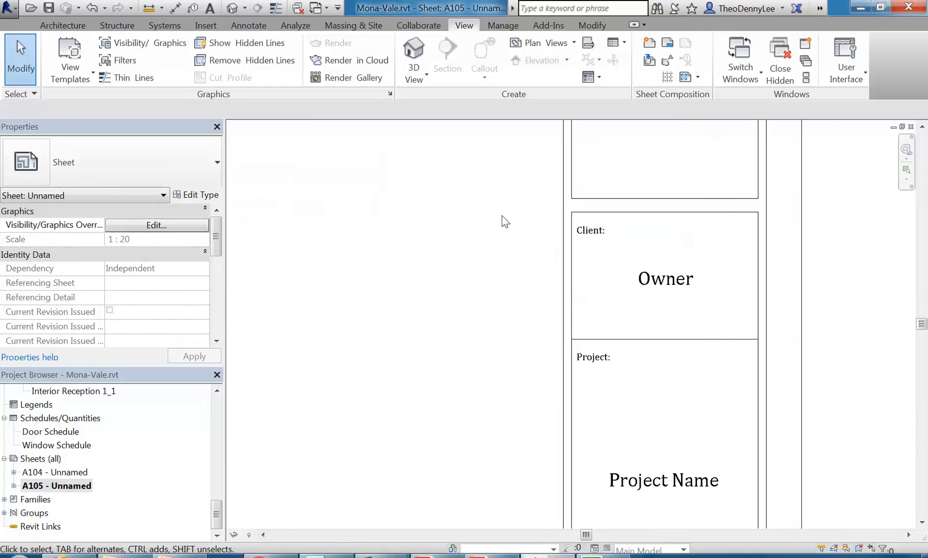
pyautogui.click(669, 283)
pyautogui.click(668, 282)
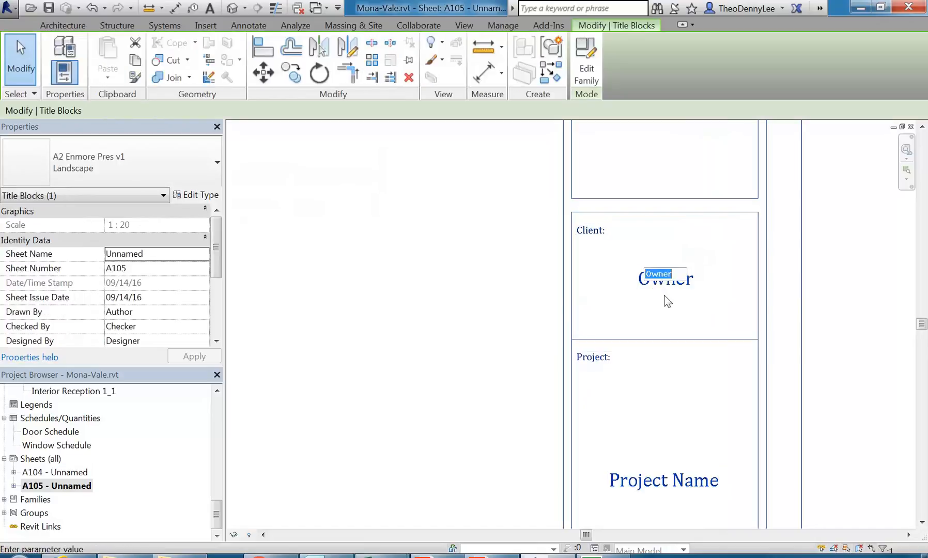
pyautogui.write('de')
pyautogui.press('BackSpace')
pyautogui.press('BackSpace')
pyautogui.press('Return')
# Set the project name in the title block to Mona Vale Furniture Store.
pyautogui.scroll(-3, 656, 301)
pyautogui.moveTo(650, 302); pyautogui.dragTo(613, 241, button='middle')
pyautogui.scroll(1, 614, 259)
pyautogui.click(617, 370)
pyautogui.write('Mona Val')
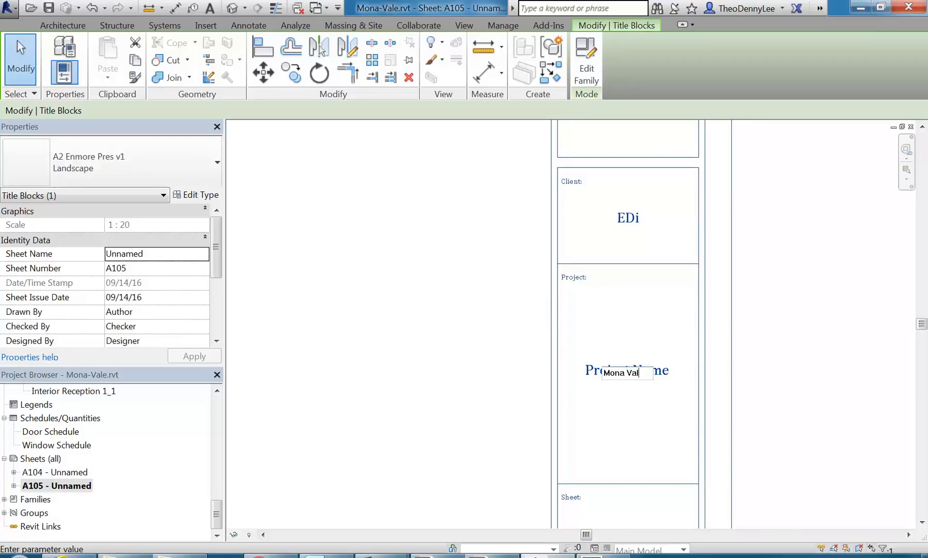
pyautogui.write('e Furniture')
pyautogui.write(' Store')
pyautogui.press('Return')
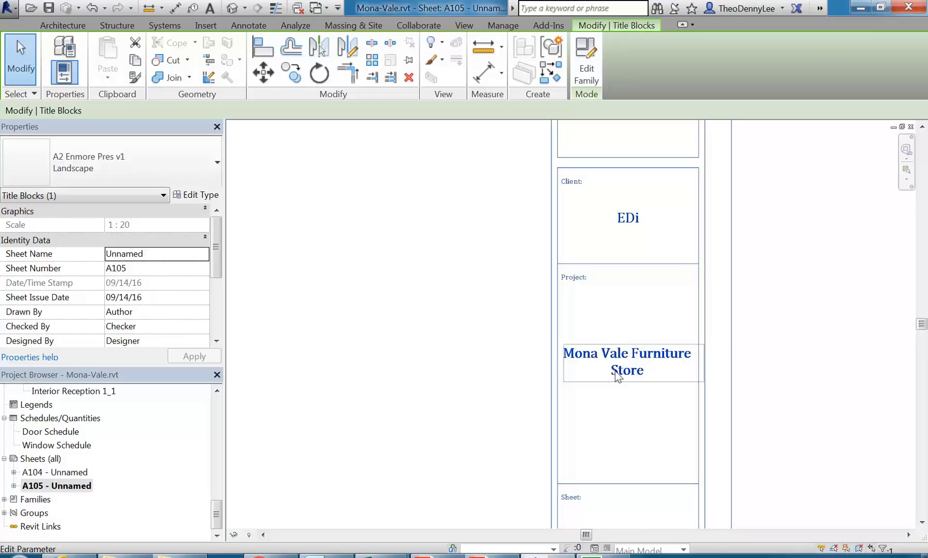
# Open the sheet name in the title block of A105 for editing.
pyautogui.click(540, 332)
pyautogui.scroll(-3, 546, 326)
pyautogui.moveTo(557, 319); pyautogui.dragTo(590, 256, button='middle')
pyautogui.moveTo(556, 302); pyautogui.dragTo(600, 218, button='middle')
pyautogui.scroll(2, 671, 321)
pyautogui.doubleClick(682, 330)
pyautogui.click(535, 215)
pyautogui.scroll(-1, 536, 227)
pyautogui.moveTo(536, 227); pyautogui.dragTo(454, 336, button='middle')
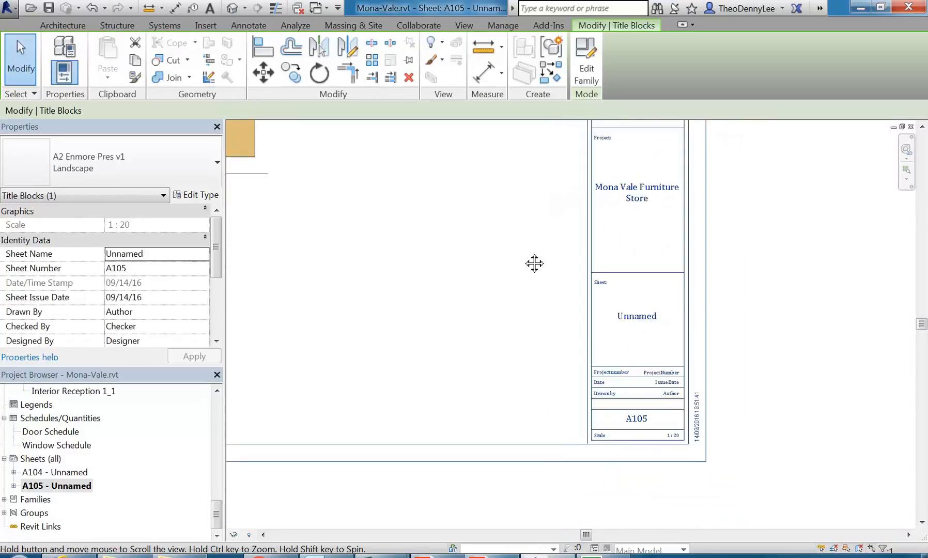
pyautogui.scroll(1, 557, 287)
pyautogui.scroll(3, 554, 371)
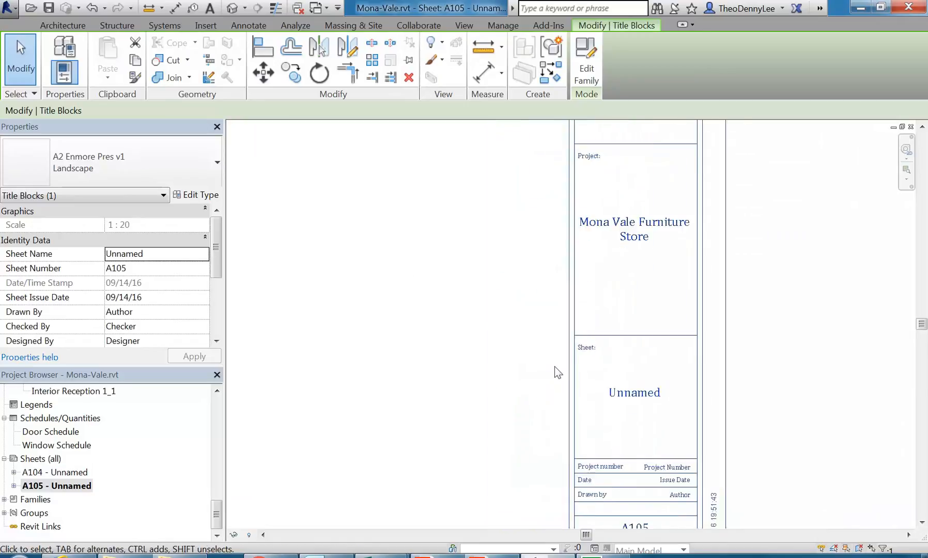
pyautogui.doubleClick(661, 401)
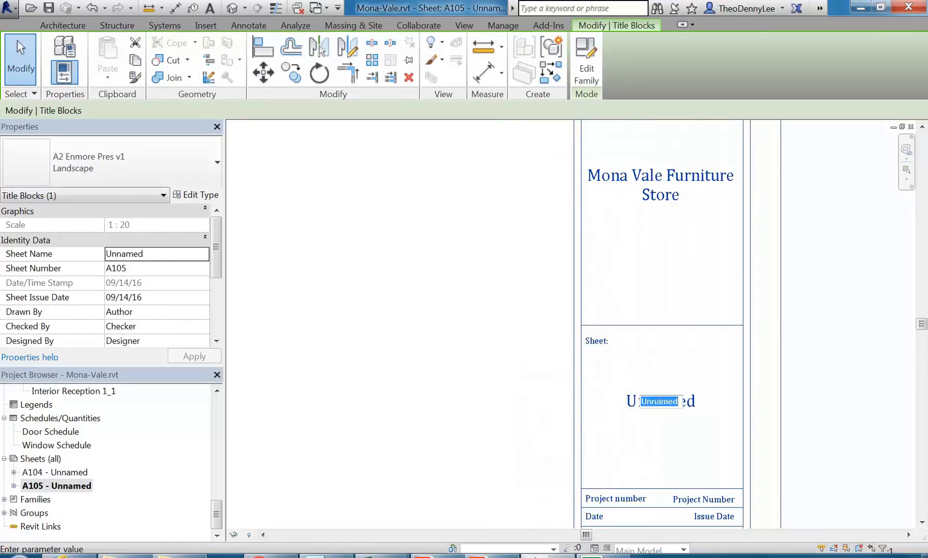
pyautogui.click(455, 394)
# Open the A2 Enmore Pres v1 title block family for editing and show the empty box above the client field.
pyautogui.scroll(-3, 527, 363)
pyautogui.moveTo(526, 358); pyautogui.dragTo(659, 390, button='middle')
pyautogui.scroll(-2, 551, 347)
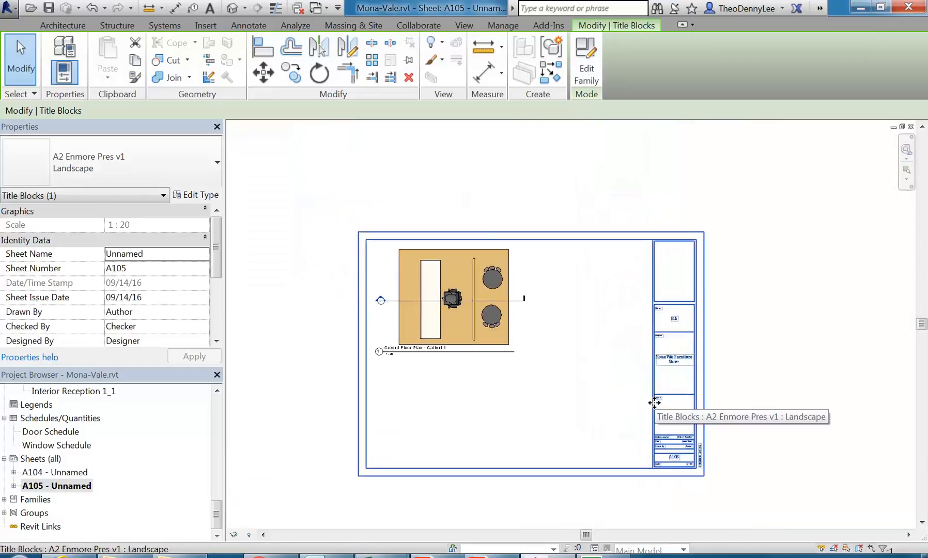
pyautogui.click(585, 61)
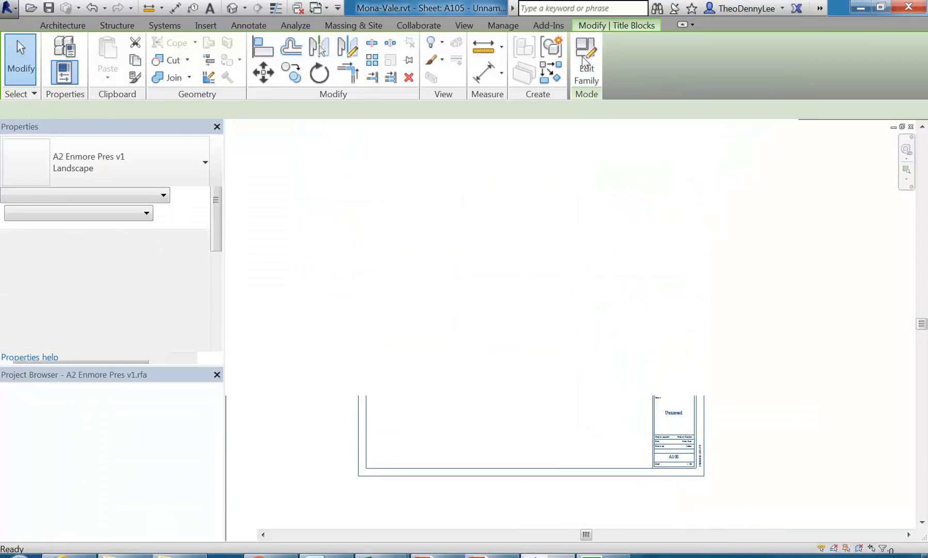
pyautogui.moveTo(768, 191); pyautogui.dragTo(539, 273, button='middle')
pyautogui.scroll(6, 549, 287)
pyautogui.moveTo(571, 305); pyautogui.dragTo(557, 327, button='middle')
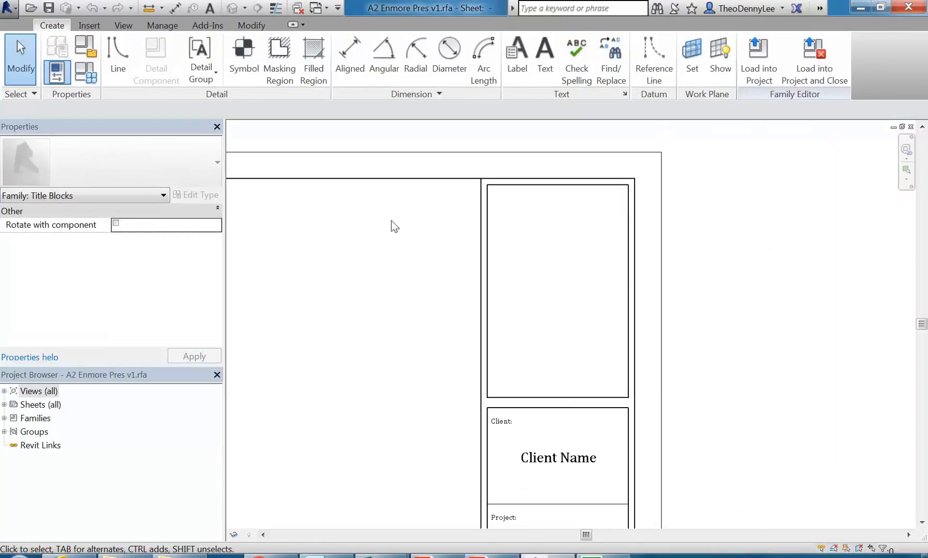
# Start an image import in the title block family and look through the home drive's Demo folder as thumbnails.
pyautogui.click(95, 30)
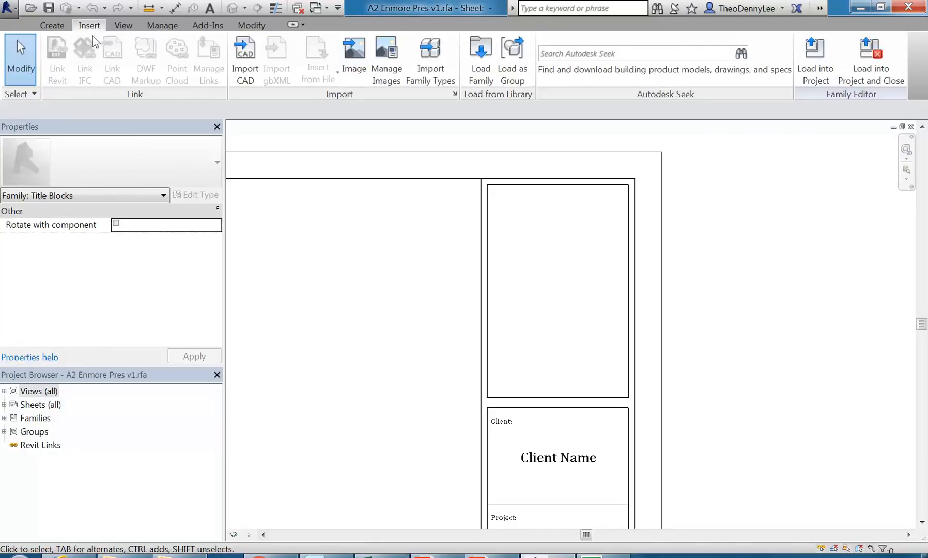
pyautogui.click(357, 52)
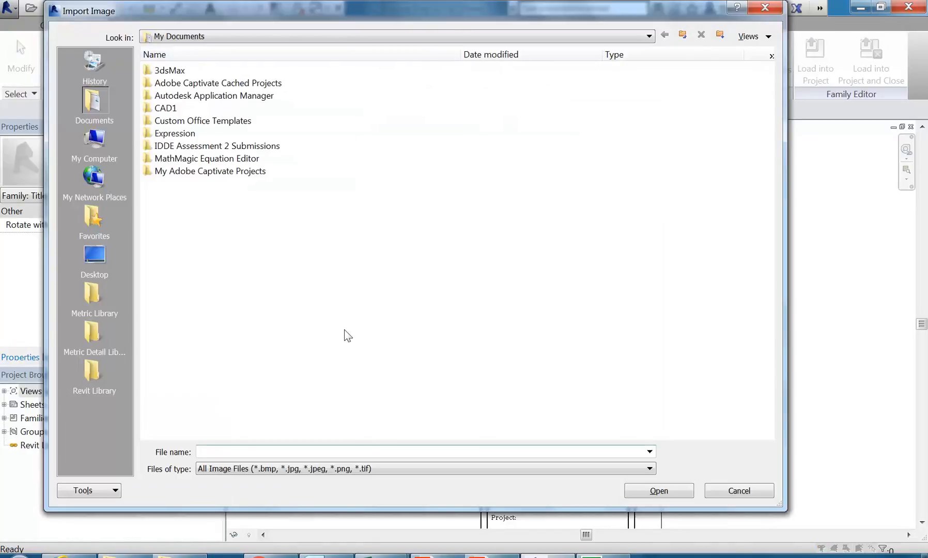
pyautogui.click(278, 41)
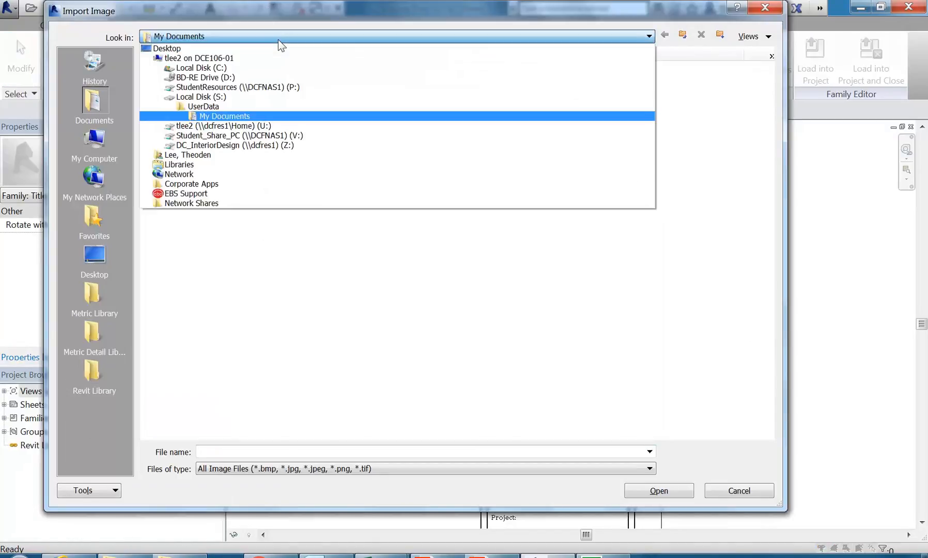
pyautogui.click(235, 126)
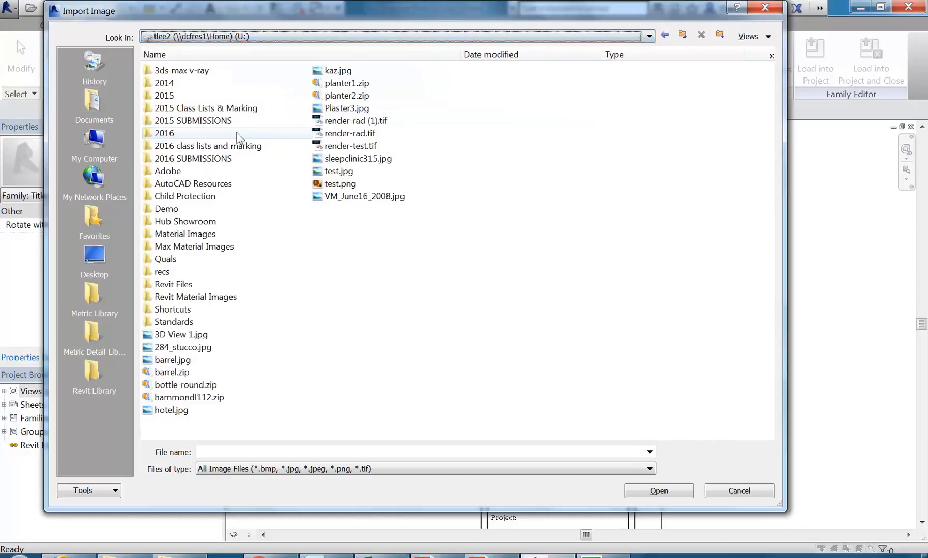
pyautogui.doubleClick(171, 209)
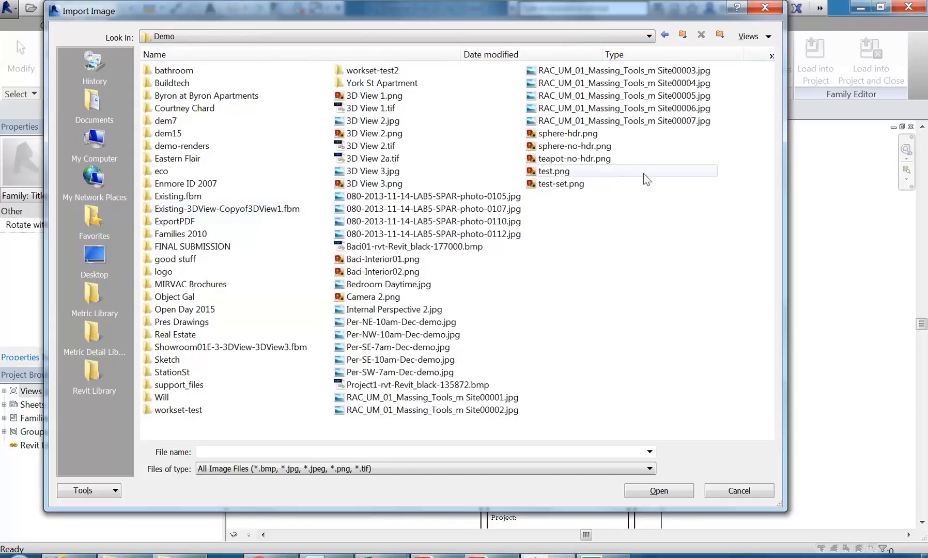
pyautogui.click(754, 36)
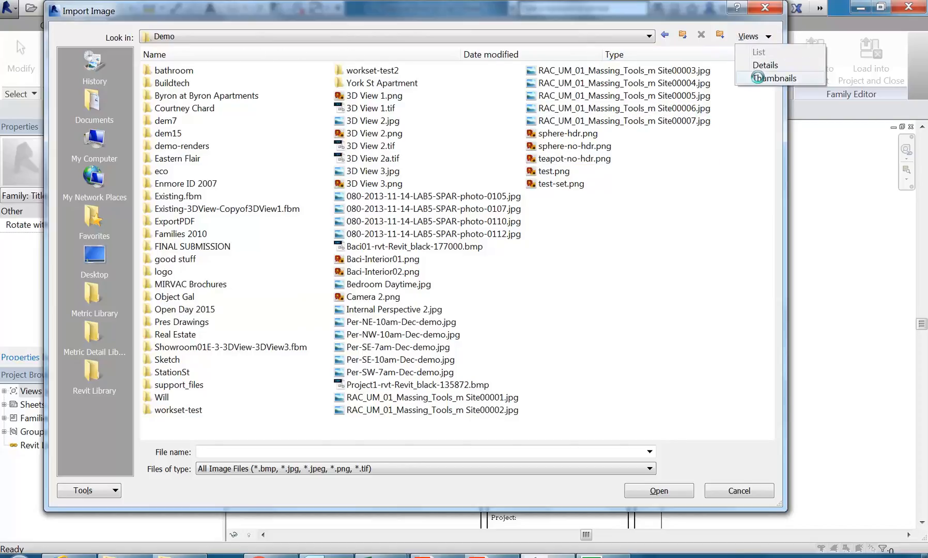
pyautogui.click(758, 77)
pyautogui.scroll(-2, 551, 338)
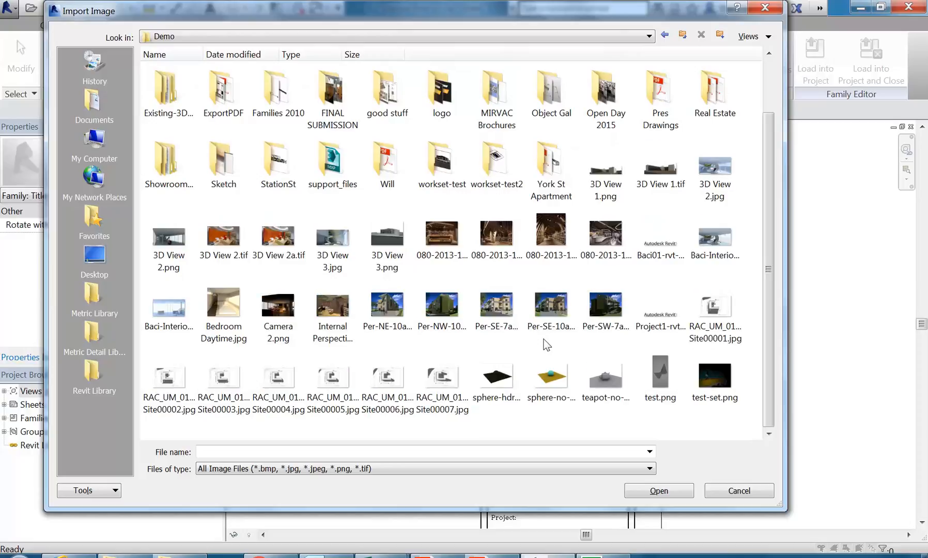
pyautogui.scroll(2, 547, 344)
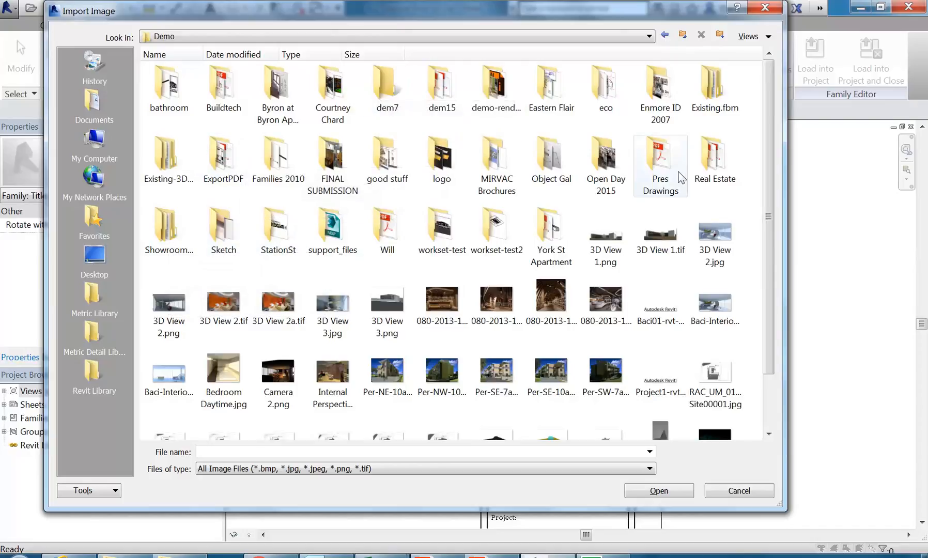
# Look through the 2015 and 2014 folders on the home drive for an image and open the Posters folder.
pyautogui.click(682, 36)
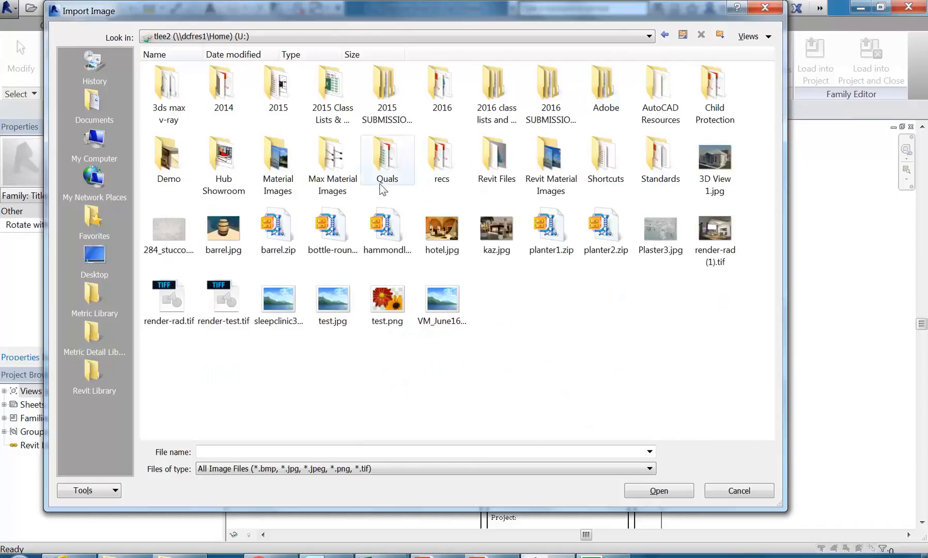
pyautogui.doubleClick(278, 88)
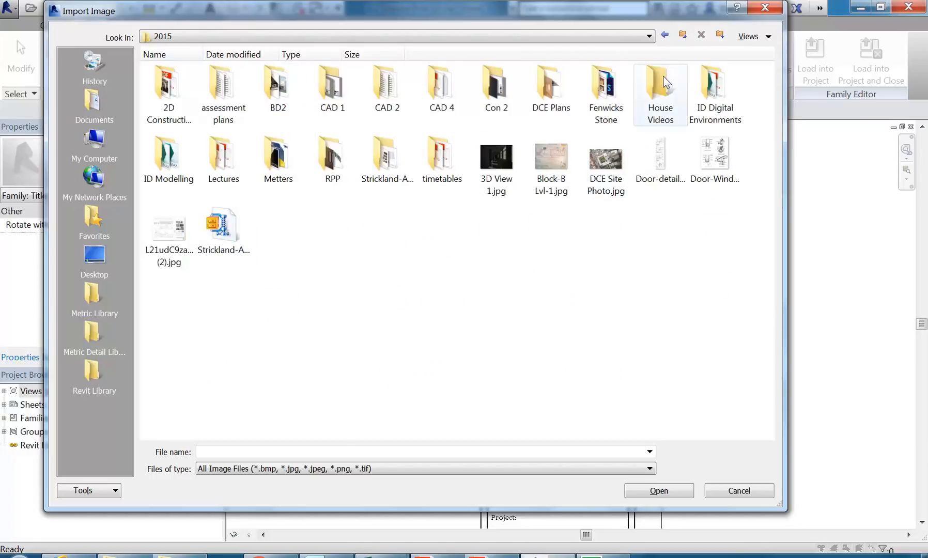
pyautogui.click(682, 36)
pyautogui.doubleClick(231, 98)
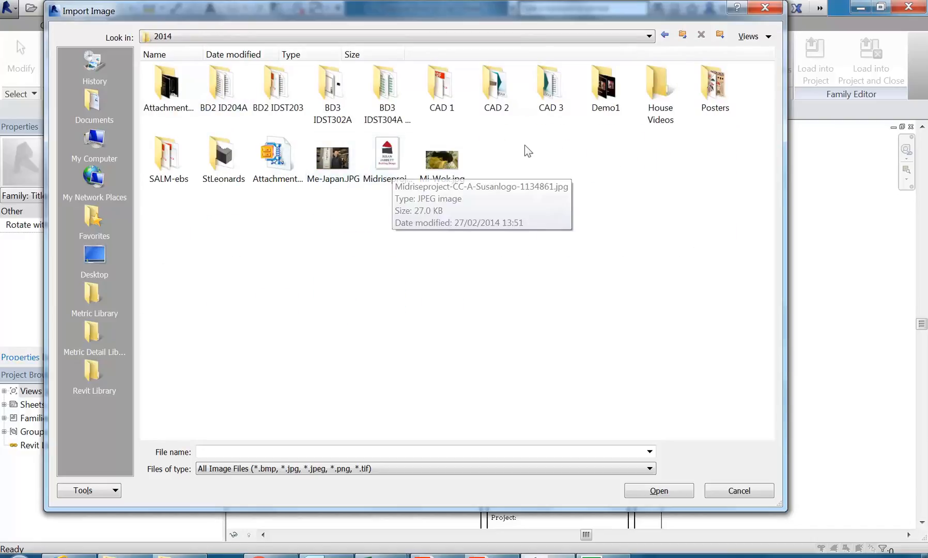
pyautogui.doubleClick(600, 98)
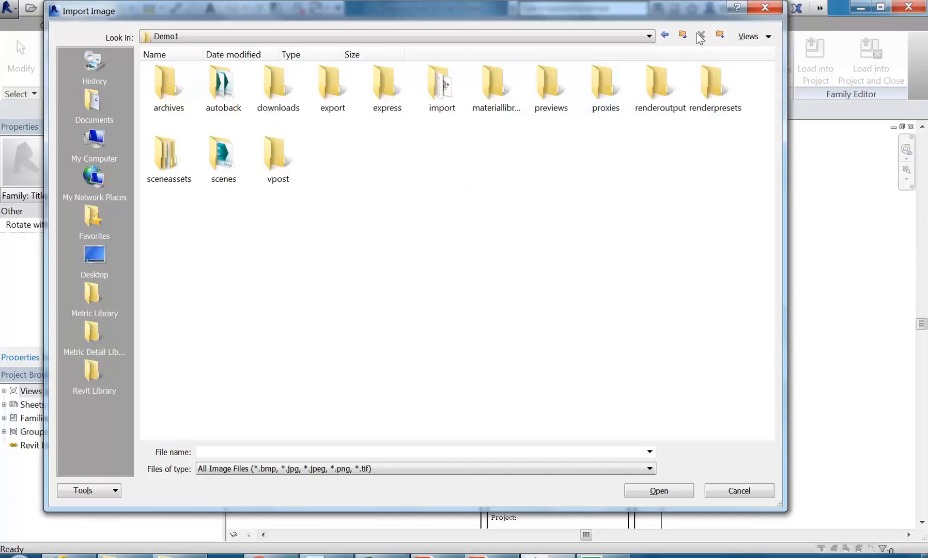
pyautogui.click(682, 35)
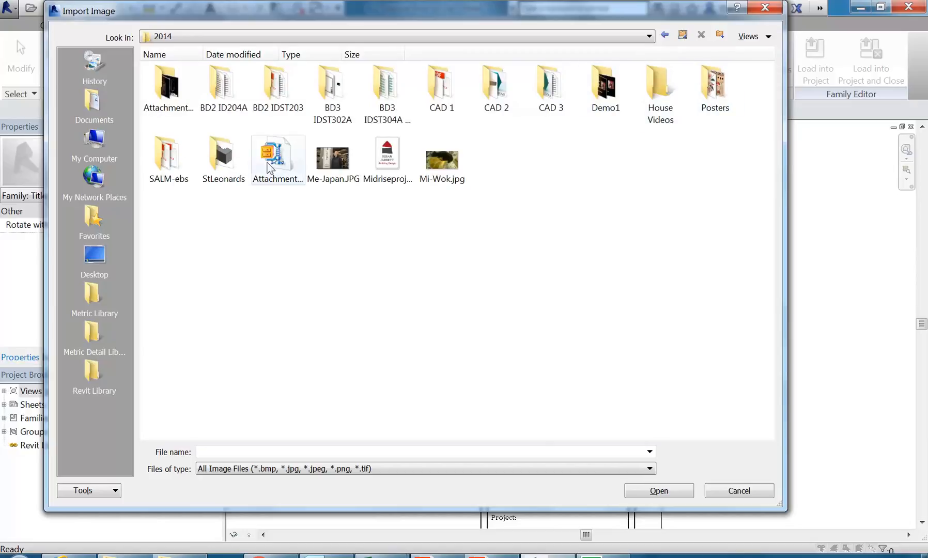
pyautogui.doubleClick(716, 88)
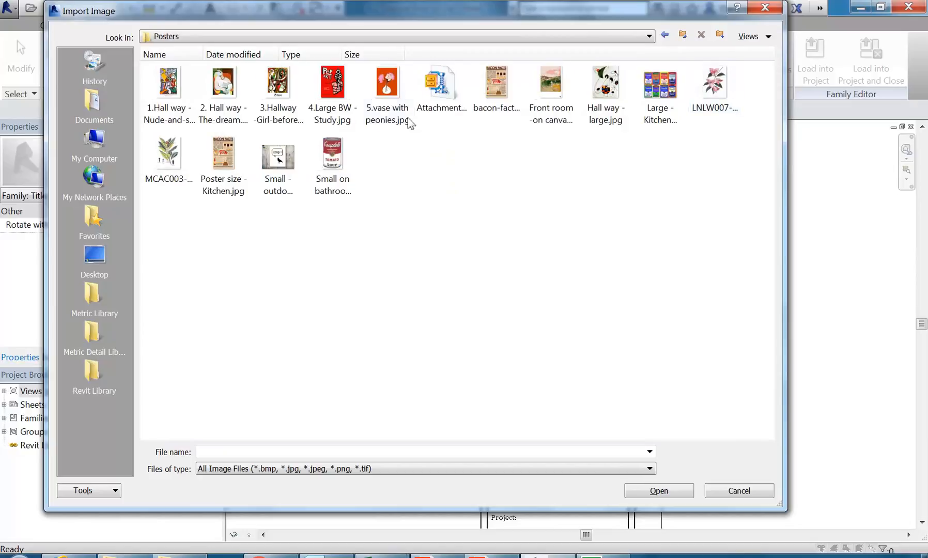
# Import 4.Large BW - Study.jpg and place it in the box above the client field.
pyautogui.click(351, 95)
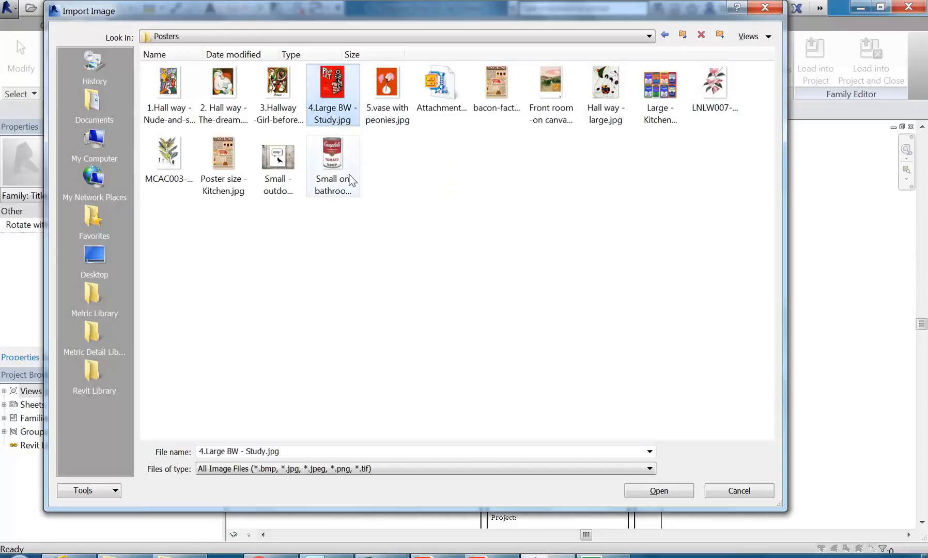
pyautogui.doubleClick(335, 86)
pyautogui.scroll(-3, 556, 270)
pyautogui.click(557, 280)
# Resize and move the imported poster image to fit inside the box above the client field.
pyautogui.scroll(2, 566, 322)
pyautogui.moveTo(443, 201); pyautogui.dragTo(430, 253, button='middle')
pyautogui.moveTo(429, 162); pyautogui.dragTo(471, 248)
pyautogui.moveTo(654, 472); pyautogui.dragTo(588, 412)
pyautogui.scroll(2, 497, 316)
pyautogui.click(409, 294)
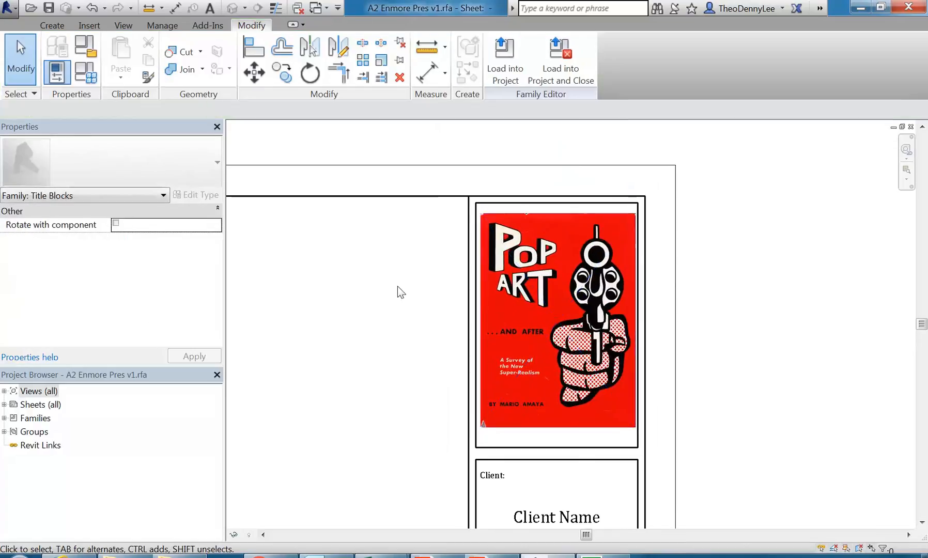
# Start saving the title block as a new family file and choose the 2016 > CAD for Interiors folder.
pyautogui.scroll(-3, 294, 290)
pyautogui.moveTo(329, 287); pyautogui.dragTo(685, 236, button='middle')
pyautogui.scroll(-5, 491, 272)
pyautogui.scroll(-2, 579, 244)
pyautogui.moveTo(579, 244); pyautogui.dragTo(536, 232, button='middle')
pyautogui.scroll(1, 509, 268)
pyautogui.moveTo(509, 268); pyautogui.dragTo(491, 270, button='middle')
pyautogui.click(8, 8)
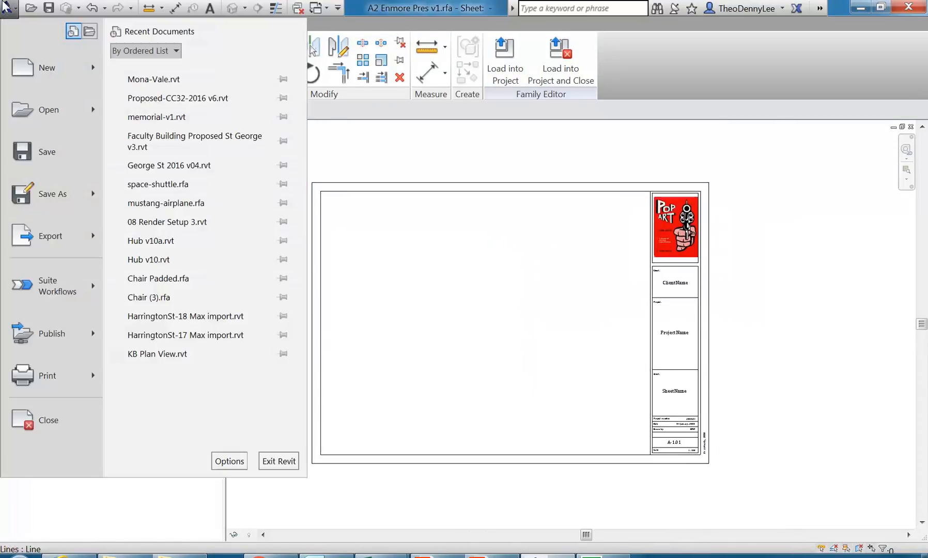
pyautogui.moveTo(46, 197)
pyautogui.click(159, 129)
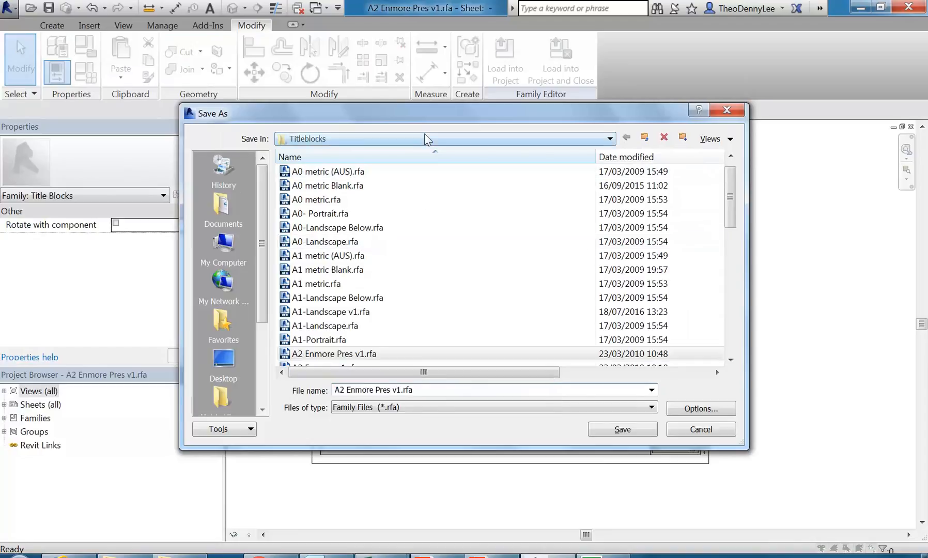
pyautogui.click(425, 134)
pyautogui.click(326, 181)
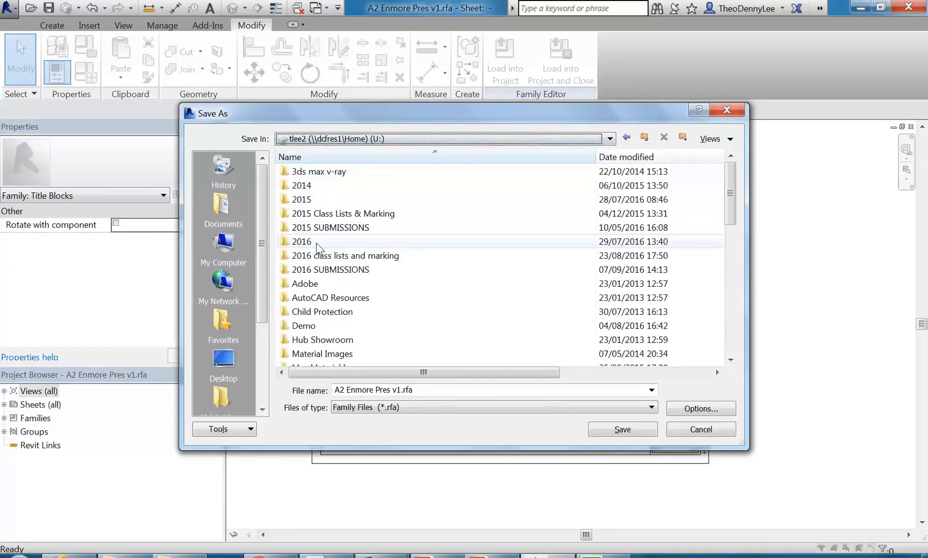
pyautogui.doubleClick(302, 241)
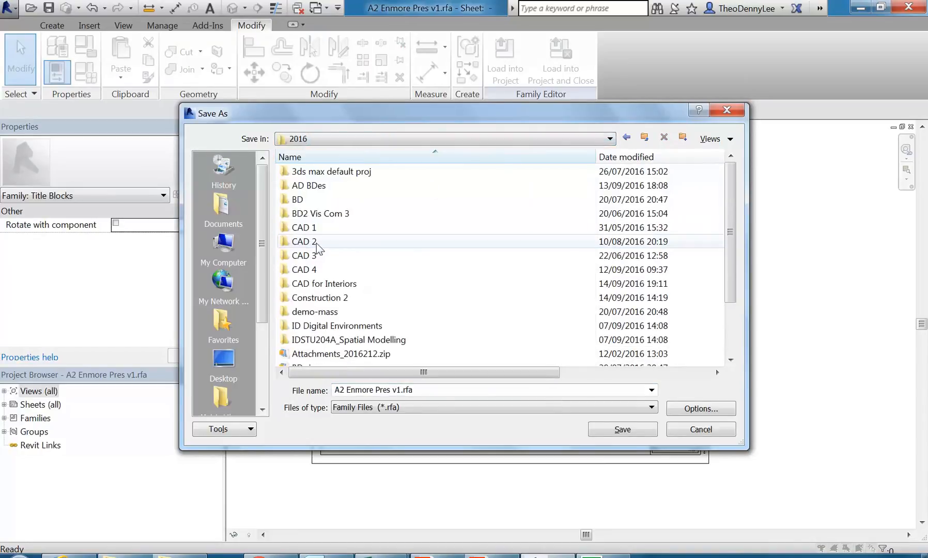
pyautogui.click(324, 285)
pyautogui.doubleClick(325, 283)
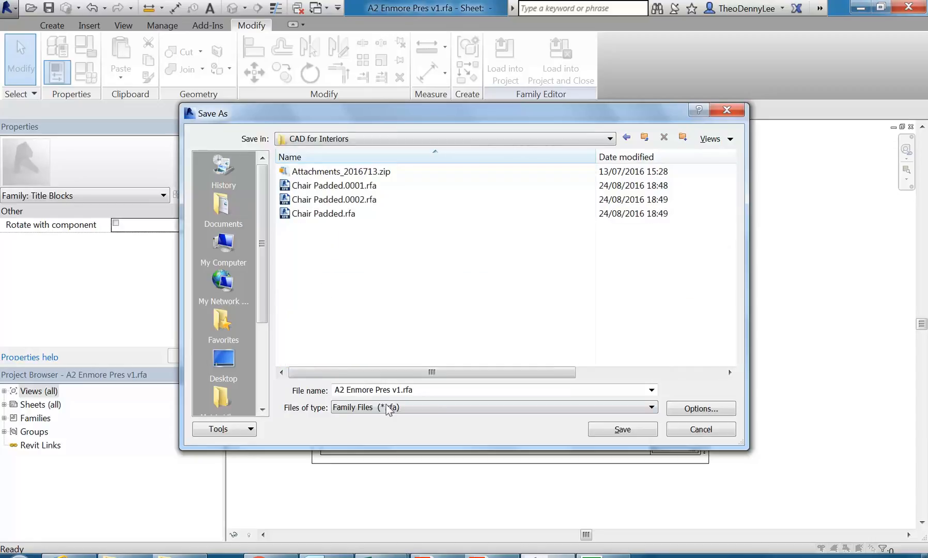
# Save the family as A2 Enmore Pres v2.rfa and load it into the Mona-Vale project.
pyautogui.click(402, 390)
pyautogui.press('BackSpace')
pyautogui.write('2')
pyautogui.click(640, 428)
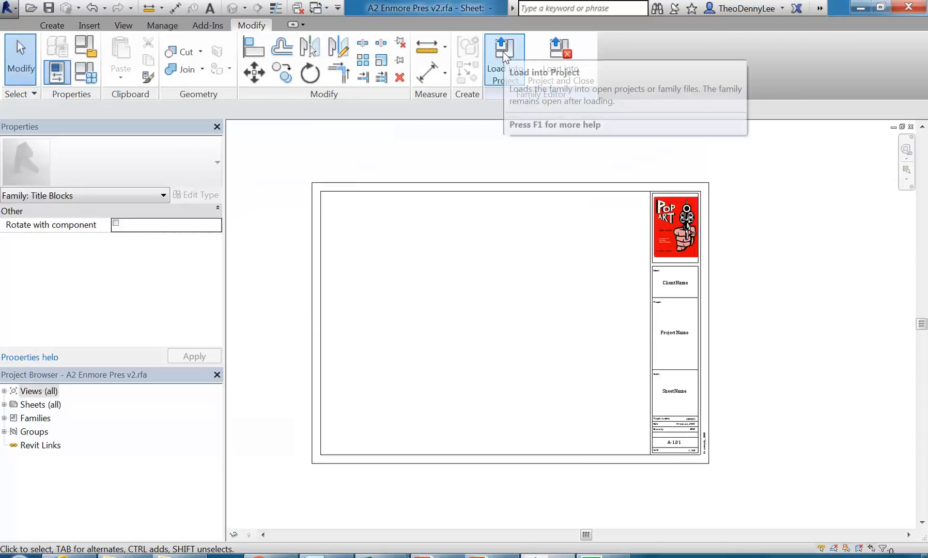
pyautogui.click(503, 54)
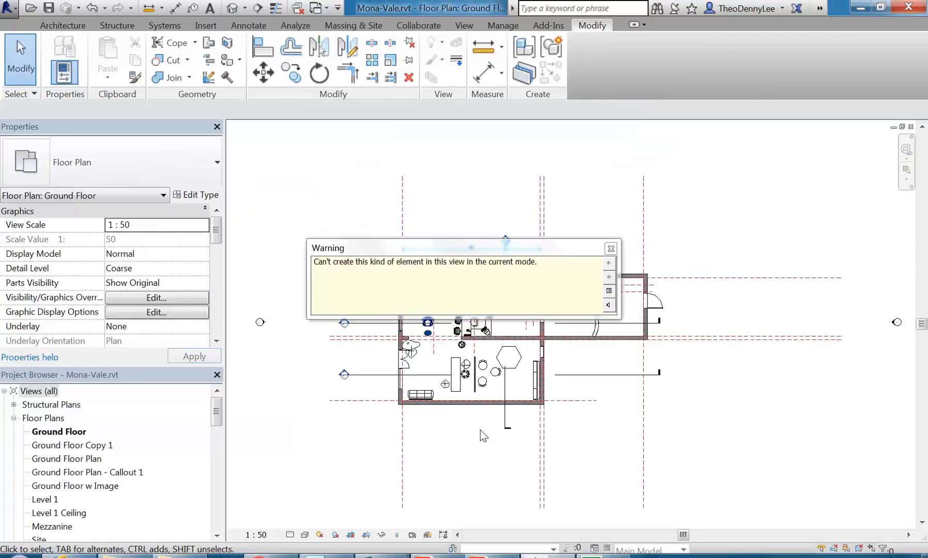
pyautogui.click(611, 249)
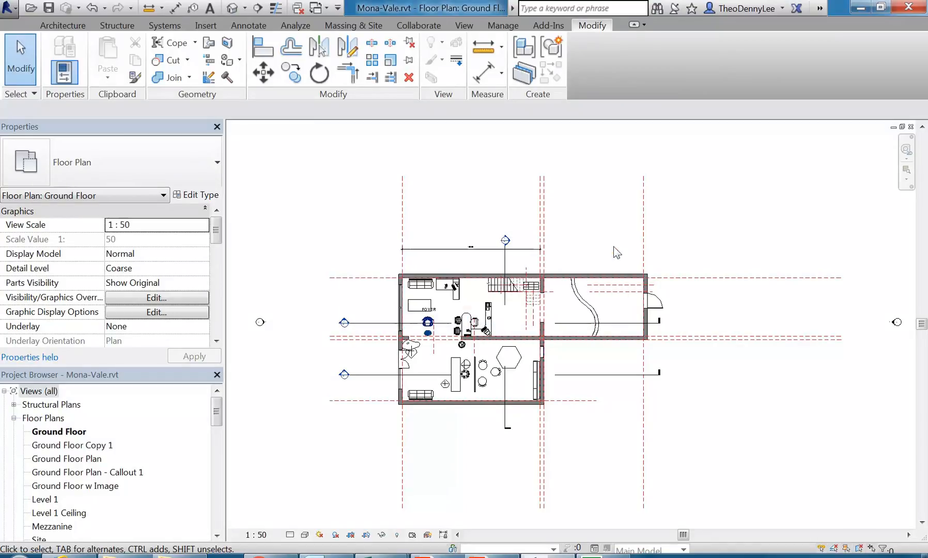
# Change the title block on sheet A104 to the A2 Enmore Pres v2 Landscape type.
pyautogui.moveTo(217, 408); pyautogui.dragTo(202, 512)
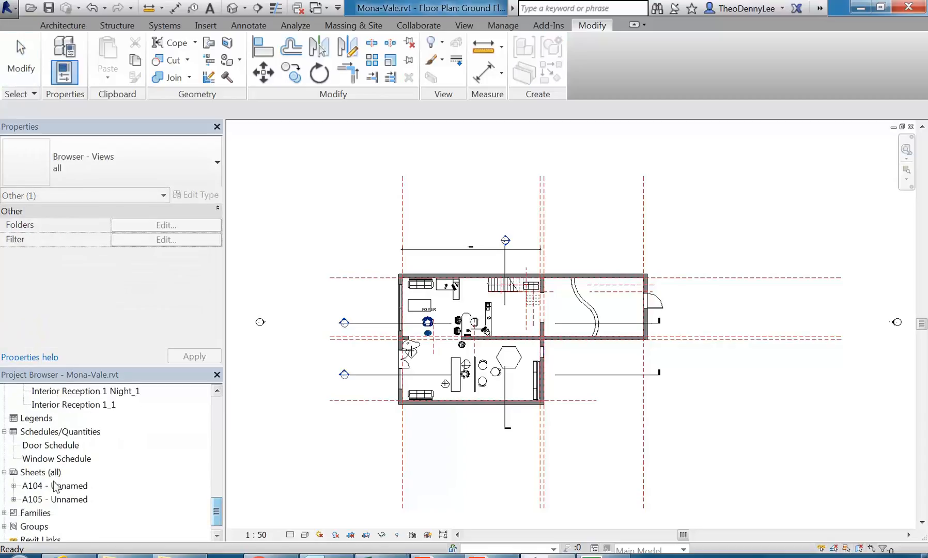
pyautogui.doubleClick(54, 486)
pyautogui.scroll(-5, 581, 333)
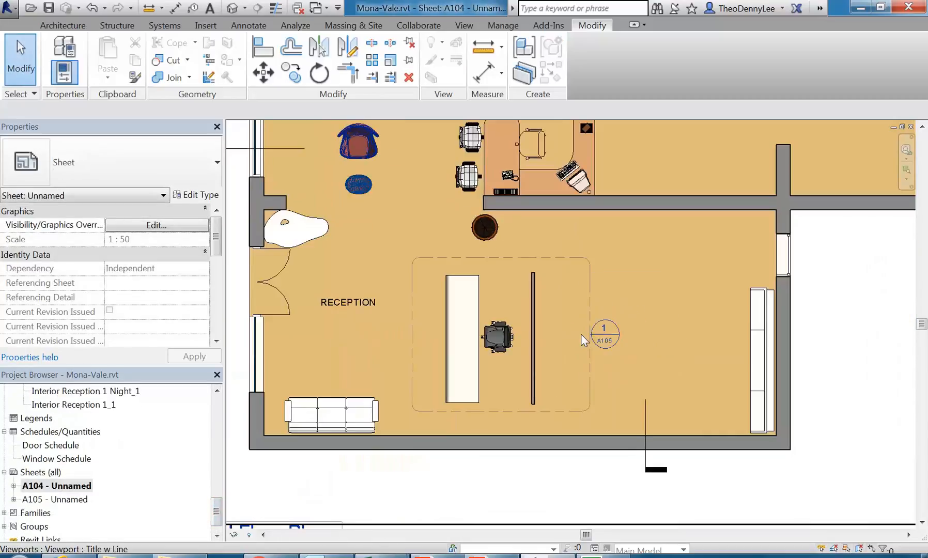
pyautogui.scroll(1, 522, 373)
pyautogui.click(633, 395)
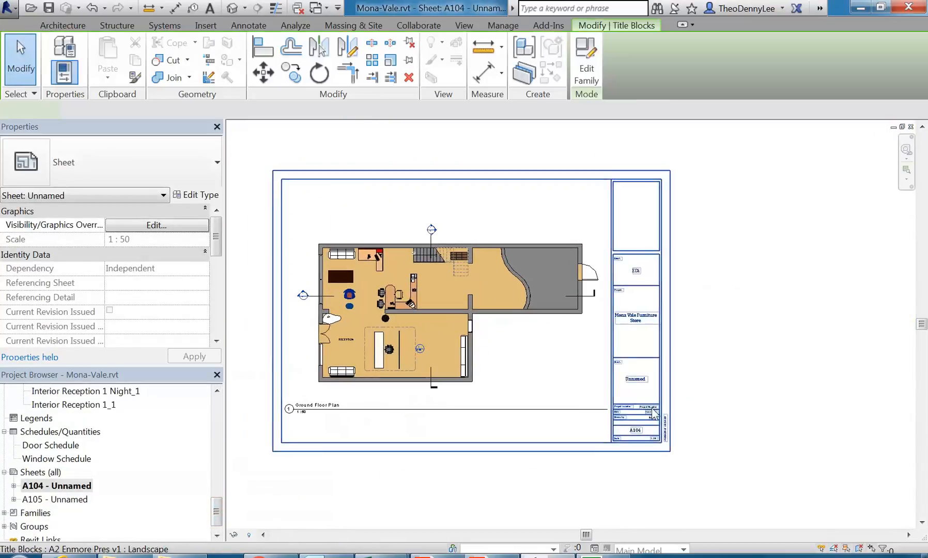
pyautogui.moveTo(632, 394); pyautogui.dragTo(666, 402, button='middle')
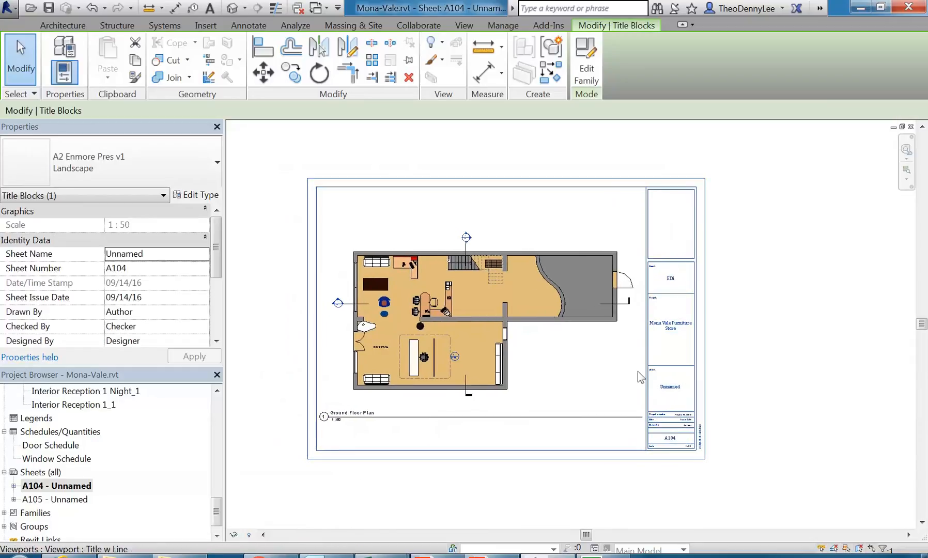
pyautogui.click(138, 173)
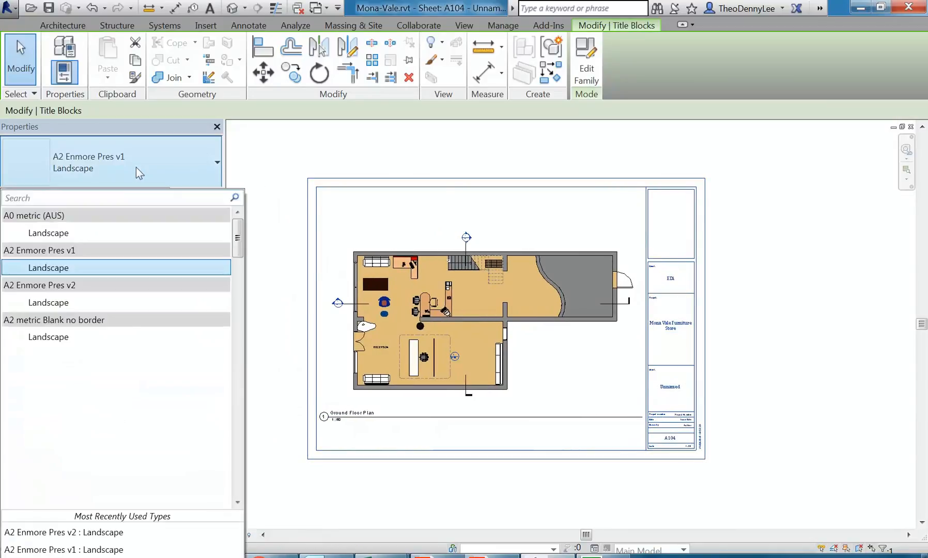
pyautogui.click(67, 302)
pyautogui.click(791, 345)
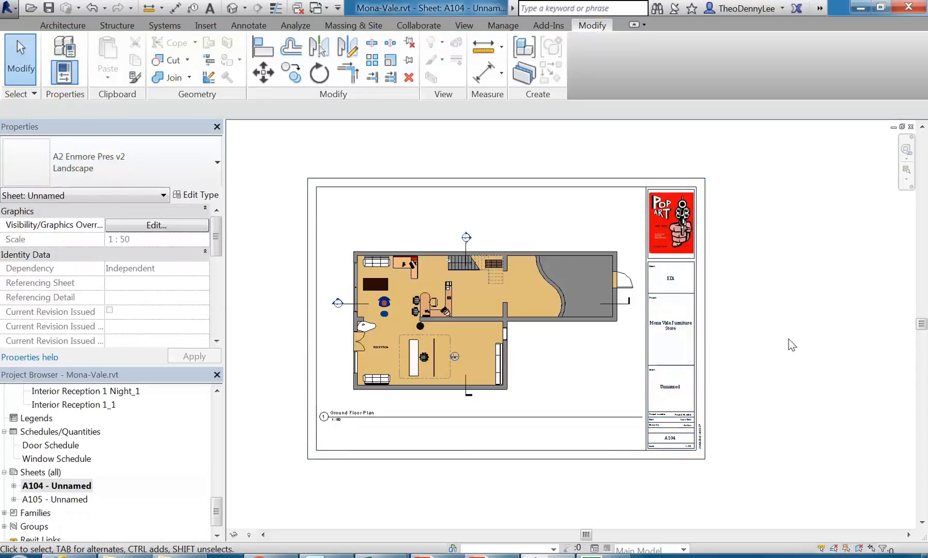
# Change the title block on sheet A105 to the A2 Enmore Pres v2 Landscape type.
pyautogui.doubleClick(71, 499)
pyautogui.click(690, 404)
pyautogui.scroll(1, 675, 393)
pyautogui.scroll(2, 675, 392)
pyautogui.click(137, 166)
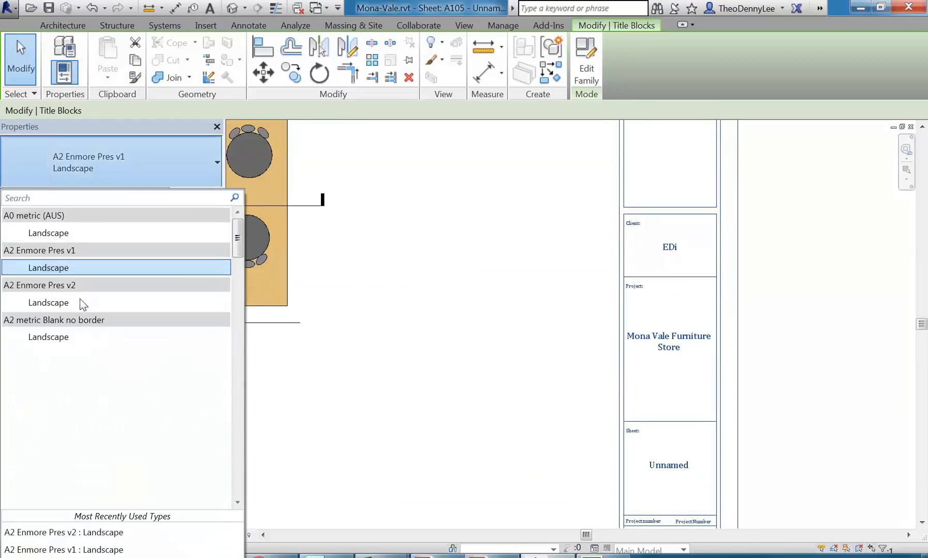
pyautogui.click(67, 303)
pyautogui.click(558, 263)
# Show the whole of sheet A105 to check its title block, and select the title block.
pyautogui.scroll(1, 562, 266)
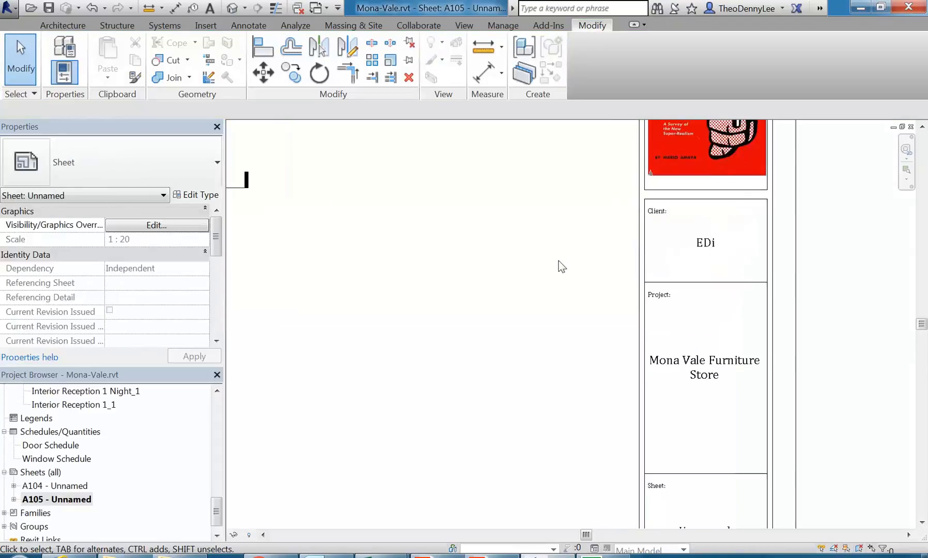
pyautogui.scroll(-4, 562, 267)
pyautogui.moveTo(654, 310); pyautogui.dragTo(568, 368, button='middle')
pyautogui.scroll(1, 538, 365)
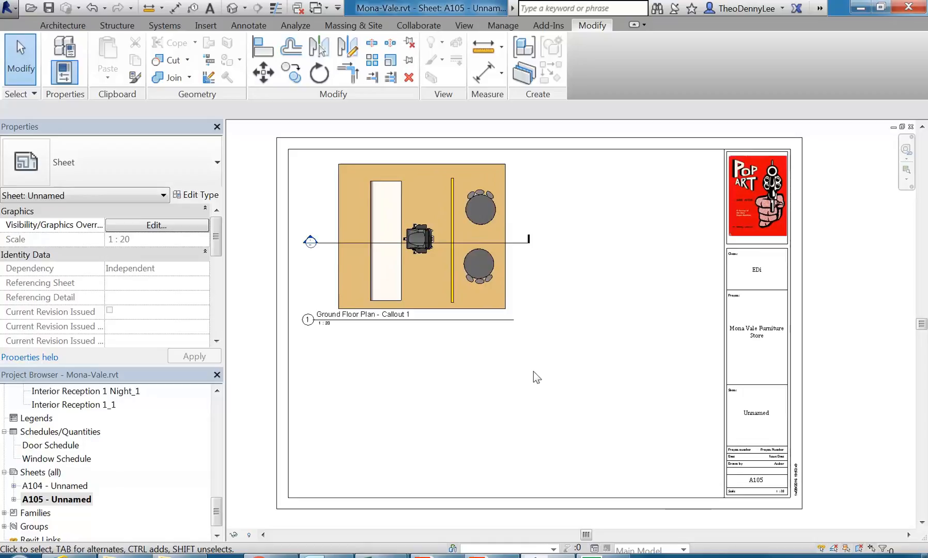
pyautogui.scroll(-1, 534, 371)
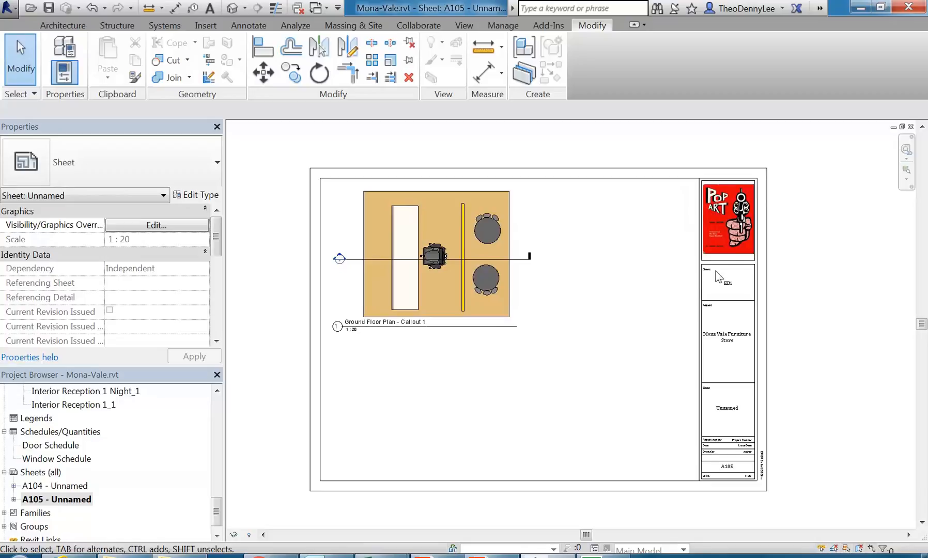
pyautogui.click(623, 232)
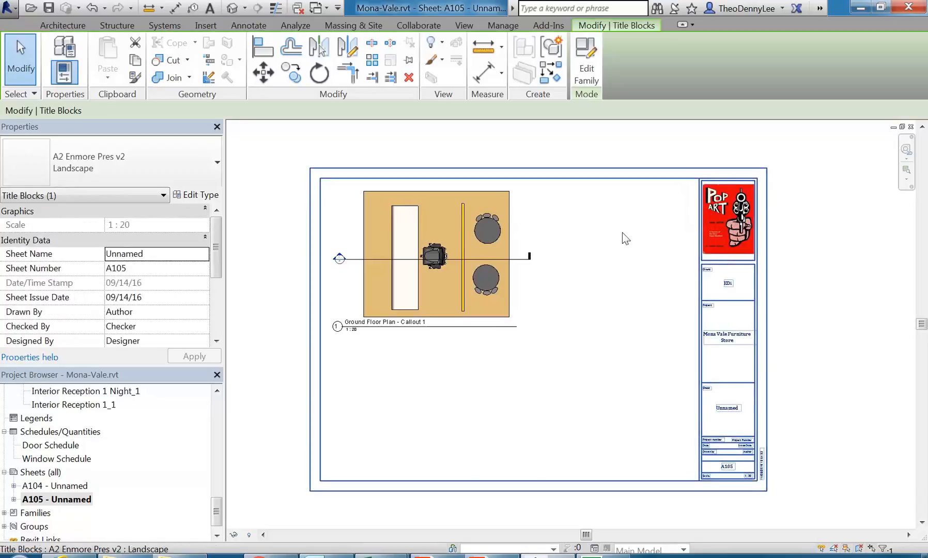
# Review the title block types available in the project and the type properties of the selected title block.
pyautogui.click(136, 178)
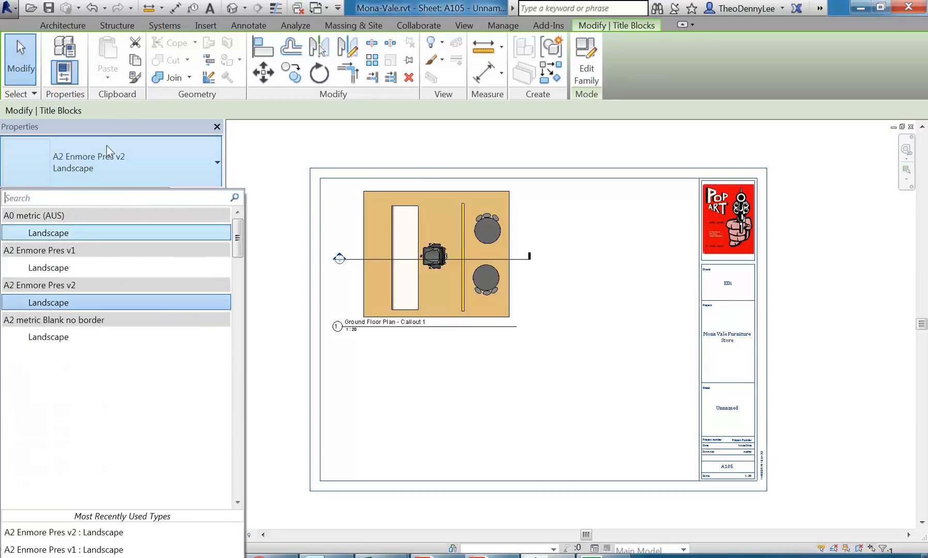
pyautogui.click(166, 160)
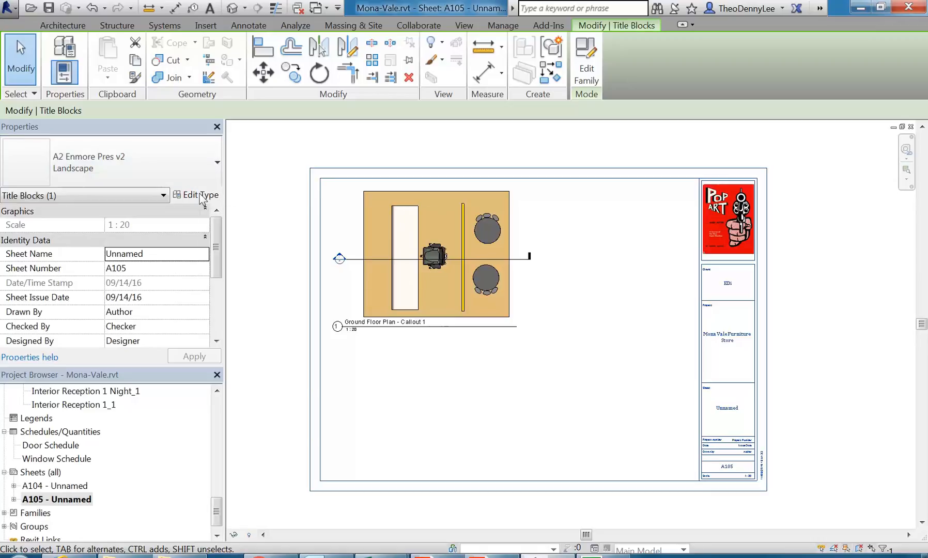
pyautogui.click(201, 197)
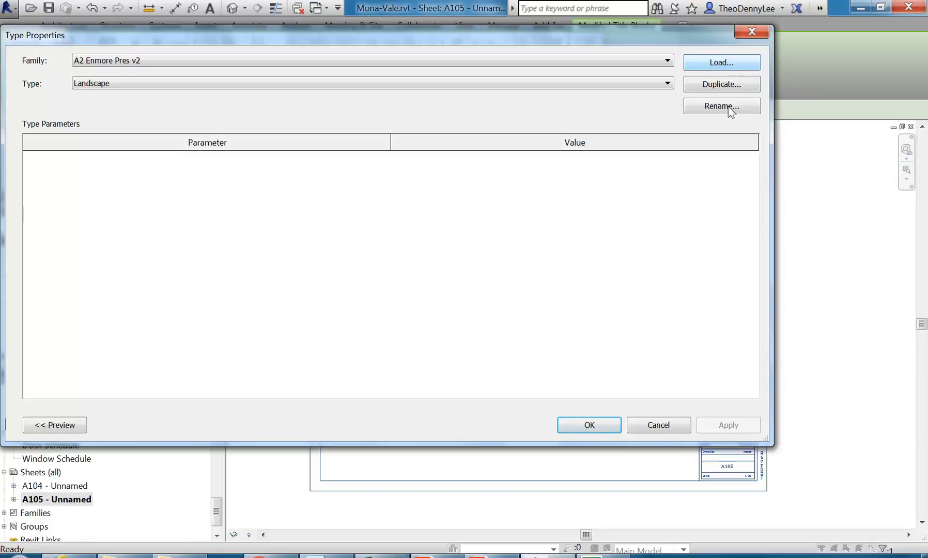
pyautogui.click(666, 423)
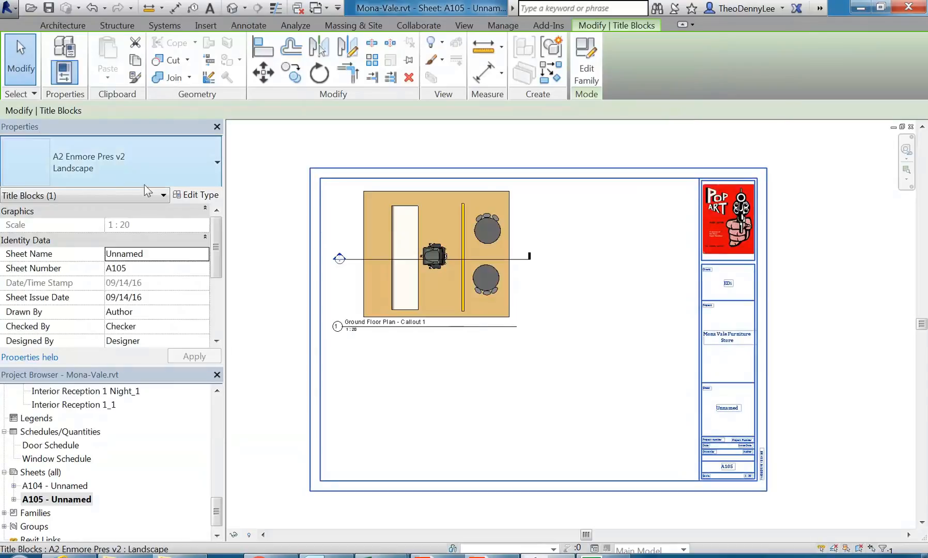
# Browse the Revit Library's Titleblocks folder and preview the A0 metric title block families without loading any.
pyautogui.click(178, 197)
pyautogui.click(722, 63)
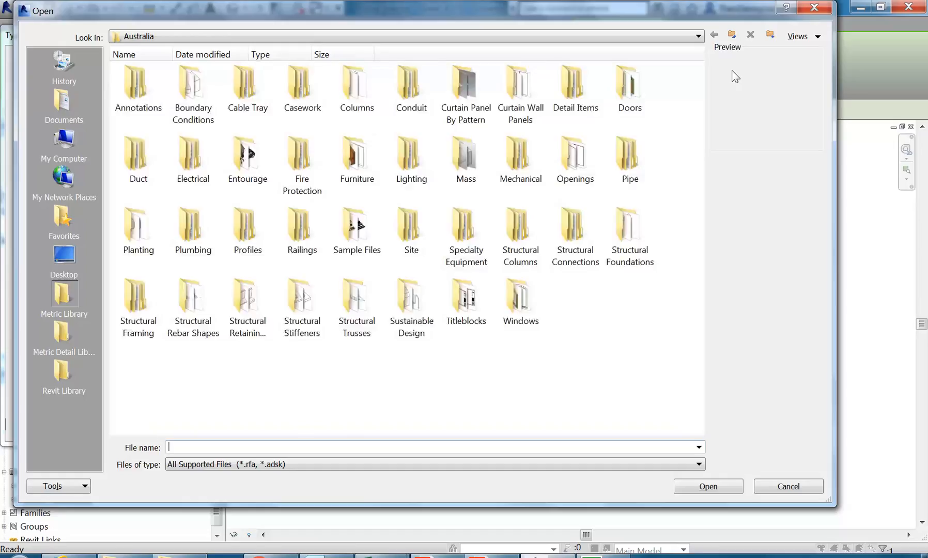
pyautogui.click(63, 371)
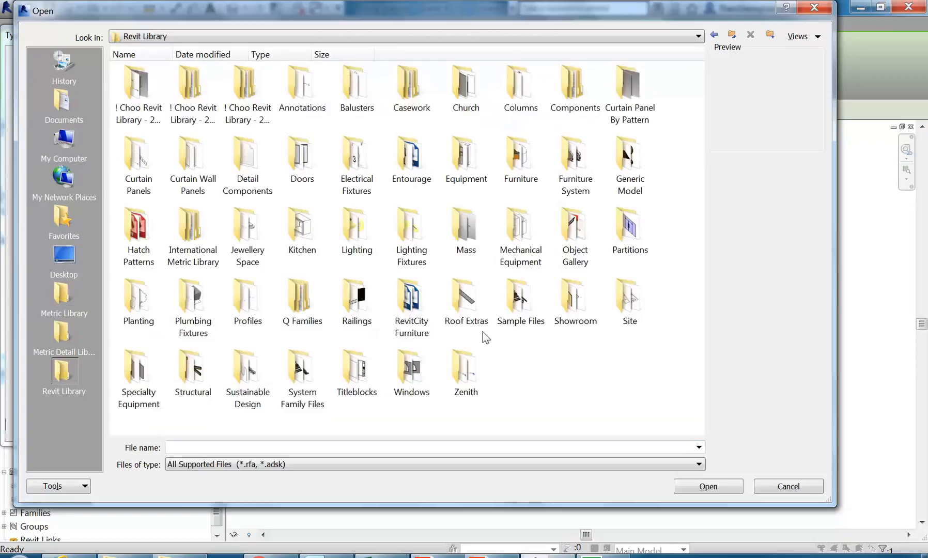
pyautogui.doubleClick(358, 368)
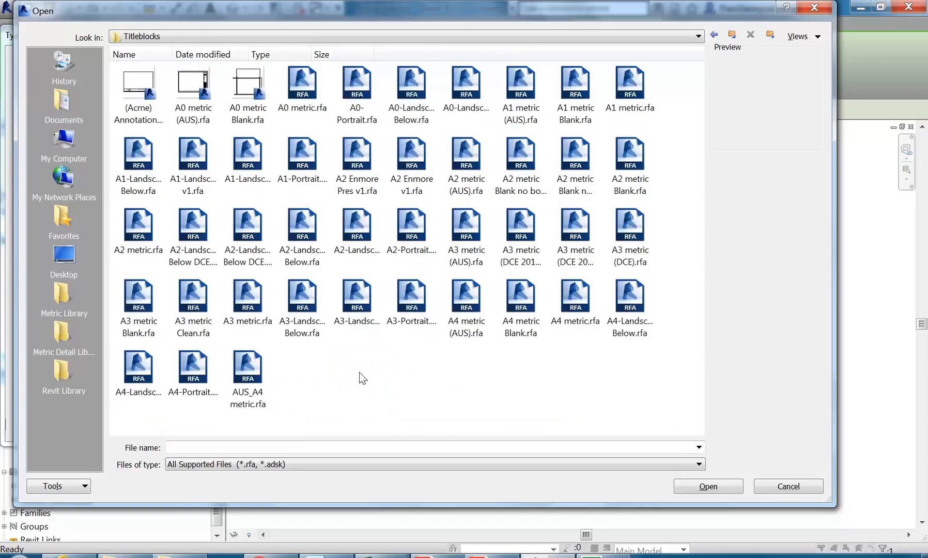
pyautogui.click(193, 85)
pyautogui.click(248, 85)
pyautogui.click(303, 85)
pyautogui.click(253, 86)
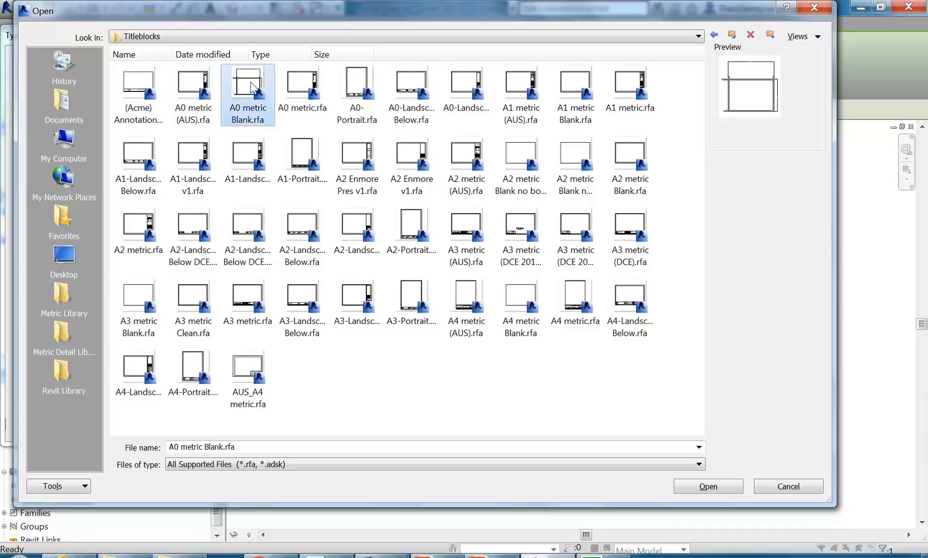
pyautogui.click(193, 85)
pyautogui.click(312, 88)
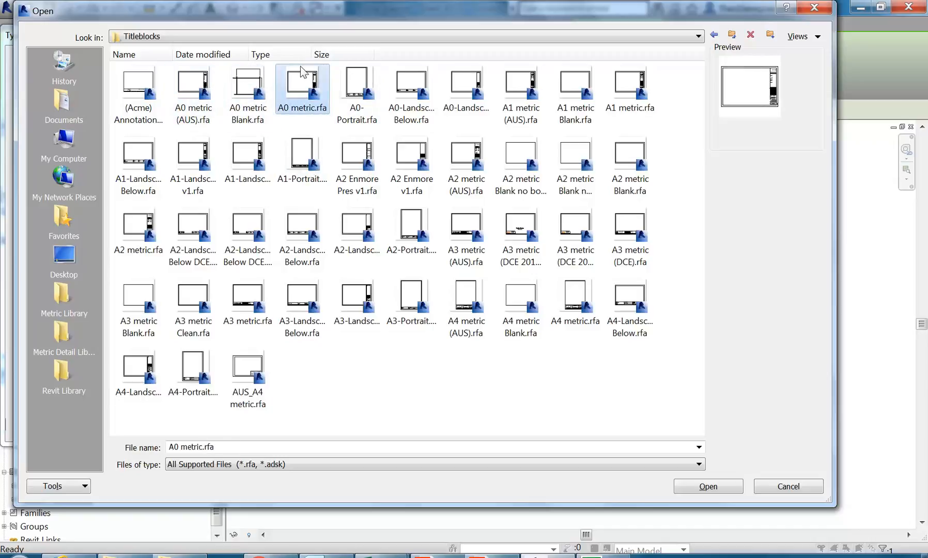
pyautogui.click(194, 88)
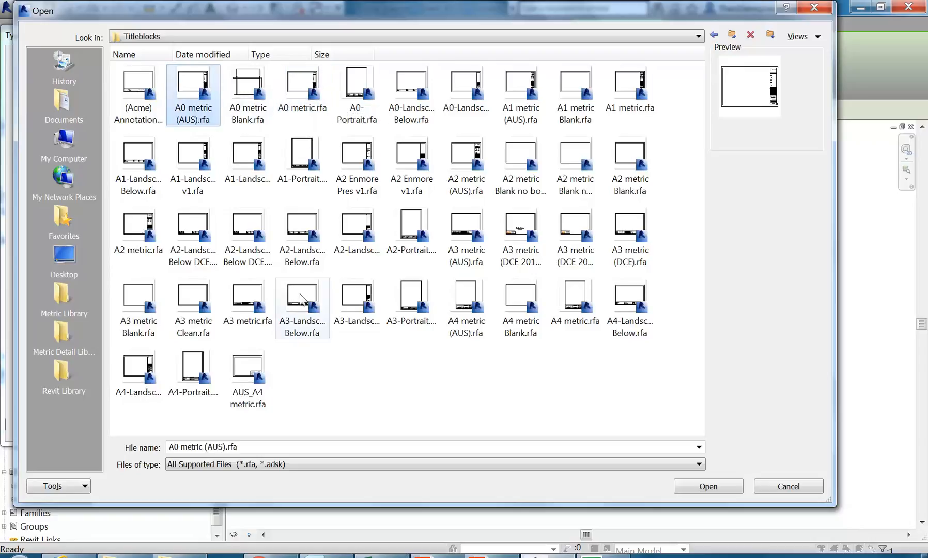
pyautogui.click(785, 487)
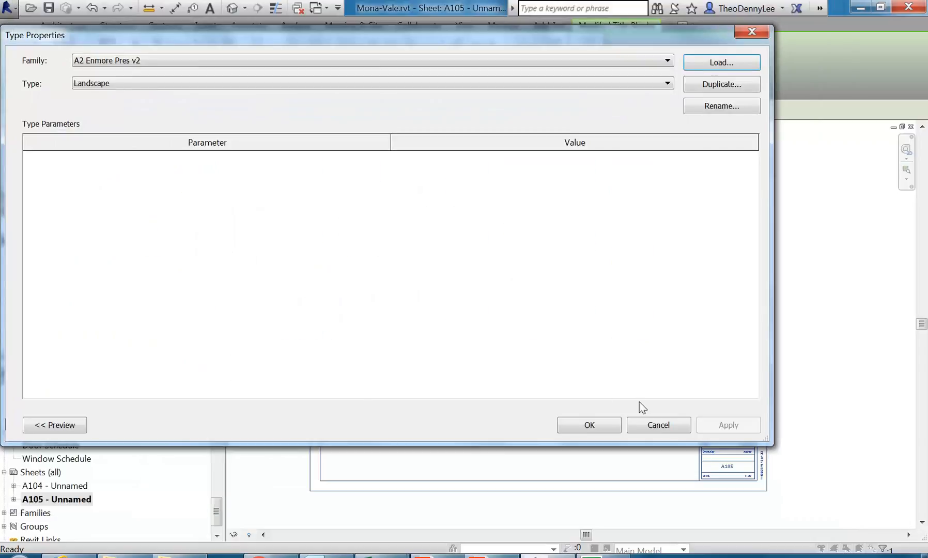
pyautogui.click(638, 424)
pyautogui.click(510, 406)
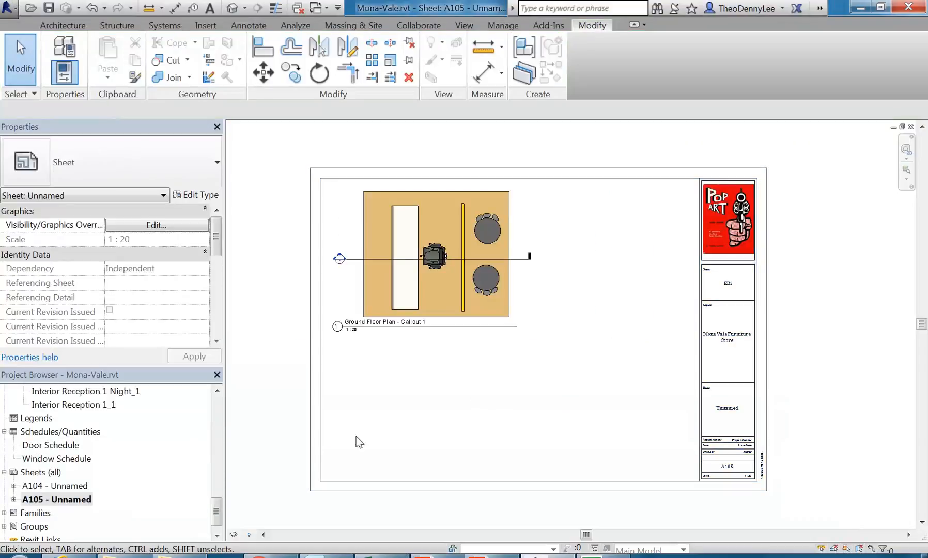
# Open the Section 1 view and check the submission requirements for sections in the assessment PDF in Adobe Acrobat Reader.
pyautogui.moveTo(217, 509)
pyautogui.mouseDown()
pyautogui.moveTo(217, 474)
pyautogui.moveTo(216, 492)
pyautogui.mouseUp()
pyautogui.doubleClick(51, 446)
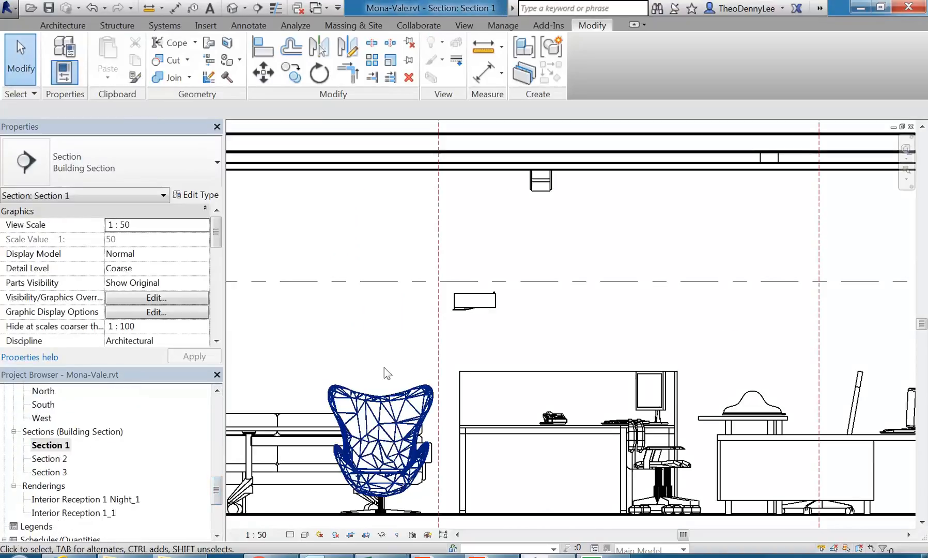
pyautogui.hotkey('alt', 'Tab')
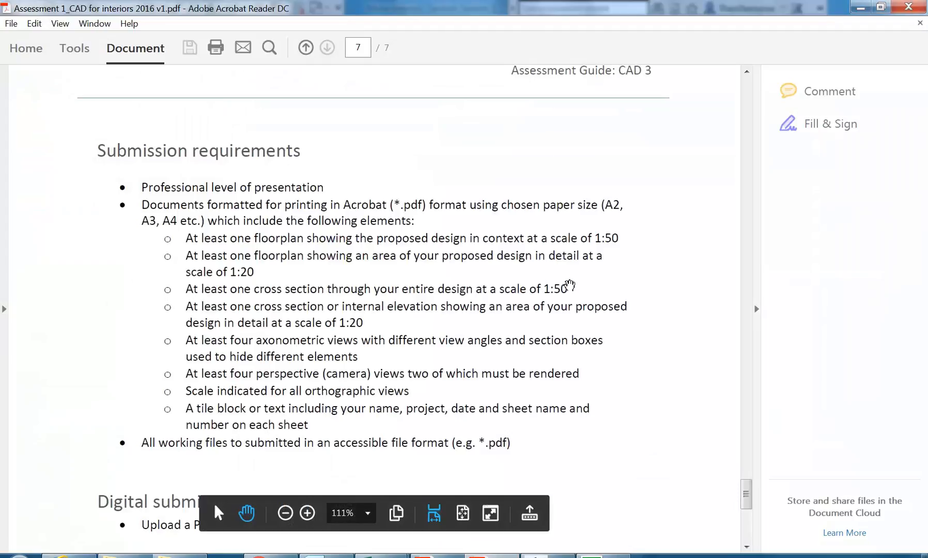
pyautogui.hotkey('alt', 'Tab')
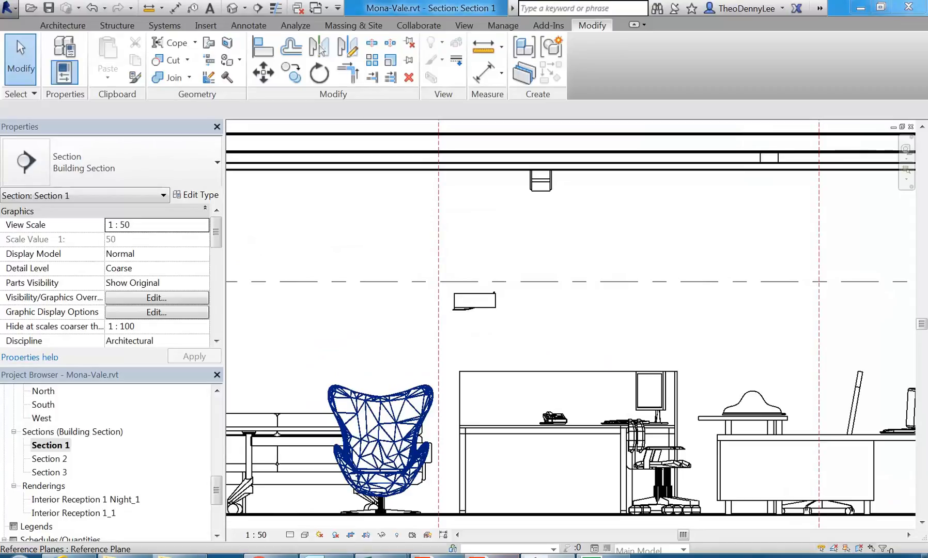
pyautogui.hotkey('alt', 'Tab')
pyautogui.scroll(-1, 416, 389)
pyautogui.scroll(1, 425, 385)
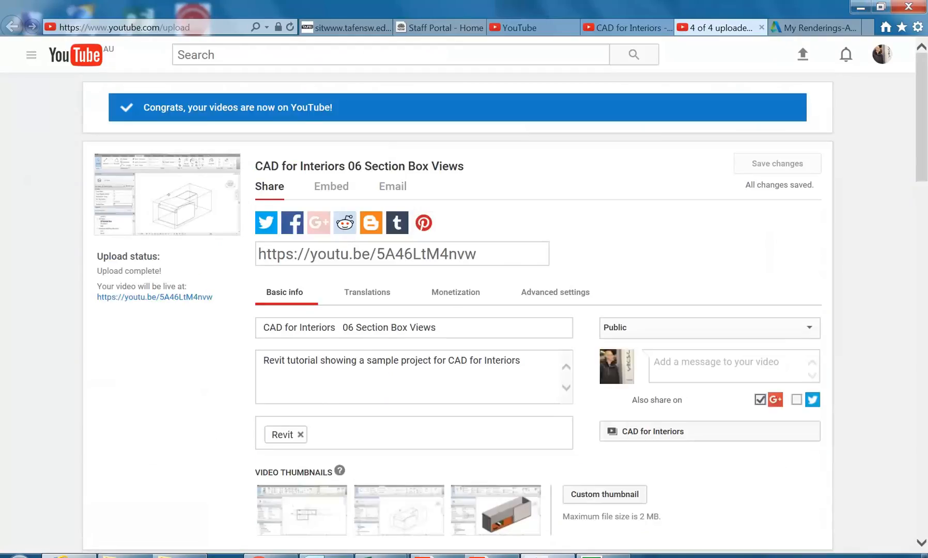
pyautogui.hotkey('alt', 'Tab')
pyautogui.click(536, 269)
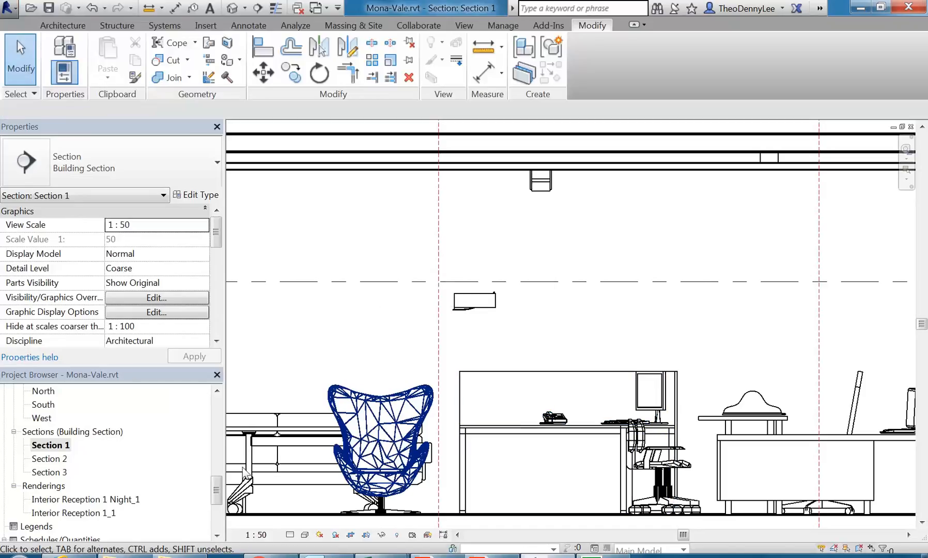
# Open sheet A104 and set its sheet name to Ground Floor Plan in the title block.
pyautogui.scroll(-3, 91, 491)
pyautogui.doubleClick(87, 487)
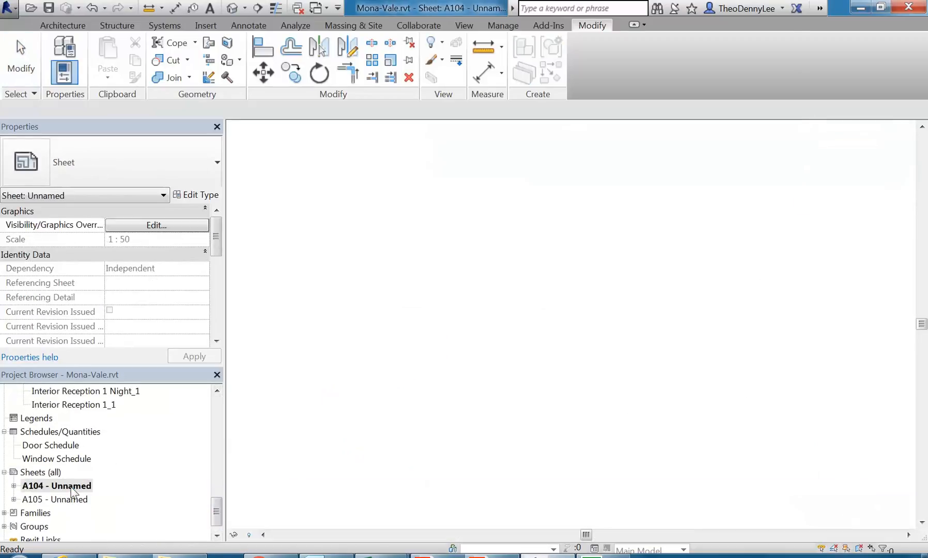
pyautogui.scroll(4, 539, 326)
pyautogui.click(583, 355)
pyautogui.scroll(2, 583, 355)
pyautogui.click(581, 349)
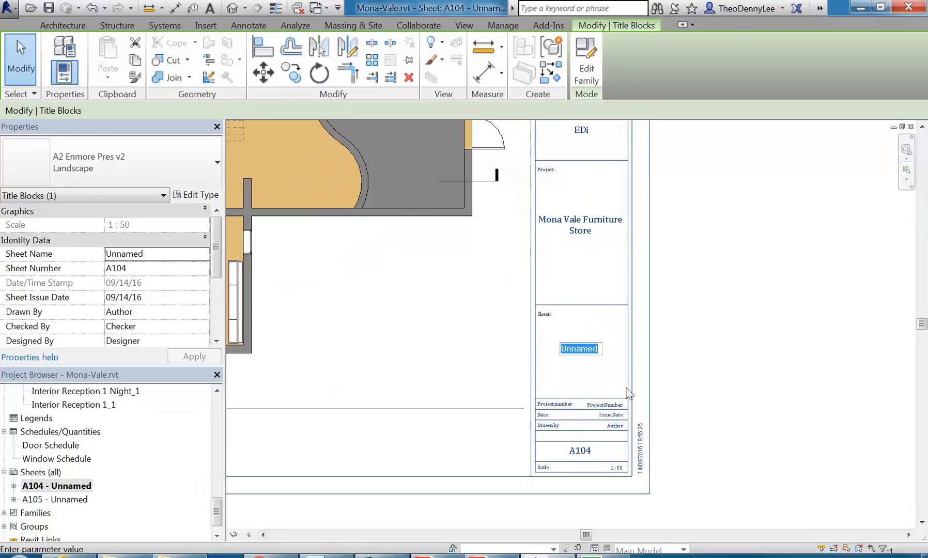
pyautogui.write('G')
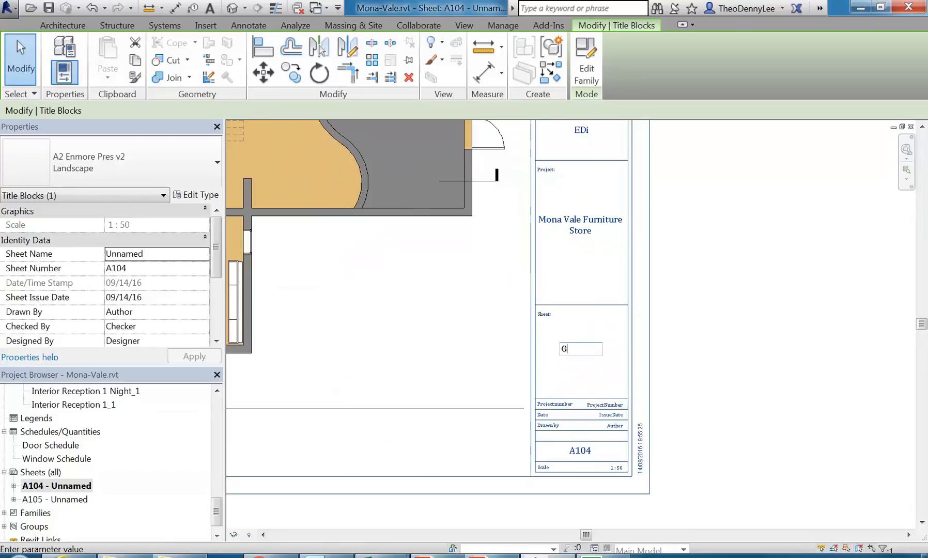
pyautogui.write('round Floor P')
pyautogui.write('lan')
pyautogui.press('Return')
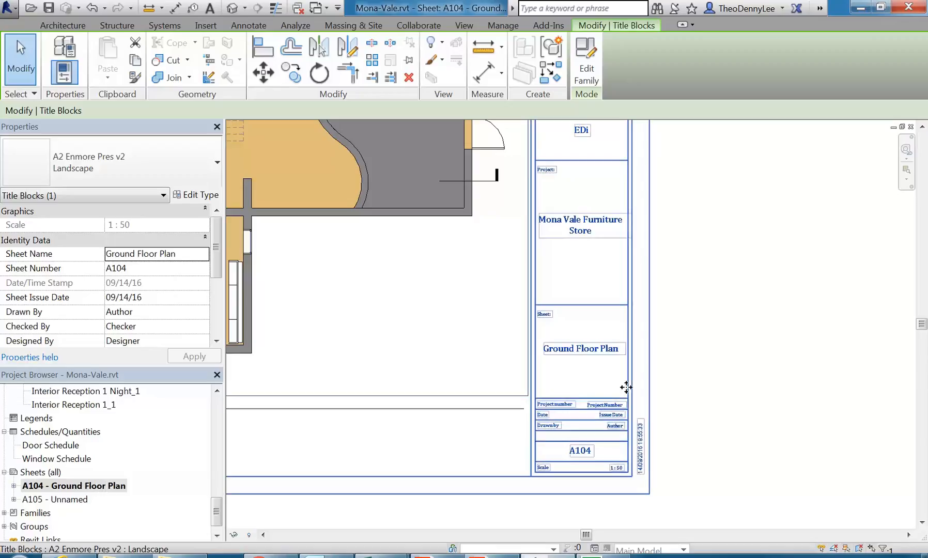
# Change the Ground Floor Plan sheet's number to A101 in the title block.
pyautogui.scroll(2, 609, 425)
pyautogui.scroll(2, 609, 425)
pyautogui.click(541, 412)
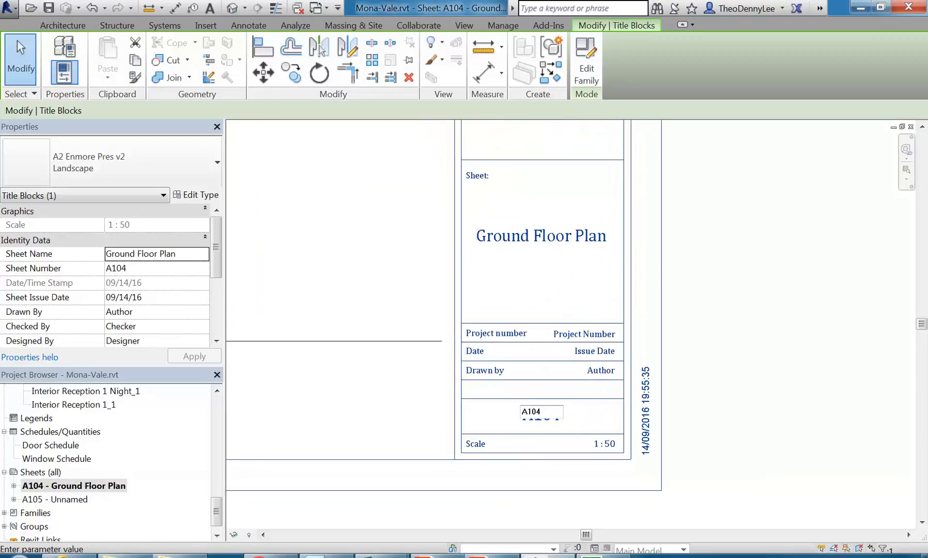
pyautogui.write('A101')
pyautogui.press('Return')
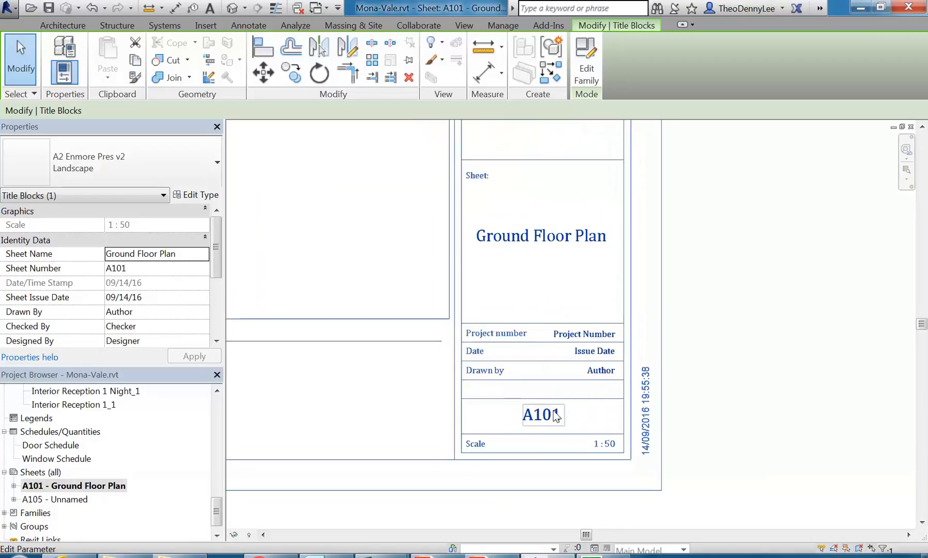
pyautogui.click(364, 394)
# Create a new sheet using the A2 Enmore Pres v2 : Landscape title block.
pyautogui.scroll(-3, 365, 395)
pyautogui.moveTo(374, 401); pyautogui.dragTo(646, 407, button='middle')
pyautogui.scroll(-2, 477, 406)
pyautogui.scroll(-1, 449, 394)
pyautogui.moveTo(449, 394)
pyautogui.mouseDown(button='middle')
pyautogui.moveTo(701, 426)
pyautogui.moveTo(521, 430)
pyautogui.mouseUp(button='middle')
pyautogui.scroll(-1, 521, 430)
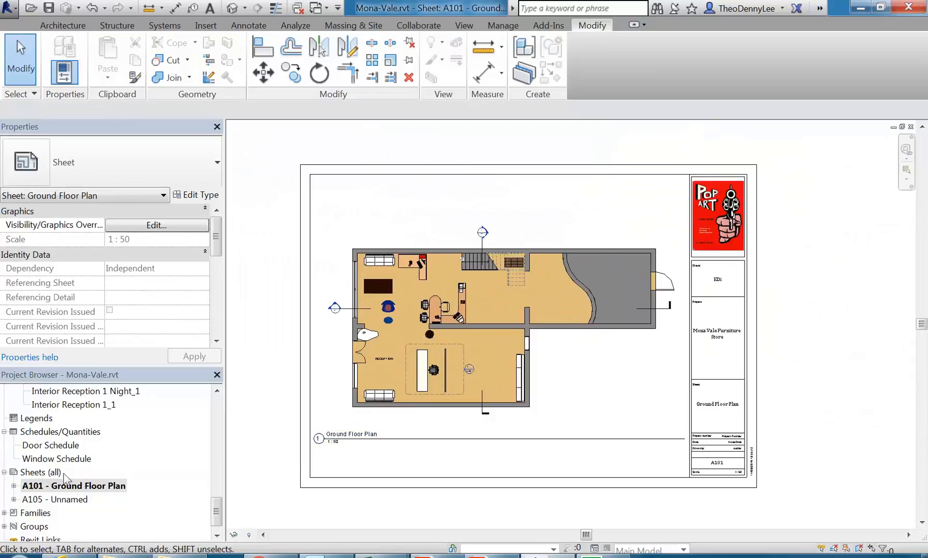
pyautogui.rightClick(35, 472)
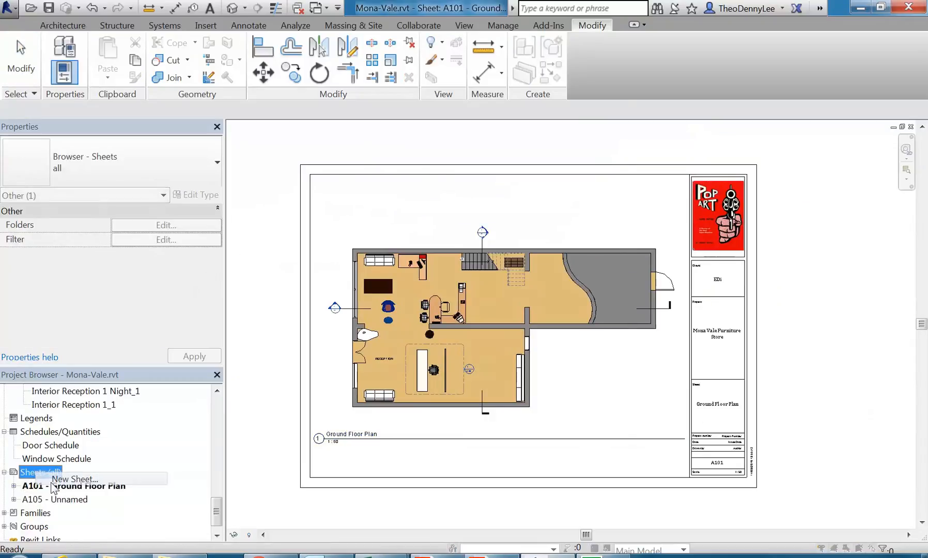
pyautogui.click(72, 479)
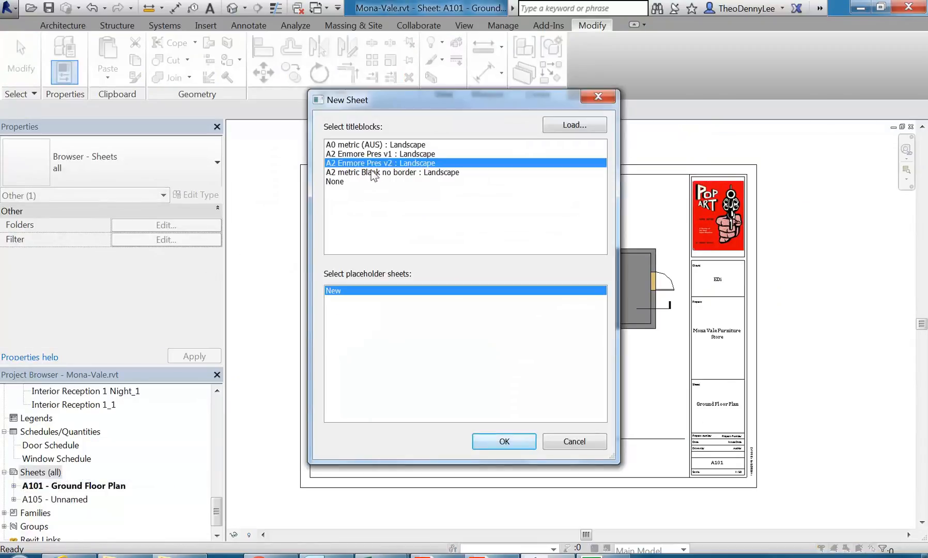
pyautogui.click(488, 446)
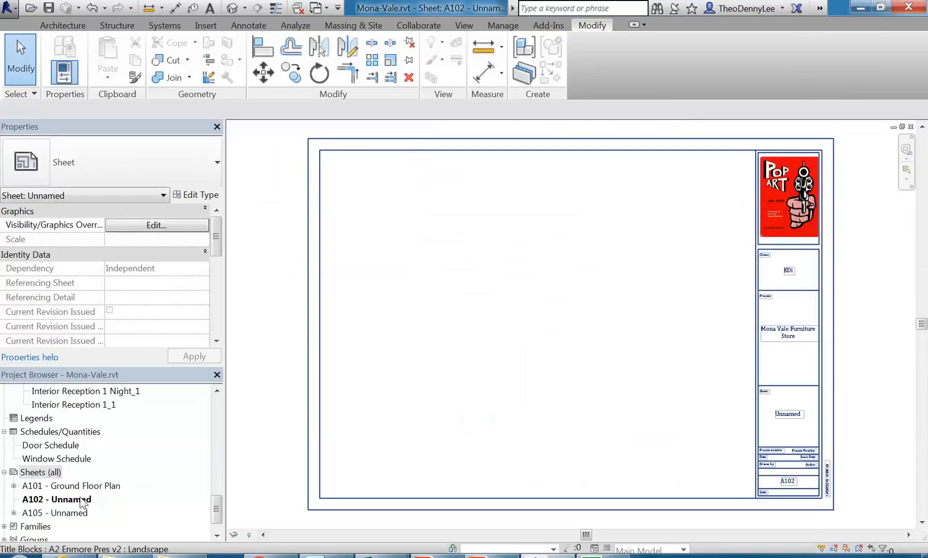
pyautogui.click(38, 502)
pyautogui.click(39, 513)
pyautogui.click(44, 500)
pyautogui.click(43, 511)
pyautogui.click(43, 501)
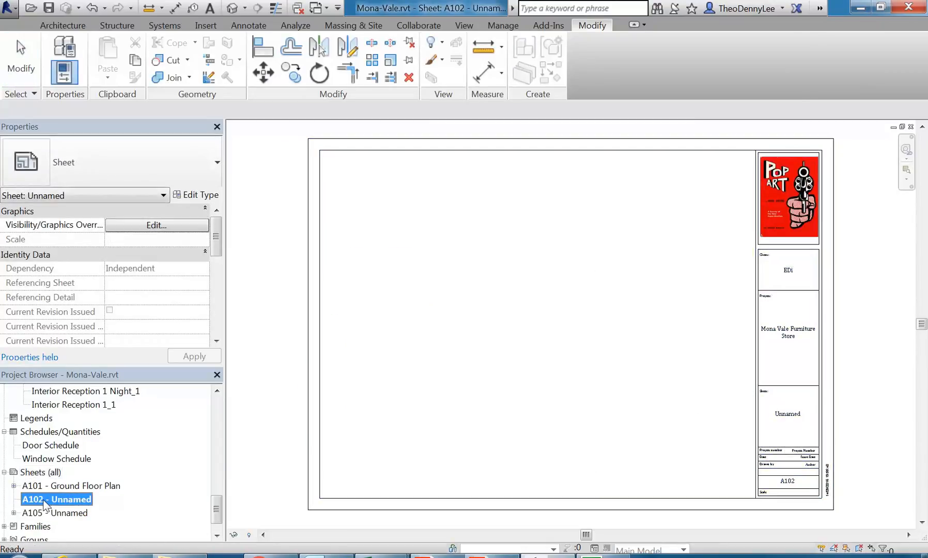
pyautogui.click(492, 425)
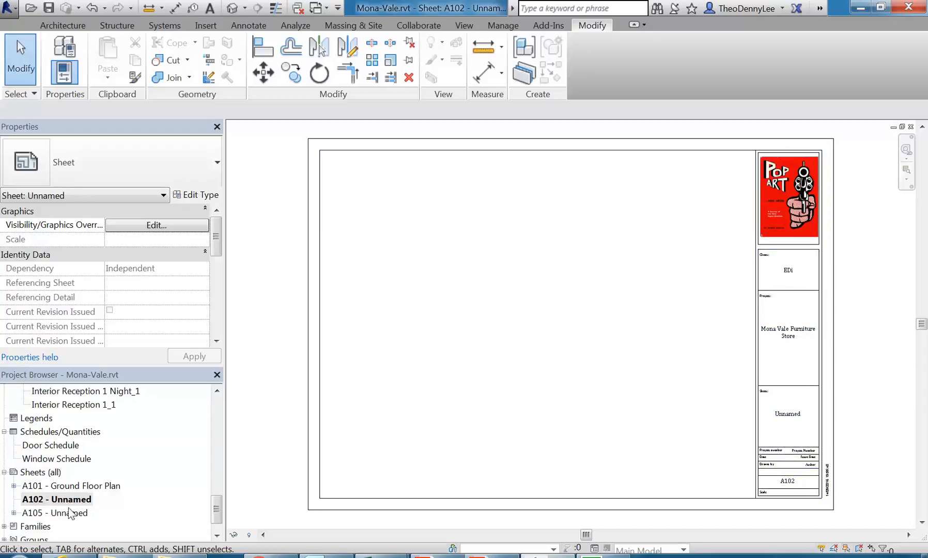
# Open the Section 1 view to examine the whole building section, and look at its view duplication options.
pyautogui.scroll(4, 217, 491)
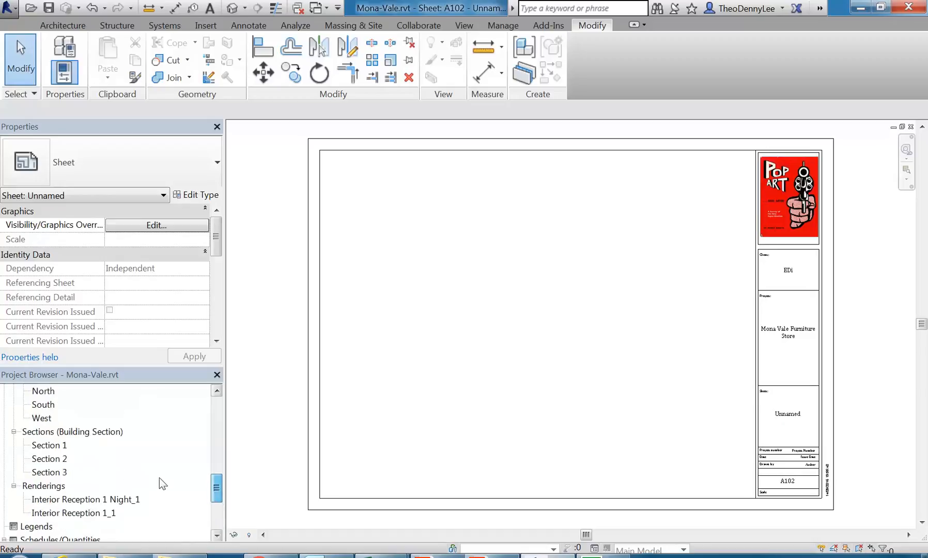
pyautogui.doubleClick(52, 446)
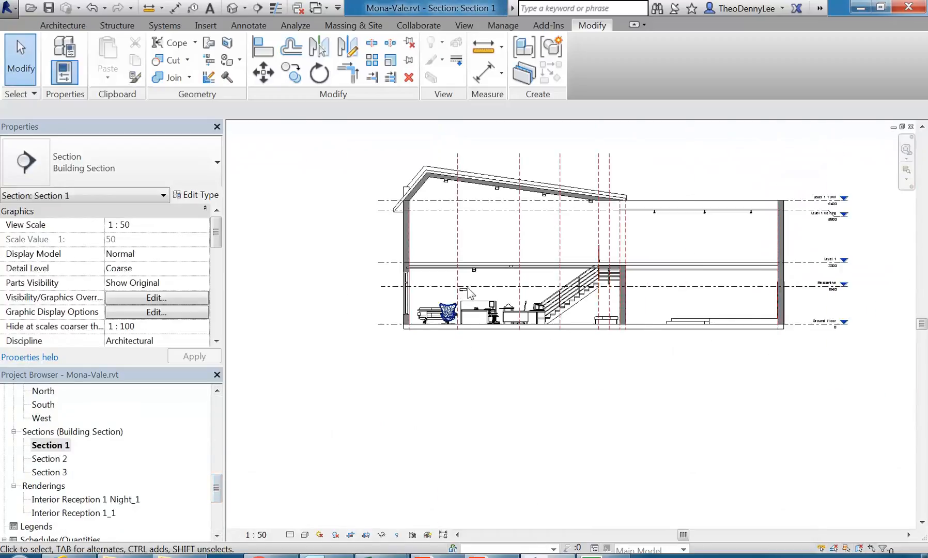
pyautogui.scroll(4, 434, 308)
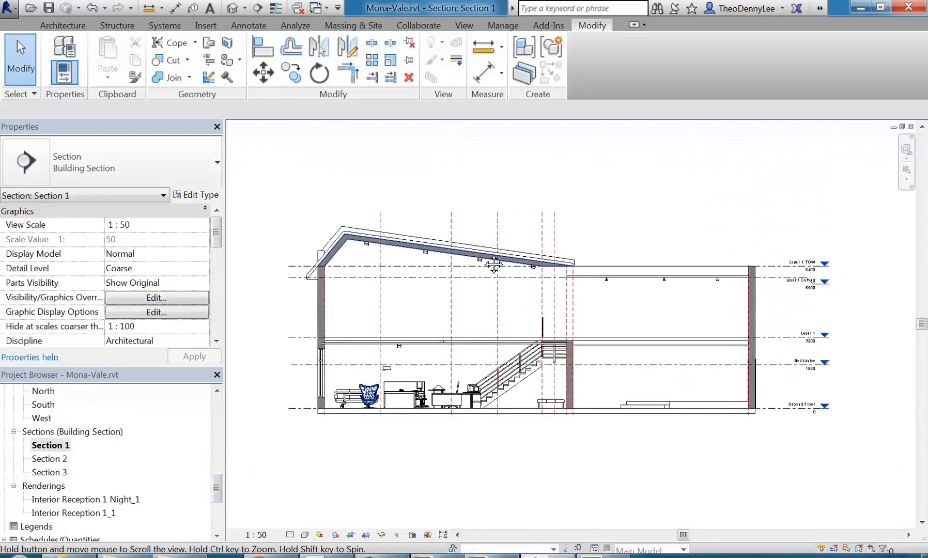
pyautogui.rightClick(62, 447)
pyautogui.moveTo(132, 292)
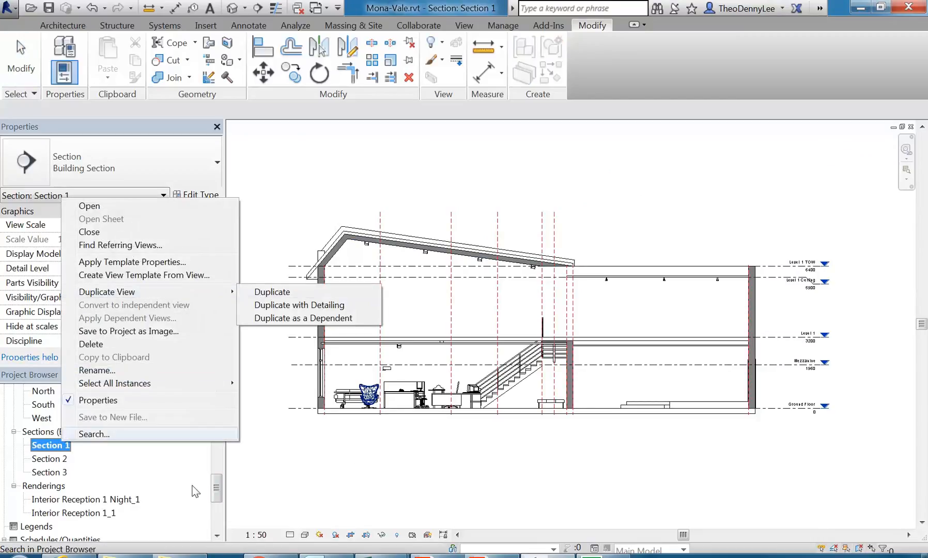
# Open the Ground Floor Plan view and show the whole plan with its section markers.
pyautogui.moveTo(216, 489); pyautogui.dragTo(216, 415)
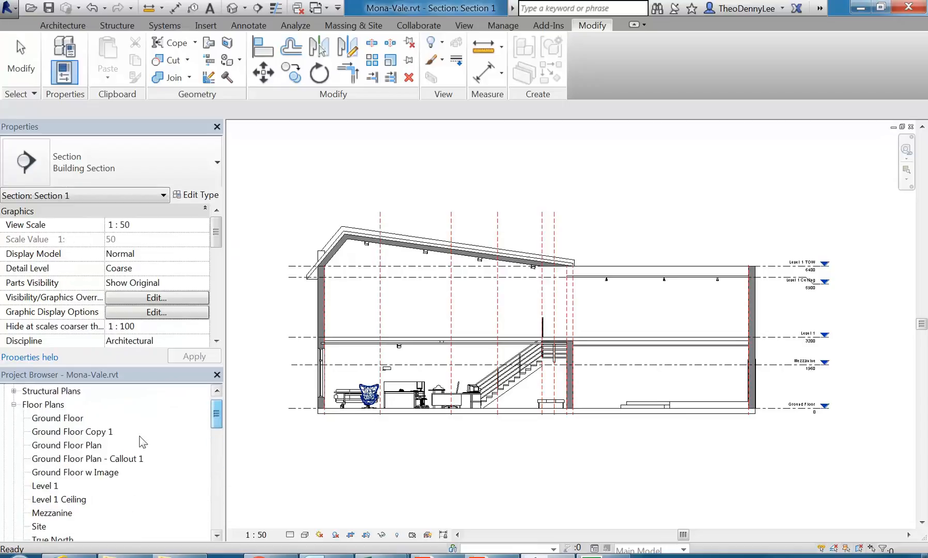
pyautogui.doubleClick(75, 445)
pyautogui.scroll(-3, 447, 312)
pyautogui.moveTo(444, 341); pyautogui.dragTo(450, 414, button='middle')
pyautogui.scroll(-2, 523, 407)
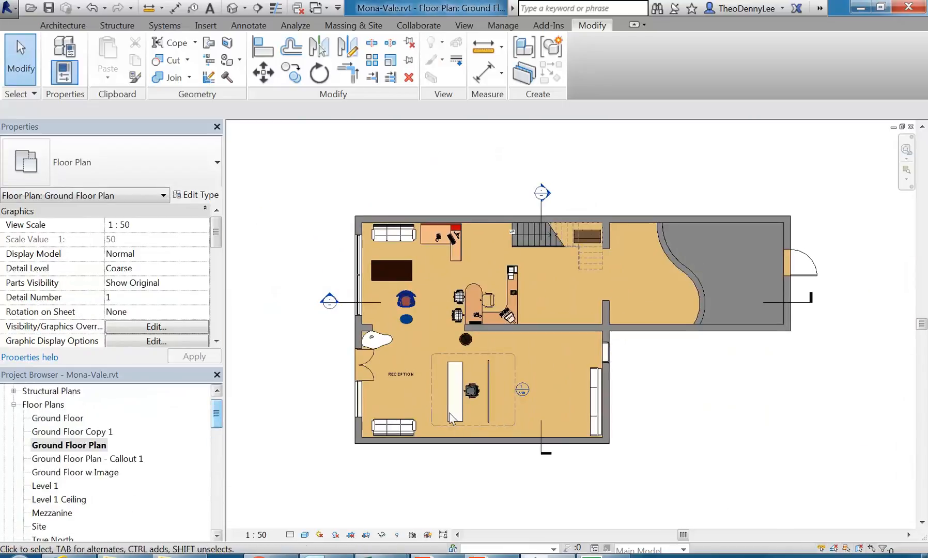
# Copy the horizontal section line slightly upward on the Ground Floor Plan, and delete the copy.
pyautogui.click(349, 302)
pyautogui.click(290, 73)
pyautogui.click(283, 348)
pyautogui.click(284, 325)
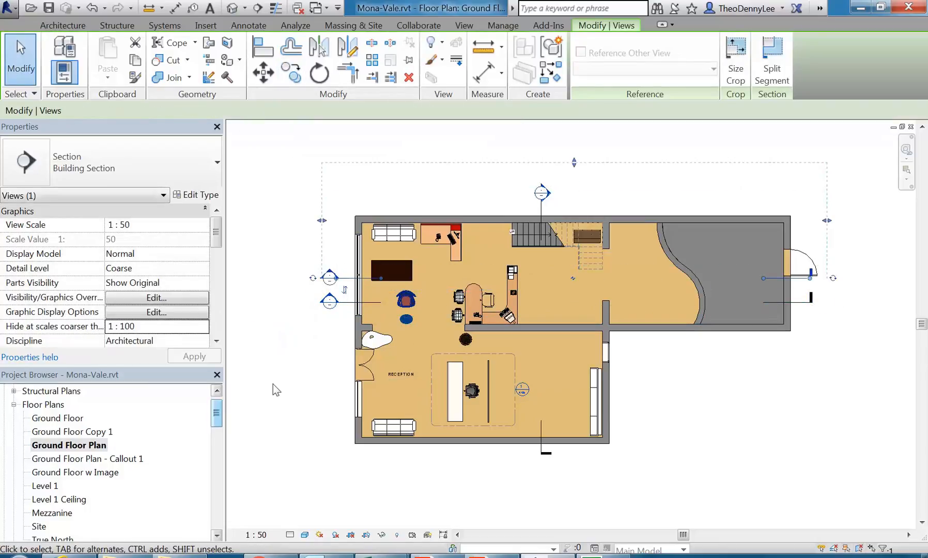
pyautogui.press('Delete')
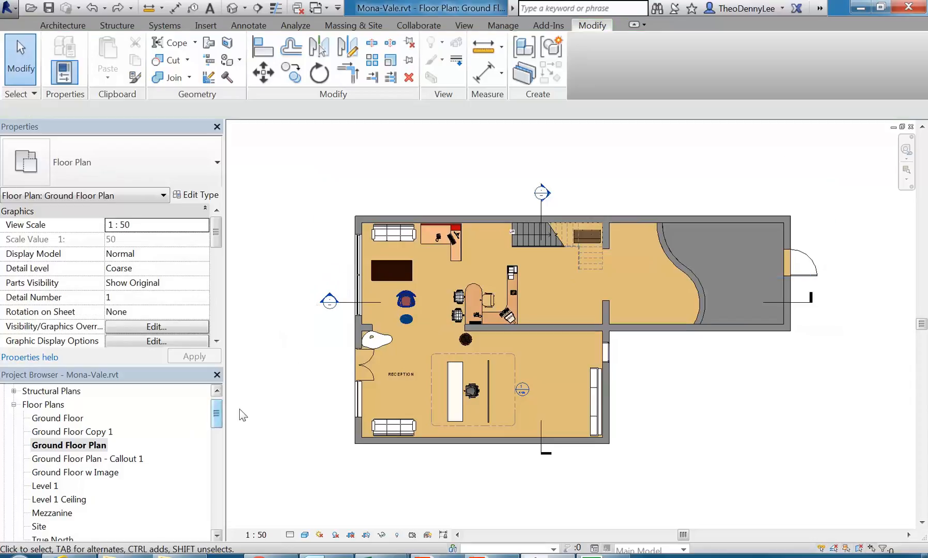
pyautogui.click(328, 306)
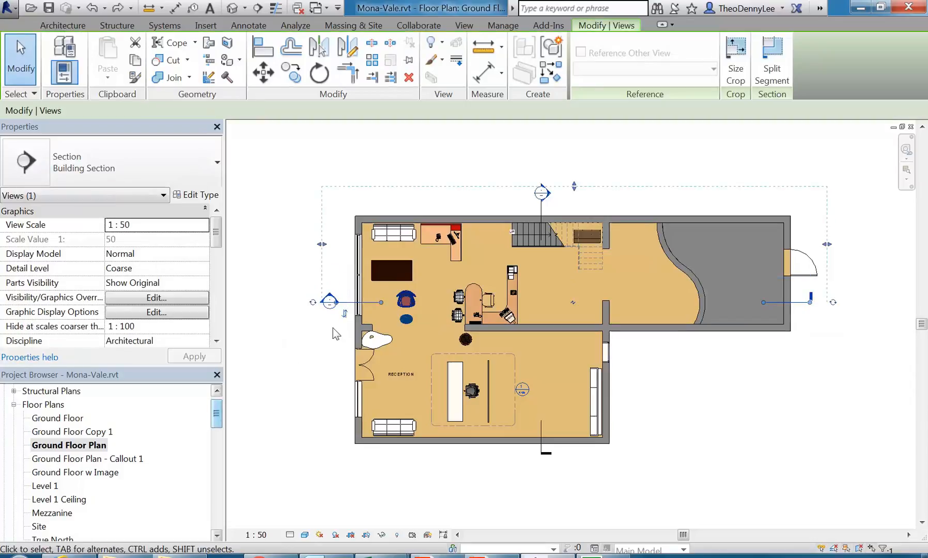
pyautogui.scroll(1, 331, 321)
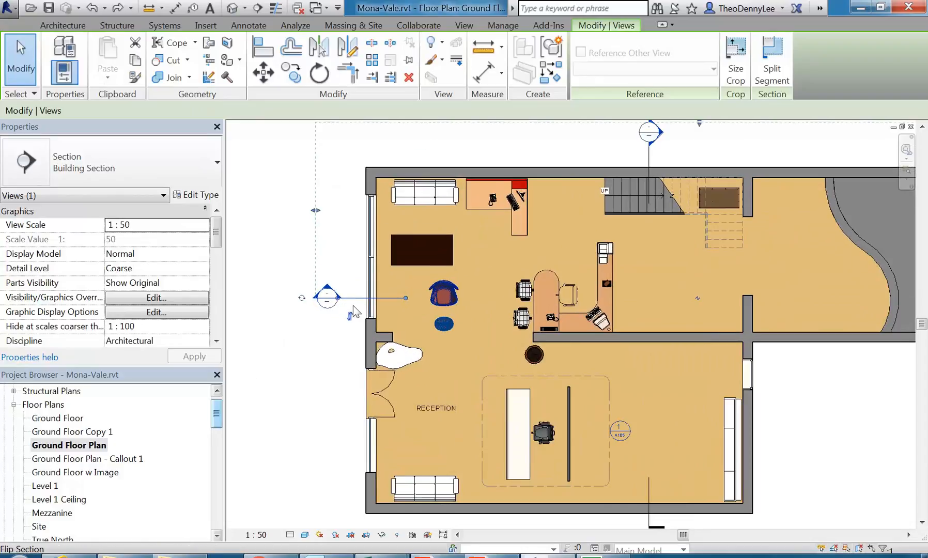
pyautogui.scroll(-1, 332, 315)
pyautogui.moveTo(333, 302); pyautogui.dragTo(316, 298, button='middle')
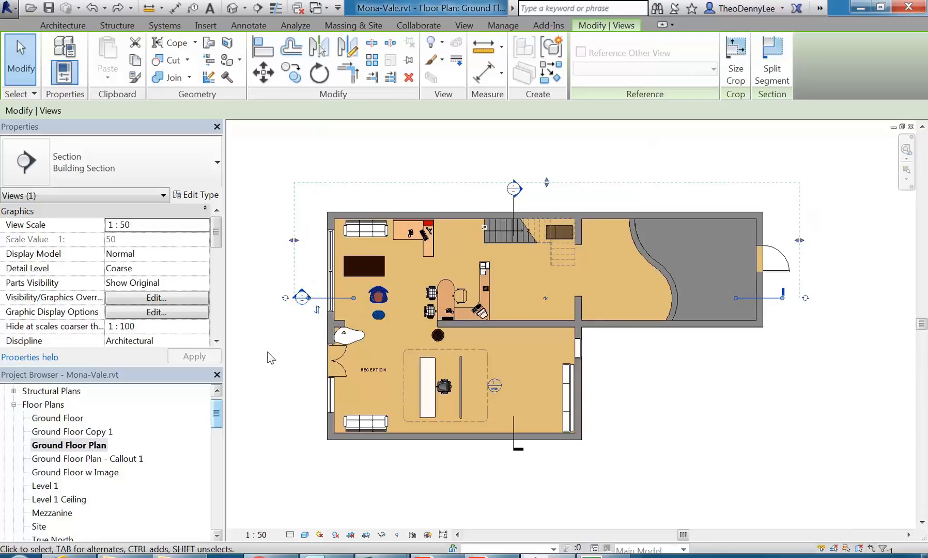
# Open the Section 1 view and hide the whole reference planes category in it.
pyautogui.moveTo(216, 419); pyautogui.dragTo(205, 486)
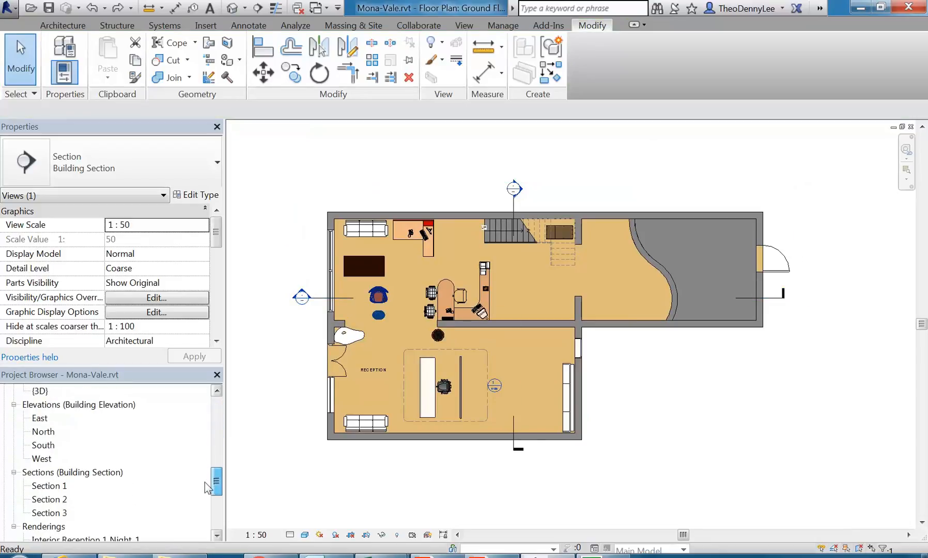
pyautogui.doubleClick(47, 485)
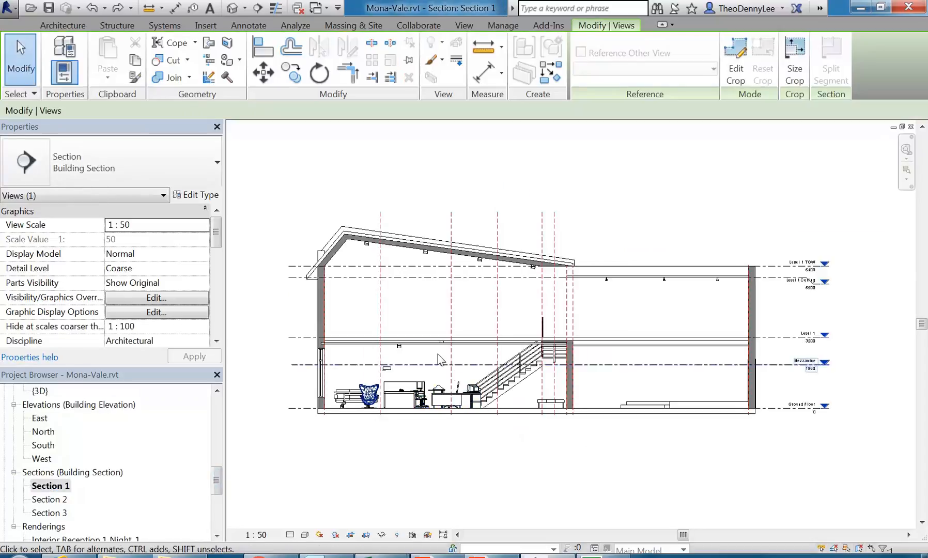
pyautogui.click(353, 301)
pyautogui.scroll(1, 379, 303)
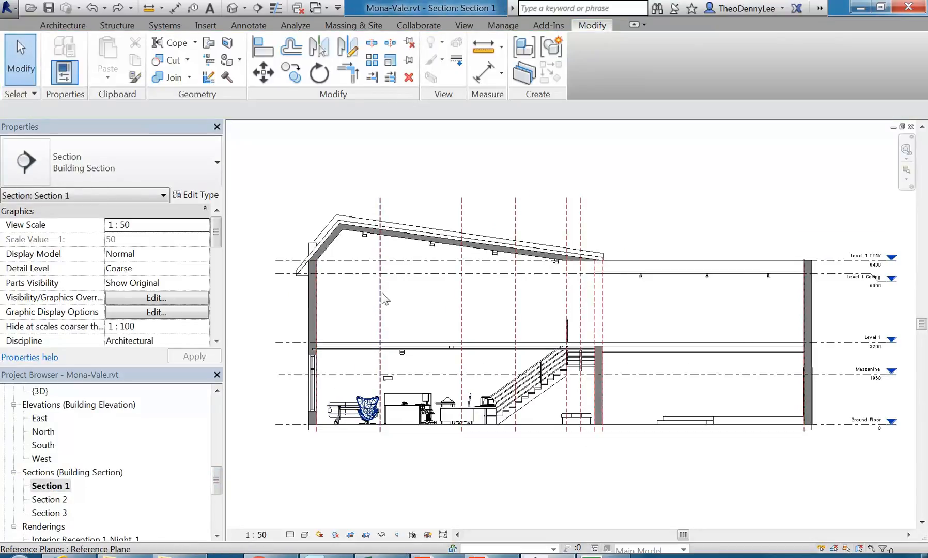
pyautogui.click(381, 293)
pyautogui.press('v')
pyautogui.press('h')
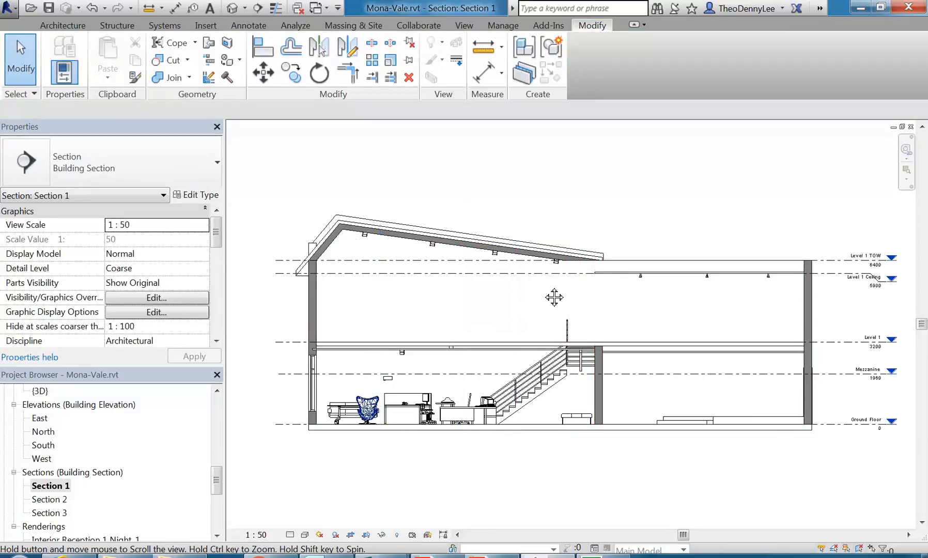
# Hide only the Mezzanine level line in the Section 1 view.
pyautogui.scroll(3, 769, 268)
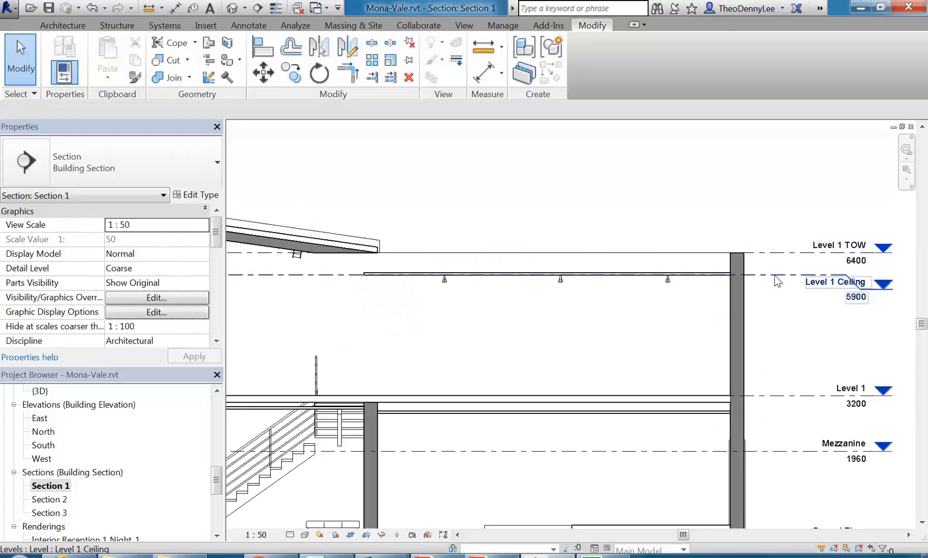
pyautogui.scroll(-2, 771, 269)
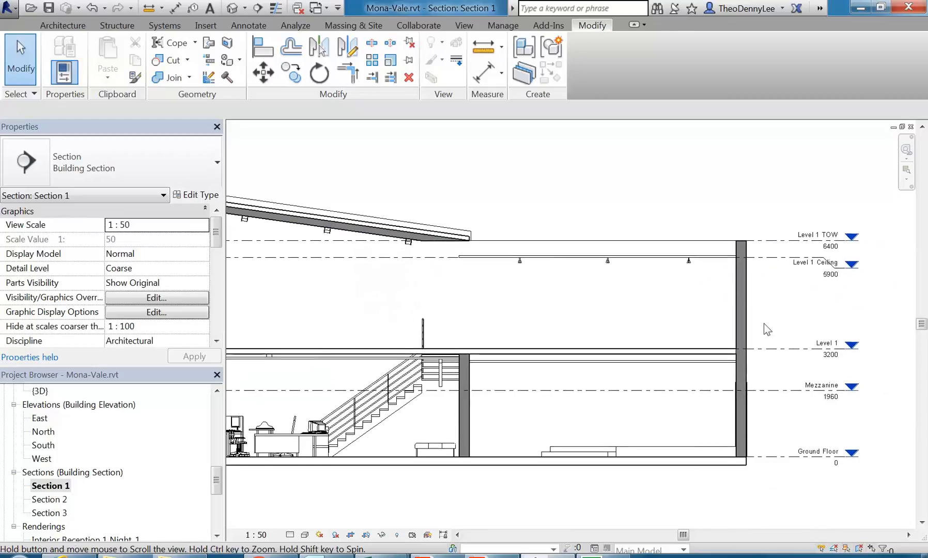
pyautogui.click(774, 391)
pyautogui.rightClick(774, 393)
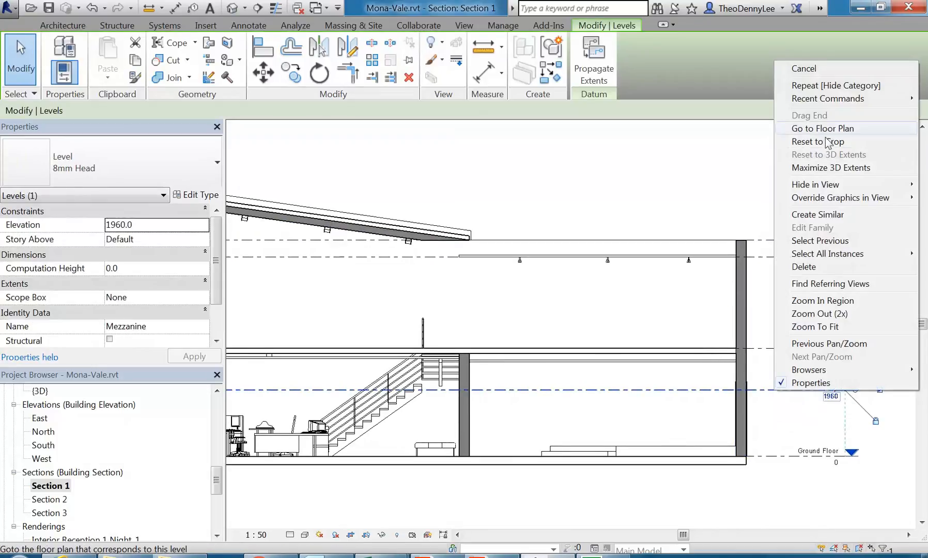
pyautogui.click(703, 185)
# Change the Section 1 view's visual style to a shaded, coloured display.
pyautogui.scroll(-4, 533, 336)
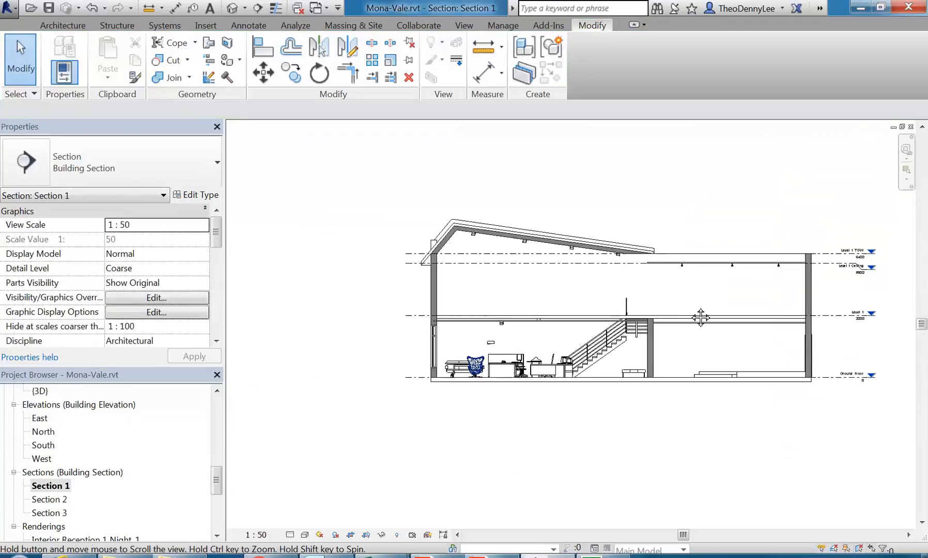
pyautogui.scroll(1, 502, 279)
pyautogui.moveTo(512, 288); pyautogui.dragTo(440, 318, button='middle')
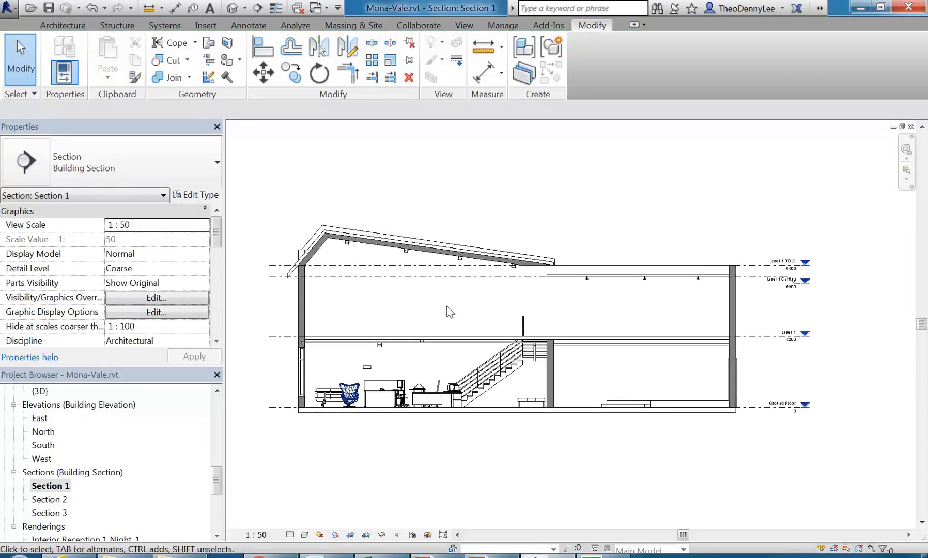
pyautogui.click(305, 535)
pyautogui.click(325, 476)
pyautogui.moveTo(411, 313); pyautogui.dragTo(425, 325, button='middle')
pyautogui.scroll(-1, 436, 315)
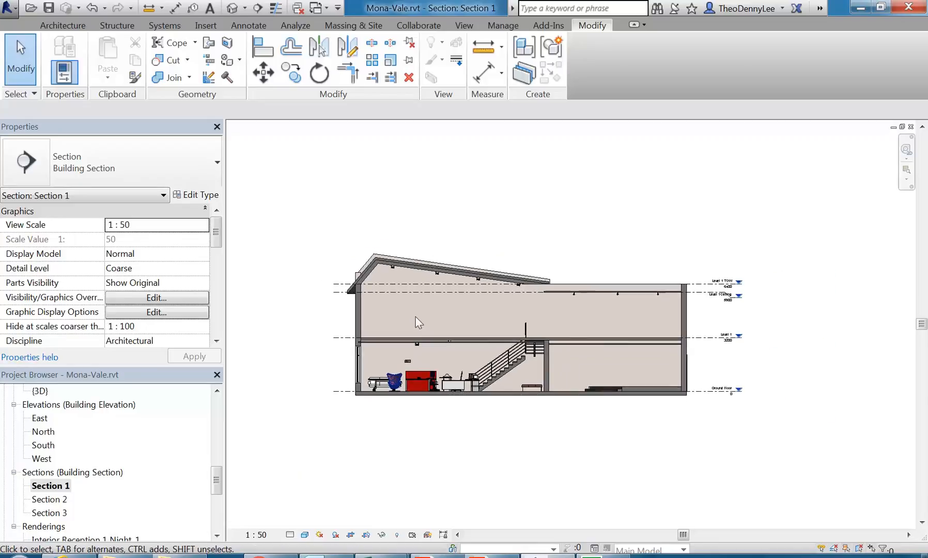
# Shorten the level lines at the end without level heads so they stop closer to the building.
pyautogui.scroll(1, 325, 305)
pyautogui.click(321, 286)
pyautogui.moveTo(333, 311); pyautogui.dragTo(369, 306, button='middle')
pyautogui.moveTo(342, 283)
pyautogui.mouseDown()
pyautogui.moveTo(296, 273)
pyautogui.moveTo(355, 280)
pyautogui.mouseUp()
pyautogui.click(560, 221)
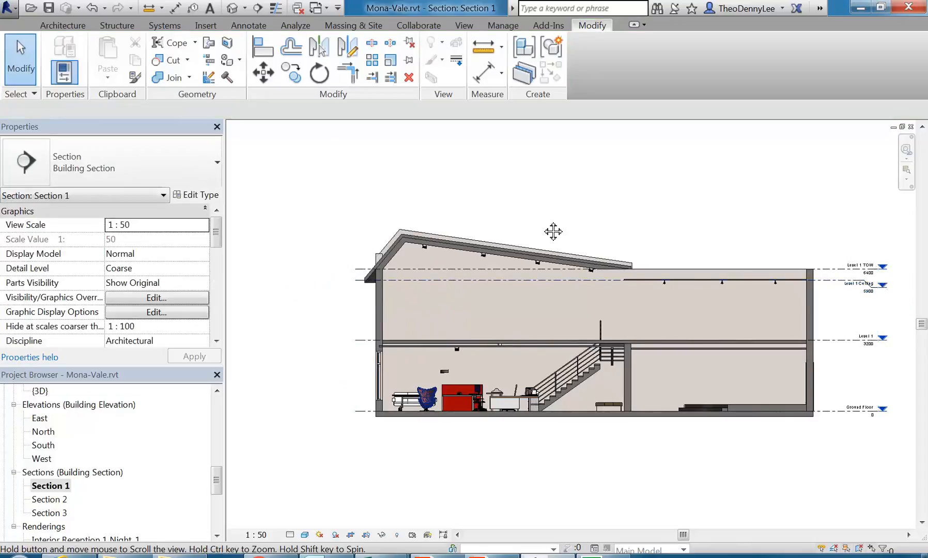
pyautogui.moveTo(560, 220); pyautogui.dragTo(524, 222, button='middle')
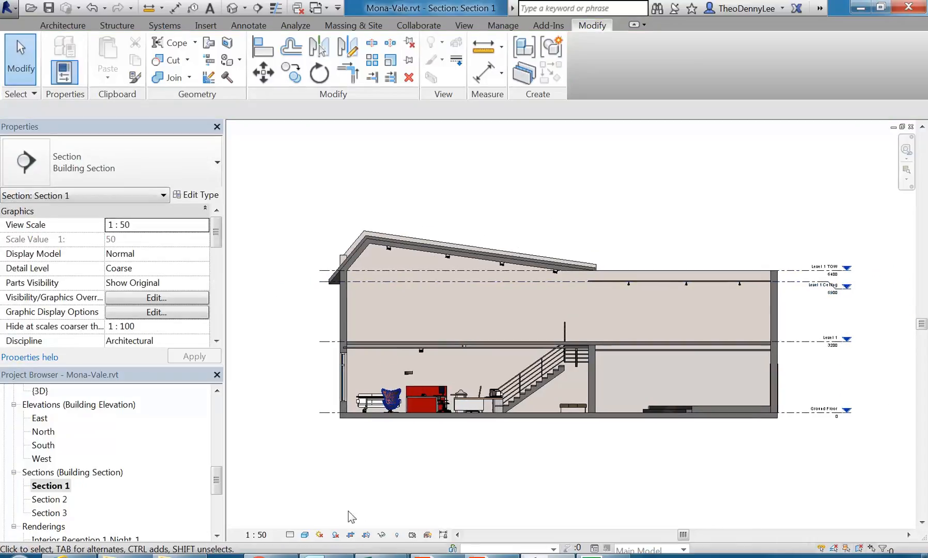
# Extend the left edge of Section 1's crop region slightly outward, with the region displayed only while adjusting it.
pyautogui.click(366, 535)
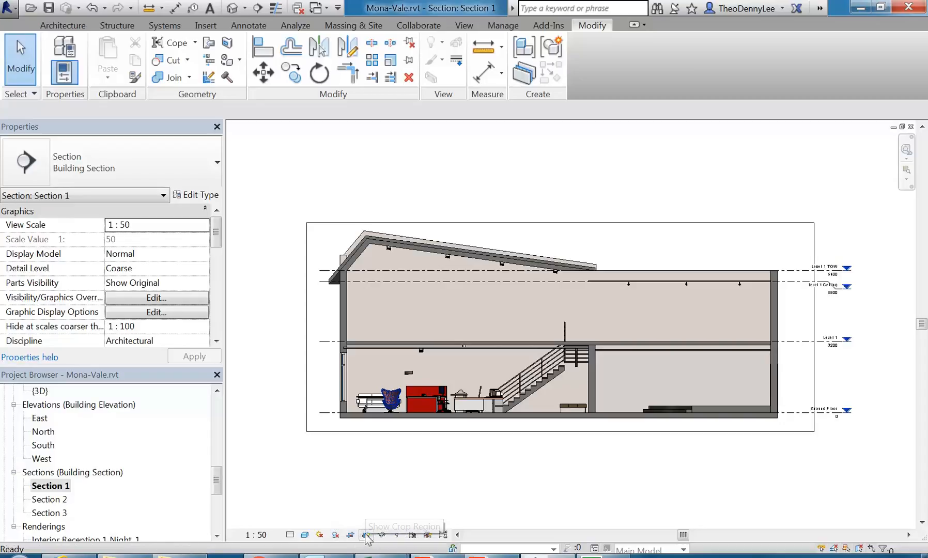
pyautogui.click(366, 535)
pyautogui.click(366, 535)
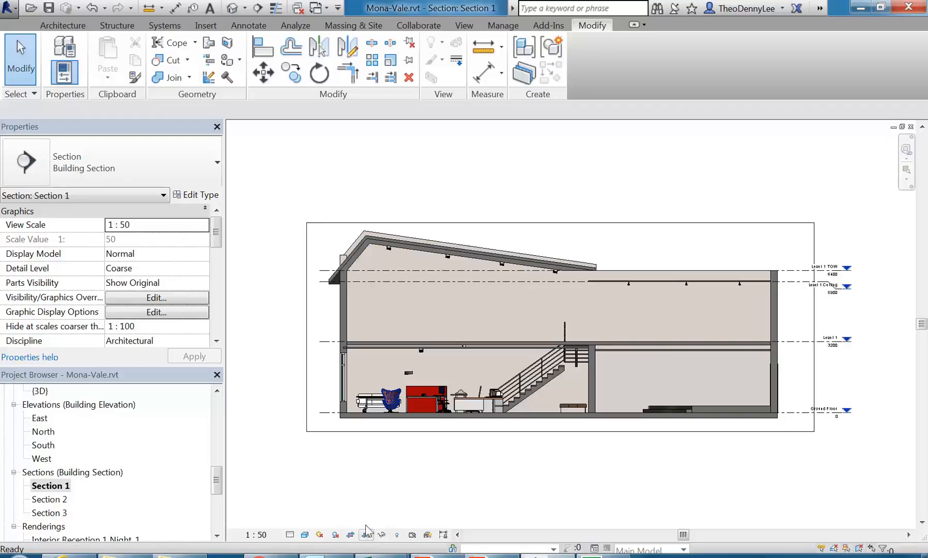
pyautogui.click(390, 432)
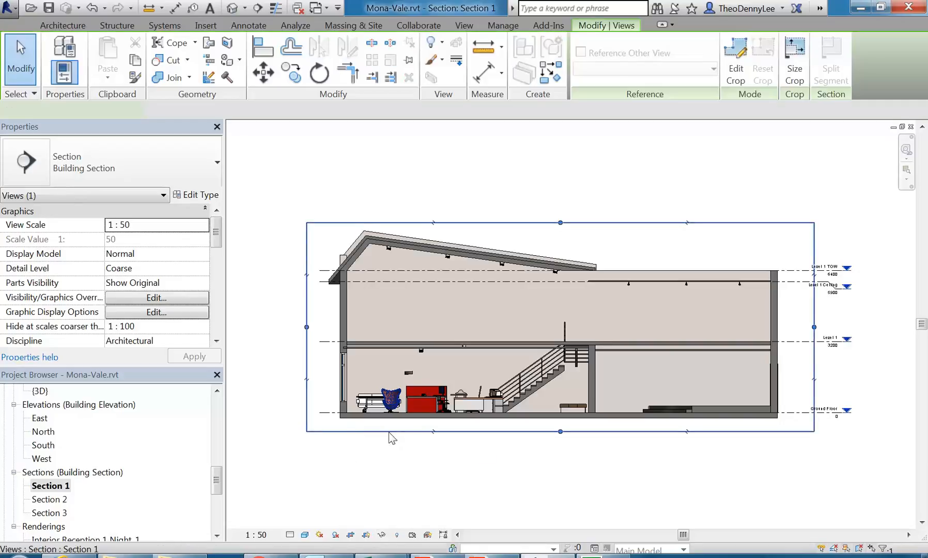
pyautogui.moveTo(306, 327)
pyautogui.mouseDown()
pyautogui.moveTo(359, 321)
pyautogui.moveTo(305, 328)
pyautogui.mouseUp()
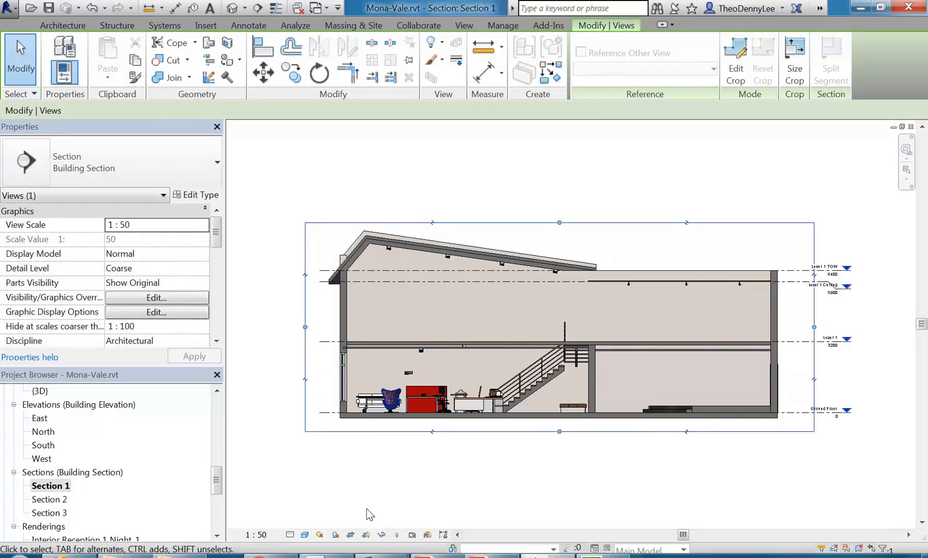
pyautogui.click(367, 536)
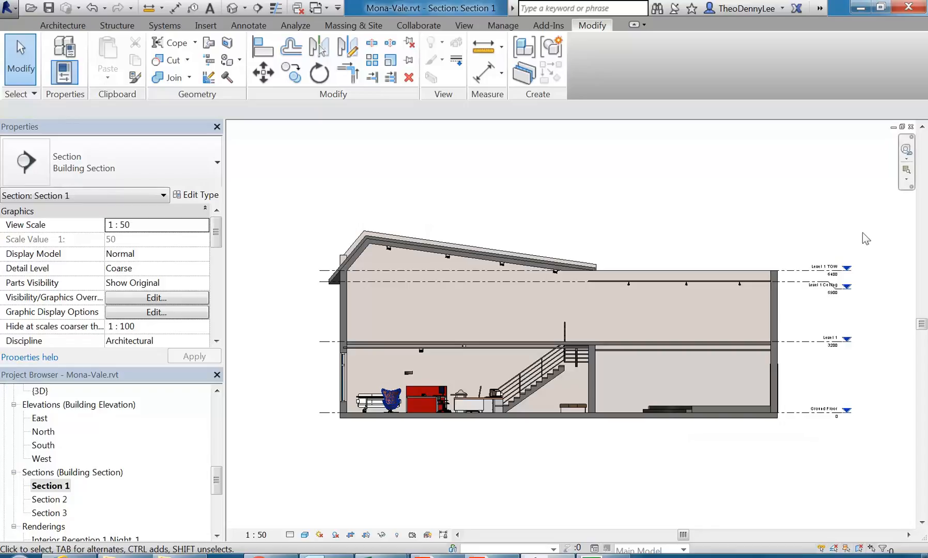
# Pull the level heads in closer to the building's right-hand wall.
pyautogui.click(826, 283)
pyautogui.scroll(2, 828, 285)
pyautogui.moveTo(826, 282)
pyautogui.mouseDown()
pyautogui.moveTo(800, 282)
pyautogui.moveTo(827, 267)
pyautogui.moveTo(819, 267)
pyautogui.mouseUp()
pyautogui.click(782, 274)
pyautogui.click(802, 267)
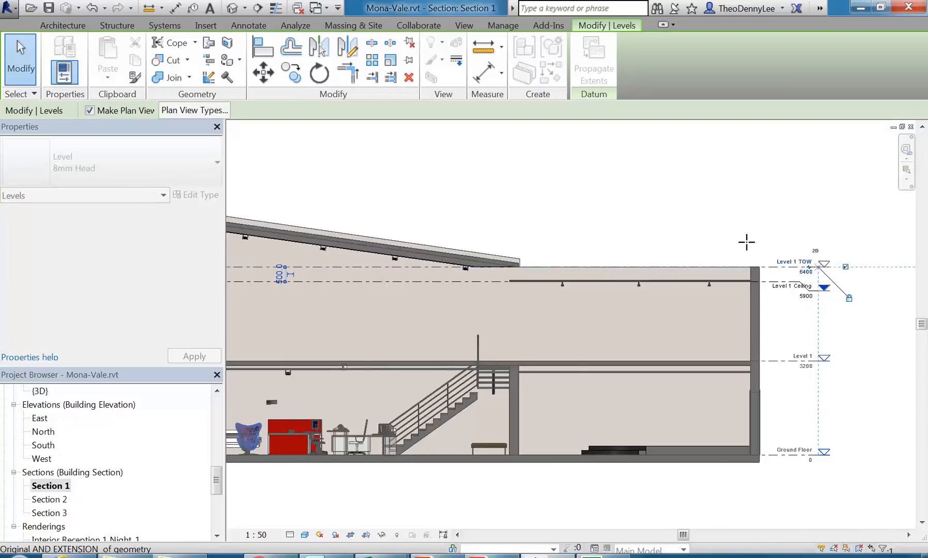
pyautogui.click(623, 179)
pyautogui.scroll(-3, 622, 179)
pyautogui.moveTo(634, 186); pyautogui.dragTo(615, 240, button='middle')
pyautogui.scroll(1, 589, 243)
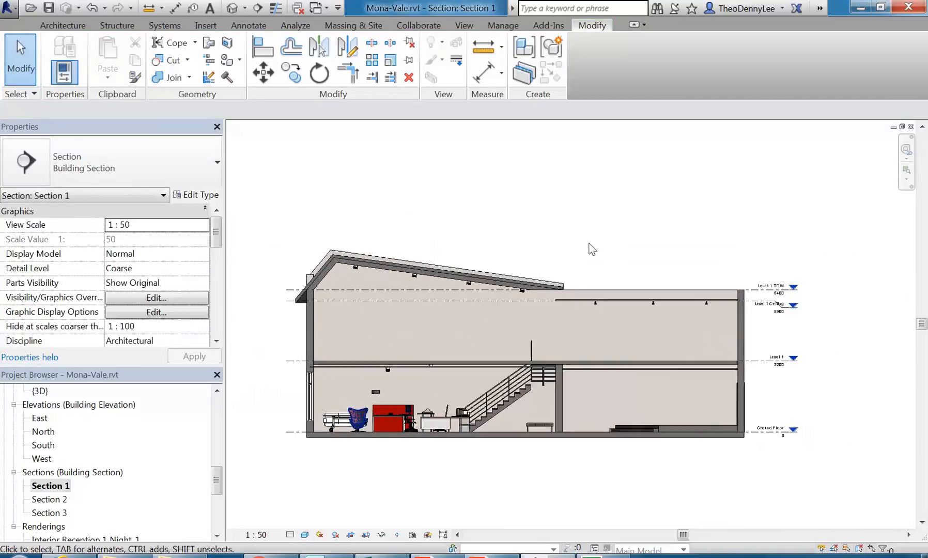
# Preview shadows in the Section 1 view and turn them off again.
pyautogui.scroll(1, 410, 327)
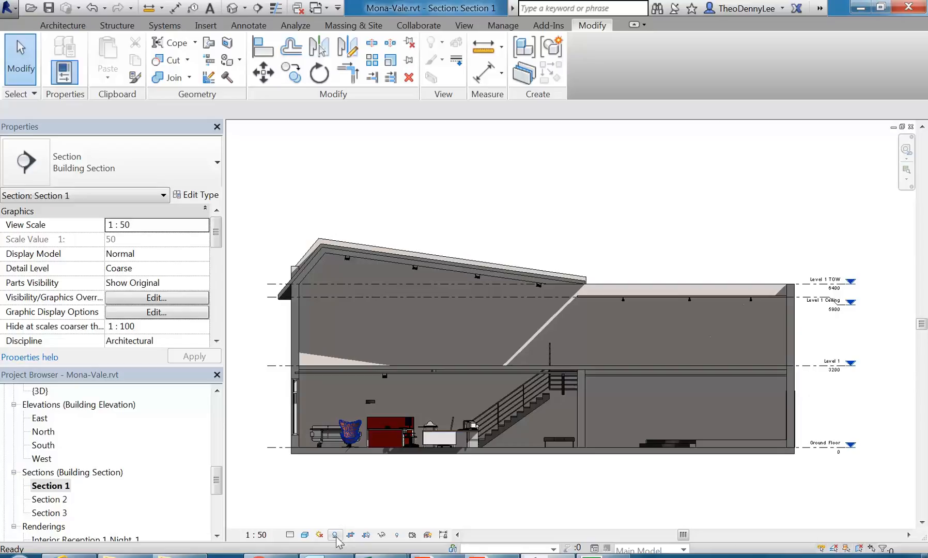
pyautogui.click(335, 535)
pyautogui.click(335, 535)
pyautogui.click(335, 535)
pyautogui.moveTo(445, 197); pyautogui.dragTo(458, 195, button='middle')
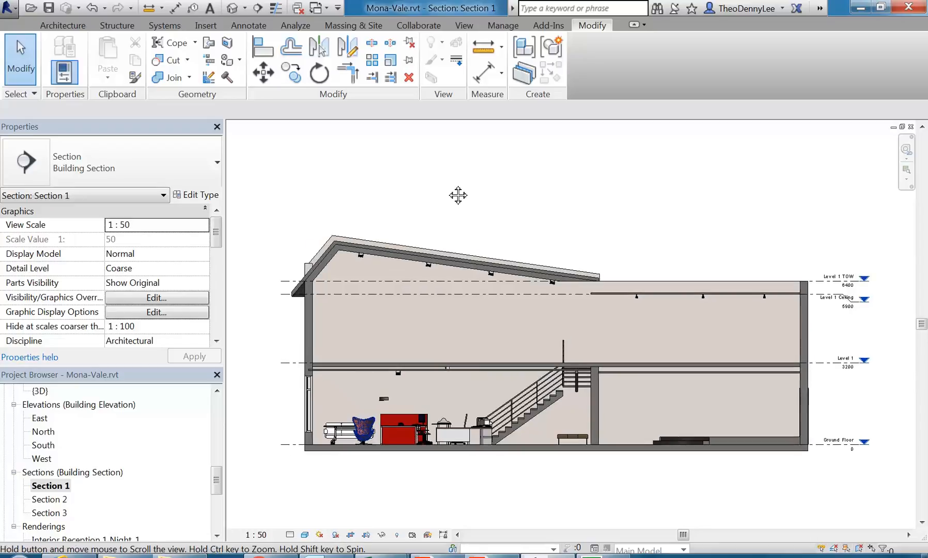
# Open the Ground Floor Plan view, preview shadows in it and turn them off again.
pyautogui.moveTo(217, 486); pyautogui.dragTo(218, 413)
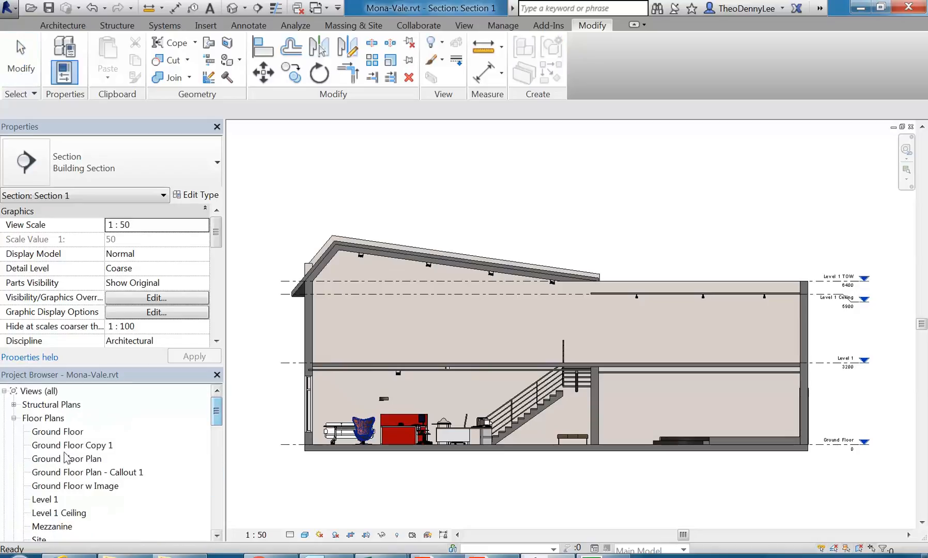
pyautogui.doubleClick(64, 458)
pyautogui.click(336, 535)
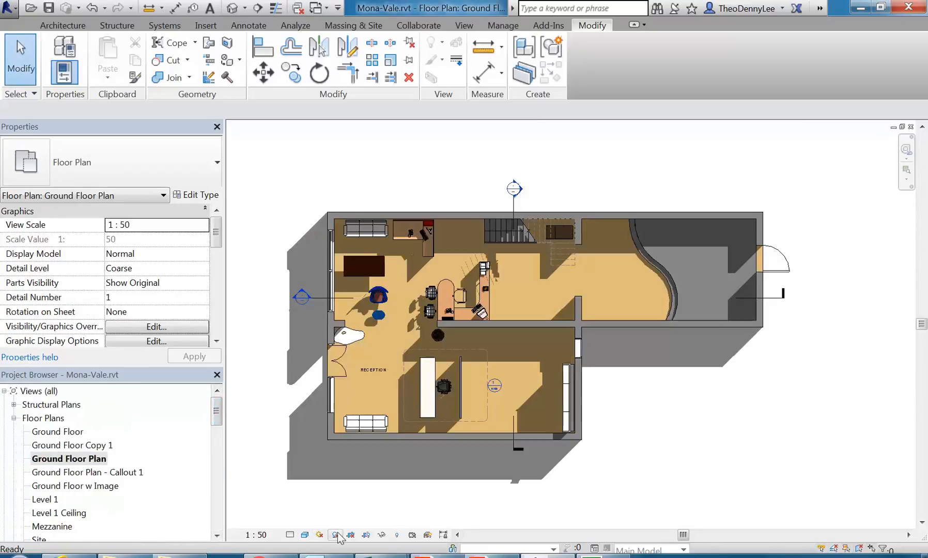
pyautogui.click(335, 535)
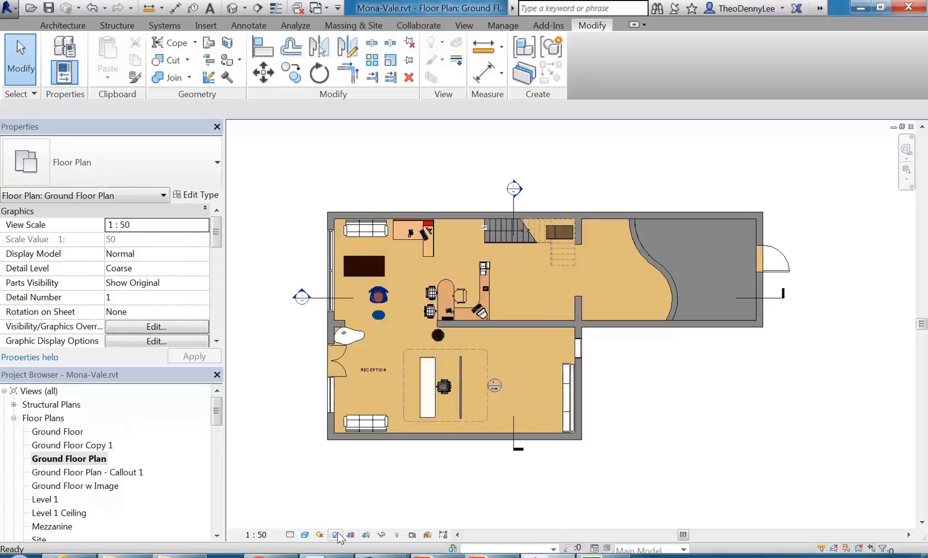
# Open sheet A102 and place the Section 1 view in the upper part of its drawing area.
pyautogui.moveTo(217, 410); pyautogui.dragTo(216, 482)
pyautogui.doubleClick(85, 502)
pyautogui.click(49, 486)
pyautogui.moveTo(467, 292); pyautogui.dragTo(524, 251)
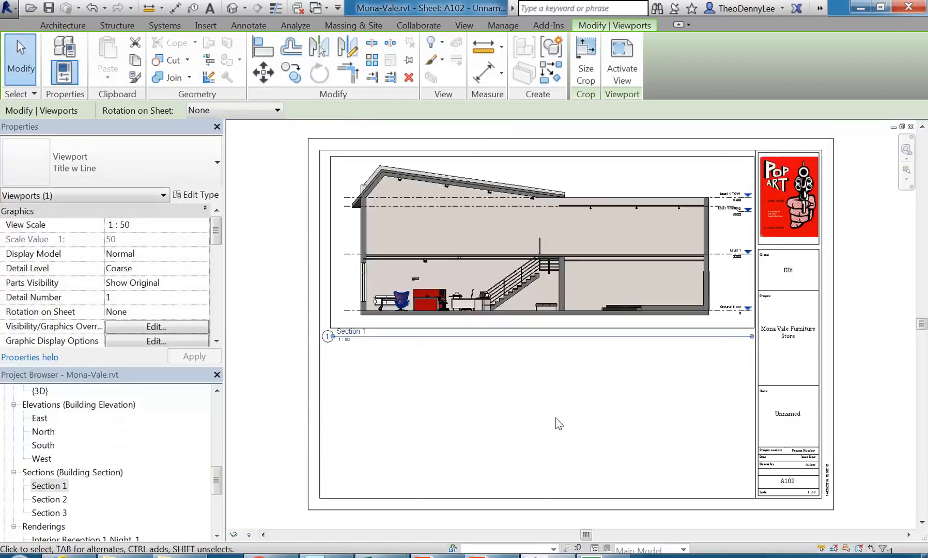
# Move the Section 1 viewport down to about the middle of the sheet's drawing area.
pyautogui.moveTo(533, 244); pyautogui.dragTo(530, 341)
pyautogui.click(517, 213)
pyautogui.scroll(2, 514, 195)
pyautogui.scroll(-1, 518, 200)
pyautogui.click(501, 371)
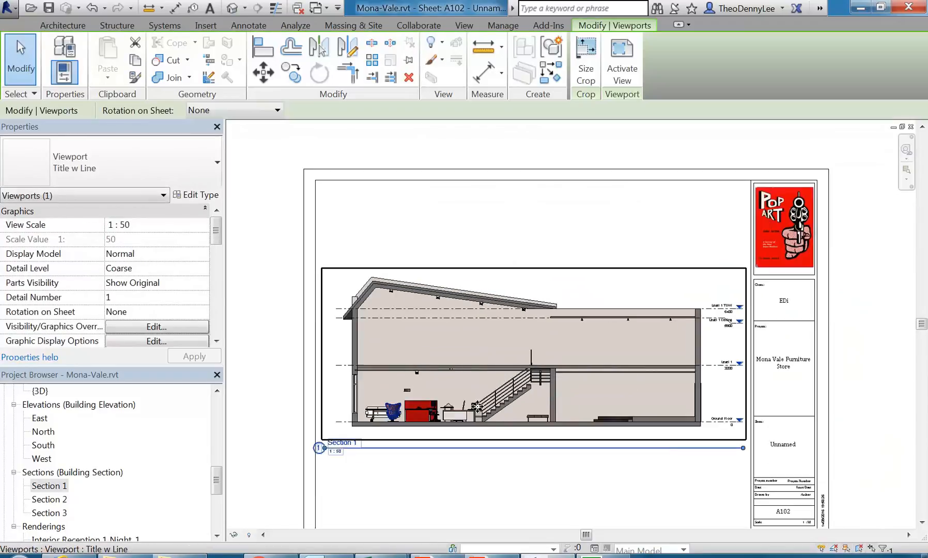
pyautogui.moveTo(485, 369); pyautogui.dragTo(483, 265, button='middle')
pyautogui.click(464, 342)
pyautogui.click(468, 345)
pyautogui.moveTo(468, 345); pyautogui.dragTo(471, 345)
pyautogui.moveTo(509, 213); pyautogui.dragTo(510, 274, button='middle')
pyautogui.click(486, 215)
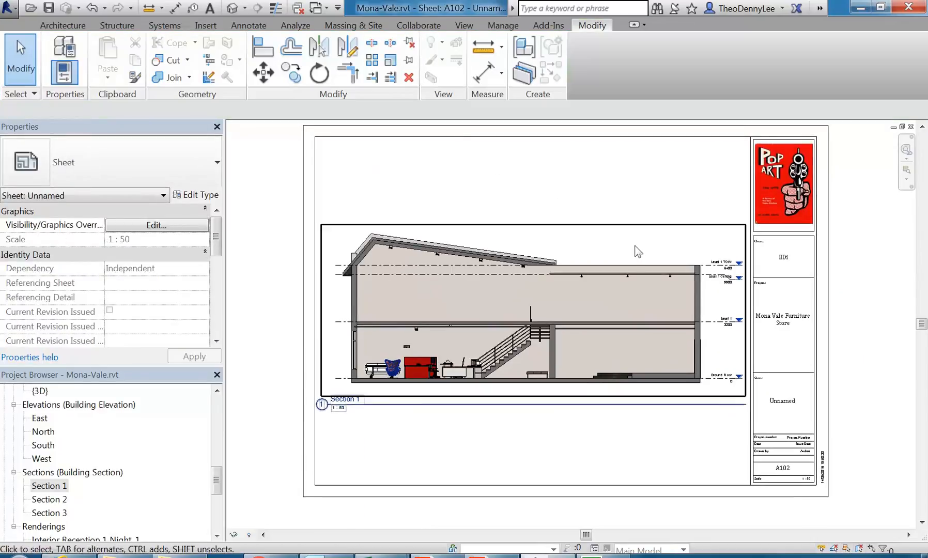
pyautogui.moveTo(479, 432); pyautogui.dragTo(486, 436, button='middle')
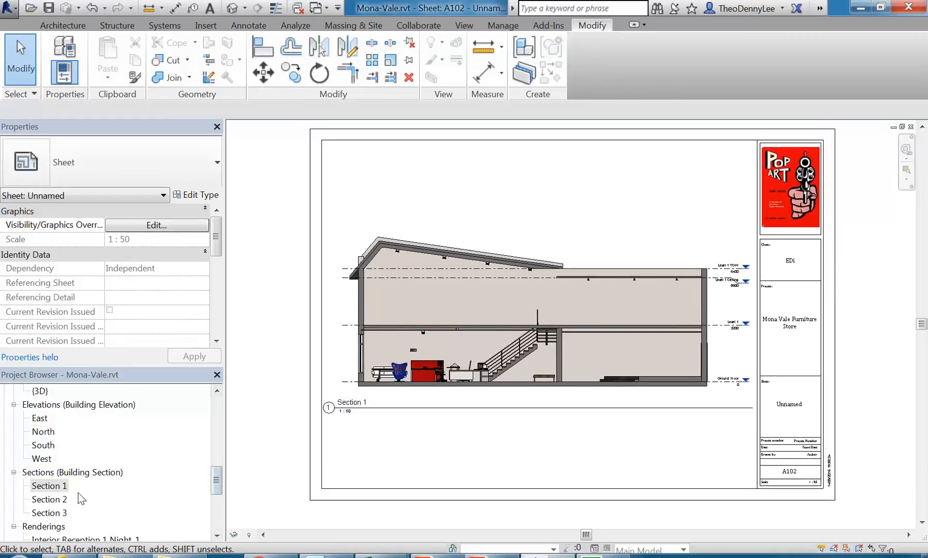
# Open the Section 1 view and examine the staircase and its pipe railing up close.
pyautogui.doubleClick(48, 486)
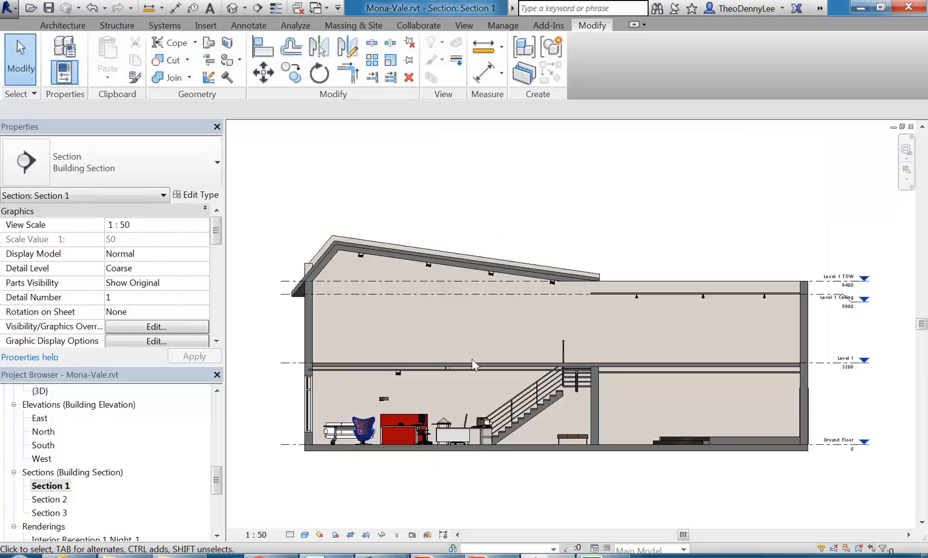
pyautogui.scroll(5, 432, 360)
pyautogui.scroll(-3, 443, 315)
pyautogui.scroll(-1, 413, 295)
pyautogui.scroll(3, 531, 302)
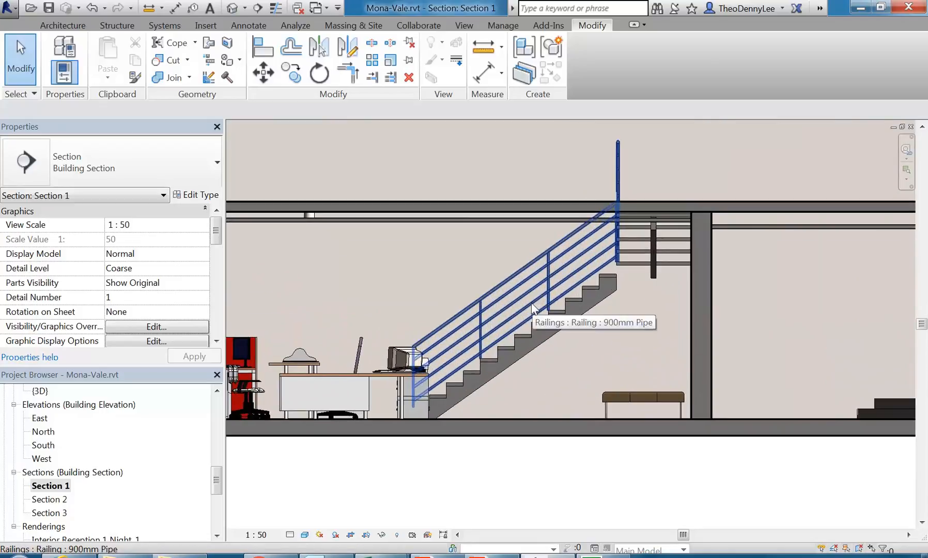
# Create a rectangular callout in Section 1 around the platform, its steps and the adjoining end wall at ground floor level.
pyautogui.moveTo(606, 295); pyautogui.dragTo(568, 321, button='middle')
pyautogui.scroll(4, 549, 381)
pyautogui.scroll(-2, 496, 243)
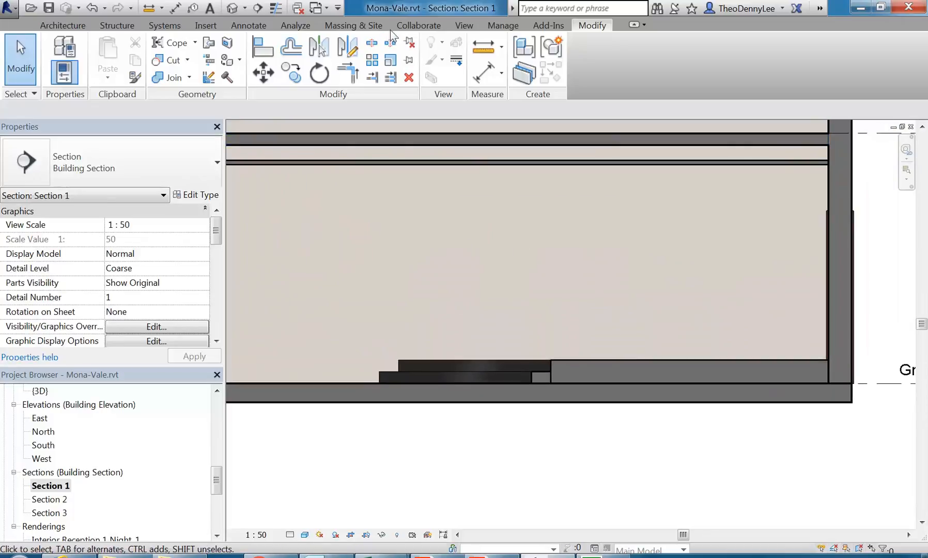
pyautogui.click(473, 27)
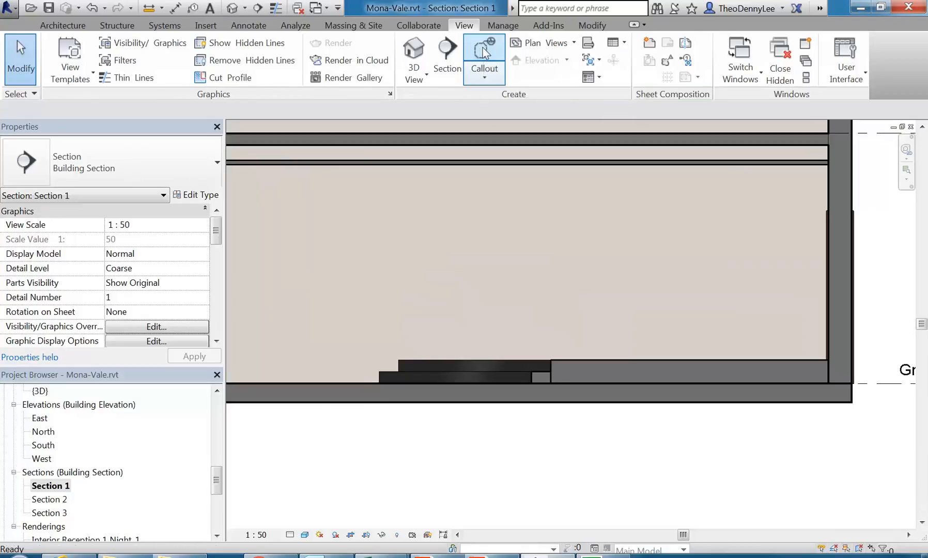
pyautogui.click(480, 48)
pyautogui.click(350, 435)
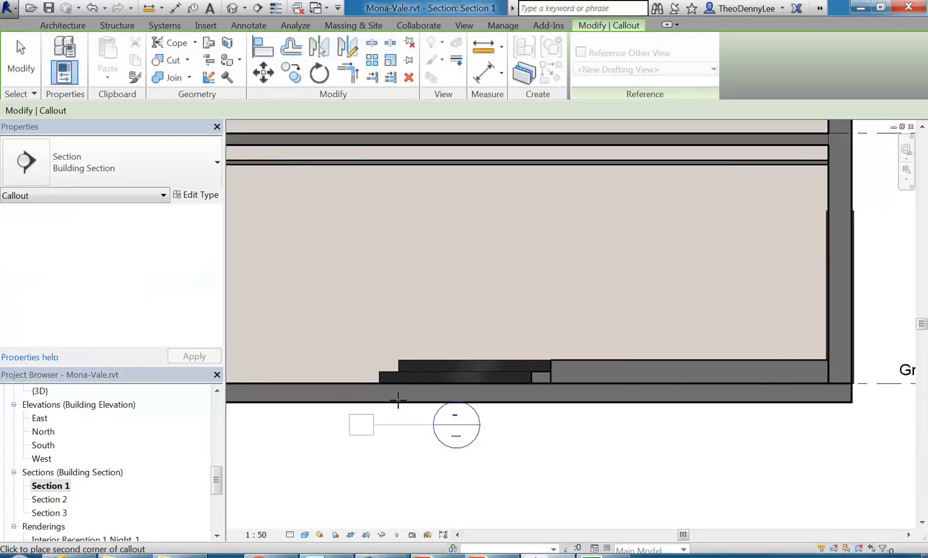
pyautogui.click(876, 288)
pyautogui.press('Escape')
# Move the callout's reference bubble up so it clears the Ground Floor level label.
pyautogui.scroll(-3, 566, 223)
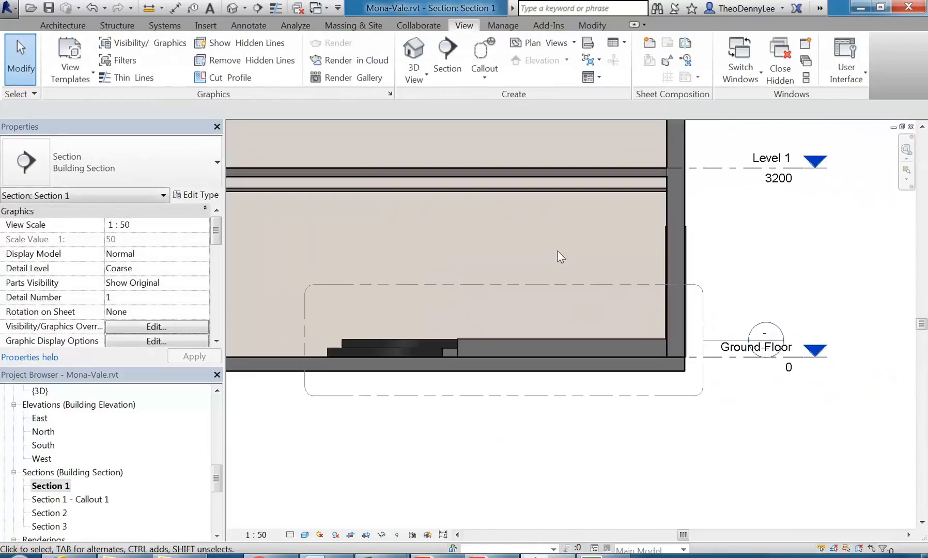
pyautogui.scroll(3, 718, 295)
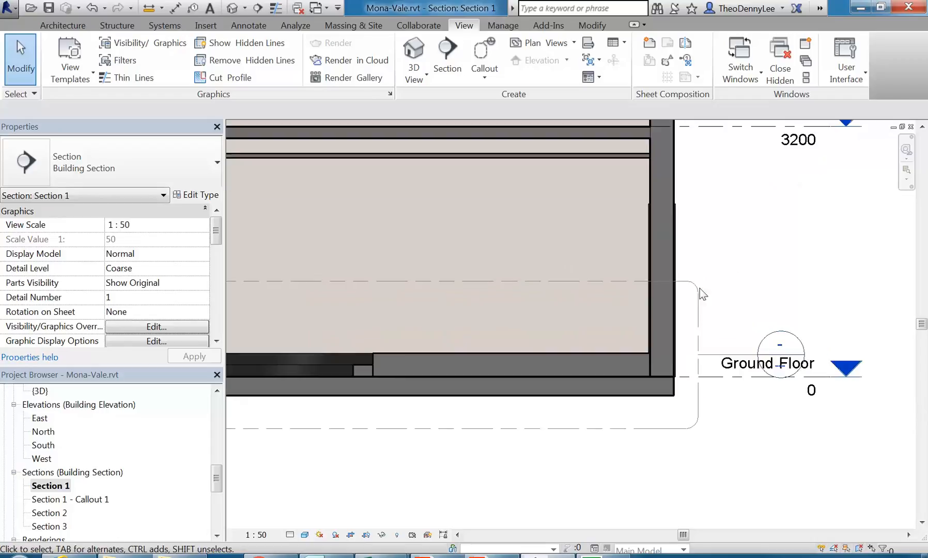
pyautogui.scroll(1, 606, 276)
pyautogui.click(639, 336)
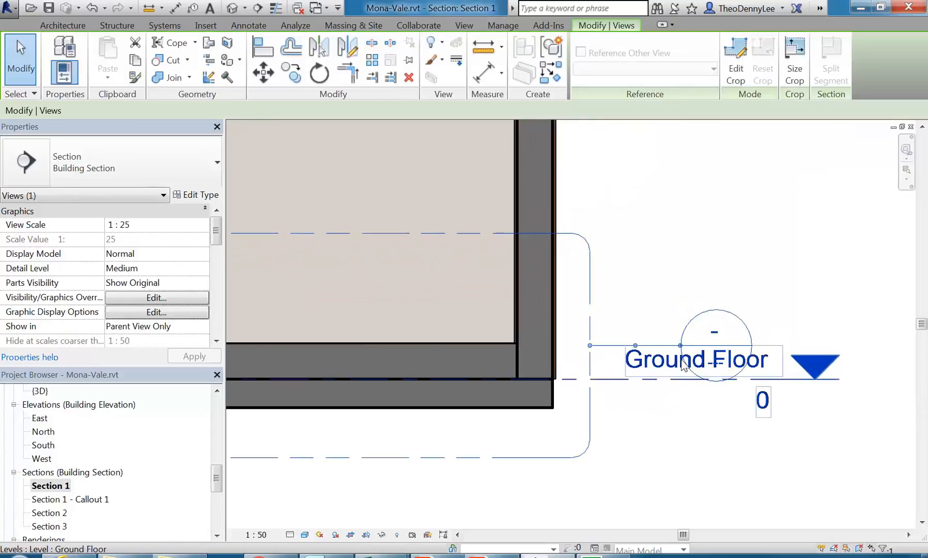
pyautogui.moveTo(683, 354); pyautogui.dragTo(681, 309)
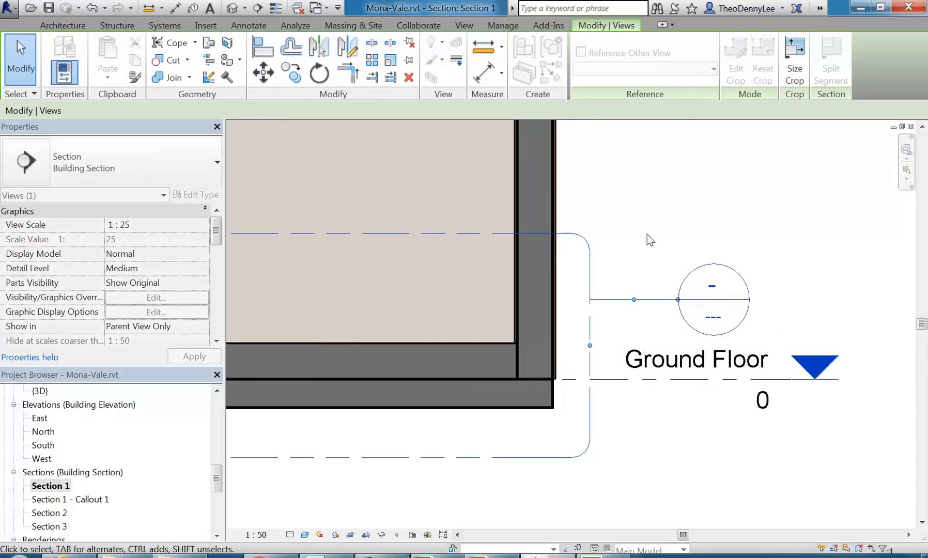
pyautogui.click(647, 234)
pyautogui.scroll(-5, 647, 238)
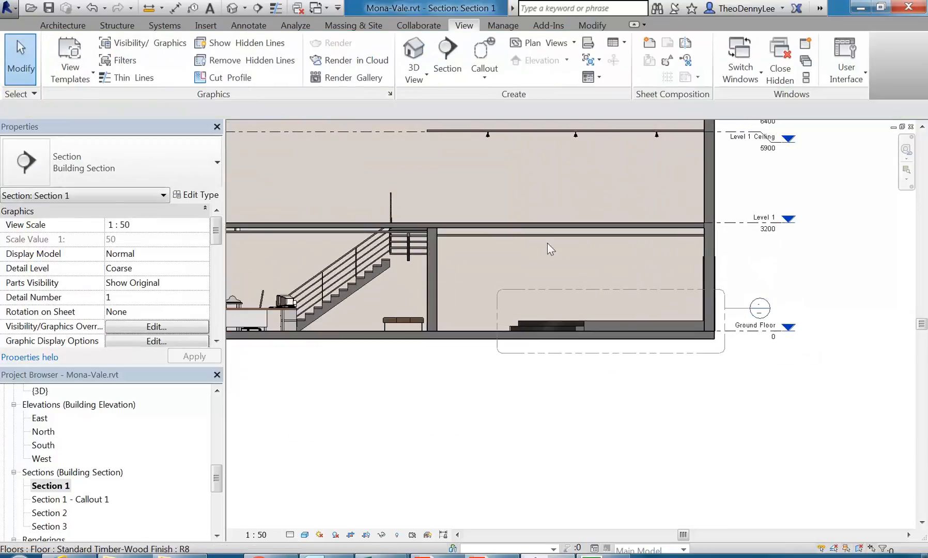
# Open sheet A105 and place the Section 1 - Callout 1 view below the Ground Floor Plan callout.
pyautogui.click(55, 500)
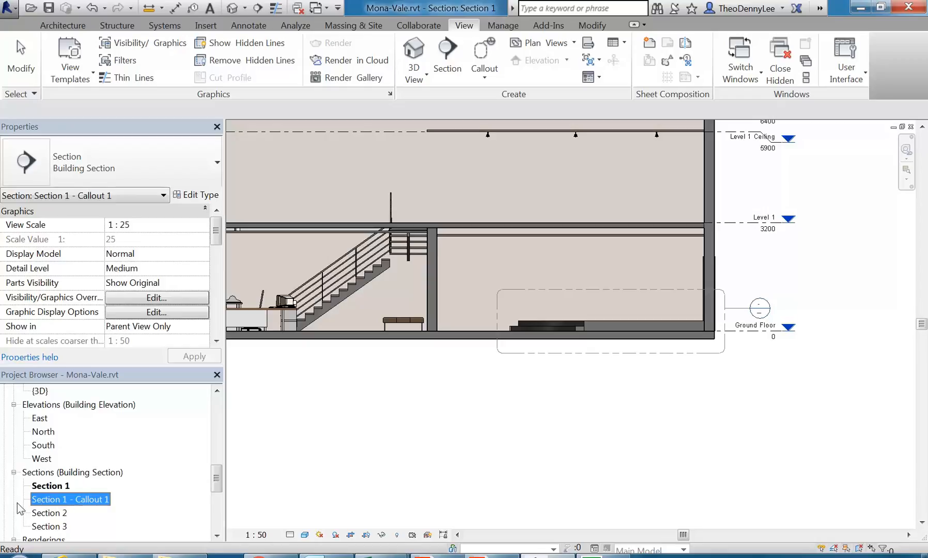
pyautogui.moveTo(218, 485); pyautogui.dragTo(192, 495)
pyautogui.doubleClick(65, 500)
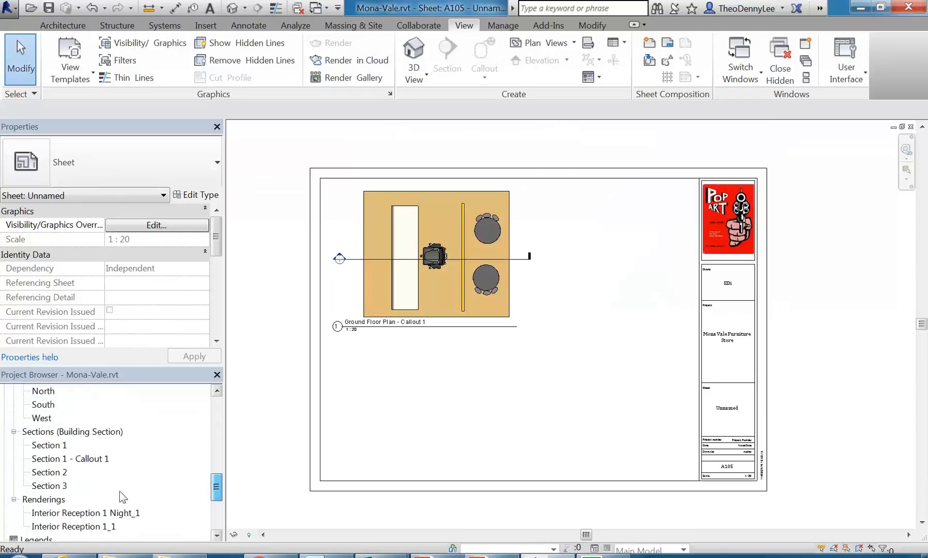
pyautogui.click(78, 458)
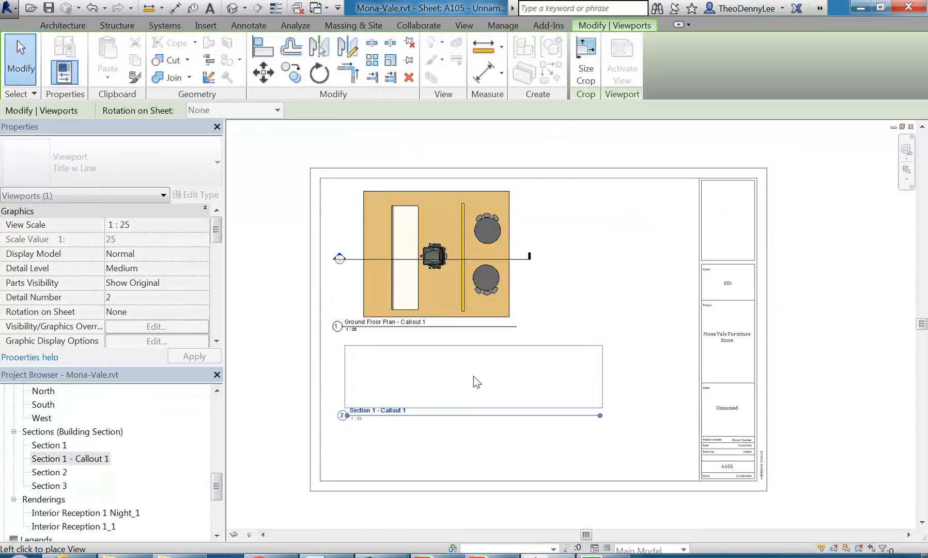
pyautogui.click(473, 375)
pyautogui.click(473, 444)
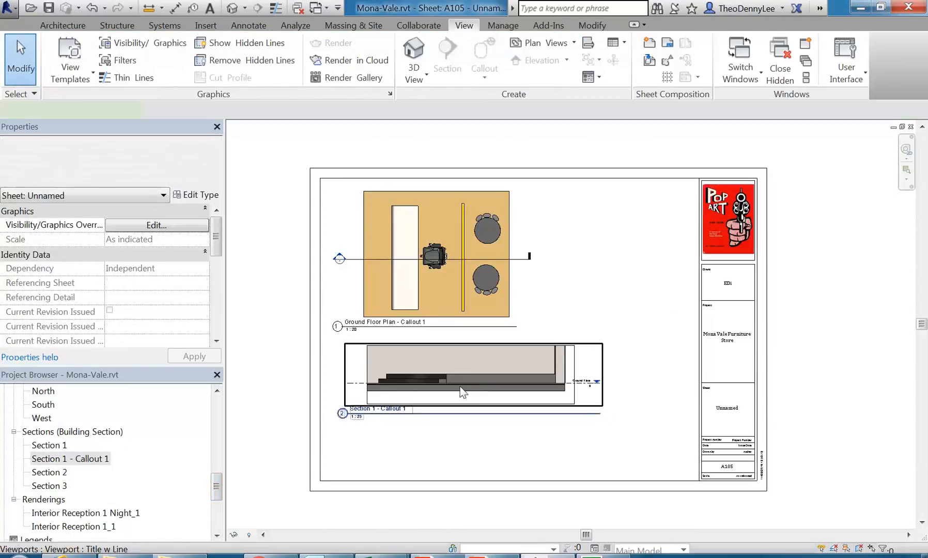
pyautogui.click(425, 362)
pyautogui.scroll(2, 424, 362)
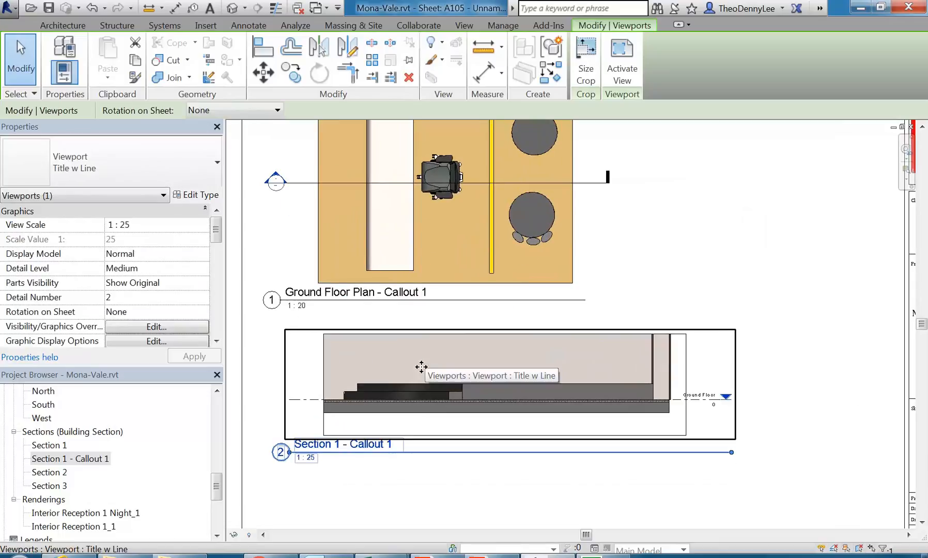
# Open the Section 1 - Callout 1 view and set it to Fine detail and Hidden Line style, with its crop region hidden.
pyautogui.doubleClick(64, 458)
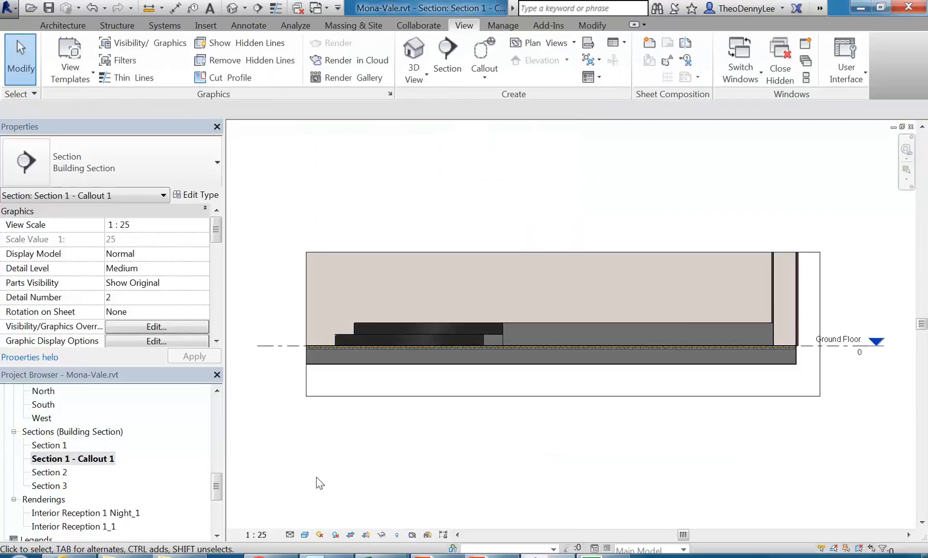
pyautogui.click(289, 535)
pyautogui.click(293, 520)
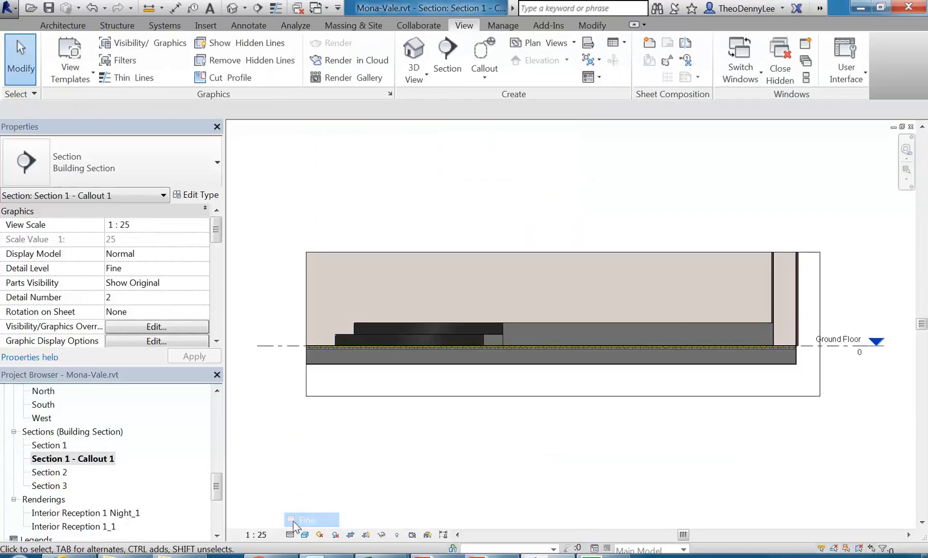
pyautogui.click(305, 534)
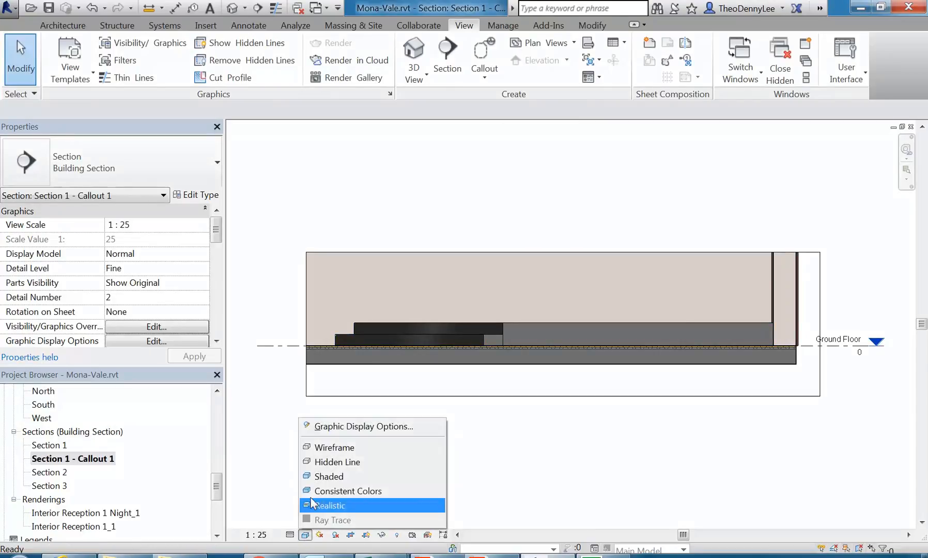
pyautogui.click(331, 461)
pyautogui.click(366, 535)
# Examine the platform, its lower step and the floor layers beneath them up close.
pyautogui.scroll(5, 341, 349)
pyautogui.scroll(-1, 434, 349)
pyautogui.moveTo(443, 348); pyautogui.dragTo(330, 332, button='middle')
pyautogui.moveTo(605, 310); pyautogui.dragTo(445, 355, button='middle')
pyautogui.scroll(4, 439, 343)
pyautogui.scroll(1, 368, 334)
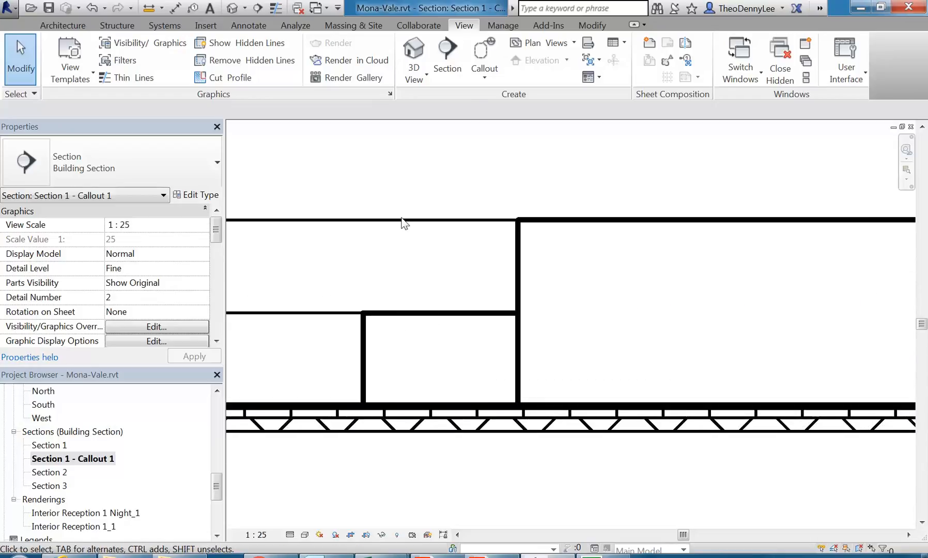
pyautogui.moveTo(404, 193); pyautogui.dragTo(336, 177, button='middle')
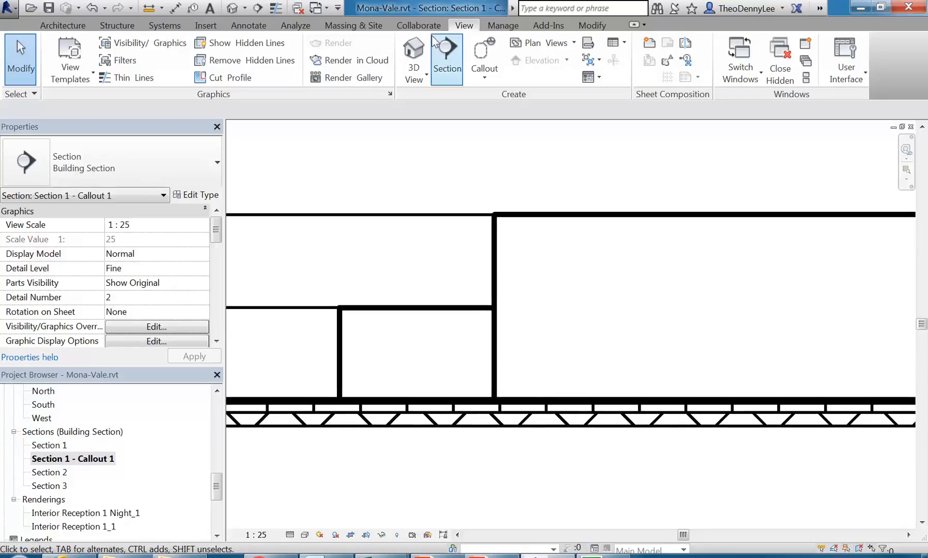
# Draw Medium Lines detail lines inside the lower step, about 120 mm up from the floor and 225 mm across to the platform face.
pyautogui.click(237, 27)
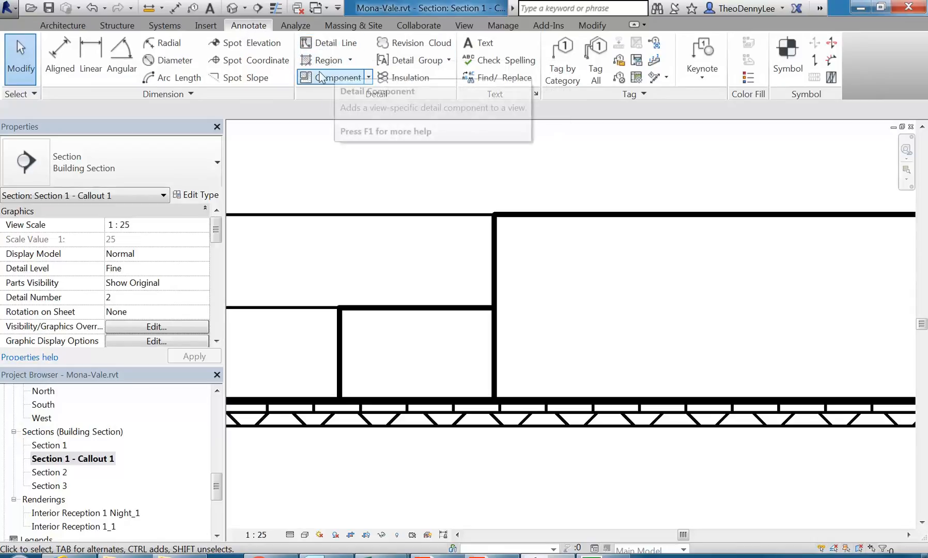
pyautogui.click(322, 42)
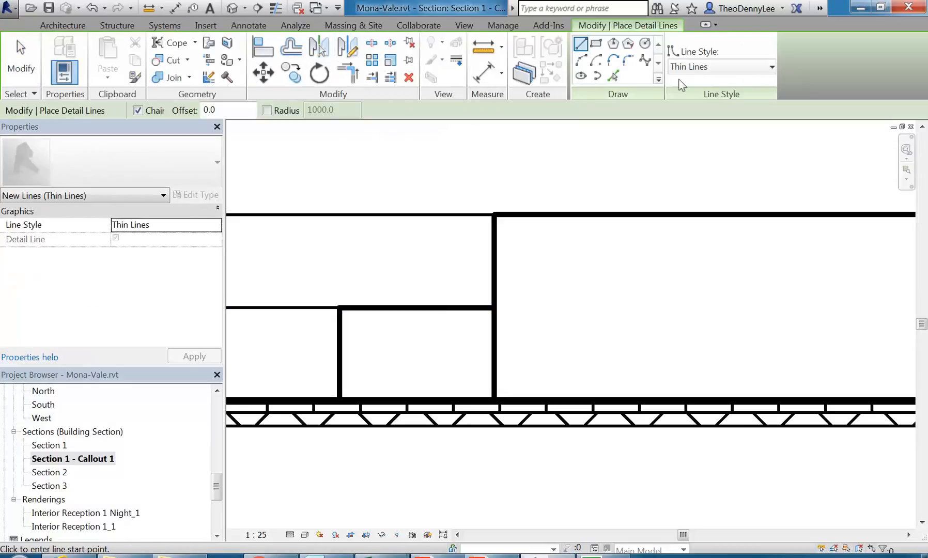
pyautogui.click(722, 64)
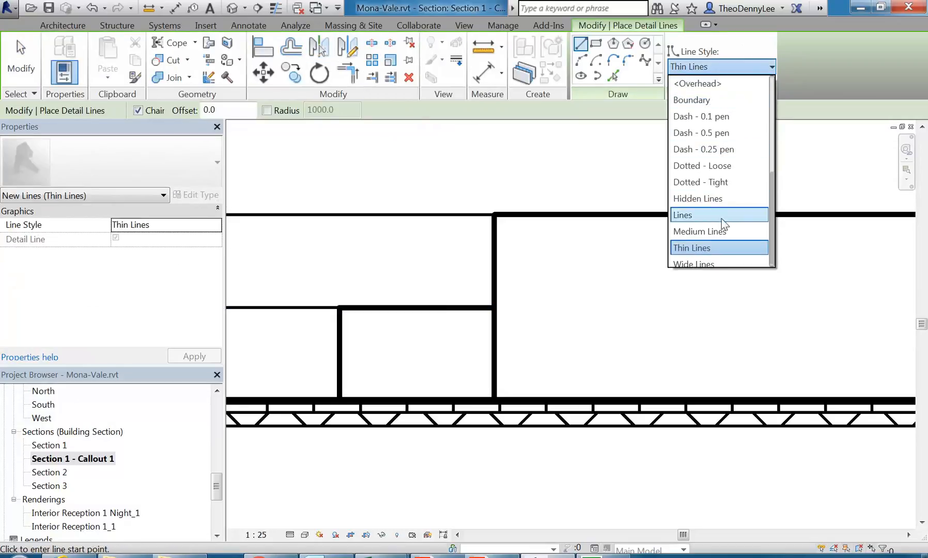
pyautogui.scroll(3, 720, 131)
pyautogui.scroll(-1, 708, 199)
pyautogui.scroll(-2, 707, 196)
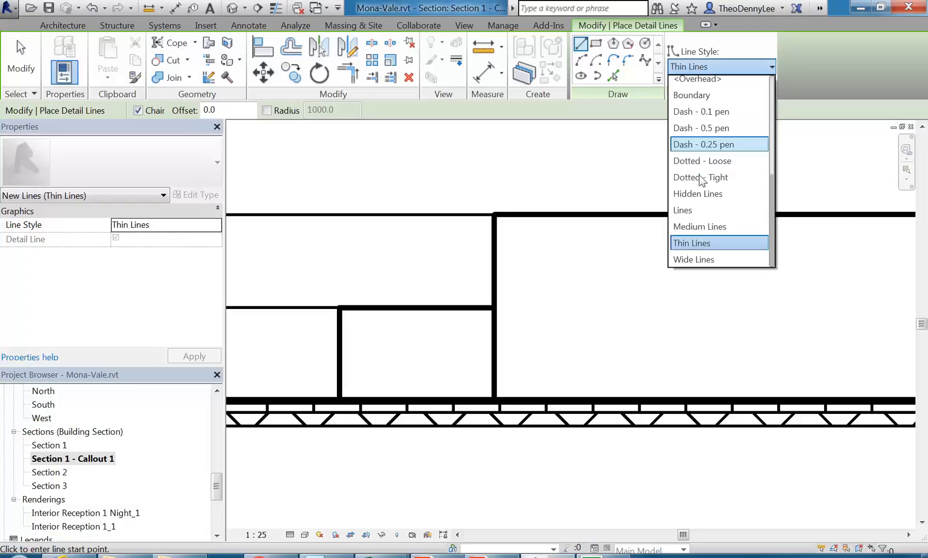
pyautogui.click(695, 227)
pyautogui.scroll(2, 356, 357)
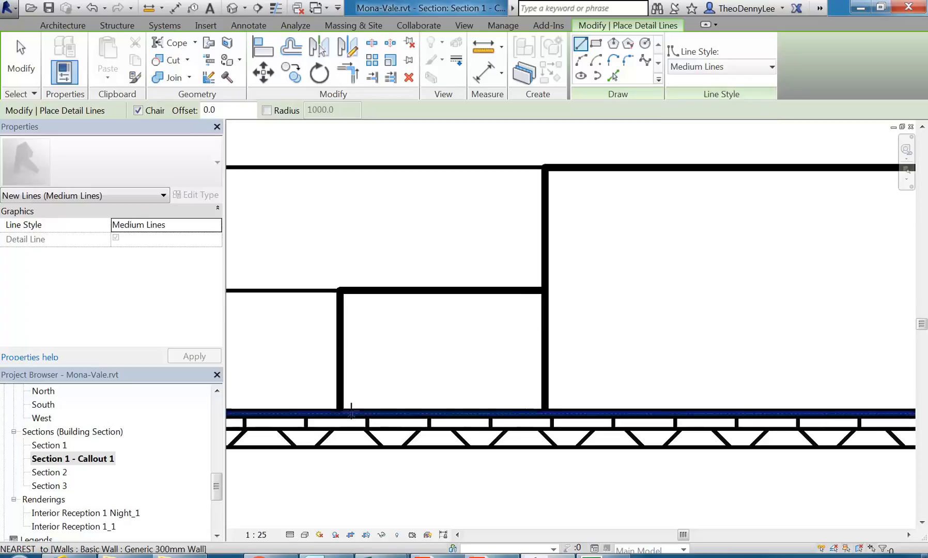
pyautogui.click(360, 413)
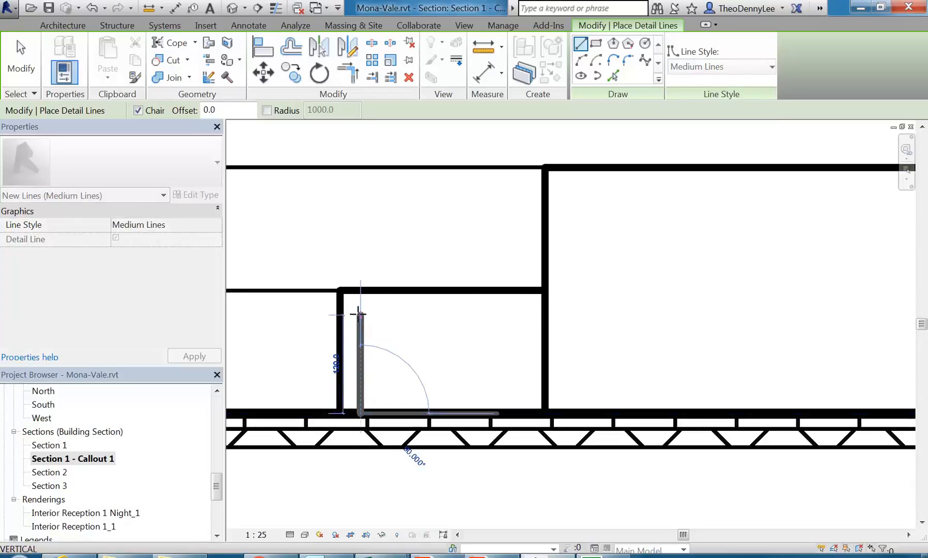
pyautogui.click(359, 313)
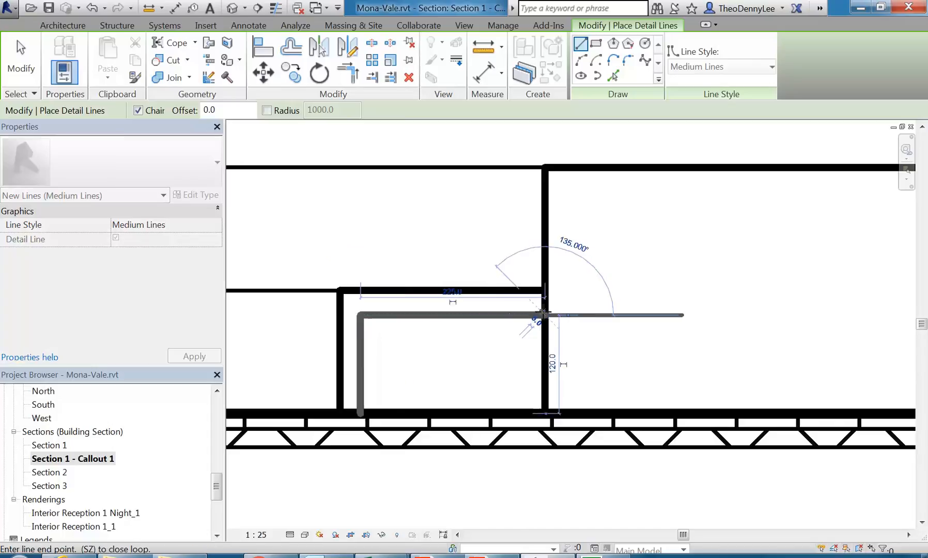
pyautogui.click(545, 314)
pyautogui.rightClick(445, 228)
pyautogui.click(470, 240)
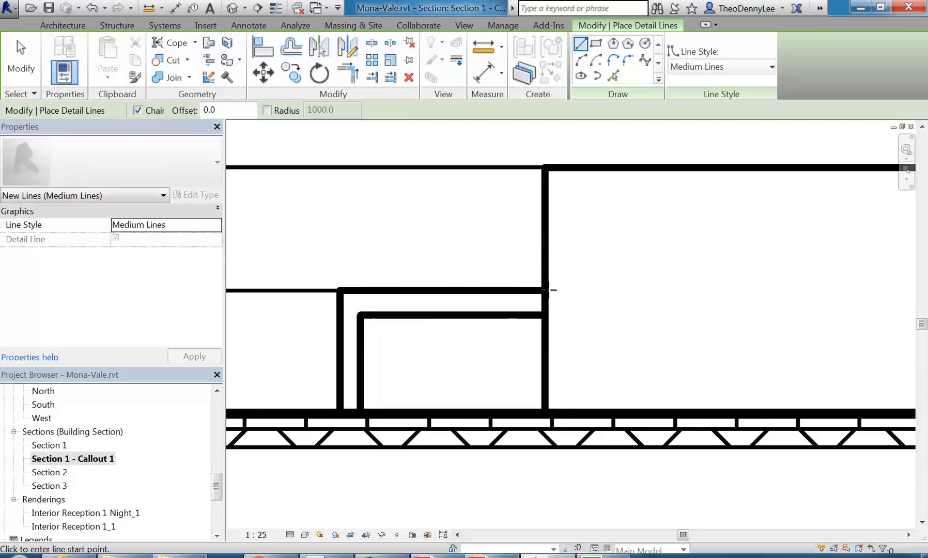
pyautogui.rightClick(406, 188)
pyautogui.click(410, 199)
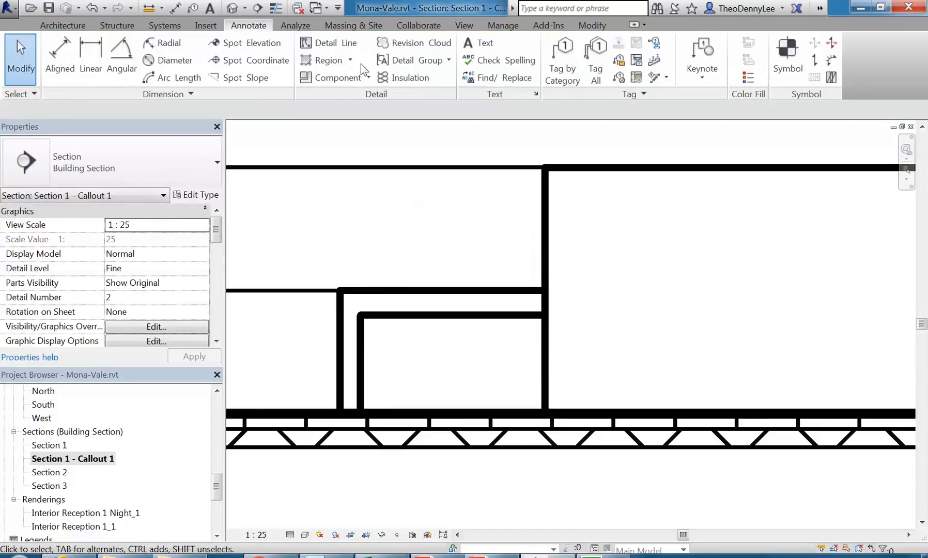
# Start a filled region for the platform using the Diagonal Down type.
pyautogui.click(325, 61)
pyautogui.scroll(-3, 517, 229)
pyautogui.moveTo(527, 239)
pyautogui.mouseDown(button='middle')
pyautogui.moveTo(435, 239)
pyautogui.moveTo(482, 221)
pyautogui.moveTo(385, 255)
pyautogui.mouseUp(button='middle')
pyautogui.scroll(3, 430, 230)
pyautogui.scroll(-2, 512, 259)
pyautogui.moveTo(513, 259); pyautogui.dragTo(397, 268, button='middle')
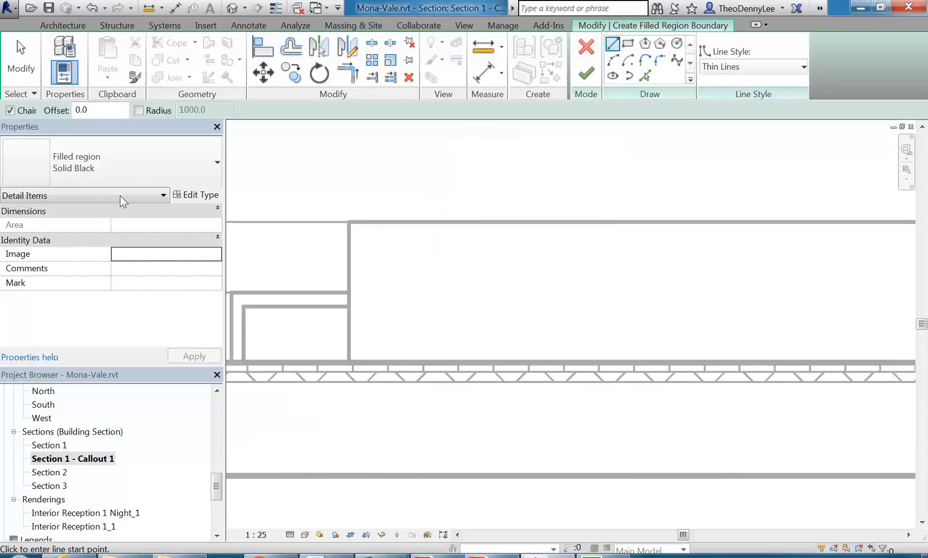
pyautogui.click(142, 165)
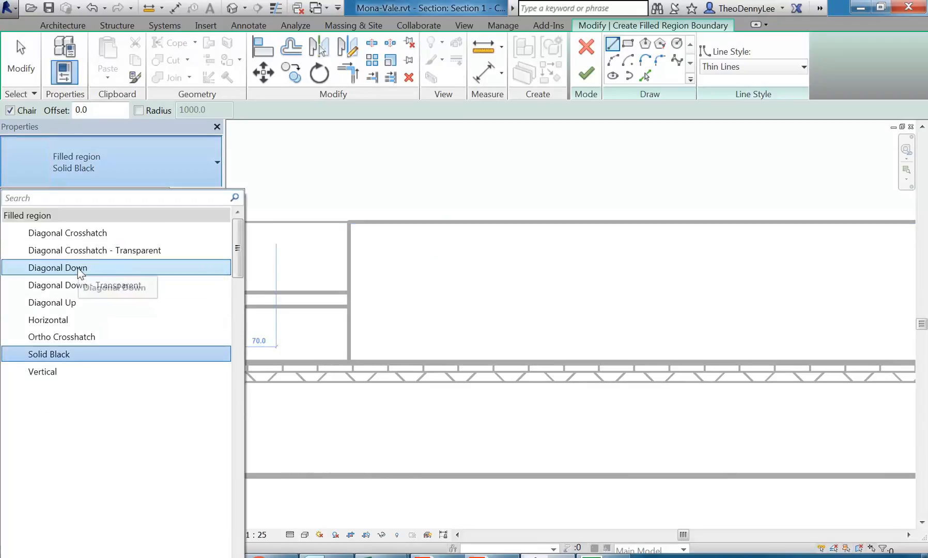
pyautogui.click(78, 268)
# Sketch the region's straight edges along the platform's top from its front corner, about 255 mm long and 25 mm deep.
pyautogui.scroll(4, 378, 217)
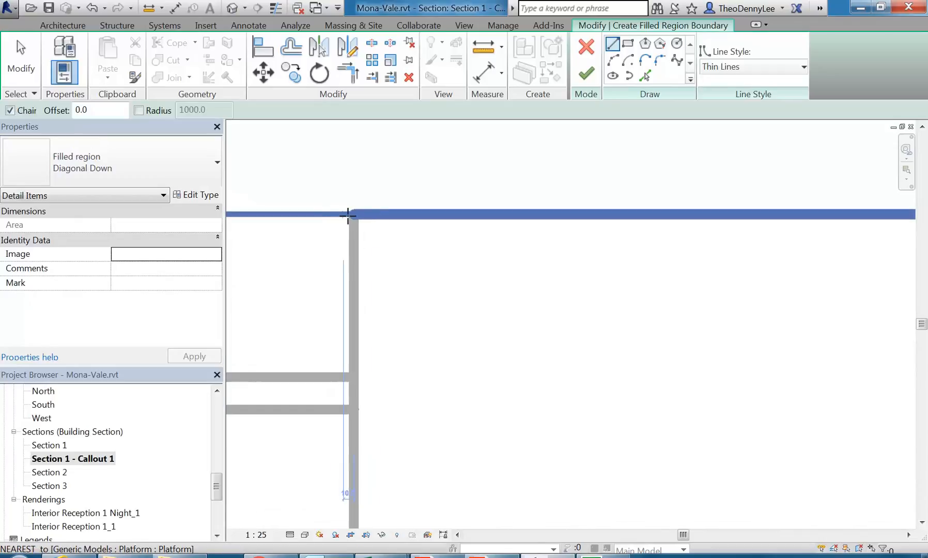
pyautogui.click(355, 214)
pyautogui.scroll(-2, 507, 253)
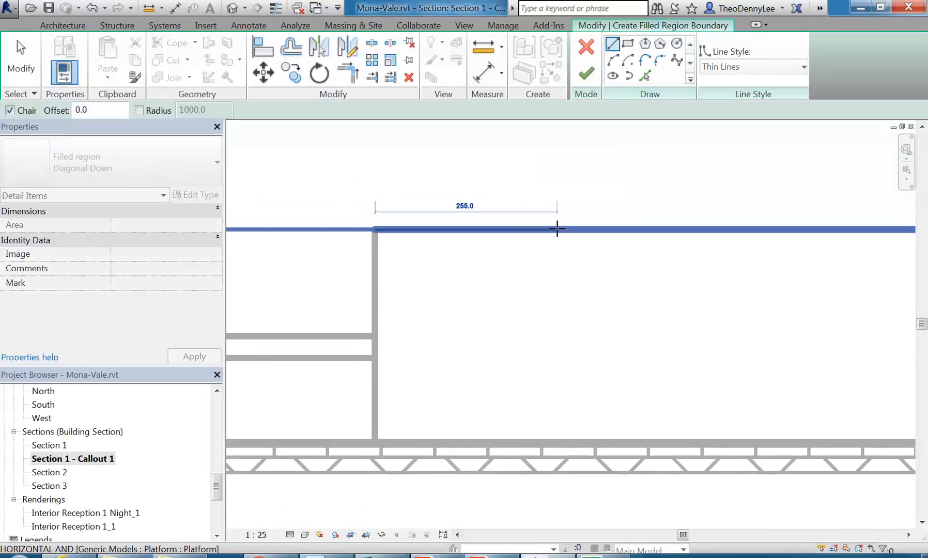
pyautogui.click(557, 229)
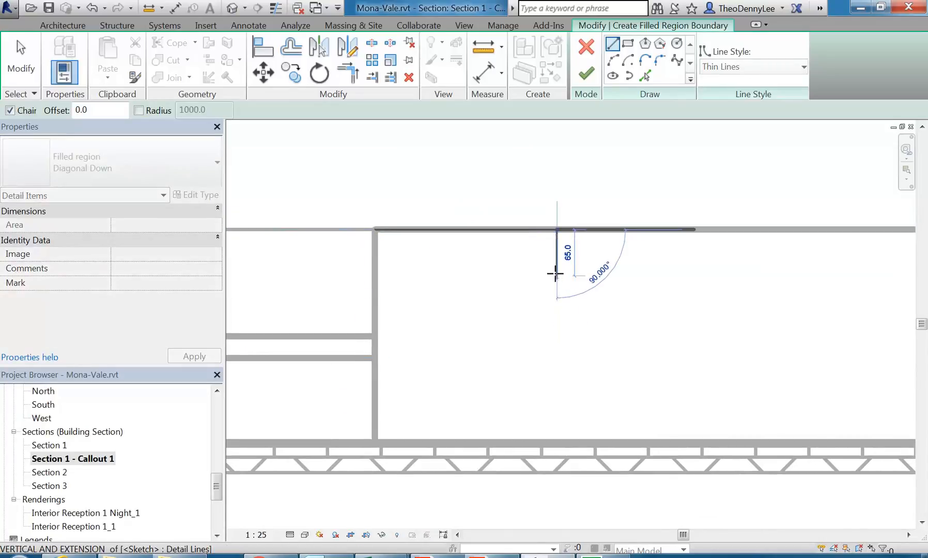
pyautogui.scroll(2, 553, 268)
pyautogui.click(554, 242)
pyautogui.moveTo(498, 255); pyautogui.dragTo(664, 260, button='middle')
pyautogui.scroll(2, 664, 260)
pyautogui.click(390, 235)
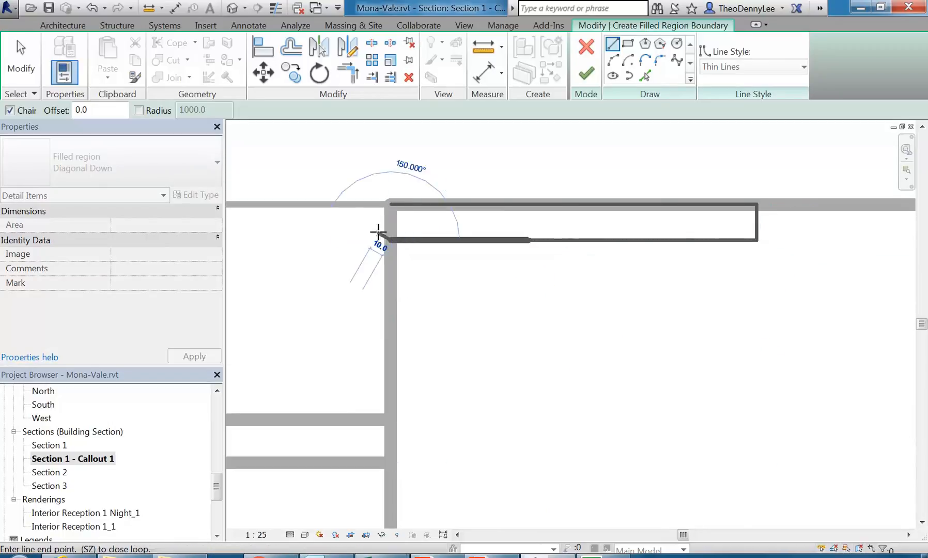
# Close the region boundary with a rounded nosing arc of about 12.5 mm radius at the platform's front edge.
pyautogui.click(612, 60)
pyautogui.scroll(2, 392, 207)
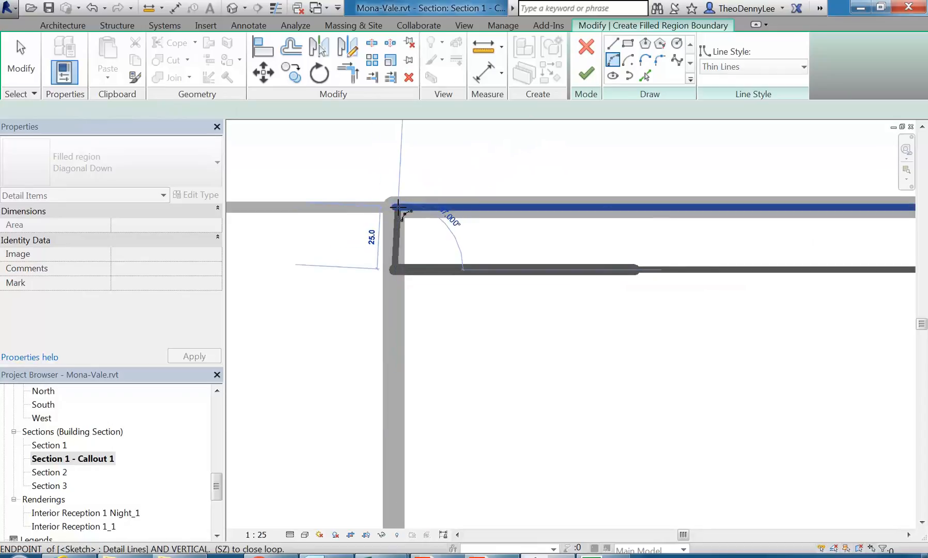
pyautogui.click(372, 218)
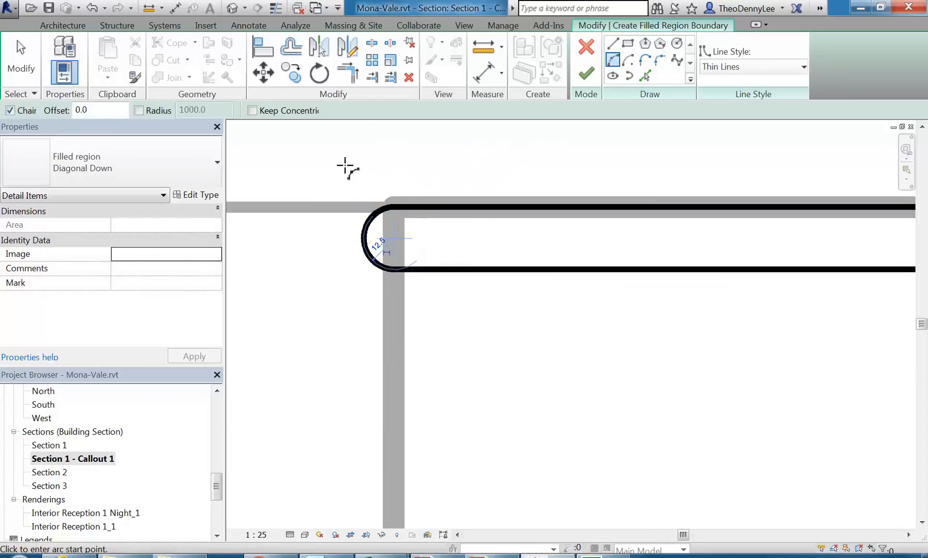
# Finish the boundary sketch to create the Diagonal Down filled region along the platform's top.
pyautogui.scroll(-1, 378, 181)
pyautogui.click(586, 74)
pyautogui.scroll(-1, 444, 175)
pyautogui.click(444, 176)
pyautogui.scroll(-1, 454, 187)
pyautogui.scroll(-2, 445, 266)
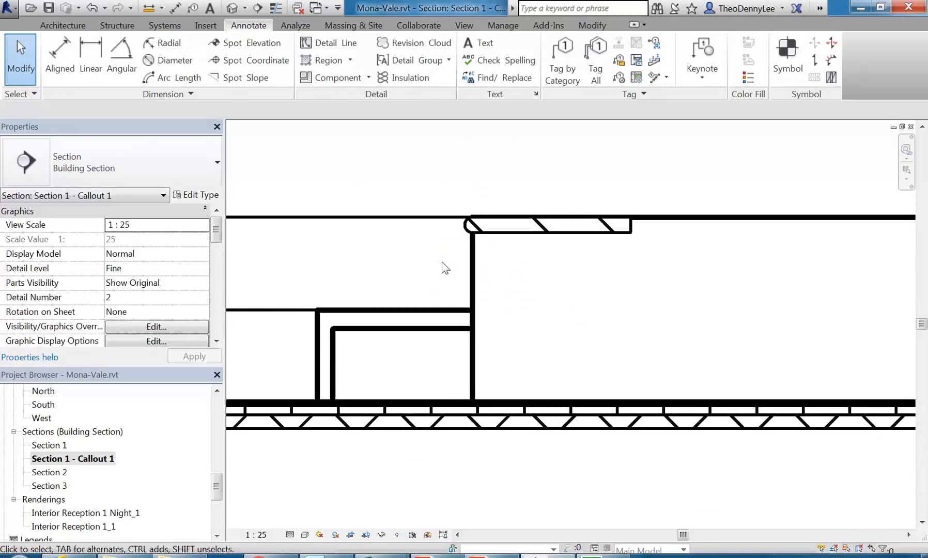
# Edit the platform filled region's boundary and set the line style of all its edges to 0.35 pen.
pyautogui.click(564, 222)
pyautogui.scroll(4, 517, 238)
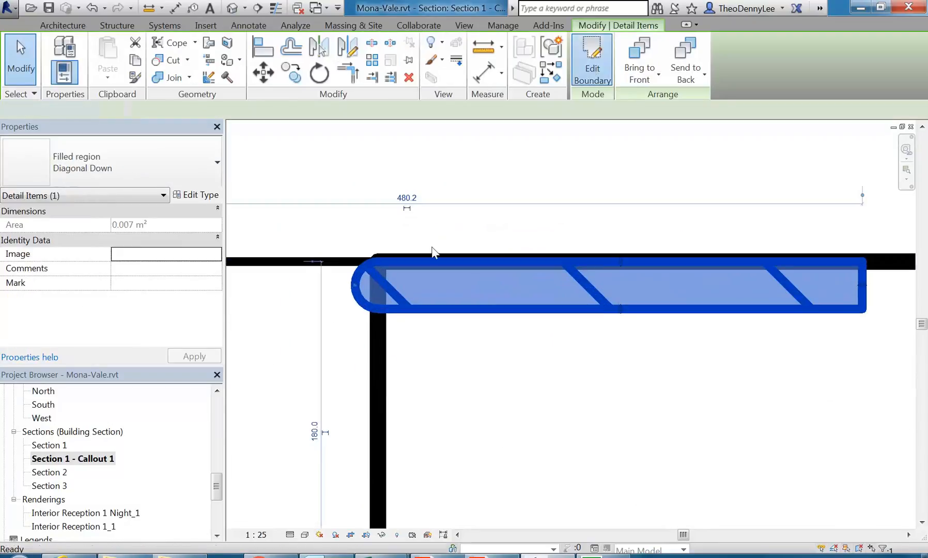
pyautogui.click(592, 64)
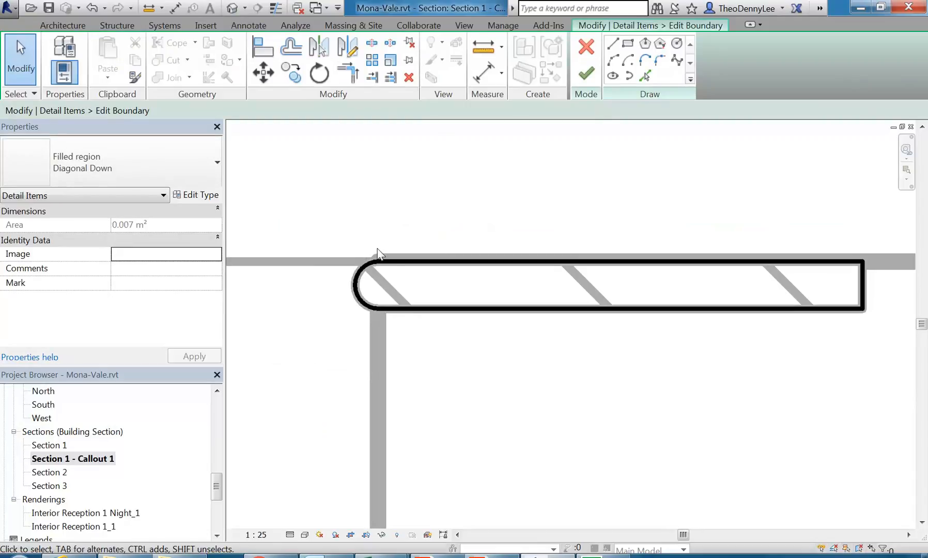
pyautogui.press('Tab')
pyautogui.click(423, 266)
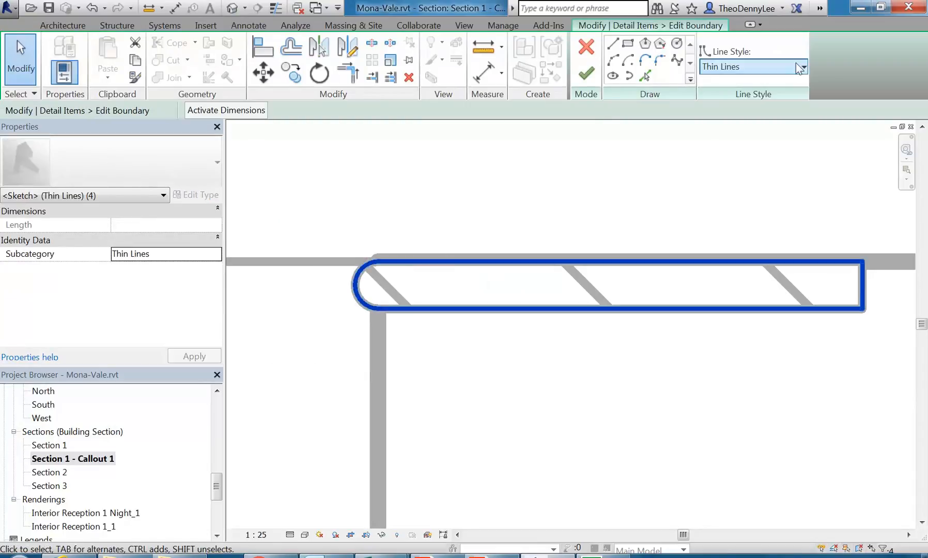
pyautogui.click(769, 68)
pyautogui.scroll(2, 734, 147)
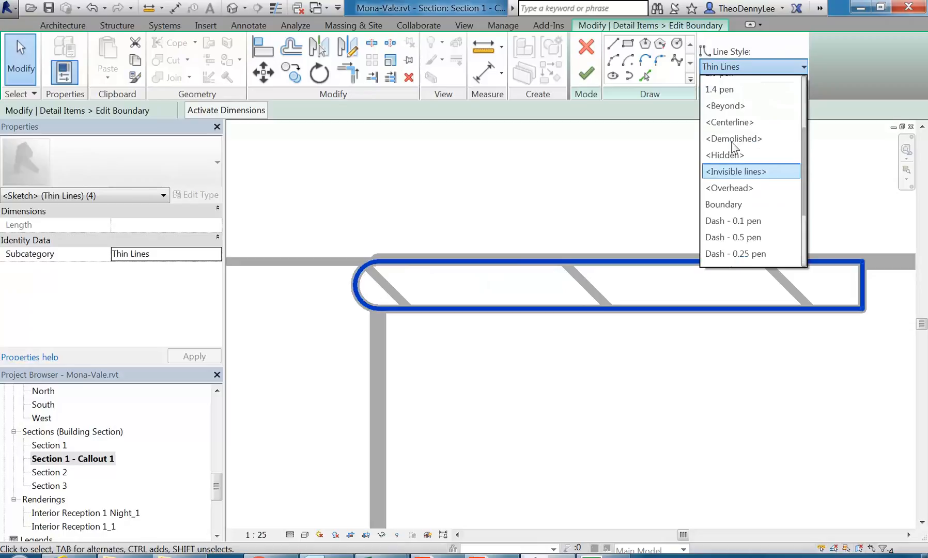
pyautogui.scroll(2, 724, 139)
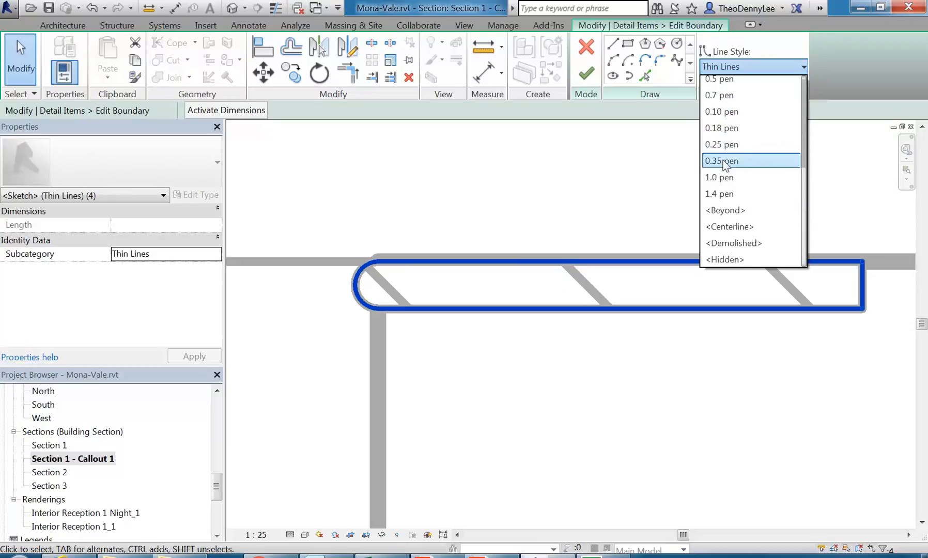
pyautogui.click(722, 161)
pyautogui.click(611, 186)
pyautogui.click(586, 74)
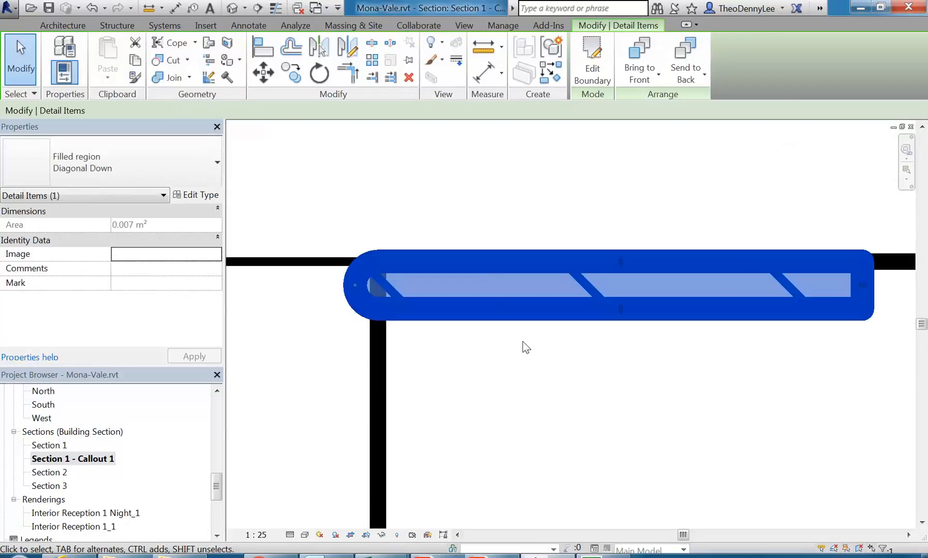
pyautogui.scroll(-5, 522, 344)
pyautogui.click(562, 375)
# Examine the platform edge and lower step detailing in the Section 1 callout at close and overall range.
pyautogui.scroll(3, 459, 367)
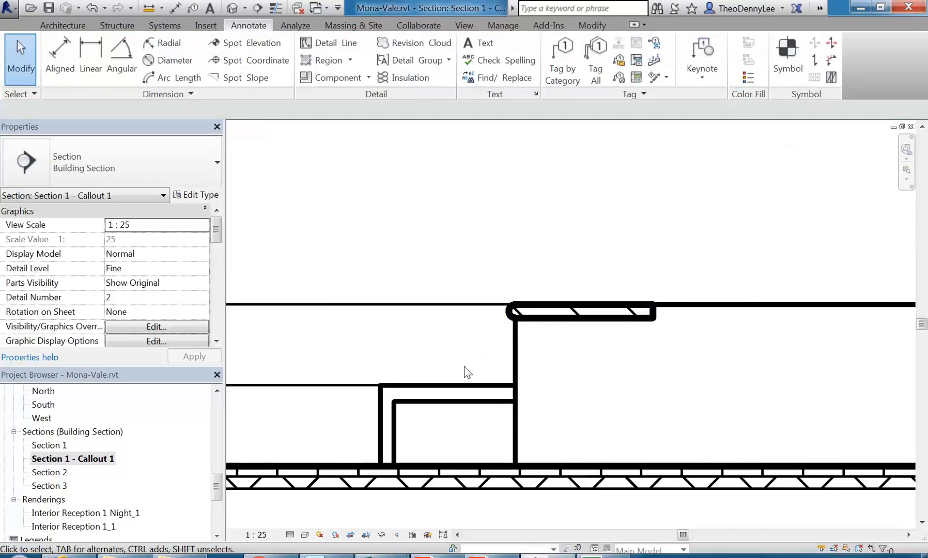
pyautogui.scroll(-2, 481, 358)
pyautogui.moveTo(490, 366); pyautogui.dragTo(534, 352, button='middle')
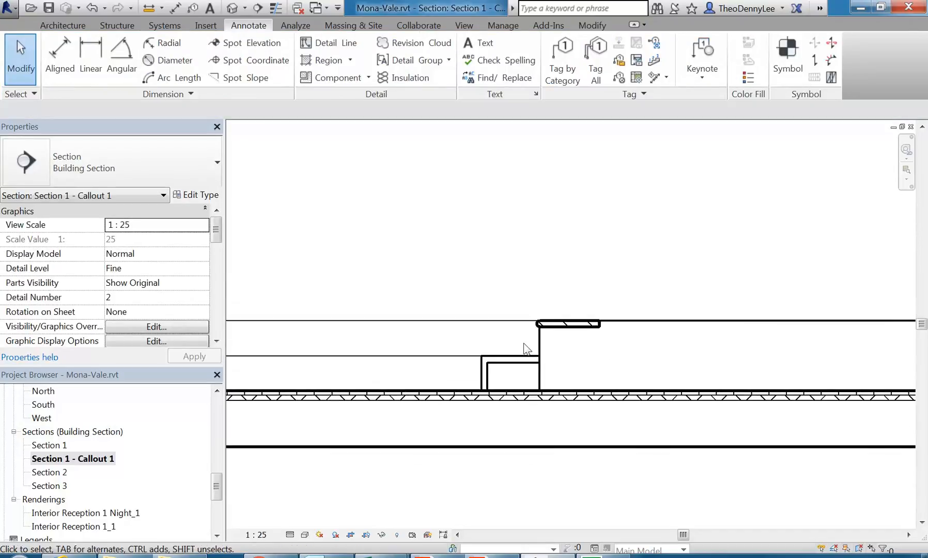
pyautogui.scroll(-1, 490, 310)
pyautogui.moveTo(500, 318); pyautogui.dragTo(531, 312, button='middle')
pyautogui.scroll(-2, 483, 346)
pyautogui.scroll(-1, 489, 400)
pyautogui.moveTo(408, 366); pyautogui.dragTo(412, 368, button='middle')
pyautogui.scroll(-1, 412, 368)
pyautogui.scroll(6, 551, 357)
pyautogui.scroll(-3, 436, 371)
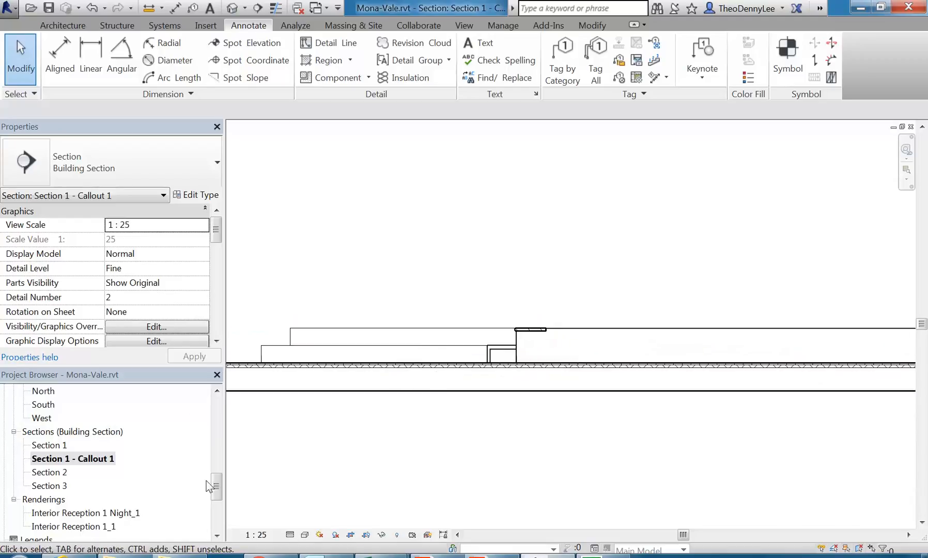
# Open sheet A105 to check the floor plan and section callouts placed on it.
pyautogui.scroll(-3, 203, 479)
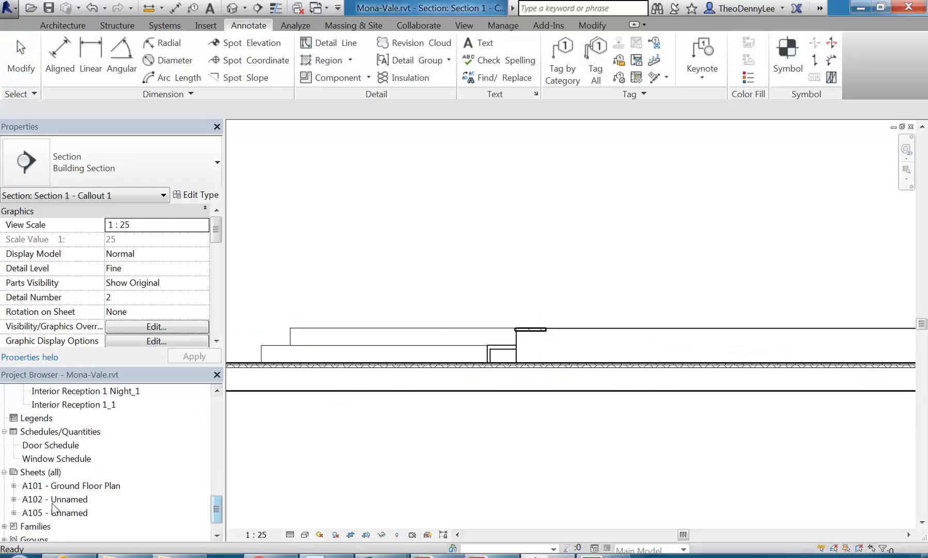
pyautogui.doubleClick(59, 513)
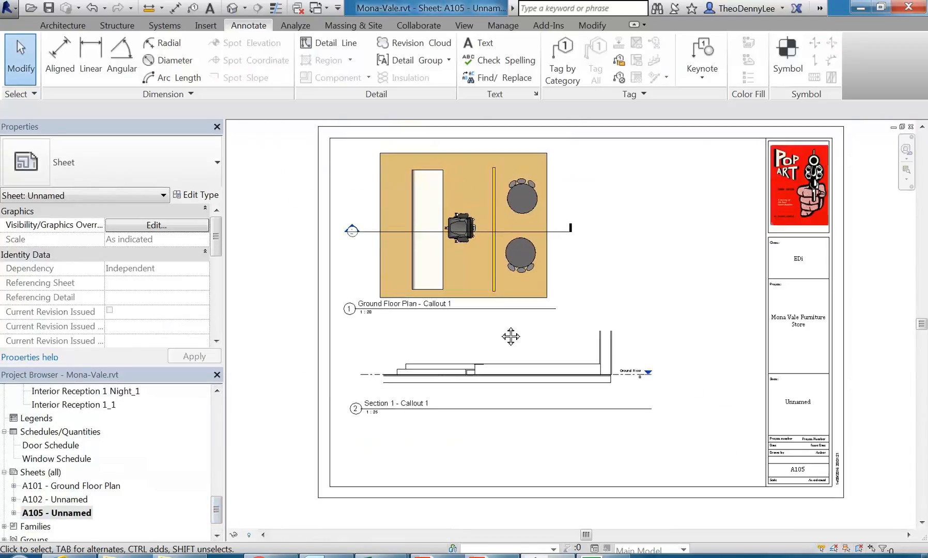
pyautogui.scroll(1, 493, 431)
pyautogui.moveTo(476, 237); pyautogui.dragTo(477, 306, button='middle')
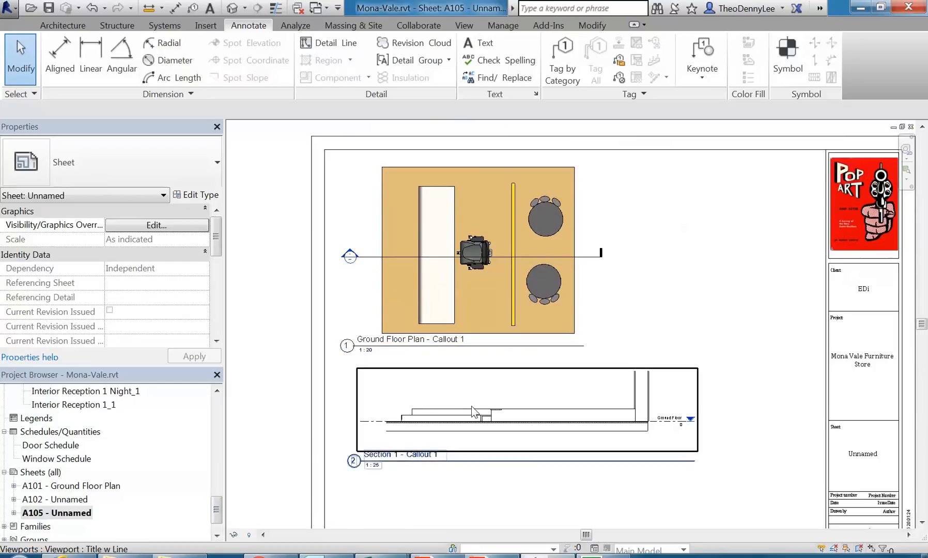
# Switch to Acrobat Reader to check the submission requirements, and return to sheet A105 in Revit.
pyautogui.hotkey('alt', 'Tab')
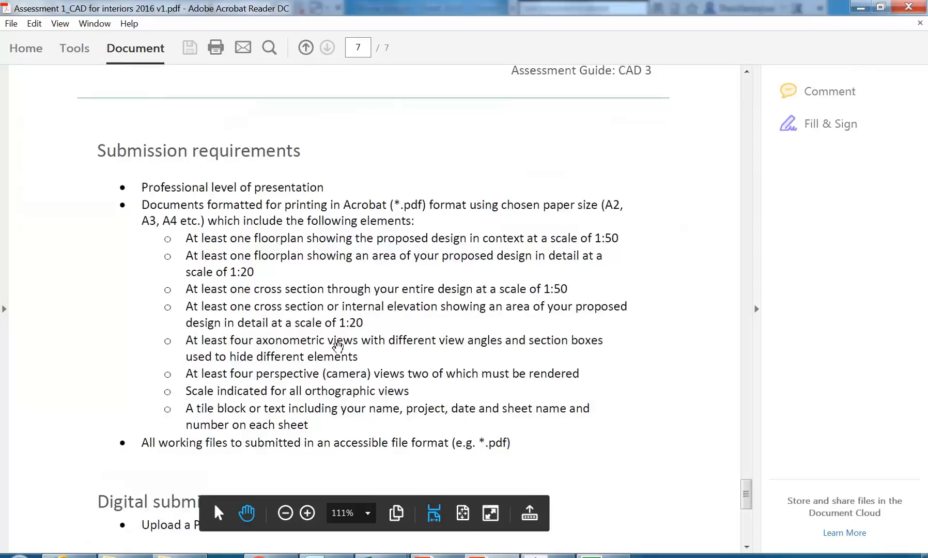
pyautogui.hotkey('alt', 'Tab')
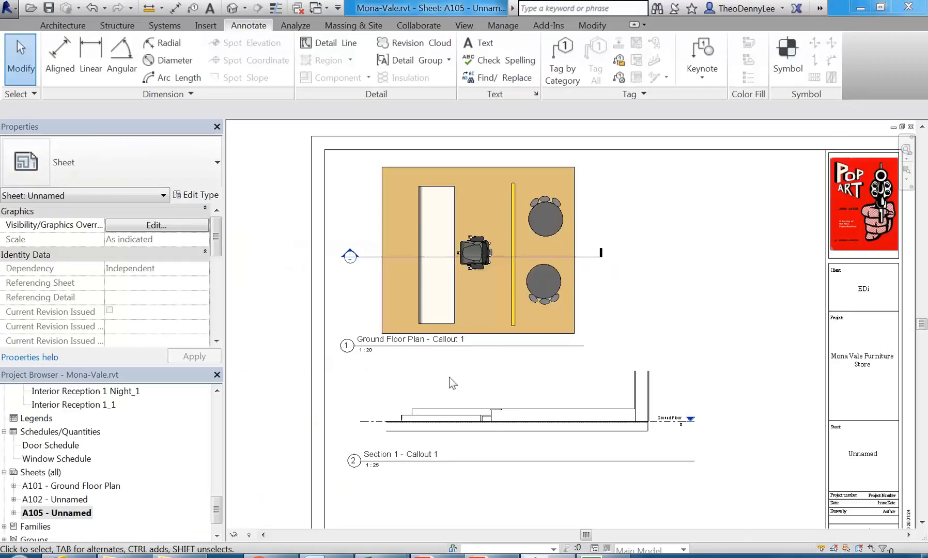
pyautogui.click(495, 388)
pyautogui.click(605, 303)
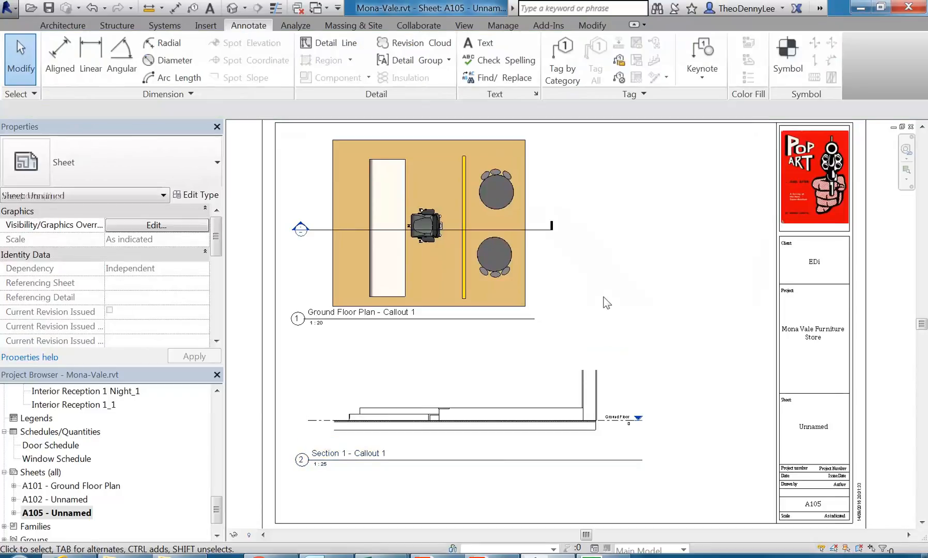
pyautogui.scroll(-2, 609, 315)
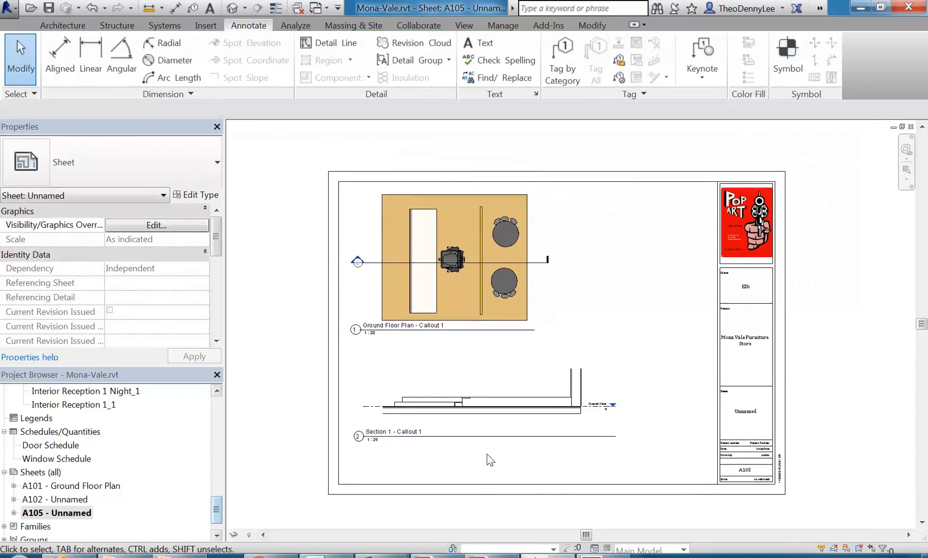
# Create a new sheet using the A2 Enmore Pres v2 : Landscape titleblock.
pyautogui.rightClick(44, 474)
pyautogui.click(75, 481)
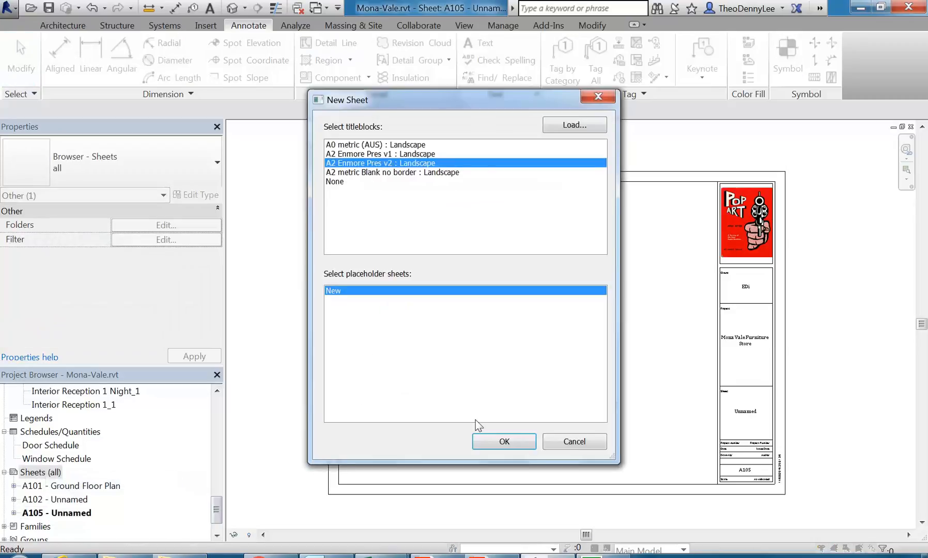
pyautogui.click(492, 441)
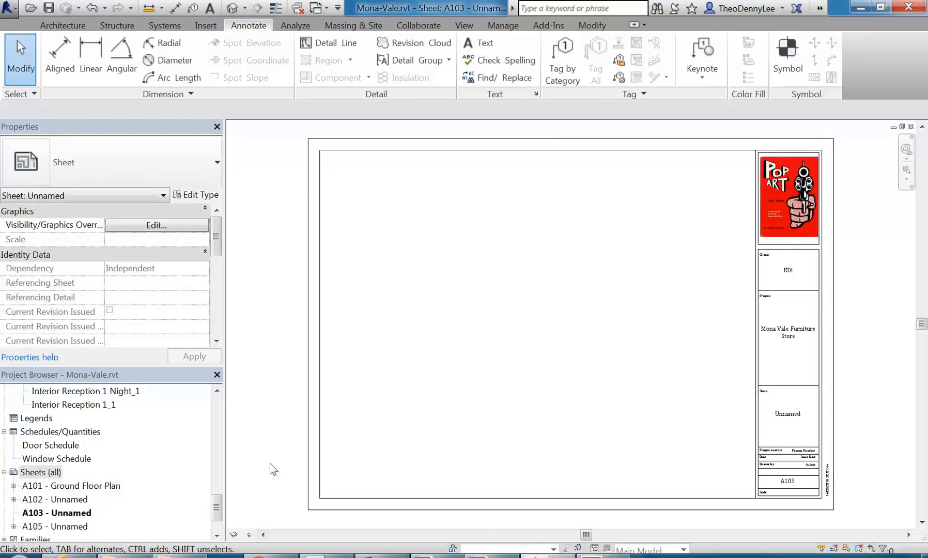
# Open the {3D} view and orbit the building so the shopfront with its windows and entrance faces the viewer.
pyautogui.moveTo(218, 513); pyautogui.dragTo(216, 461)
pyautogui.doubleClick(40, 487)
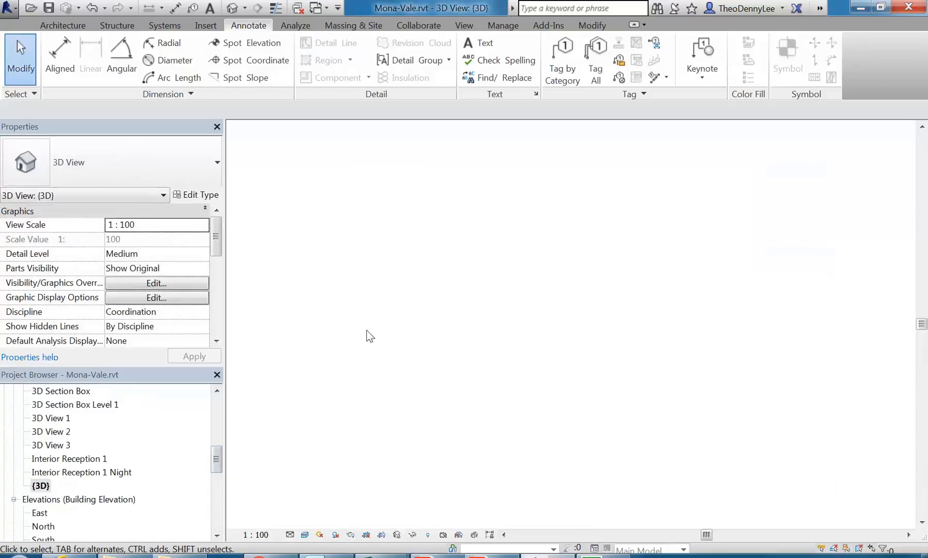
pyautogui.scroll(-5, 368, 331)
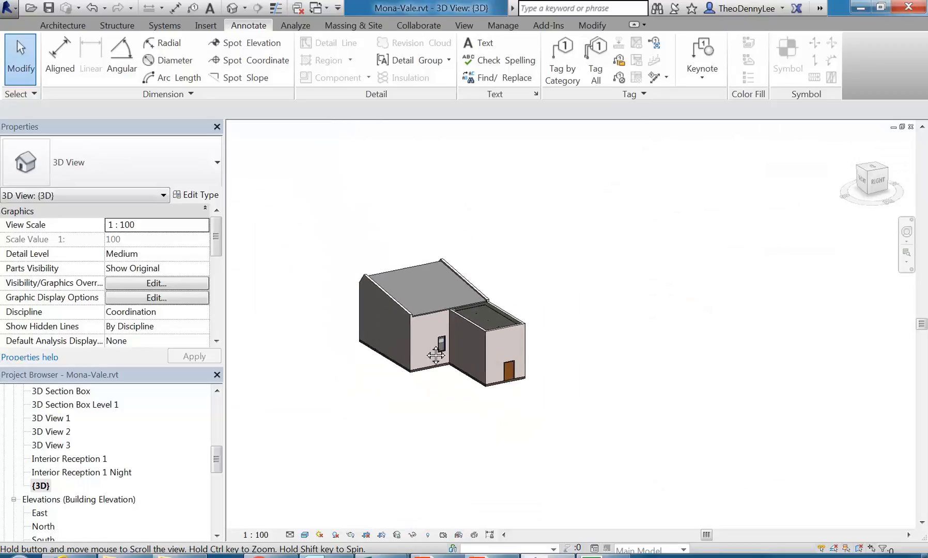
pyautogui.click(39, 486)
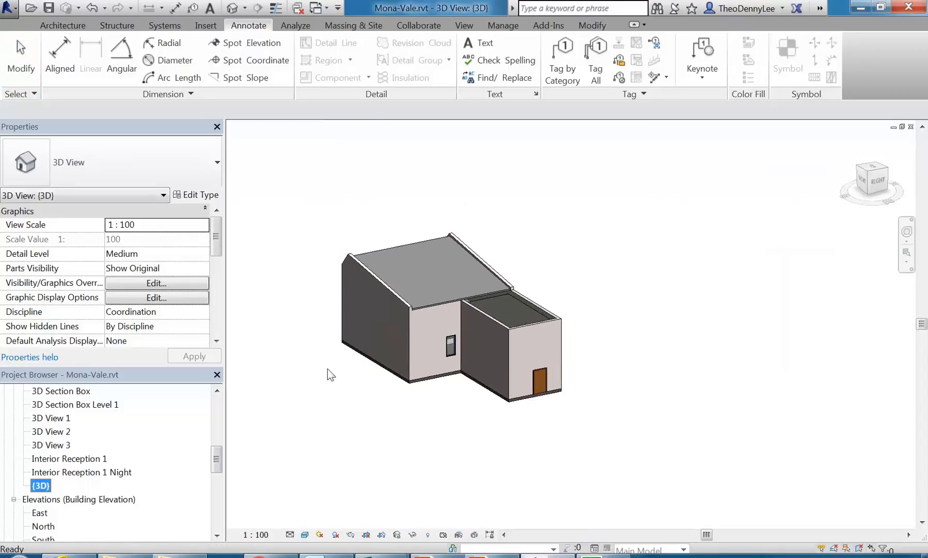
pyautogui.click(351, 373)
pyautogui.keyDown('shift'); pyautogui.moveTo(398, 382); pyautogui.dragTo(480, 369, button='middle'); pyautogui.keyUp('shift')
pyautogui.scroll(2, 442, 333)
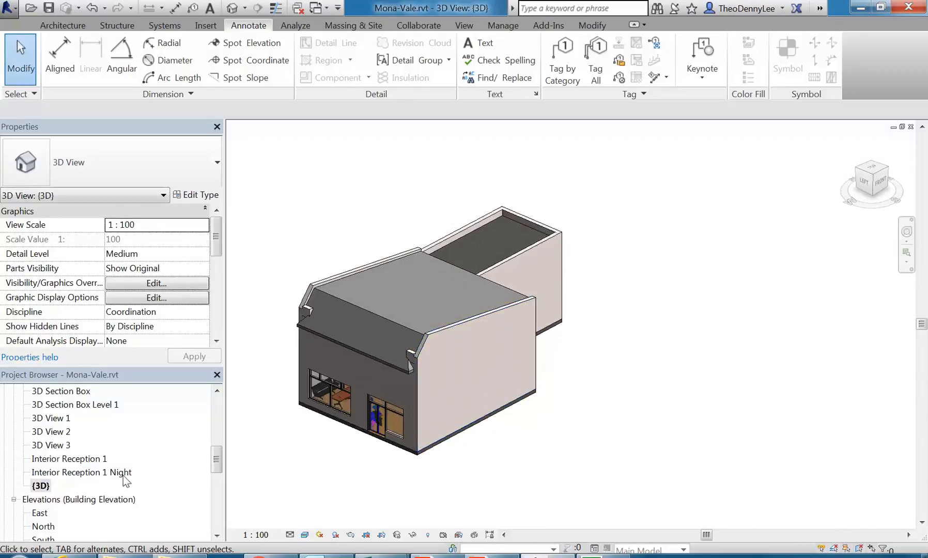
# Duplicate the {3D} view and rename the copy as Axo 1.
pyautogui.rightClick(43, 487)
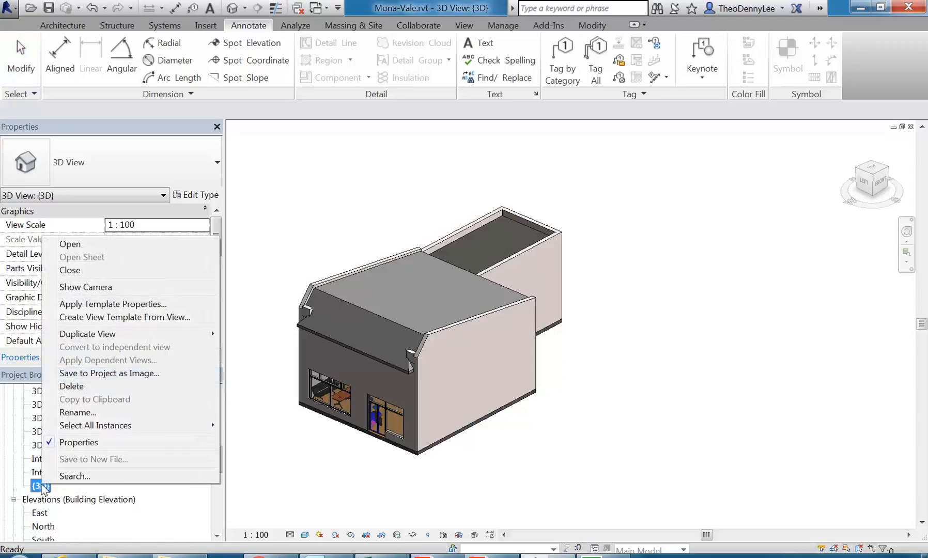
pyautogui.moveTo(118, 339)
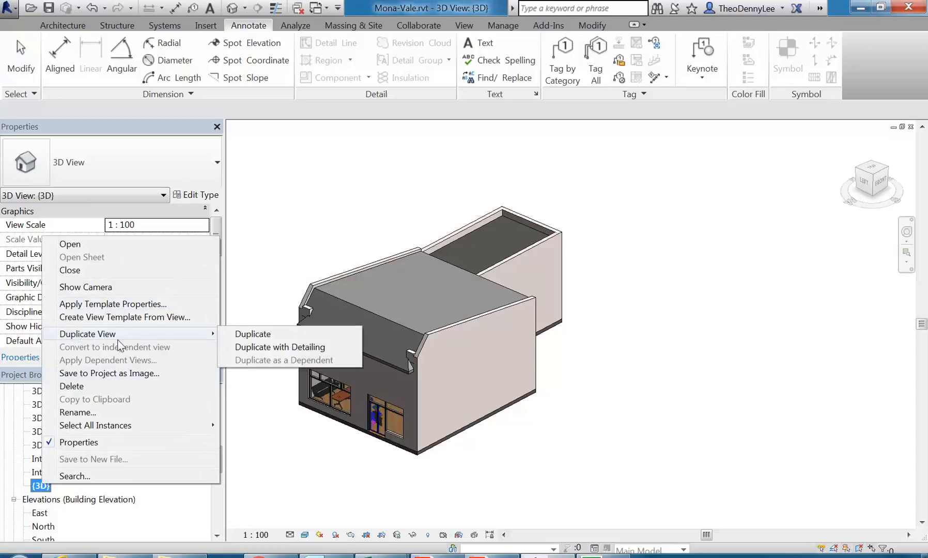
pyautogui.click(253, 336)
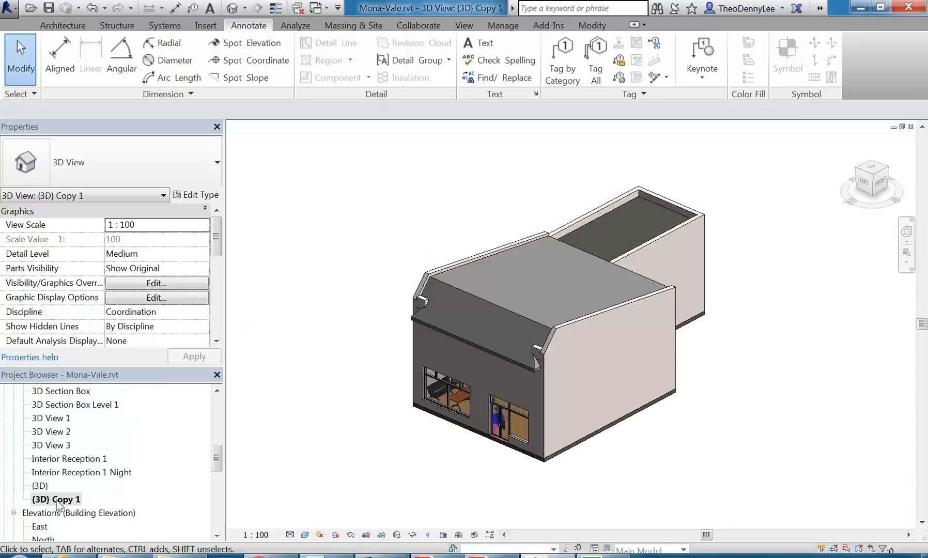
pyautogui.rightClick(56, 502)
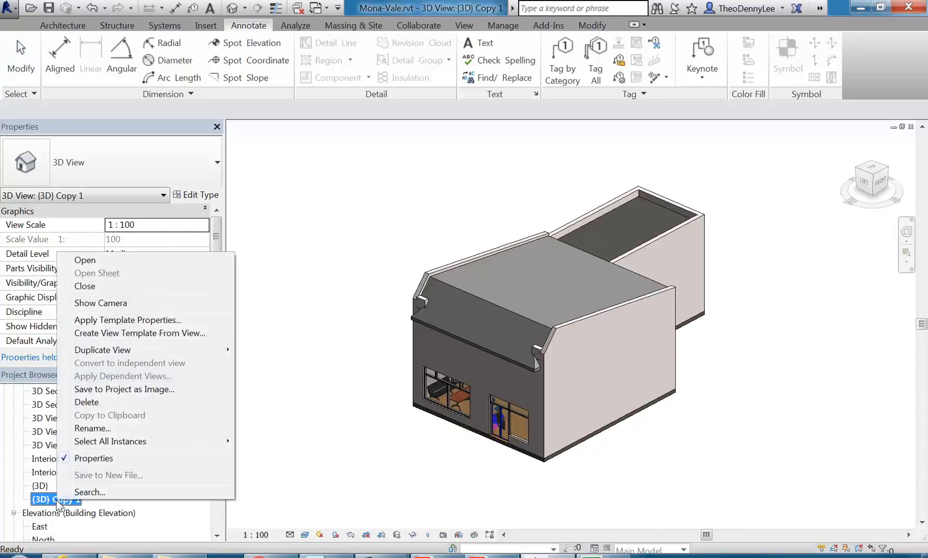
pyautogui.click(95, 428)
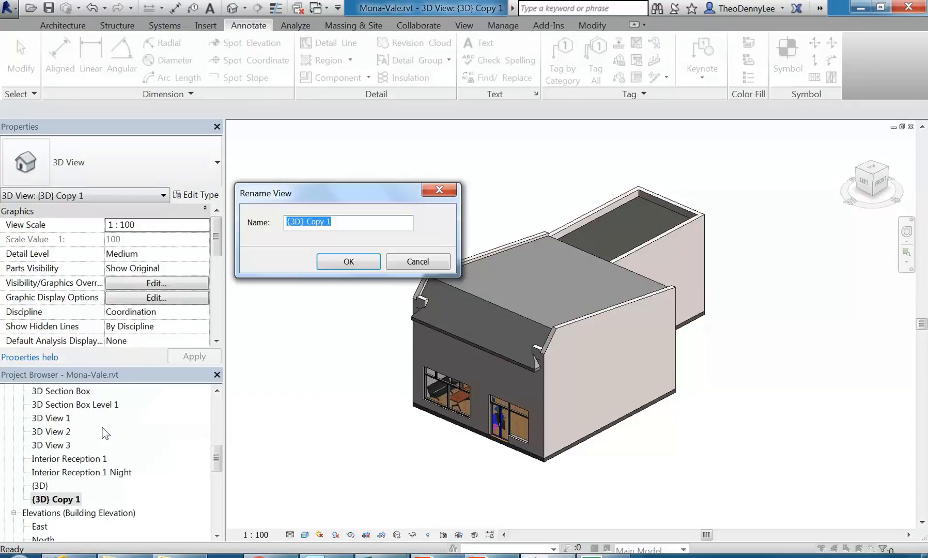
pyautogui.write('Axo')
pyautogui.click(333, 261)
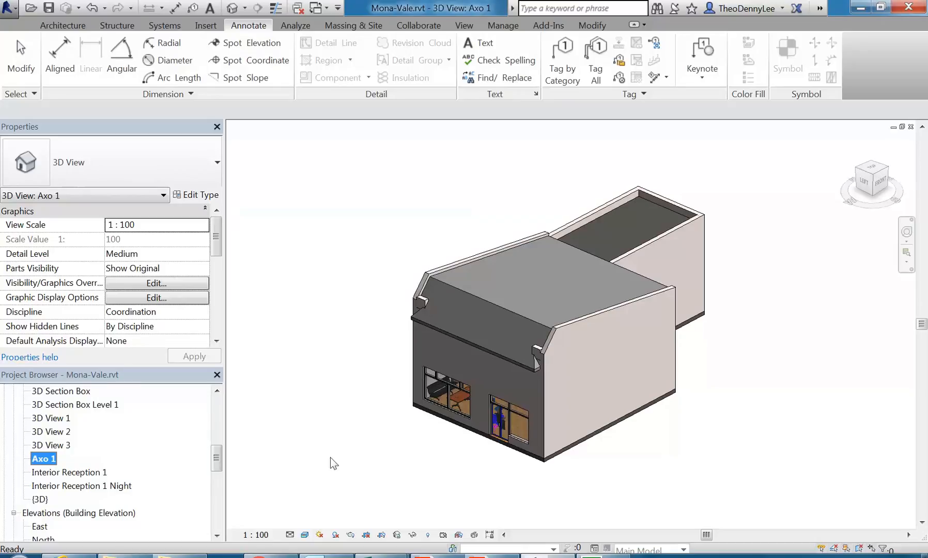
# Open the blank sheet A103 and change its sheet number to A106.
pyautogui.moveTo(217, 456); pyautogui.dragTo(217, 520)
pyautogui.doubleClick(62, 488)
pyautogui.click(62, 472)
pyautogui.doubleClick(62, 475)
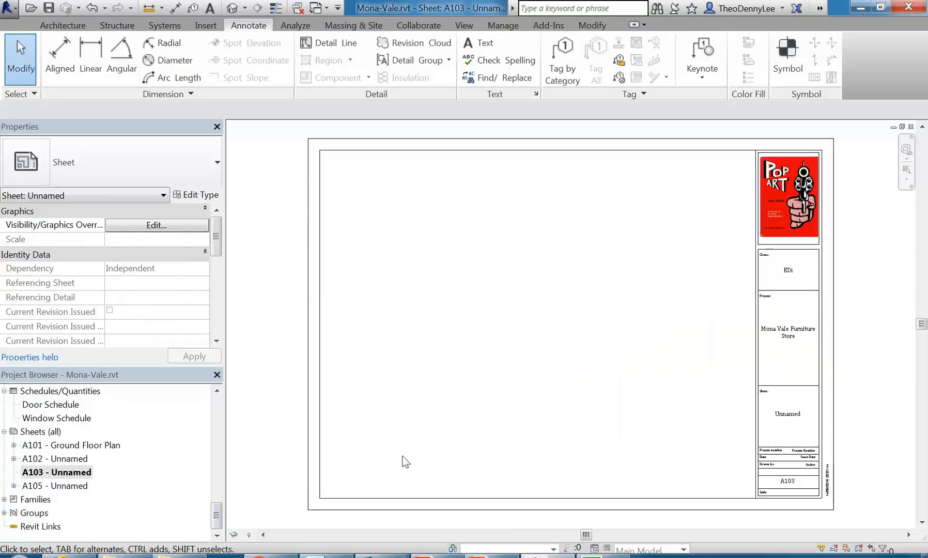
pyautogui.rightClick(55, 472)
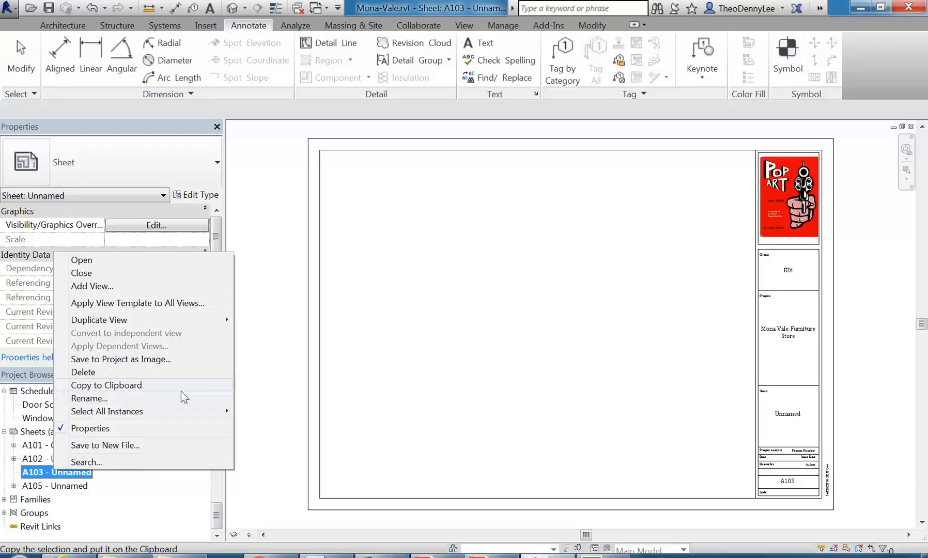
pyautogui.click(119, 398)
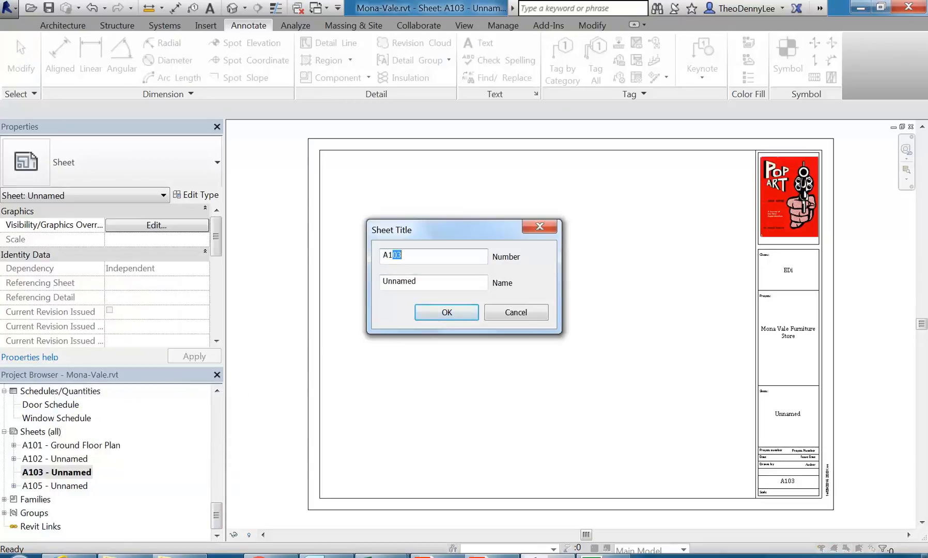
pyautogui.write('A106')
pyautogui.click(446, 312)
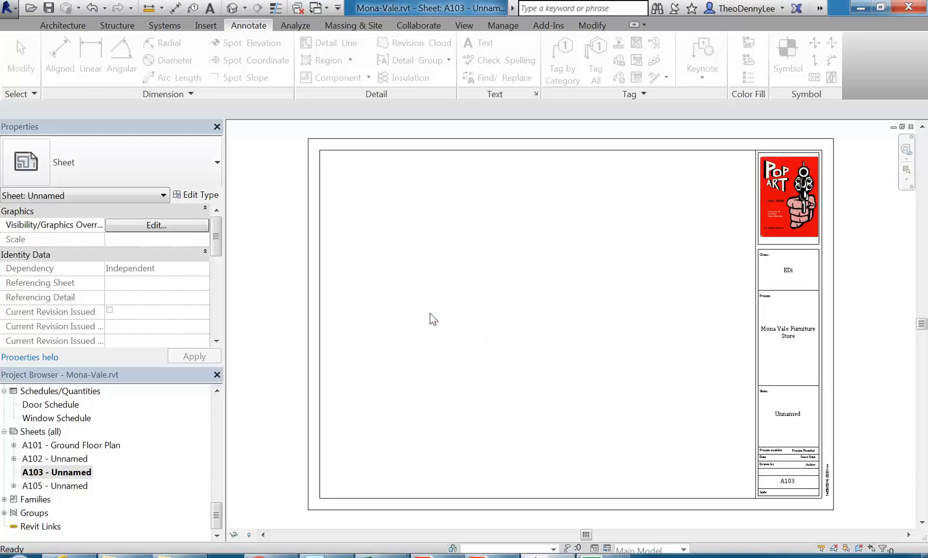
# Open the default {3D} view and look at its view duplication options.
pyautogui.moveTo(217, 520); pyautogui.dragTo(180, 466)
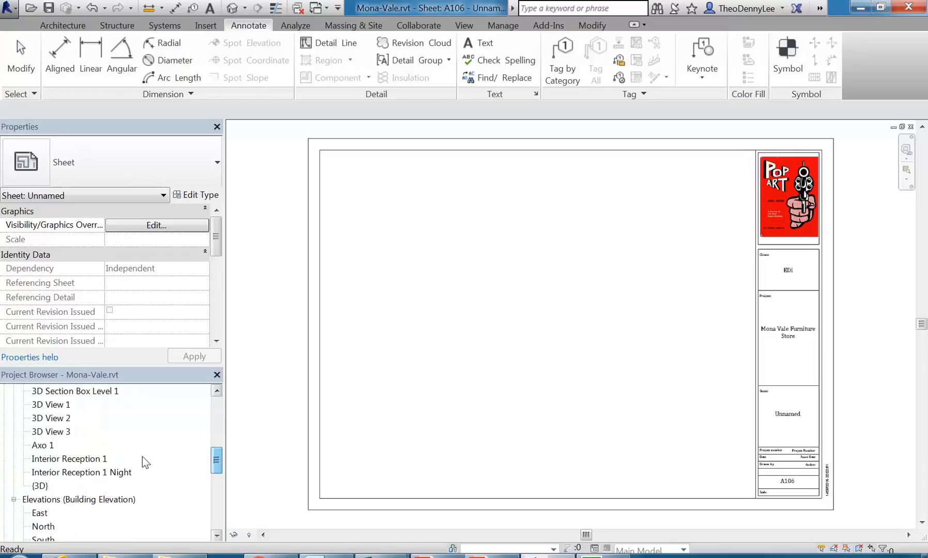
pyautogui.click(41, 446)
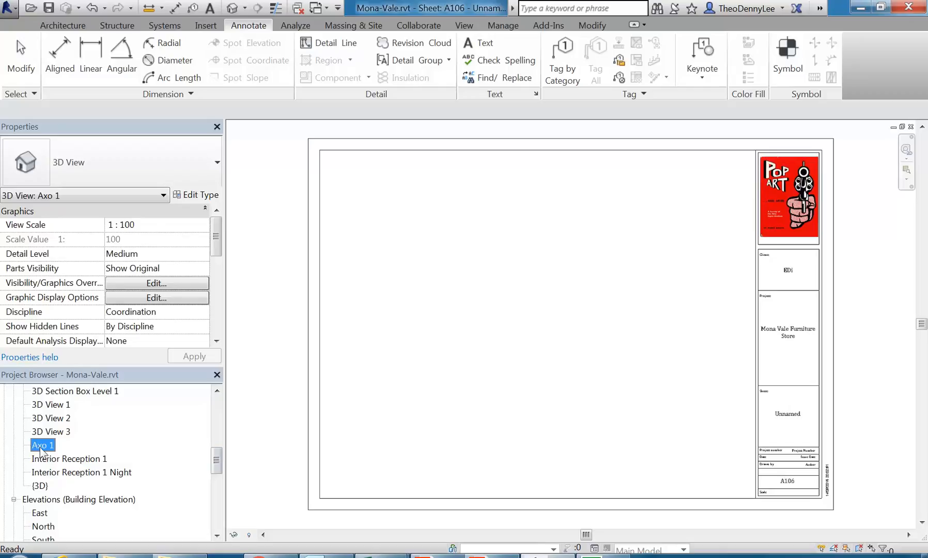
pyautogui.doubleClick(41, 486)
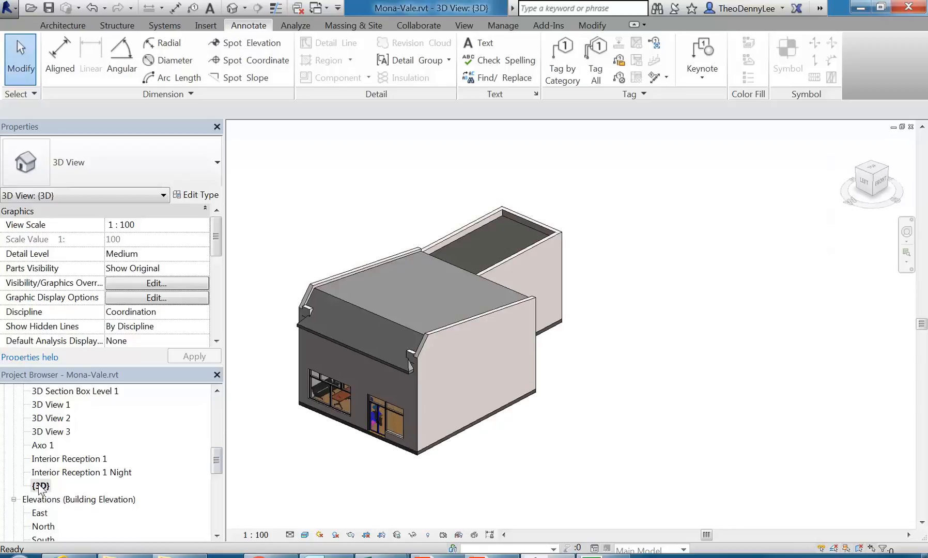
pyautogui.rightClick(40, 487)
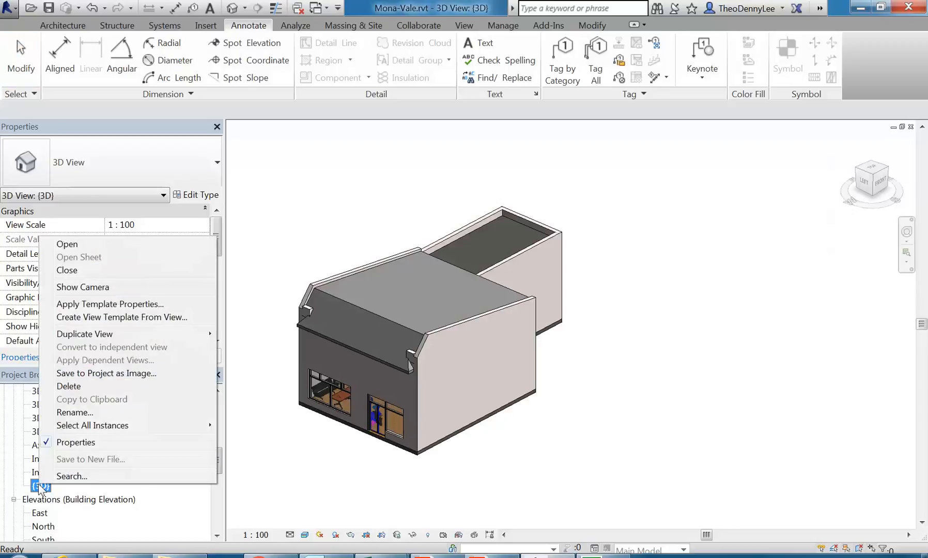
pyautogui.moveTo(71, 340)
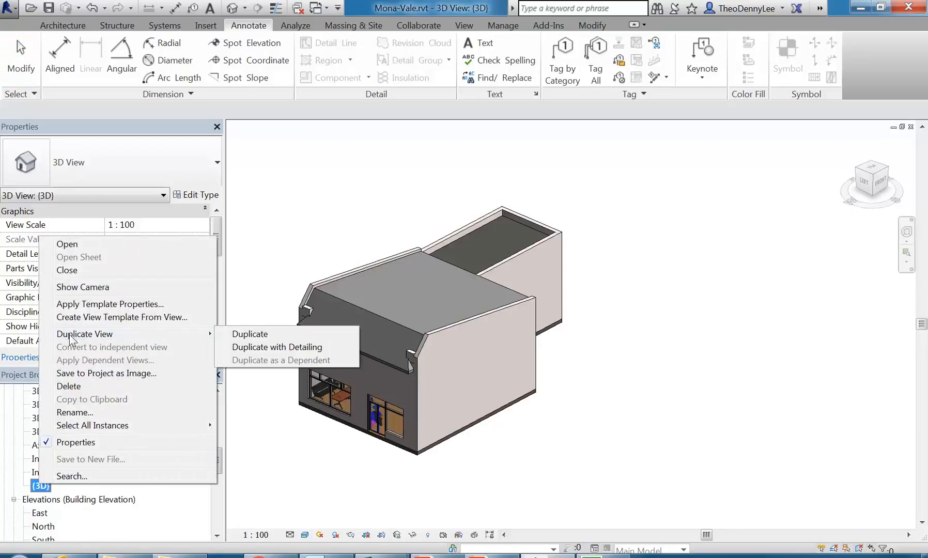
pyautogui.click(373, 222)
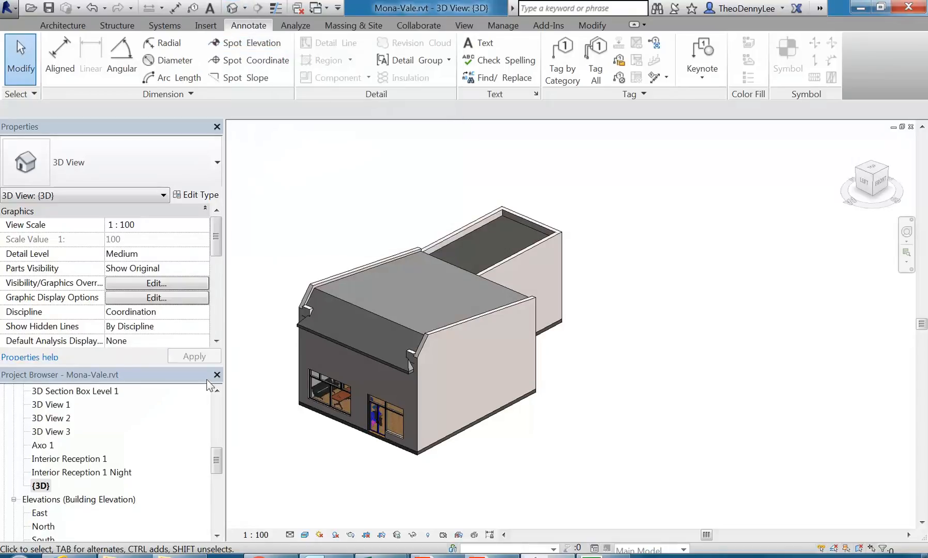
# Open the Axo 1 3D view to inspect it.
pyautogui.click(41, 486)
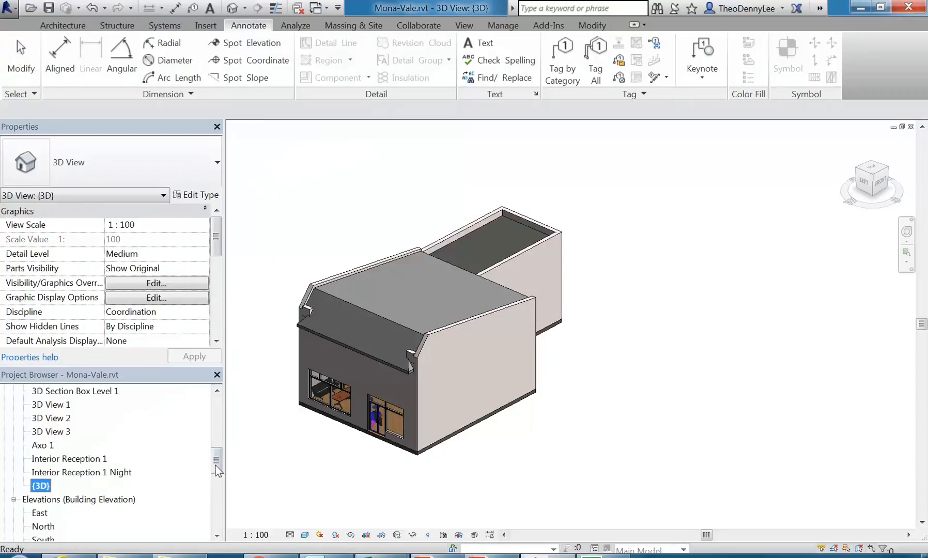
pyautogui.moveTo(218, 465)
pyautogui.mouseDown()
pyautogui.moveTo(217, 449)
pyautogui.moveTo(216, 463)
pyautogui.mouseUp()
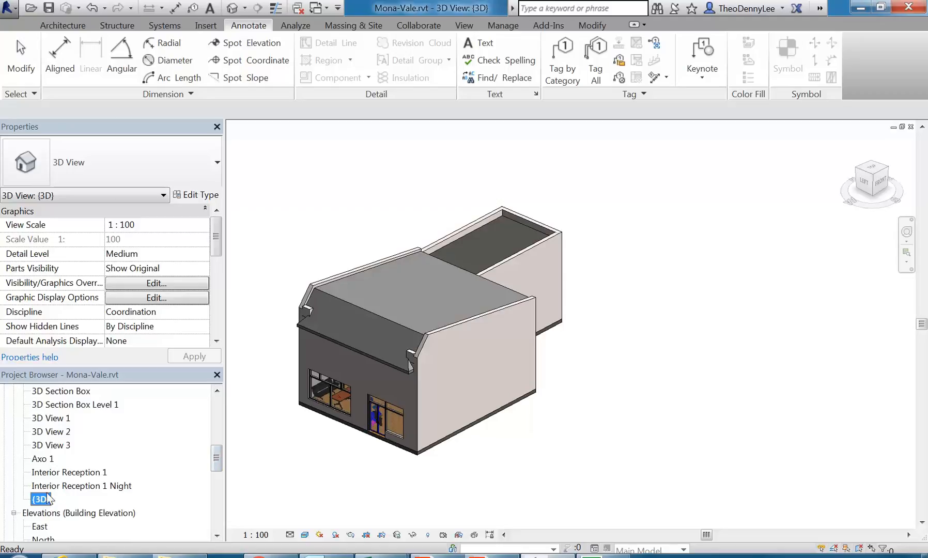
pyautogui.doubleClick(45, 459)
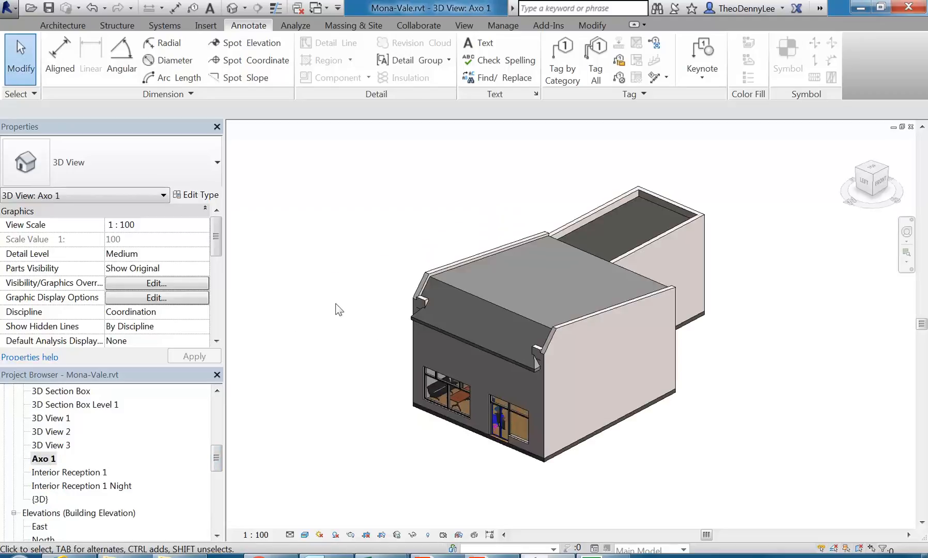
# Open sheet A106 and place the Axo 1 view in the upper-left part of the sheet.
pyautogui.moveTo(218, 455); pyautogui.dragTo(217, 511)
pyautogui.click(54, 499)
pyautogui.doubleClick(54, 499)
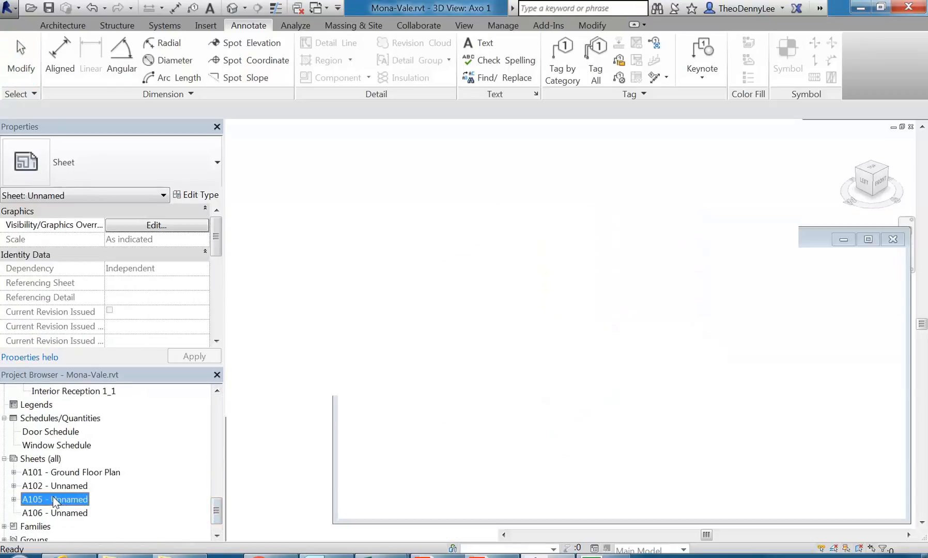
pyautogui.doubleClick(78, 513)
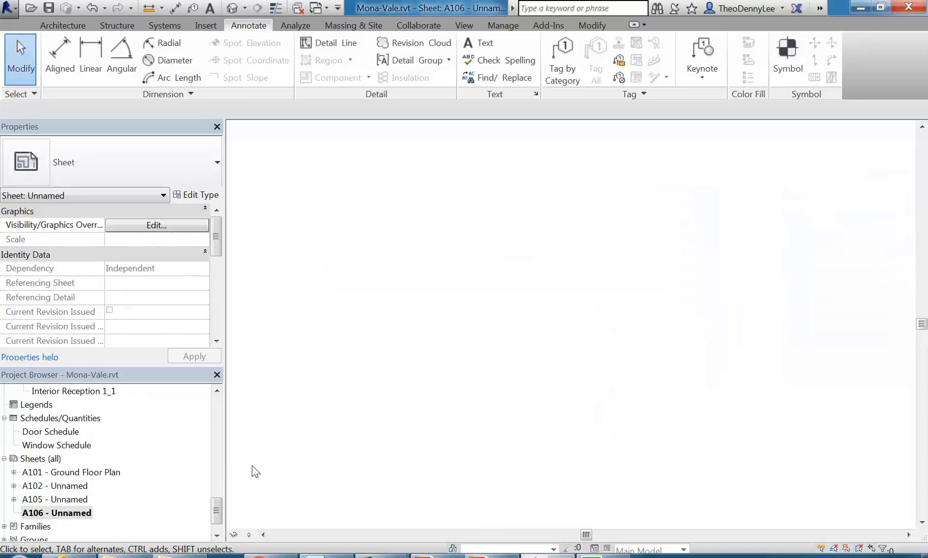
pyautogui.moveTo(217, 510); pyautogui.dragTo(217, 455)
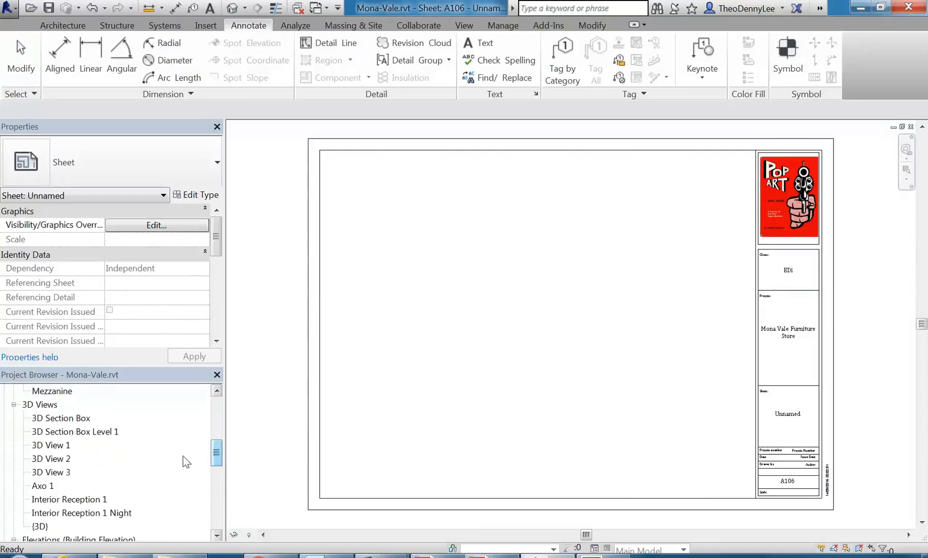
pyautogui.click(43, 488)
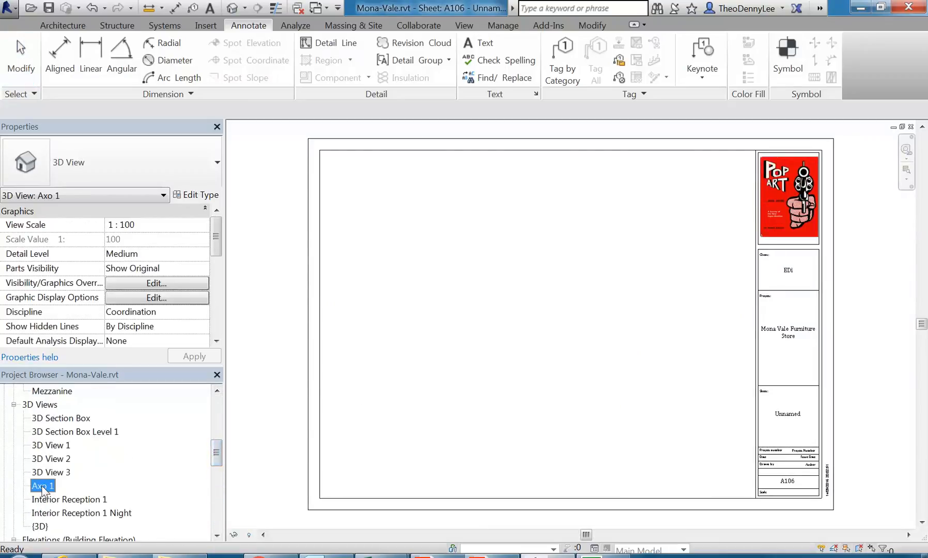
pyautogui.moveTo(43, 488); pyautogui.dragTo(471, 264)
pyautogui.click(472, 263)
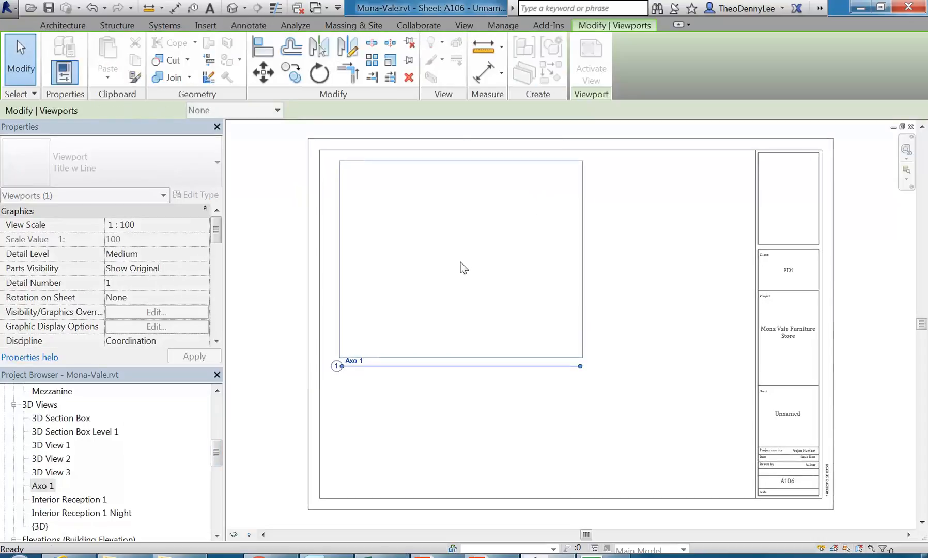
pyautogui.click(476, 438)
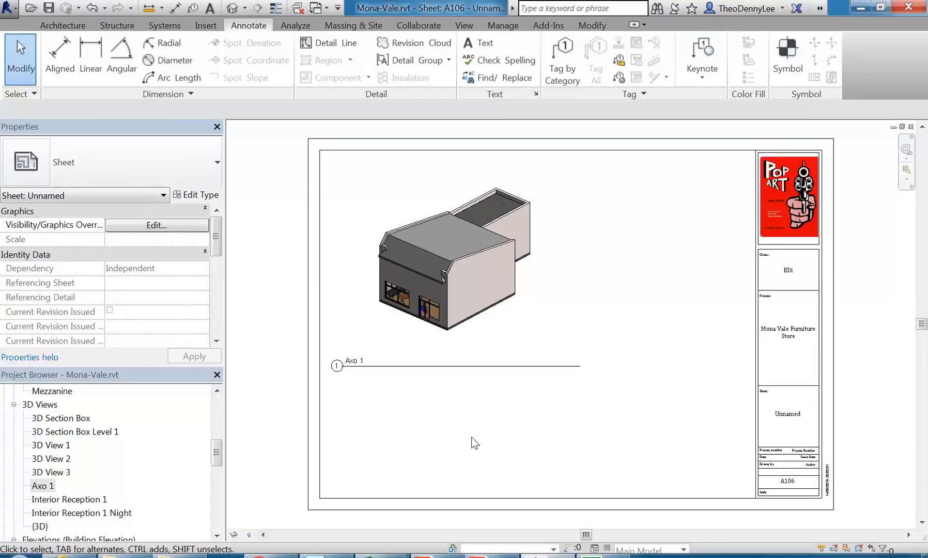
# Orbit the Axo 1 view to show the building's rear, and check the result on sheet A106.
pyautogui.click(43, 487)
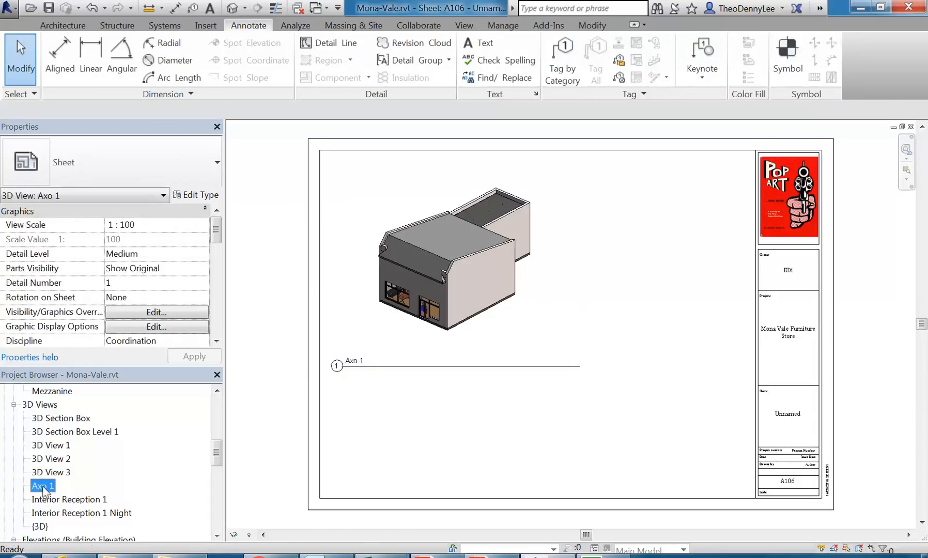
pyautogui.doubleClick(43, 487)
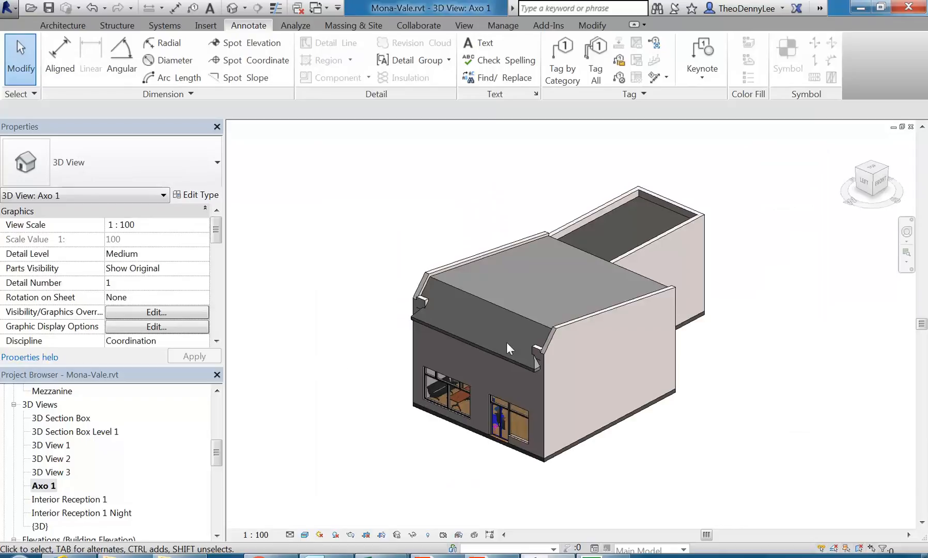
pyautogui.keyDown('shift'); pyautogui.moveTo(464, 350); pyautogui.dragTo(367, 361, button='middle'); pyautogui.keyUp('shift')
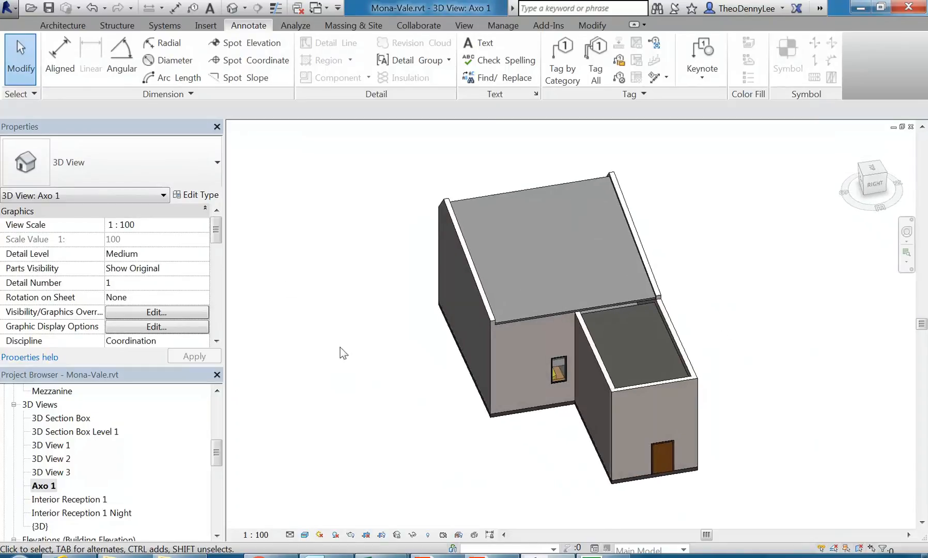
pyautogui.moveTo(217, 448); pyautogui.dragTo(196, 505)
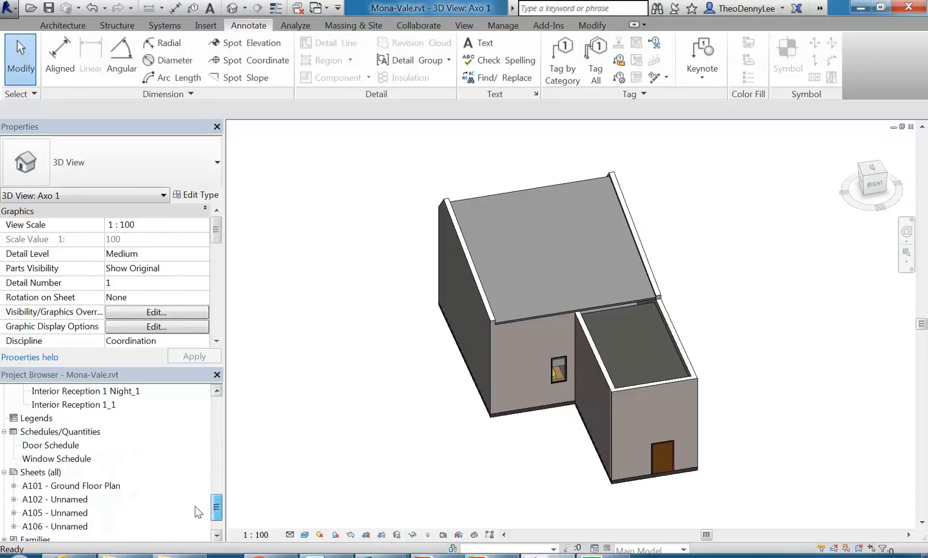
pyautogui.doubleClick(54, 526)
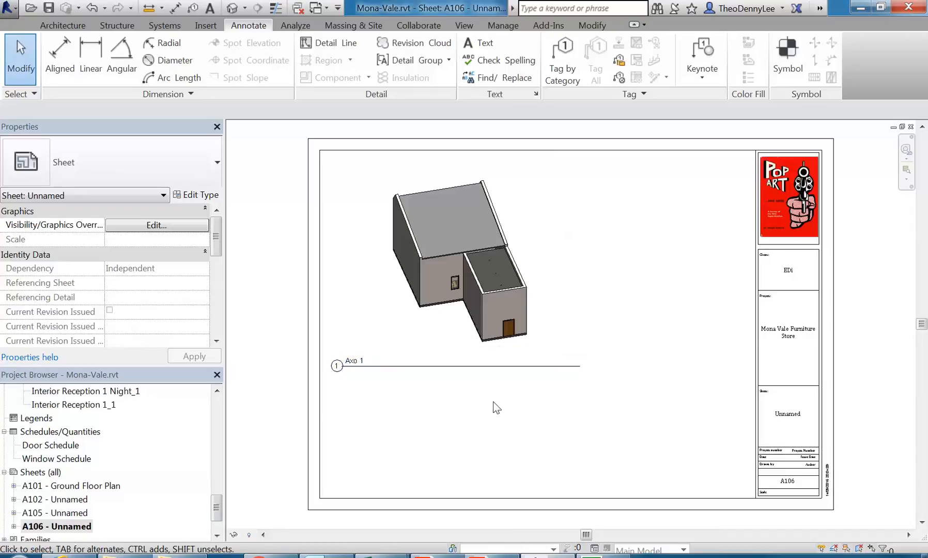
# Reopen the Axo 1 view and orbit it back to an axonometric of the building's front-left corner.
pyautogui.moveTo(216, 505); pyautogui.dragTo(215, 462)
pyautogui.doubleClick(44, 445)
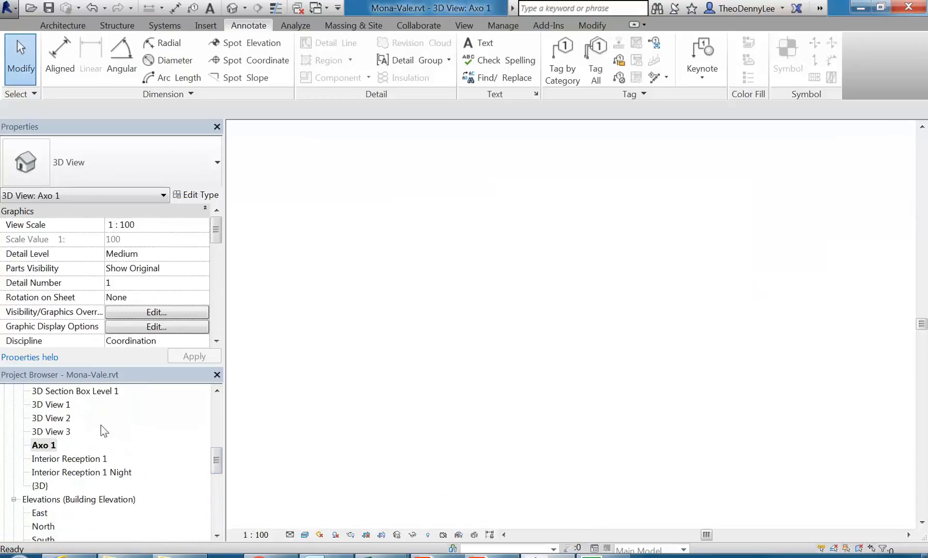
pyautogui.keyDown('shift'); pyautogui.moveTo(649, 305); pyautogui.dragTo(741, 295, button='middle'); pyautogui.keyUp('shift')
pyautogui.scroll(-1, 653, 253)
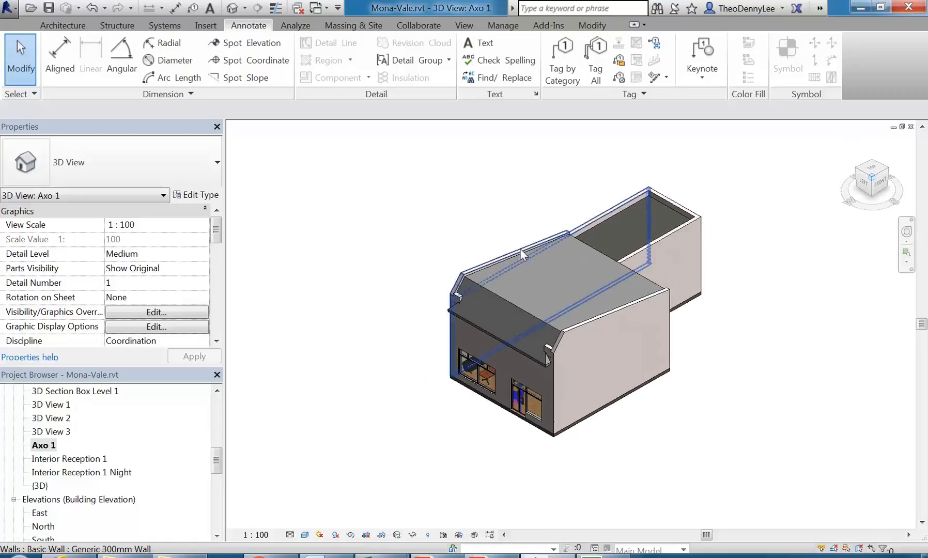
pyautogui.moveTo(678, 312); pyautogui.dragTo(662, 326, button='middle')
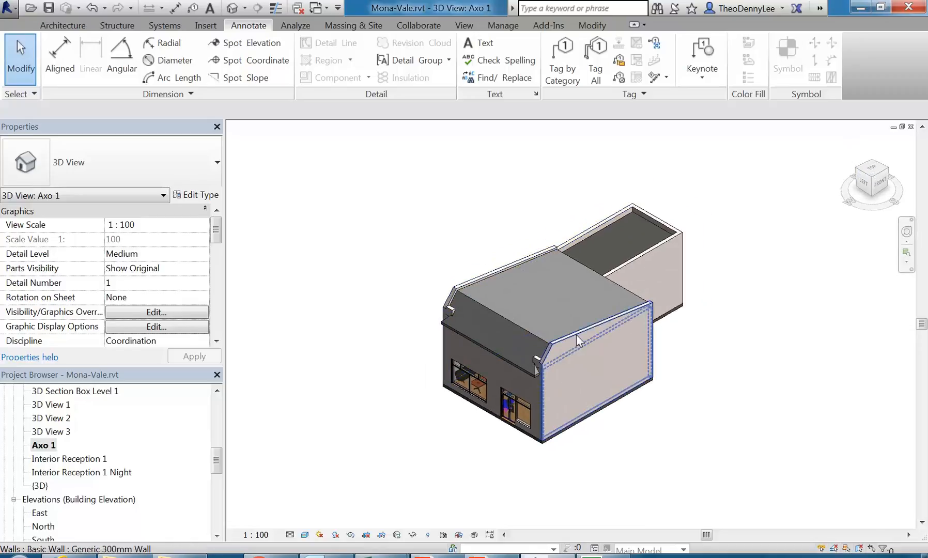
pyautogui.scroll(2, 576, 334)
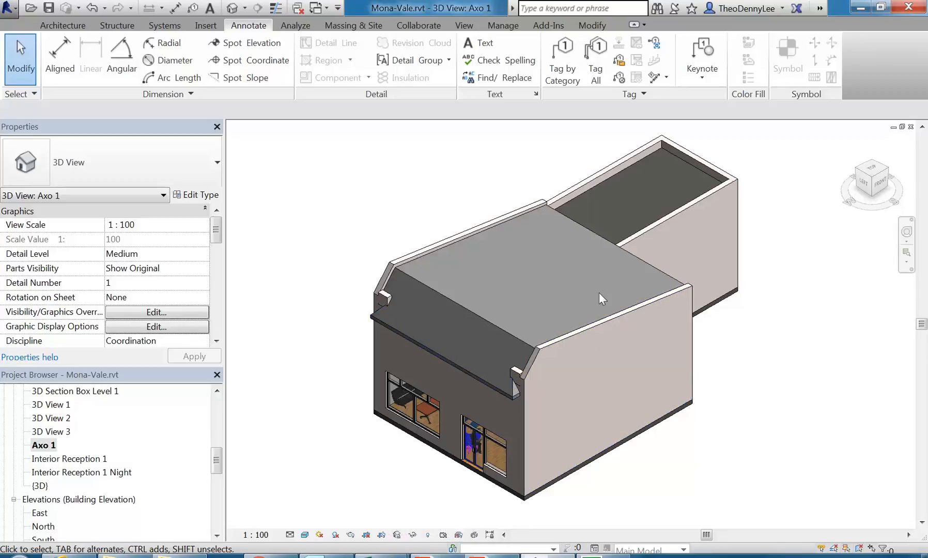
# Save the orientation of the Axo 1 view and lock it, and try to orbit the locked view.
pyautogui.click(396, 535)
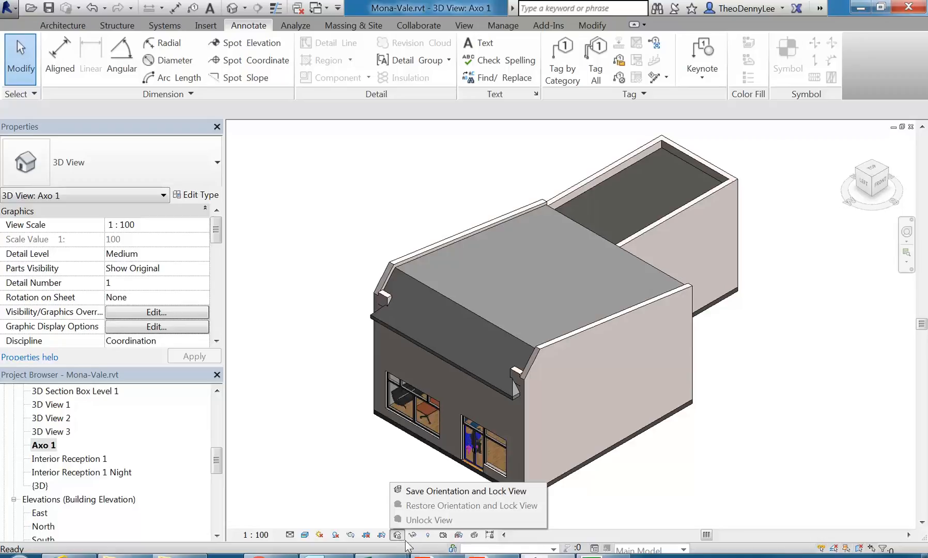
pyautogui.click(449, 491)
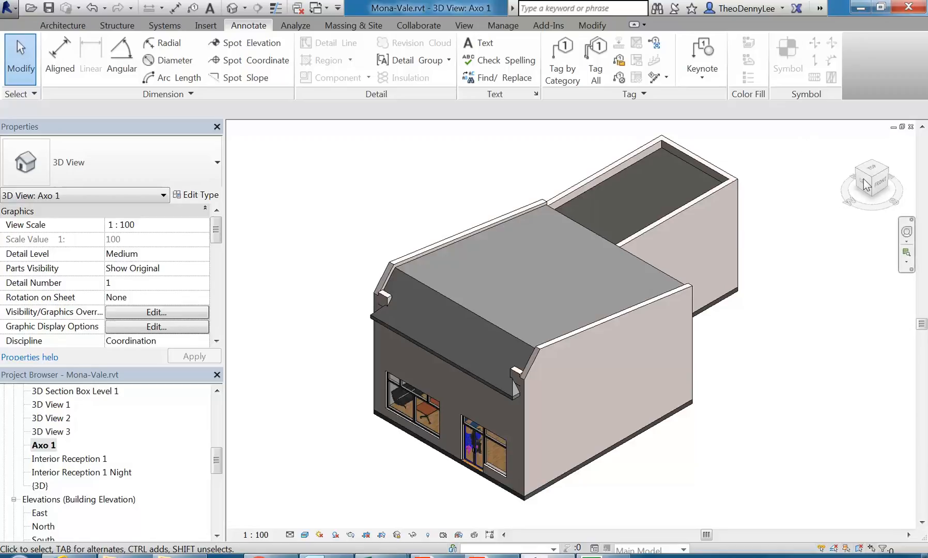
pyautogui.keyDown('shift'); pyautogui.moveTo(474, 342); pyautogui.dragTo(494, 323, button='middle'); pyautogui.keyUp('shift')
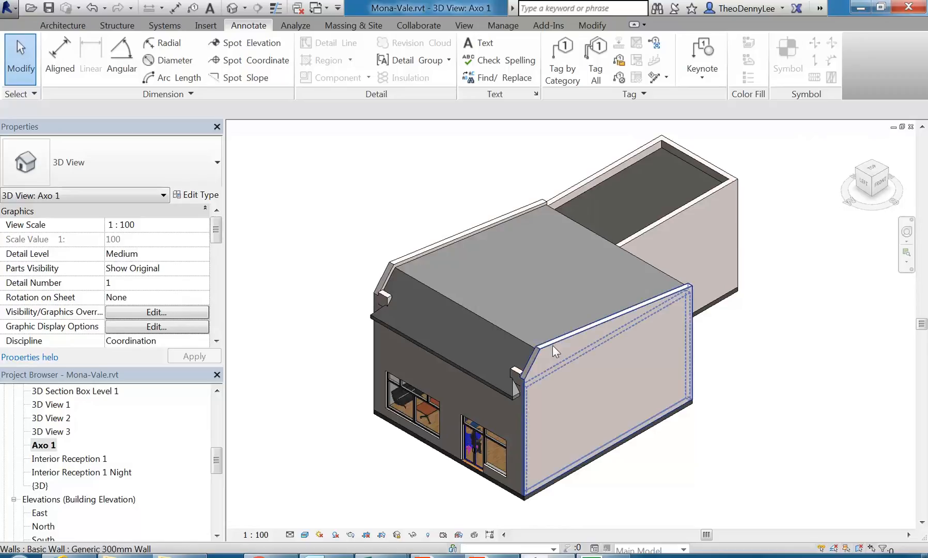
# Zoom in and out on the locked Axo 1 view and check how it appears on sheet A106.
pyautogui.scroll(-3, 554, 345)
pyautogui.scroll(3, 554, 345)
pyautogui.scroll(-3, 554, 345)
pyautogui.scroll(3, 553, 345)
pyautogui.scroll(-1, 553, 345)
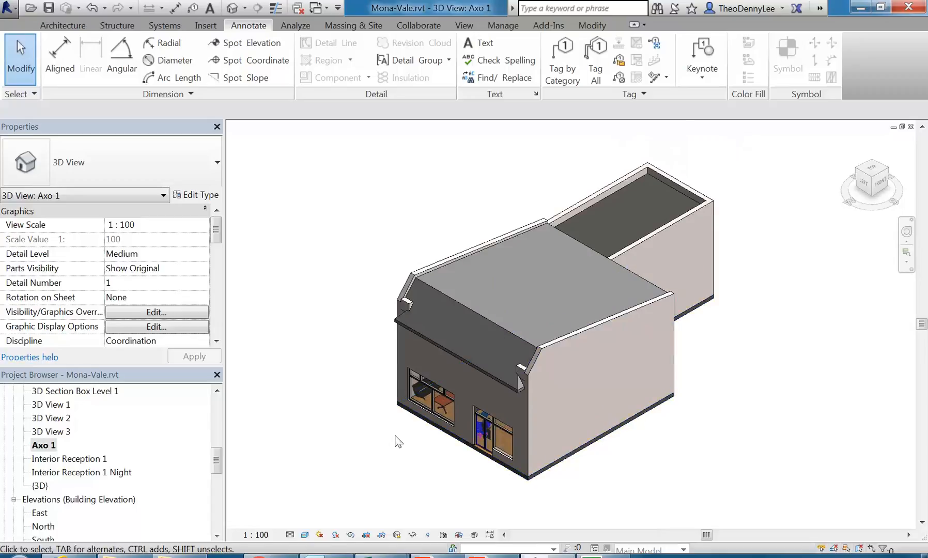
pyautogui.scroll(2, 398, 440)
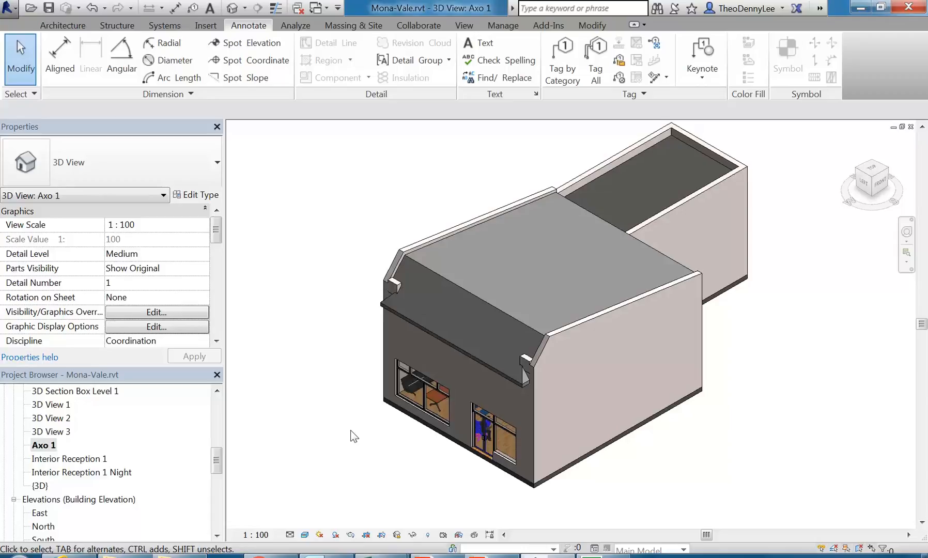
pyautogui.moveTo(218, 457); pyautogui.dragTo(216, 516)
pyautogui.doubleClick(57, 499)
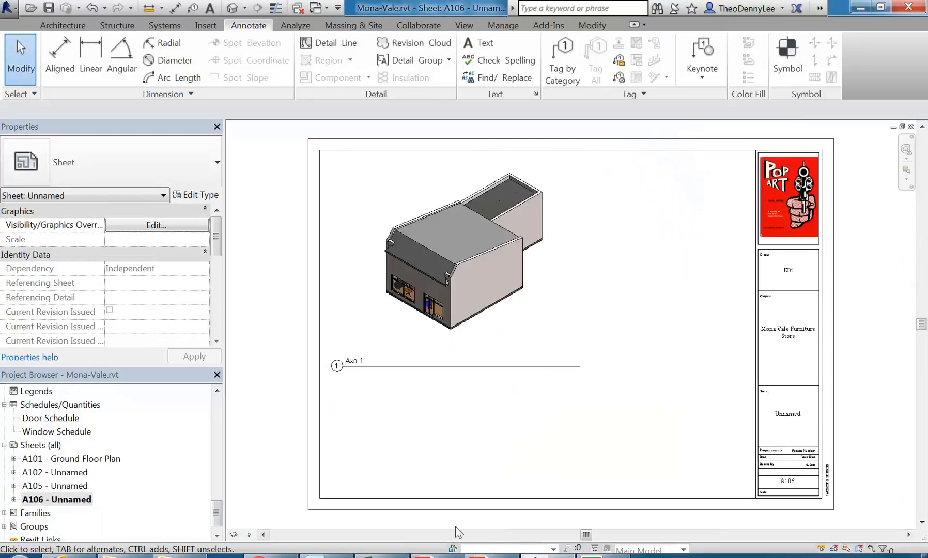
# Review the lock options of the Axo 1 view, and open the default {3D} view.
pyautogui.click(216, 518)
pyautogui.moveTo(216, 518); pyautogui.dragTo(216, 460)
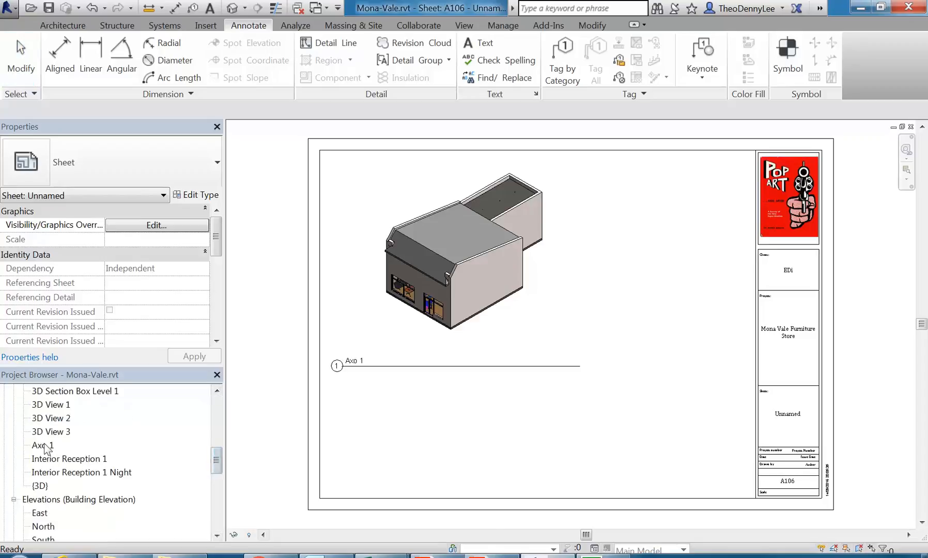
pyautogui.doubleClick(46, 446)
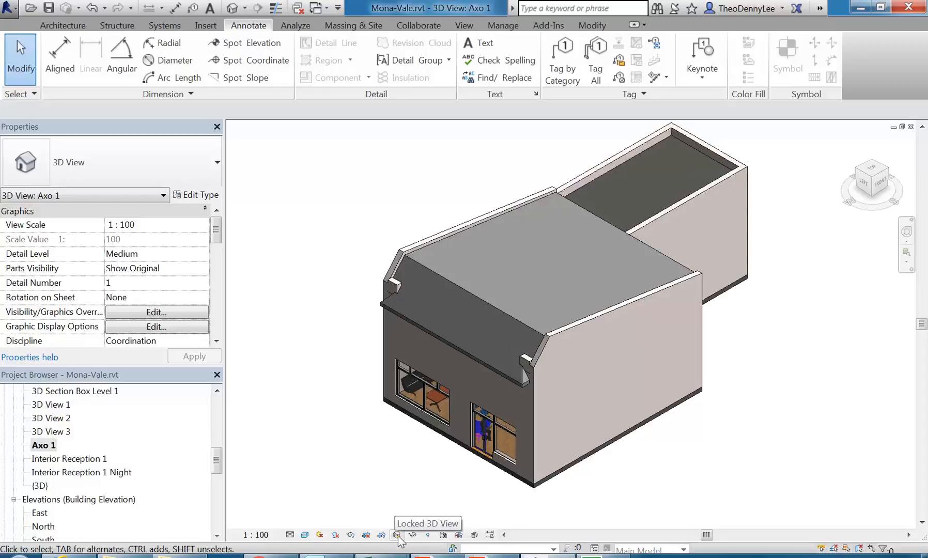
pyautogui.click(398, 536)
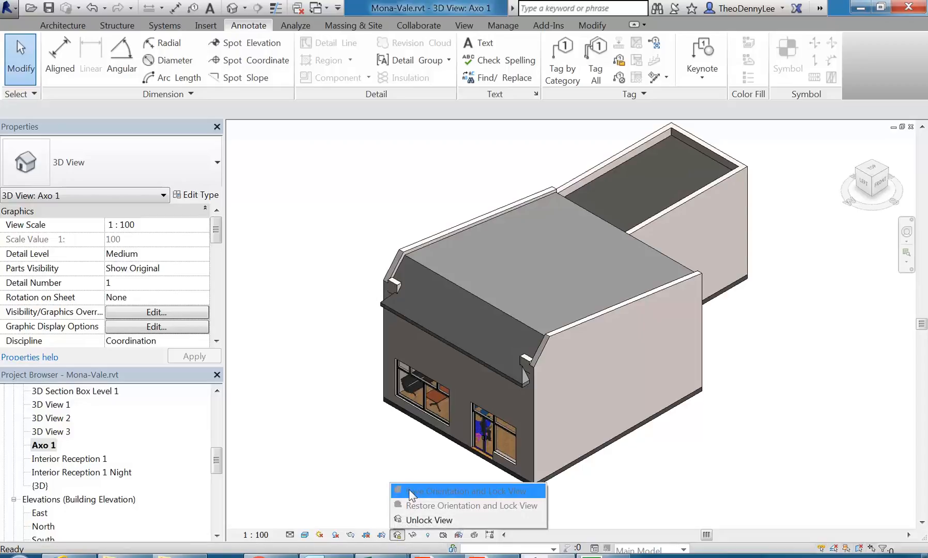
pyautogui.click(449, 491)
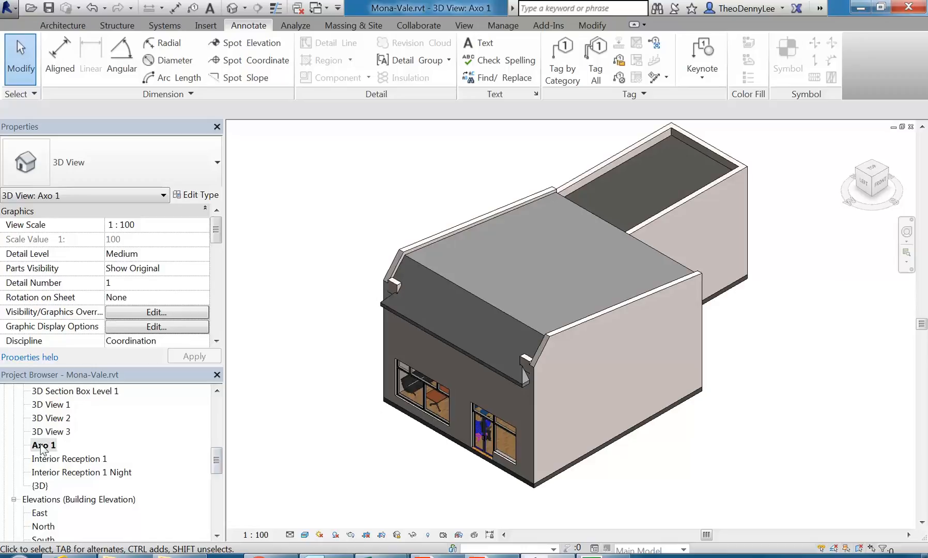
pyautogui.doubleClick(40, 486)
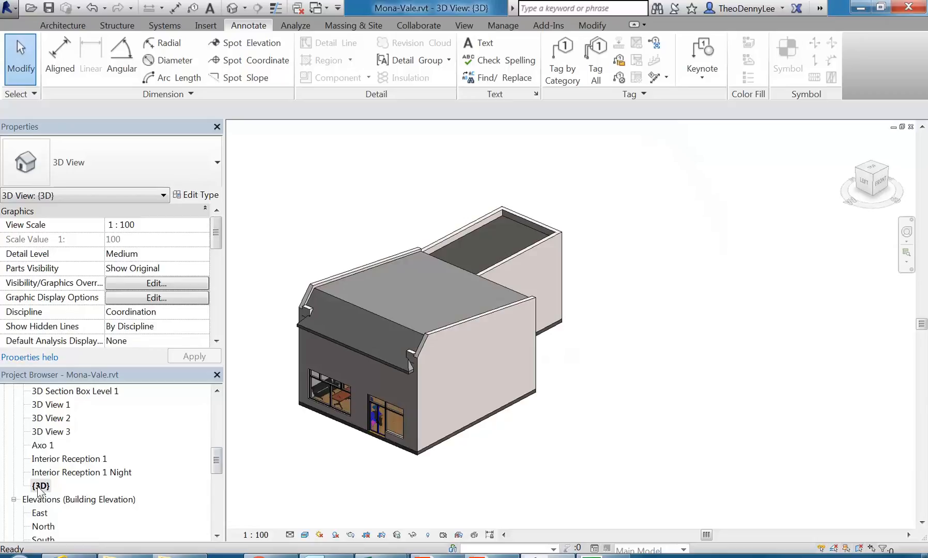
# Rename the default {3D} view as Axo 2.
pyautogui.rightClick(40, 486)
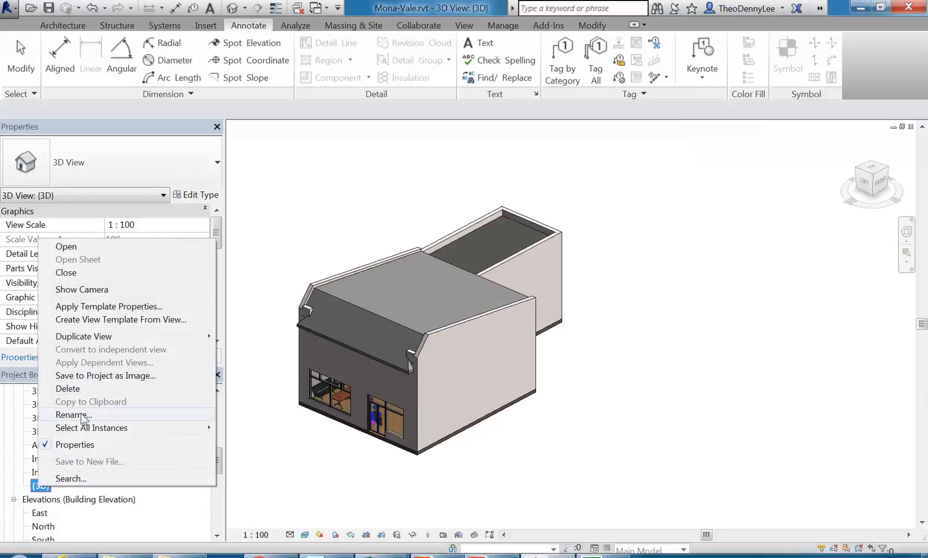
pyautogui.click(41, 491)
pyautogui.rightClick(40, 490)
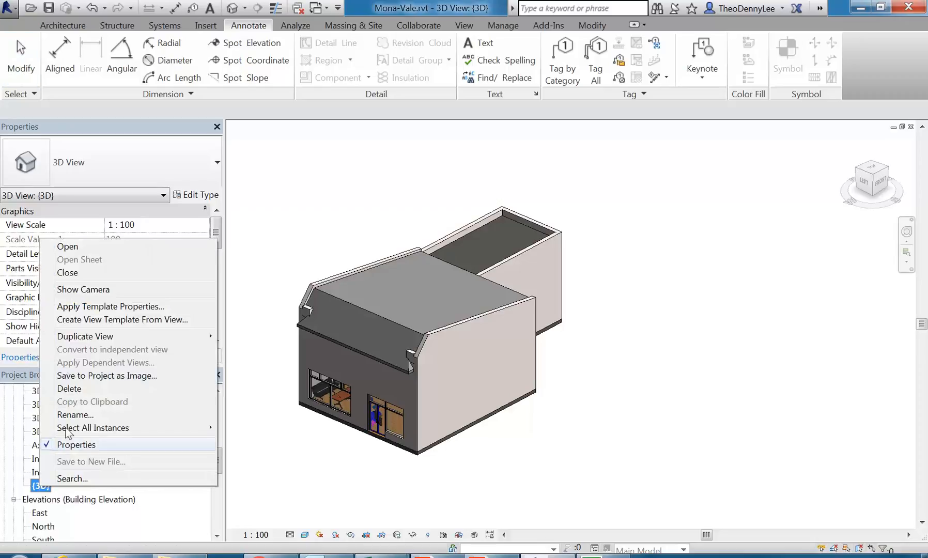
pyautogui.click(71, 413)
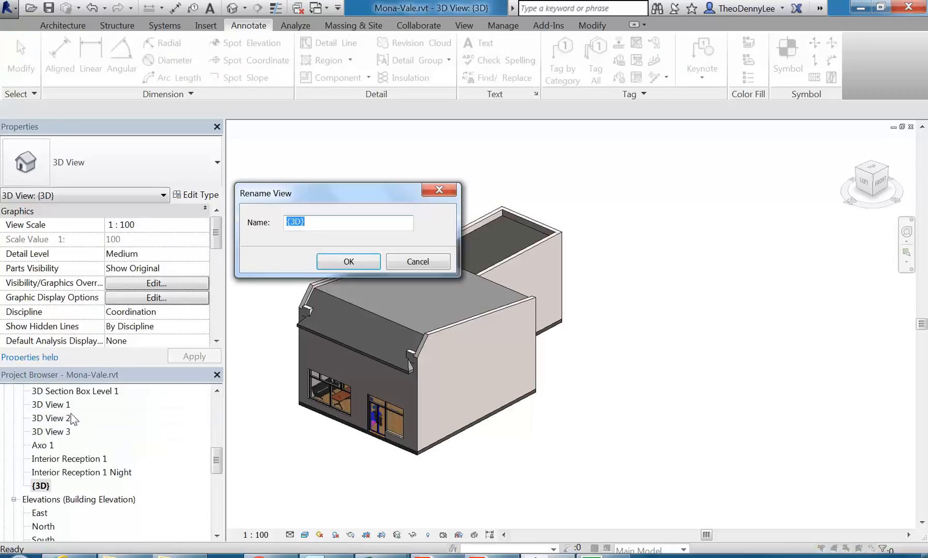
pyautogui.write('Axo 2')
pyautogui.click(337, 266)
pyautogui.scroll(1, 472, 266)
pyautogui.moveTo(442, 310); pyautogui.dragTo(486, 300, button='middle')
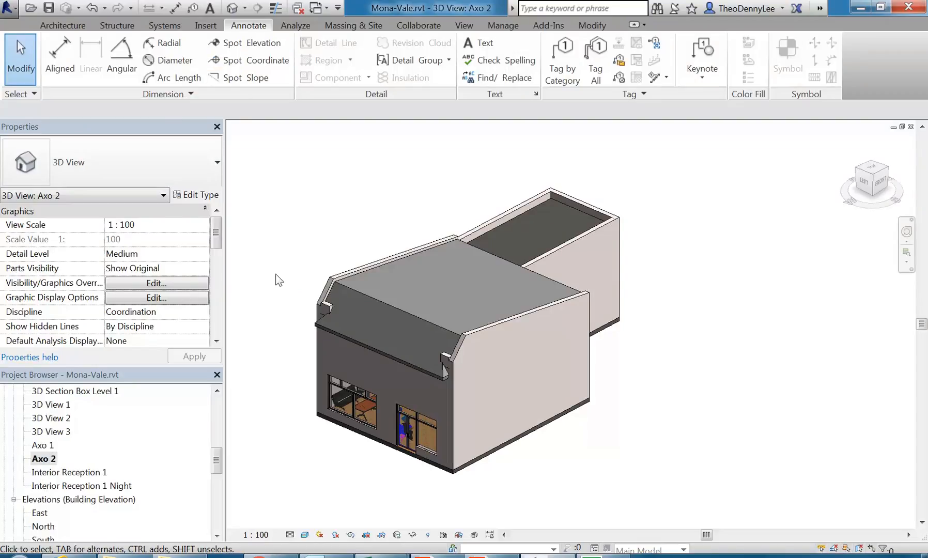
# Create a fresh default 3D view and orbit it to show the building's front-left corner.
pyautogui.click(232, 8)
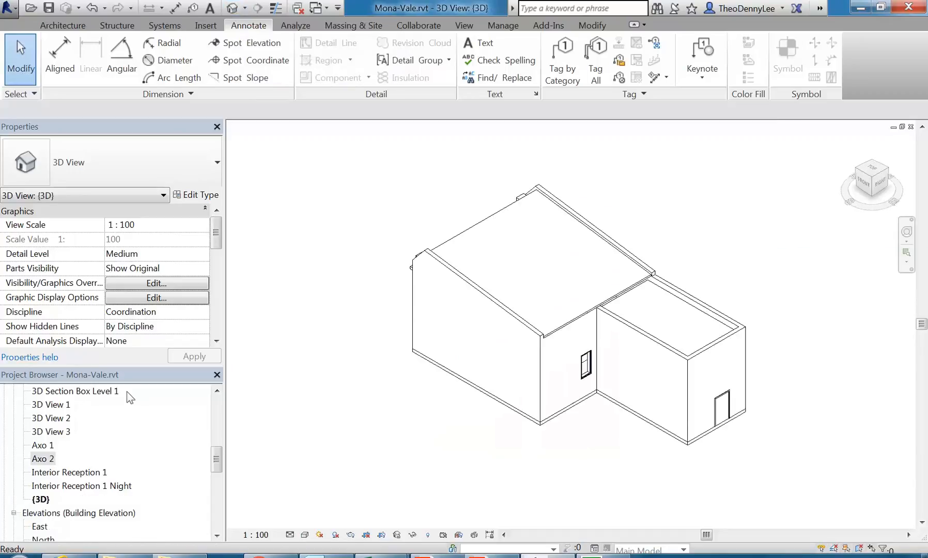
pyautogui.click(41, 499)
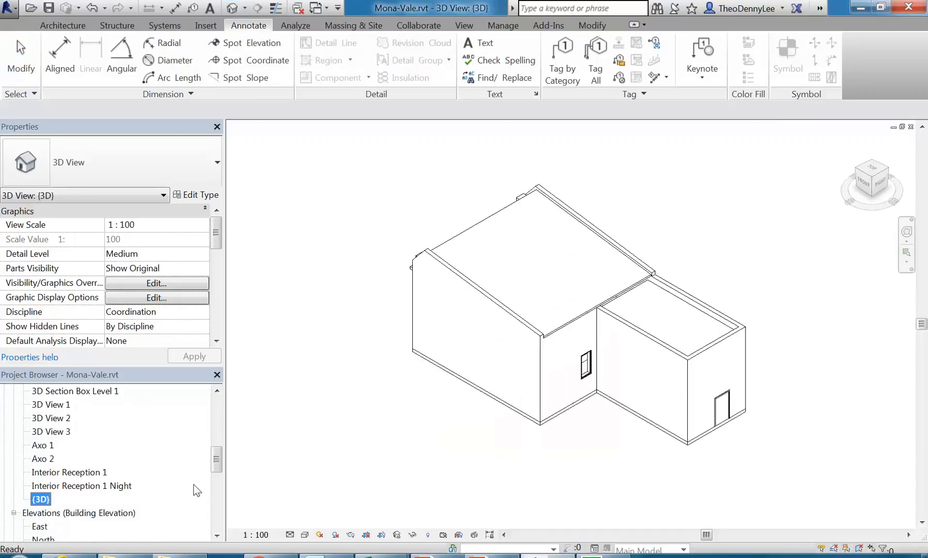
pyautogui.click(336, 363)
pyautogui.keyDown('shift'); pyautogui.moveTo(341, 363); pyautogui.dragTo(533, 353, button='middle'); pyautogui.keyUp('shift')
pyautogui.scroll(1, 515, 294)
pyautogui.keyDown('shift'); pyautogui.moveTo(537, 309); pyautogui.dragTo(527, 310, button='middle'); pyautogui.keyUp('shift')
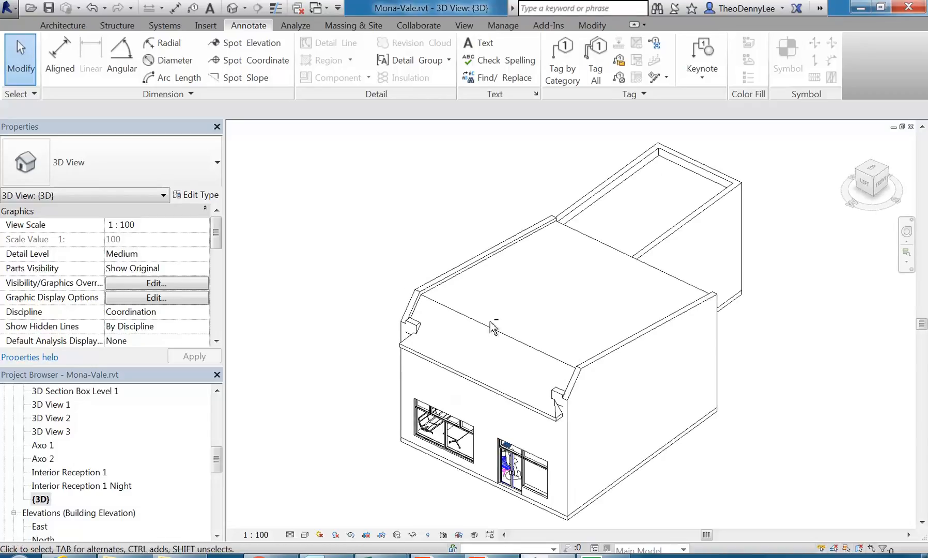
# Examine the view options available for the new {3D} view and orbit the model slightly.
pyautogui.rightClick(41, 499)
pyautogui.click(330, 265)
pyautogui.click(41, 501)
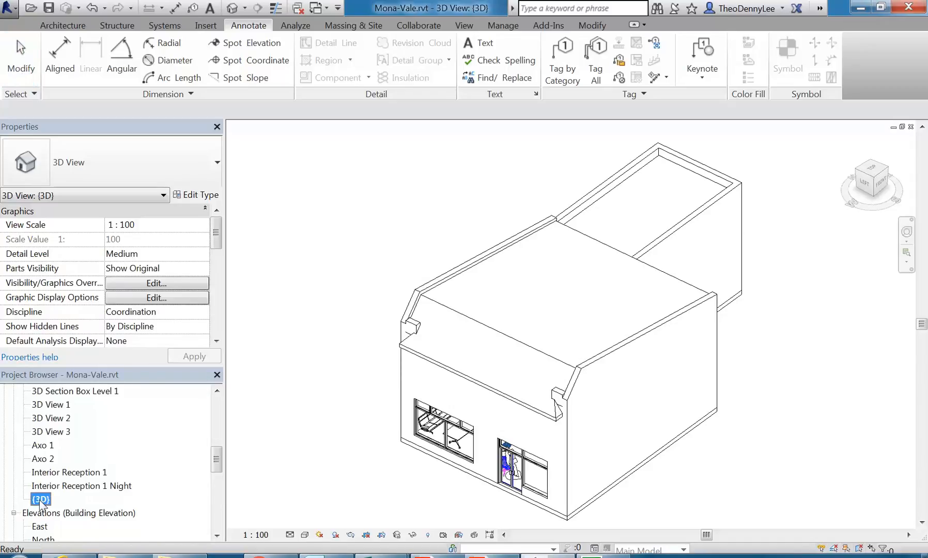
pyautogui.keyDown('shift'); pyautogui.moveTo(376, 318); pyautogui.dragTo(321, 288, button='middle'); pyautogui.keyUp('shift')
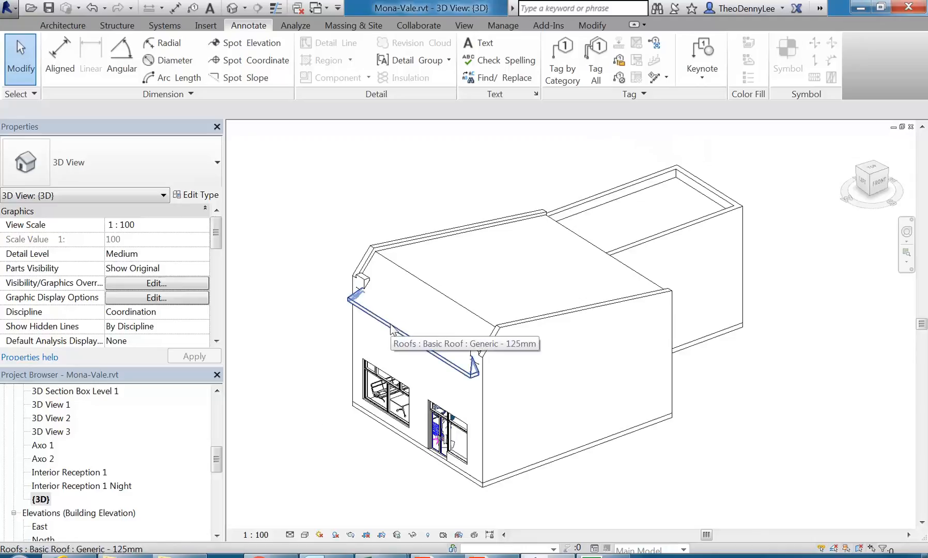
pyautogui.rightClick(41, 500)
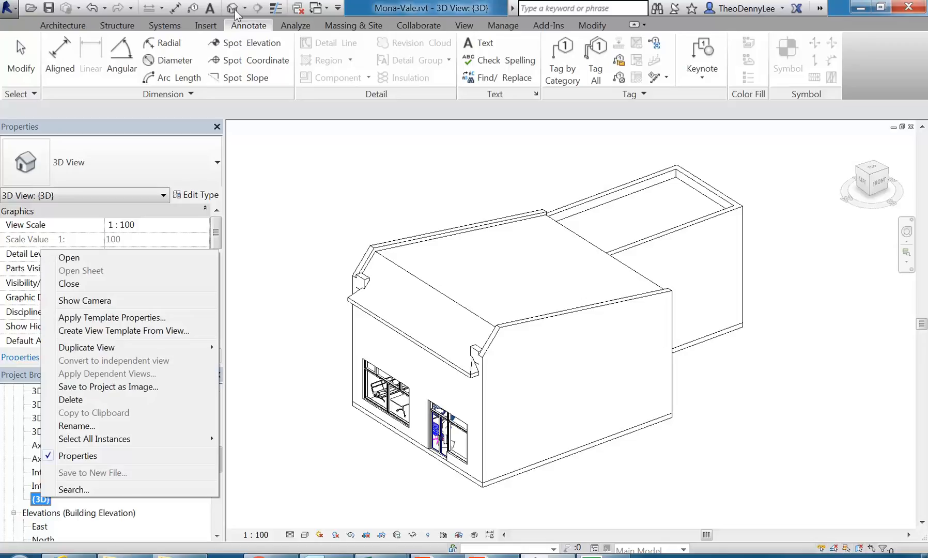
pyautogui.click(335, 239)
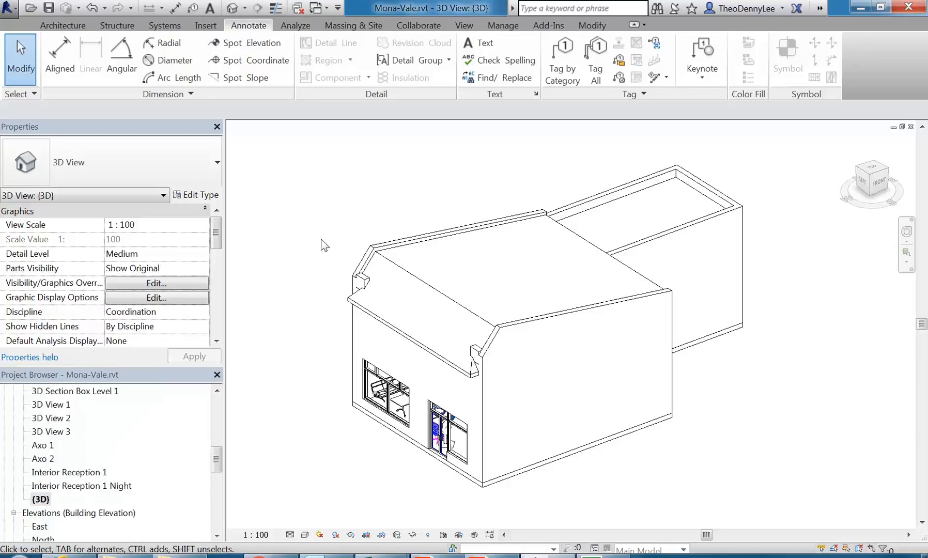
# Reopen the Axo 2 view and turn on its section box.
pyautogui.doubleClick(46, 458)
pyautogui.moveTo(363, 344); pyautogui.dragTo(436, 364, button='middle')
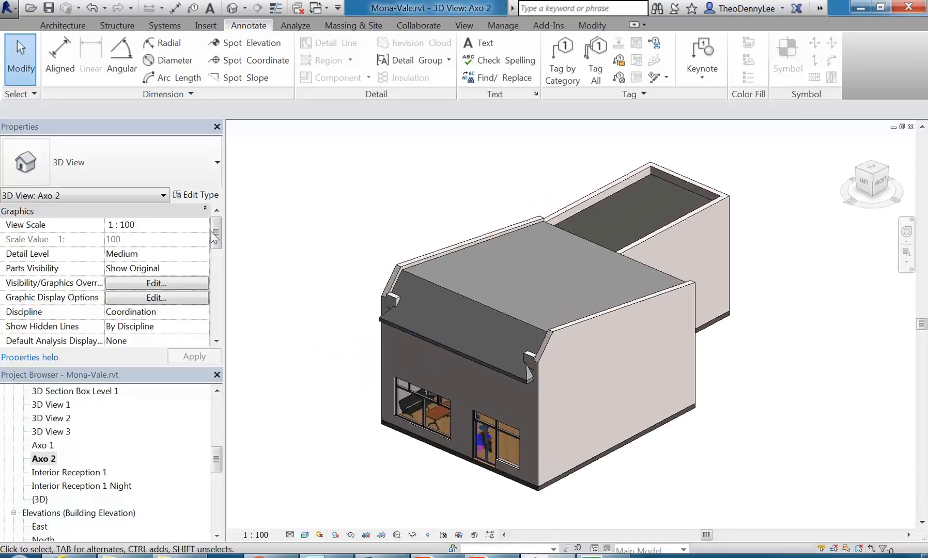
pyautogui.moveTo(215, 233)
pyautogui.mouseDown()
pyautogui.moveTo(216, 251)
pyautogui.moveTo(217, 232)
pyautogui.mouseUp()
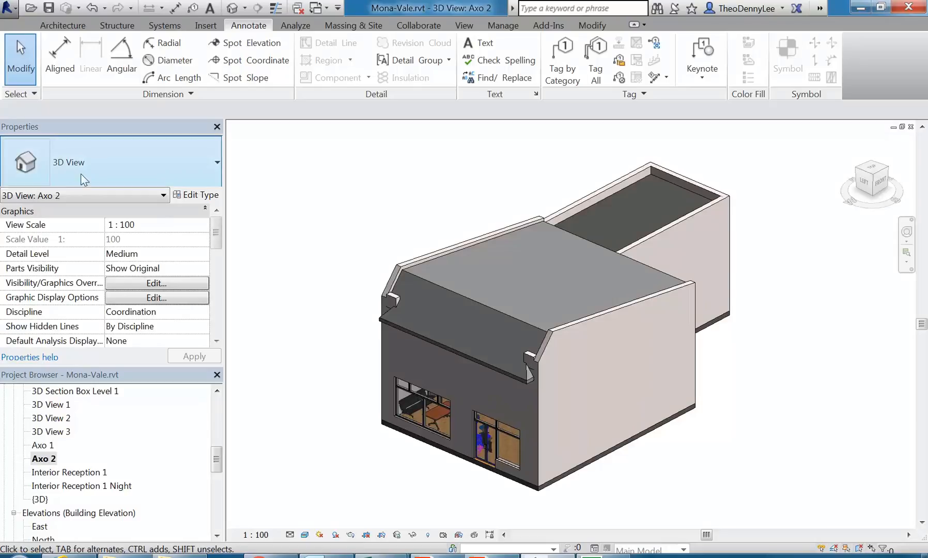
pyautogui.moveTo(216, 241); pyautogui.dragTo(213, 274)
pyautogui.click(109, 296)
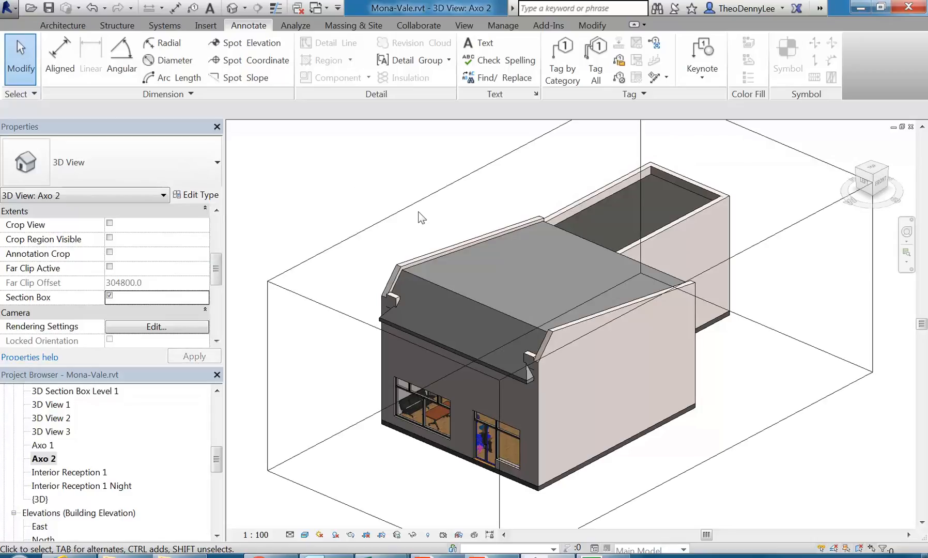
# Lower the top of the section box to cut the building open above the ground floor rooms, and adjust its sides.
pyautogui.click(408, 210)
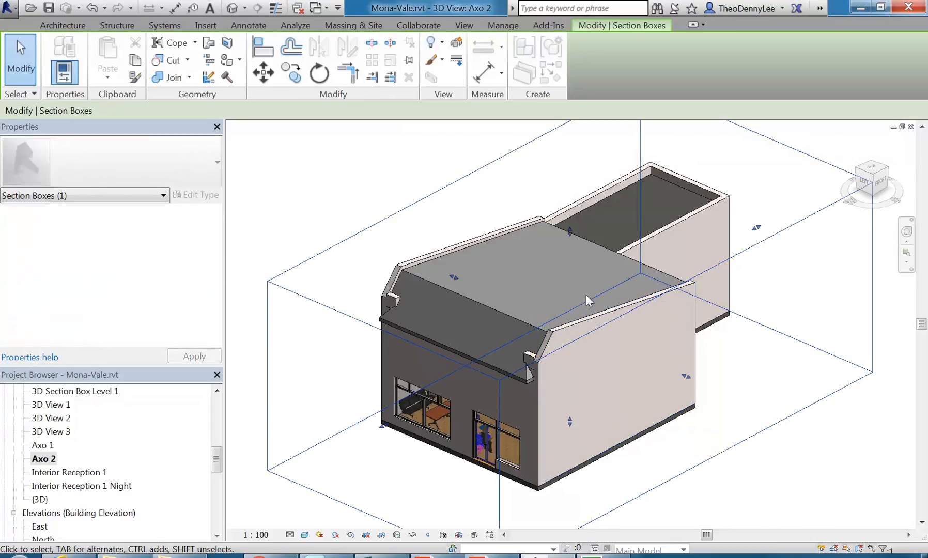
pyautogui.moveTo(569, 231); pyautogui.dragTo(570, 342)
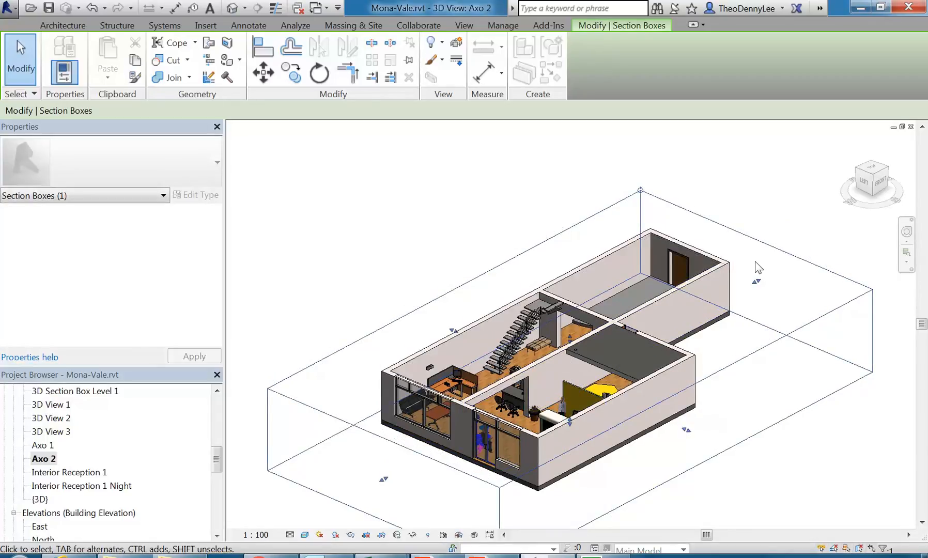
pyautogui.moveTo(384, 478); pyautogui.dragTo(434, 452)
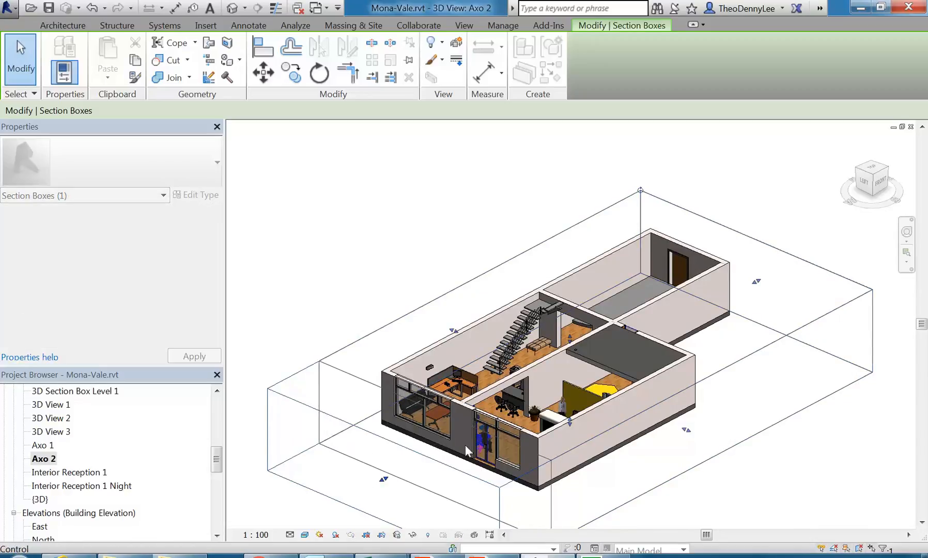
pyautogui.moveTo(712, 416); pyautogui.dragTo(596, 355)
pyautogui.scroll(2, 556, 358)
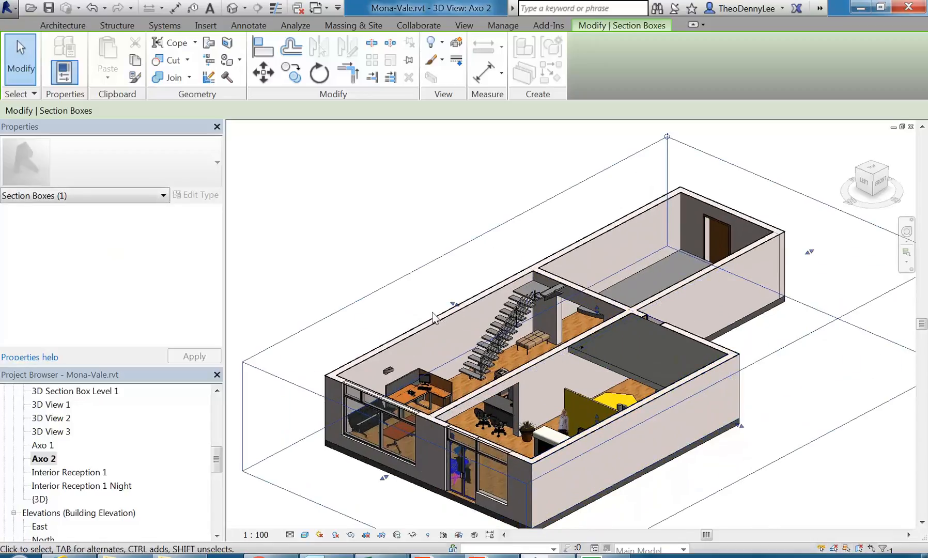
pyautogui.moveTo(455, 305); pyautogui.dragTo(465, 312)
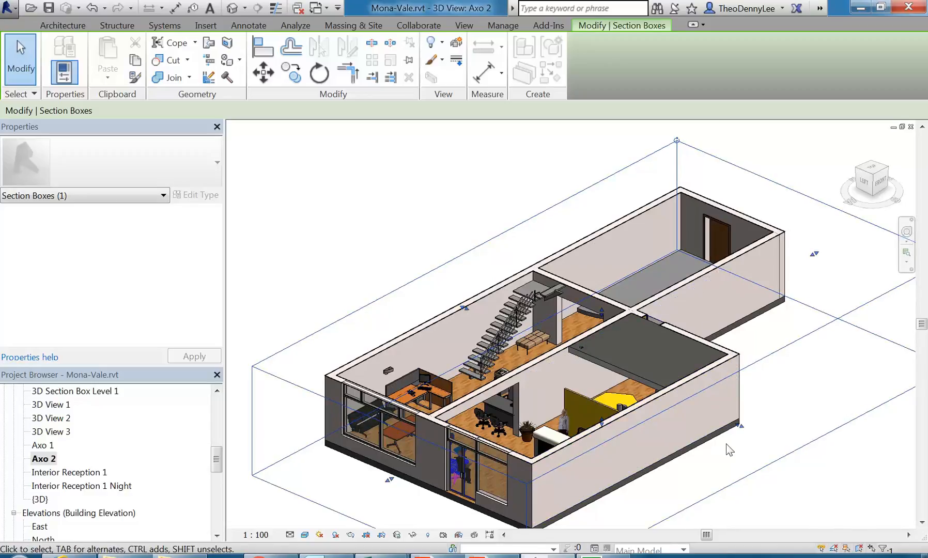
pyautogui.moveTo(603, 315); pyautogui.dragTo(603, 324)
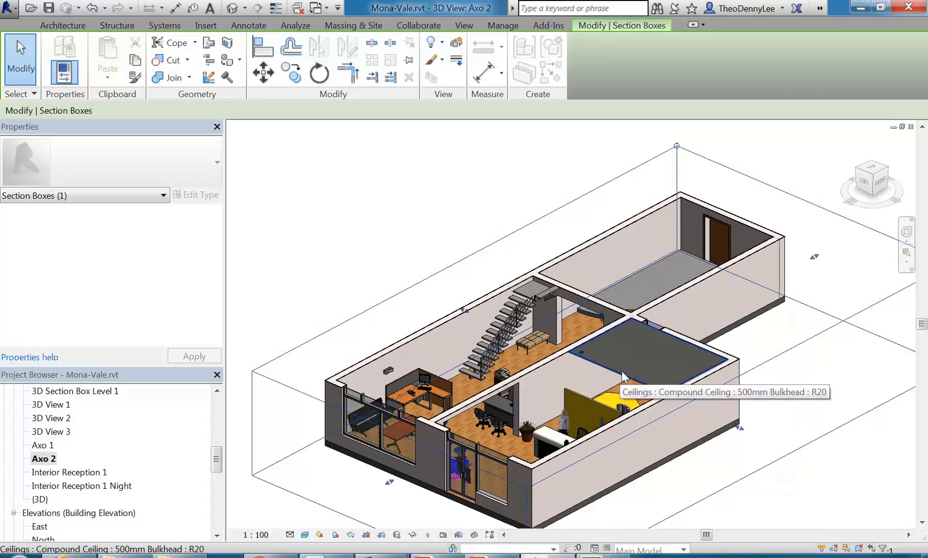
# Hide the 500mm Bulkhead ceiling element over the right-hand rooms in the Axo 2 view.
pyautogui.click(624, 377)
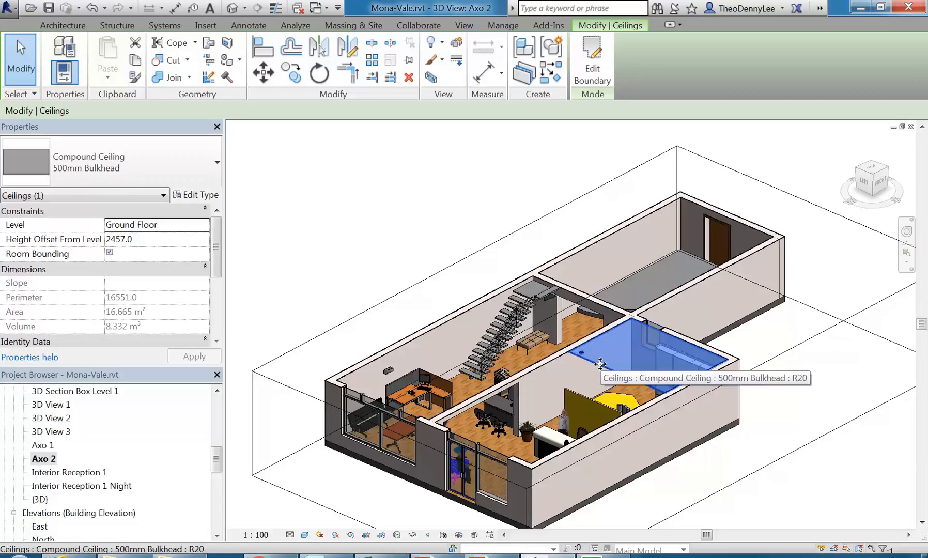
pyautogui.rightClick(600, 364)
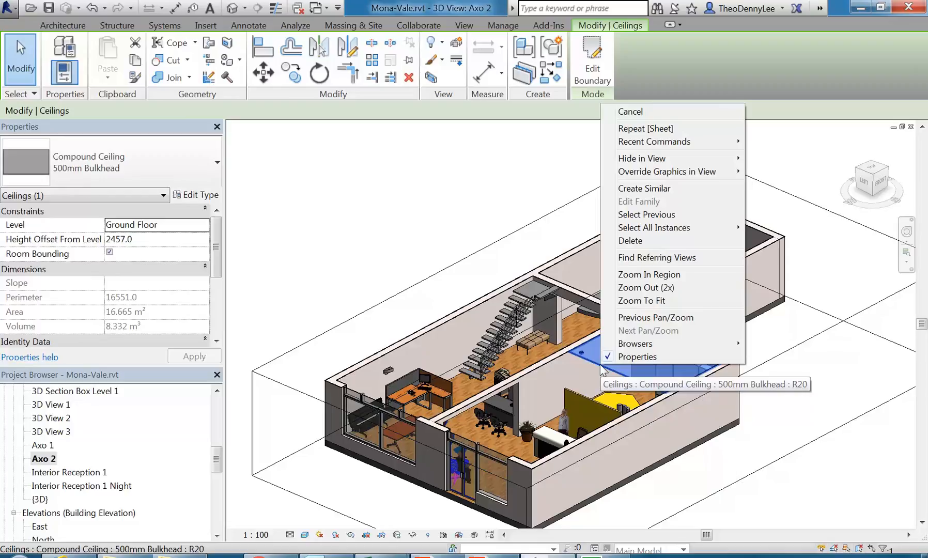
pyautogui.moveTo(649, 158)
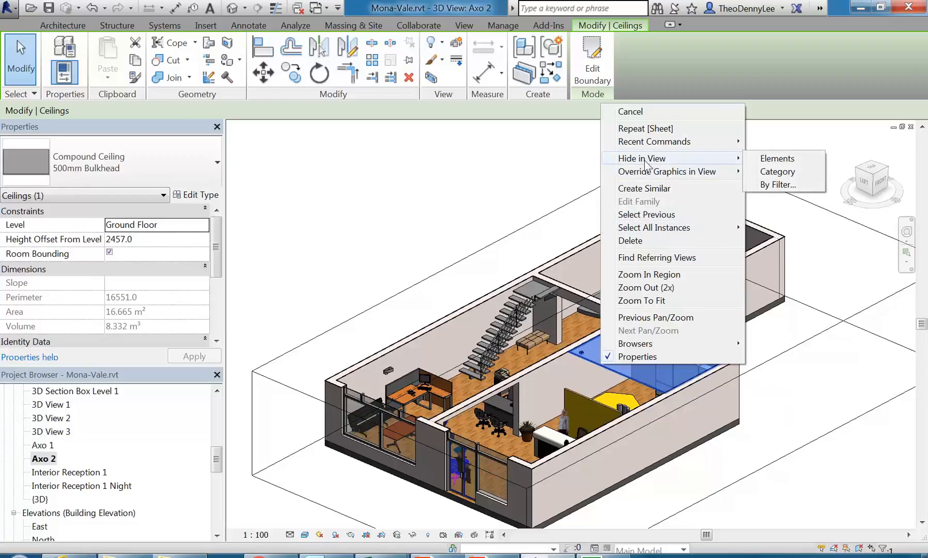
pyautogui.click(777, 159)
# Hide the wall washer downlight left floating where the ceiling was in the Axo 2 view.
pyautogui.scroll(4, 587, 364)
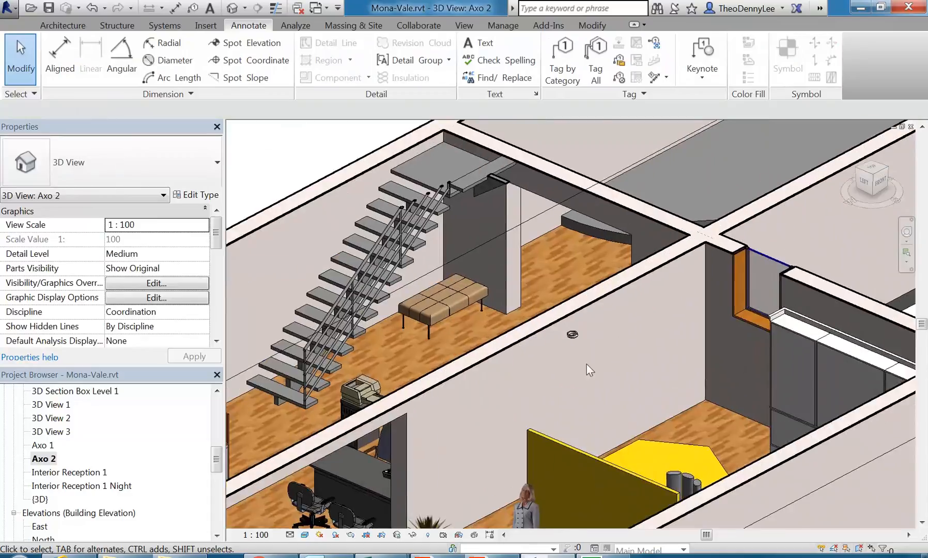
pyautogui.click(568, 327)
pyautogui.scroll(-3, 565, 353)
pyautogui.rightClick(567, 335)
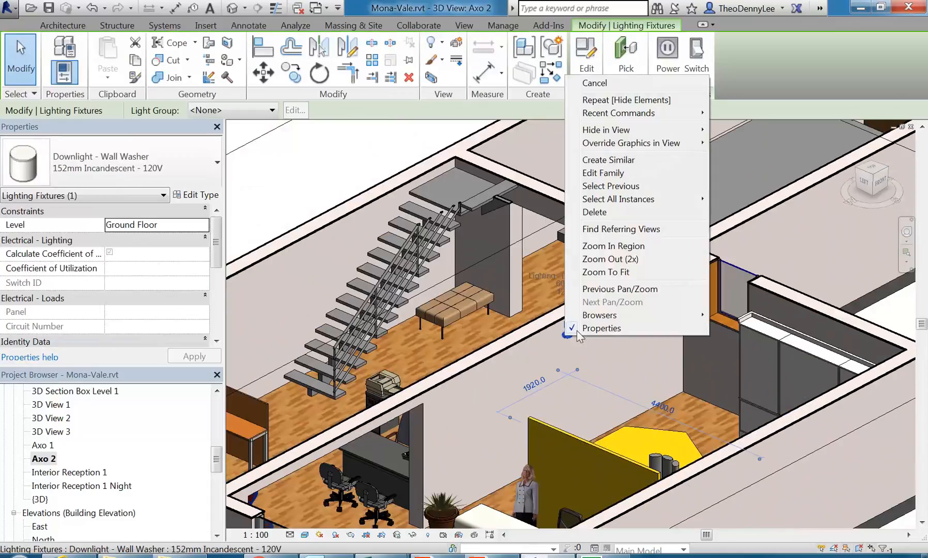
pyautogui.moveTo(645, 134)
pyautogui.click(734, 130)
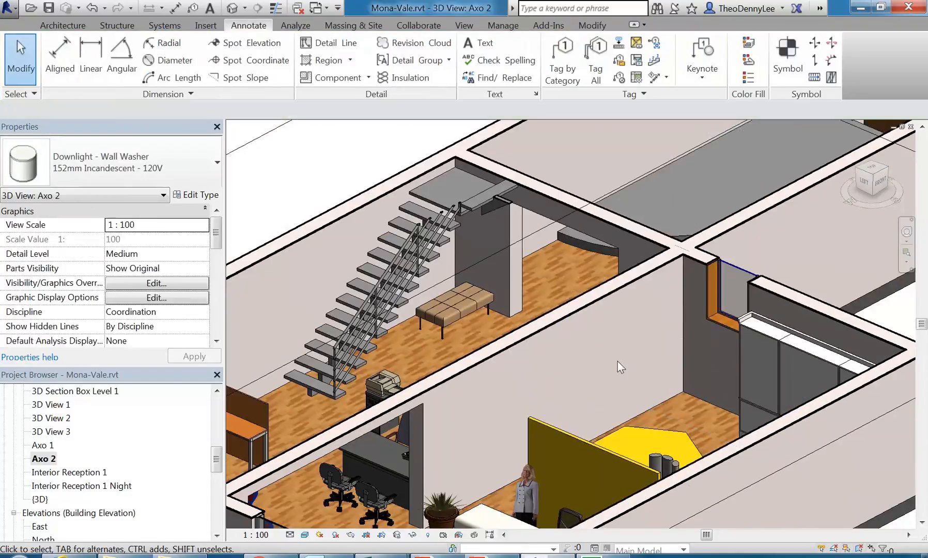
pyautogui.scroll(-6, 627, 344)
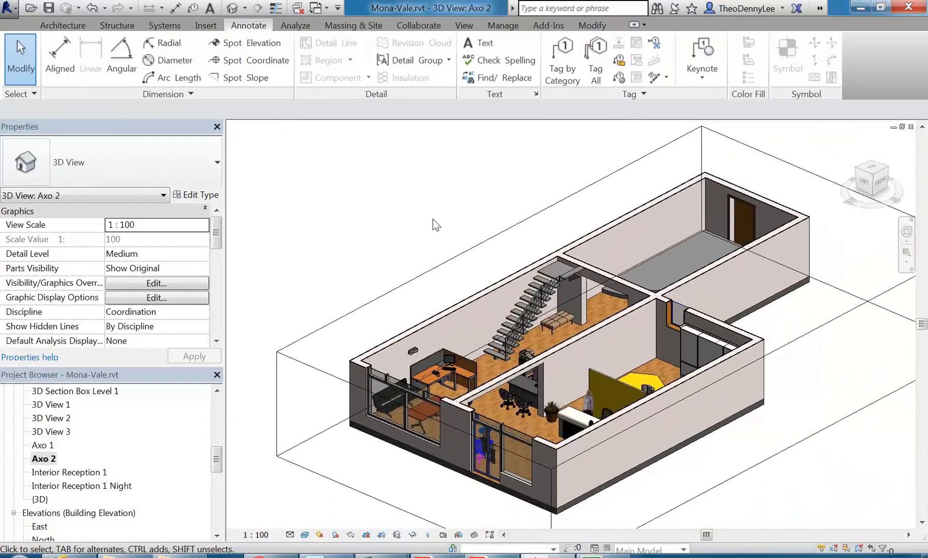
# Hide the section box element in the Axo 2 view so only the cut model shows.
pyautogui.click(472, 253)
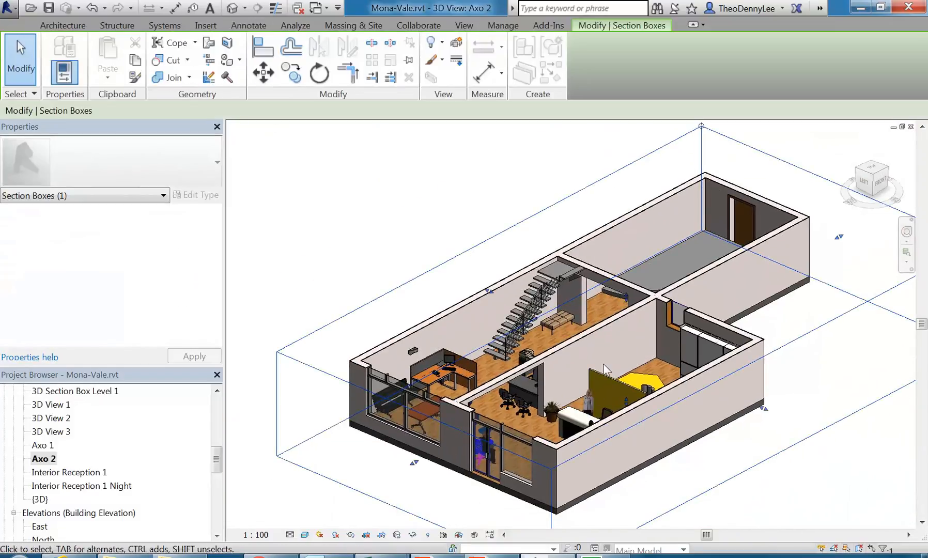
pyautogui.rightClick(477, 245)
pyautogui.moveTo(522, 306)
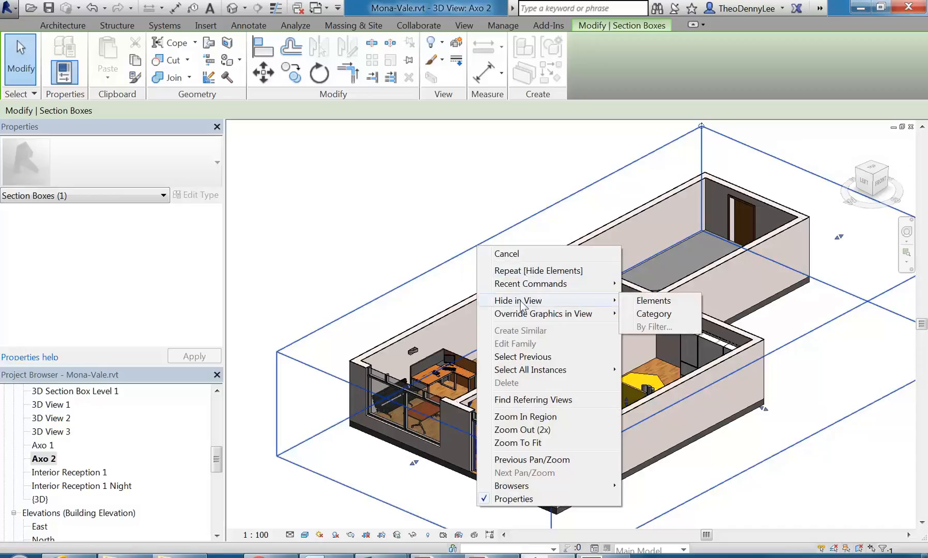
pyautogui.click(654, 300)
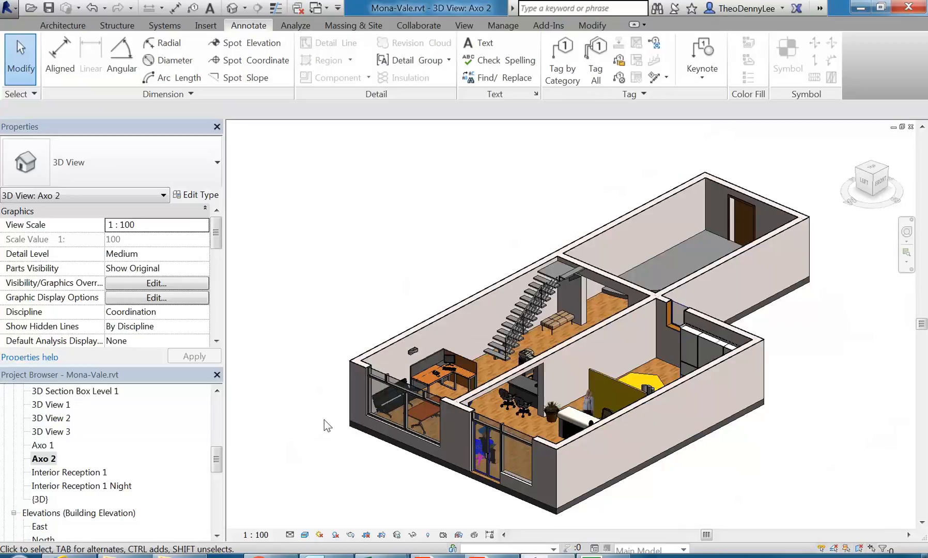
# Open sheet A106 and check the layout around the Axo 1 viewport.
pyautogui.moveTo(218, 456); pyautogui.dragTo(212, 516)
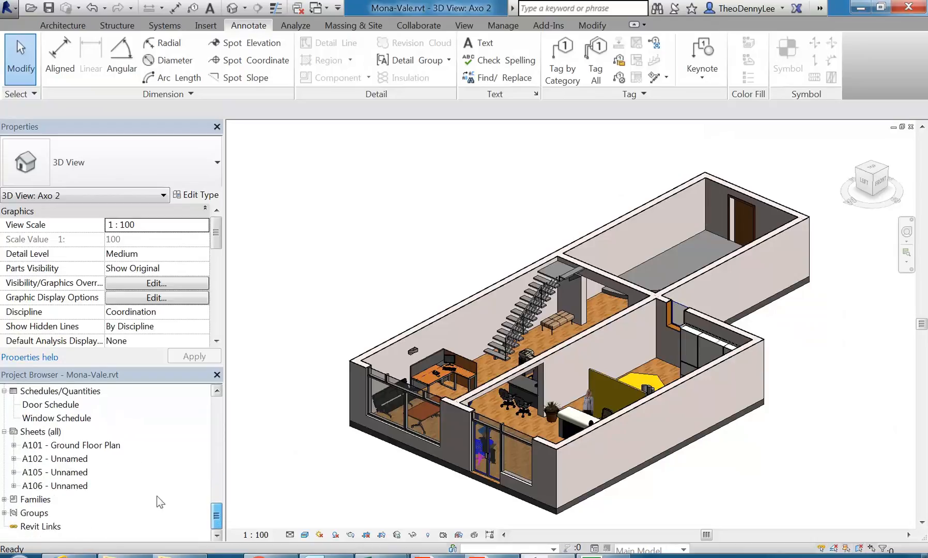
pyautogui.doubleClick(55, 486)
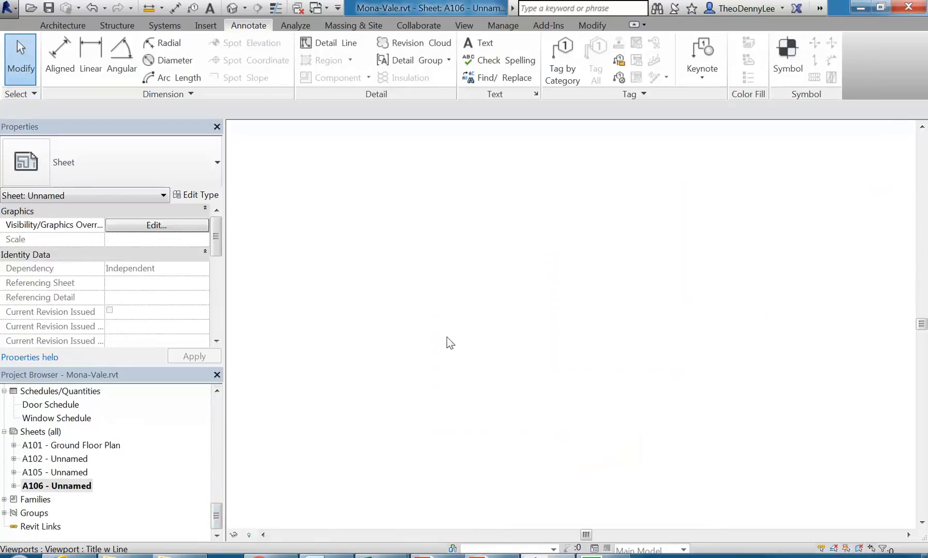
pyautogui.click(457, 296)
pyautogui.moveTo(457, 295); pyautogui.dragTo(458, 289)
# Set the Axo 2 view to the isometric orientation of the top, left and front corner, then save the orientation and lock the view.
pyautogui.moveTo(218, 518); pyautogui.dragTo(219, 461)
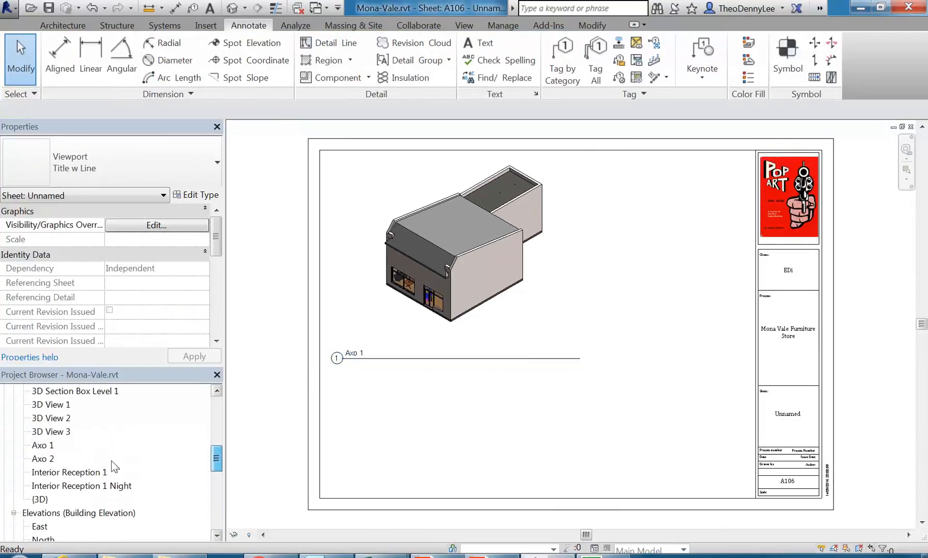
pyautogui.doubleClick(46, 459)
pyautogui.click(871, 177)
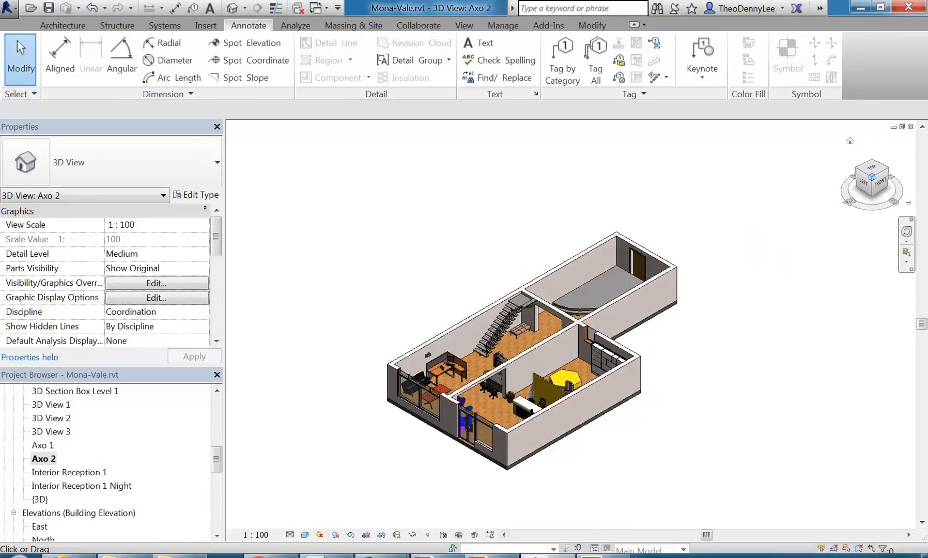
pyautogui.click(395, 535)
pyautogui.click(420, 491)
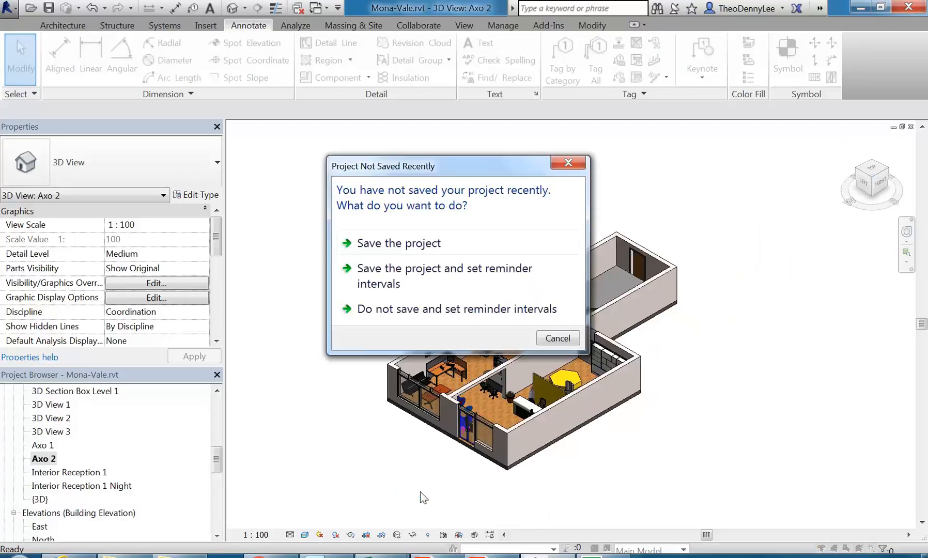
pyautogui.click(556, 338)
pyautogui.click(397, 535)
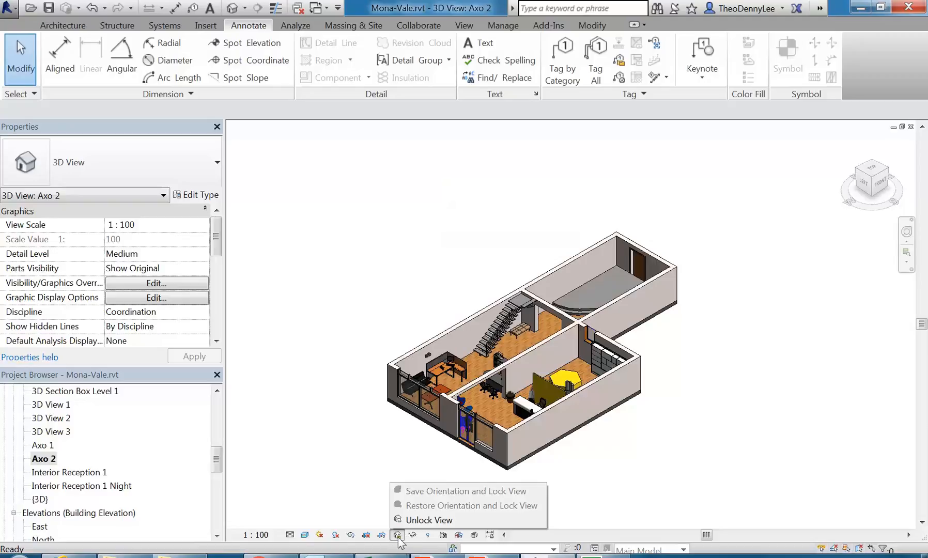
pyautogui.click(376, 440)
# Place the Axo 2 view on sheet A106 directly below the Axo 1 building, lined up with it.
pyautogui.moveTo(217, 459); pyautogui.dragTo(216, 480)
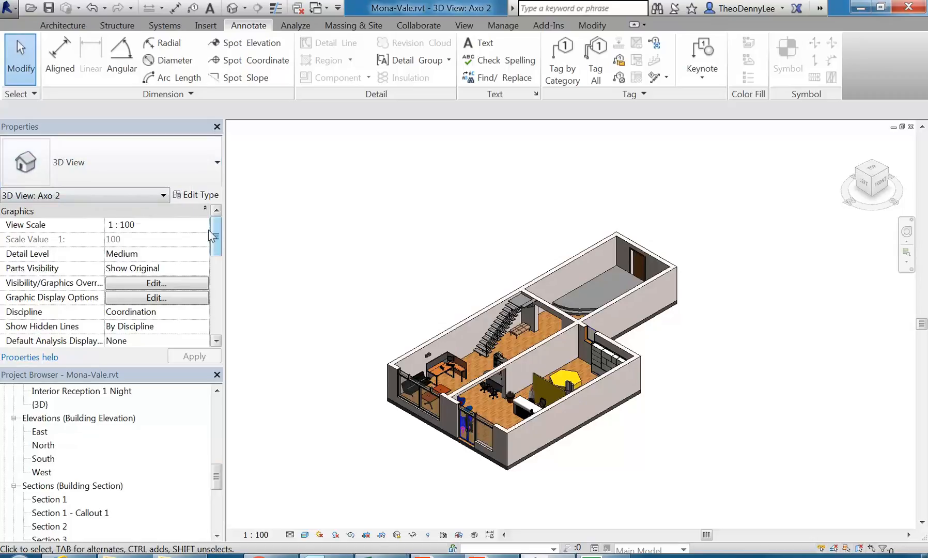
pyautogui.moveTo(217, 231); pyautogui.dragTo(137, 280)
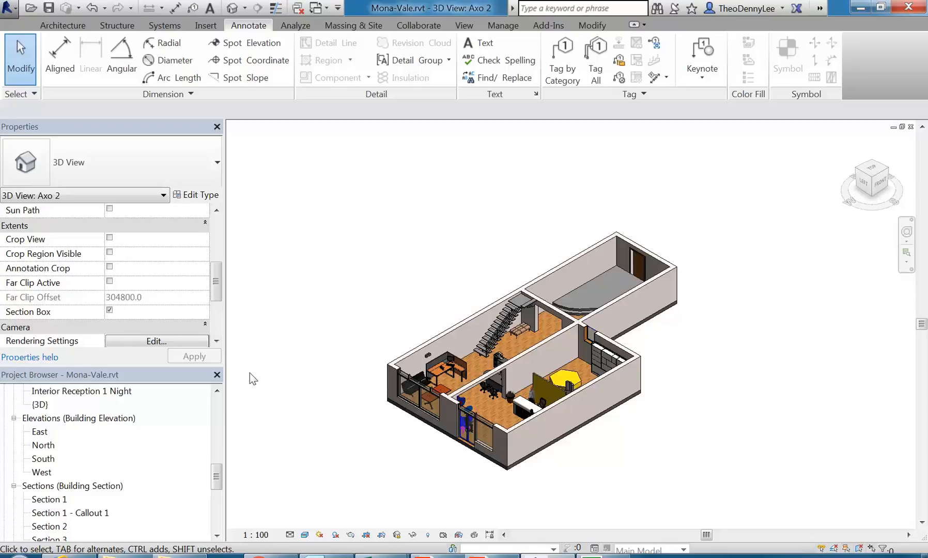
pyautogui.moveTo(216, 474)
pyautogui.mouseDown()
pyautogui.moveTo(217, 517)
pyautogui.moveTo(222, 425)
pyautogui.moveTo(218, 459)
pyautogui.mouseUp()
pyautogui.doubleClick(56, 485)
pyautogui.moveTo(44, 499); pyautogui.dragTo(73, 497)
pyautogui.moveTo(374, 427); pyautogui.dragTo(394, 414)
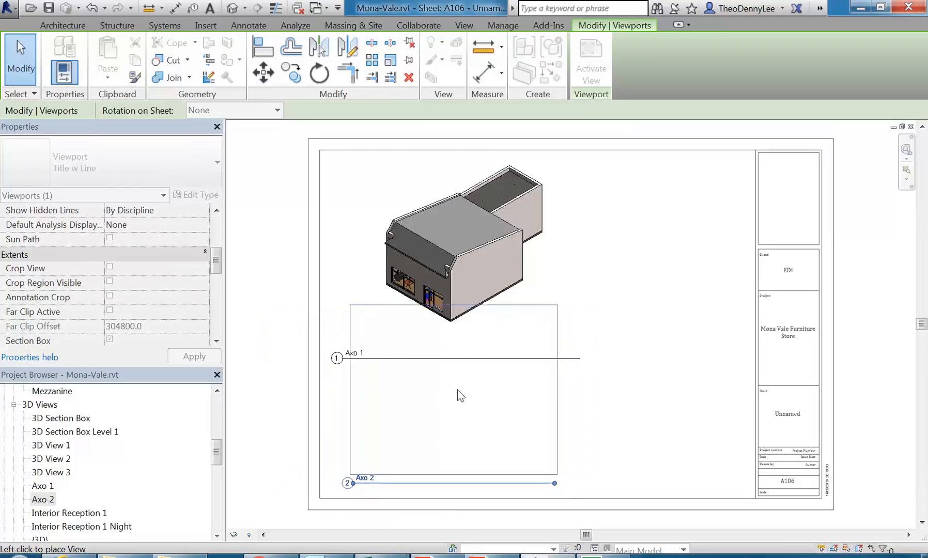
pyautogui.click(486, 400)
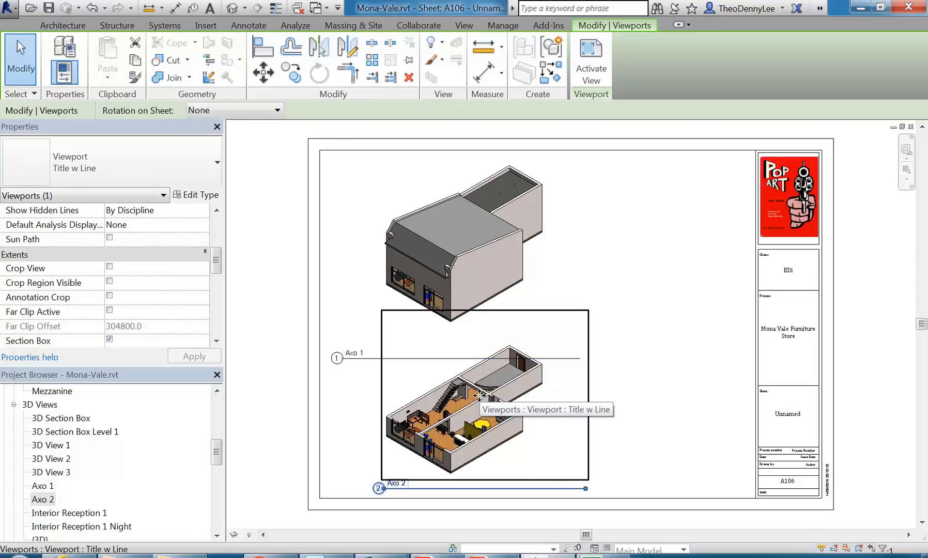
pyautogui.click(643, 394)
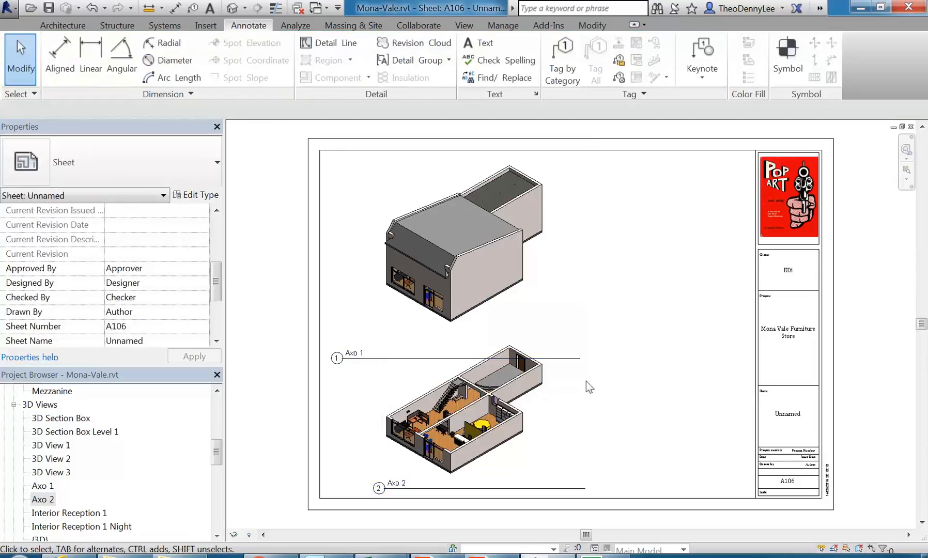
# Move the Axo 1 viewport title up so it sits clear of the Axo 2 model.
pyautogui.click(424, 360)
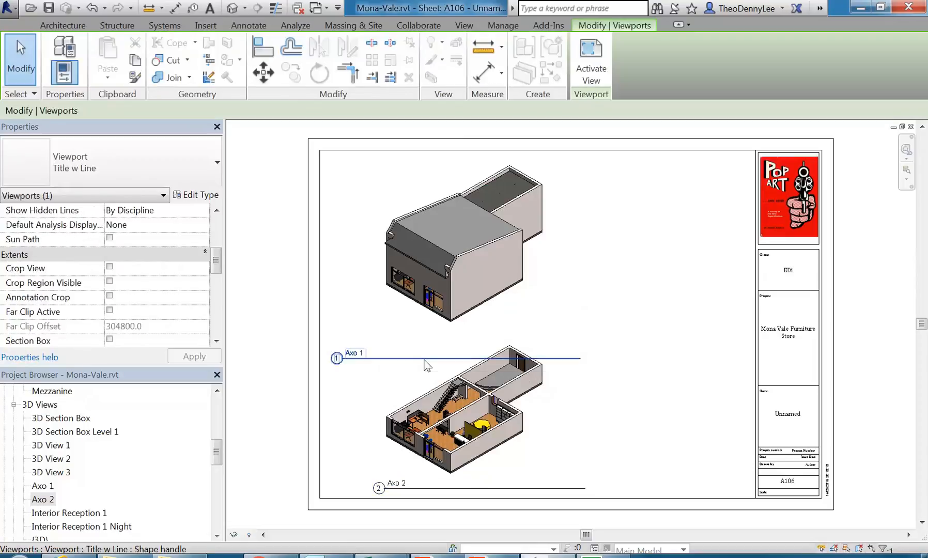
pyautogui.scroll(2, 425, 360)
pyautogui.moveTo(424, 358); pyautogui.dragTo(429, 328)
pyautogui.scroll(-2, 429, 328)
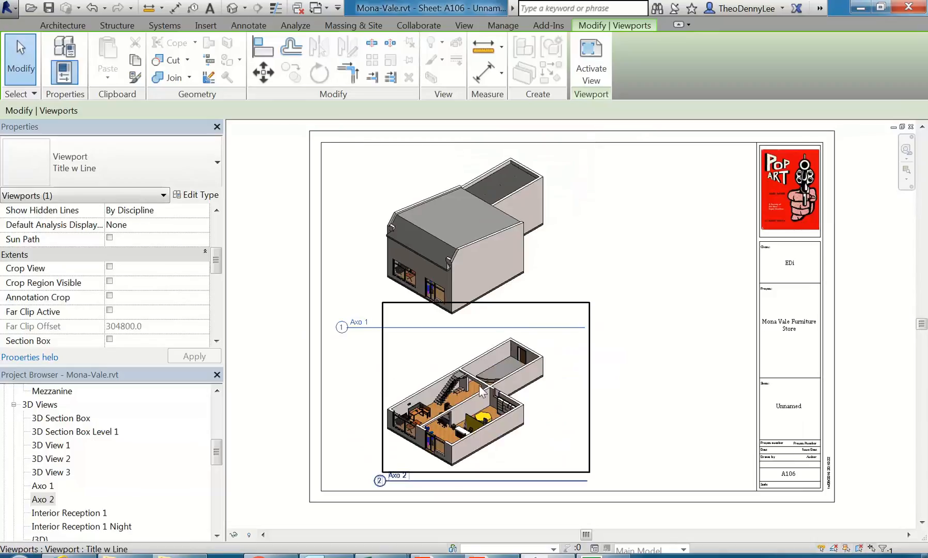
pyautogui.click(646, 398)
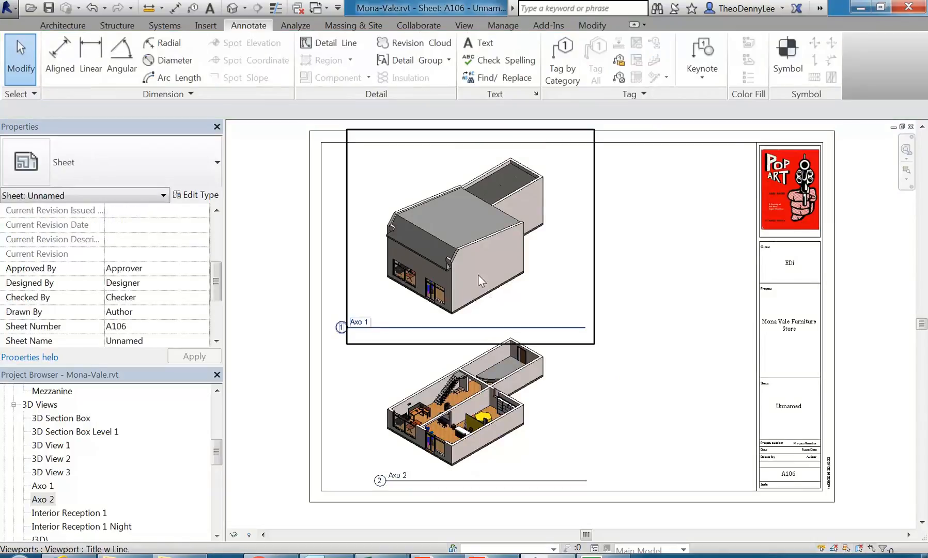
# Shorten the Axo 1 title line from its left end so it starts in line with the Axo 2 title.
pyautogui.click(442, 279)
pyautogui.scroll(2, 439, 277)
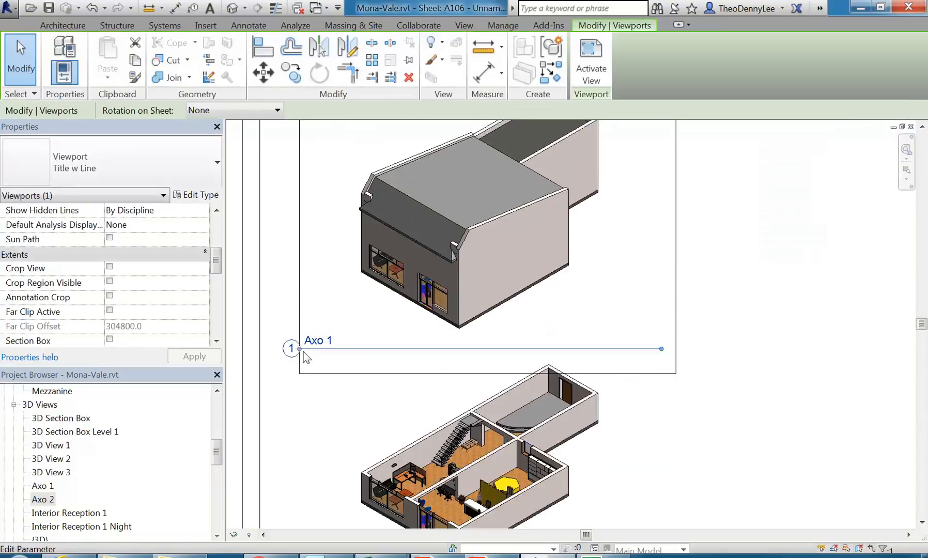
pyautogui.scroll(2, 305, 357)
pyautogui.moveTo(300, 351)
pyautogui.mouseDown()
pyautogui.moveTo(442, 349)
pyautogui.moveTo(383, 356)
pyautogui.mouseUp()
pyautogui.scroll(-3, 377, 361)
pyautogui.click(370, 371)
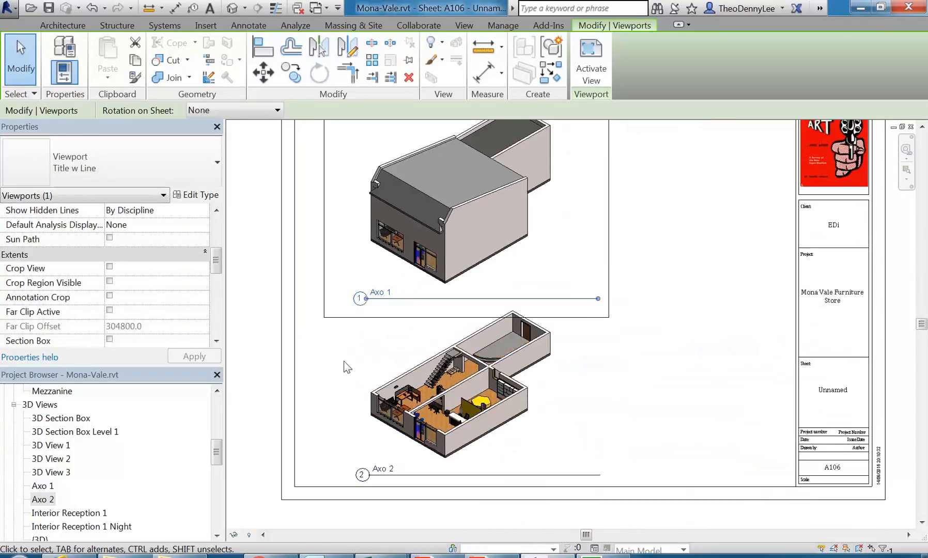
pyautogui.moveTo(443, 297); pyautogui.dragTo(455, 331, button='middle')
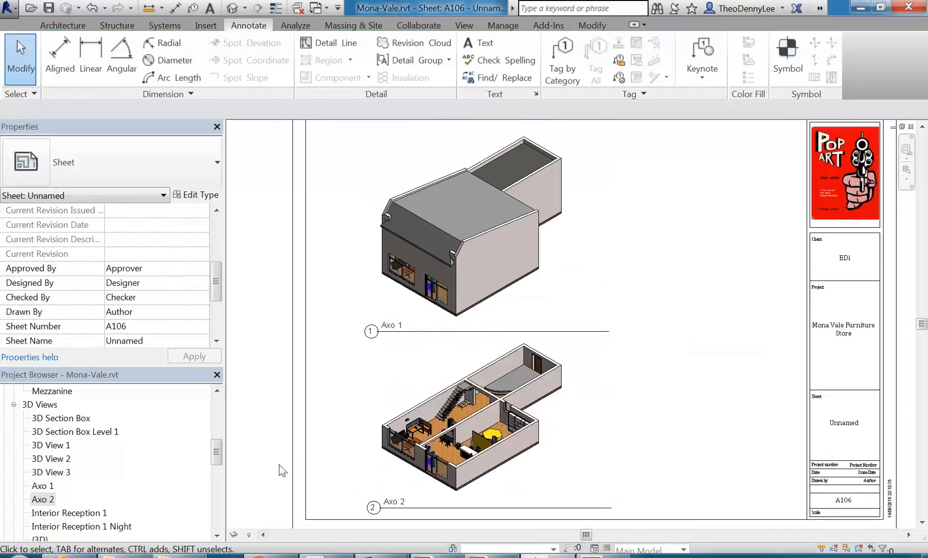
# Place a CE Office -Table Bernhardt_Itinerary_RectFT_36, type 78 x 36 x 29, in the room below the stair on the Ground Floor plan.
pyautogui.moveTo(216, 452); pyautogui.dragTo(216, 408)
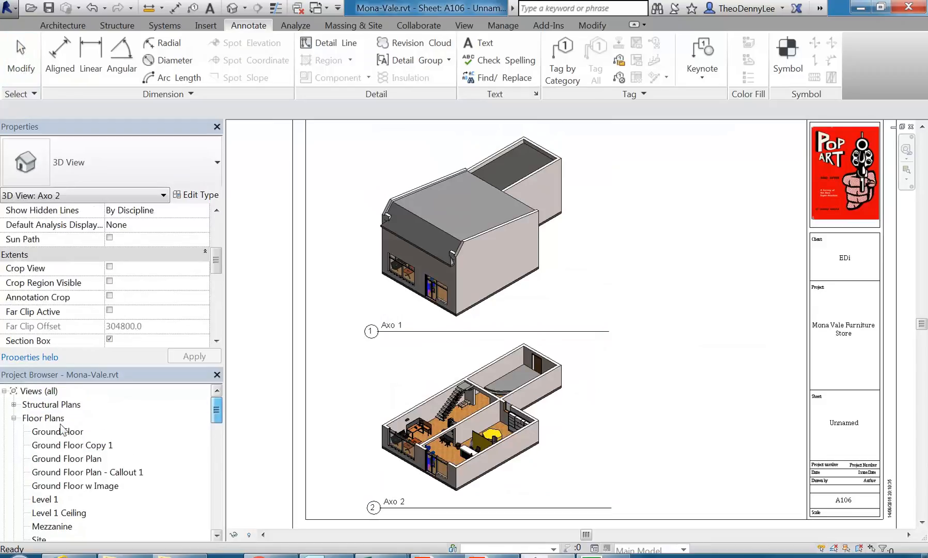
pyautogui.doubleClick(56, 432)
pyautogui.scroll(4, 495, 317)
pyautogui.scroll(2, 495, 317)
pyautogui.click(59, 24)
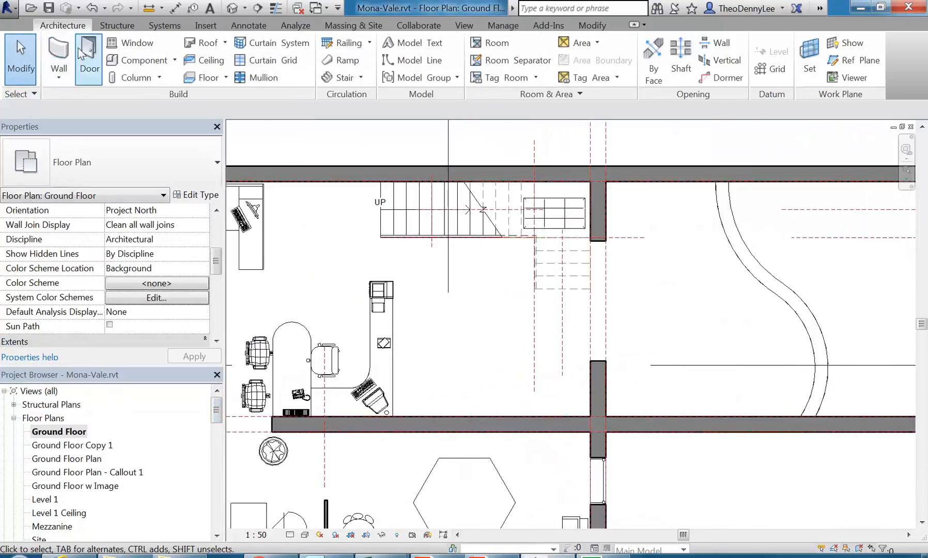
pyautogui.click(139, 60)
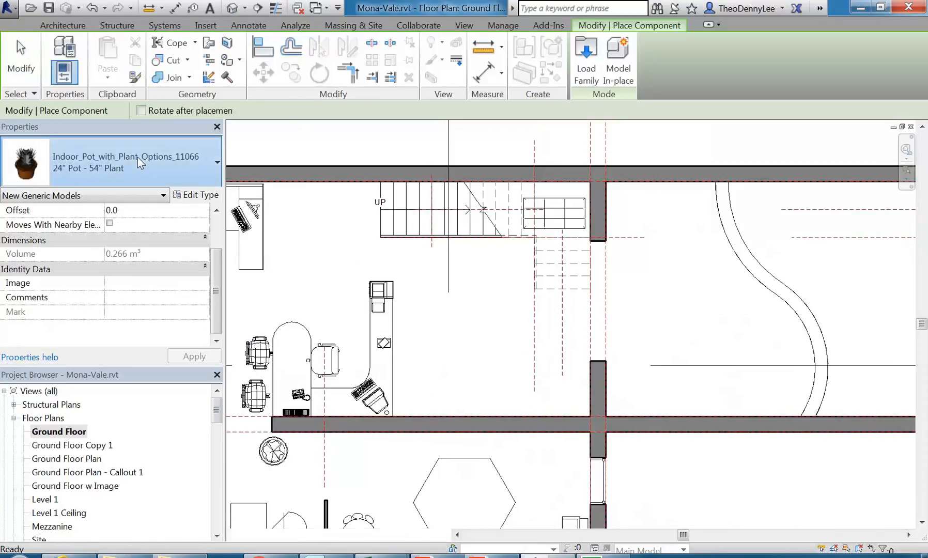
pyautogui.click(138, 159)
pyautogui.scroll(15, 84, 285)
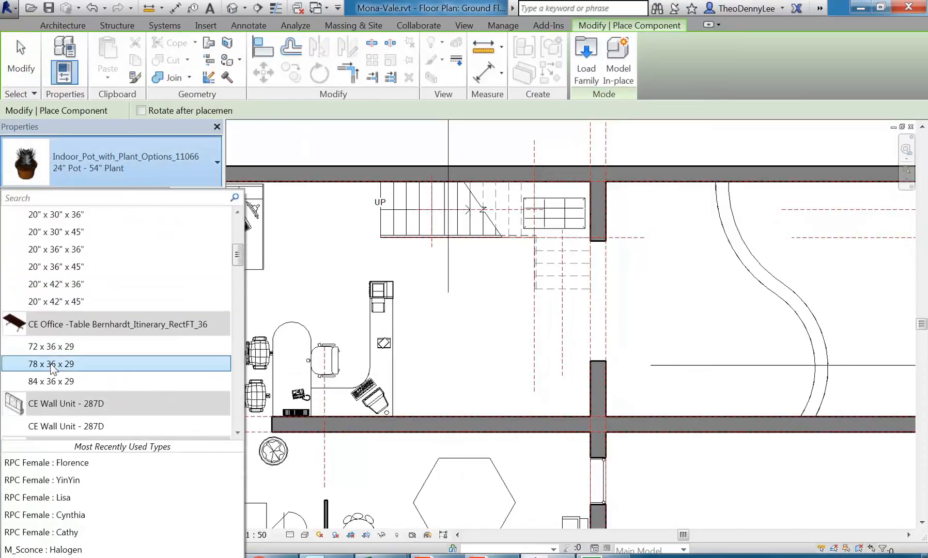
pyautogui.click(106, 364)
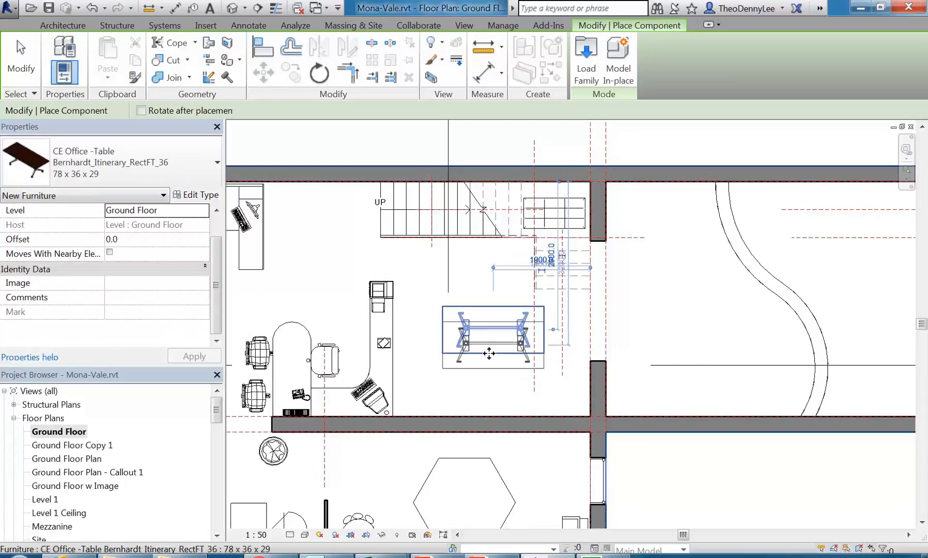
pyautogui.rightClick(444, 291)
pyautogui.click(470, 300)
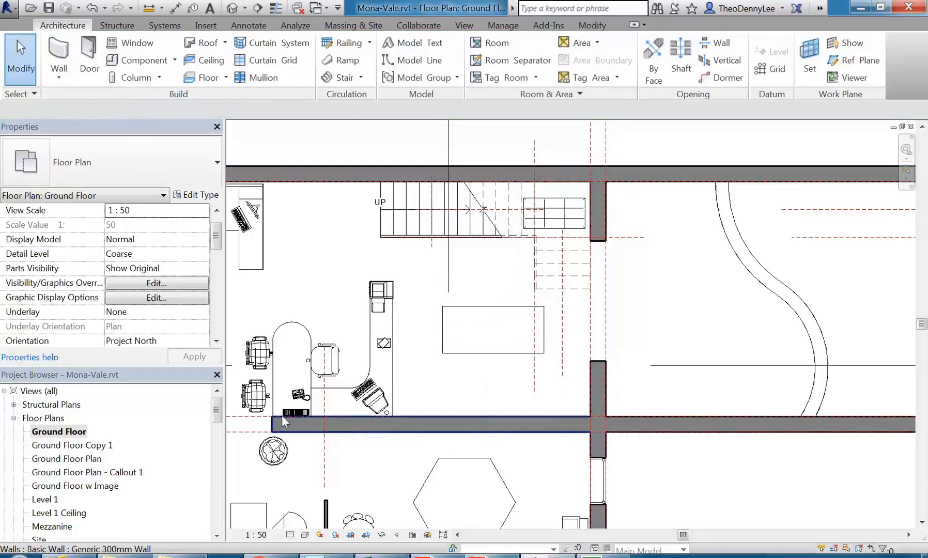
# Open sheet A101 - Ground Floor Plan and examine the new table in the room below the stair.
pyautogui.moveTo(216, 411); pyautogui.dragTo(203, 505)
pyautogui.doubleClick(77, 500)
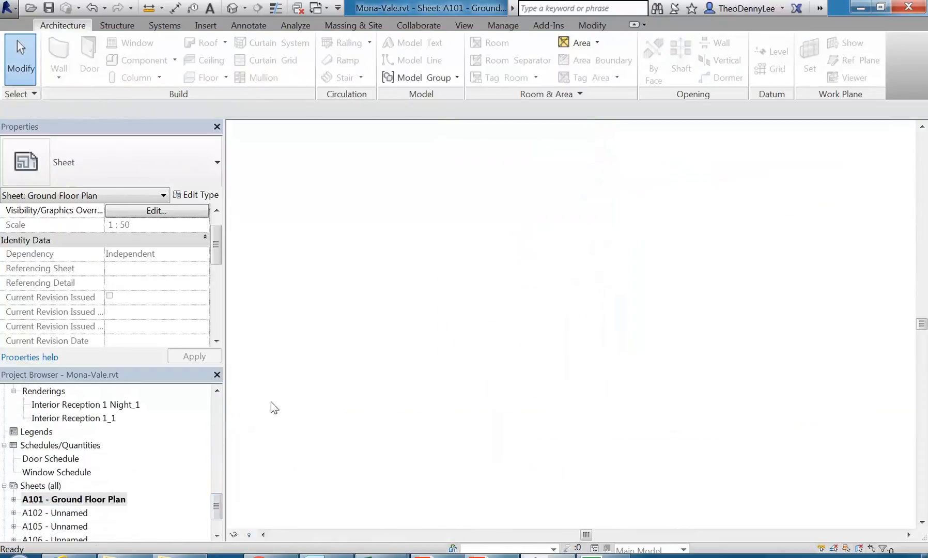
pyautogui.scroll(4, 443, 302)
pyautogui.scroll(1, 563, 287)
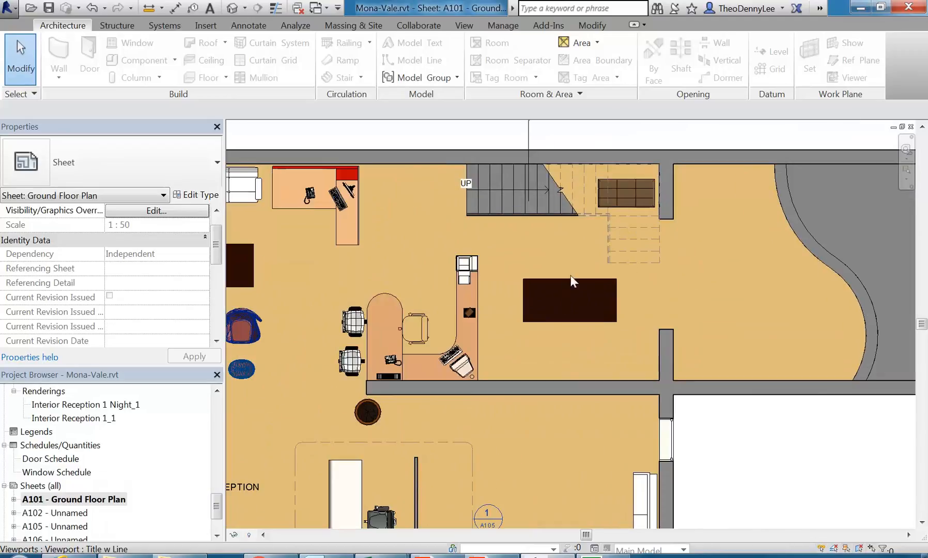
# Open sheet A106 and examine the new table near the stair in the Axo 2 viewport.
pyautogui.click(54, 526)
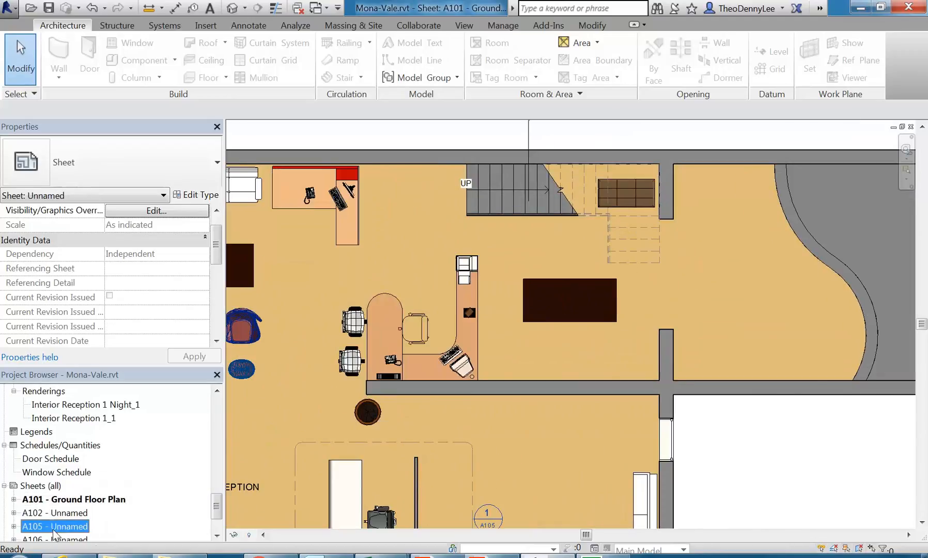
pyautogui.scroll(-1, 47, 514)
pyautogui.doubleClick(46, 500)
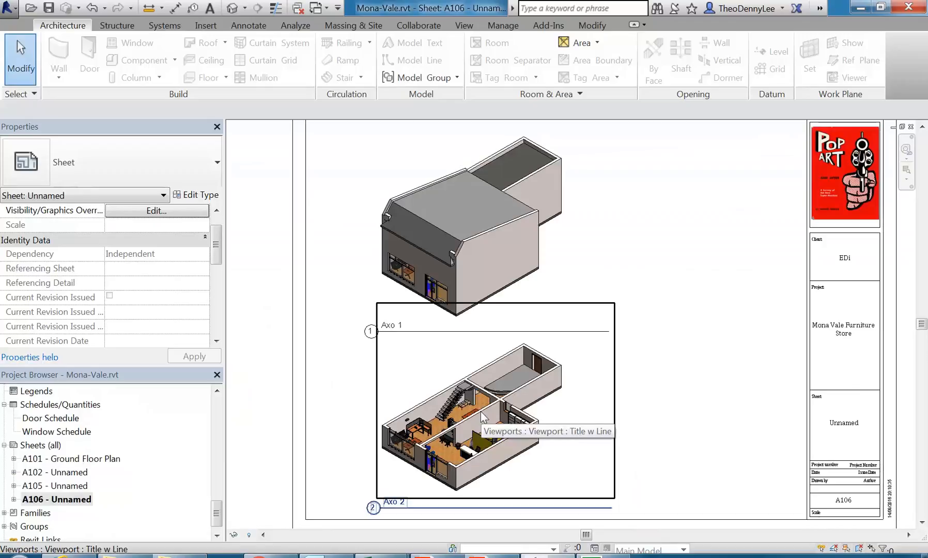
pyautogui.scroll(6, 446, 418)
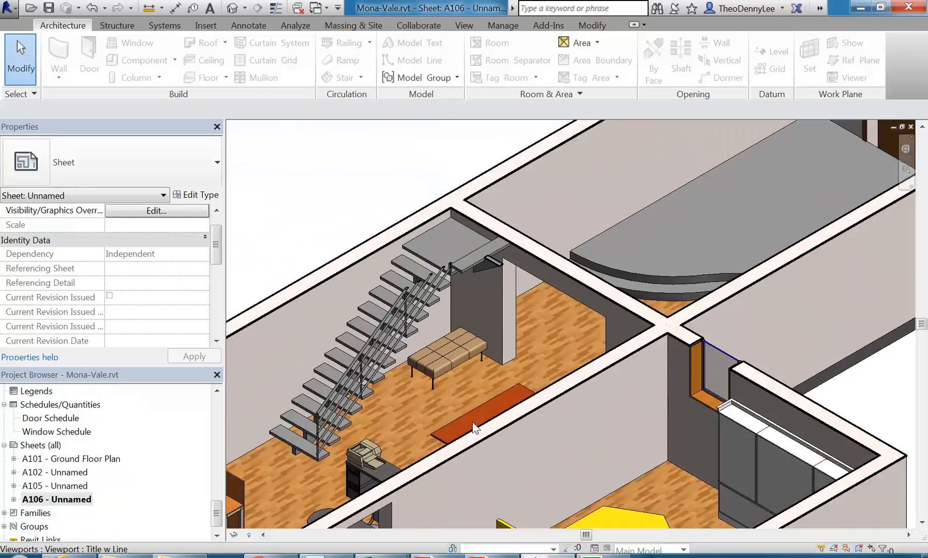
pyautogui.scroll(-2, 452, 424)
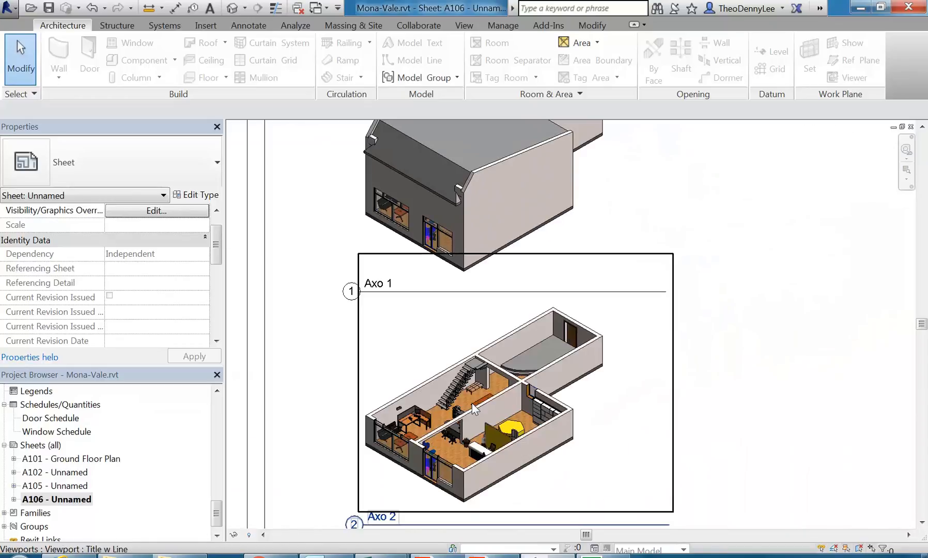
pyautogui.scroll(-2, 569, 403)
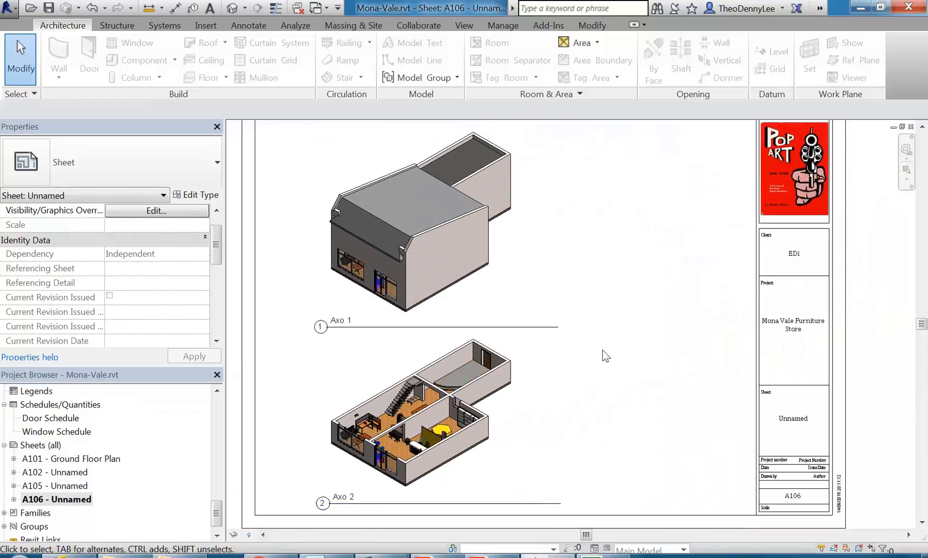
# Switch to the assessment guide PDF to read the axonometric view requirements, and return to the Revit project.
pyautogui.hotkey('alt', 'Tab')
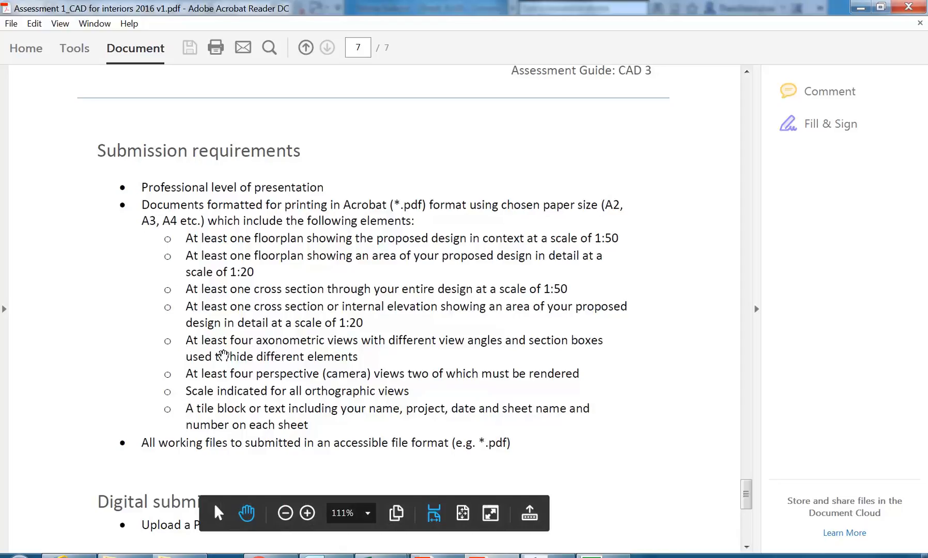
pyautogui.click(860, 7)
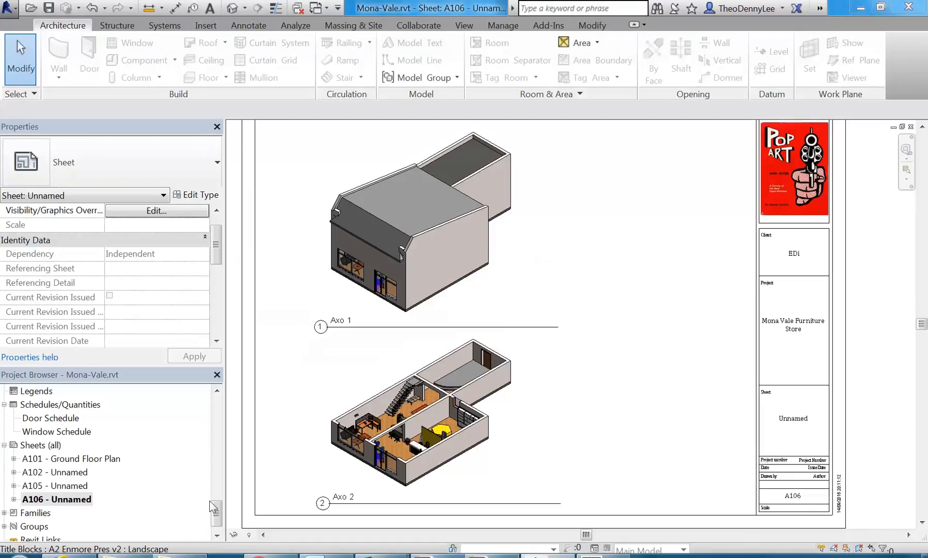
# Duplicate the Axo 2 view with detailing.
pyautogui.moveTo(216, 510); pyautogui.dragTo(222, 450)
pyautogui.click(42, 513)
pyautogui.doubleClick(43, 513)
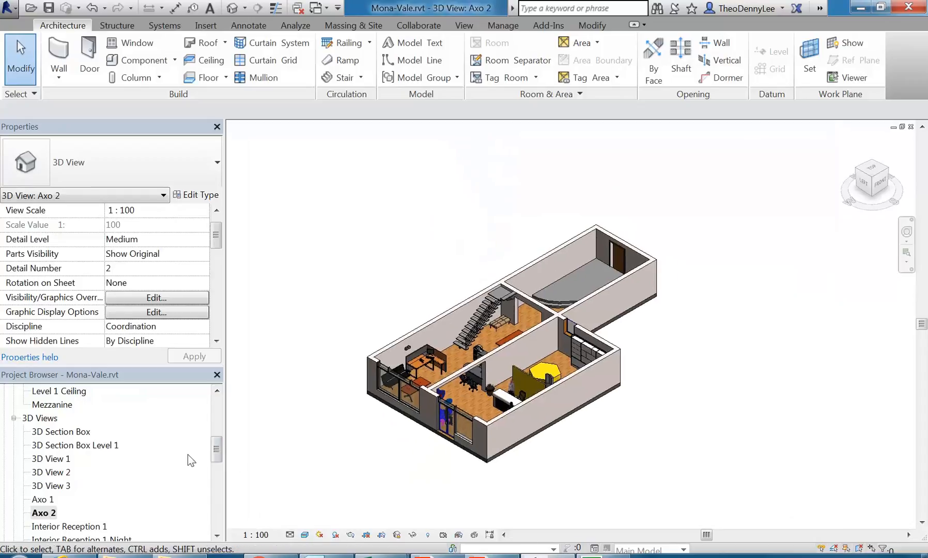
pyautogui.rightClick(43, 512)
pyautogui.moveTo(103, 359)
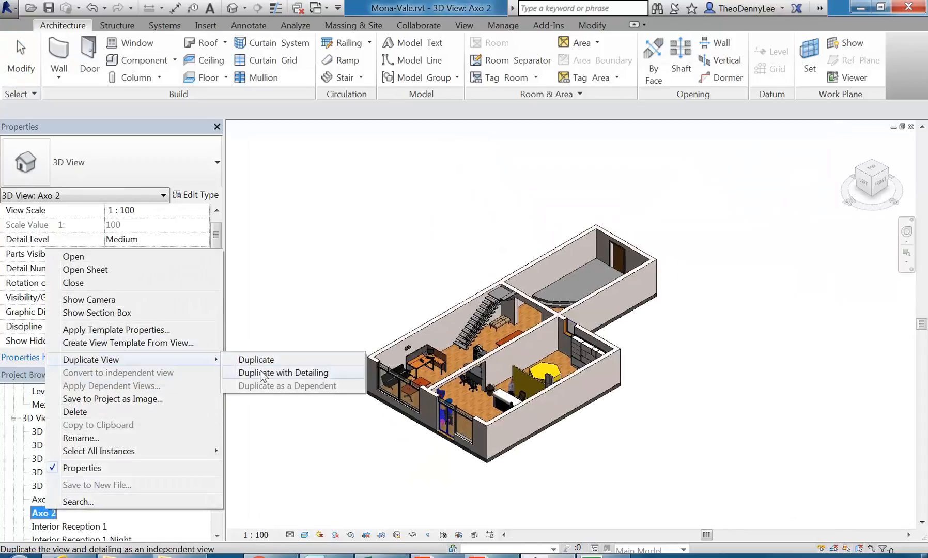
pyautogui.click(256, 371)
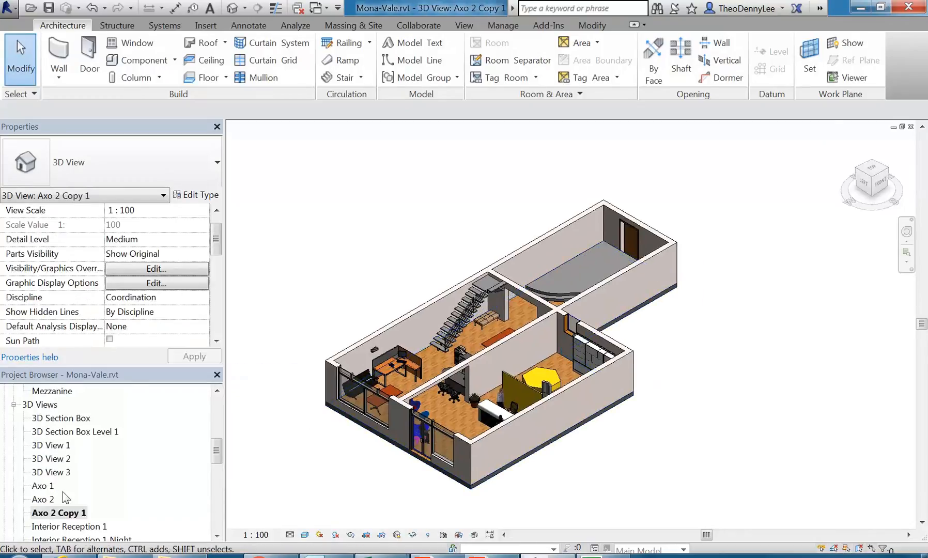
# Rename the duplicated Axo 2 view as Axo Reception.
pyautogui.rightClick(68, 514)
pyautogui.click(101, 443)
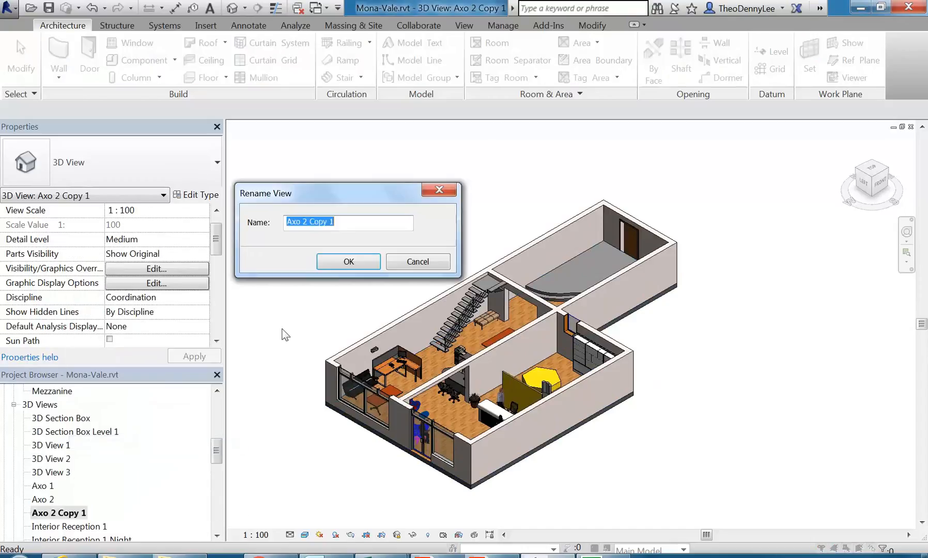
pyautogui.write('Reception')
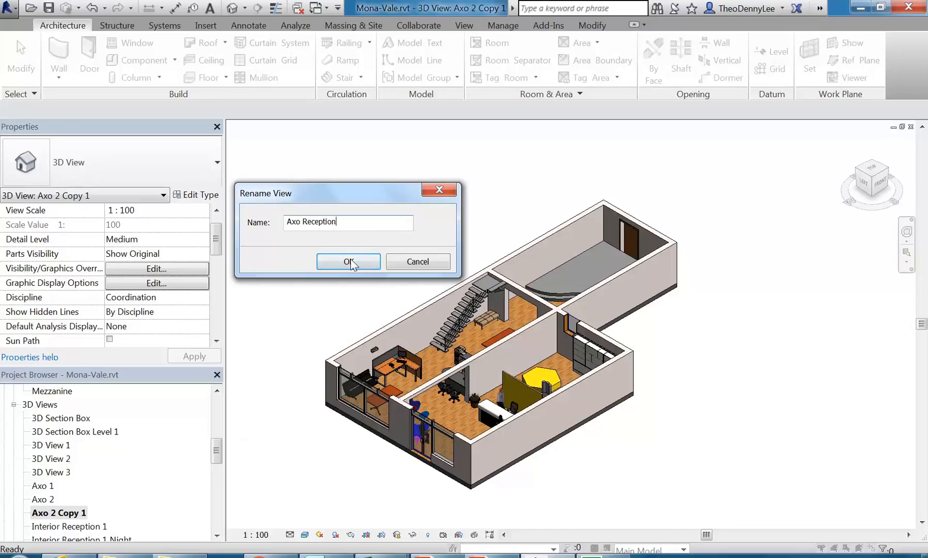
pyautogui.click(350, 259)
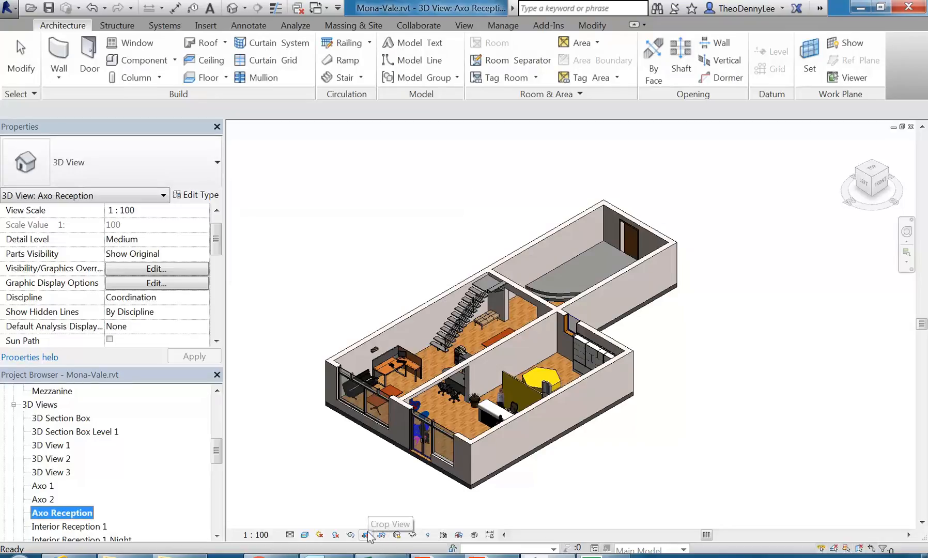
# Reveal hidden elements and pull the section box's front, rear and stair-side faces in towards the reception area.
pyautogui.click(426, 535)
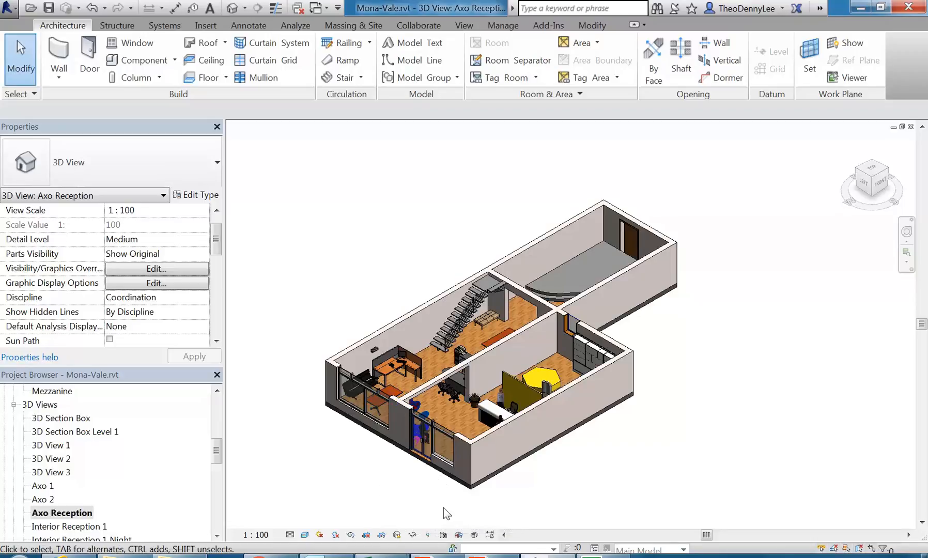
pyautogui.click(426, 536)
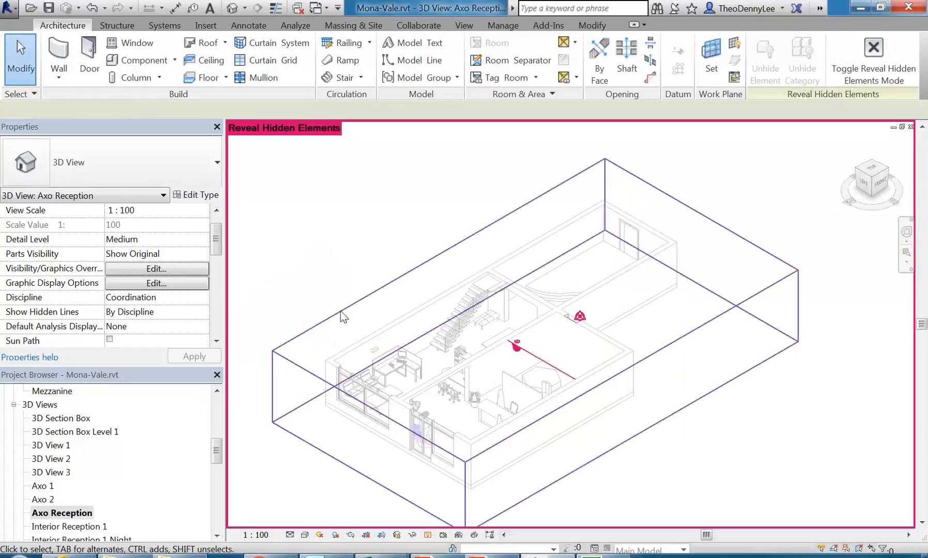
pyautogui.click(354, 303)
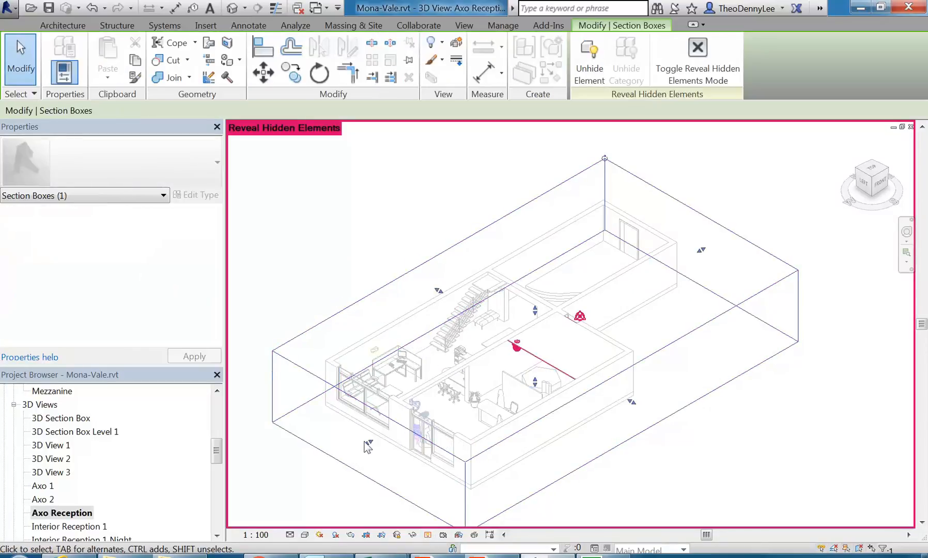
pyautogui.moveTo(367, 441); pyautogui.dragTo(407, 432)
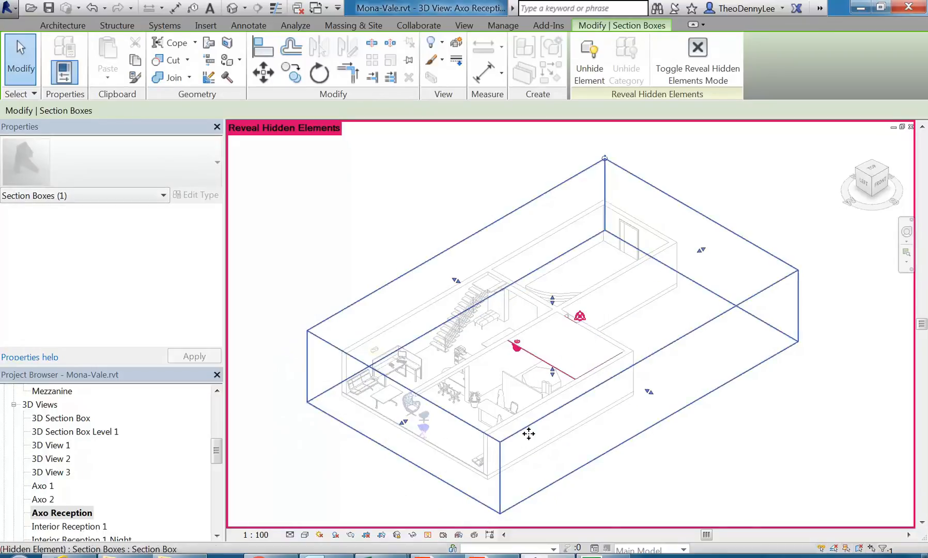
pyautogui.moveTo(655, 267); pyautogui.dragTo(538, 336)
pyautogui.moveTo(393, 325); pyautogui.dragTo(472, 374)
pyautogui.scroll(3, 575, 436)
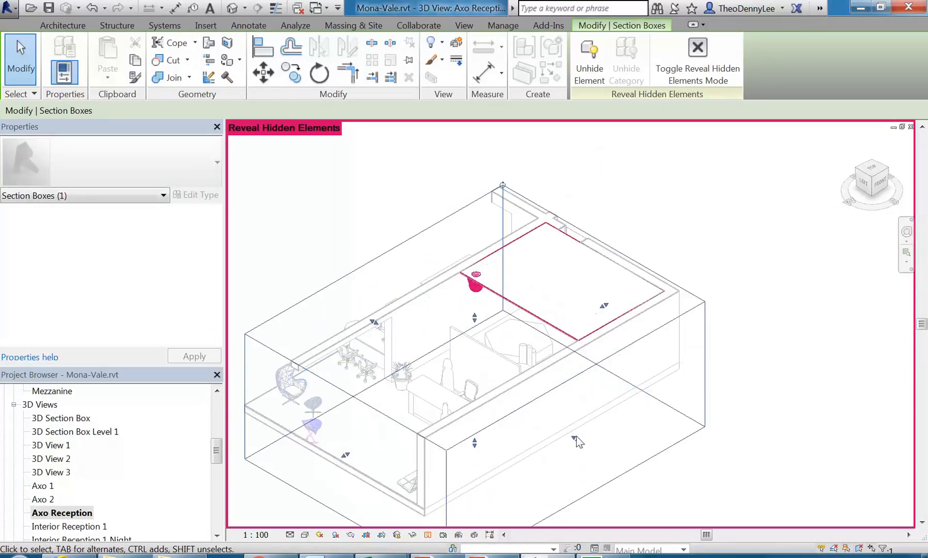
# Trim the section box's two long side faces closer to the walls of the reception room.
pyautogui.moveTo(574, 438); pyautogui.dragTo(544, 419)
pyautogui.scroll(2, 405, 301)
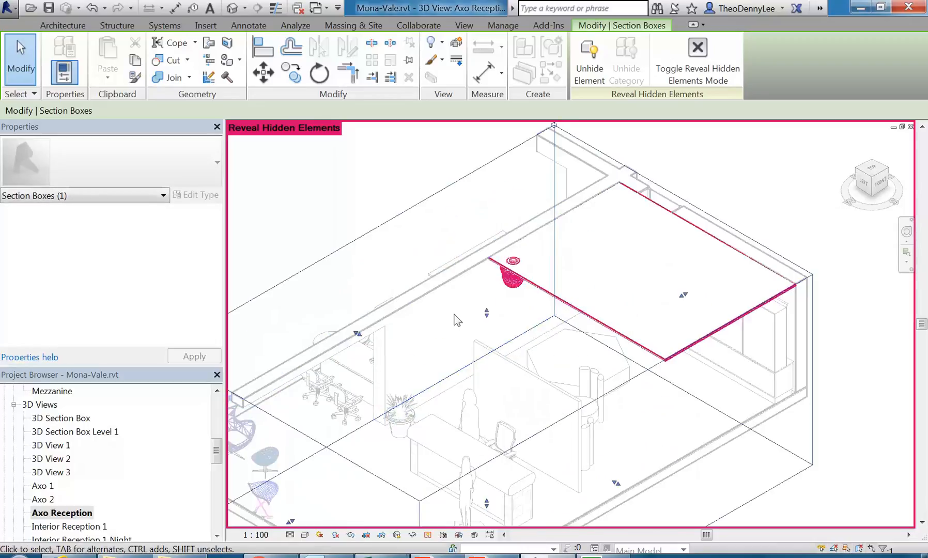
pyautogui.moveTo(360, 337); pyautogui.dragTo(372, 344)
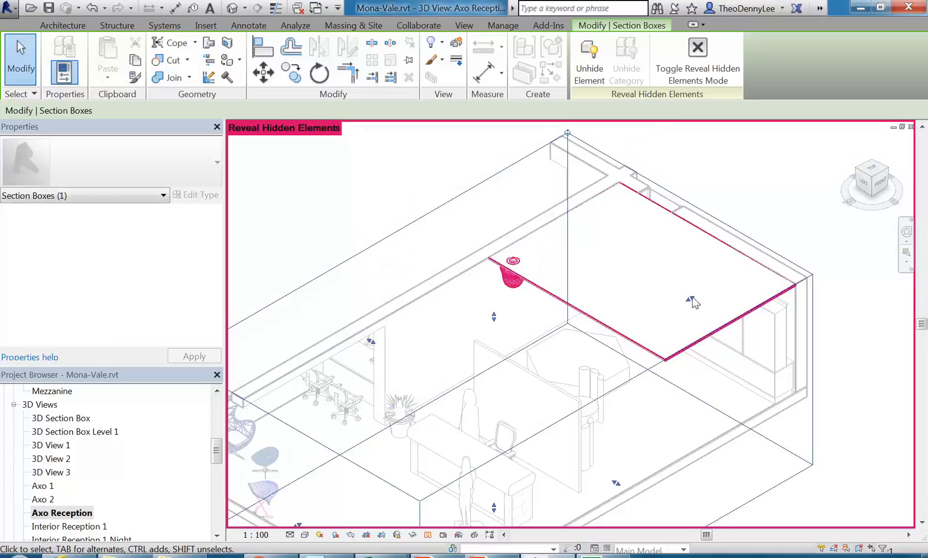
pyautogui.moveTo(569, 363); pyautogui.dragTo(565, 347)
pyautogui.scroll(-1, 565, 347)
pyautogui.click(421, 253)
pyautogui.click(425, 267)
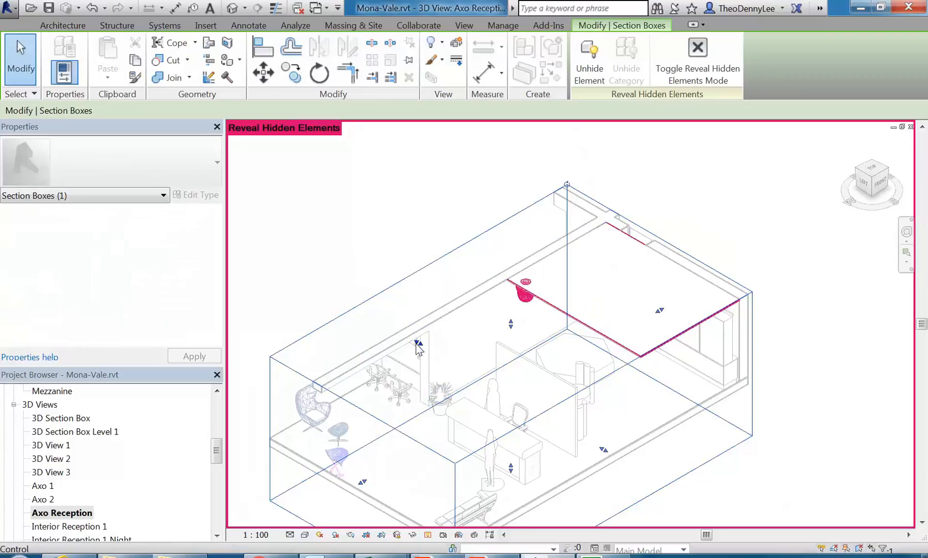
# Pull the section box inside the reception walls and bring its rear face in to just behind the screen wall.
pyautogui.moveTo(420, 346); pyautogui.dragTo(472, 374)
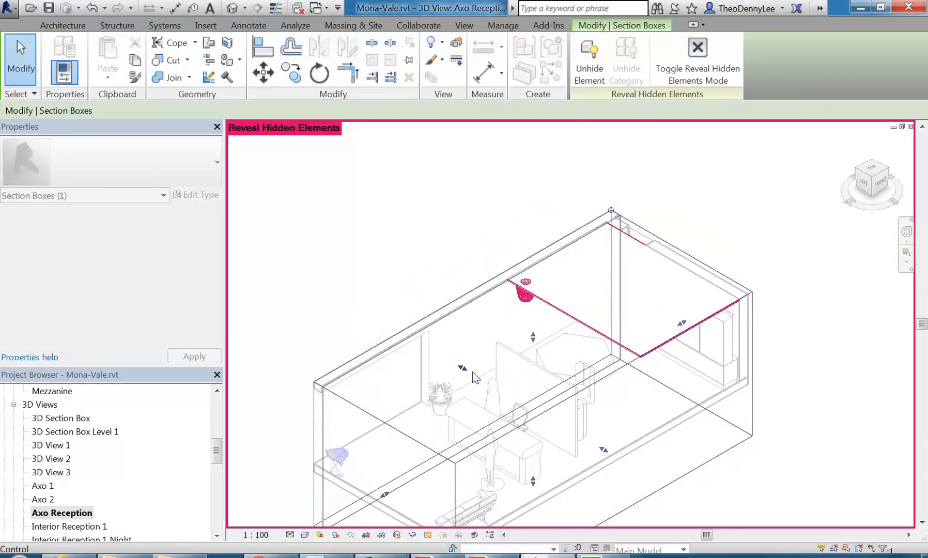
pyautogui.moveTo(686, 325); pyautogui.dragTo(555, 398)
pyautogui.moveTo(540, 412); pyautogui.dragTo(542, 347, button='middle')
pyautogui.moveTo(317, 427); pyautogui.dragTo(324, 361, button='middle')
pyautogui.scroll(2, 354, 354)
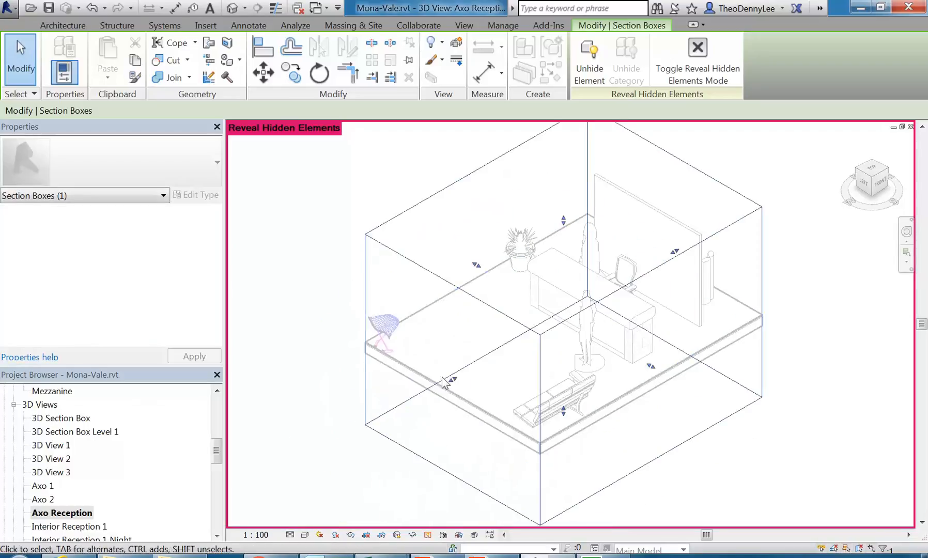
# Extend the section box's front face to include the whole wireframe chair and the seated figure.
pyautogui.scroll(2, 439, 380)
pyautogui.moveTo(452, 377); pyautogui.dragTo(440, 387)
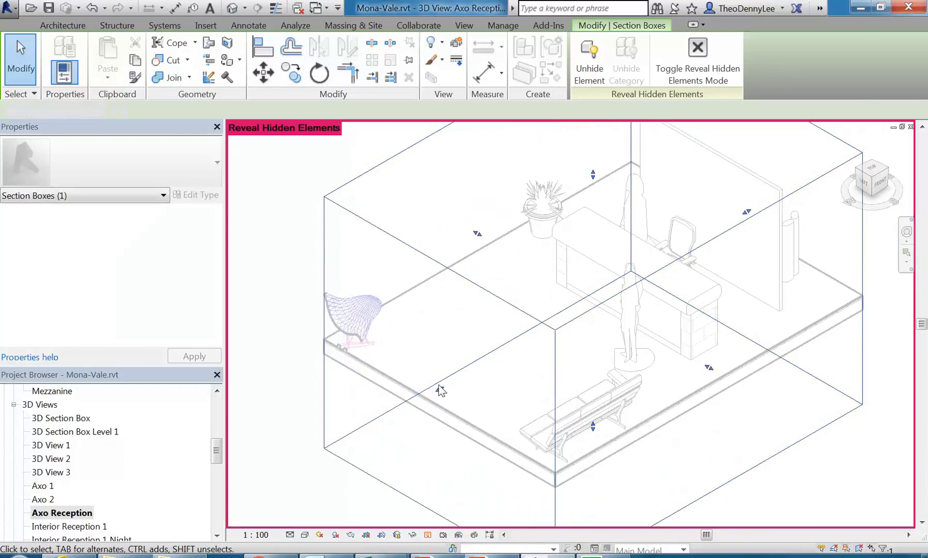
pyautogui.click(441, 392)
pyautogui.click(487, 289)
pyautogui.moveTo(441, 387); pyautogui.dragTo(409, 411)
pyautogui.click(415, 401)
pyautogui.click(413, 401)
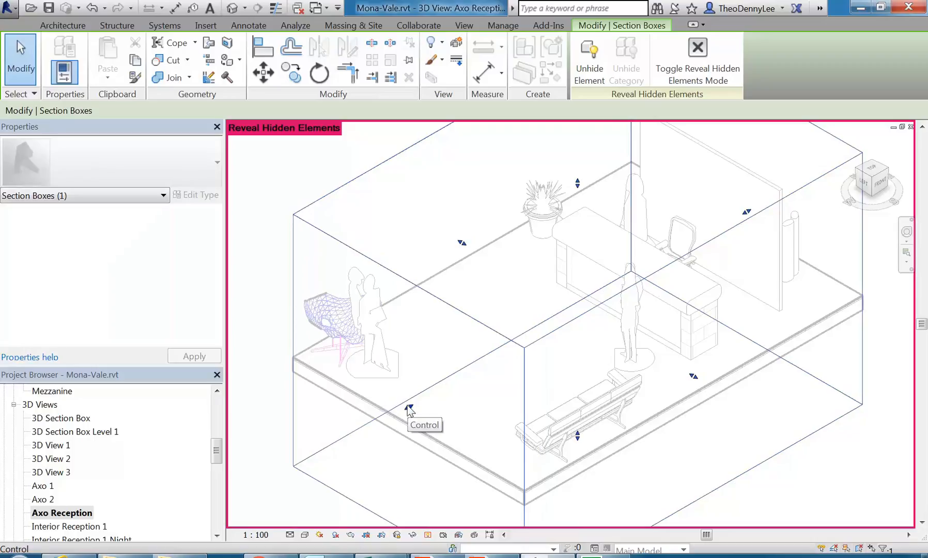
pyautogui.moveTo(475, 297); pyautogui.dragTo(484, 321, button='middle')
pyautogui.moveTo(469, 266); pyautogui.dragTo(467, 263)
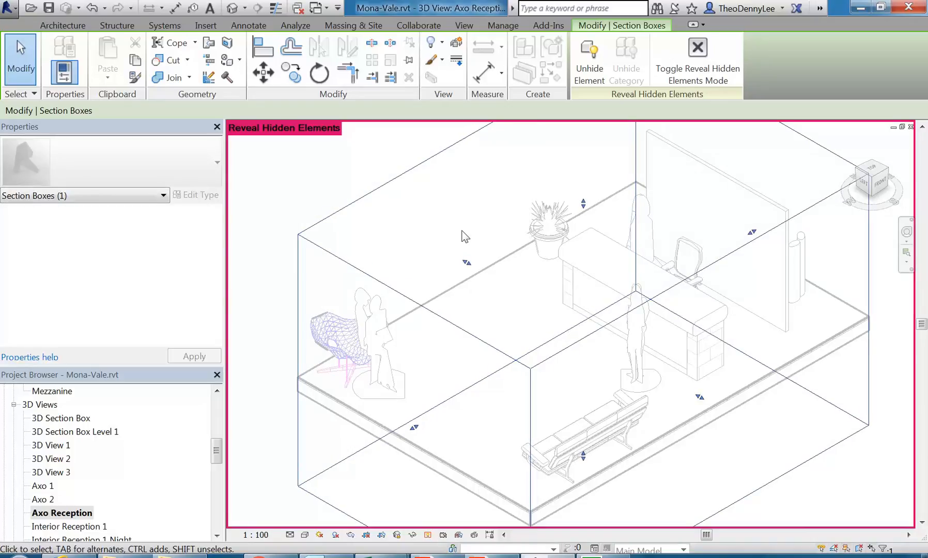
# Turn off the display of hidden elements and set the Axo Reception view scale to 1:50.
pyautogui.click(462, 231)
pyautogui.scroll(-1, 422, 416)
pyautogui.moveTo(422, 416); pyautogui.dragTo(402, 425, button='middle')
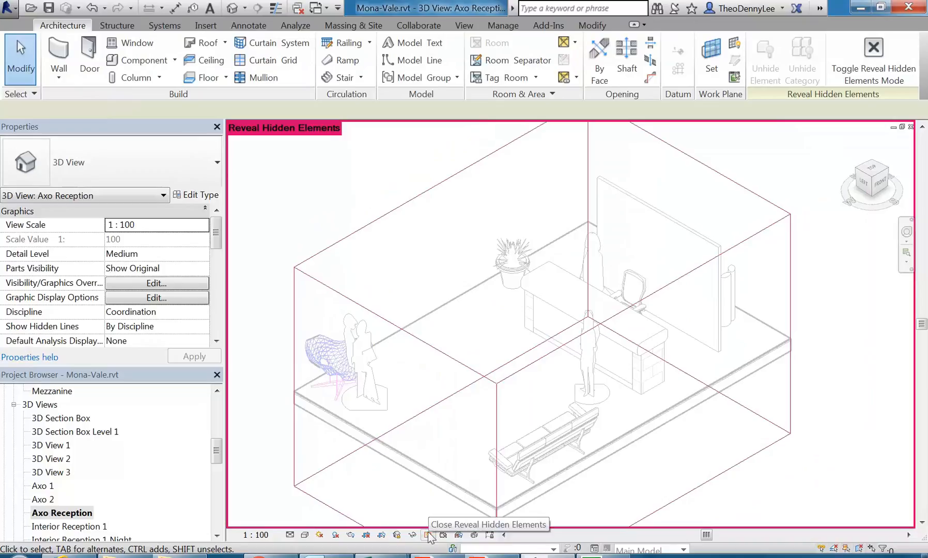
pyautogui.click(428, 536)
pyautogui.moveTo(441, 205)
pyautogui.mouseDown(button='middle')
pyautogui.moveTo(408, 204)
pyautogui.moveTo(438, 222)
pyautogui.mouseUp(button='middle')
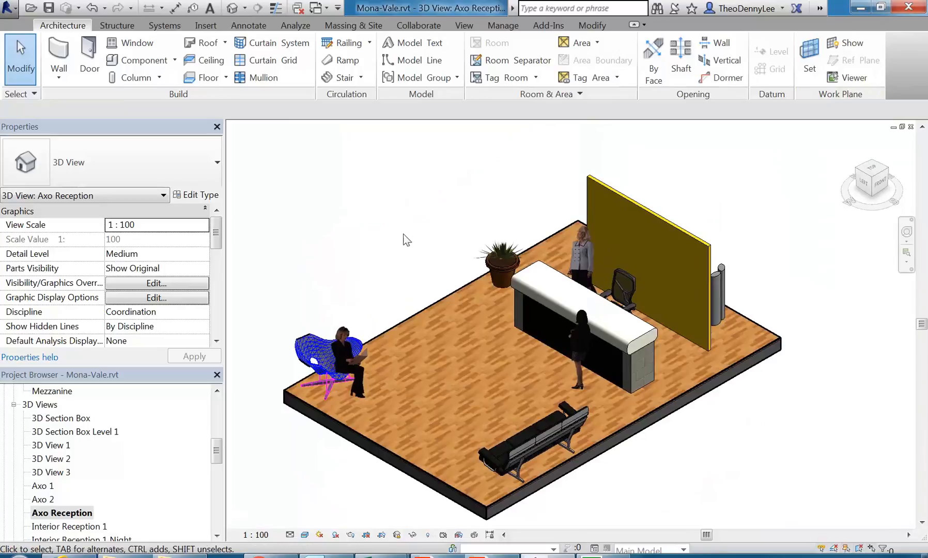
pyautogui.click(259, 536)
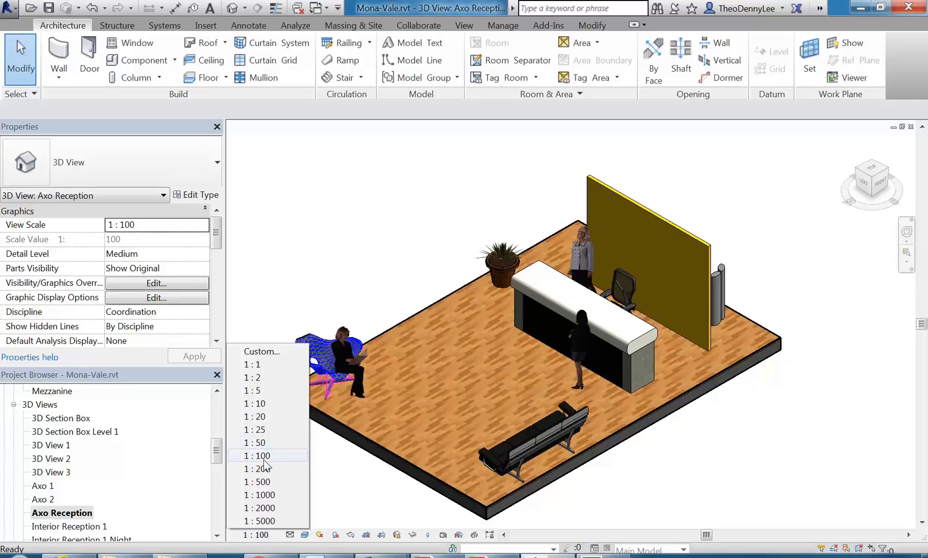
pyautogui.click(259, 443)
# Open sheet A106 and place the Axo Reception view in the free space beside Axo 1.
pyautogui.moveTo(216, 452); pyautogui.dragTo(217, 516)
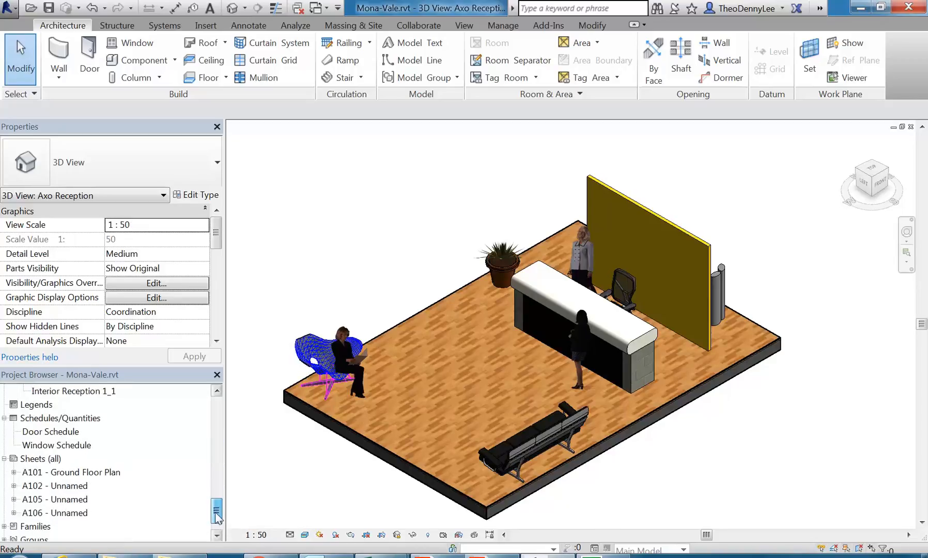
pyautogui.doubleClick(41, 486)
pyautogui.doubleClick(48, 499)
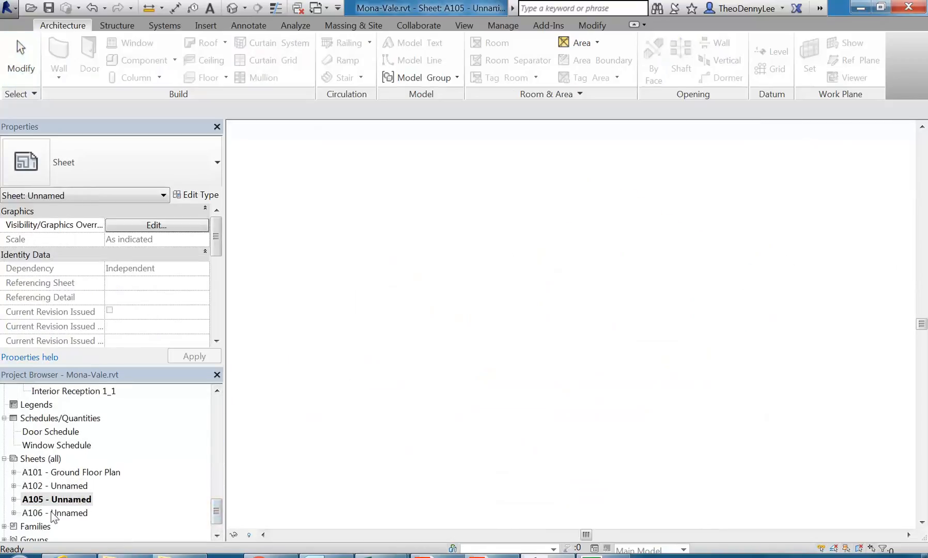
pyautogui.doubleClick(55, 513)
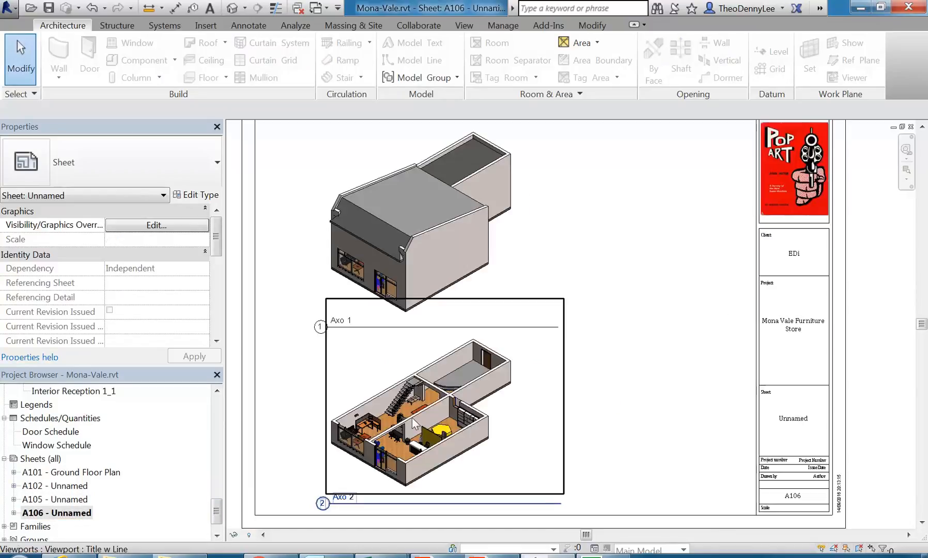
pyautogui.moveTo(217, 507); pyautogui.dragTo(217, 462)
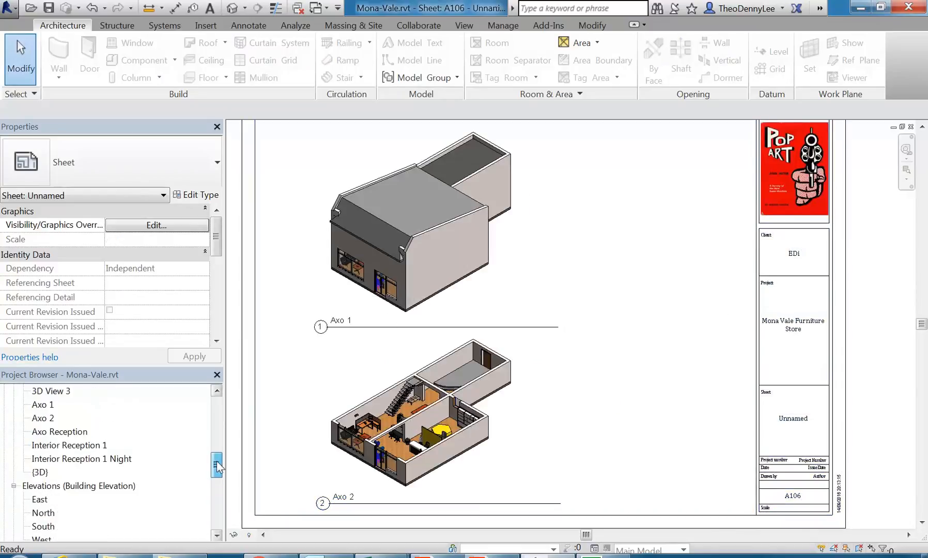
pyautogui.click(58, 432)
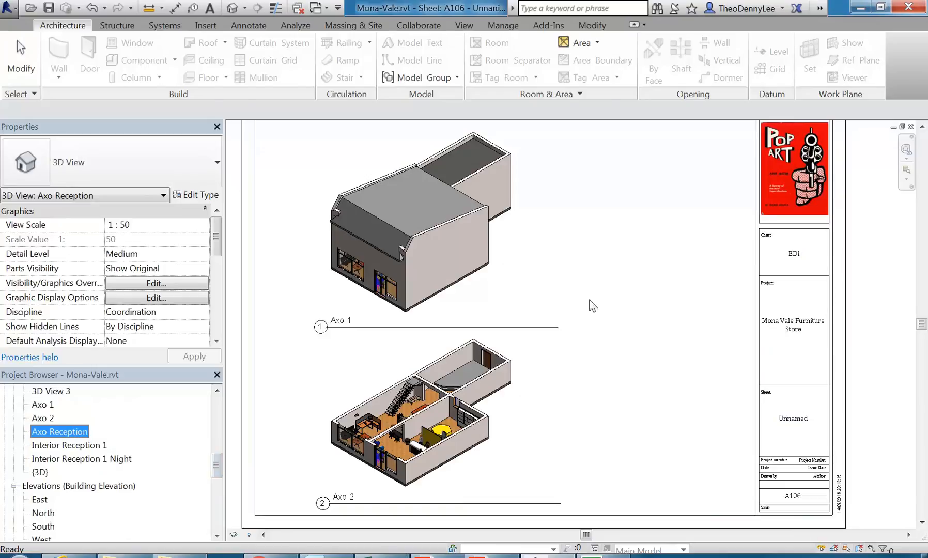
pyautogui.moveTo(593, 306); pyautogui.dragTo(649, 248)
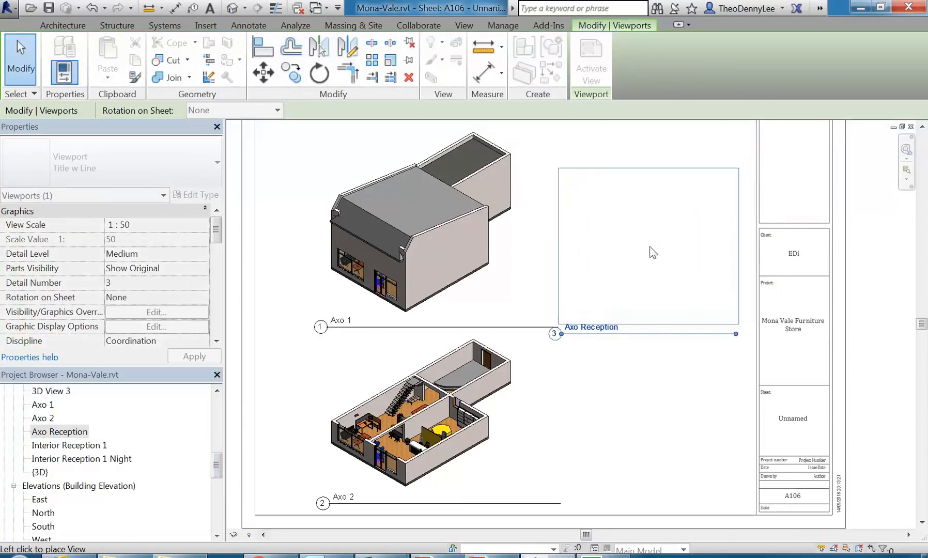
pyautogui.click(651, 219)
pyautogui.click(640, 352)
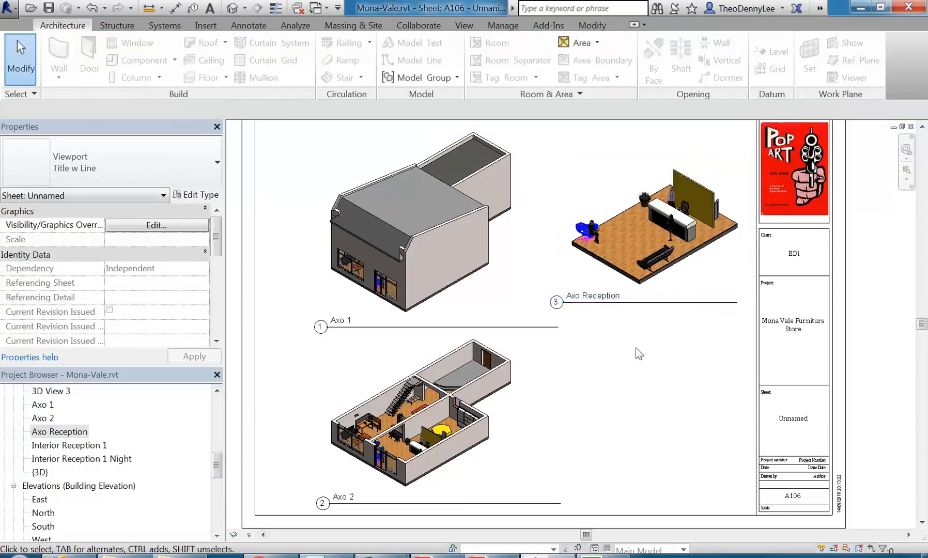
# Review the layout of sheet A106, check the submission requirements in the assessment guide PDF, and return to the Revit project.
pyautogui.scroll(-3, 637, 348)
pyautogui.scroll(1, 616, 347)
pyautogui.scroll(1, 616, 346)
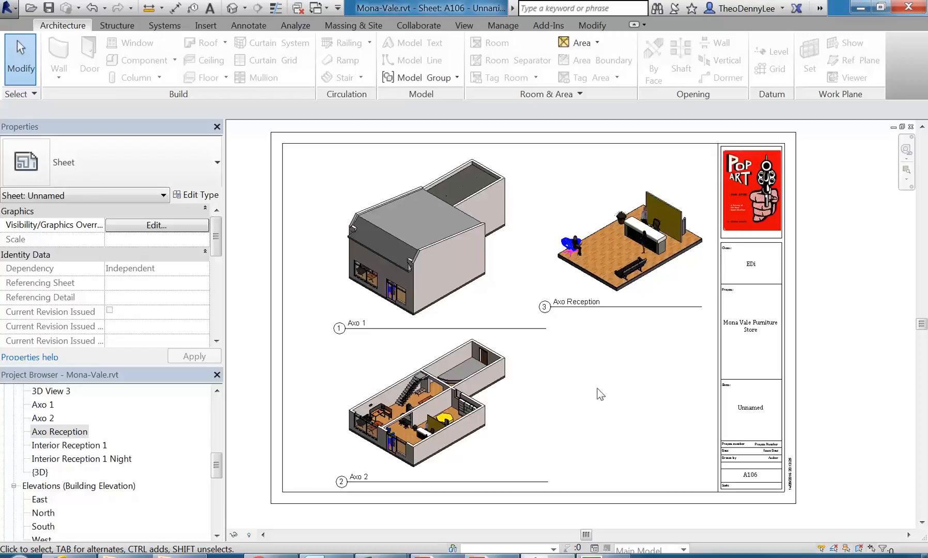
pyautogui.click(474, 555)
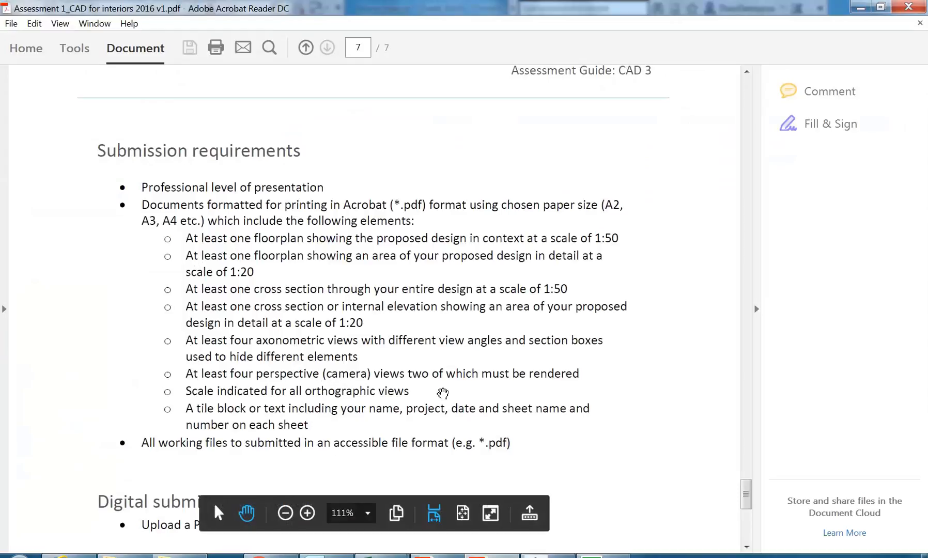
pyautogui.click(860, 10)
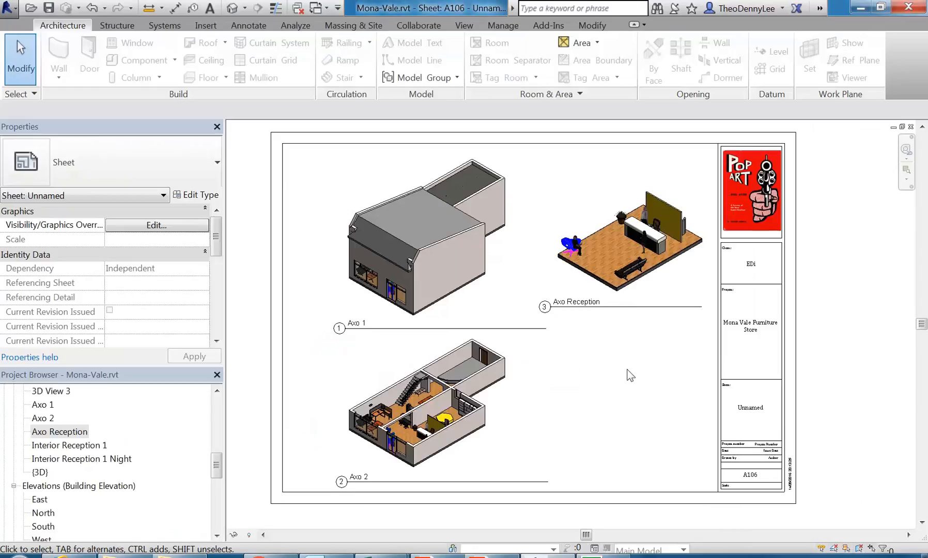
# Open the Ground Floor Plan and create a perspective camera view from the corner beside the upper sofa, aimed across the reception desk.
pyautogui.moveTo(218, 472); pyautogui.dragTo(214, 416)
pyautogui.doubleClick(73, 432)
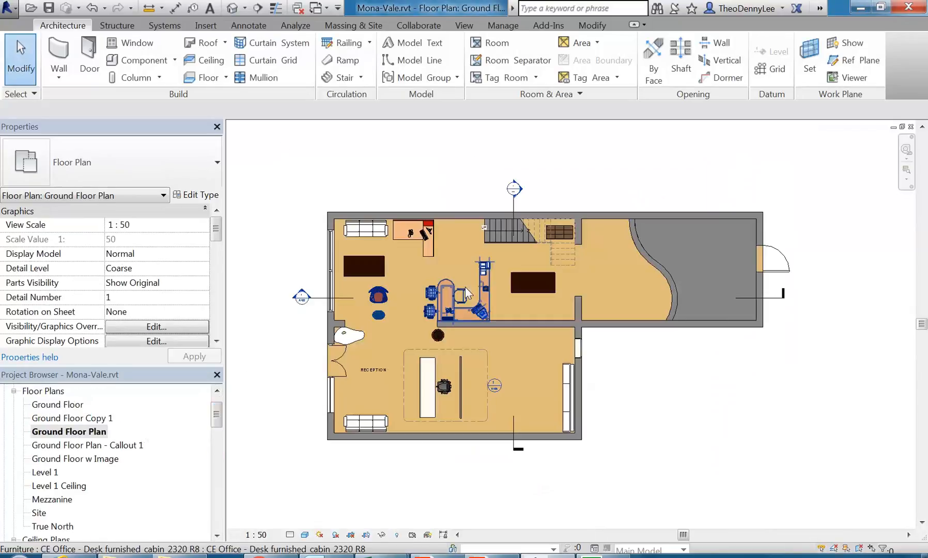
pyautogui.scroll(1, 385, 350)
pyautogui.moveTo(400, 369); pyautogui.dragTo(422, 395, button='middle')
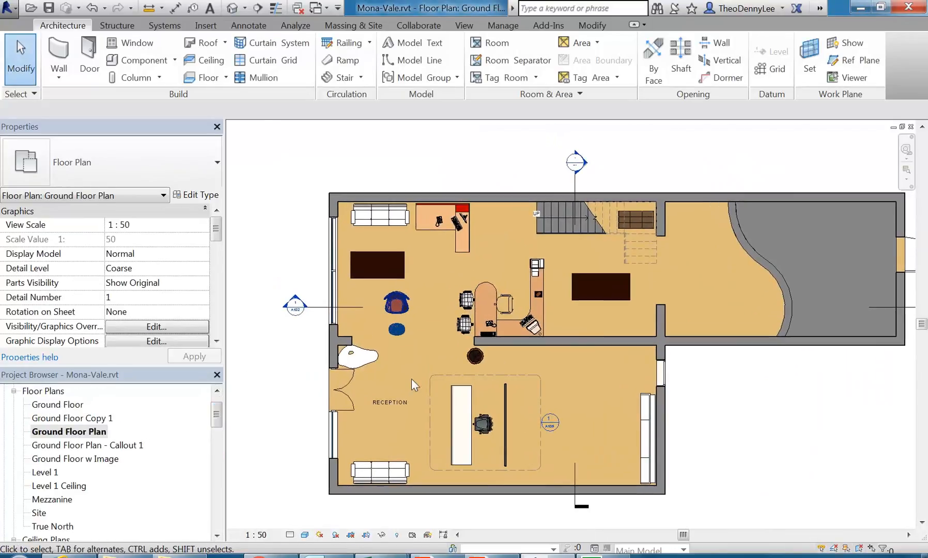
pyautogui.click(245, 8)
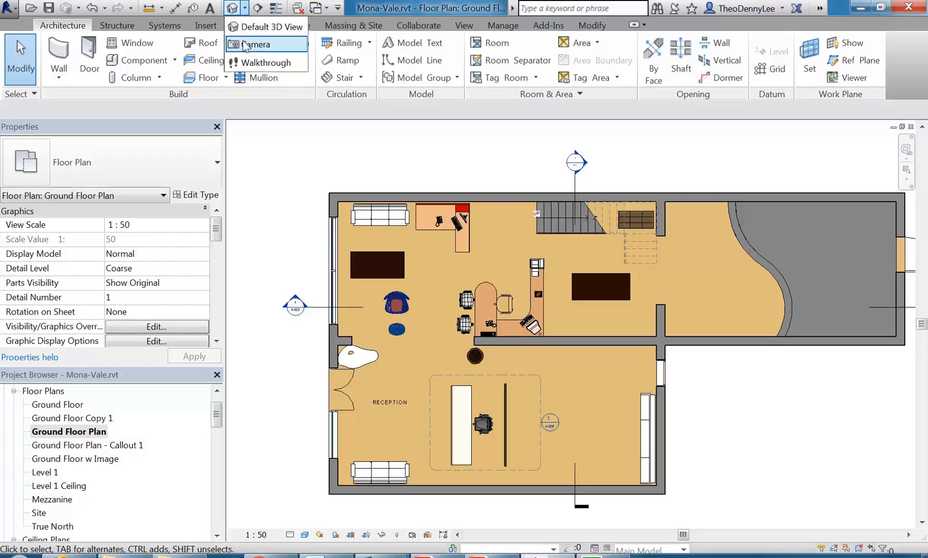
pyautogui.click(265, 42)
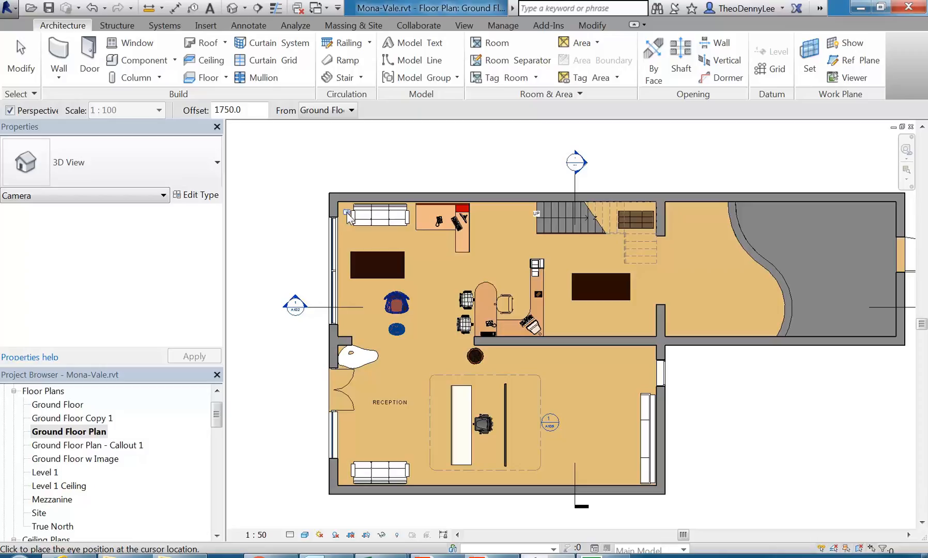
pyautogui.click(347, 212)
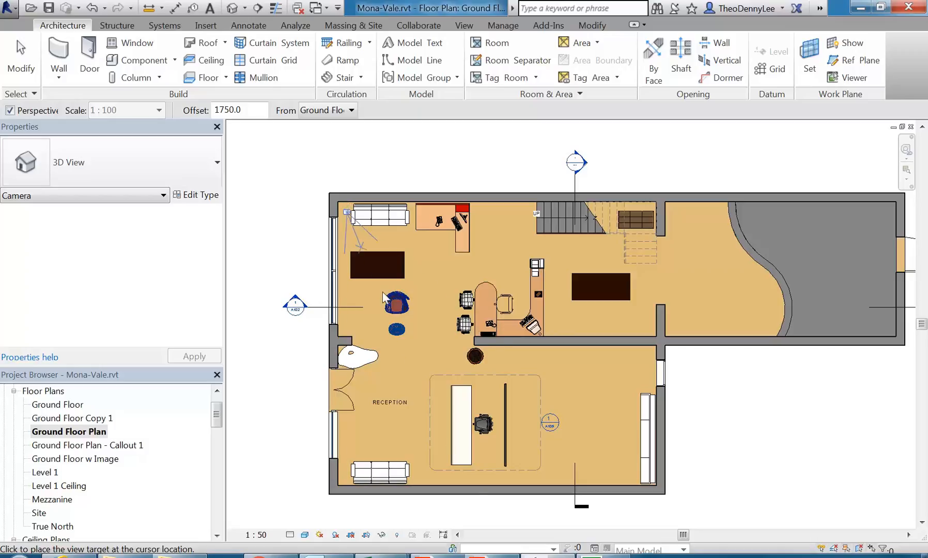
pyautogui.click(482, 494)
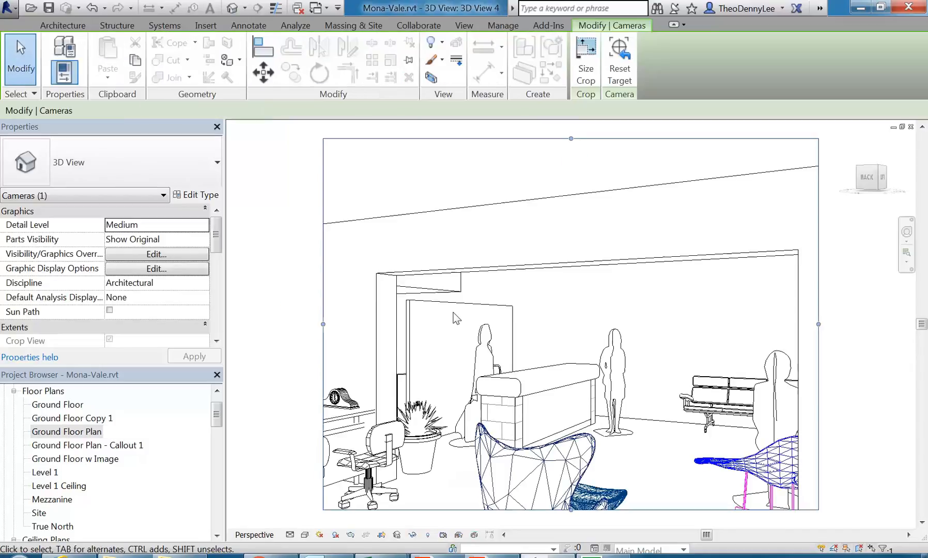
# Set the visual style of the new reception camera view to Realistic.
pyautogui.scroll(-2, 453, 312)
pyautogui.moveTo(454, 313); pyautogui.dragTo(427, 299, button='middle')
pyautogui.scroll(1, 441, 306)
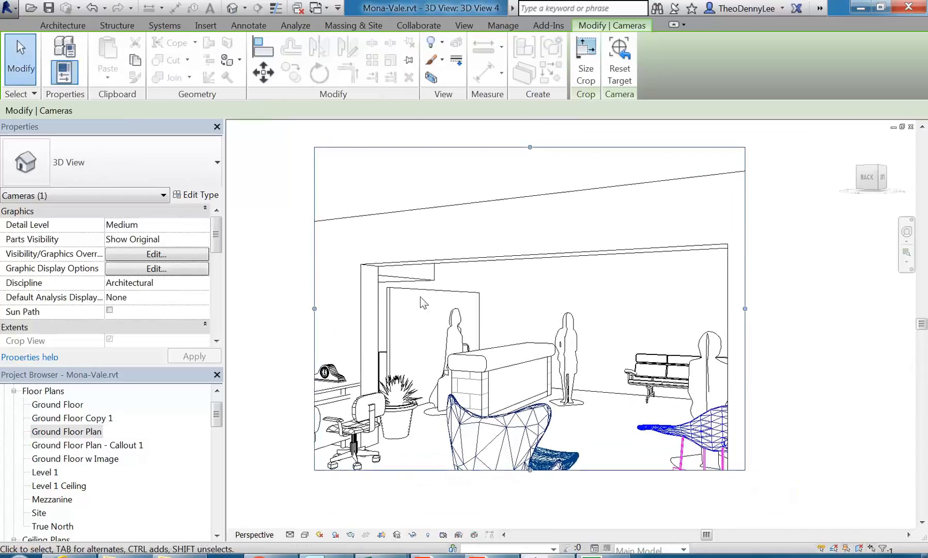
pyautogui.click(305, 535)
pyautogui.click(320, 505)
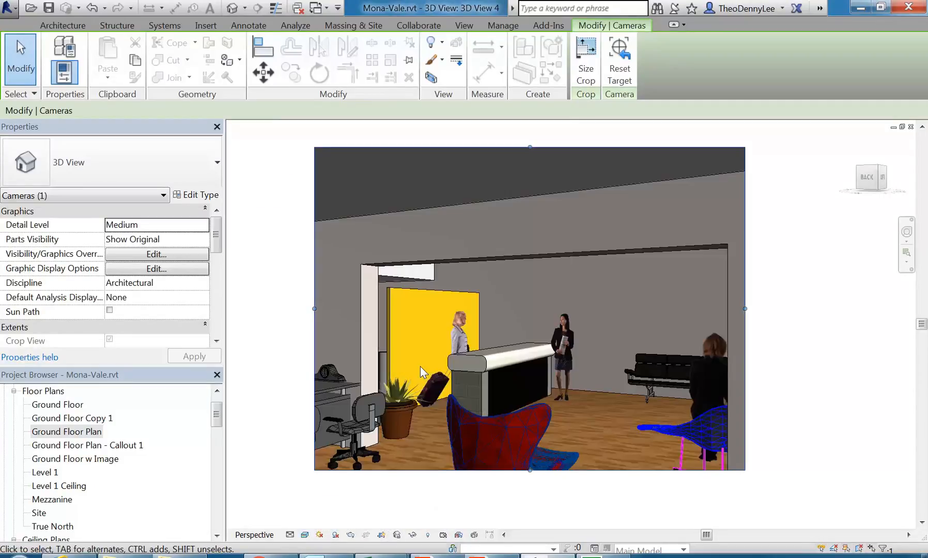
# Hide the egg chair and its footrest, which stand in the foreground, in this camera view only.
pyautogui.click(541, 430)
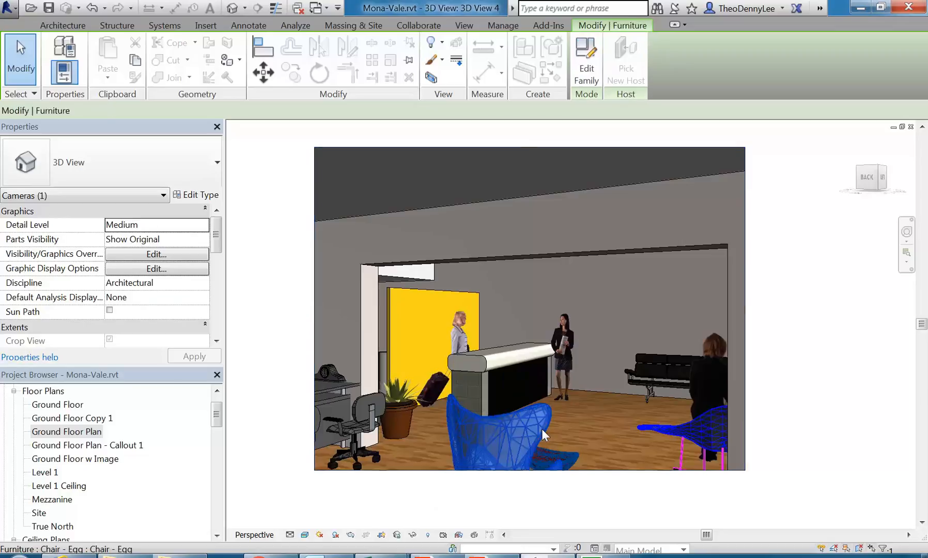
pyautogui.rightClick(542, 431)
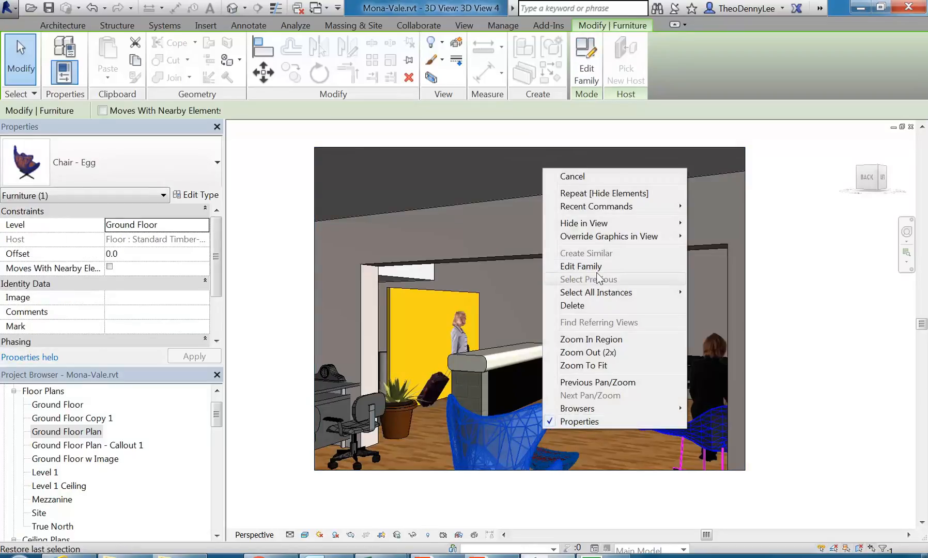
pyautogui.moveTo(605, 228)
pyautogui.click(729, 222)
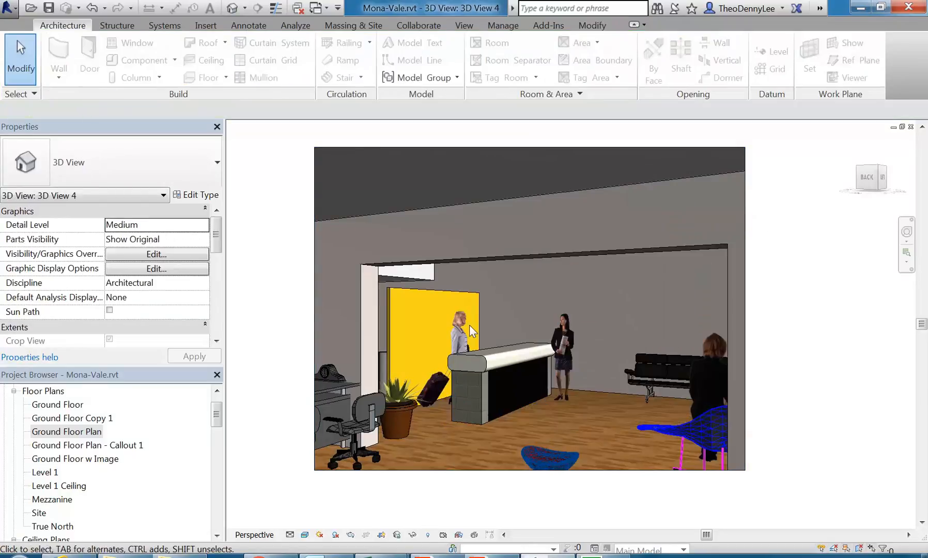
pyautogui.scroll(2, 470, 325)
pyautogui.click(559, 488)
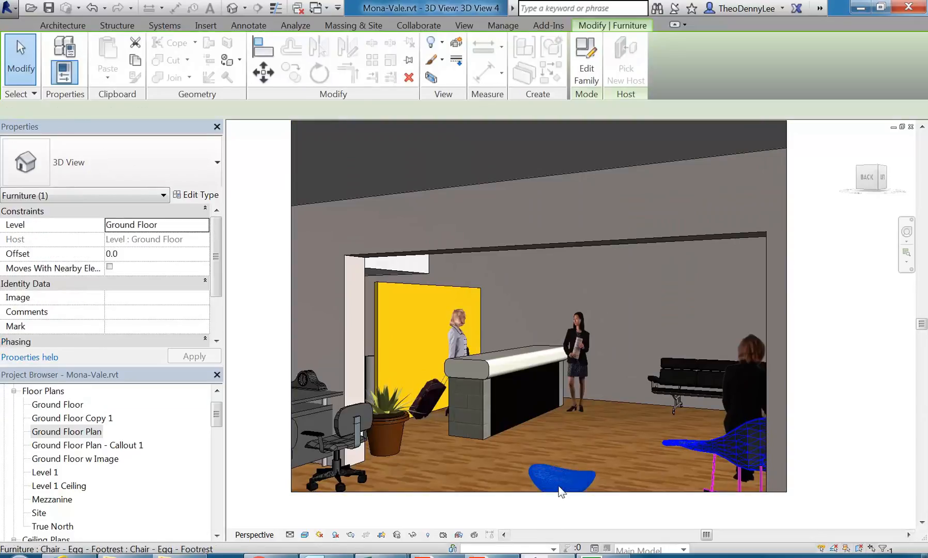
pyautogui.rightClick(559, 489)
pyautogui.click(723, 282)
# Compare the Hidden Line and Shaded visual styles in the camera view and return it to Realistic.
pyautogui.click(305, 535)
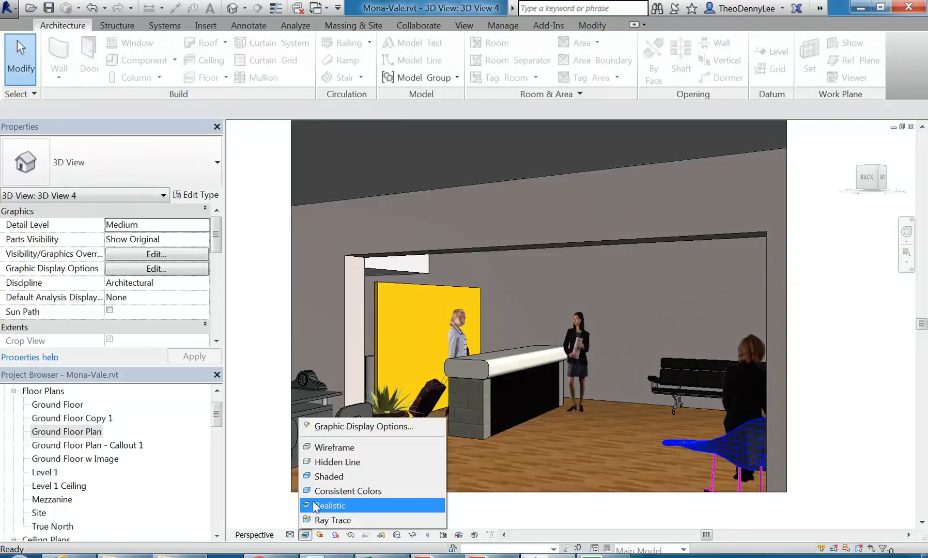
pyautogui.click(321, 462)
pyautogui.click(305, 535)
pyautogui.click(315, 475)
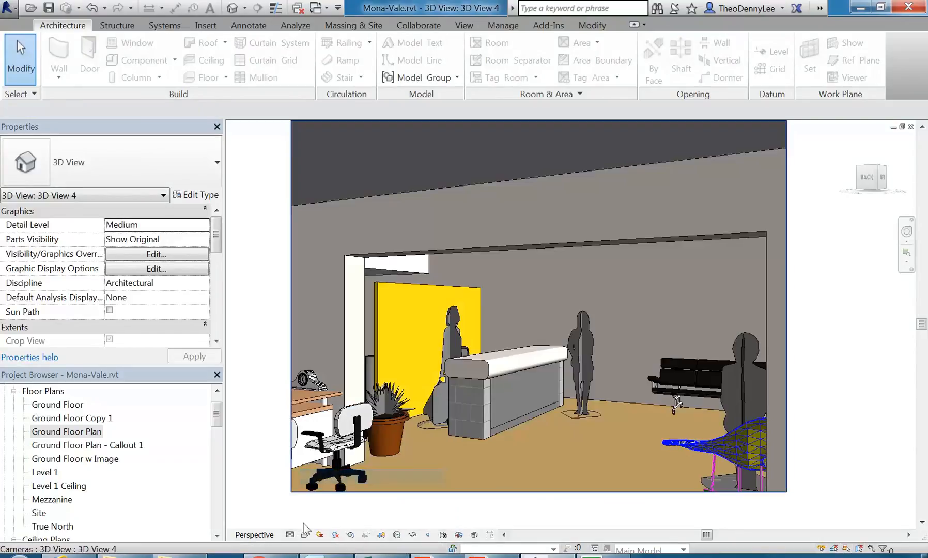
pyautogui.click(305, 535)
pyautogui.click(320, 506)
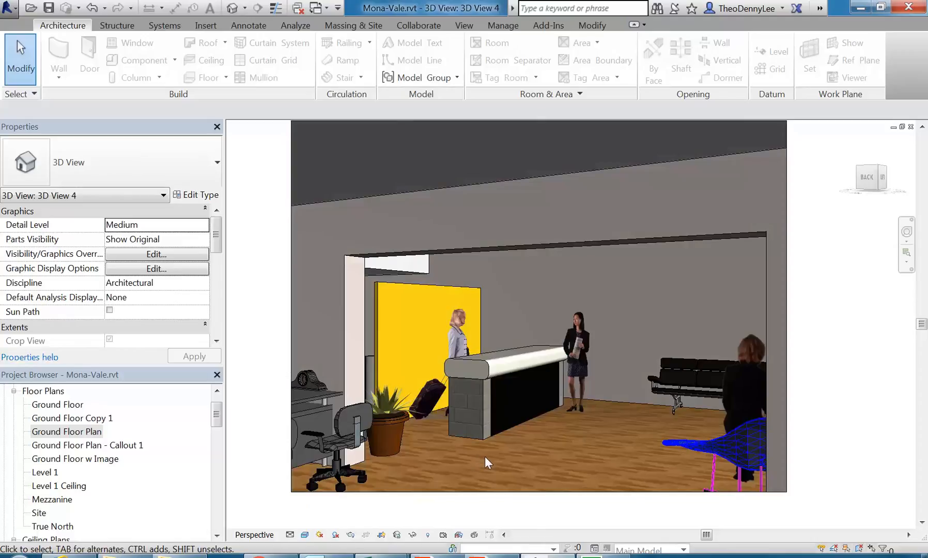
# Enable ambient shadows for the camera view in its graphic display options and apply the change.
pyautogui.click(305, 535)
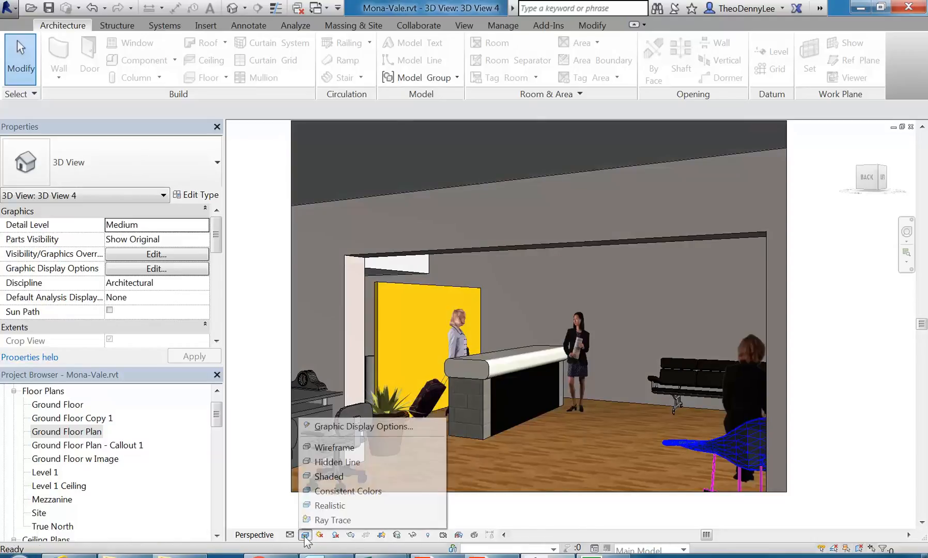
pyautogui.click(327, 427)
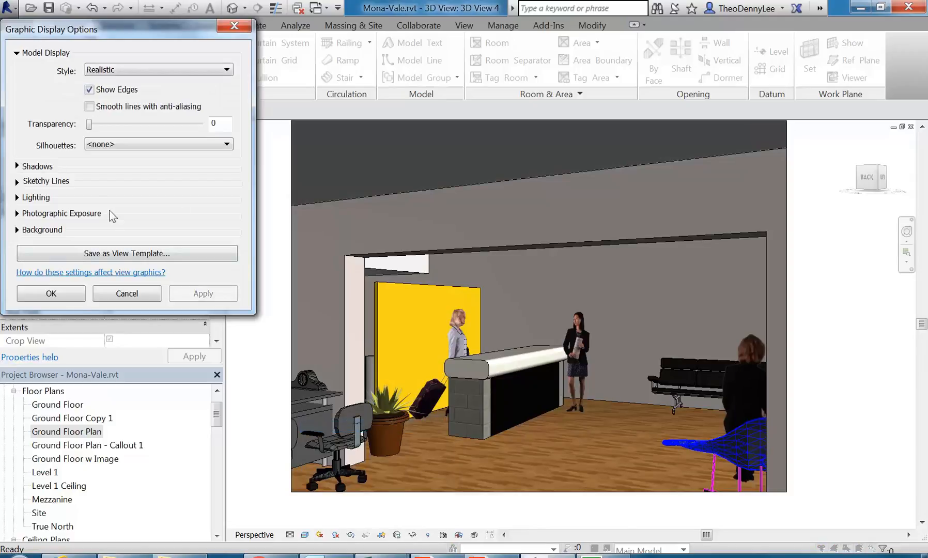
pyautogui.click(16, 166)
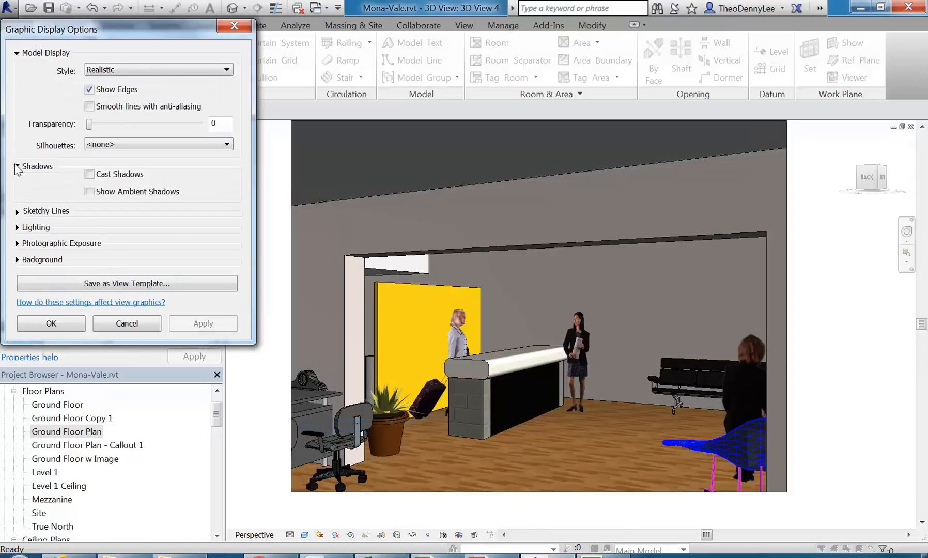
pyautogui.click(90, 192)
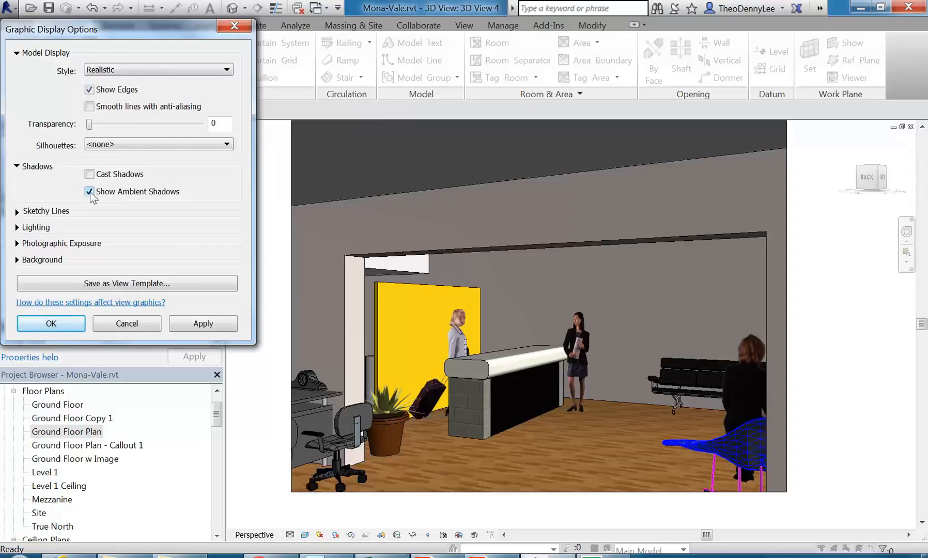
pyautogui.click(218, 329)
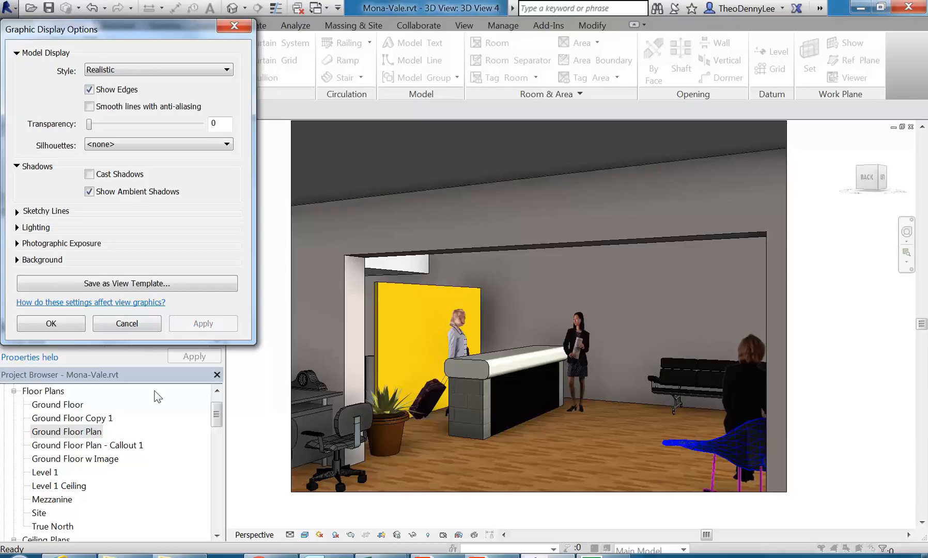
# Change the model display style to Hidden Line, apply it and accept the graphic display options.
pyautogui.click(155, 70)
pyautogui.click(114, 90)
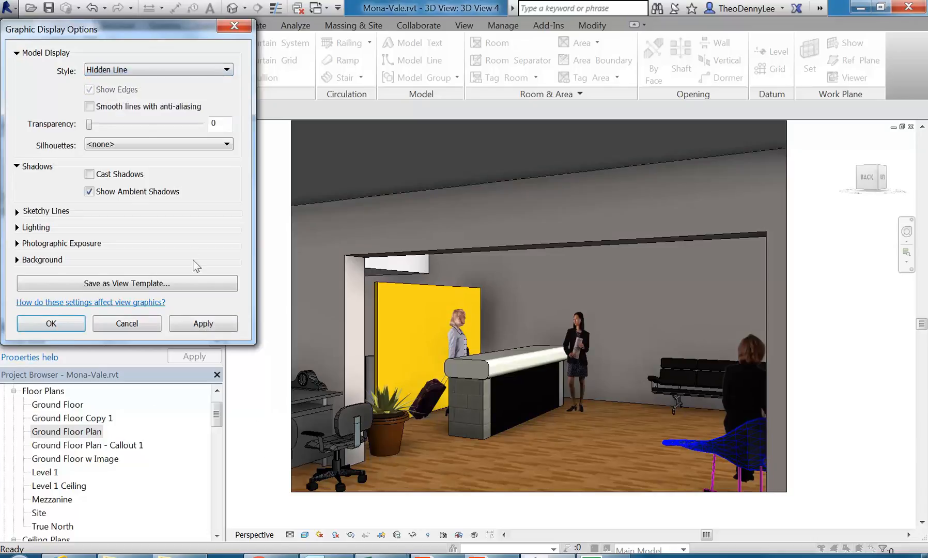
pyautogui.click(203, 324)
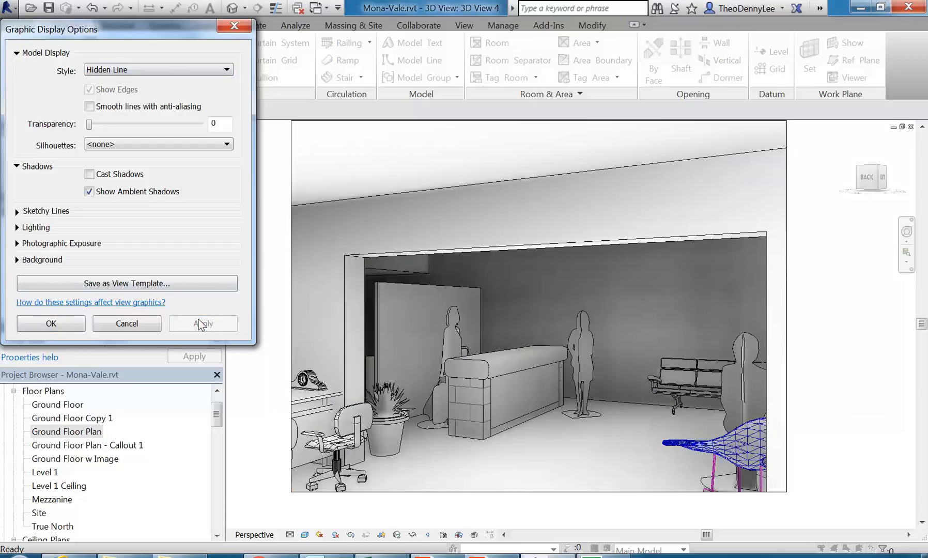
pyautogui.click(62, 326)
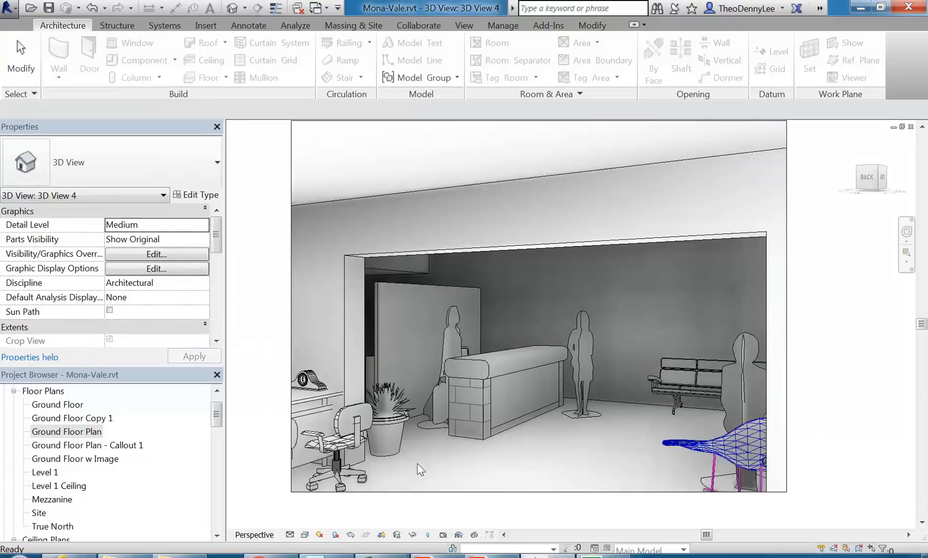
pyautogui.click(305, 536)
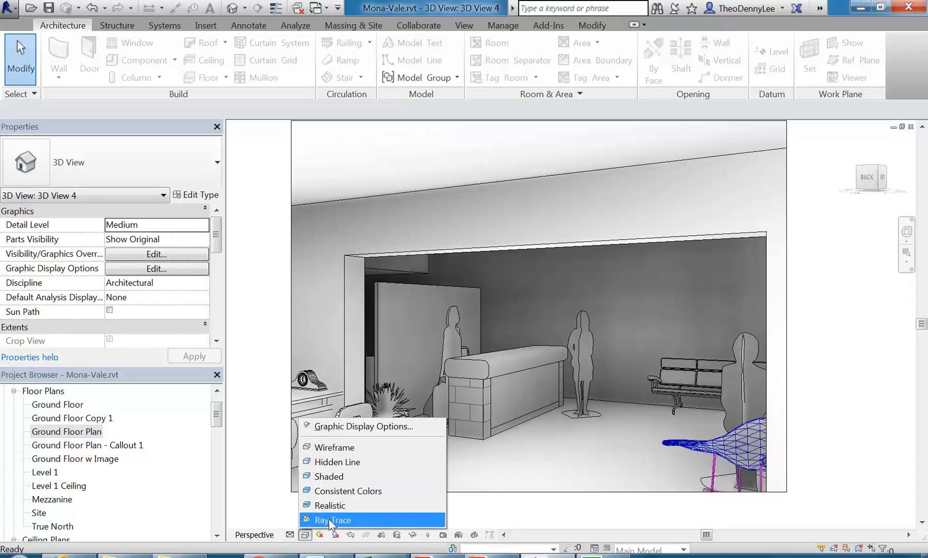
pyautogui.click(359, 427)
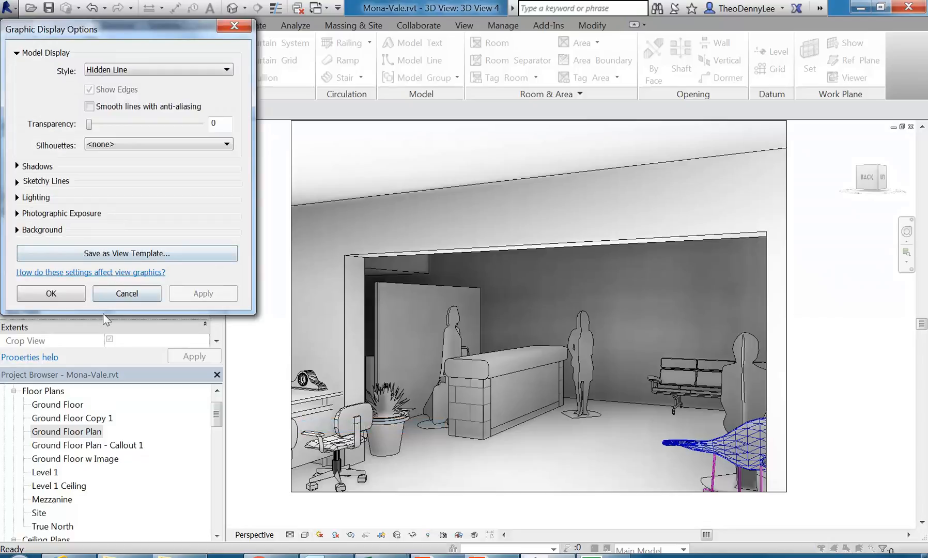
pyautogui.click(56, 294)
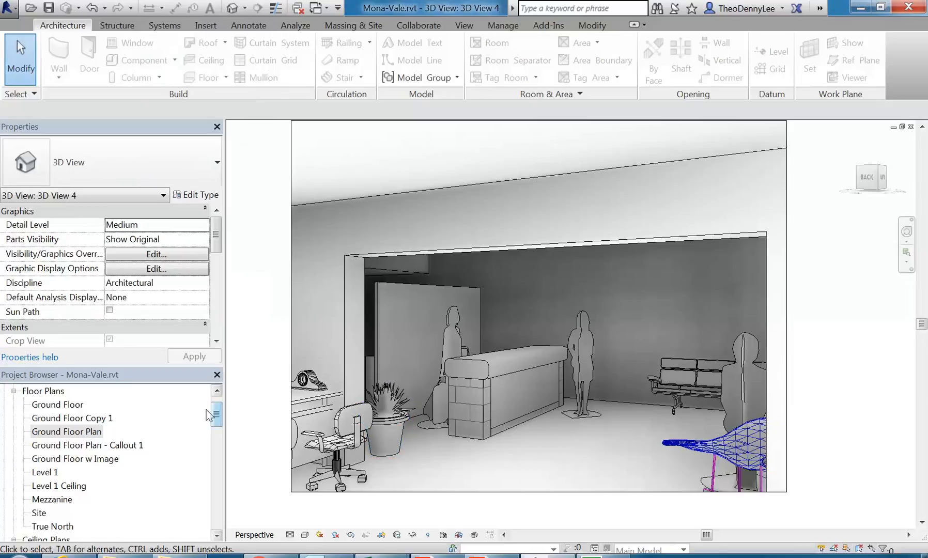
# Create a new sheet using the A2 Enmore Pres v2 : Landscape titleblock.
pyautogui.moveTo(216, 417); pyautogui.dragTo(205, 517)
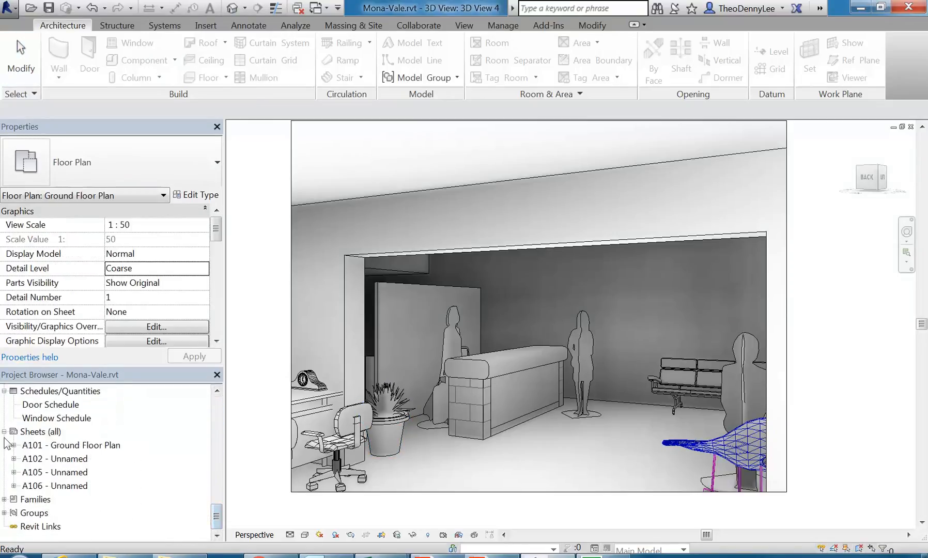
pyautogui.click(39, 435)
pyautogui.rightClick(38, 438)
pyautogui.click(80, 441)
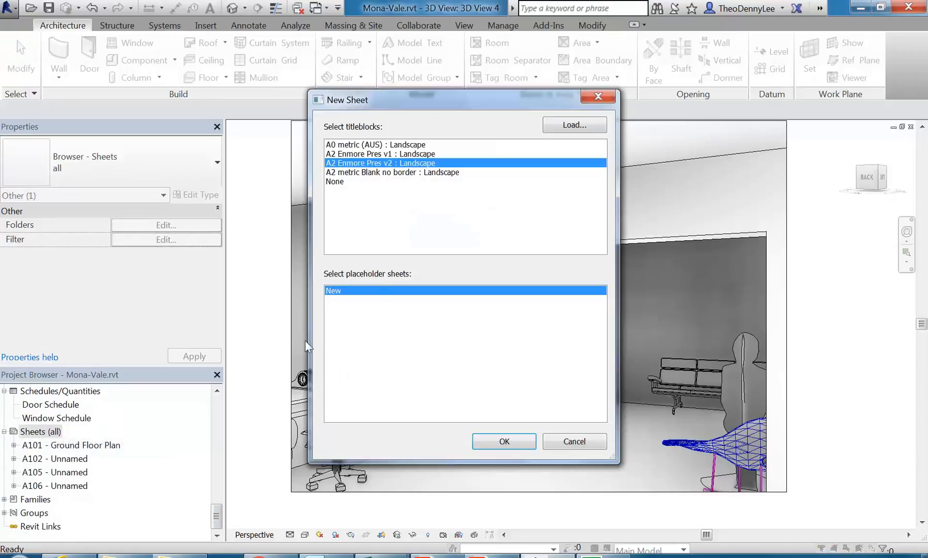
pyautogui.click(504, 442)
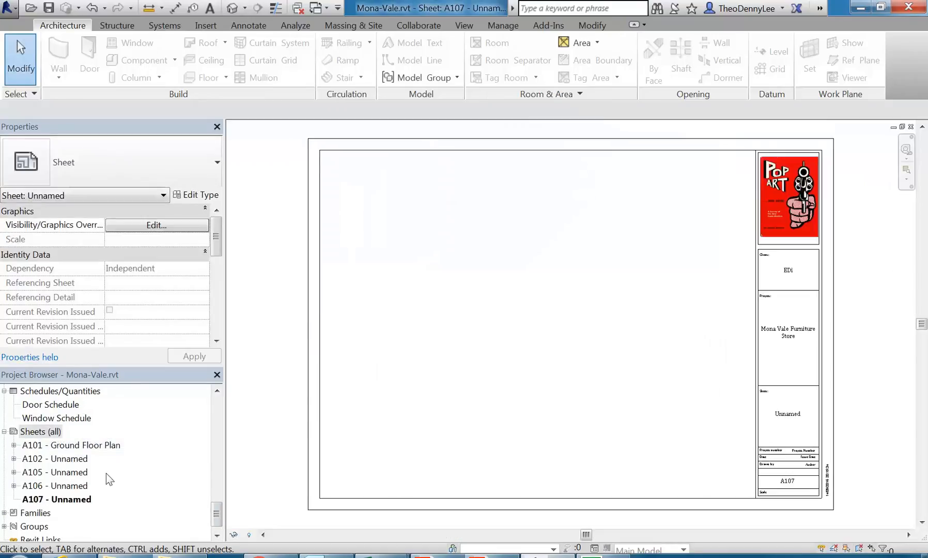
# Go through the camera views 3D View 1 to 3D View 4 in the project and open 3D View 1.
pyautogui.moveTo(216, 519); pyautogui.dragTo(215, 455)
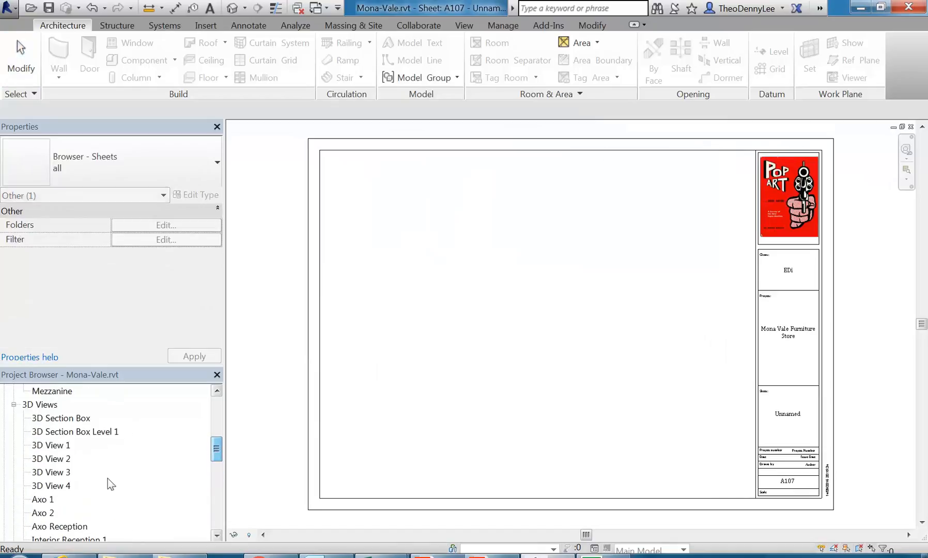
pyautogui.click(56, 448)
pyautogui.click(56, 458)
pyautogui.click(54, 447)
pyautogui.click(51, 459)
pyautogui.click(50, 473)
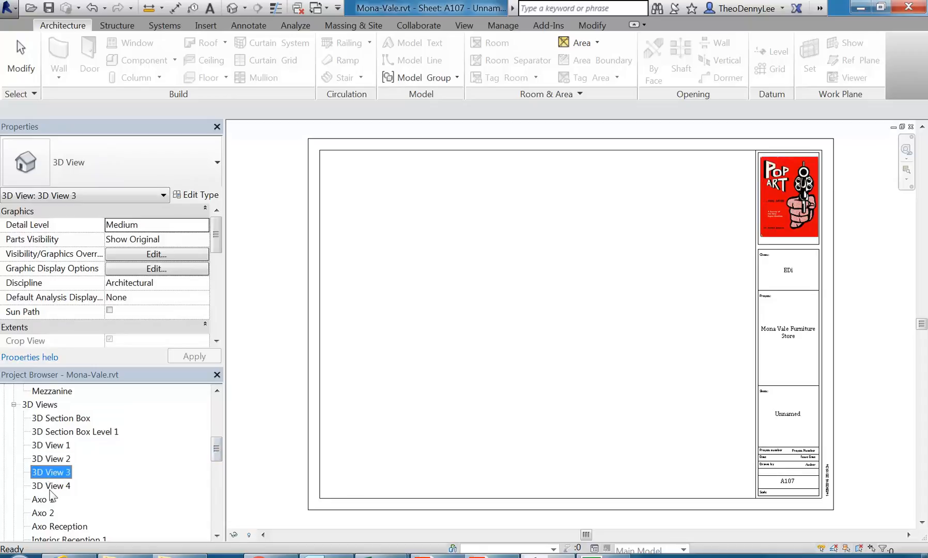
pyautogui.click(50, 488)
pyautogui.click(51, 447)
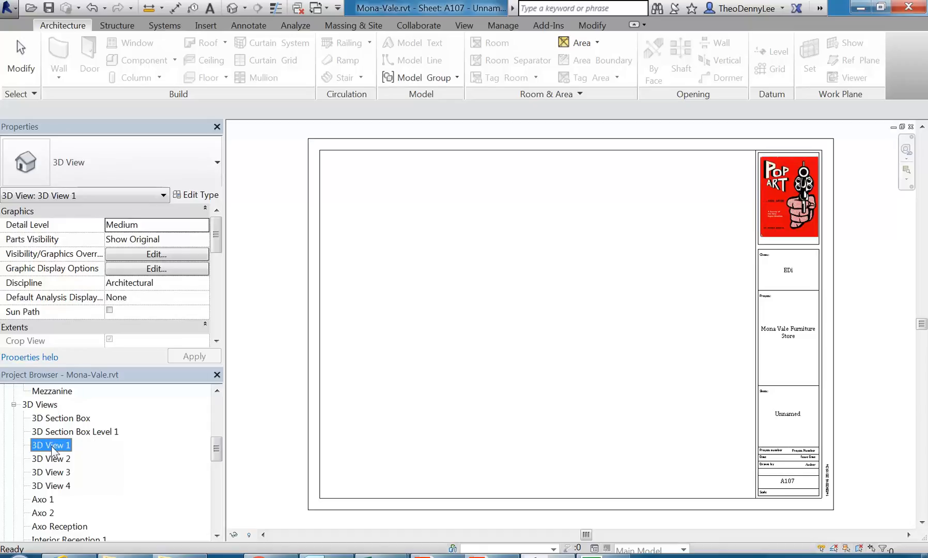
pyautogui.doubleClick(51, 445)
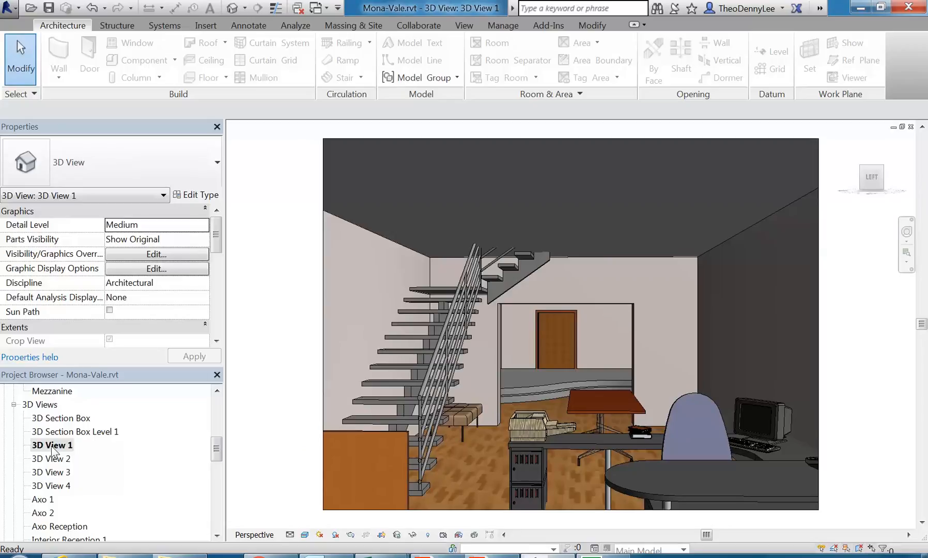
# Rename 3D View 1 as Display Area.
pyautogui.rightClick(52, 446)
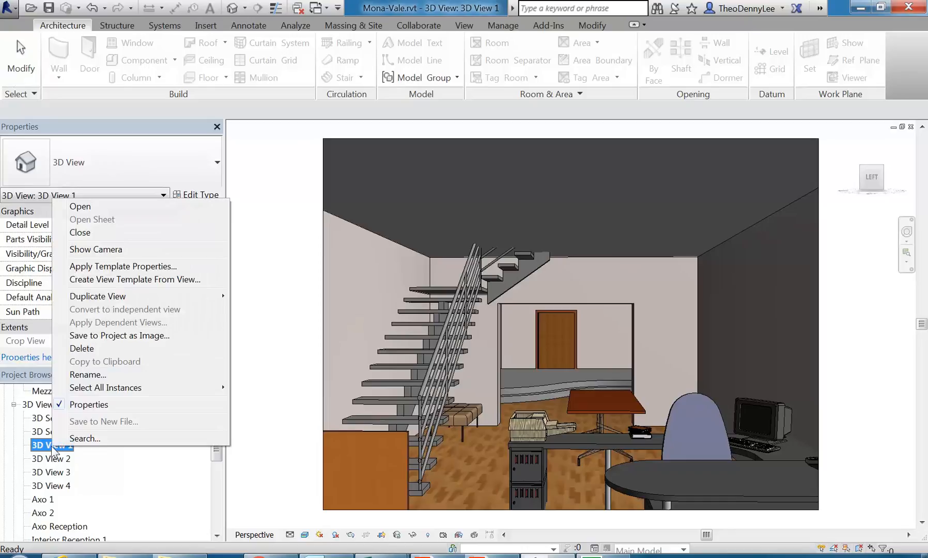
pyautogui.click(97, 376)
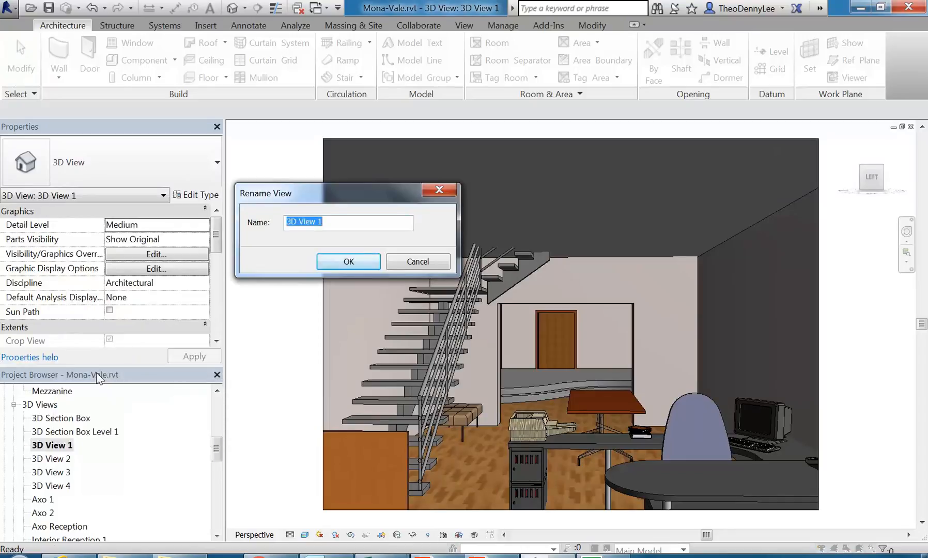
pyautogui.write('Displa')
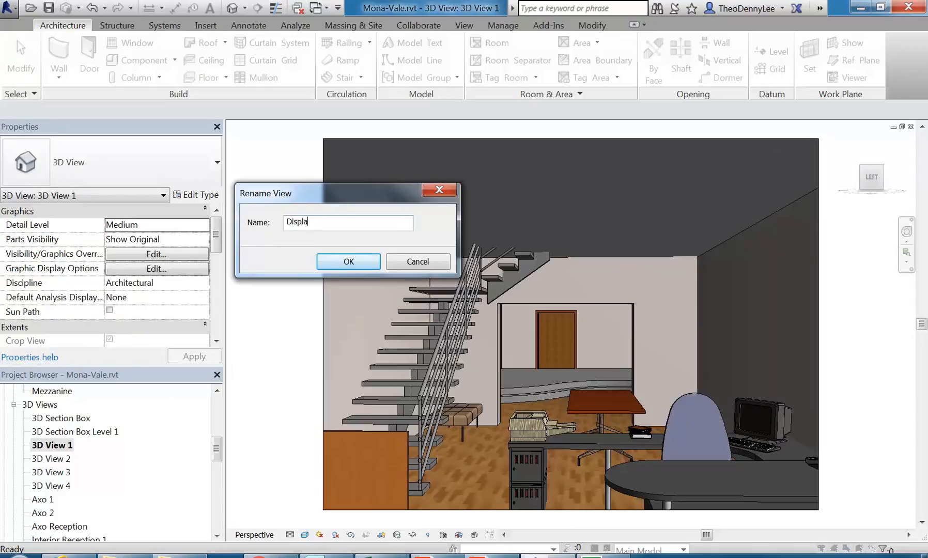
pyautogui.write('y Area')
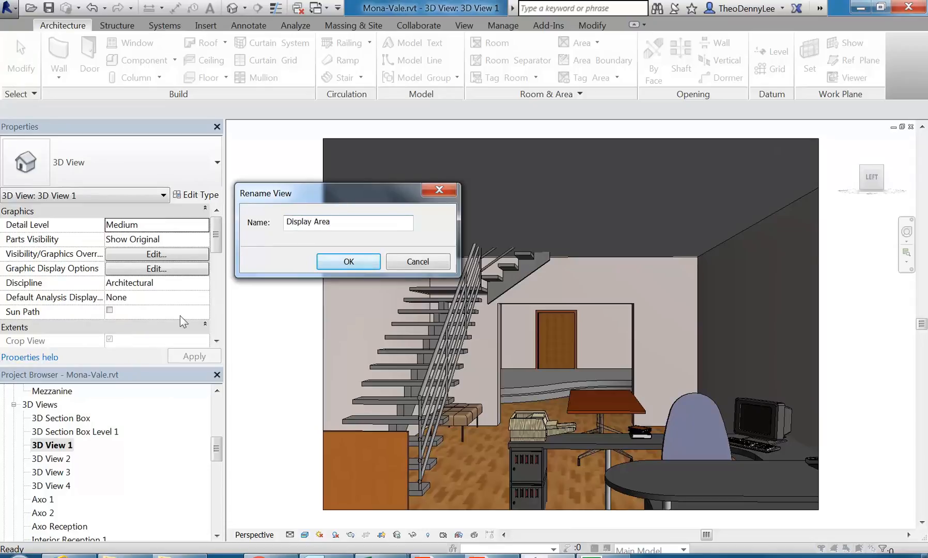
pyautogui.click(344, 262)
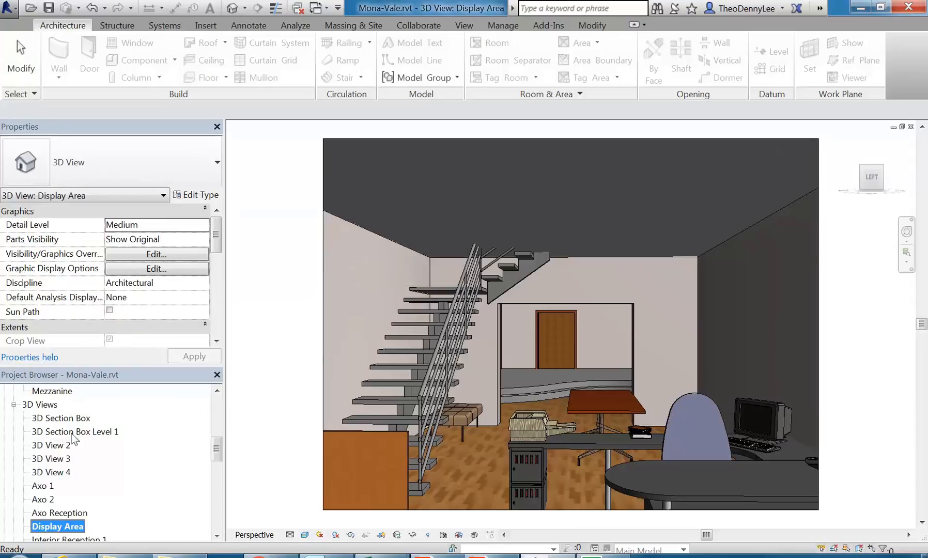
# Open the 3D View 2 camera view and rename it as Reception Area.
pyautogui.click(53, 446)
pyautogui.rightClick(53, 446)
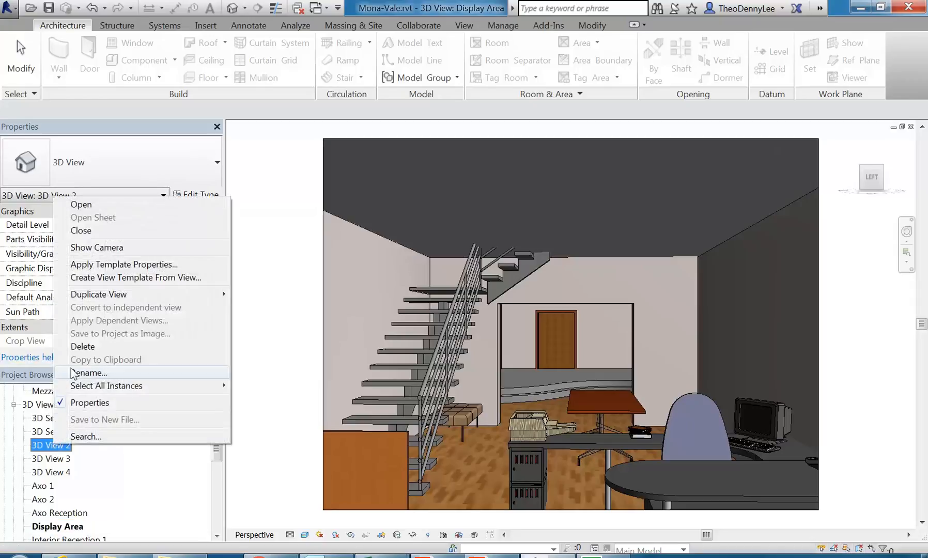
pyautogui.doubleClick(50, 448)
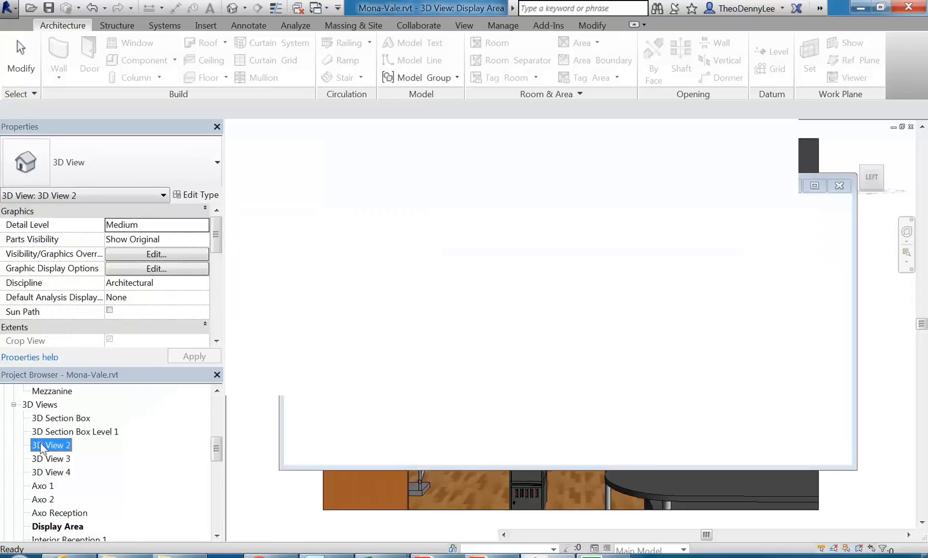
pyautogui.rightClick(50, 449)
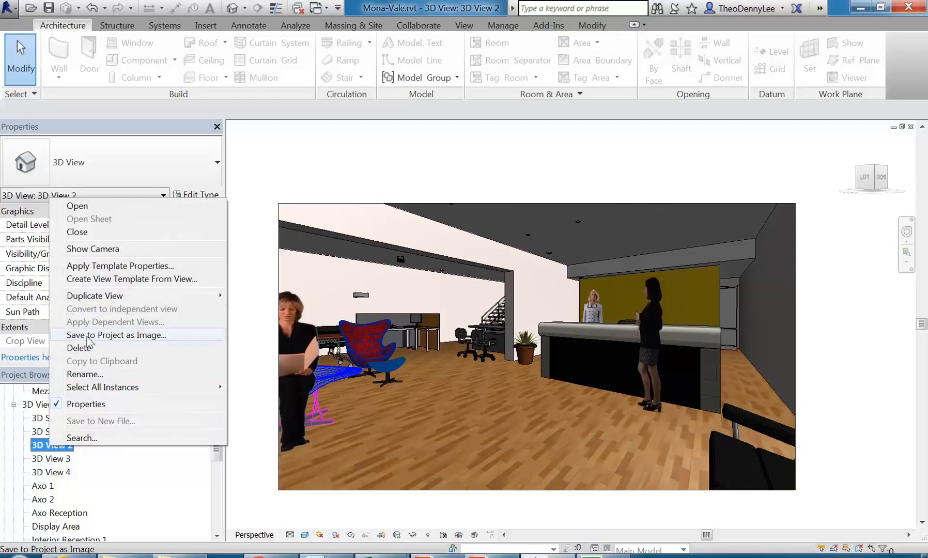
pyautogui.click(85, 375)
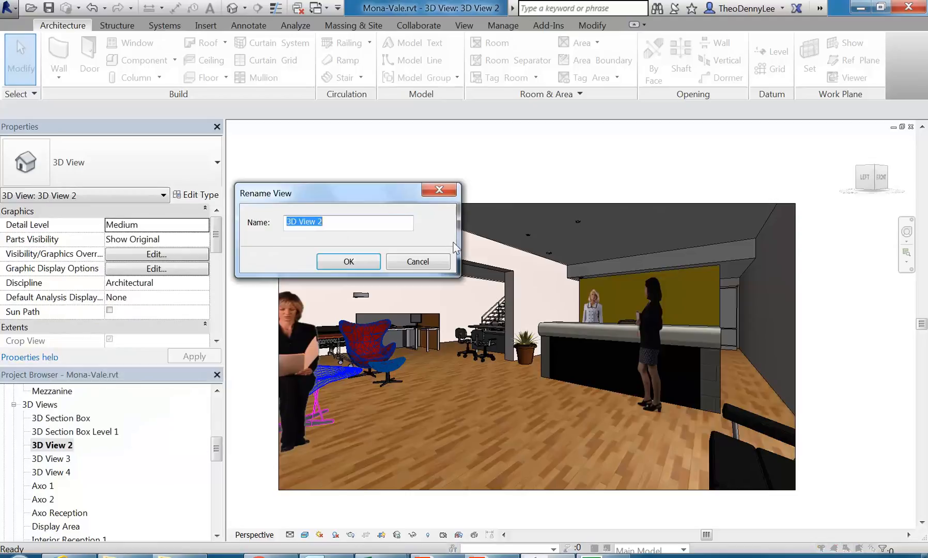
pyautogui.write('Reception')
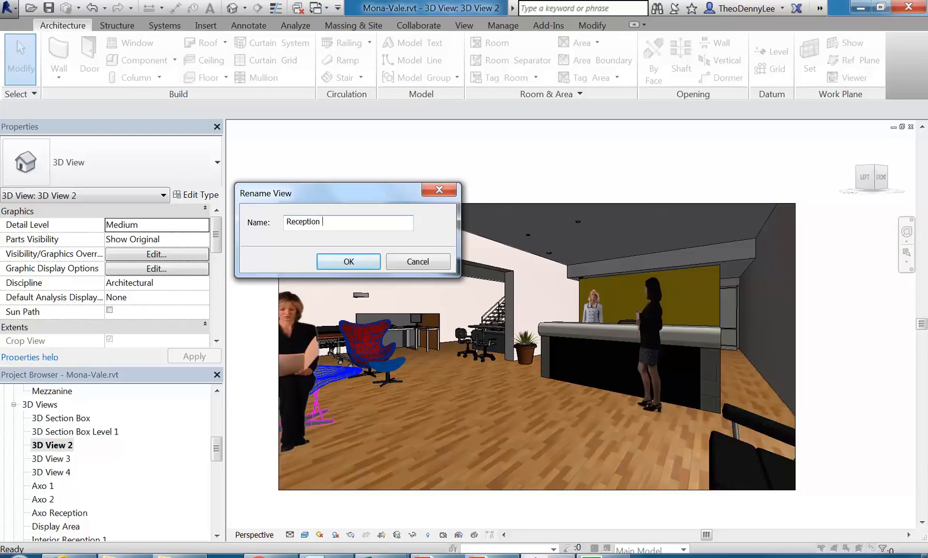
pyautogui.write(' Area')
pyautogui.click(341, 262)
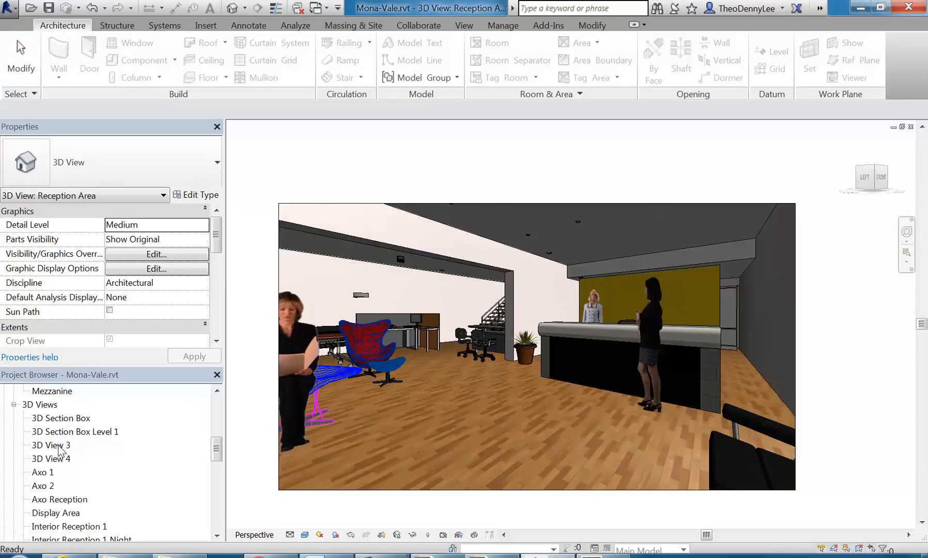
# Open the 3D View 3 camera view and rename it as Reception Counter.
pyautogui.doubleClick(66, 446)
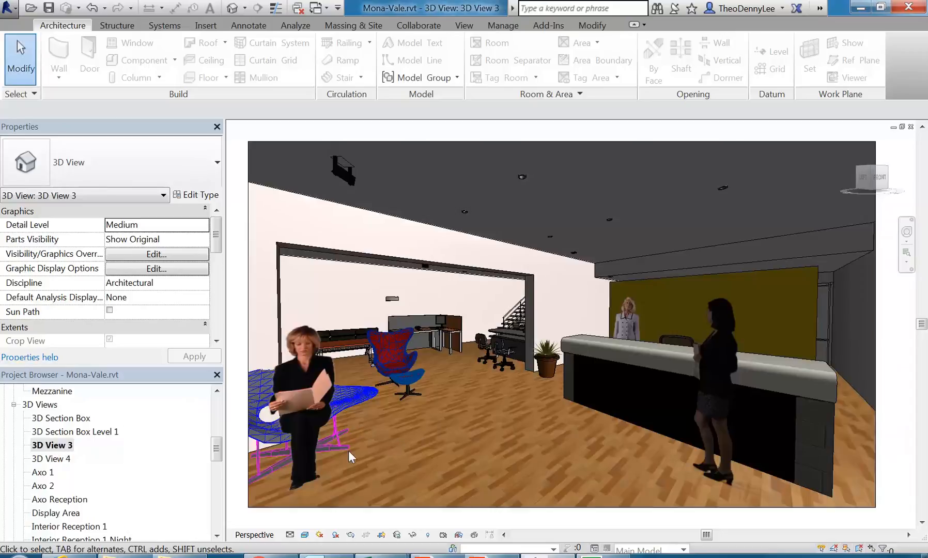
pyautogui.rightClick(50, 445)
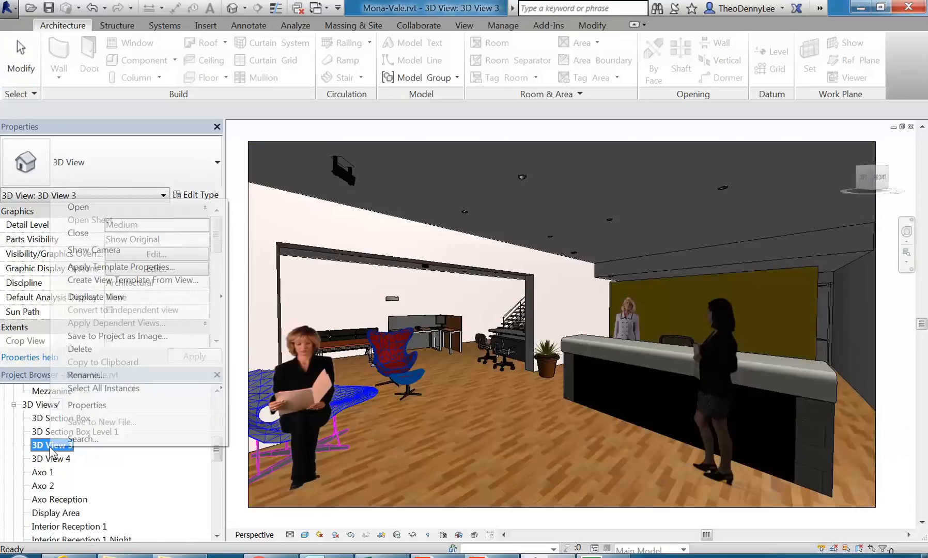
pyautogui.click(99, 377)
pyautogui.write('Reception 2')
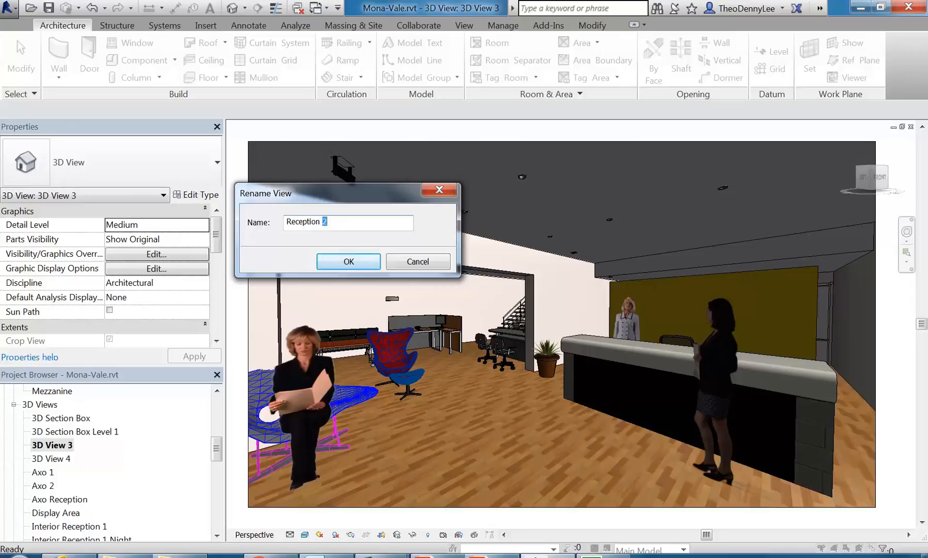
pyautogui.write('ounter')
pyautogui.click(349, 261)
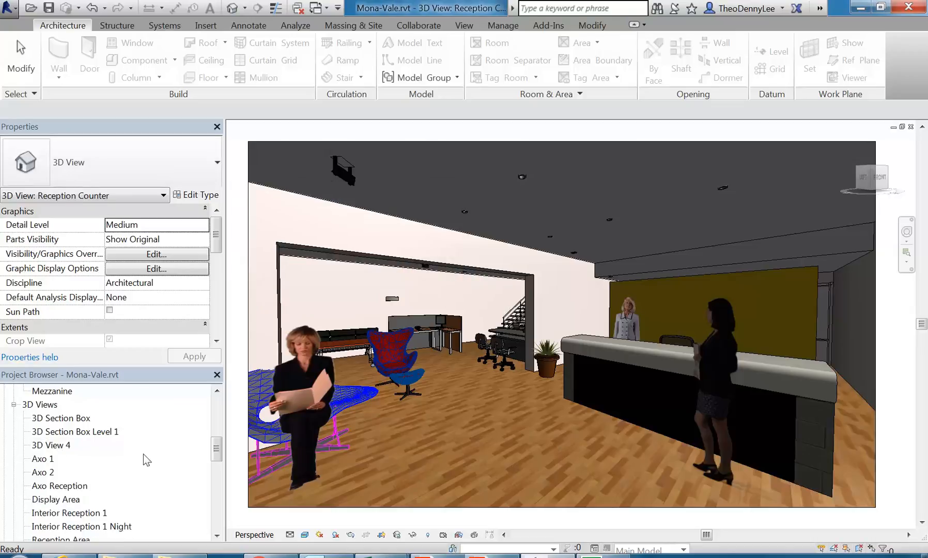
# Open the 3D View 4 camera view and rename it as View through Transition.
pyautogui.doubleClick(52, 445)
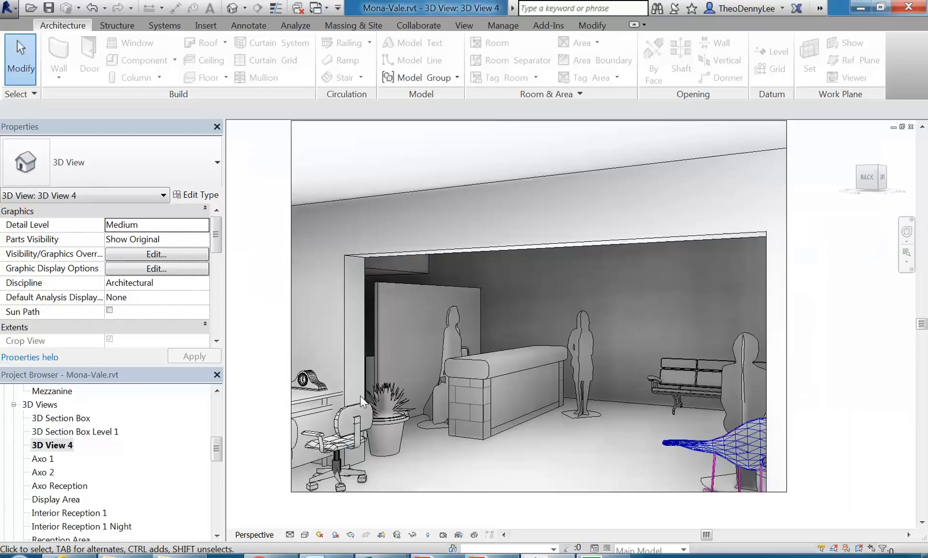
pyautogui.rightClick(54, 445)
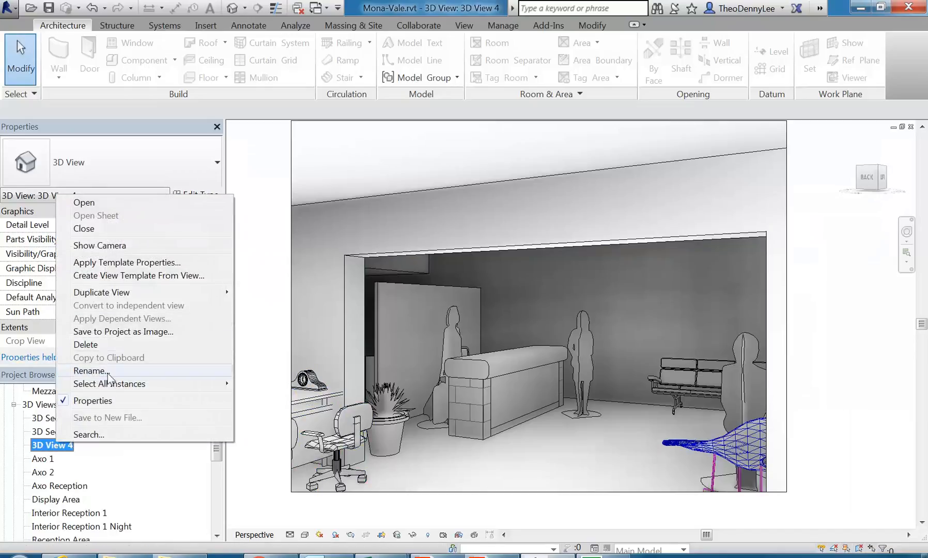
pyautogui.click(92, 370)
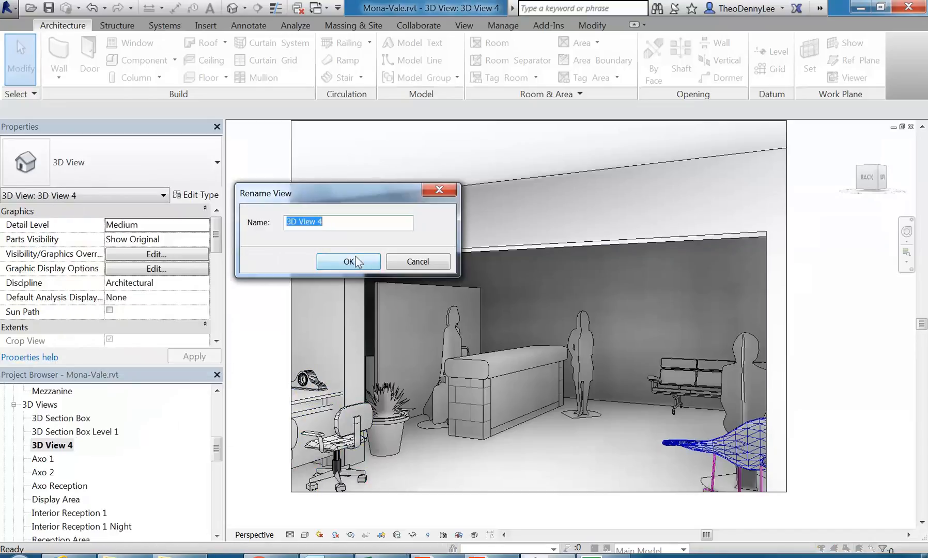
pyautogui.write('View through Transition')
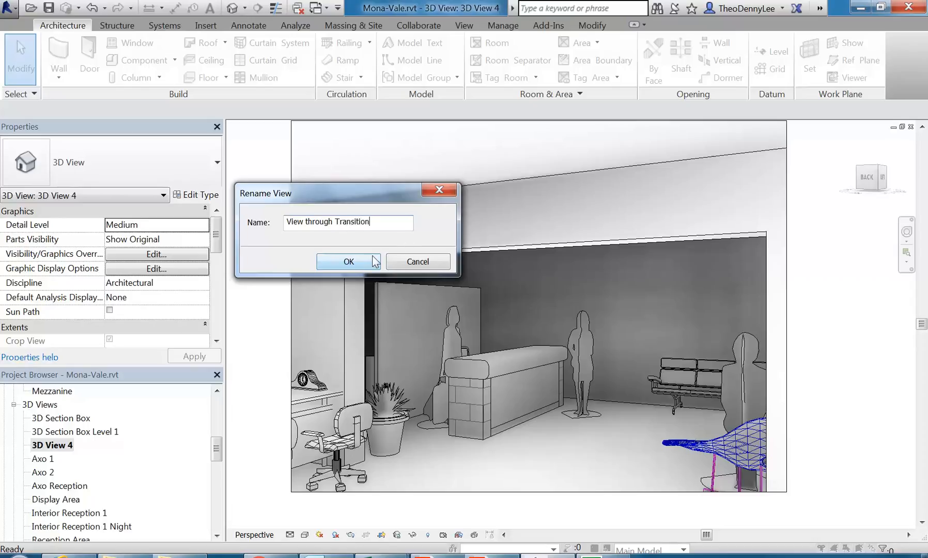
pyautogui.click(341, 262)
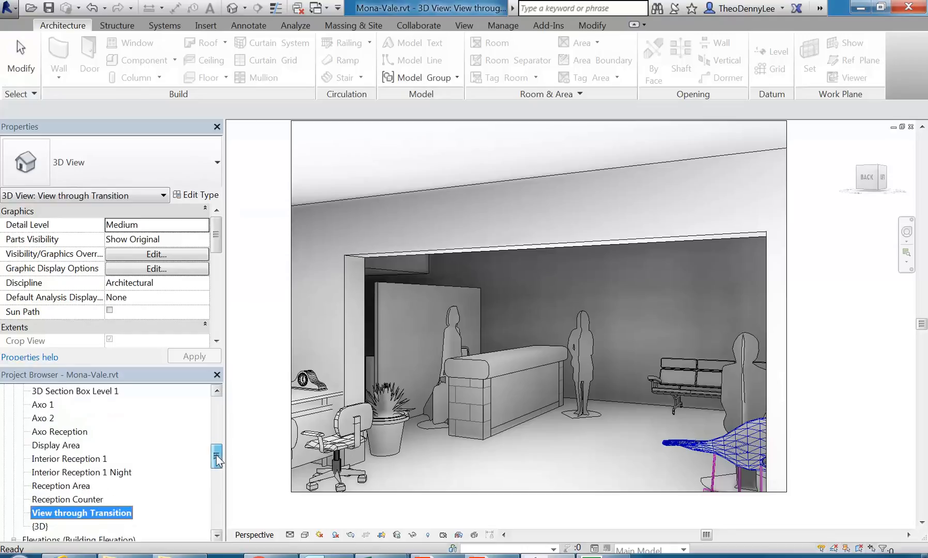
# Look through the interior camera views and open Interior Reception 1 Night.
pyautogui.moveTo(213, 451); pyautogui.dragTo(212, 456)
pyautogui.click(59, 446)
pyautogui.doubleClick(59, 446)
pyautogui.doubleClick(61, 459)
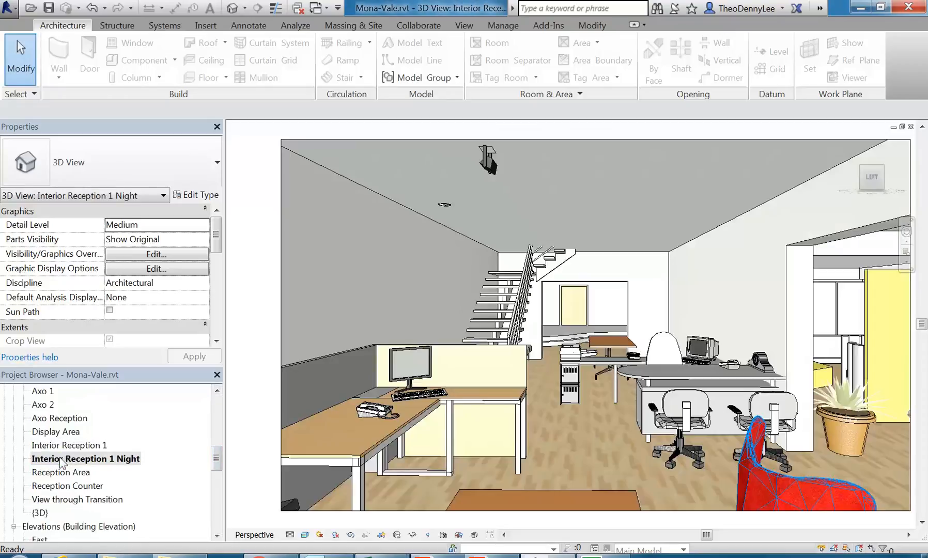
# Place the Interior Reception 1 Night view in the upper part of sheet A107 and View through Transition below it.
pyautogui.moveTo(214, 458)
pyautogui.mouseDown()
pyautogui.moveTo(206, 507)
pyautogui.moveTo(218, 465)
pyautogui.mouseUp()
pyautogui.doubleClick(61, 499)
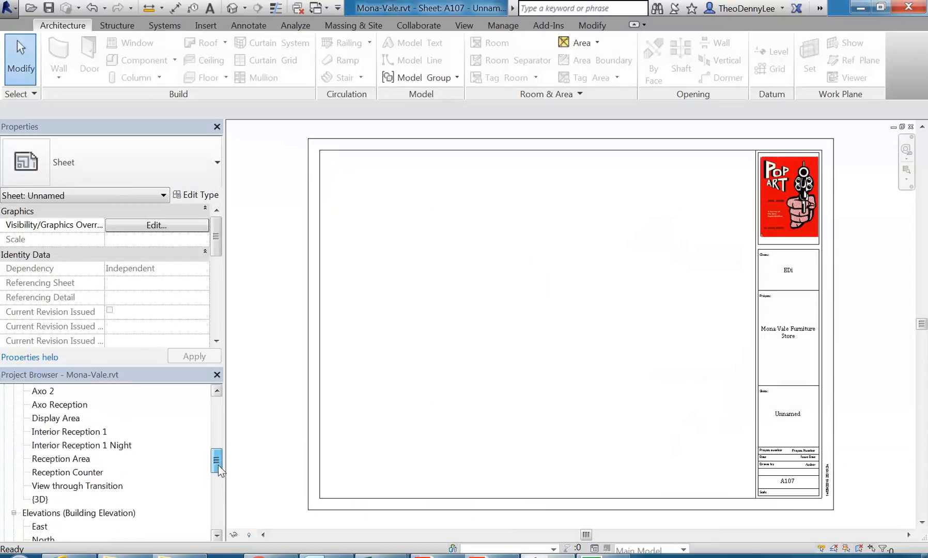
pyautogui.click(64, 447)
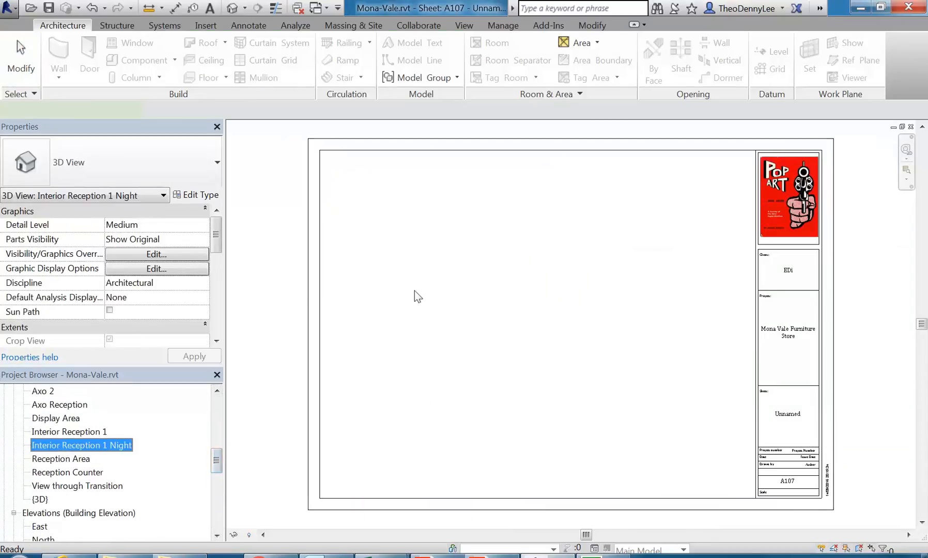
pyautogui.moveTo(400, 308); pyautogui.dragTo(455, 243)
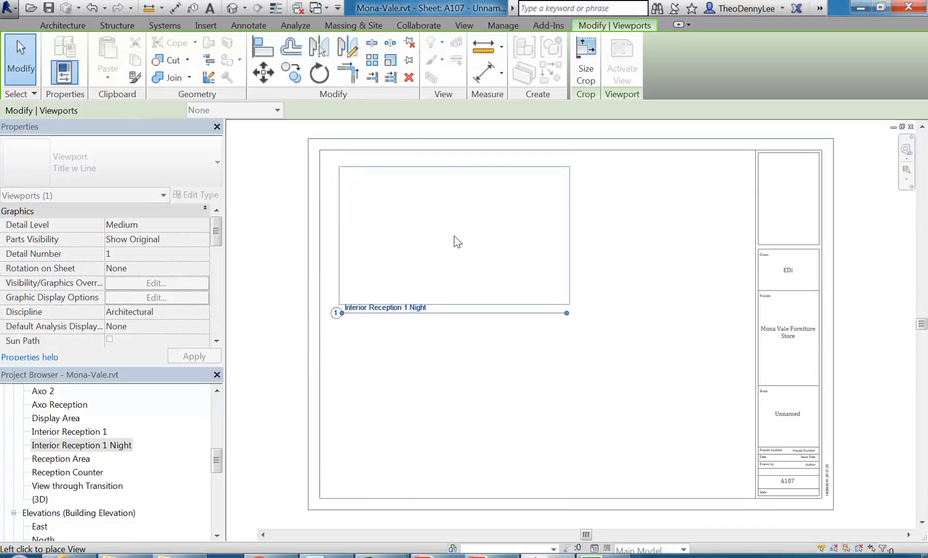
pyautogui.click(454, 242)
pyautogui.moveTo(77, 486); pyautogui.dragTo(441, 431)
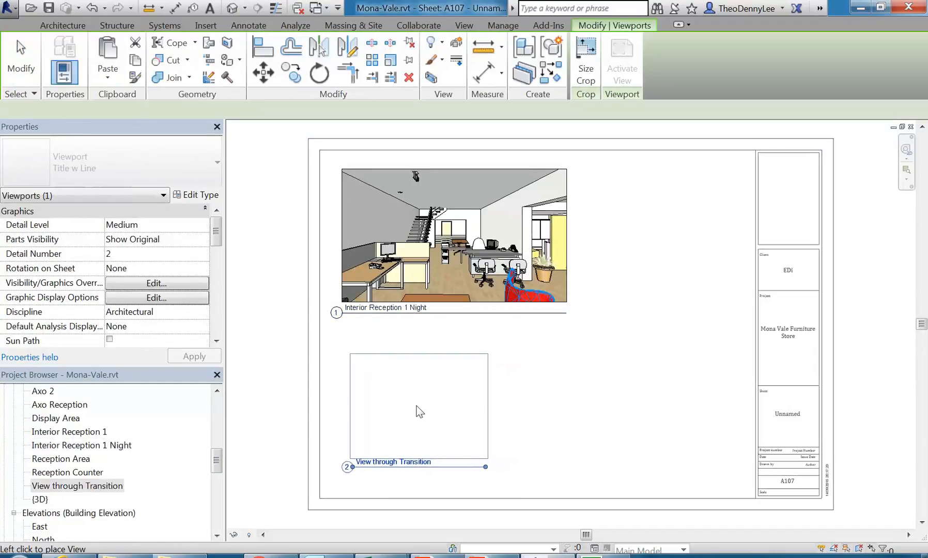
pyautogui.click(416, 412)
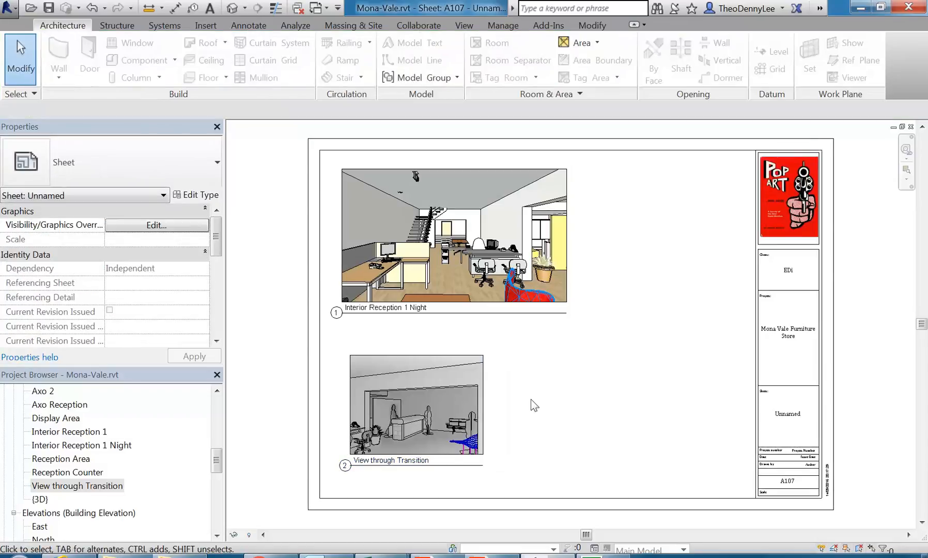
# Scale the Interior Reception 1 Night viewport's crop region with locked proportions to a height of 170 mm.
pyautogui.click(445, 191)
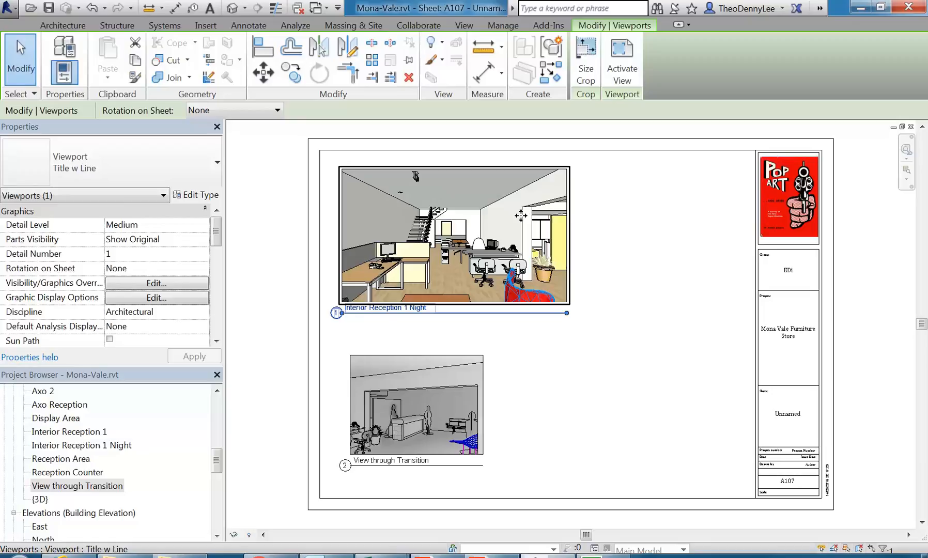
pyautogui.click(683, 376)
pyautogui.click(485, 248)
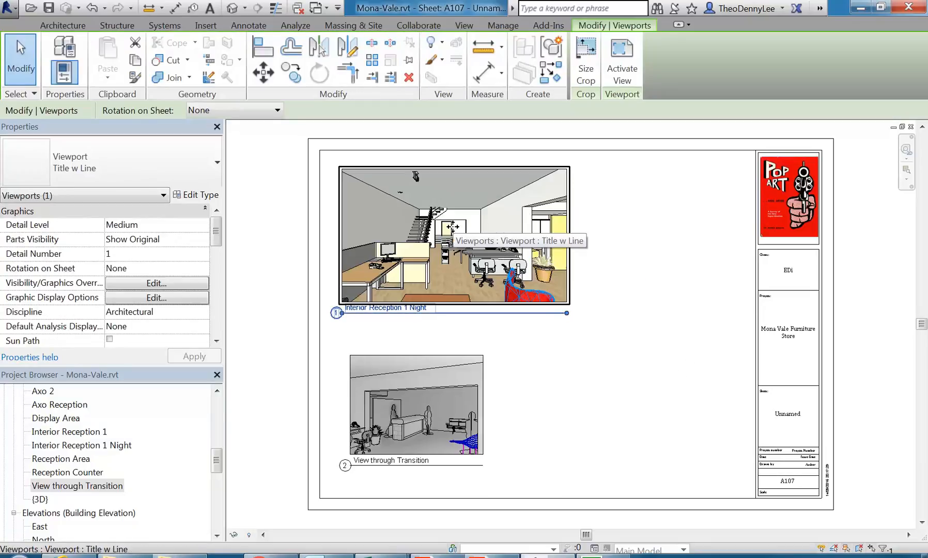
pyautogui.click(584, 77)
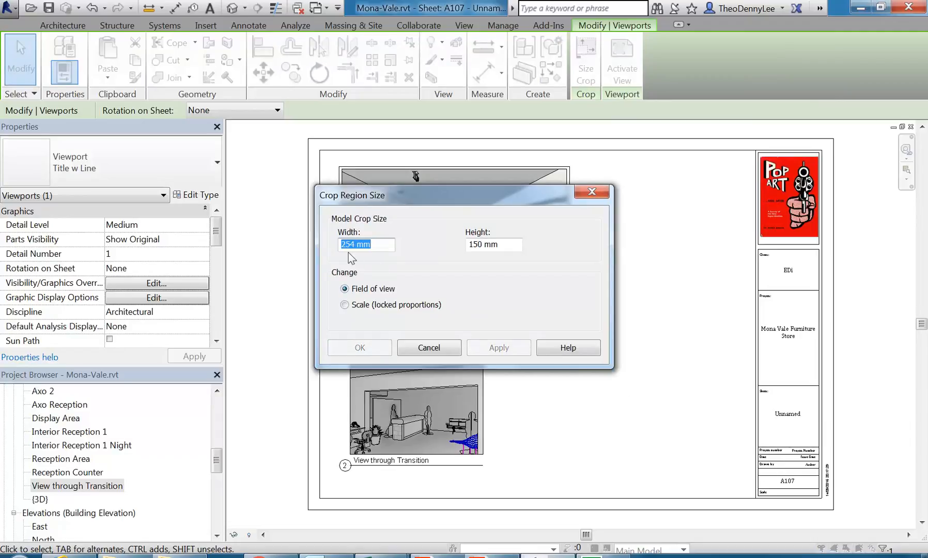
pyautogui.moveTo(414, 194); pyautogui.dragTo(600, 104)
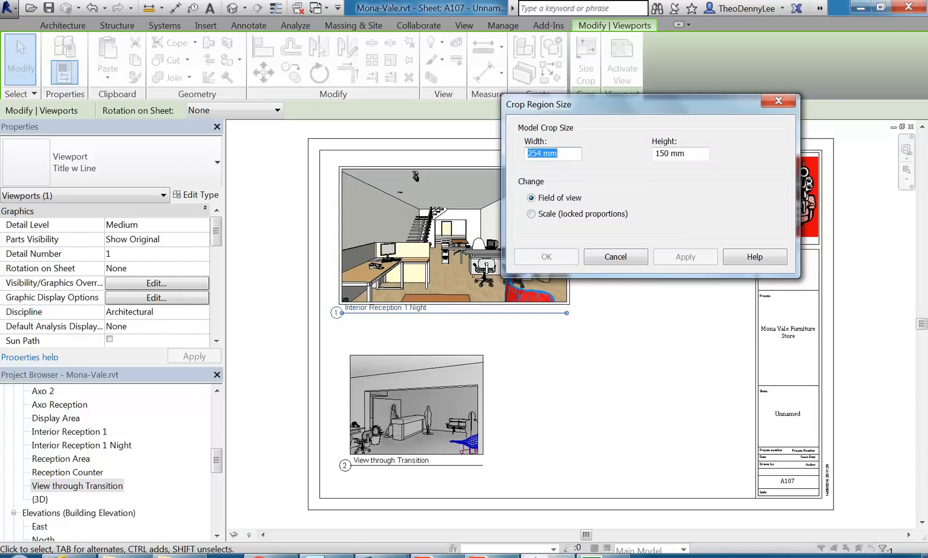
pyautogui.click(536, 153)
pyautogui.click(540, 216)
pyautogui.moveTo(669, 154); pyautogui.dragTo(655, 154)
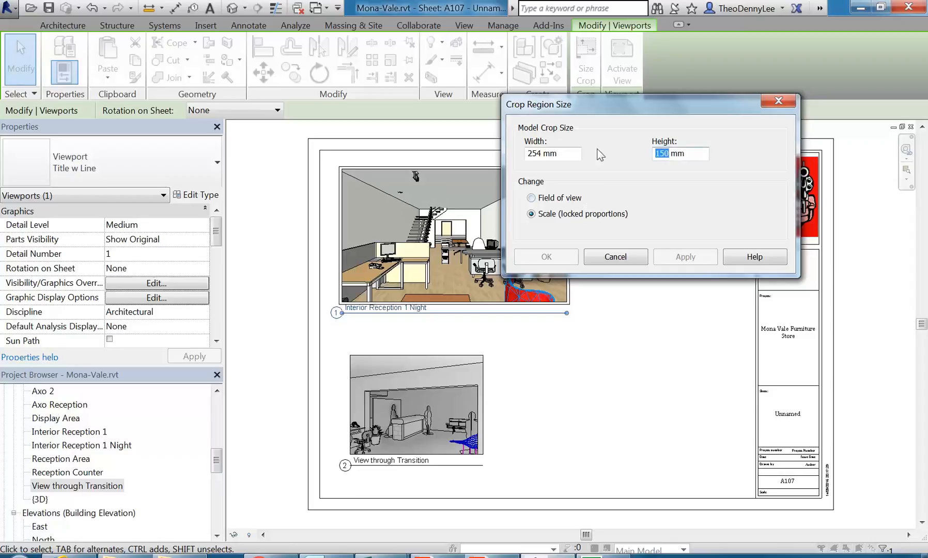
pyautogui.write('170')
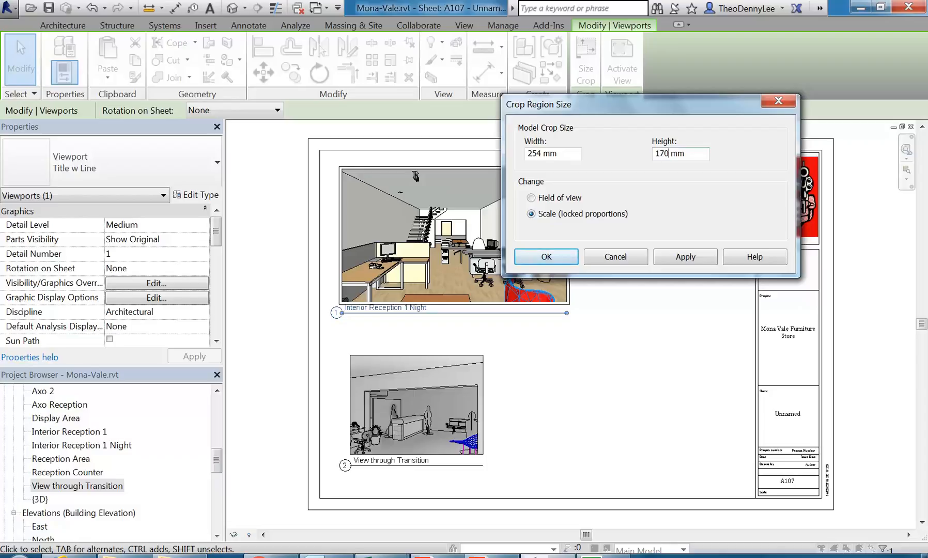
pyautogui.press('Tab')
pyautogui.click(686, 261)
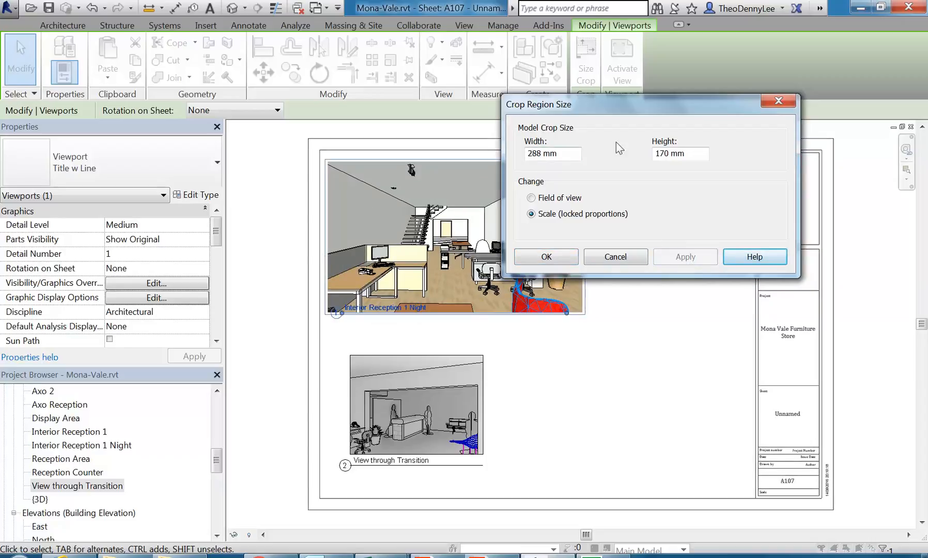
pyautogui.click(543, 260)
pyautogui.click(592, 374)
# Move the enlarged Interior Reception 1 Night viewport to the right and slightly up so it sits inside the sheet border.
pyautogui.moveTo(467, 261); pyautogui.dragTo(538, 261)
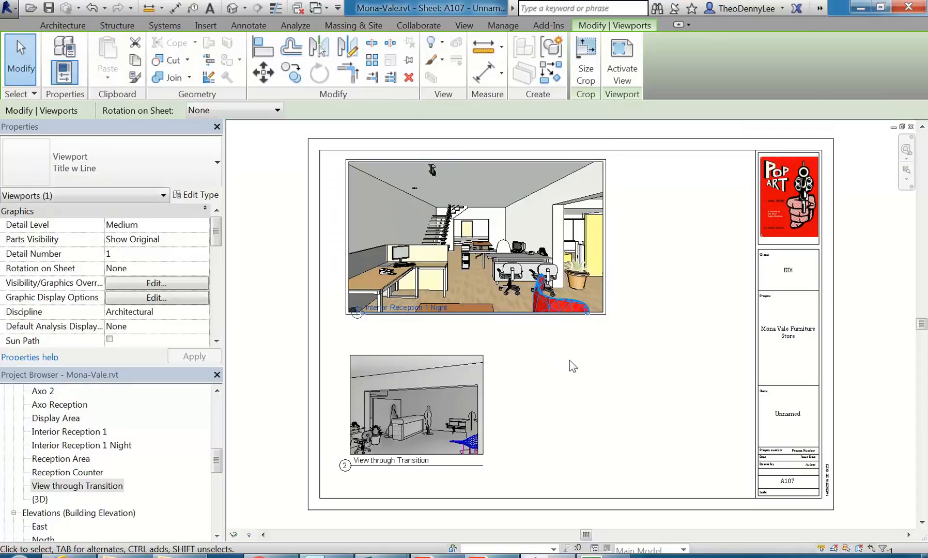
pyautogui.click(569, 360)
pyautogui.scroll(3, 385, 295)
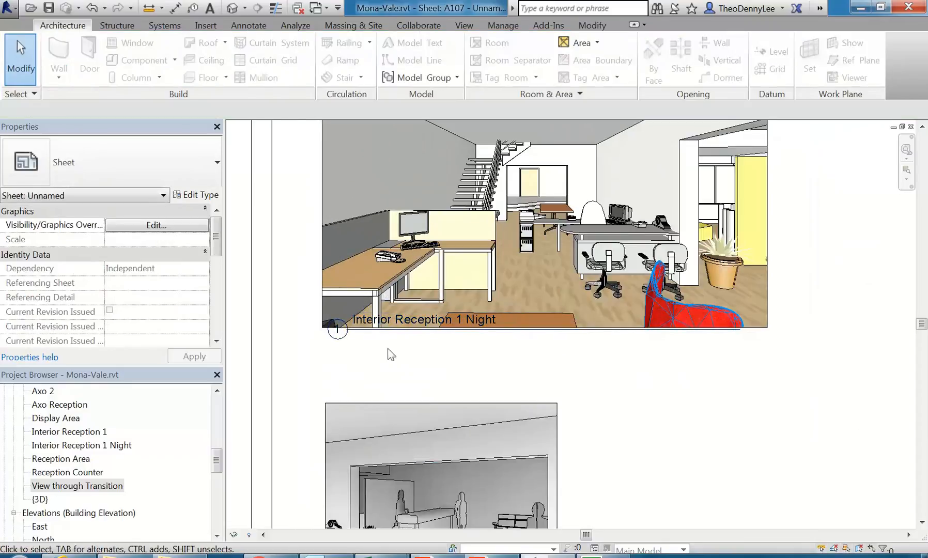
pyautogui.click(389, 332)
pyautogui.click(380, 355)
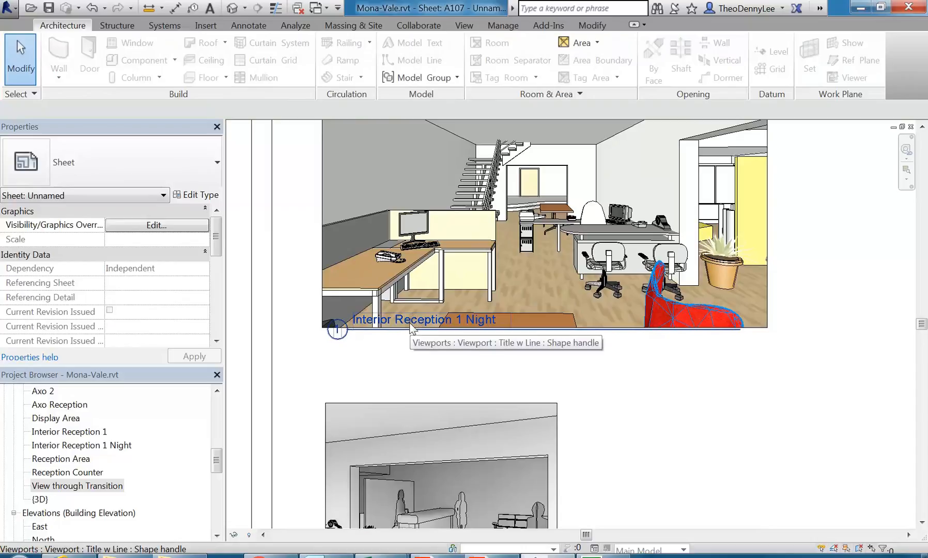
pyautogui.scroll(-3, 403, 330)
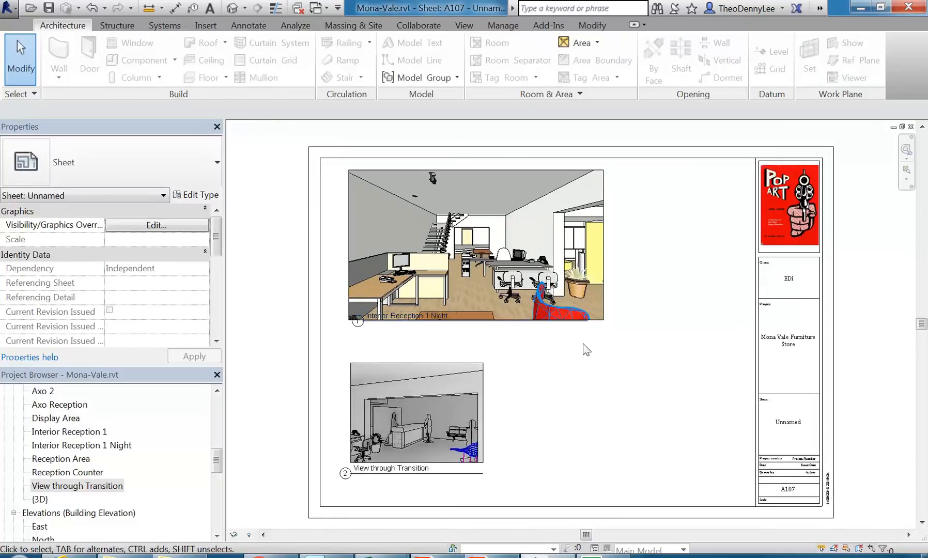
pyautogui.click(489, 277)
pyautogui.moveTo(489, 276); pyautogui.dragTo(490, 272)
pyautogui.click(598, 367)
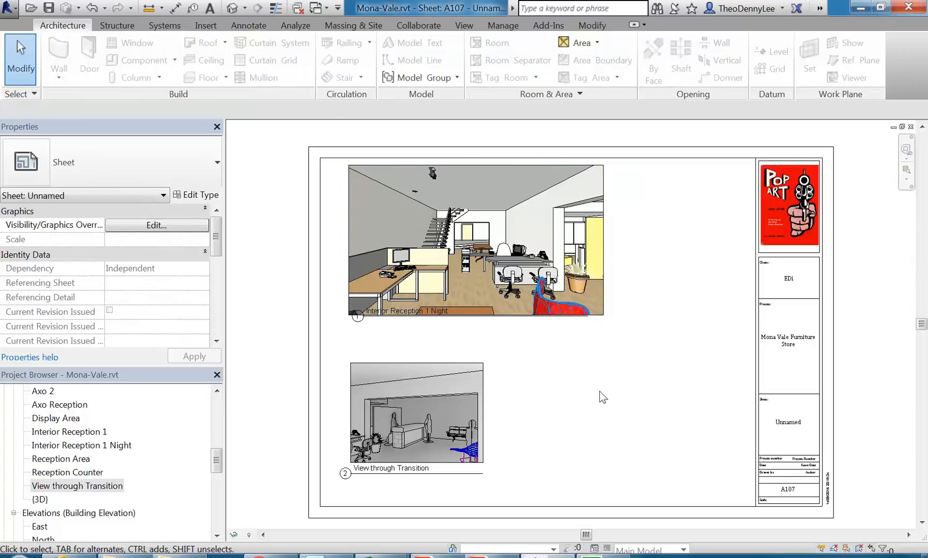
# Move the Interior Reception 1 Night view title down so it sits clear below its image.
pyautogui.scroll(2, 290, 292)
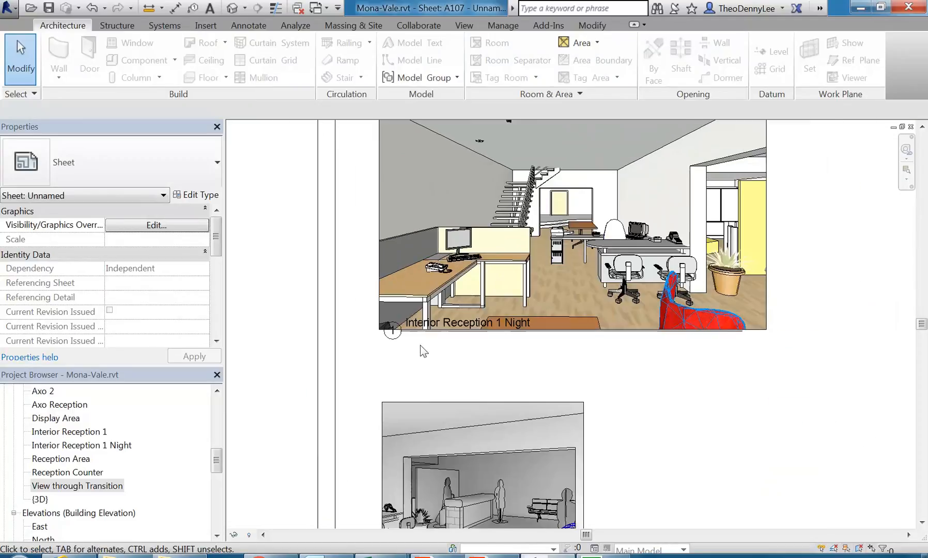
pyautogui.scroll(3, 420, 345)
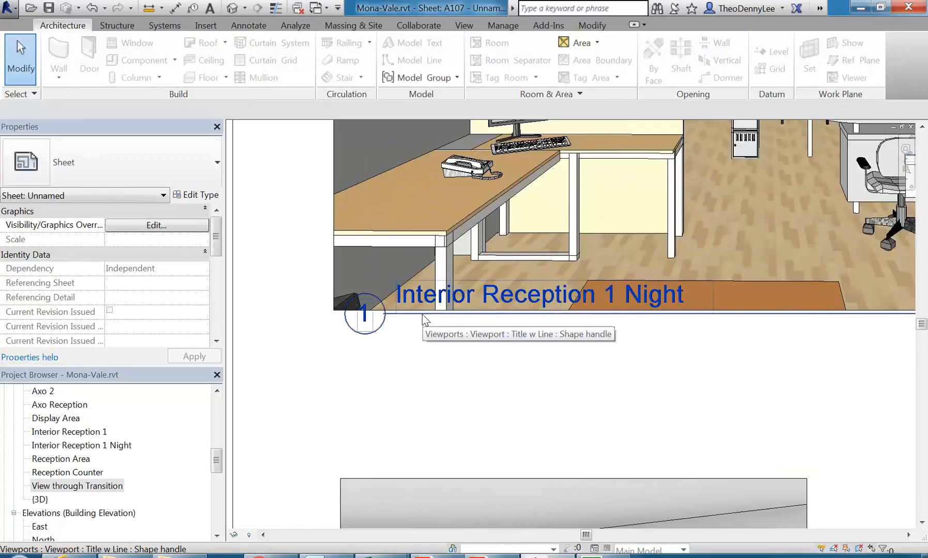
pyautogui.click(422, 315)
pyautogui.moveTo(422, 314); pyautogui.dragTo(417, 365)
pyautogui.scroll(-2, 412, 327)
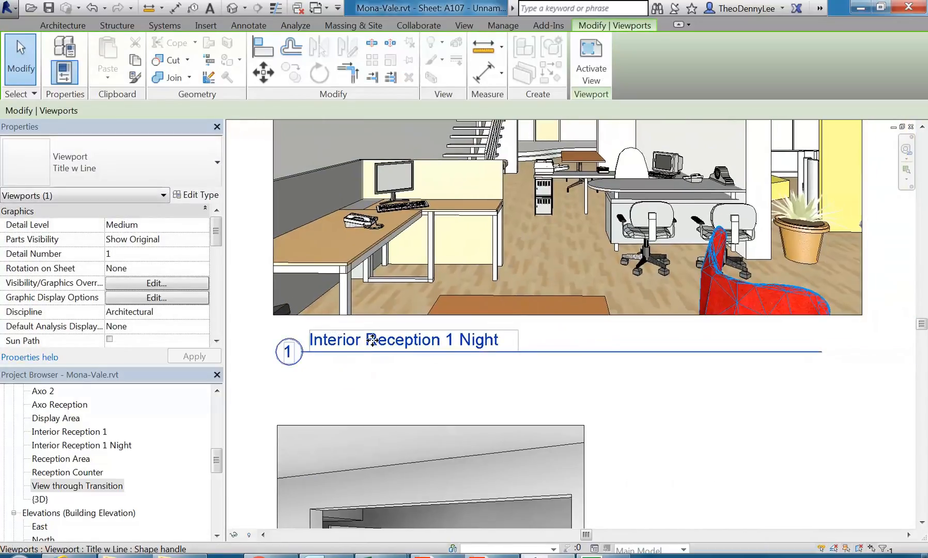
pyautogui.scroll(-2, 373, 341)
pyautogui.click(674, 426)
pyautogui.scroll(-2, 599, 391)
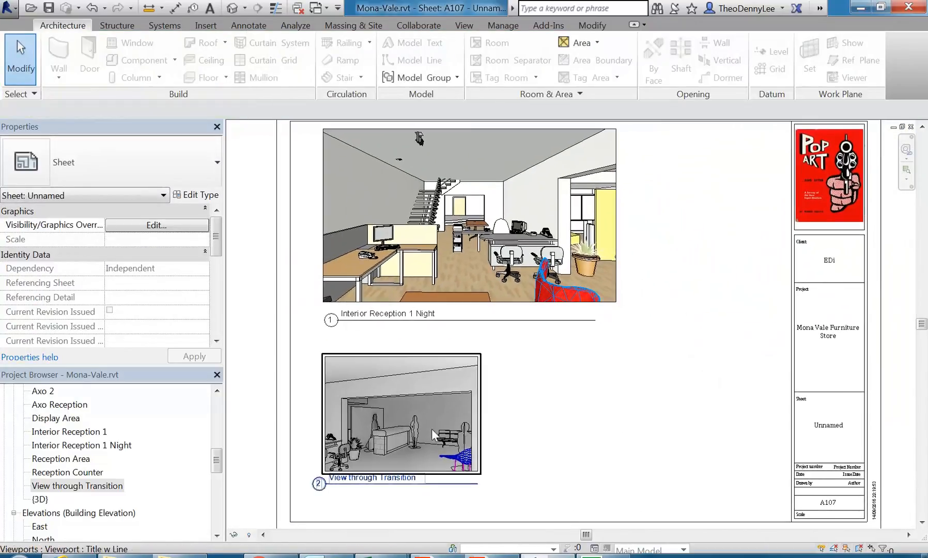
# Nudge the Interior Reception 1 Night viewport slightly left and down within the sheet border.
pyautogui.scroll(-1, 547, 386)
pyautogui.moveTo(546, 386); pyautogui.dragTo(511, 326, button='middle')
pyautogui.click(510, 319)
pyautogui.moveTo(496, 377); pyautogui.dragTo(483, 400, button='middle')
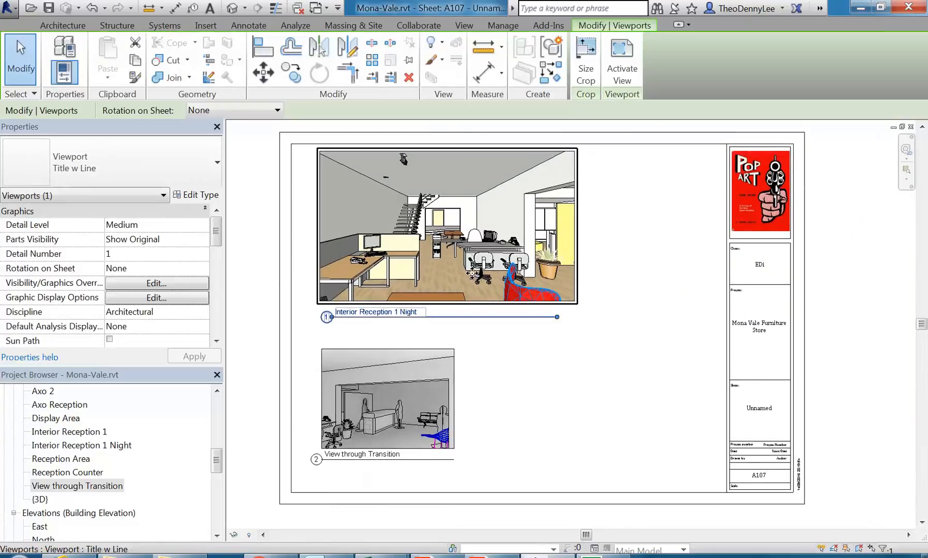
pyautogui.moveTo(452, 295); pyautogui.dragTo(448, 301)
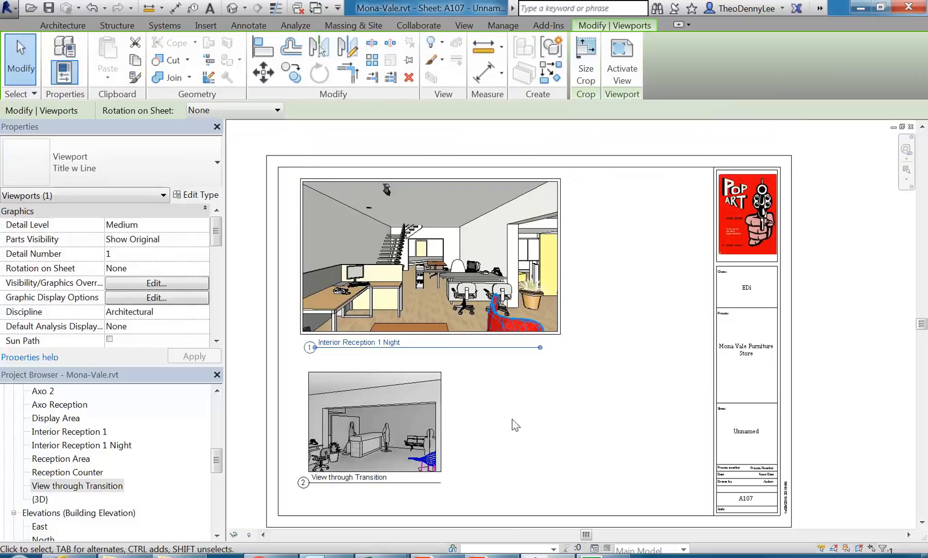
pyautogui.click(368, 407)
pyautogui.moveTo(476, 444); pyautogui.dragTo(497, 410, button='middle')
pyautogui.moveTo(414, 395); pyautogui.dragTo(411, 415, button='middle')
# Scale the Interior Reception 1 Night viewport's crop region with locked proportions to a width of 200 mm.
pyautogui.click(429, 281)
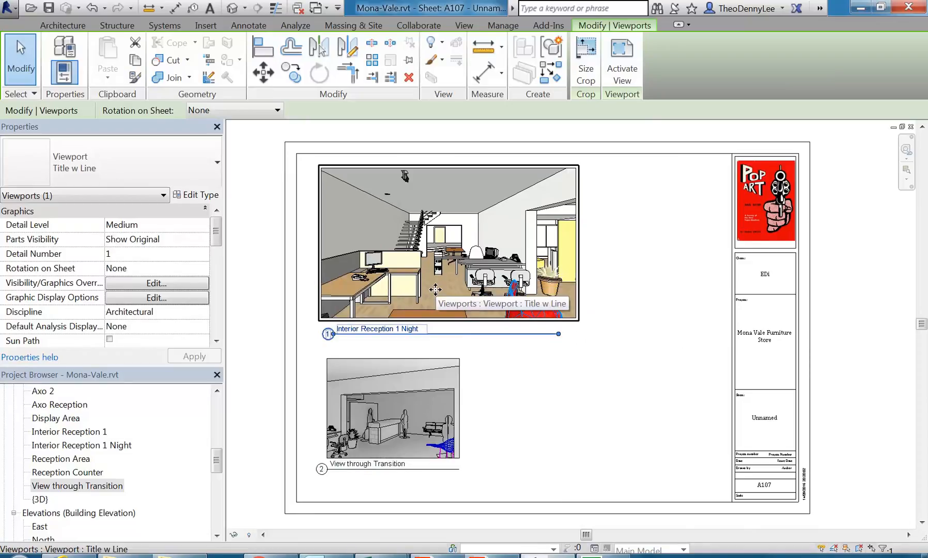
pyautogui.click(593, 89)
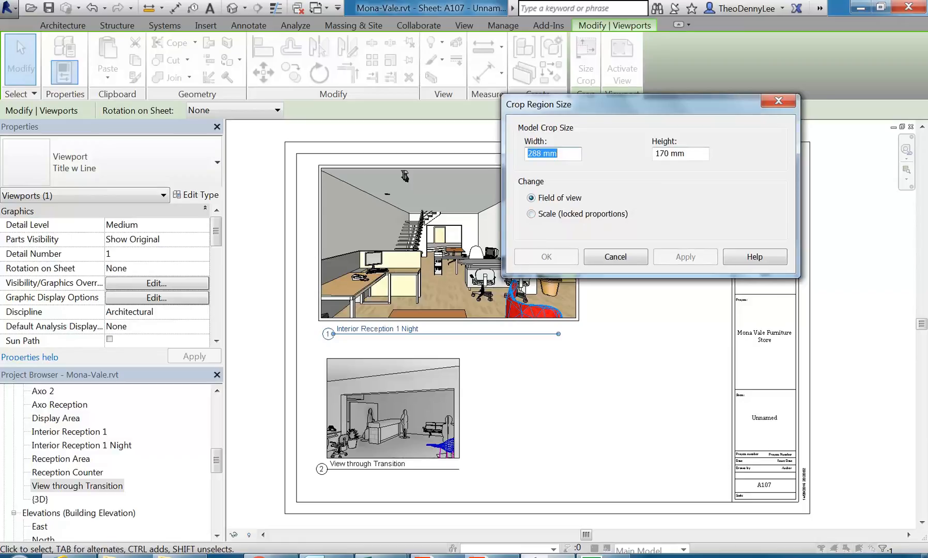
pyautogui.click(531, 214)
pyautogui.doubleClick(534, 154)
pyautogui.write('200')
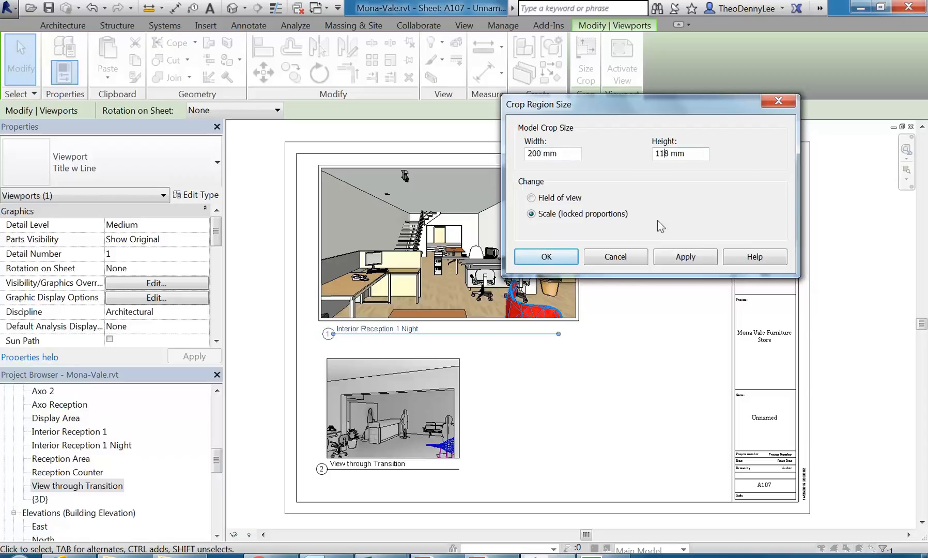
pyautogui.click(546, 258)
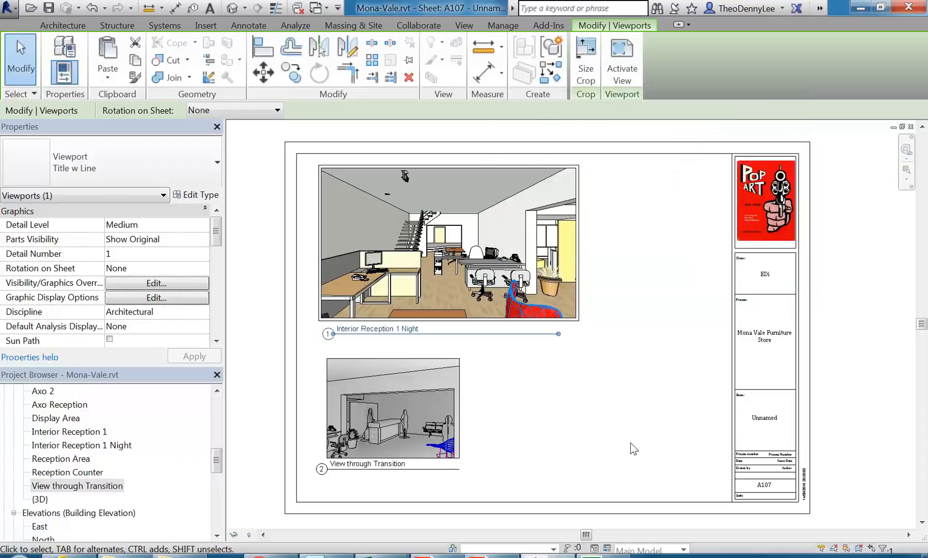
# Move the reduced Interior Reception 1 Night viewport into the sheet's upper-left corner and bring its title up beneath the image.
pyautogui.moveTo(429, 256); pyautogui.dragTo(389, 233)
pyautogui.click(514, 352)
pyautogui.moveTo(336, 315); pyautogui.dragTo(353, 286)
pyautogui.click(473, 343)
pyautogui.click(561, 359)
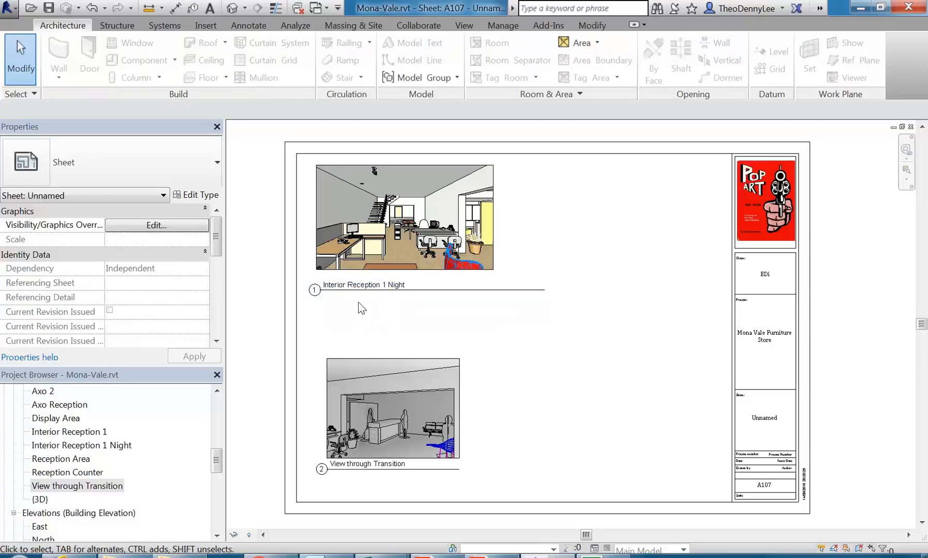
# Shorten the Interior Reception 1 Night title line so it ends at the right edge of the image.
pyautogui.click(345, 288)
pyautogui.moveTo(365, 287)
pyautogui.mouseDown()
pyautogui.moveTo(368, 304)
pyautogui.moveTo(366, 291)
pyautogui.mouseUp()
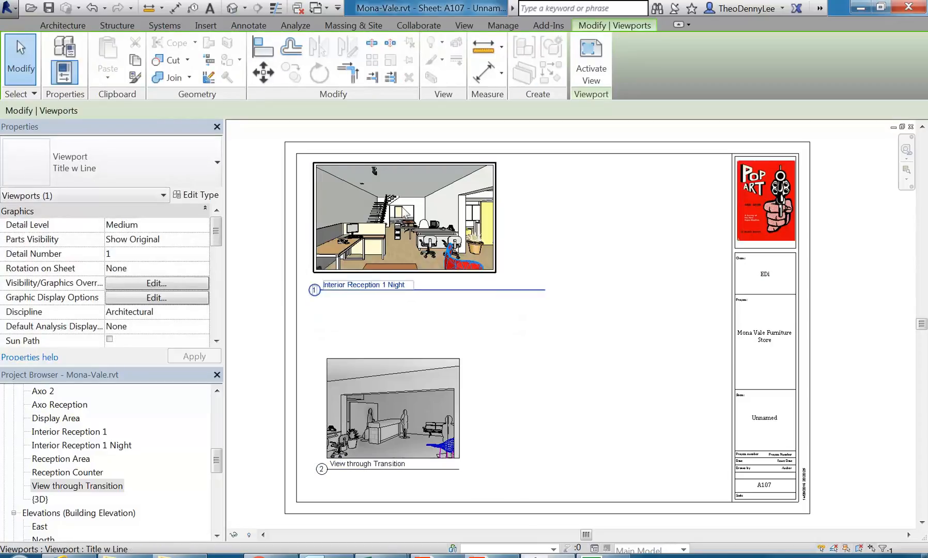
pyautogui.click(550, 290)
pyautogui.click(496, 267)
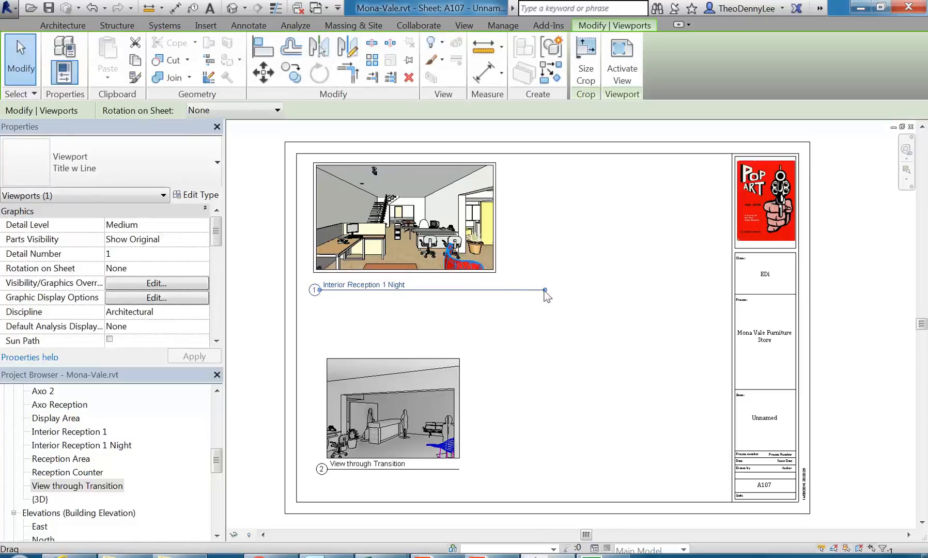
pyautogui.moveTo(493, 292); pyautogui.dragTo(495, 290)
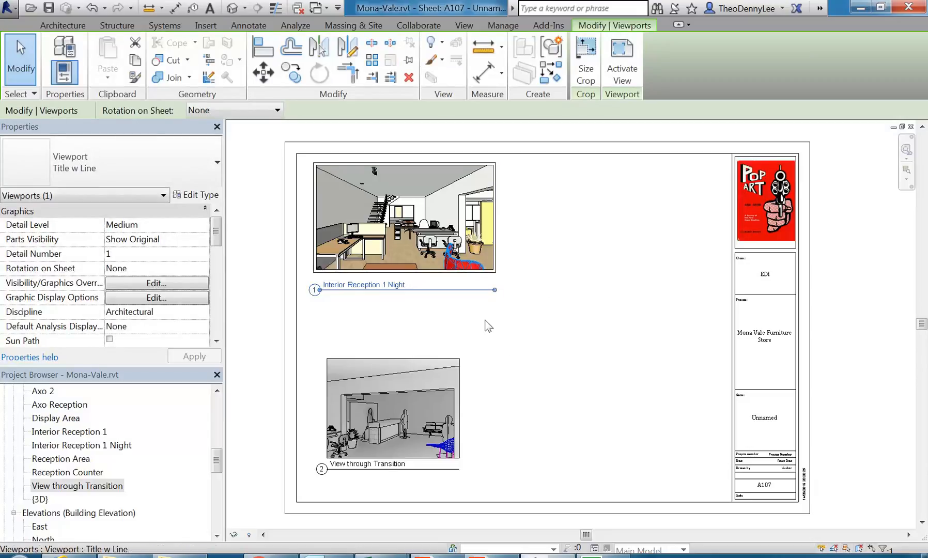
# Try the No Title viewport type on Interior Reception 1 Night, and return it to Title w Line.
pyautogui.click(376, 355)
pyautogui.click(365, 257)
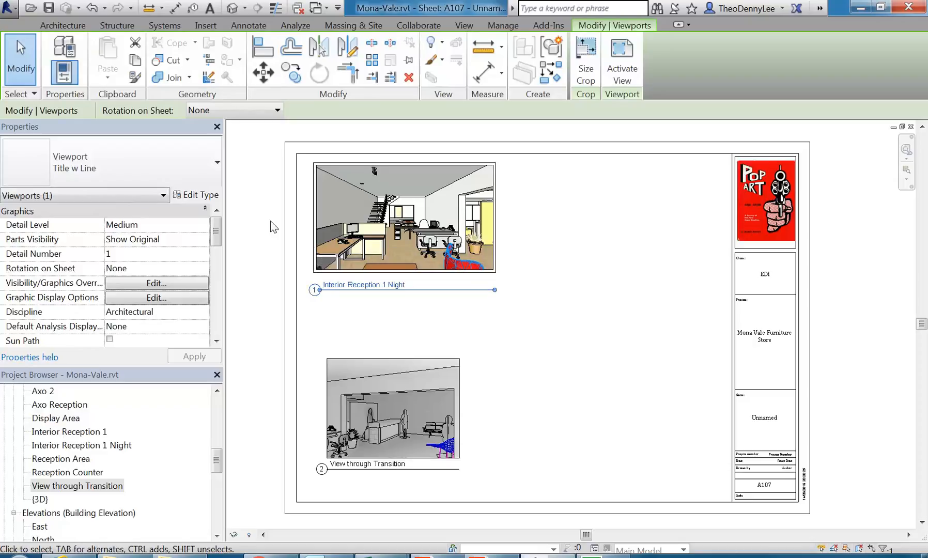
pyautogui.click(172, 171)
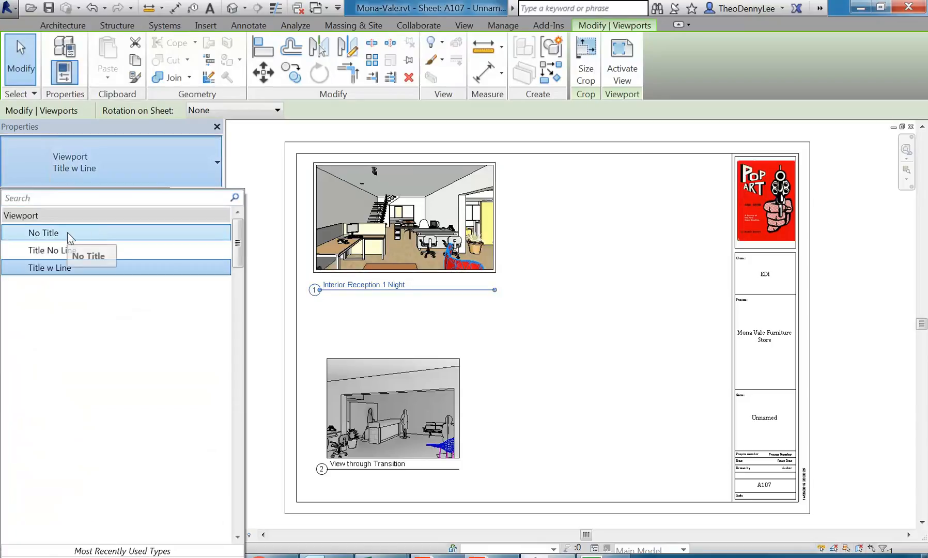
pyautogui.click(68, 232)
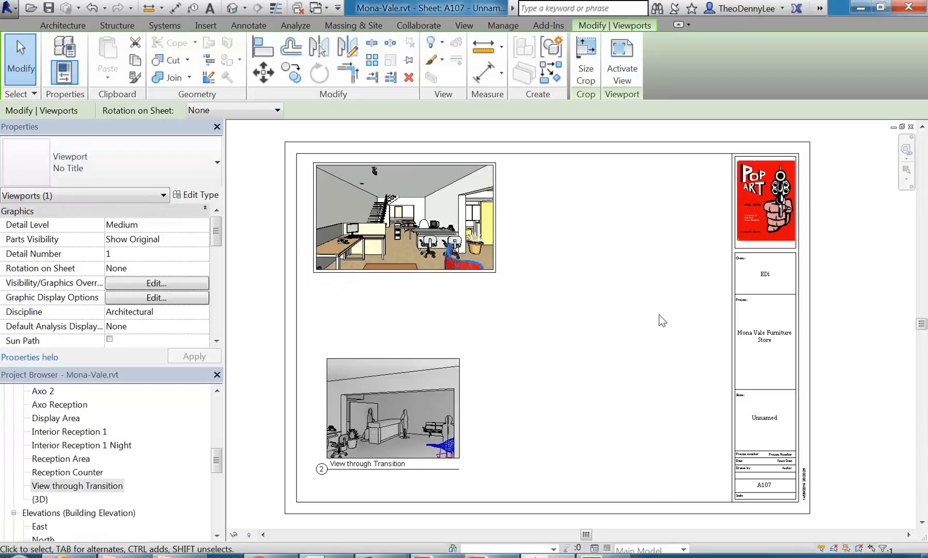
pyautogui.click(117, 164)
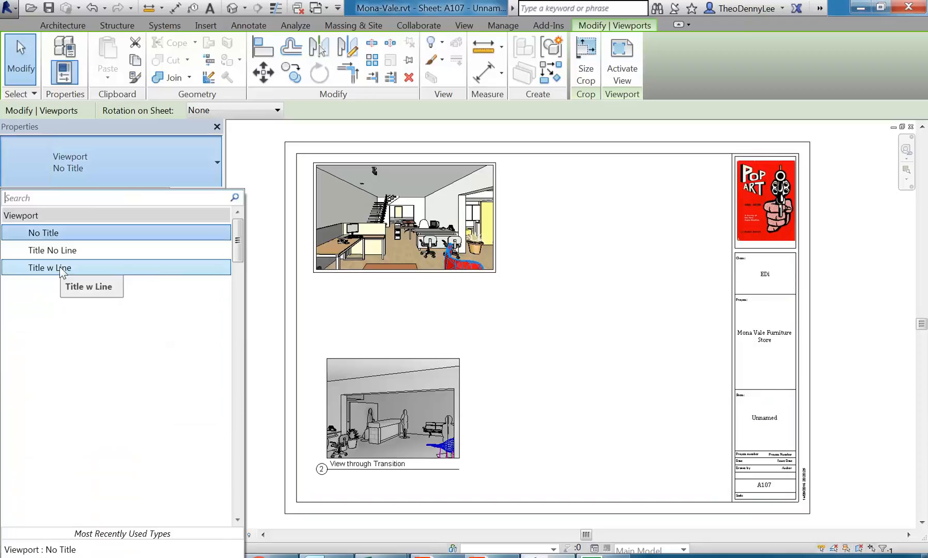
pyautogui.click(59, 267)
pyautogui.click(353, 311)
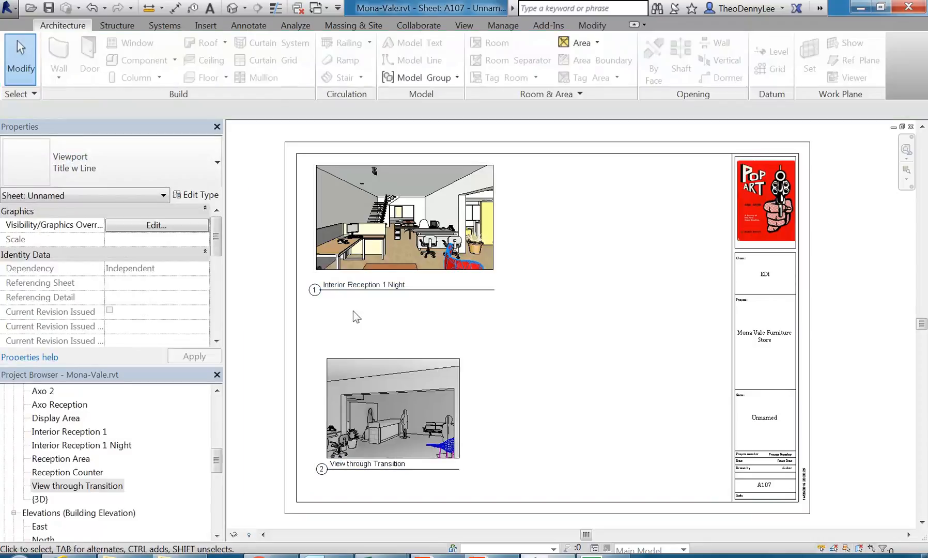
# Move the Interior Reception 1 Night title up closer to the lower edge of its image.
pyautogui.scroll(5, 325, 262)
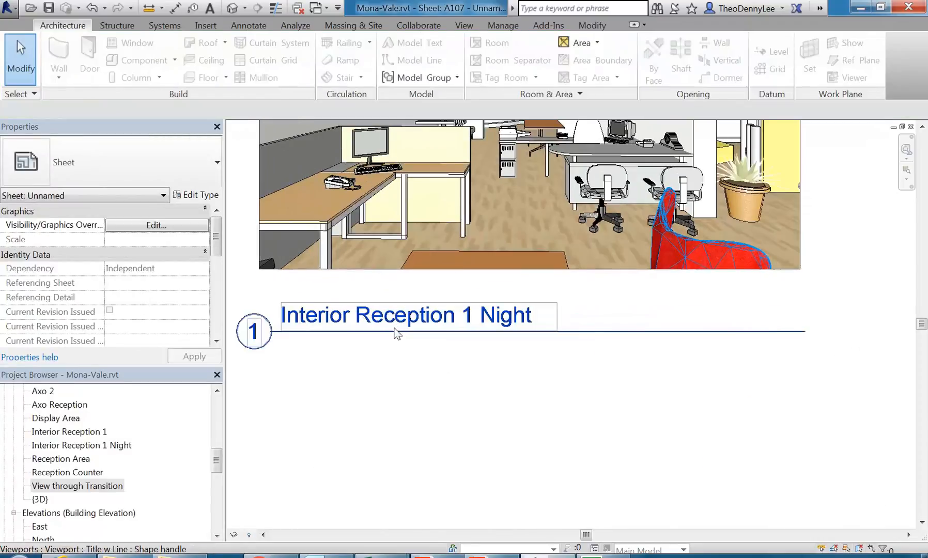
pyautogui.moveTo(396, 329); pyautogui.dragTo(395, 310)
pyautogui.click(394, 373)
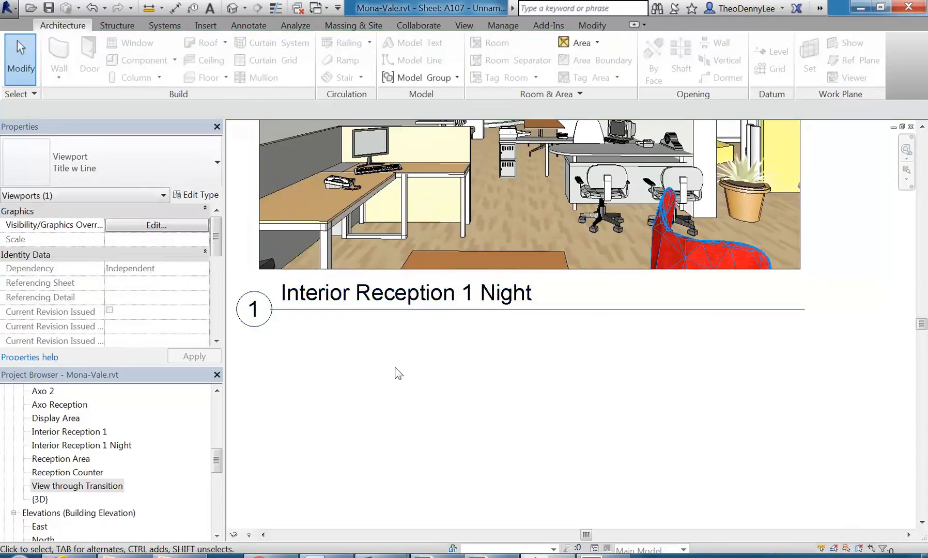
pyautogui.scroll(-5, 397, 374)
pyautogui.moveTo(384, 361); pyautogui.dragTo(373, 302, button='middle')
pyautogui.scroll(1, 358, 344)
pyautogui.moveTo(373, 344); pyautogui.dragTo(366, 360, button='middle')
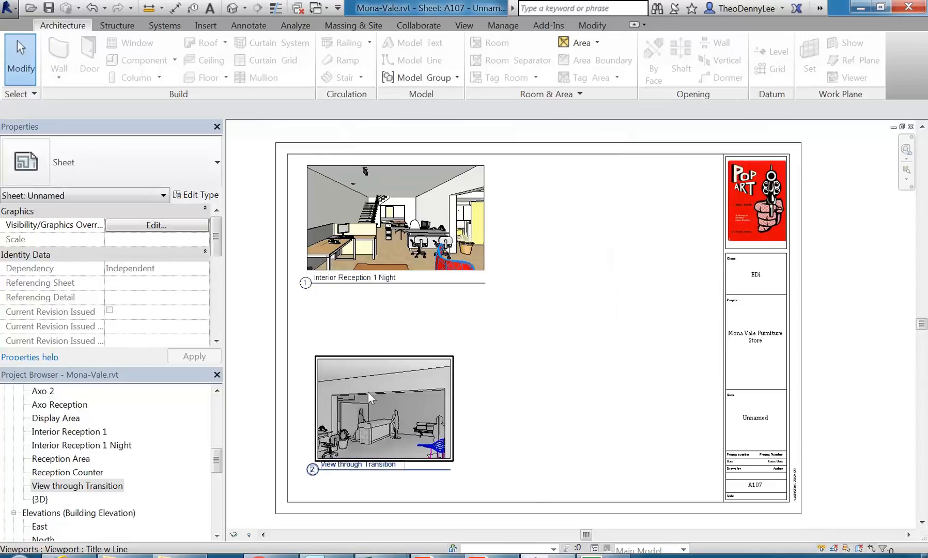
# Scale the View through Transition crop region with locked proportions to a width of 200 mm and move the viewport up beneath Interior Reception 1 Night.
pyautogui.click(396, 230)
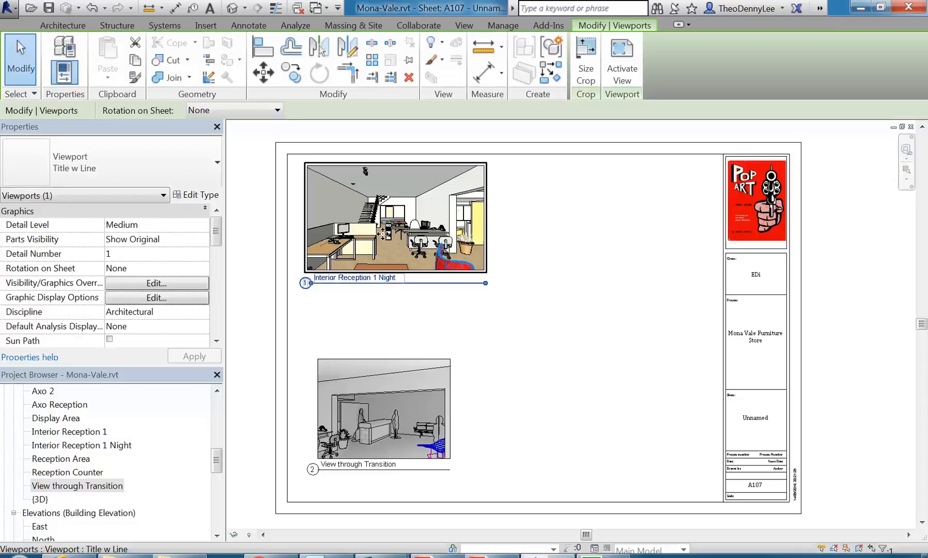
pyautogui.click(586, 62)
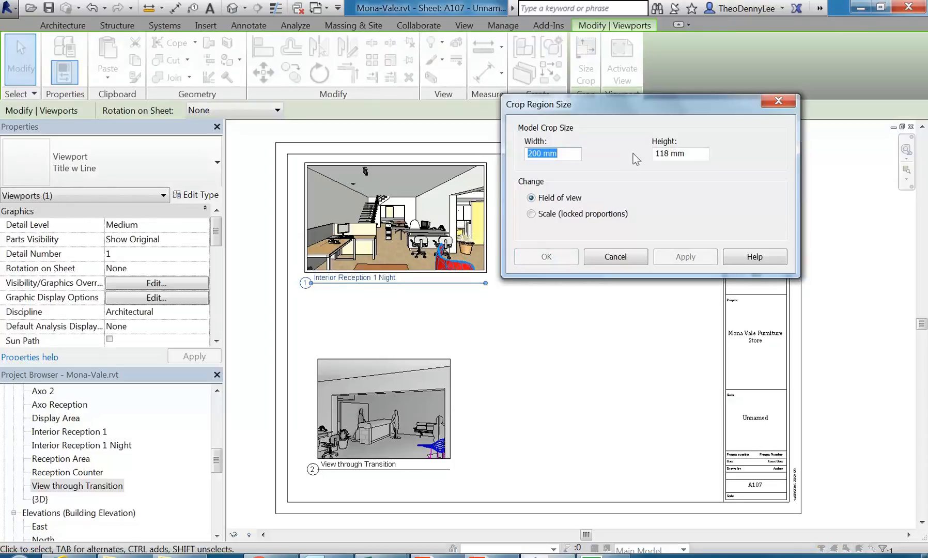
pyautogui.click(615, 260)
pyautogui.click(396, 393)
pyautogui.click(586, 62)
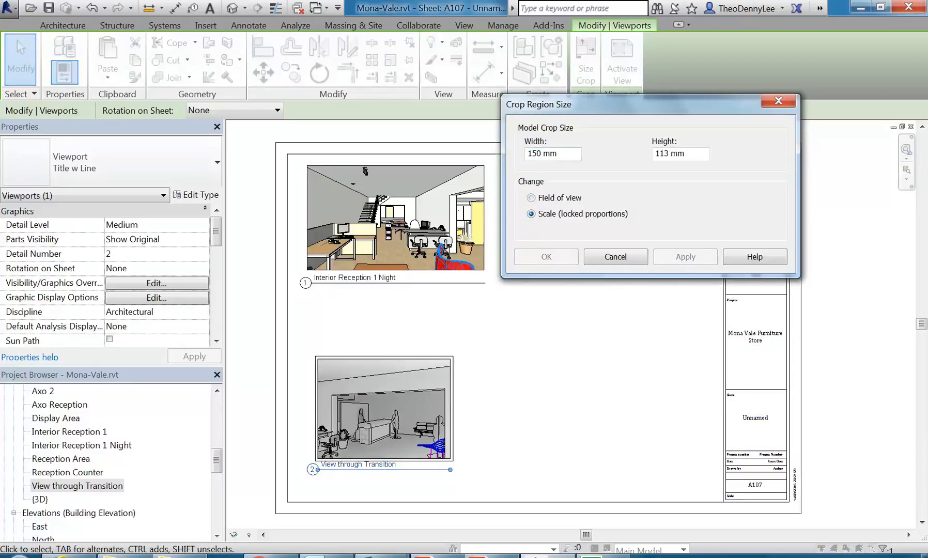
pyautogui.write('20')
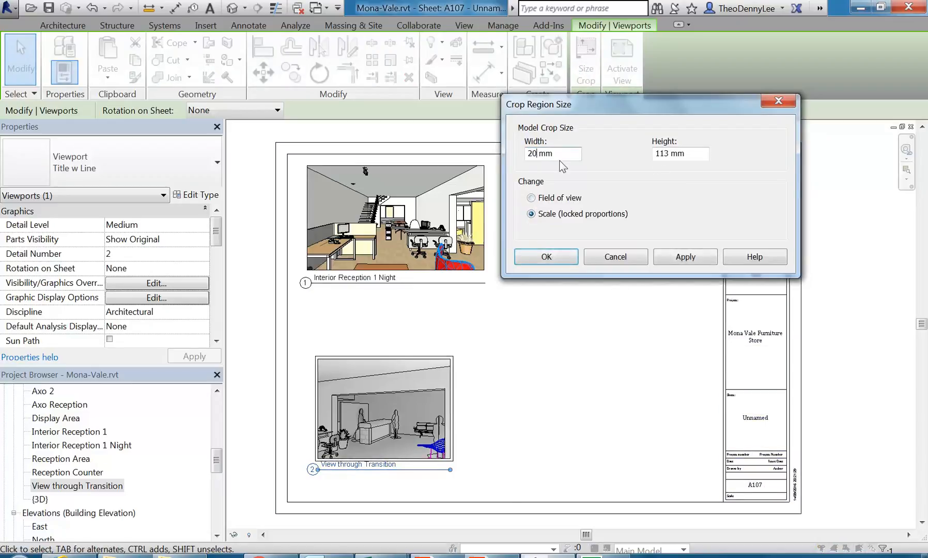
pyautogui.click(531, 257)
pyautogui.moveTo(378, 402); pyautogui.dragTo(394, 362)
pyautogui.click(570, 330)
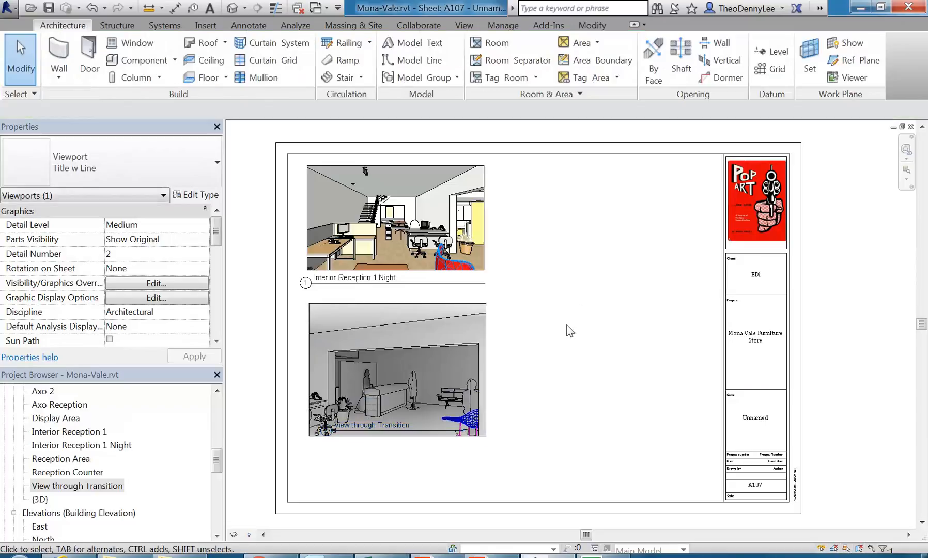
# Move the View through Transition title below its image and line it up with the title of the view above.
pyautogui.scroll(5, 318, 293)
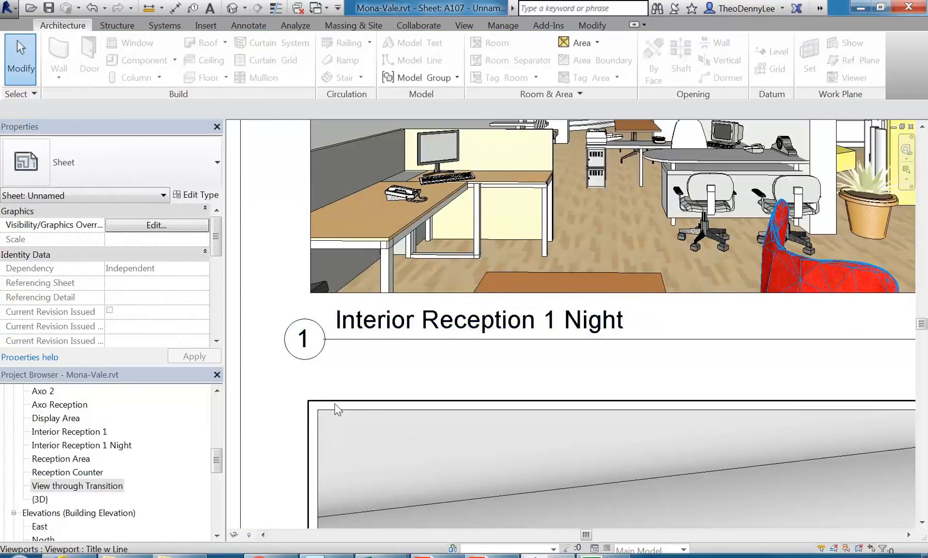
pyautogui.scroll(-4, 337, 410)
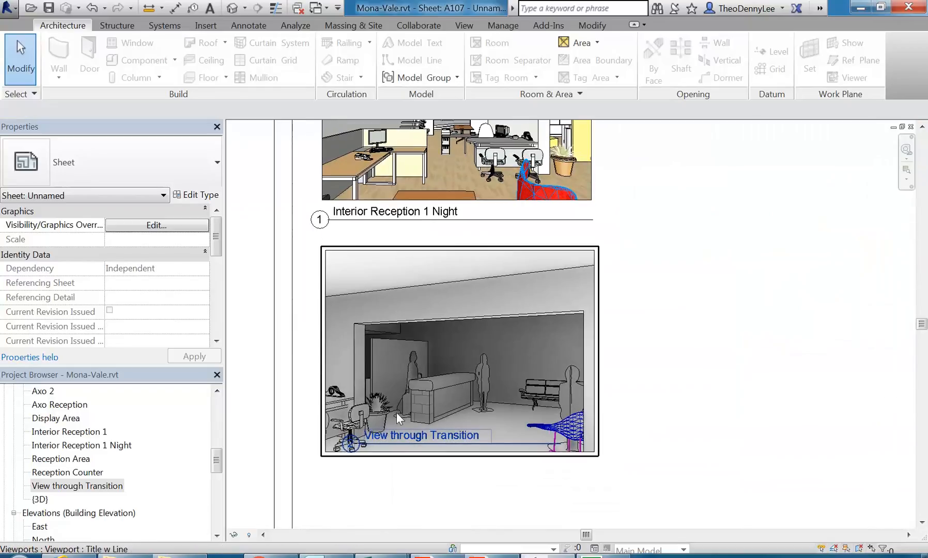
pyautogui.scroll(2, 396, 409)
pyautogui.moveTo(392, 463); pyautogui.dragTo(368, 497)
pyautogui.scroll(-3, 378, 401)
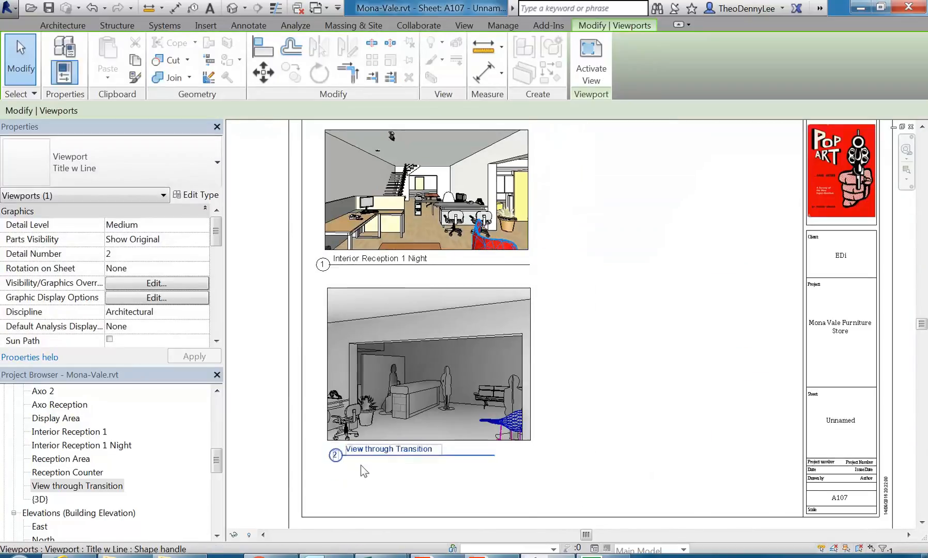
pyautogui.moveTo(362, 457); pyautogui.dragTo(349, 458)
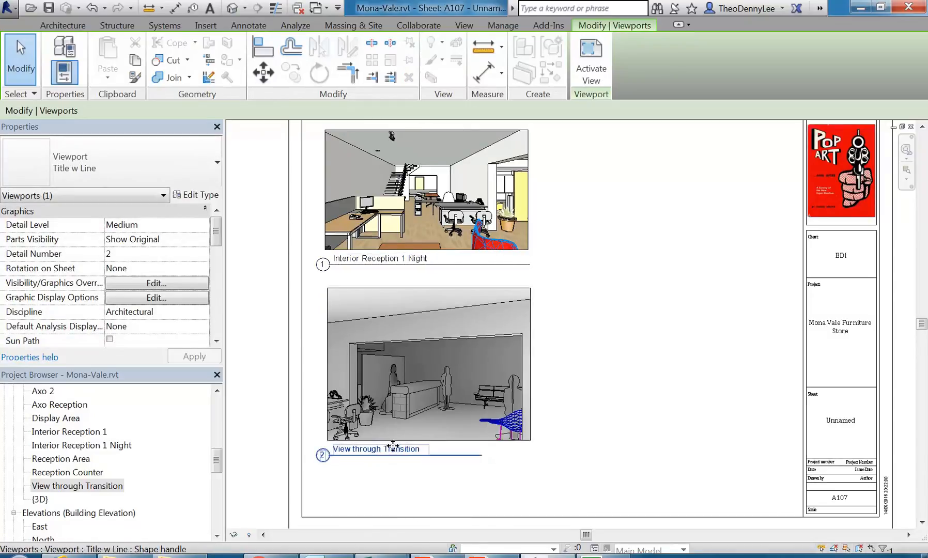
# Extend the View through Transition title line to match the right end of the title line above.
pyautogui.click(406, 380)
pyautogui.moveTo(481, 455); pyautogui.dragTo(529, 454)
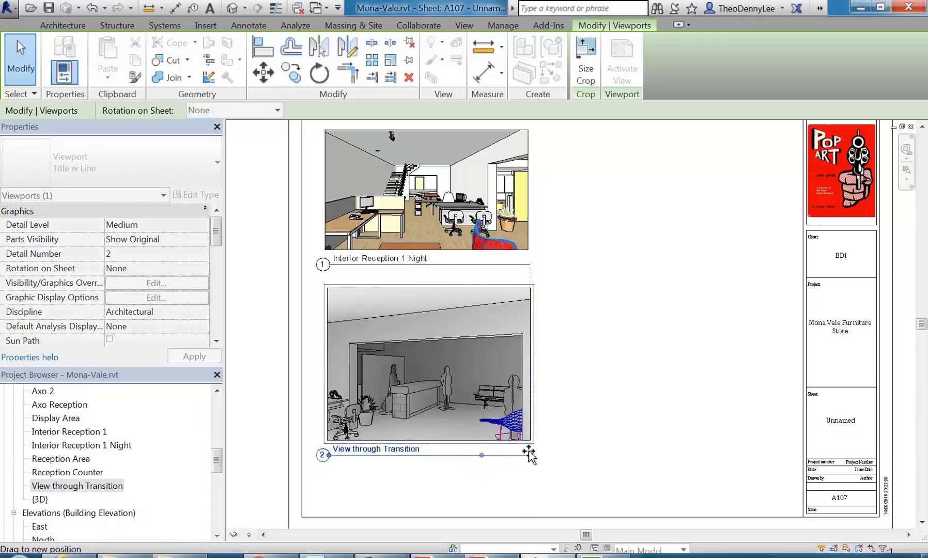
pyautogui.click(576, 387)
pyautogui.click(320, 186)
pyautogui.click(313, 186)
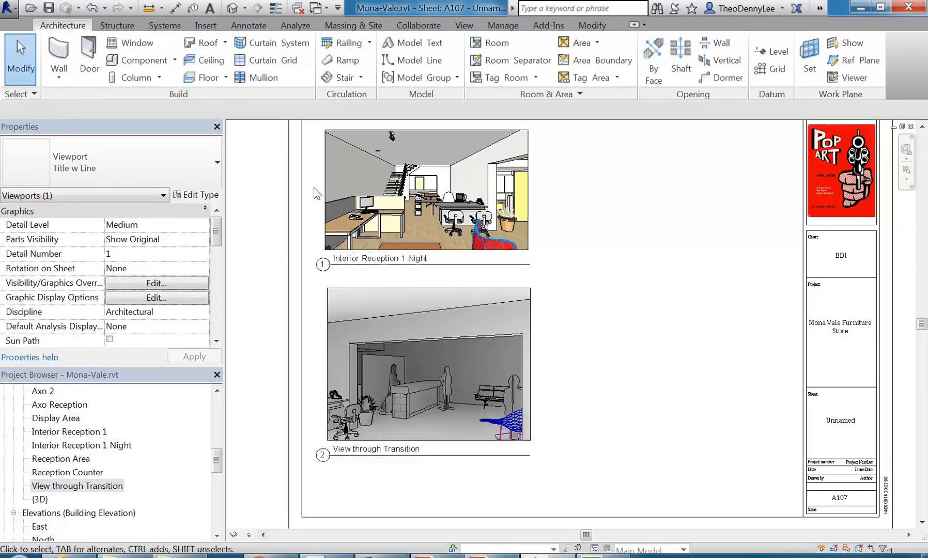
# Draw a vertical Medium Lines guide from the lower left corner of the Interior Reception 1 Night image past the top of the view below.
pyautogui.click(239, 27)
pyautogui.click(329, 41)
pyautogui.scroll(8, 320, 245)
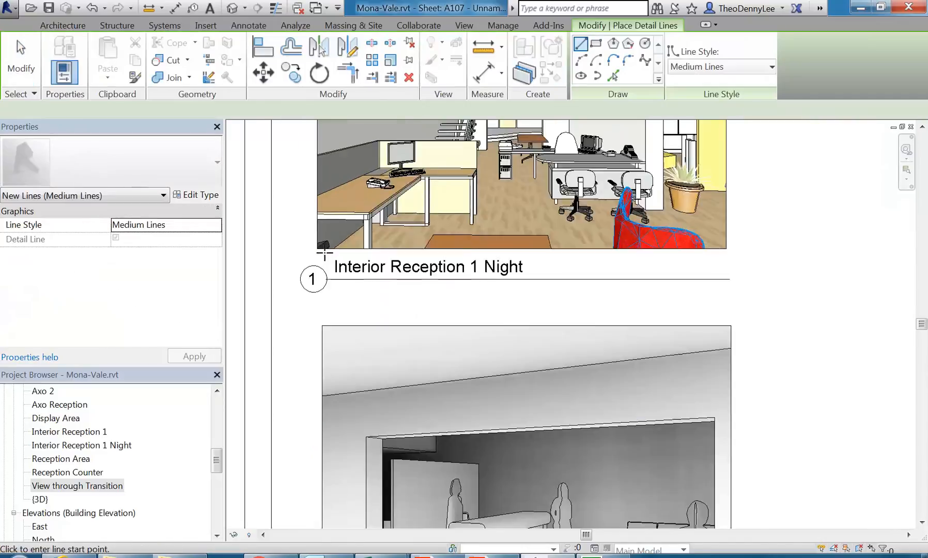
pyautogui.click(298, 242)
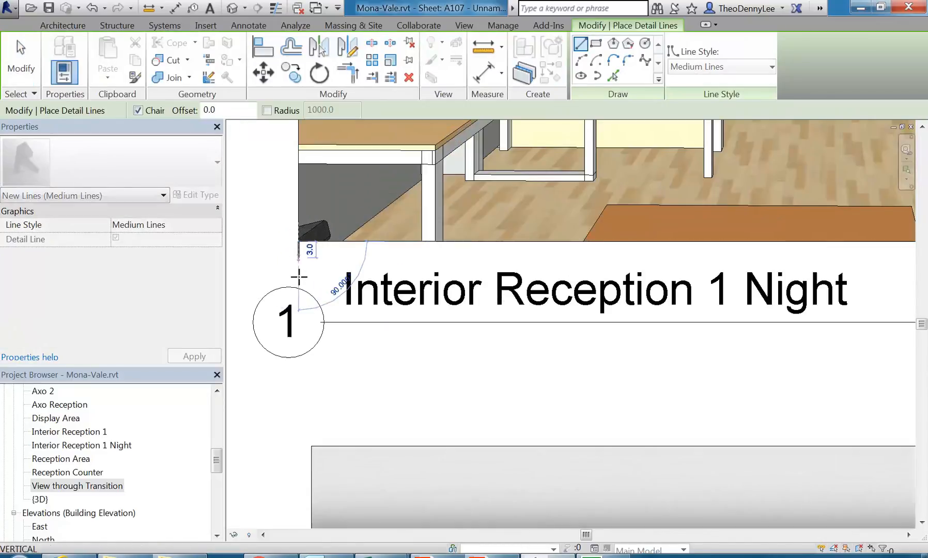
pyautogui.moveTo(284, 365); pyautogui.dragTo(292, 271, button='middle')
pyautogui.click(307, 378)
pyautogui.press('Escape')
pyautogui.press('Escape')
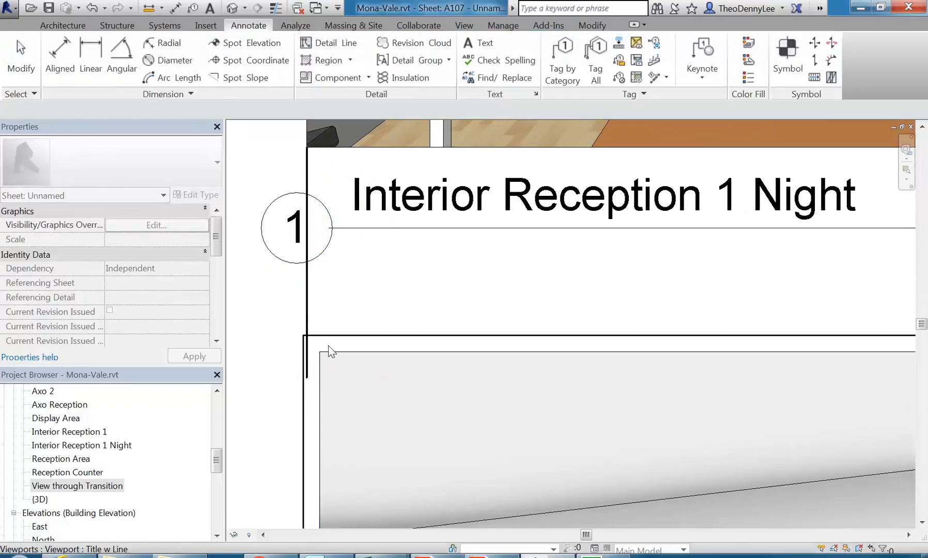
# Move the View through Transition viewport so its image's left edge lines up with the vertical guide line.
pyautogui.click(331, 363)
pyautogui.click(264, 71)
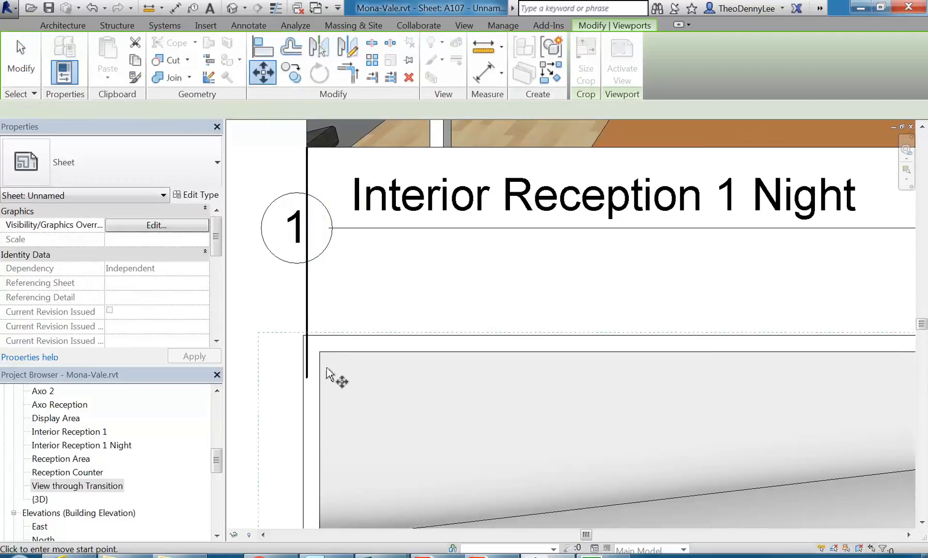
pyautogui.scroll(3, 319, 355)
pyautogui.click(323, 348)
pyautogui.click(298, 353)
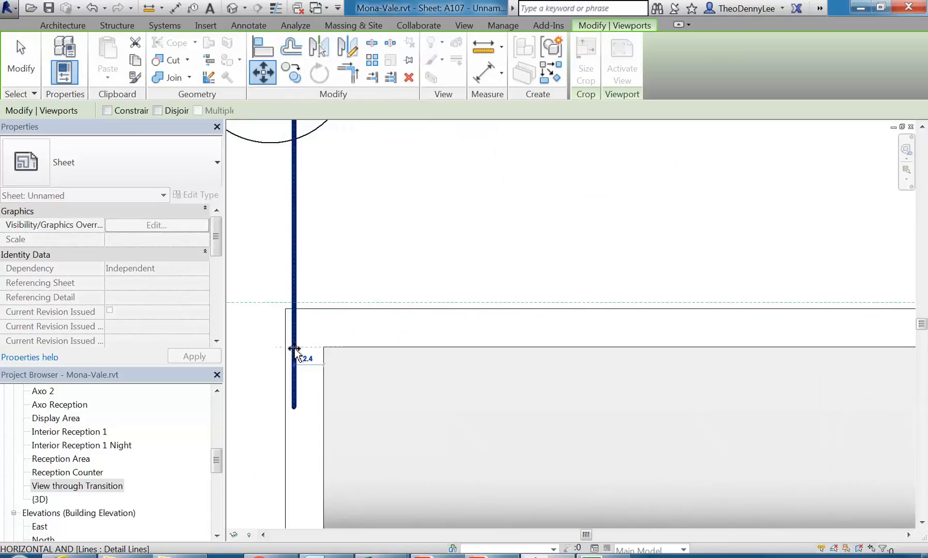
pyautogui.scroll(-2, 292, 347)
pyautogui.scroll(-1, 346, 338)
pyautogui.moveTo(346, 337); pyautogui.dragTo(359, 232, button='middle')
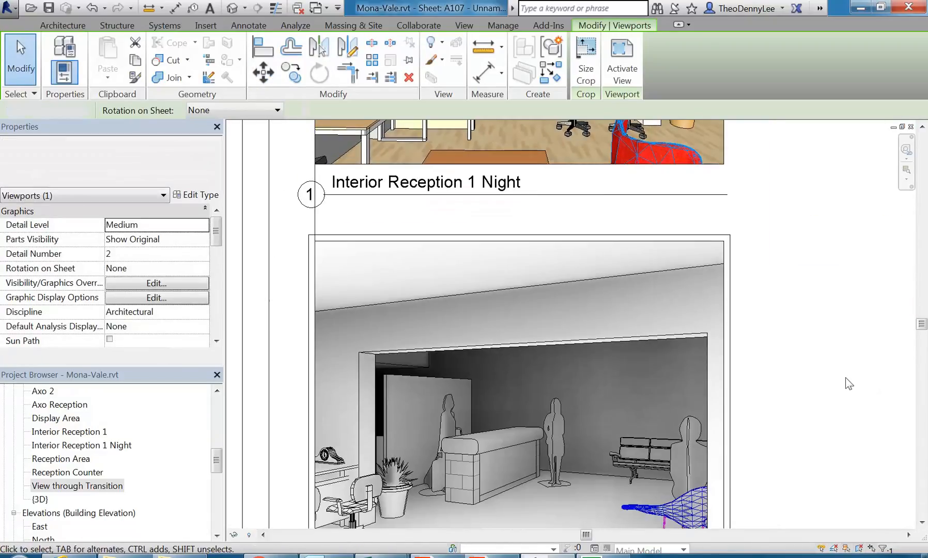
pyautogui.click(846, 379)
# Adjust the View through Transition title below its image and align its line's right end with the title line above.
pyautogui.scroll(-3, 753, 354)
pyautogui.moveTo(753, 355); pyautogui.dragTo(593, 243, button='middle')
pyautogui.click(346, 387)
pyautogui.scroll(2, 339, 445)
pyautogui.moveTo(341, 468); pyautogui.dragTo(341, 469)
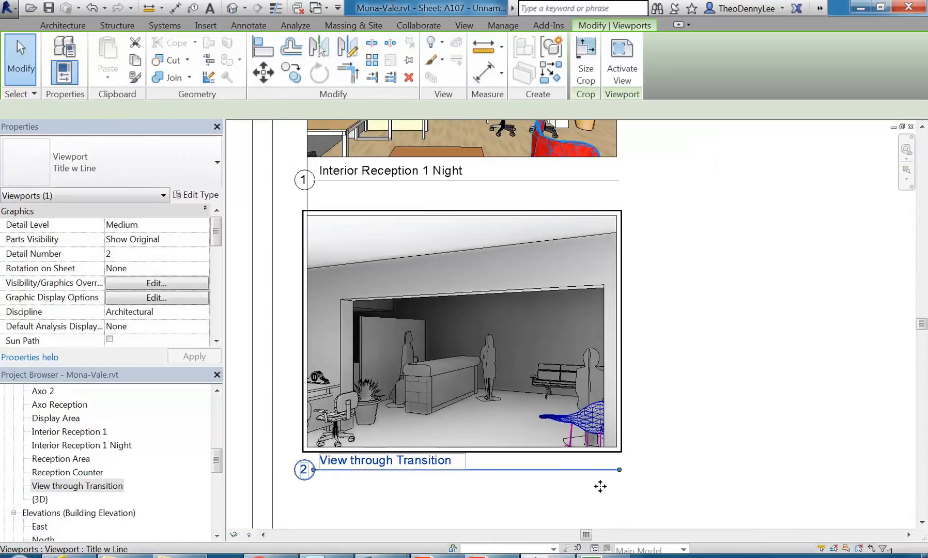
pyautogui.moveTo(620, 471); pyautogui.dragTo(616, 470)
pyautogui.click(642, 451)
pyautogui.scroll(-1, 672, 316)
pyautogui.moveTo(677, 316); pyautogui.dragTo(615, 353, button='middle')
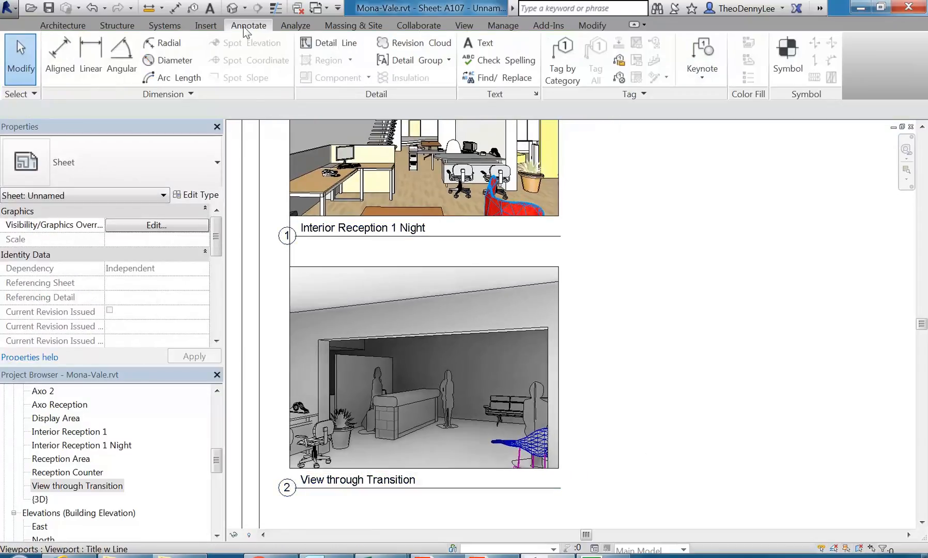
pyautogui.click(320, 51)
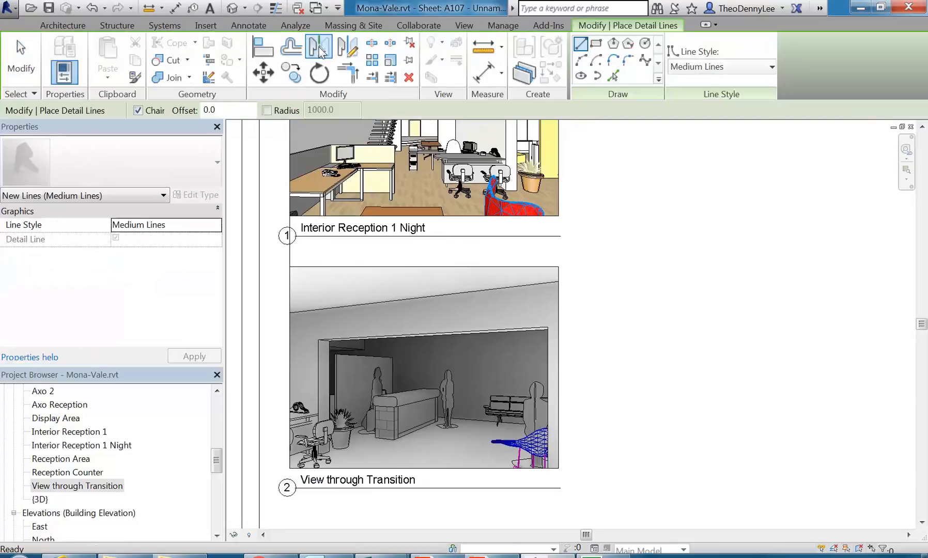
pyautogui.click(742, 67)
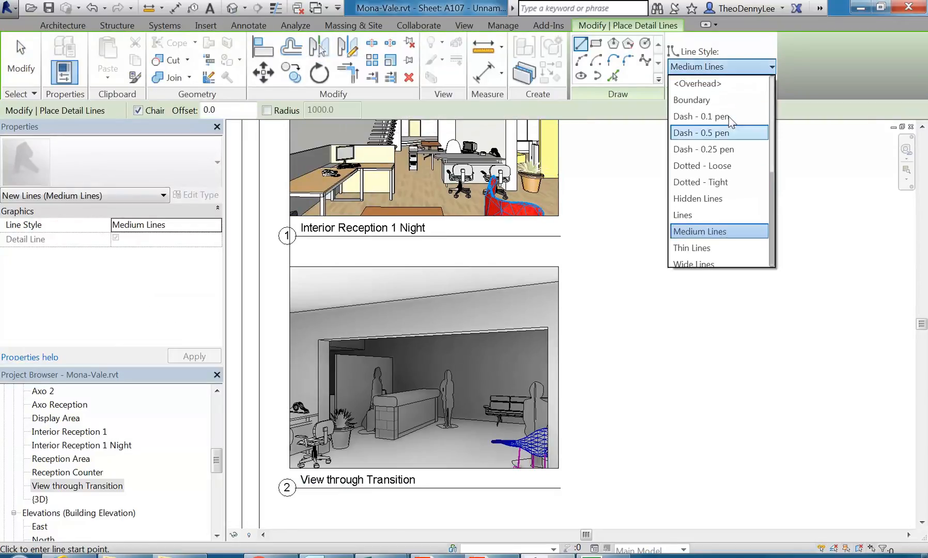
pyautogui.click(713, 232)
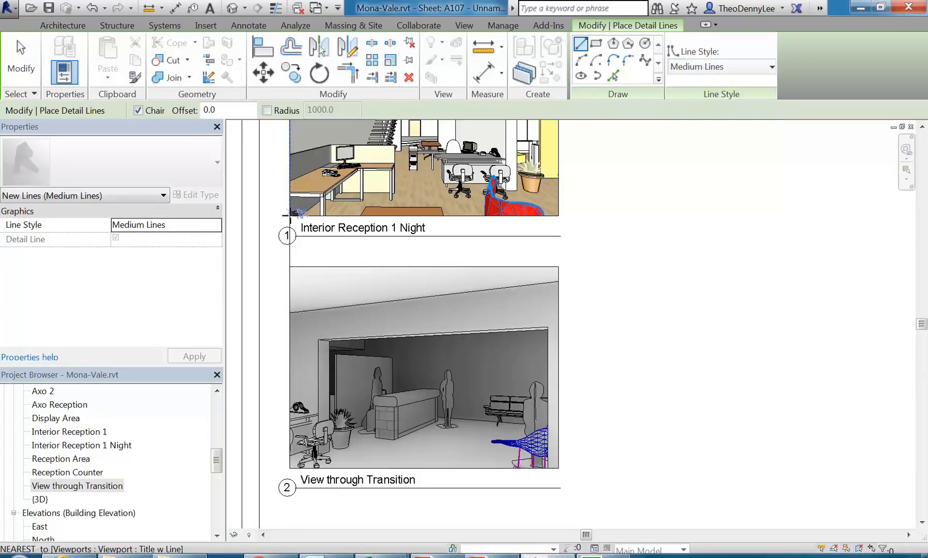
pyautogui.scroll(3, 285, 219)
pyautogui.scroll(2, 285, 219)
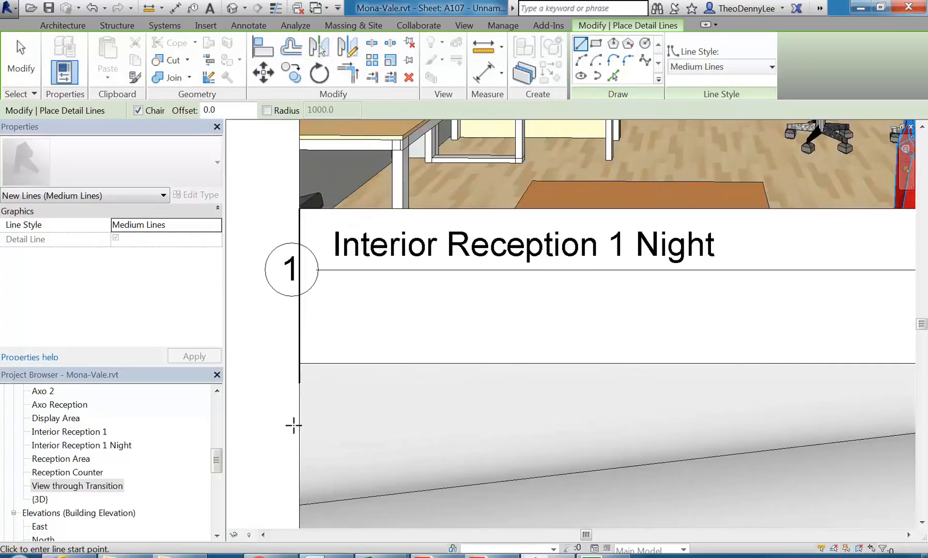
pyautogui.press('Escape')
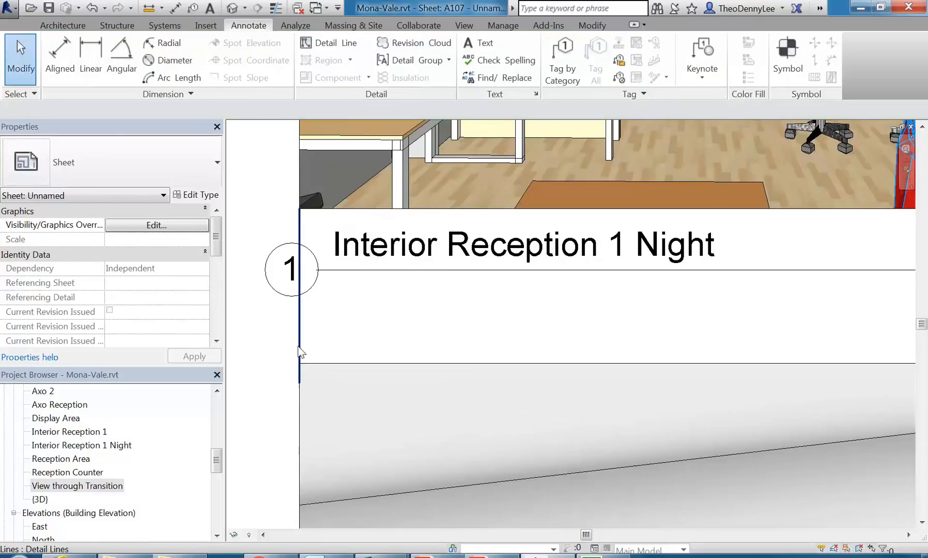
# Delete the vertical guide line between the two views.
pyautogui.click(299, 340)
pyautogui.press('Escape')
pyautogui.scroll(-8, 298, 339)
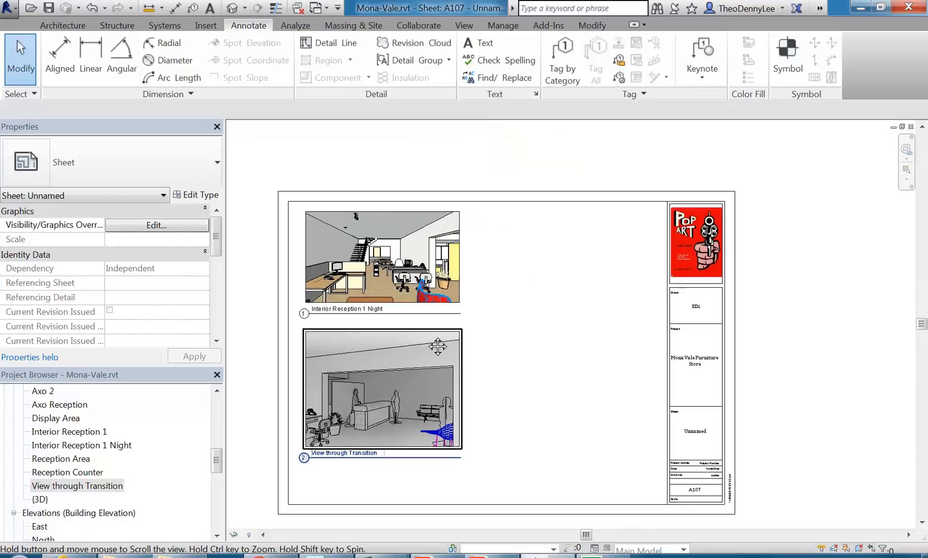
# Nudge View through Transition down to widen the gap, and nudge both viewports down the sheet together.
pyautogui.click(409, 378)
pyautogui.press('Down')
pyautogui.moveTo(488, 260); pyautogui.dragTo(443, 350)
pyautogui.press('Down')
pyautogui.press('Down')
pyautogui.press('Down')
pyautogui.press('Down')
pyautogui.press('Down')
pyautogui.press('Down')
pyautogui.press('Down')
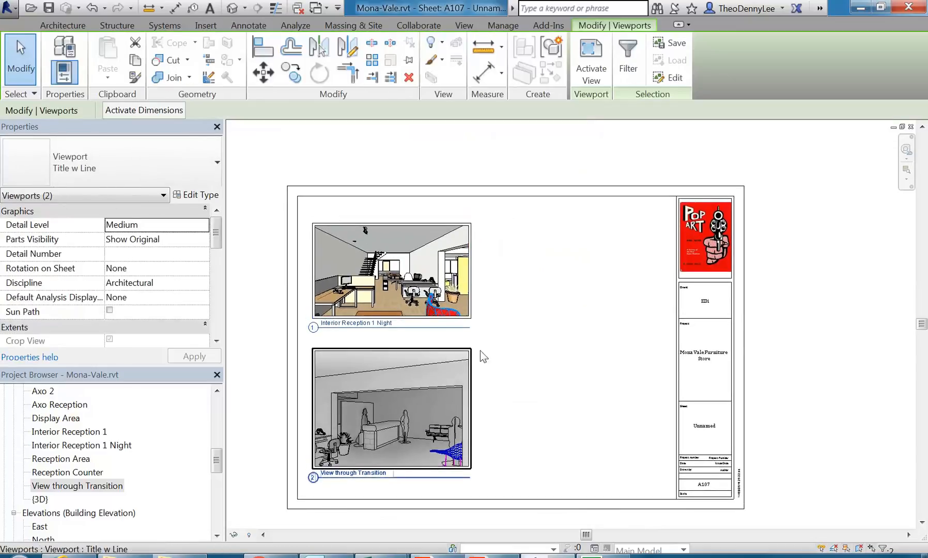
pyautogui.click(496, 349)
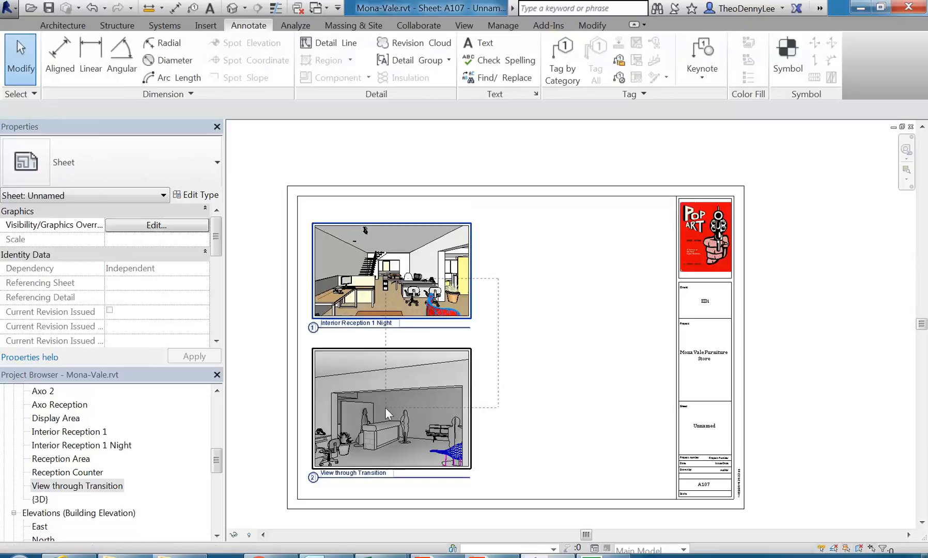
# Nudge both viewports together slightly up and to the right on the sheet.
pyautogui.moveTo(385, 408); pyautogui.dragTo(385, 408)
pyautogui.press('Up')
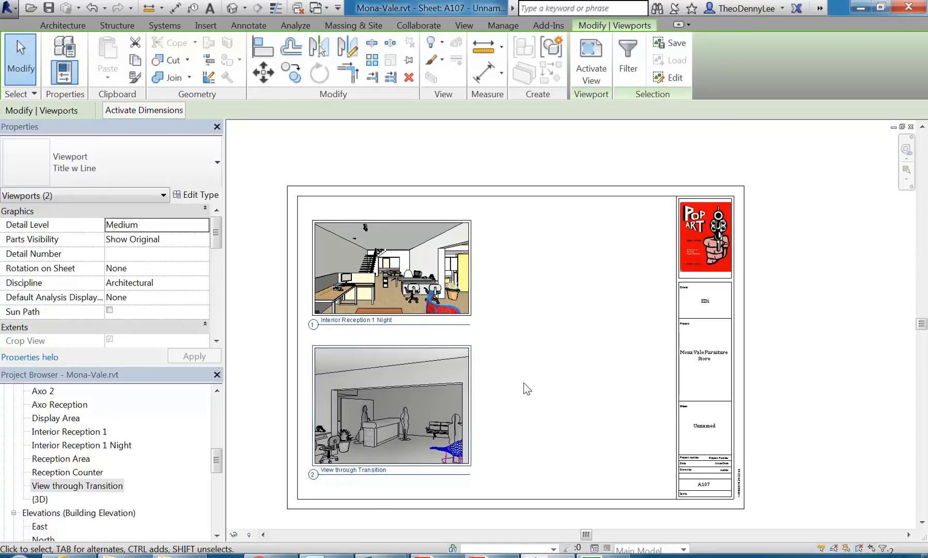
pyautogui.press('Right')
pyautogui.press('Right')
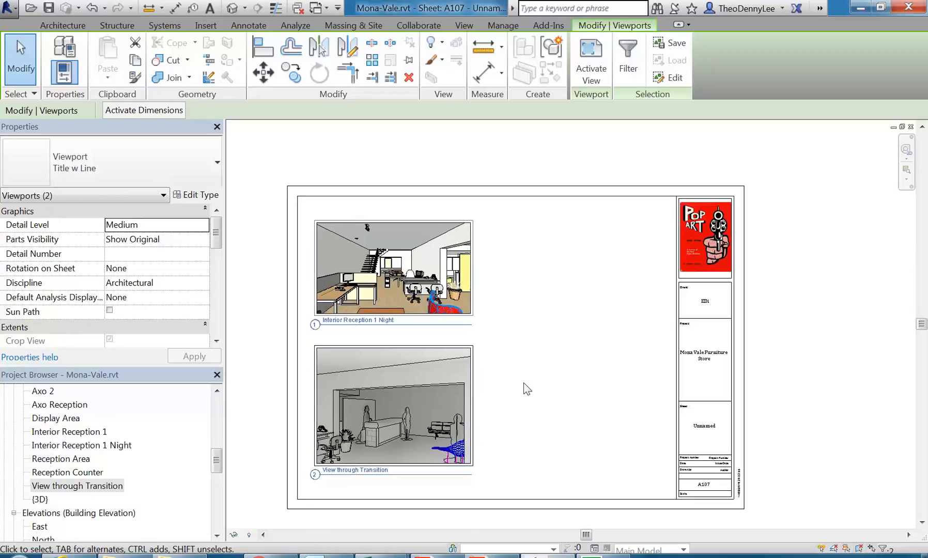
pyautogui.click(527, 389)
pyautogui.moveTo(552, 391); pyautogui.dragTo(545, 380, button='middle')
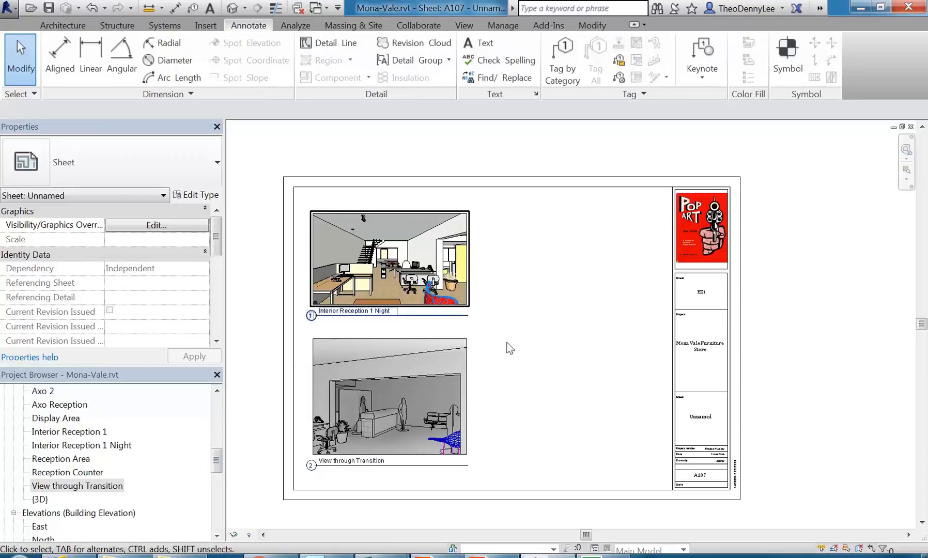
# Open the Interior Reception 1 Night 3D view and review its rendering settings without rendering.
pyautogui.moveTo(217, 466)
pyautogui.mouseDown()
pyautogui.moveTo(209, 498)
pyautogui.moveTo(217, 462)
pyautogui.mouseUp()
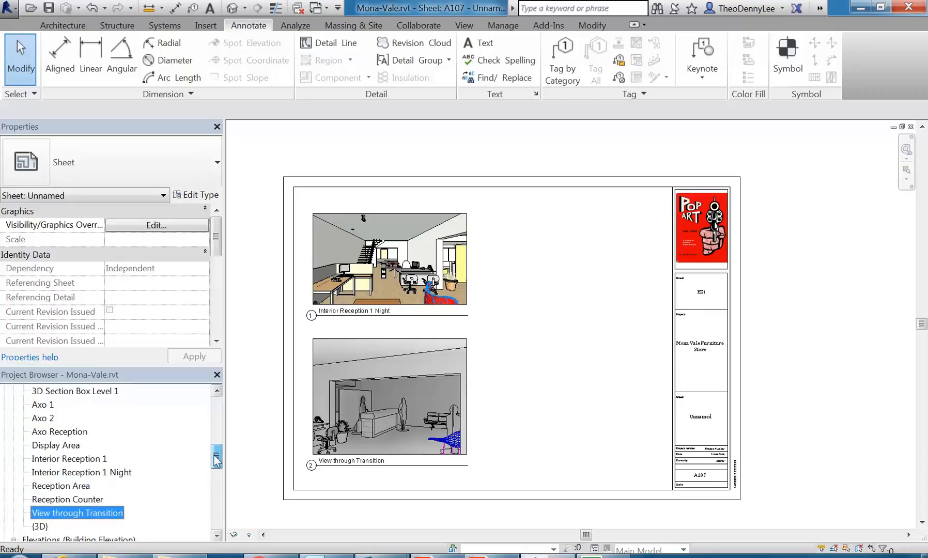
pyautogui.doubleClick(124, 474)
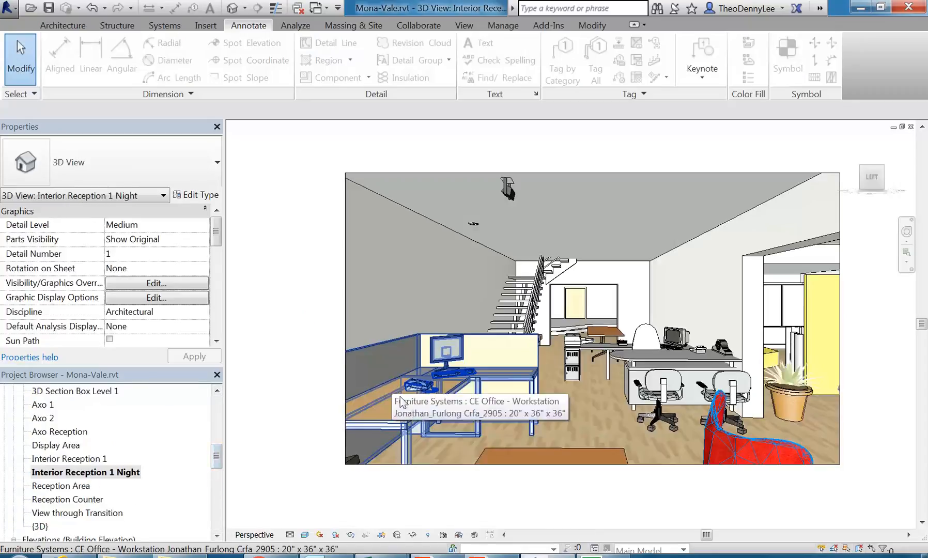
pyautogui.click(351, 535)
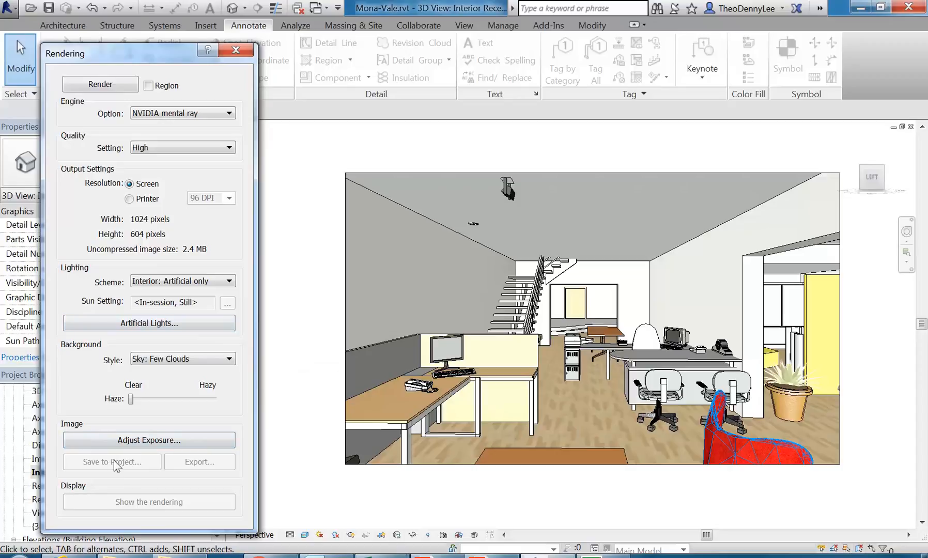
pyautogui.click(235, 50)
# View the saved renderings Interior Reception 1 Night_1 and Interior Reception 1_1 to compare them.
pyautogui.moveTo(217, 453); pyautogui.dragTo(217, 492)
pyautogui.doubleClick(67, 474)
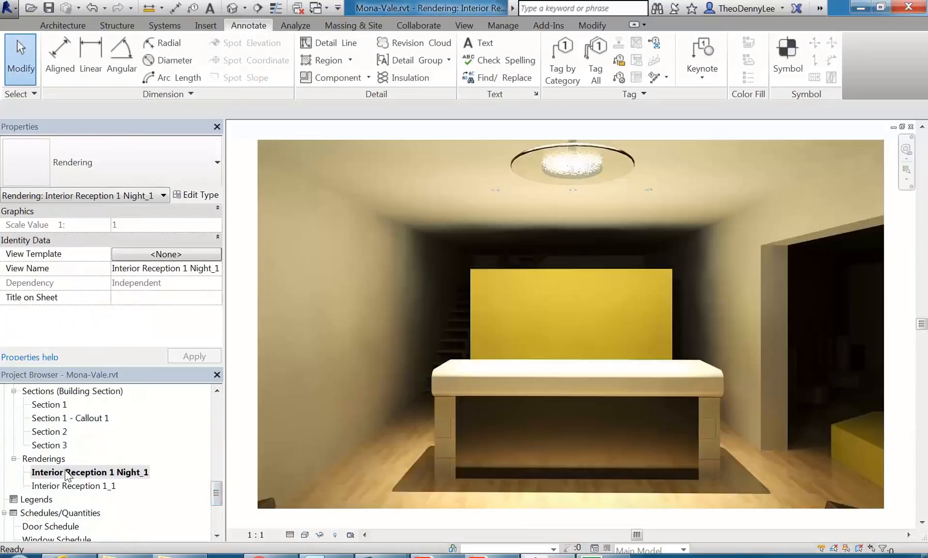
pyautogui.doubleClick(65, 486)
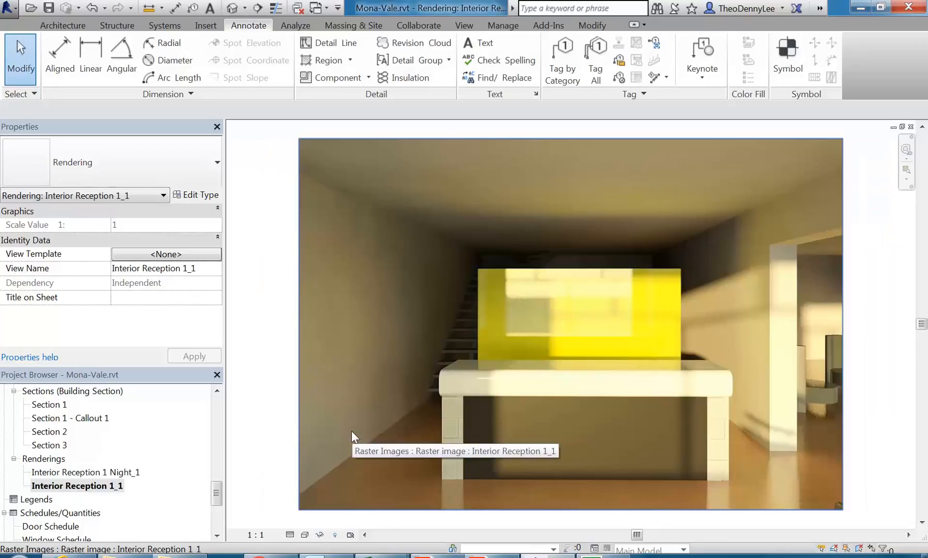
pyautogui.doubleClick(83, 472)
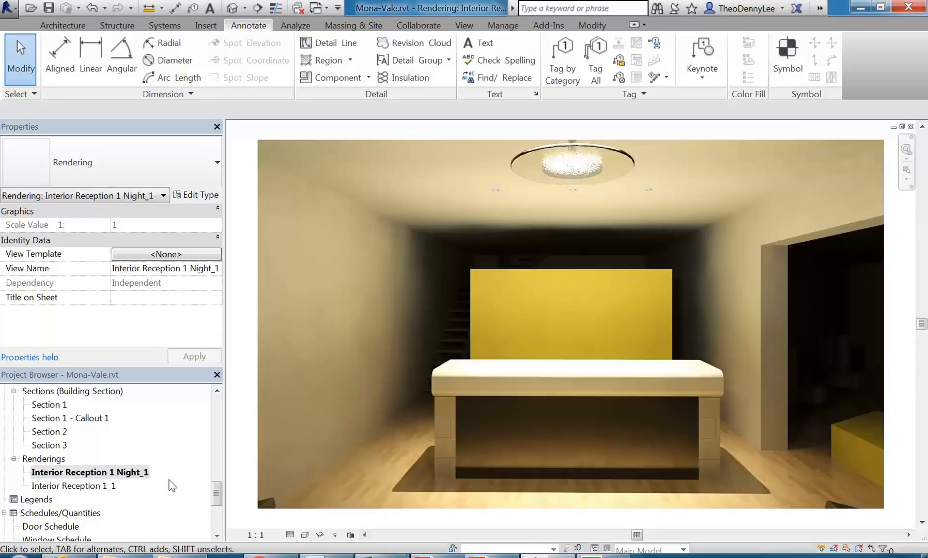
# Open sheet A107 and place the Interior Reception 1 Night_1 rendering to the right of the Interior Reception 1 Night view.
pyautogui.moveTo(216, 493); pyautogui.dragTo(144, 519)
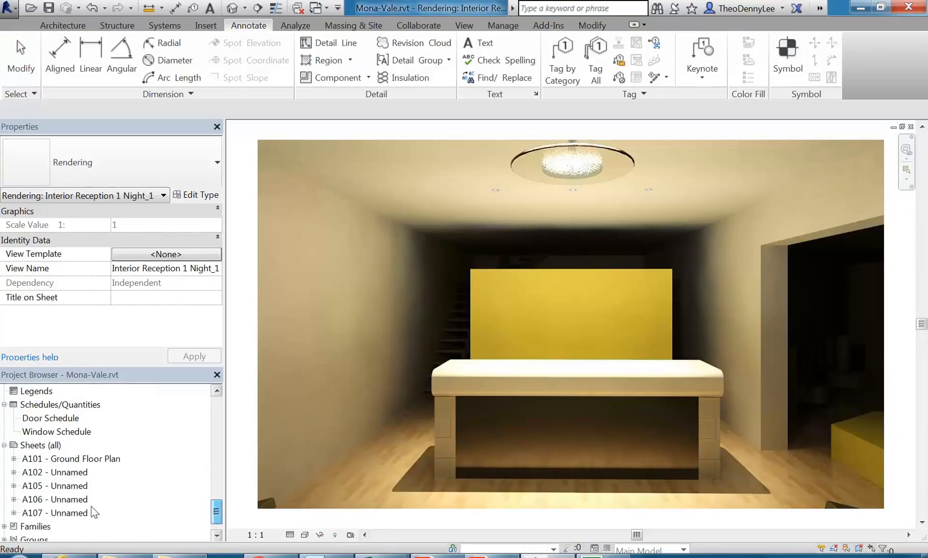
pyautogui.doubleClick(60, 512)
pyautogui.moveTo(216, 511); pyautogui.dragTo(217, 500)
pyautogui.moveTo(72, 445); pyautogui.dragTo(548, 270)
pyautogui.click(576, 269)
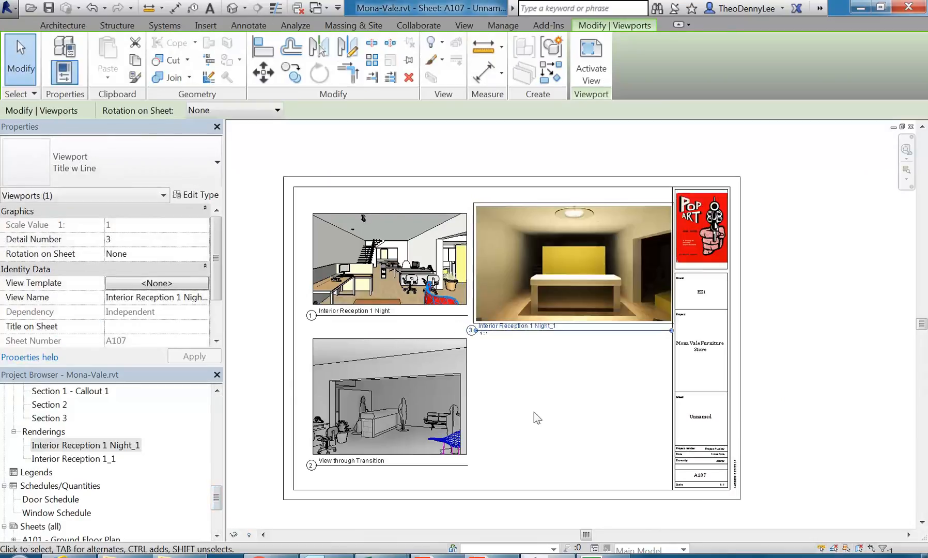
pyautogui.click(555, 386)
# Activate the Interior Reception 1 Night_1 viewport and set its raster image width to 200 mm with locked proportions.
pyautogui.click(561, 258)
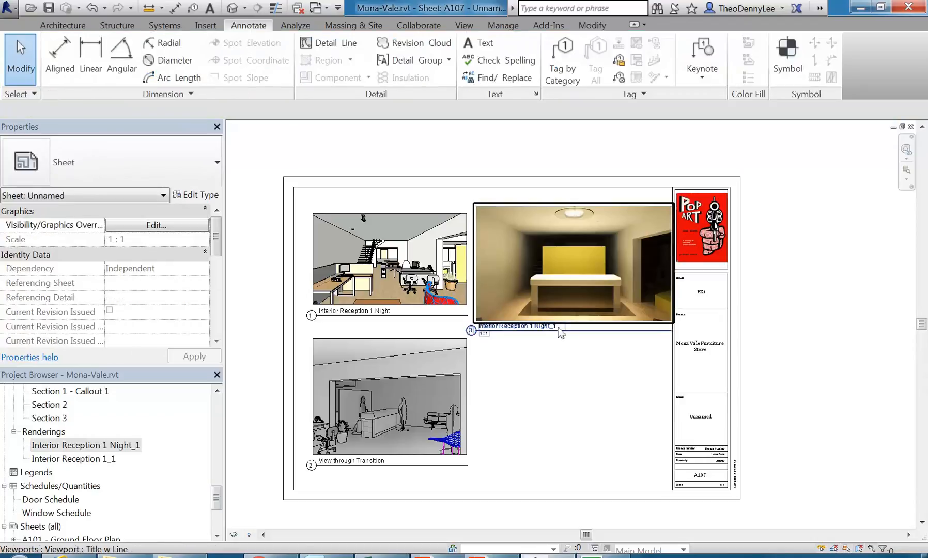
pyautogui.scroll(3, 559, 251)
pyautogui.click(319, 297)
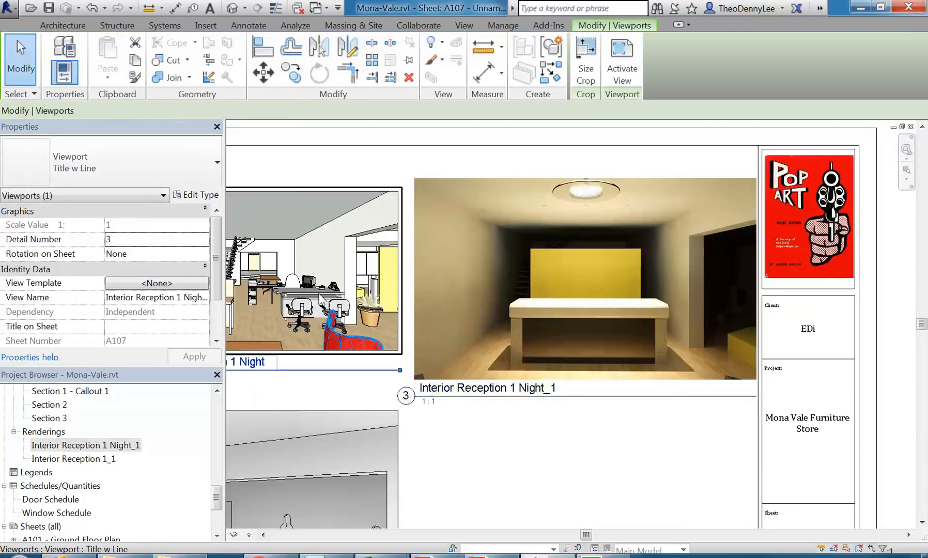
pyautogui.click(619, 292)
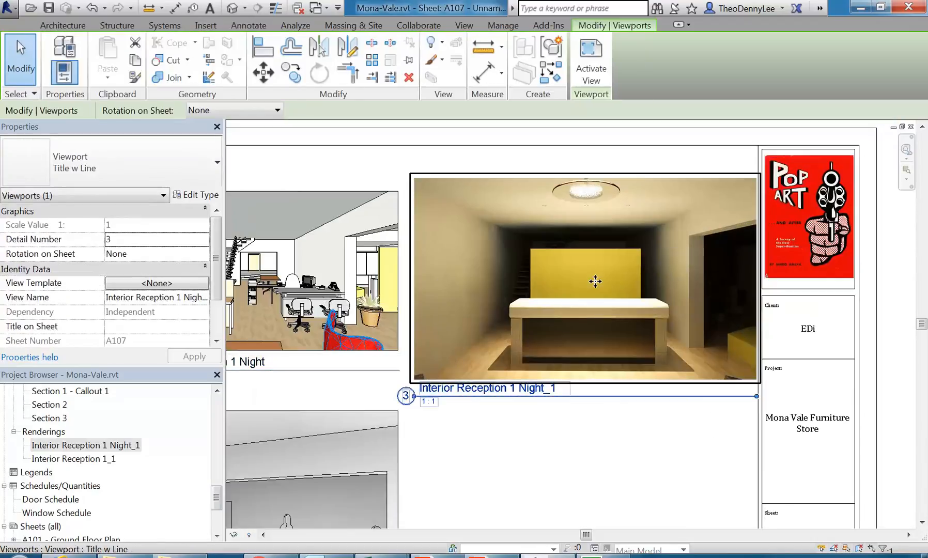
pyautogui.scroll(-2, 595, 281)
pyautogui.moveTo(596, 281); pyautogui.dragTo(575, 289, button='middle')
pyautogui.scroll(2, 575, 290)
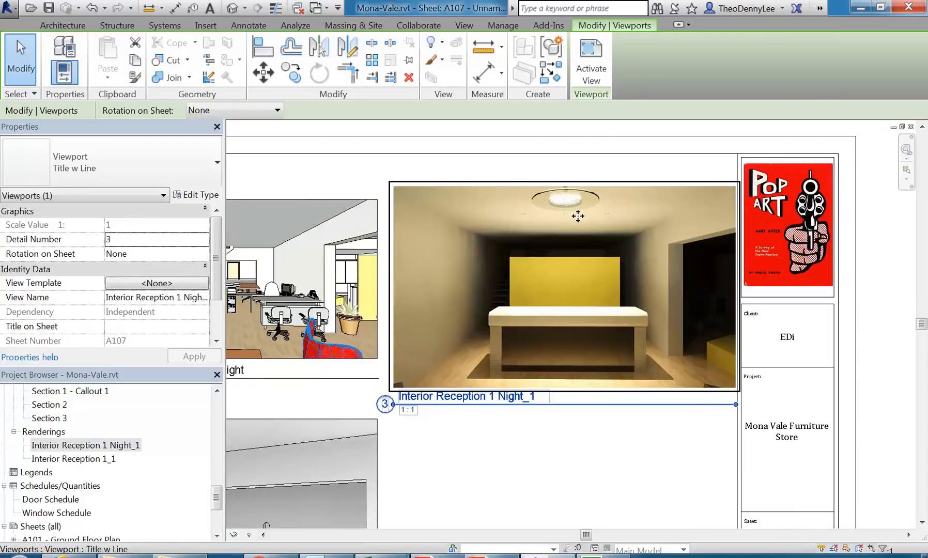
pyautogui.click(594, 69)
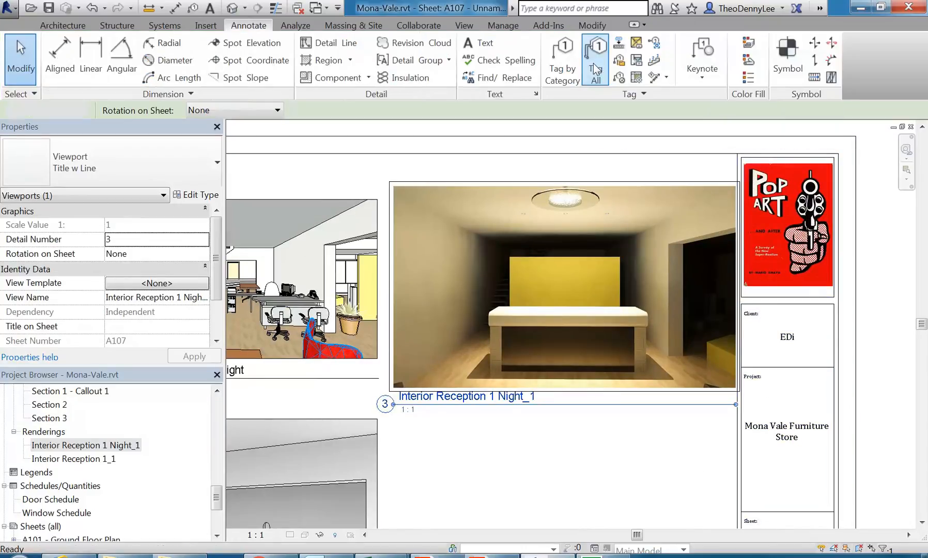
pyautogui.click(526, 292)
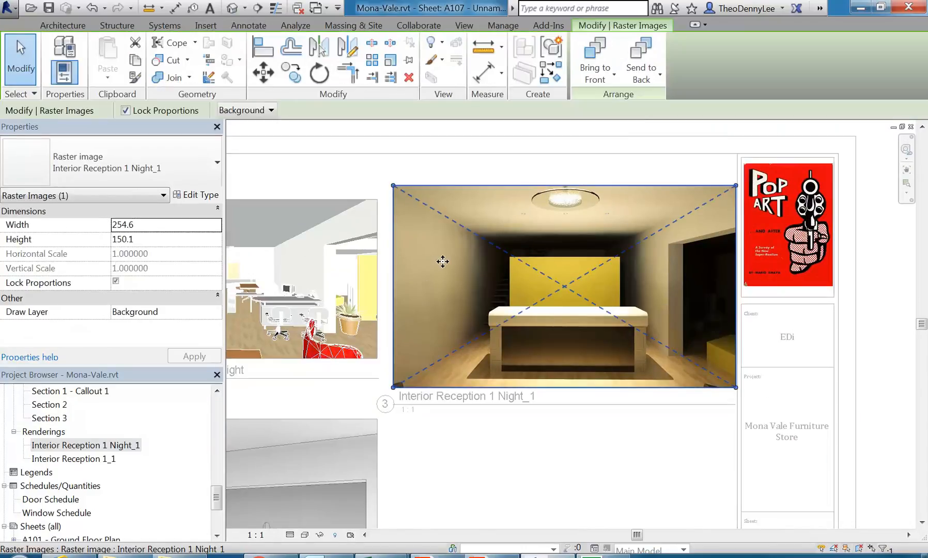
pyautogui.click(150, 230)
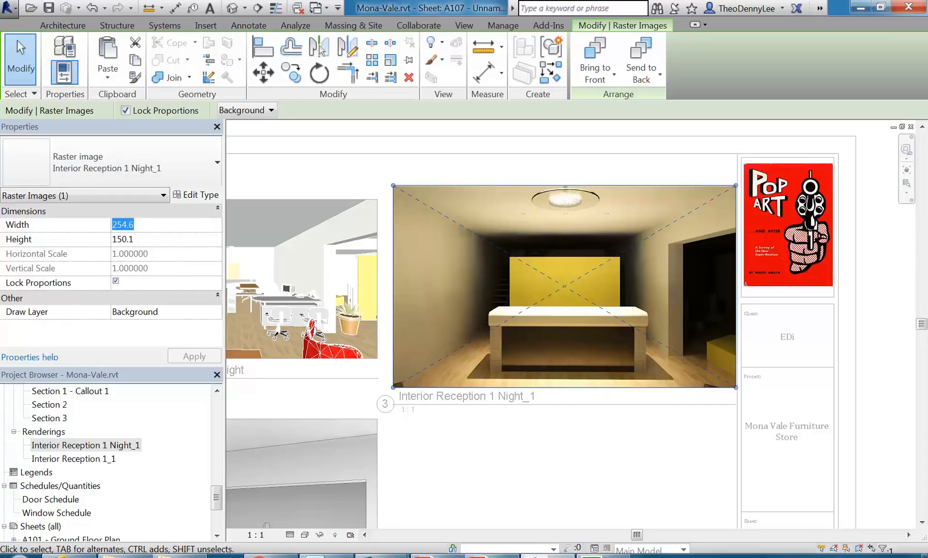
pyautogui.press('Return')
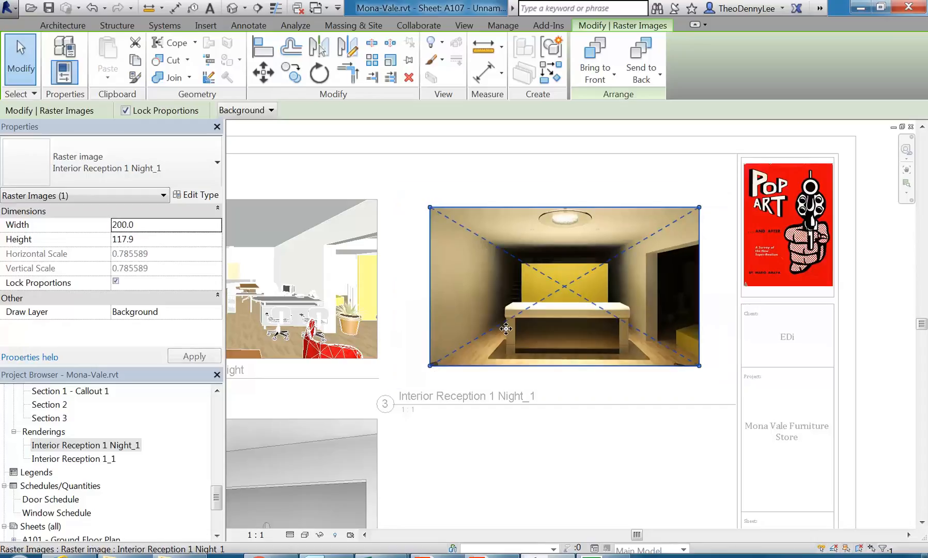
# Undo a trial corner resize of the Interior Reception 1 Night_1 image and deactivate its view on sheet A107.
pyautogui.moveTo(700, 366); pyautogui.dragTo(671, 349)
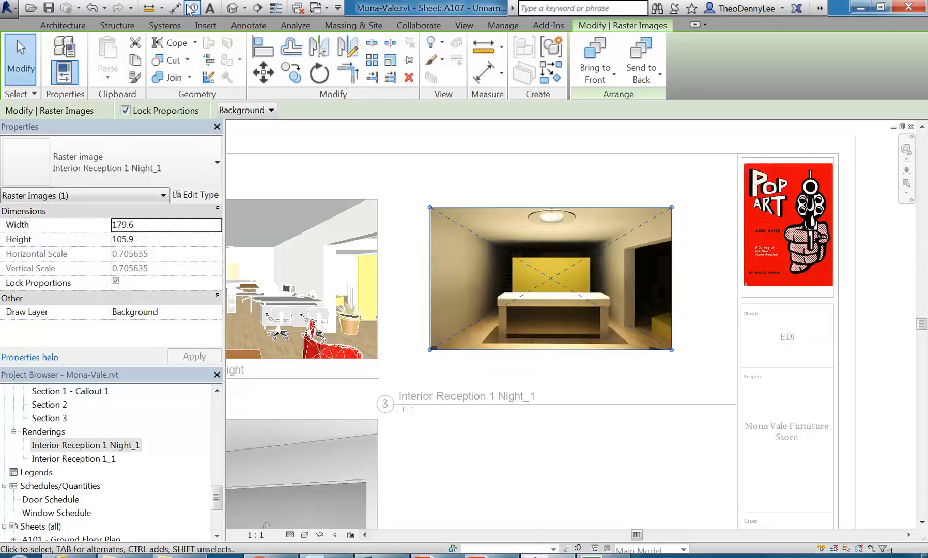
pyautogui.click(95, 7)
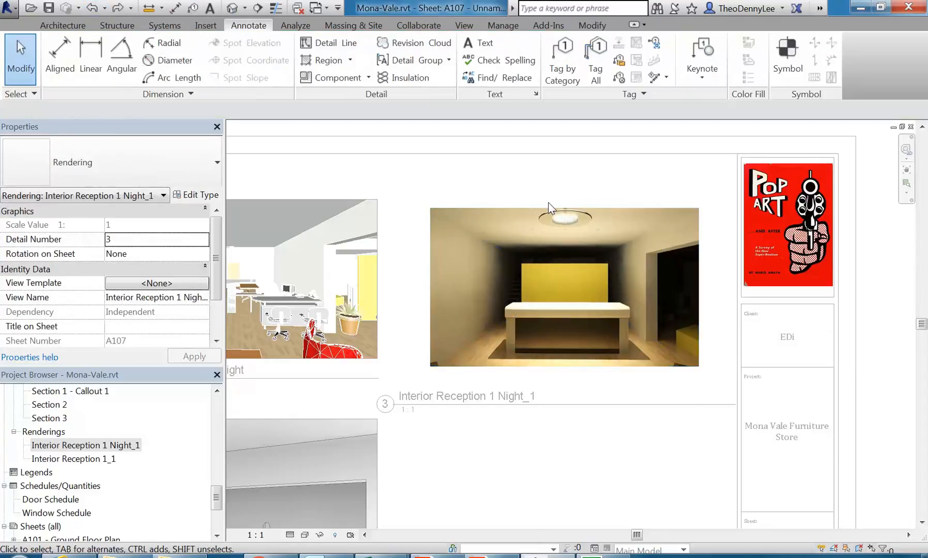
pyautogui.click(495, 239)
pyautogui.scroll(3, 419, 202)
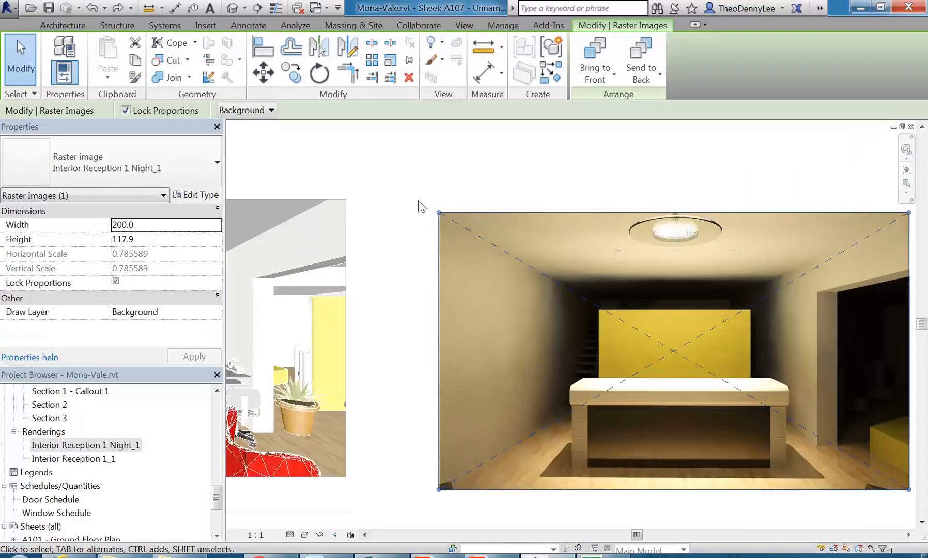
pyautogui.rightClick(493, 263)
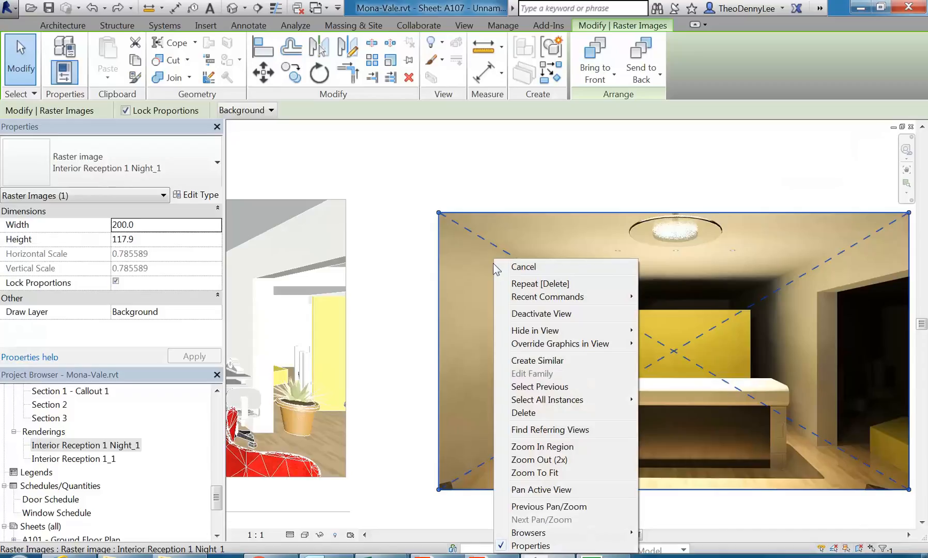
pyautogui.click(521, 313)
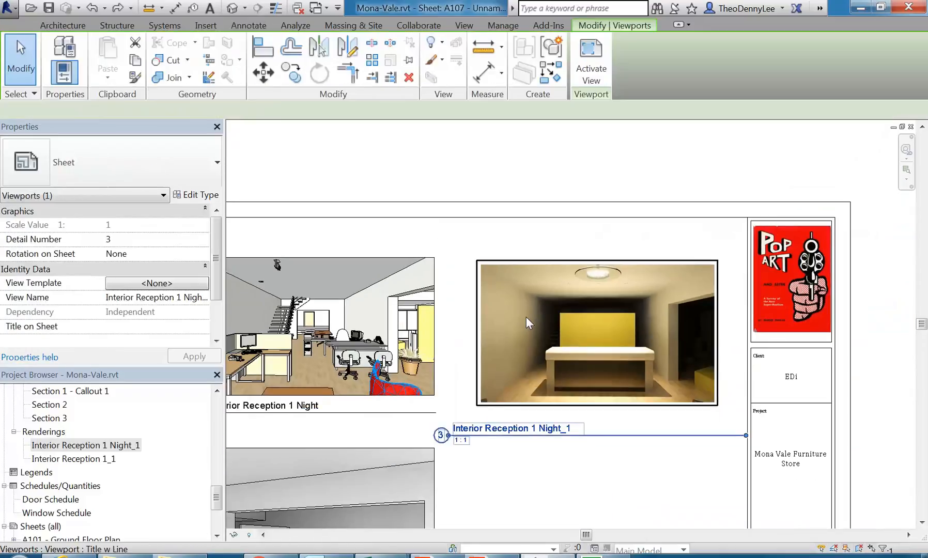
# Move the Interior Reception 1 Night_1 title up just below its image, in line with the Interior Reception 1 Night title.
pyautogui.click(534, 458)
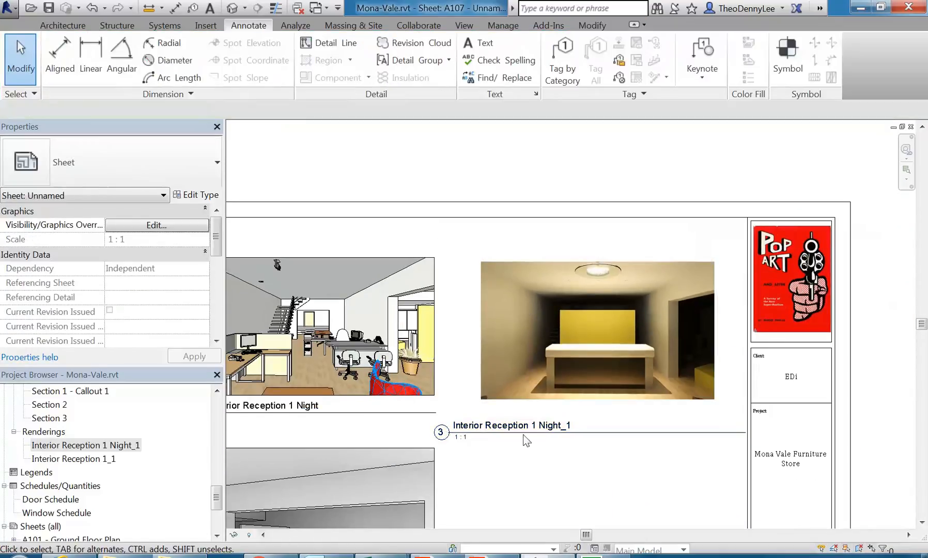
pyautogui.moveTo(516, 437); pyautogui.dragTo(547, 417)
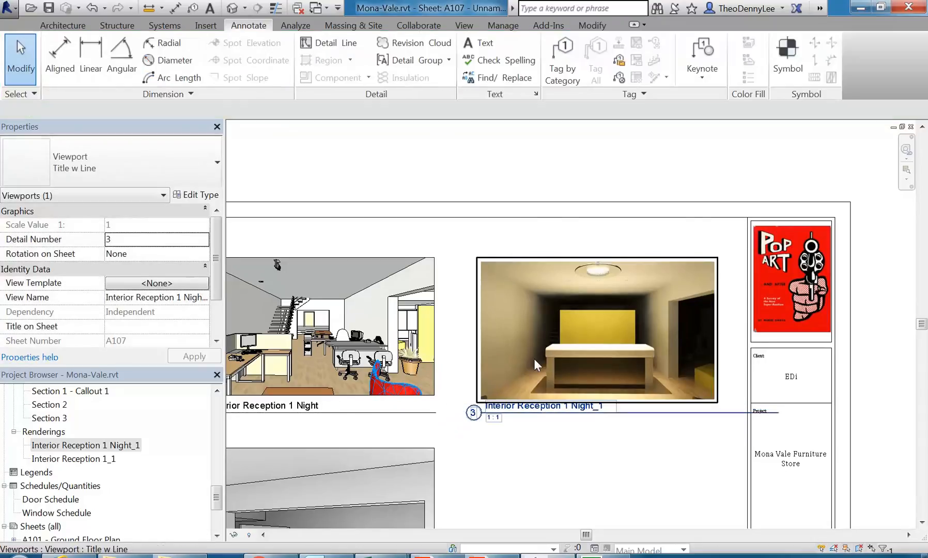
pyautogui.click(534, 356)
pyautogui.click(564, 463)
pyautogui.click(554, 406)
pyautogui.click(573, 380)
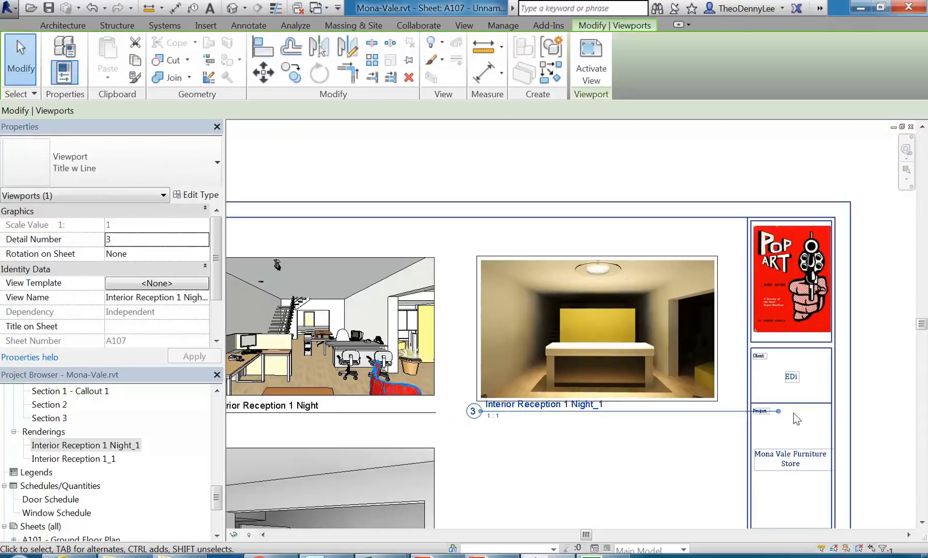
# Shorten the title line of the Interior Reception 1 Night_1 viewport to about the width of its image.
pyautogui.moveTo(779, 412); pyautogui.dragTo(721, 417)
pyautogui.click(685, 458)
pyautogui.scroll(-1, 564, 406)
pyautogui.scroll(-2, 577, 411)
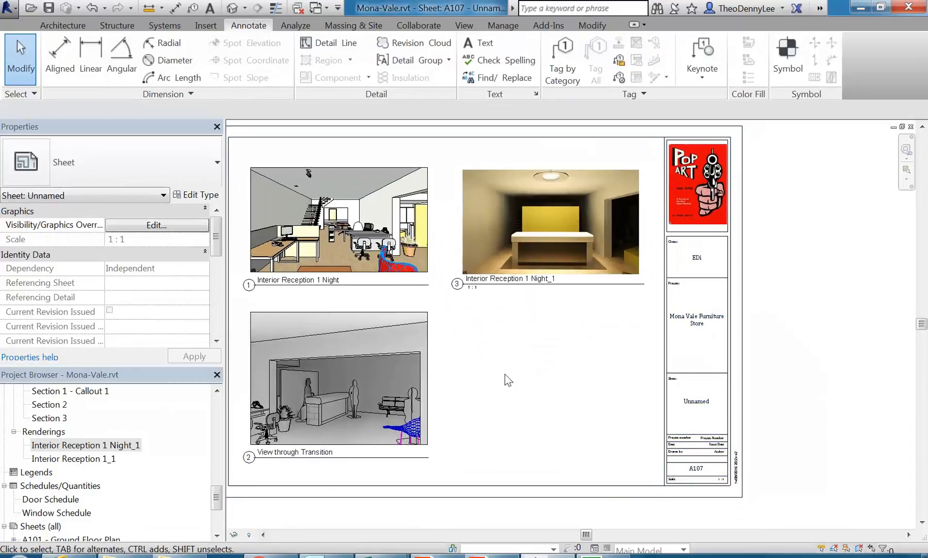
pyautogui.scroll(1, 540, 385)
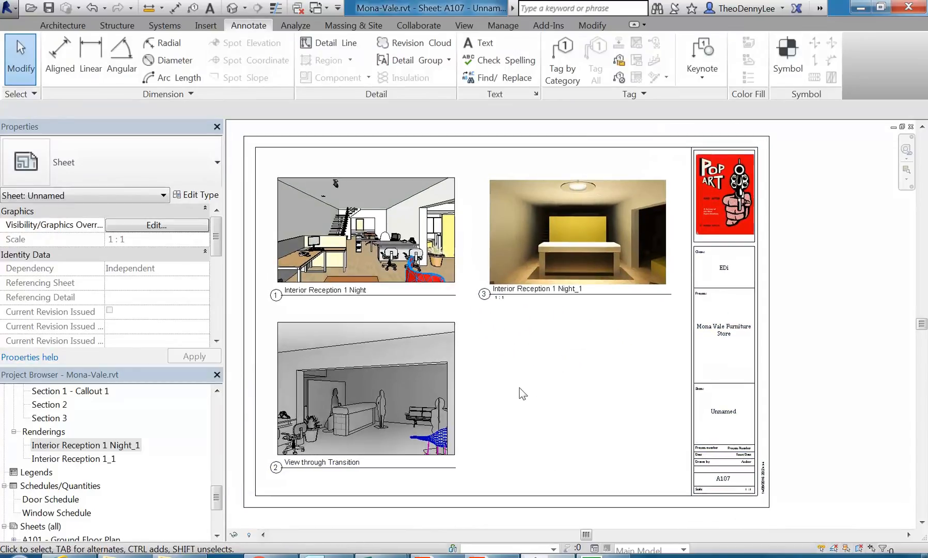
# Open the Interior Reception 1 3D view and review the save and export options for its rendering.
pyautogui.moveTo(216, 505); pyautogui.dragTo(216, 475)
pyautogui.click(539, 420)
pyautogui.doubleClick(52, 406)
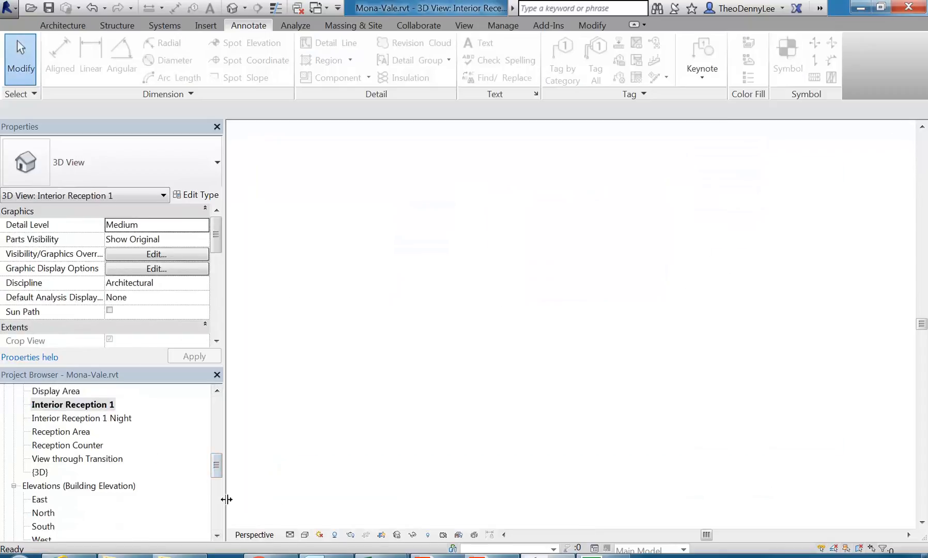
pyautogui.click(350, 535)
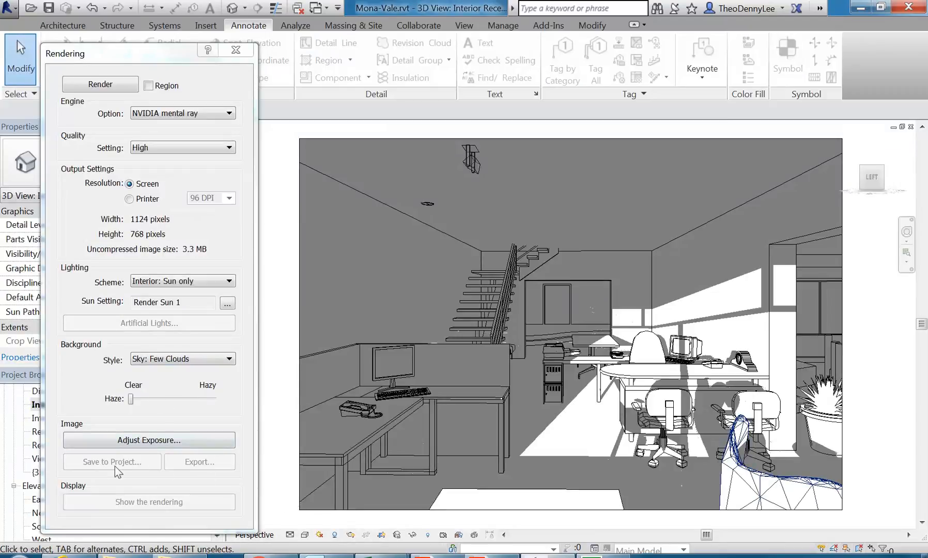
pyautogui.click(202, 462)
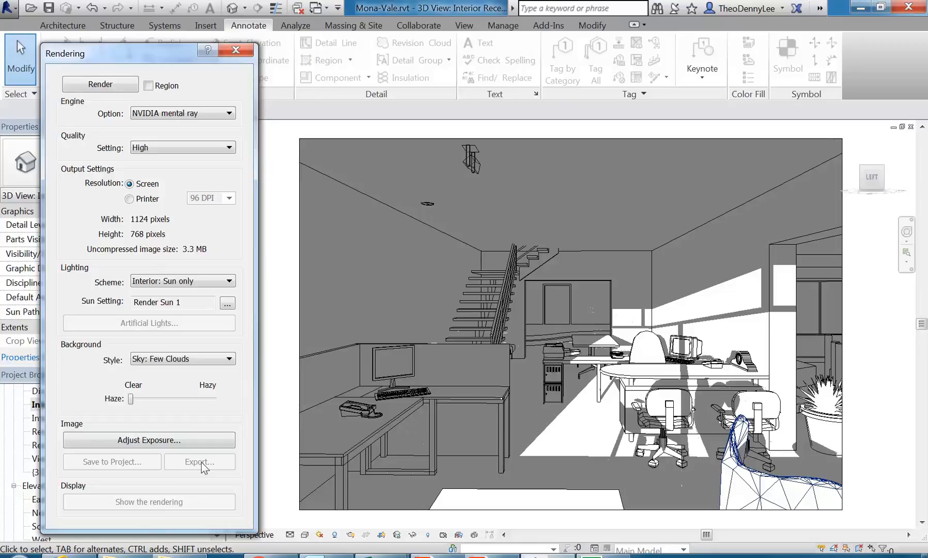
pyautogui.click(235, 51)
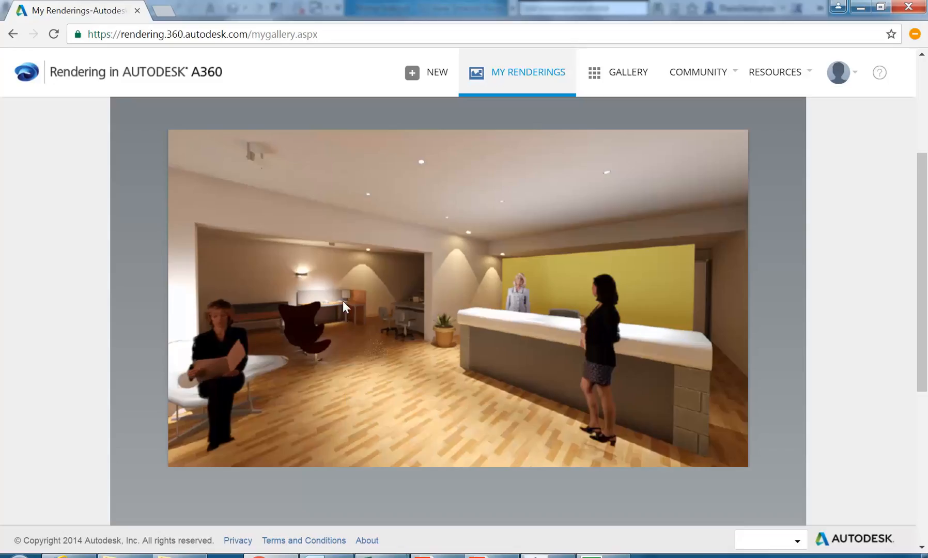
# Switch to the A360 gallery in Chrome, try to download the reception rendering, and check the Downloads folder for it.
pyautogui.rightClick(339, 252)
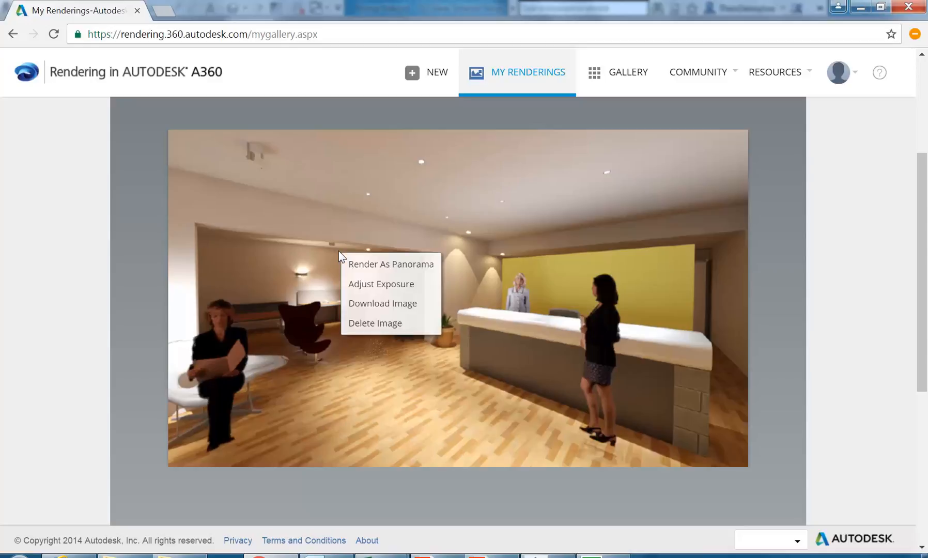
pyautogui.click(368, 305)
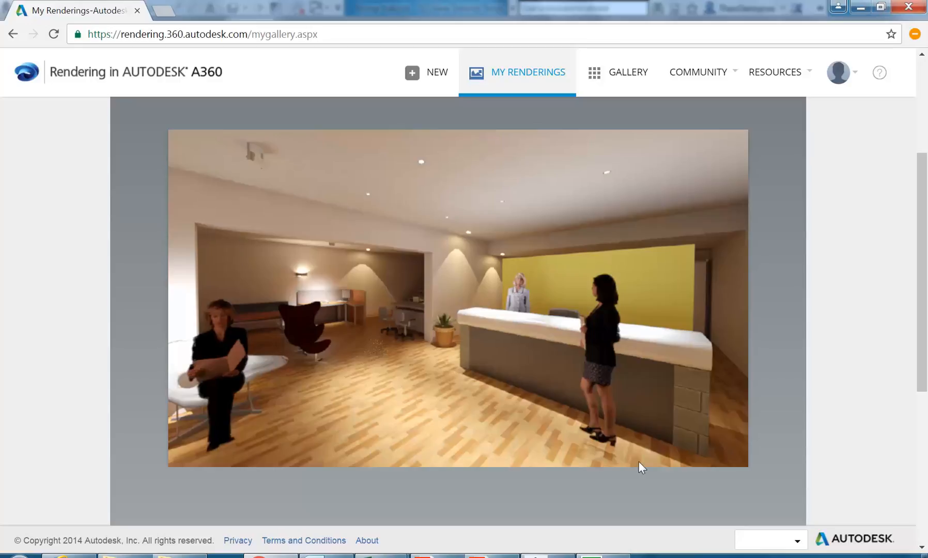
pyautogui.moveTo(921, 364)
pyautogui.mouseDown()
pyautogui.moveTo(925, 453)
pyautogui.moveTo(925, 357)
pyautogui.mouseUp()
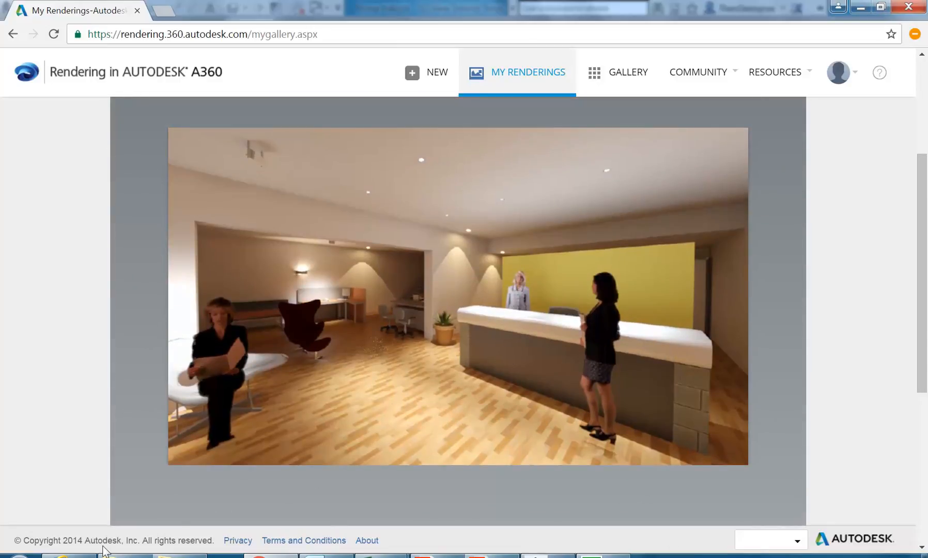
pyautogui.click(179, 556)
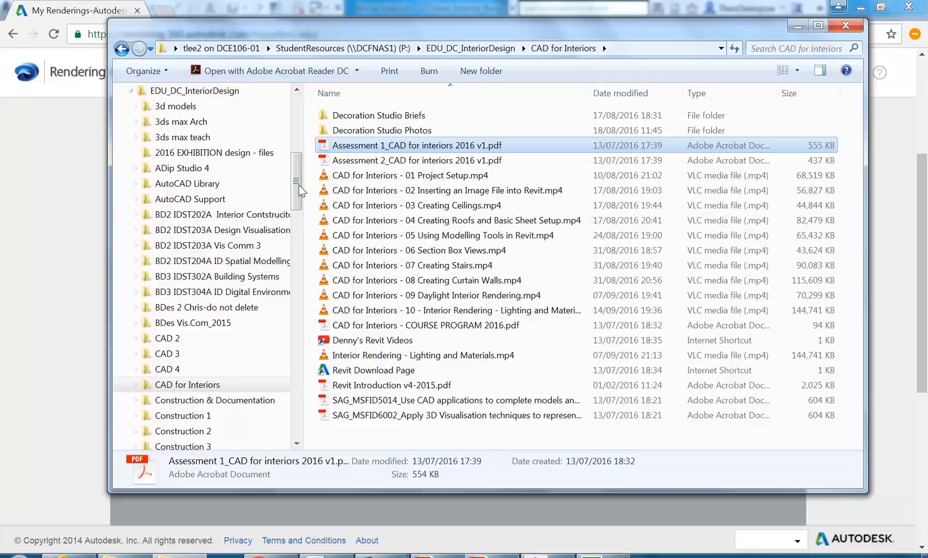
pyautogui.moveTo(296, 182); pyautogui.dragTo(291, 152)
pyautogui.scroll(1, 292, 155)
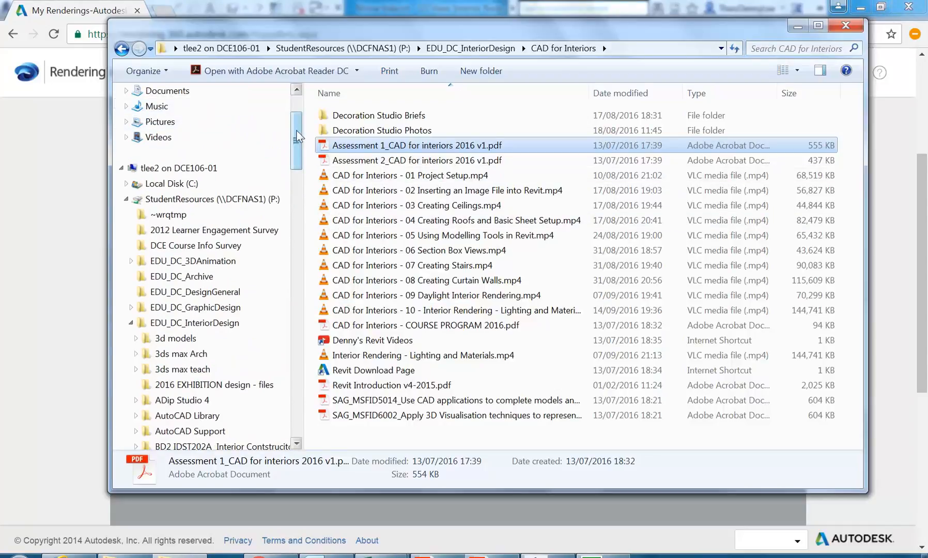
pyautogui.scroll(2, 297, 134)
pyautogui.click(165, 126)
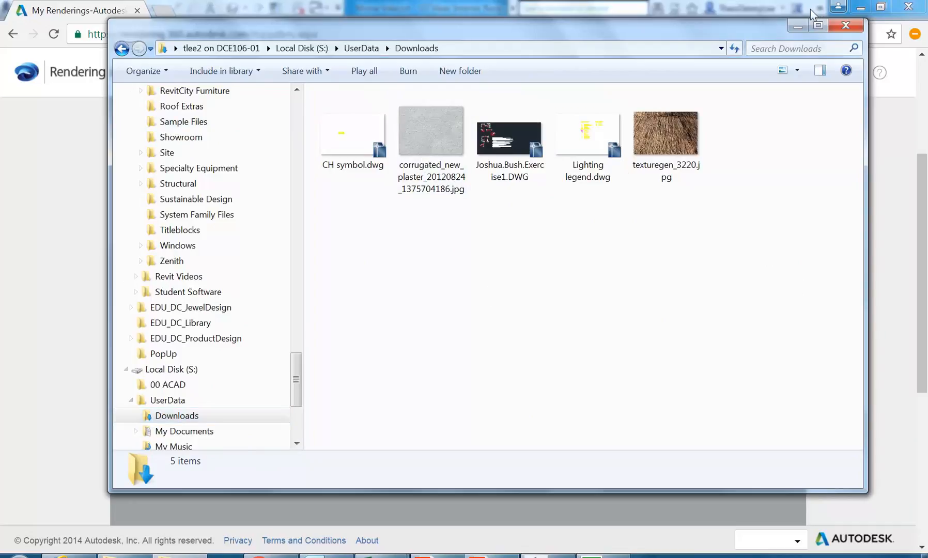
pyautogui.click(798, 26)
# Try downloading the reception rendering again, both from the large preview and from its thumbnail under Mona-Vale.rvt.
pyautogui.rightClick(298, 215)
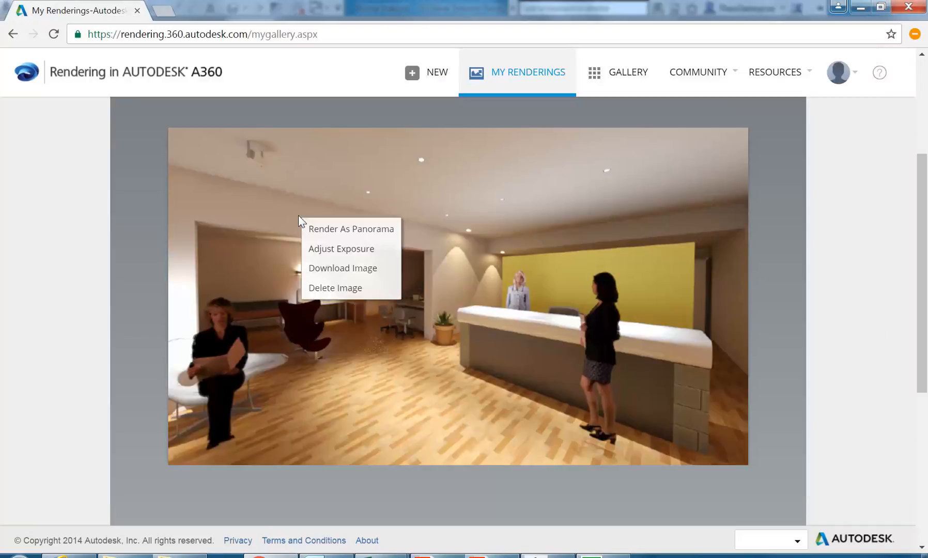
pyautogui.click(323, 269)
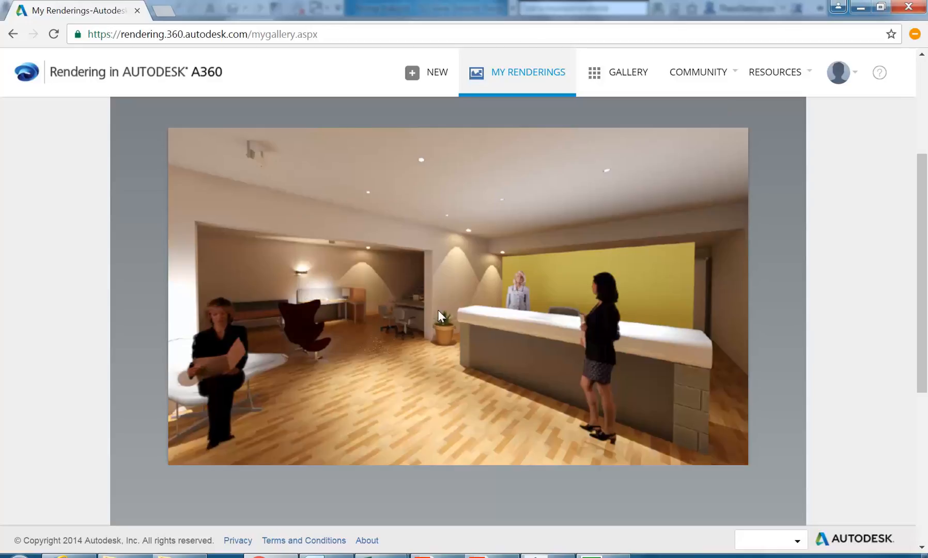
pyautogui.moveTo(918, 259); pyautogui.dragTo(920, 168)
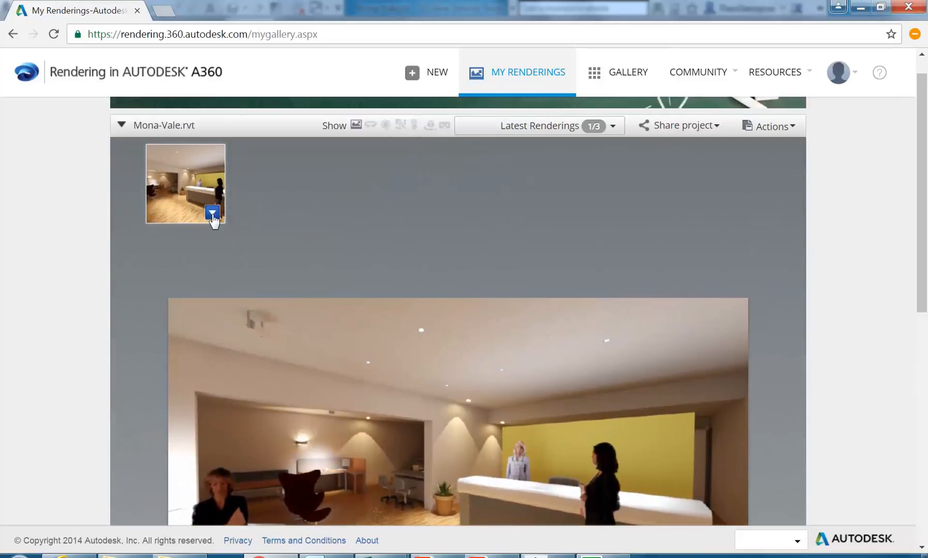
pyautogui.click(213, 212)
pyautogui.click(201, 286)
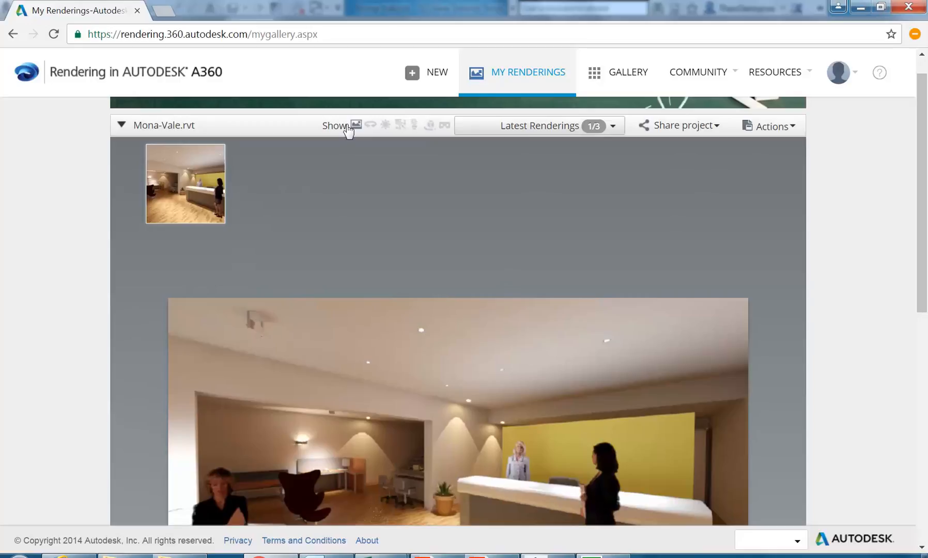
pyautogui.scroll(-4, 322, 208)
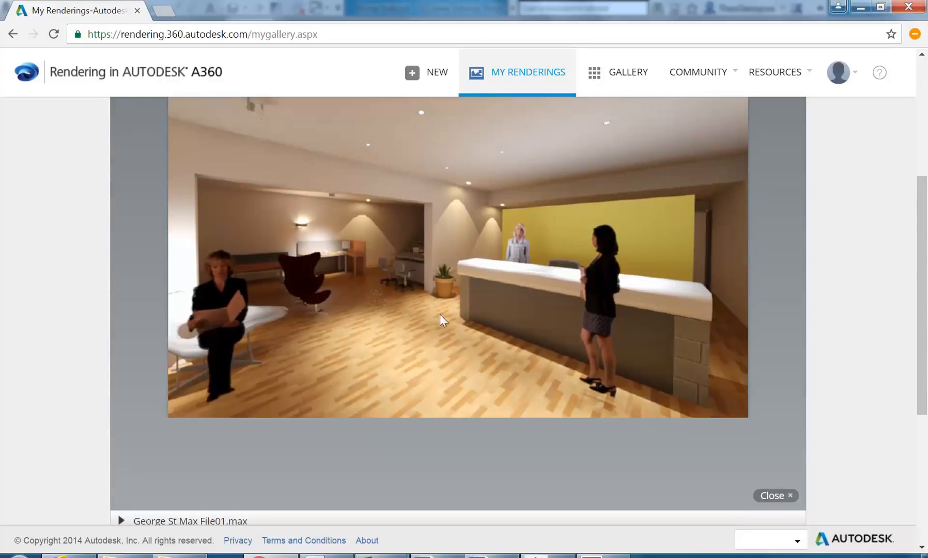
pyautogui.scroll(1, 441, 314)
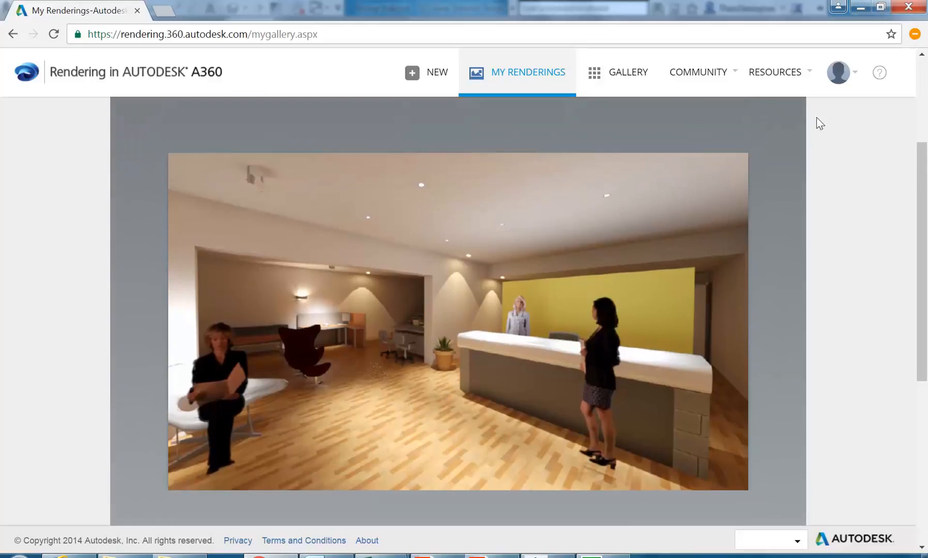
# Switch to Internet Explorer and preview the Mona-Vale.rvt reception rendering in the A360 My Renderings gallery.
pyautogui.click(70, 556)
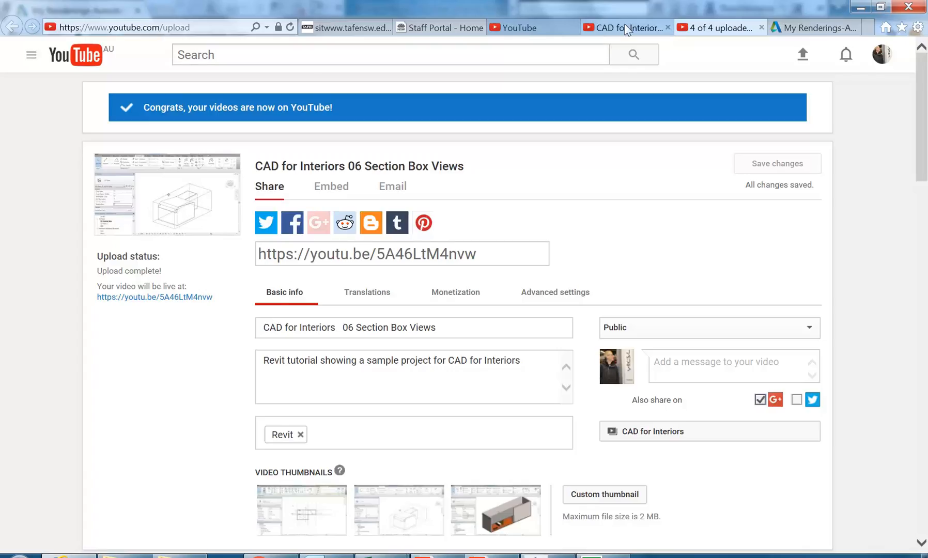
pyautogui.click(793, 28)
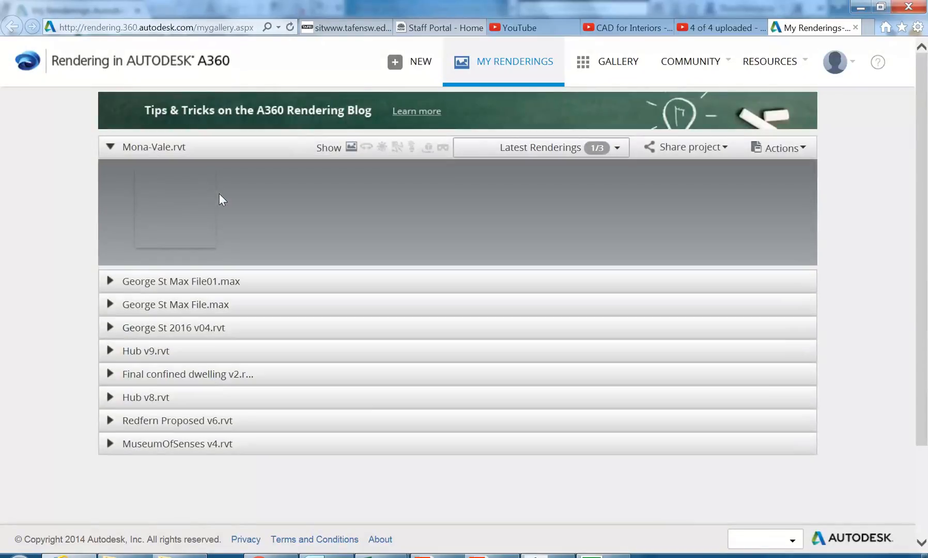
pyautogui.moveTo(198, 214)
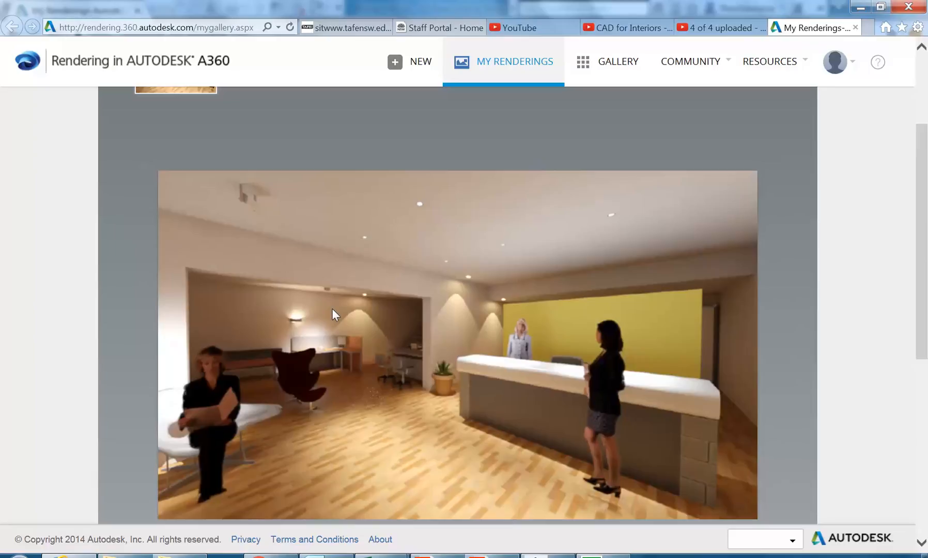
pyautogui.rightClick(332, 312)
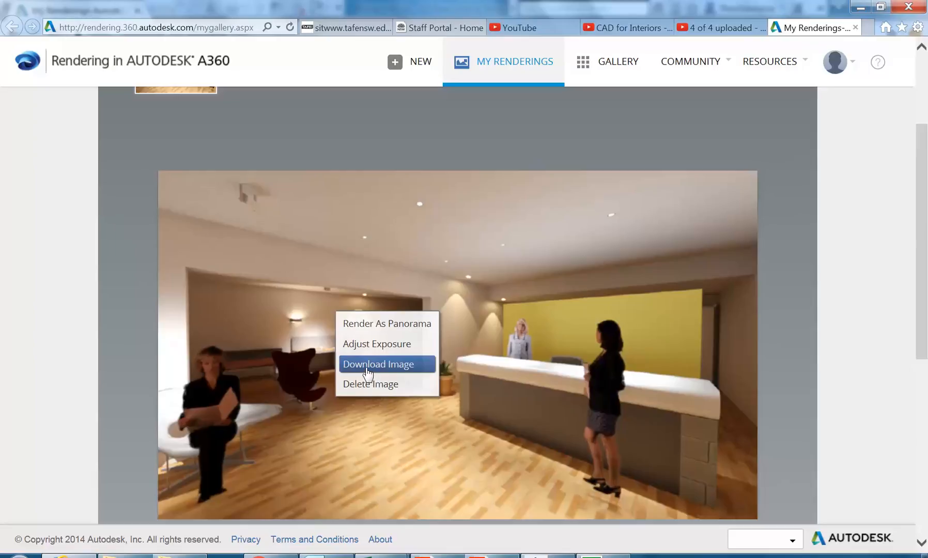
pyautogui.click(120, 316)
# Download the reception rendering and save it as Mona-Vale.rvt_2016-Sep-14_07-08-57PM-000_3D_View_3.png in the Downloads folder.
pyautogui.scroll(-2, 148, 315)
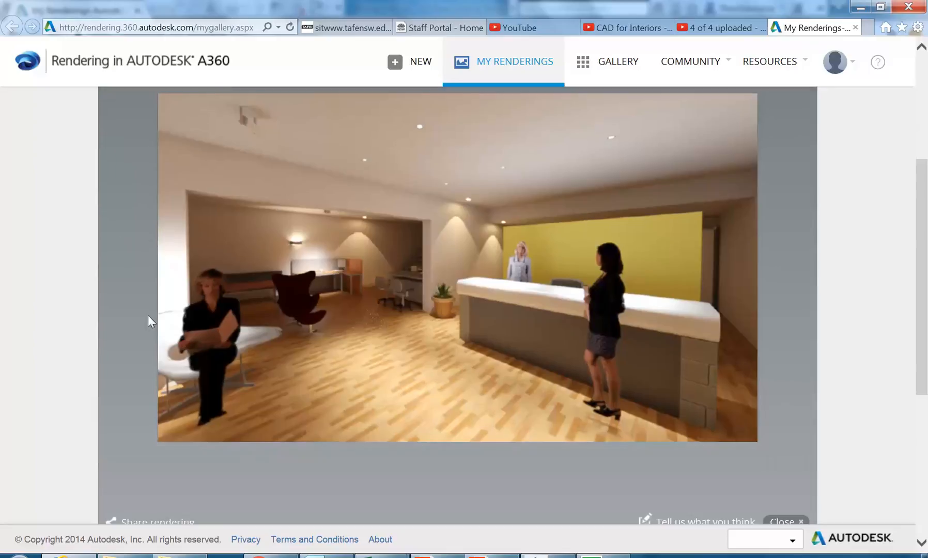
pyautogui.rightClick(303, 236)
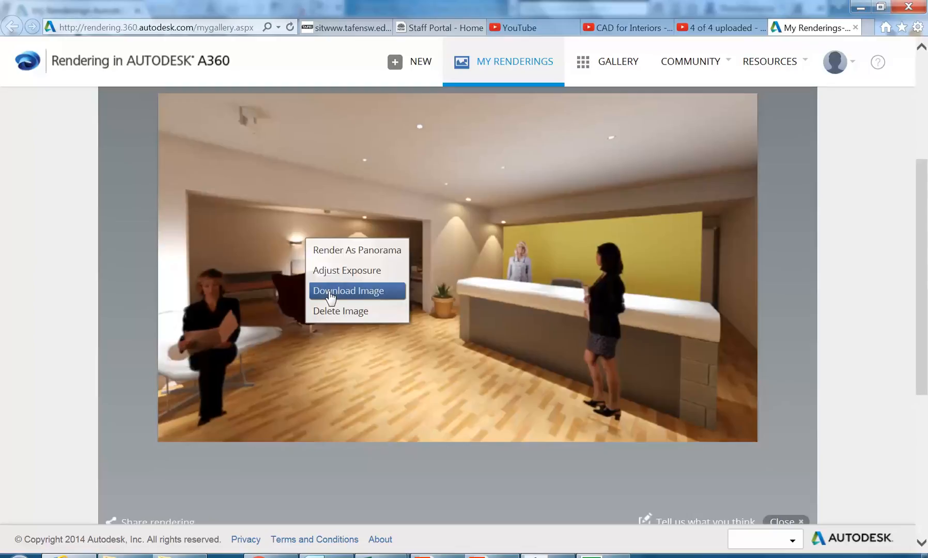
pyautogui.click(330, 294)
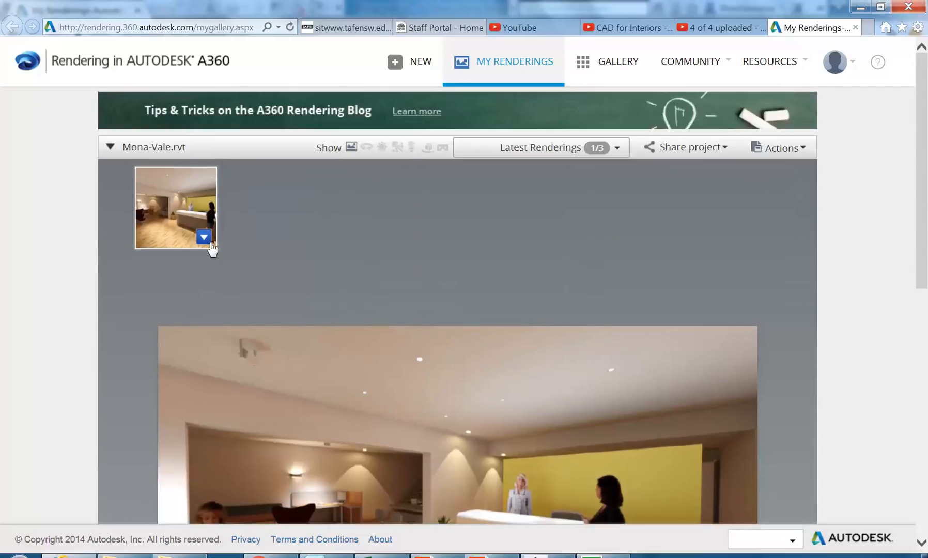
pyautogui.click(204, 239)
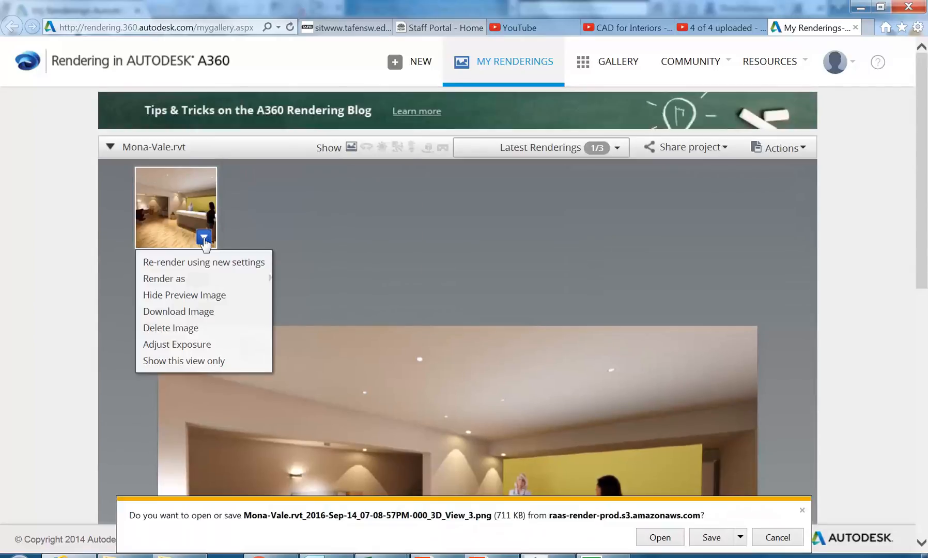
pyautogui.click(740, 537)
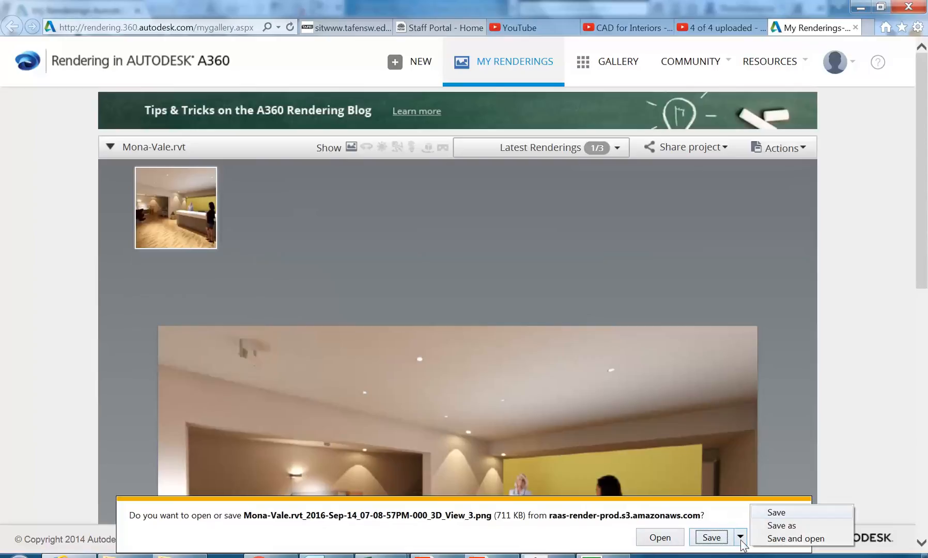
pyautogui.click(780, 526)
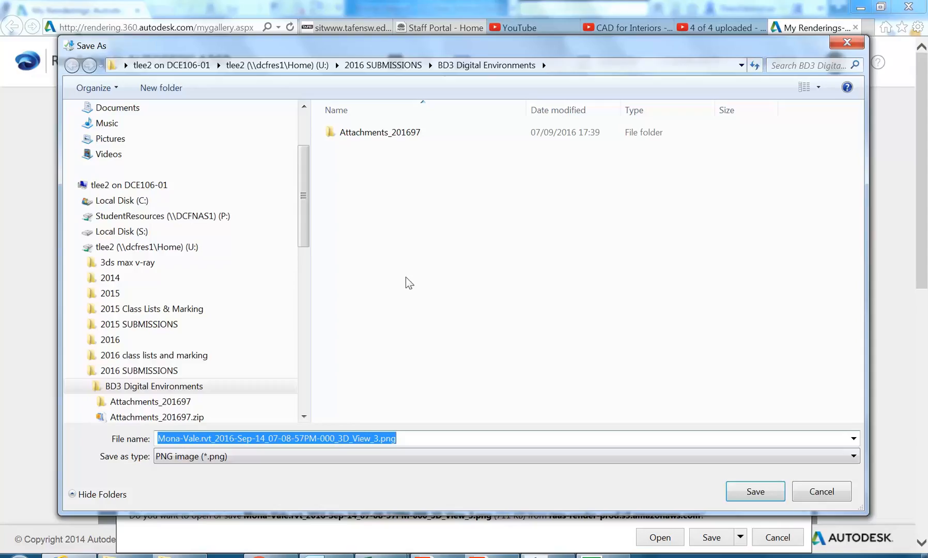
pyautogui.scroll(2, 301, 153)
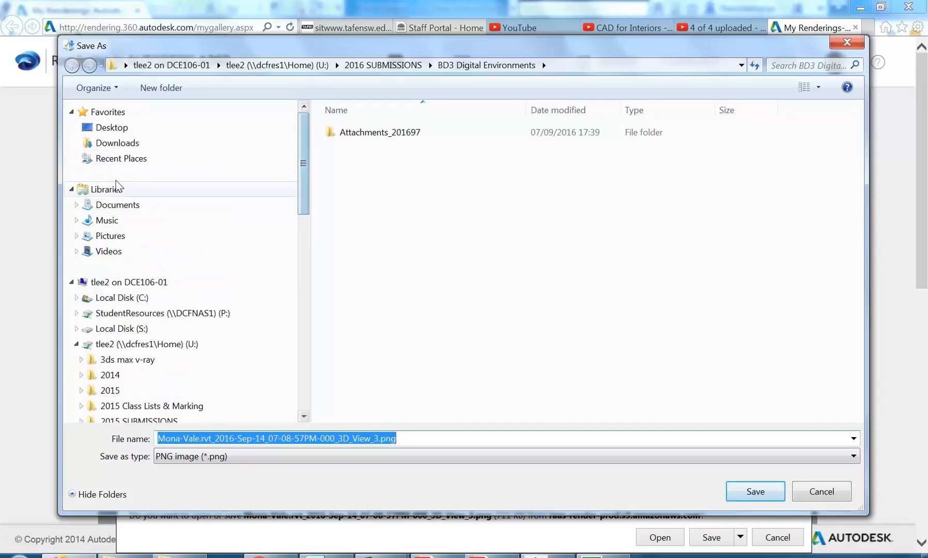
pyautogui.click(117, 143)
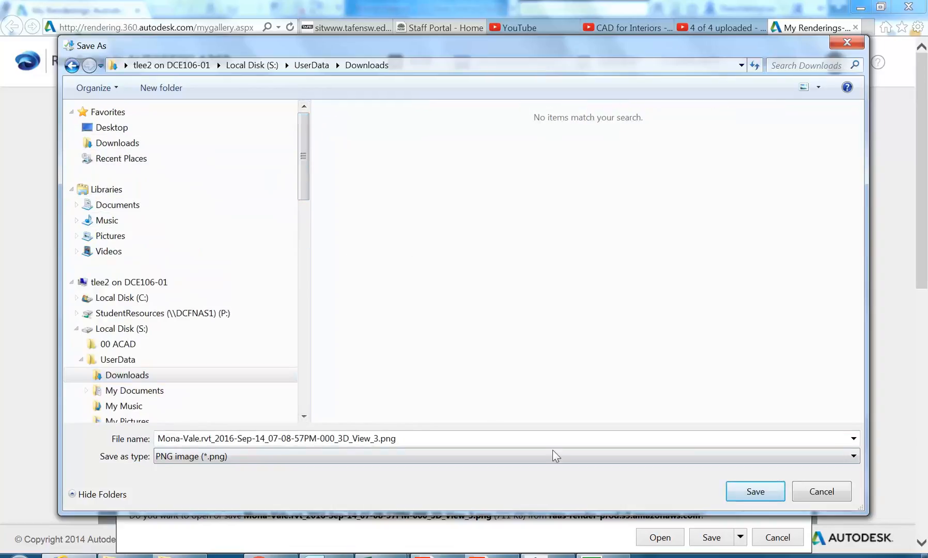
pyautogui.click(756, 492)
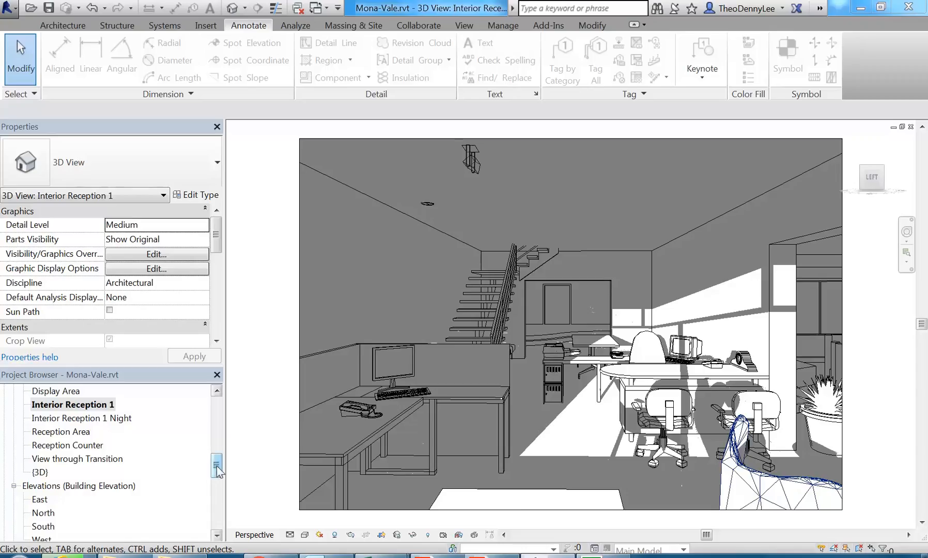
# Switch to Revit and open sheet A107 at the blank area under the Interior Reception 1 Night_1 rendering, ready for inserting content.
pyautogui.moveTo(217, 471); pyautogui.dragTo(217, 517)
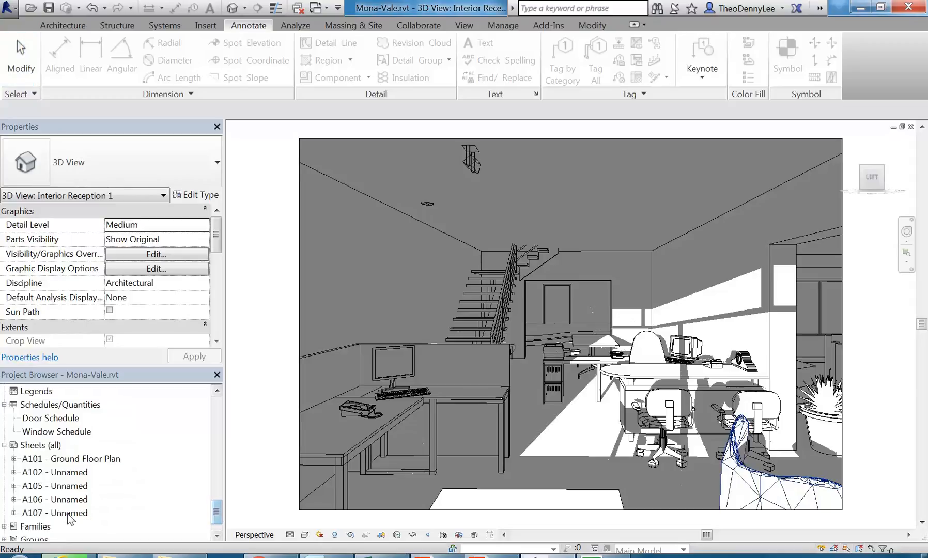
pyautogui.doubleClick(56, 513)
pyautogui.scroll(3, 468, 382)
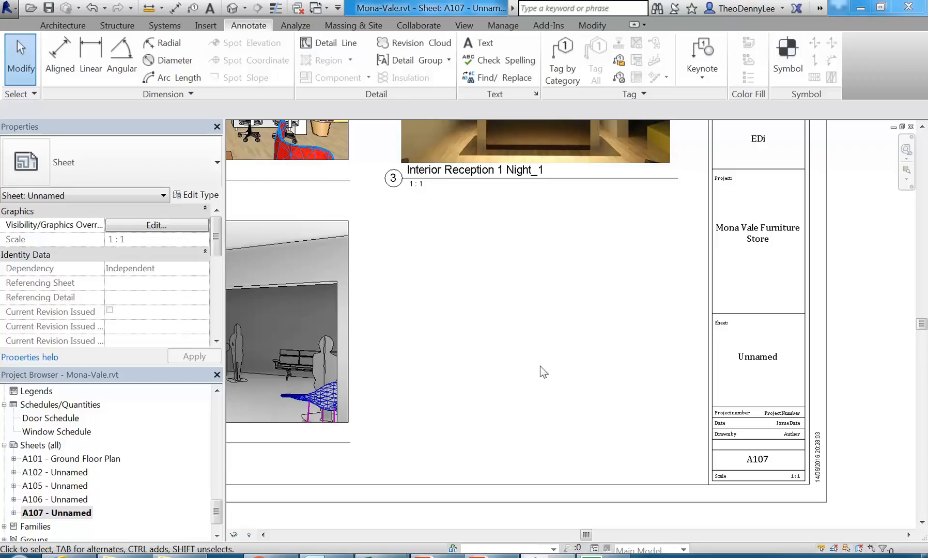
pyautogui.moveTo(484, 340); pyautogui.dragTo(482, 358, button='middle')
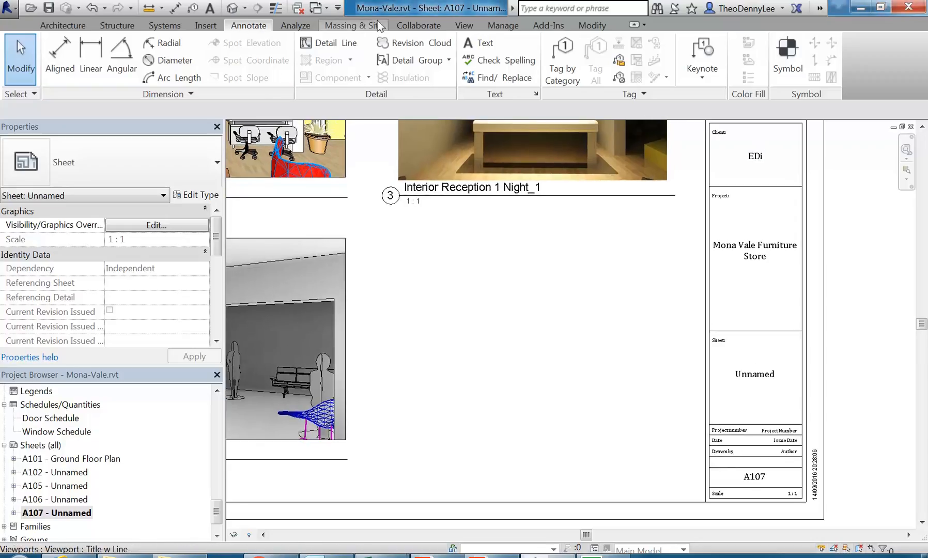
pyautogui.click(209, 23)
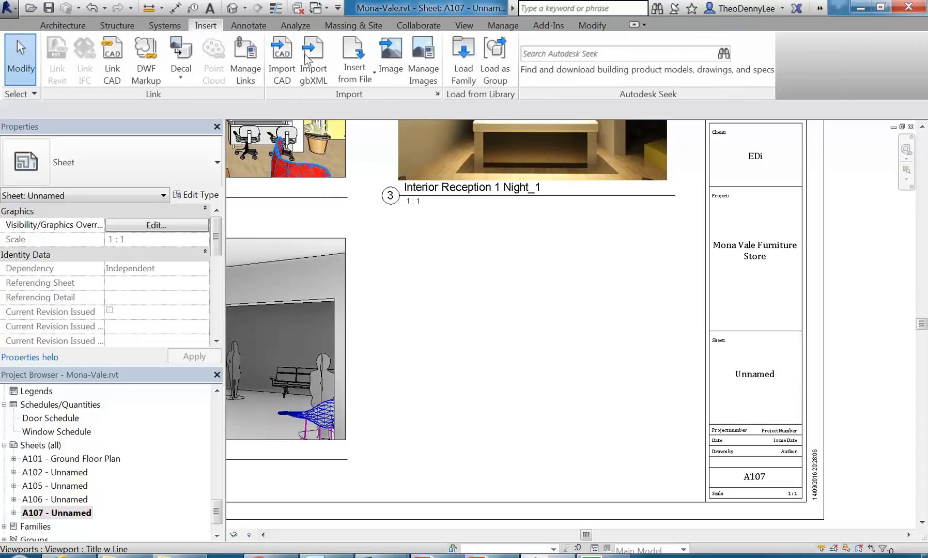
pyautogui.click(390, 57)
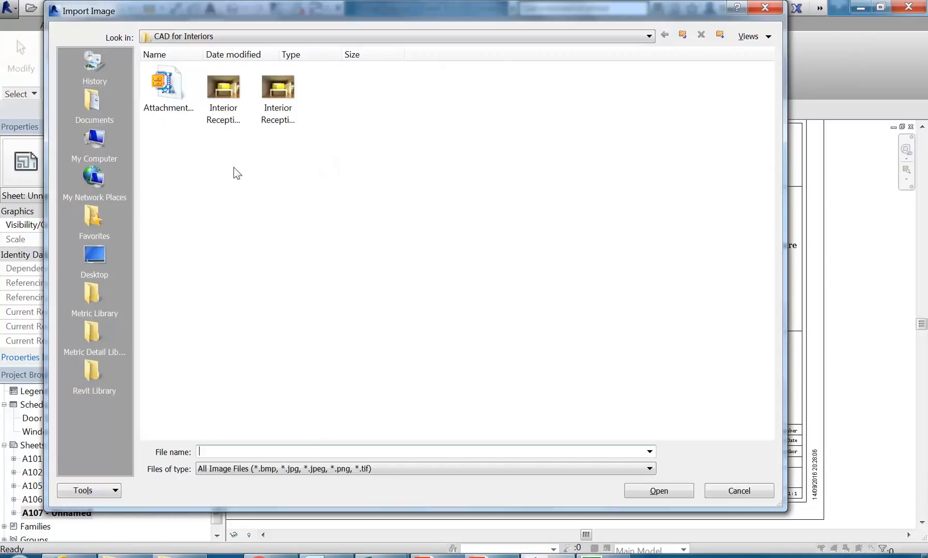
pyautogui.click(723, 488)
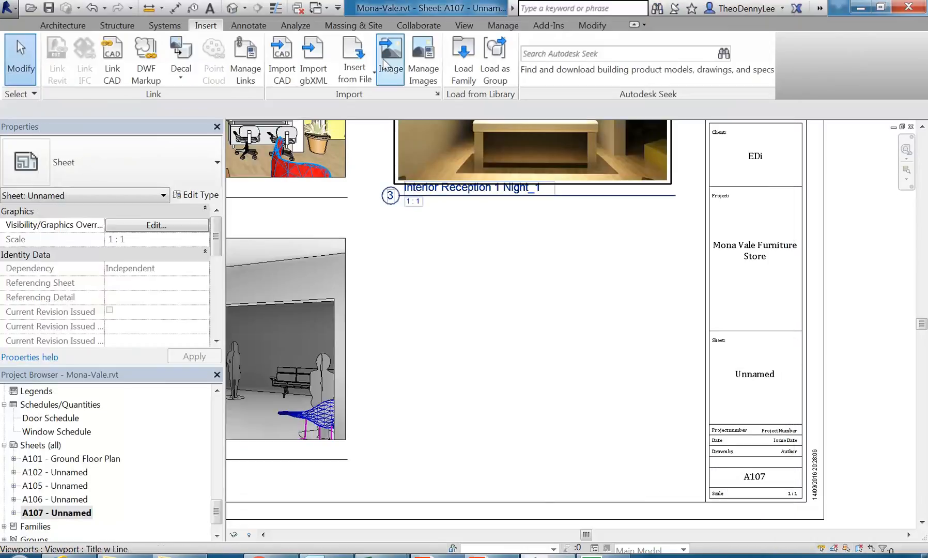
pyautogui.click(467, 343)
# Start importing an image and browse through My Computer, My Documents and Libraries for the downloaded rendering.
pyautogui.click(384, 58)
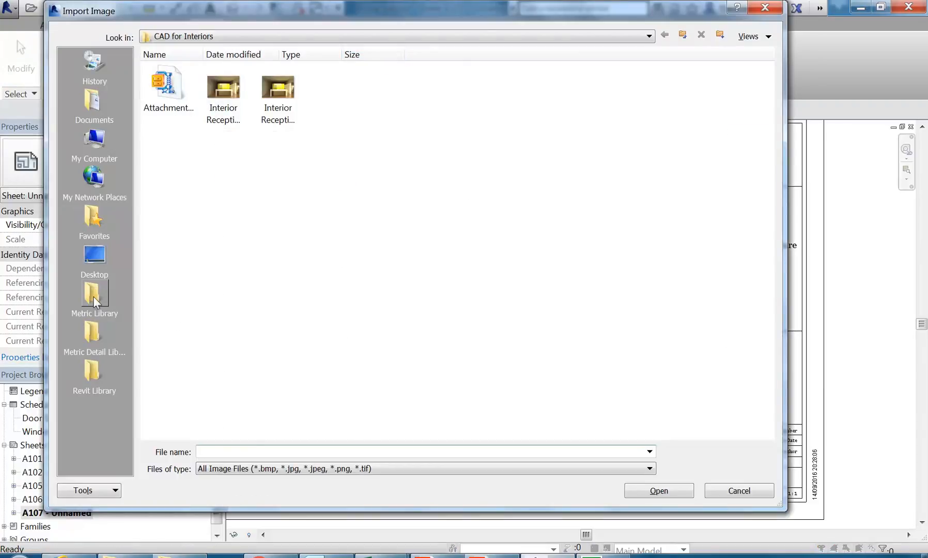
pyautogui.click(94, 157)
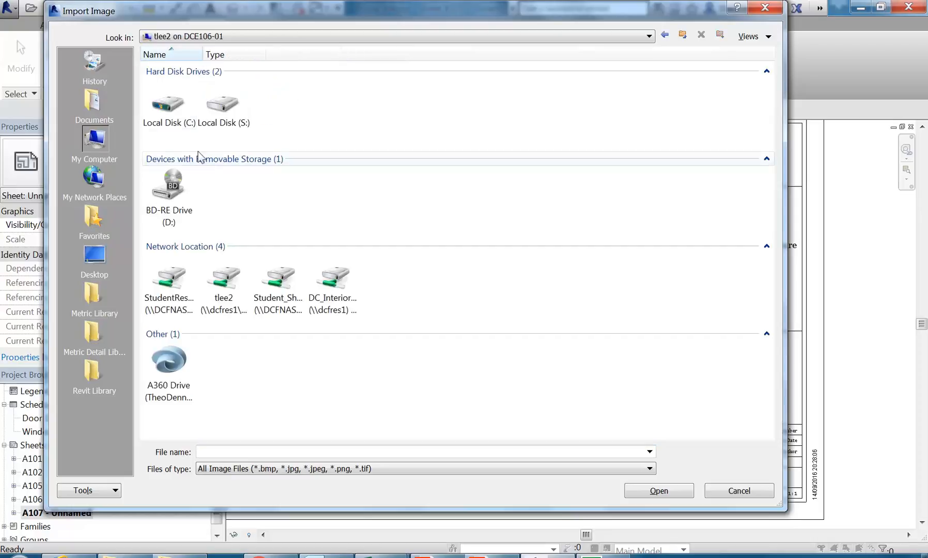
pyautogui.click(127, 104)
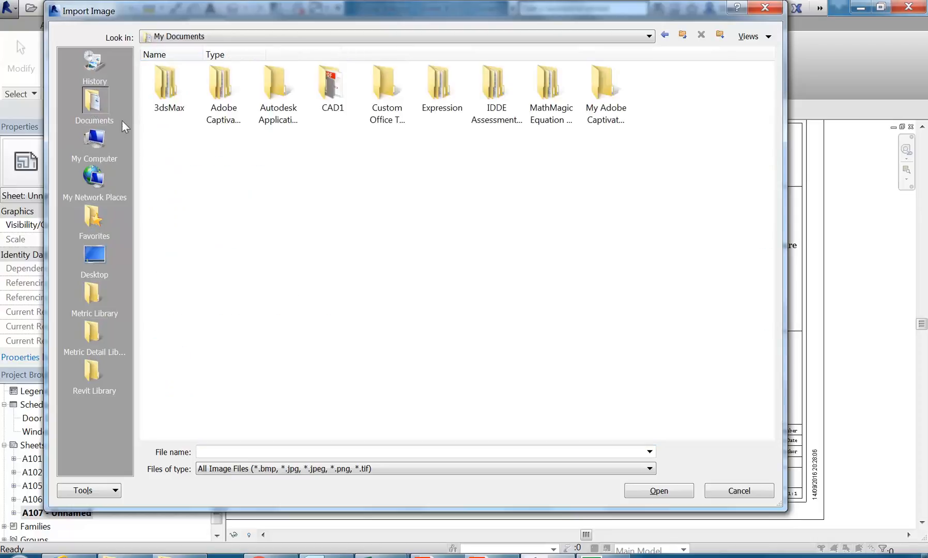
pyautogui.click(562, 37)
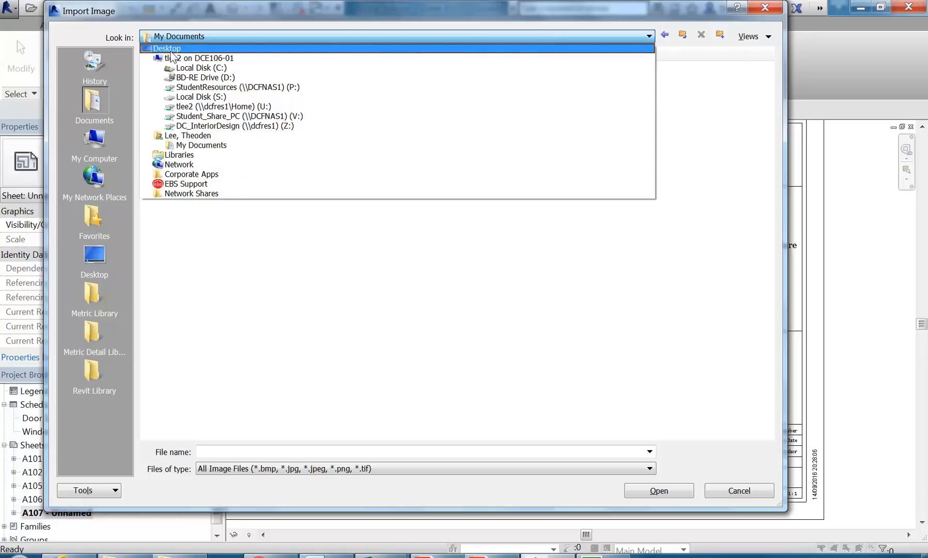
pyautogui.click(179, 155)
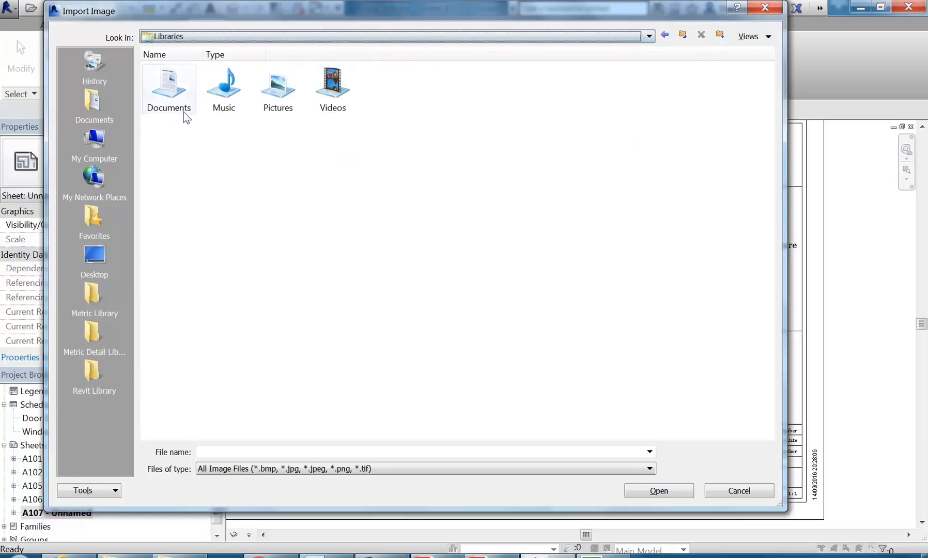
# Switch to Windows Explorer and copy the Mona-Vale 3D_View_3 PNG from the Downloads folder.
pyautogui.click(129, 556)
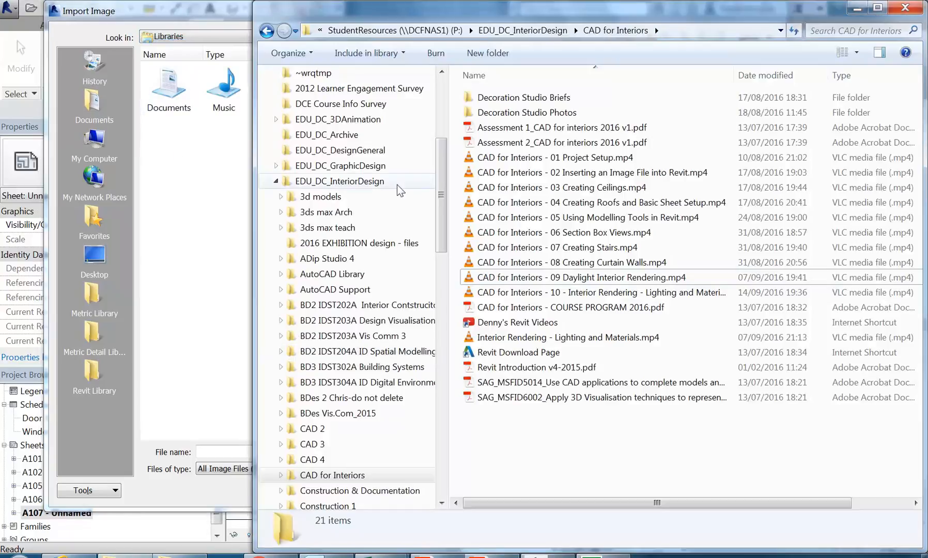
pyautogui.moveTo(440, 214); pyautogui.dragTo(443, 120)
pyautogui.click(318, 106)
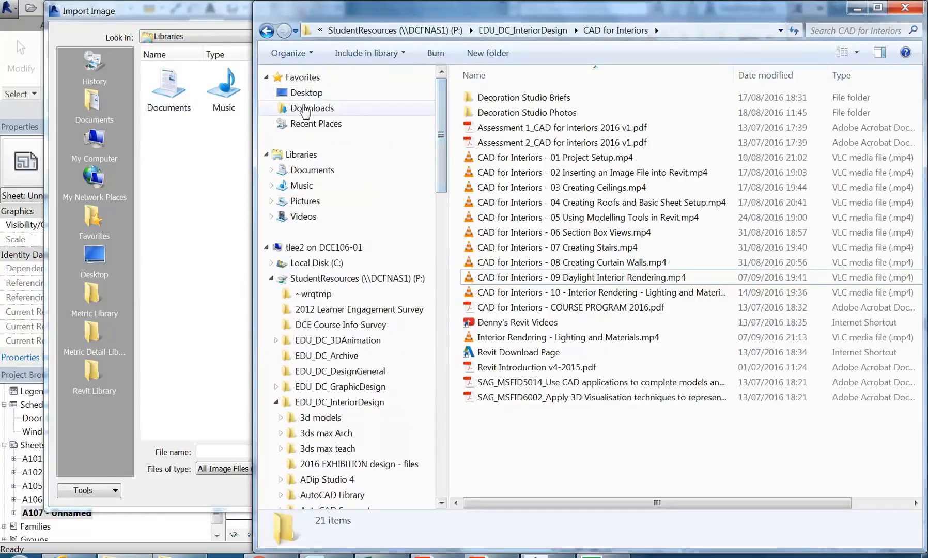
pyautogui.click(861, 111)
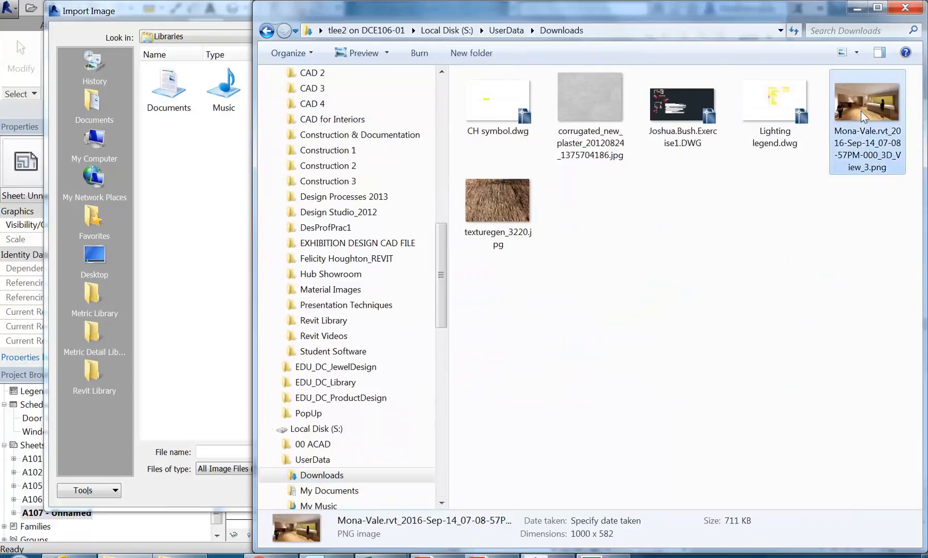
pyautogui.rightClick(861, 111)
pyautogui.click(729, 323)
pyautogui.click(711, 349)
# Paste the copied Mona-Vale rendering into the Documents library and minimise the Explorer window.
pyautogui.moveTo(443, 311); pyautogui.dragTo(434, 187)
pyautogui.scroll(2, 434, 187)
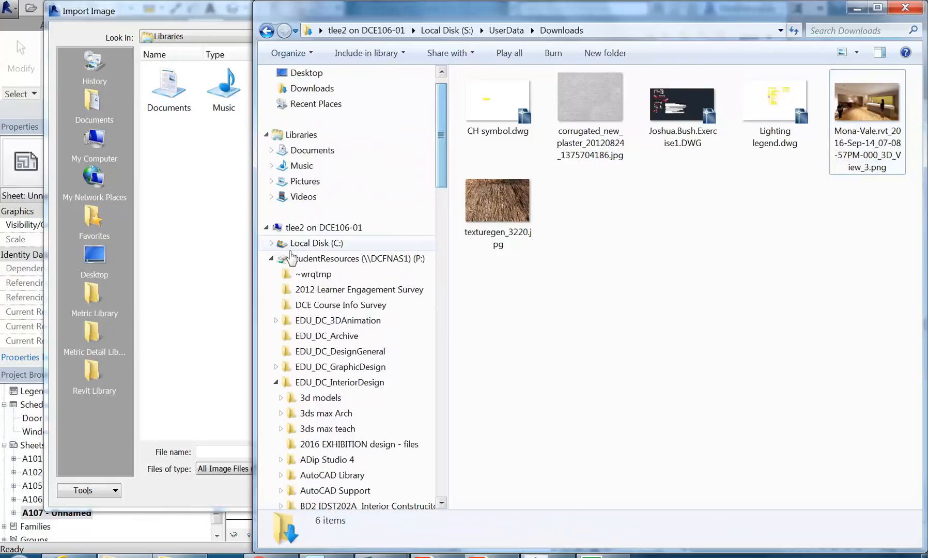
pyautogui.click(305, 150)
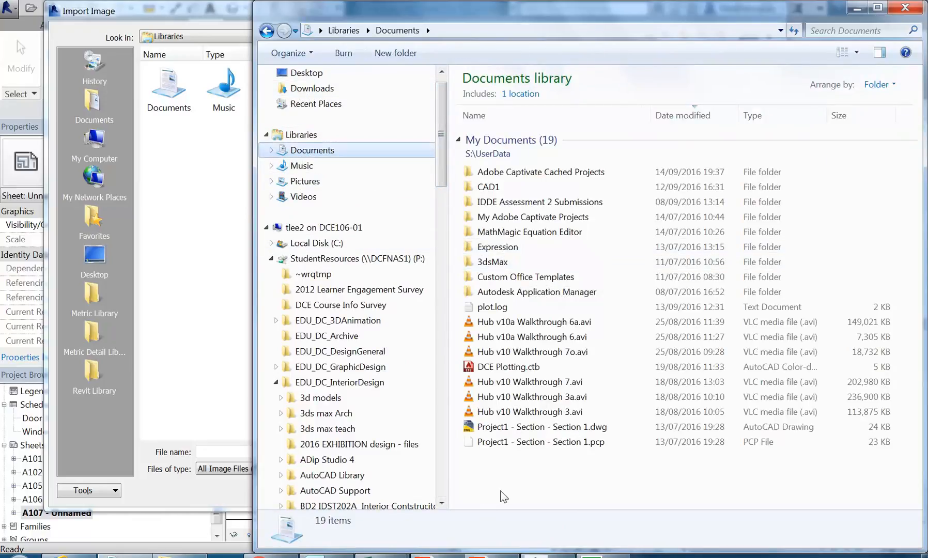
pyautogui.rightClick(500, 468)
pyautogui.click(570, 381)
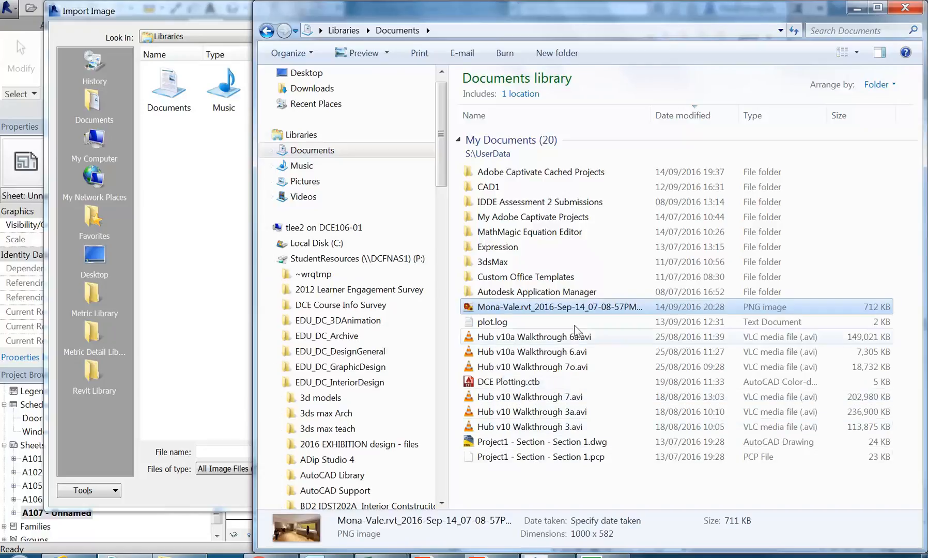
pyautogui.click(855, 9)
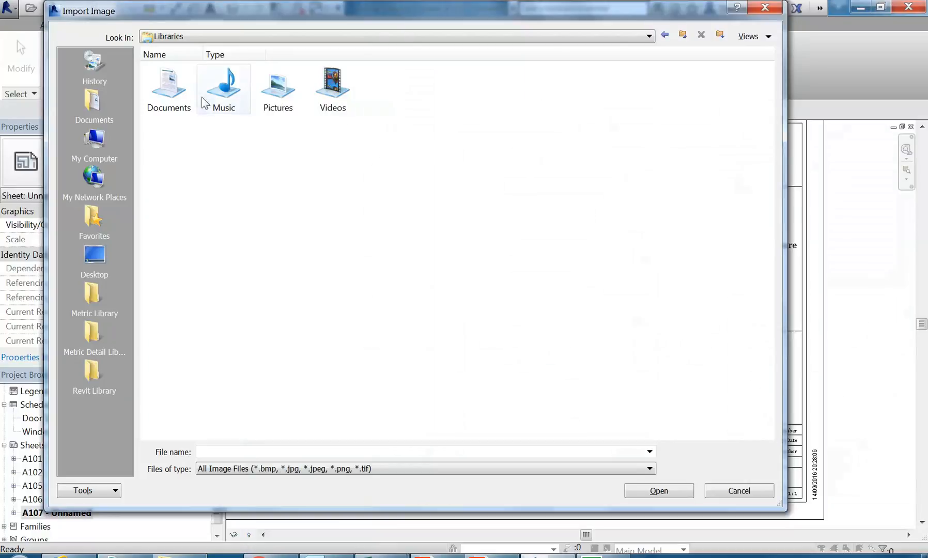
# Import the Mona-Vale rendering from the Documents library and place it on sheet A107 below the Interior Reception 1 Night_1 view.
pyautogui.doubleClick(168, 92)
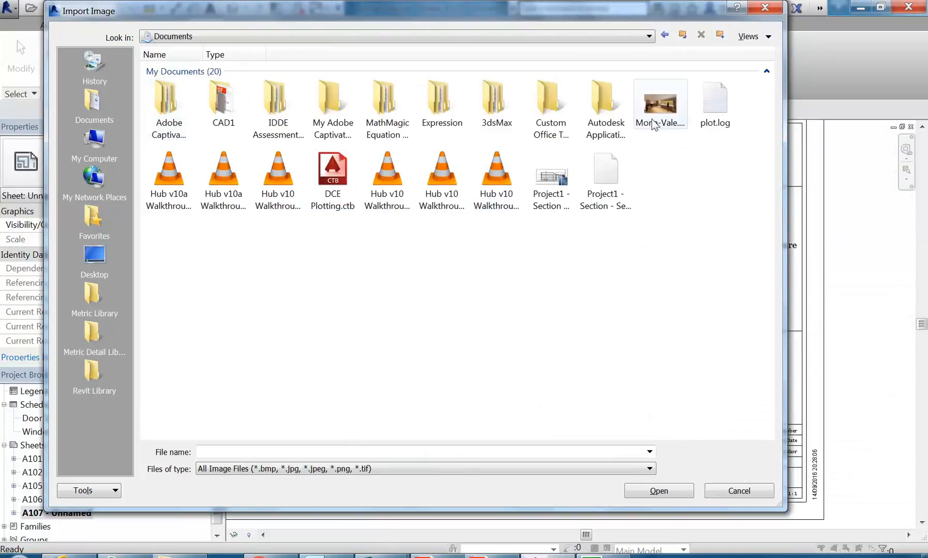
pyautogui.click(653, 124)
pyautogui.doubleClick(652, 105)
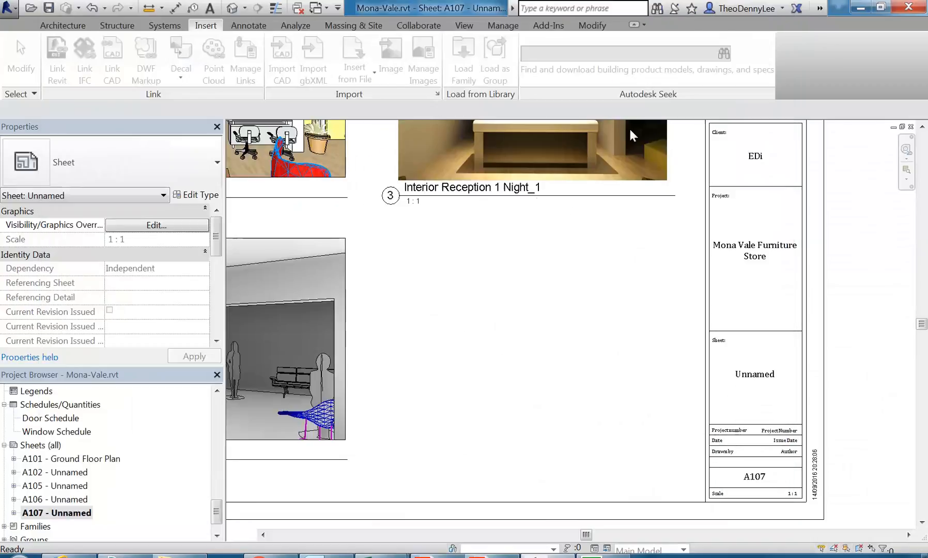
pyautogui.click(512, 342)
pyautogui.scroll(-2, 411, 327)
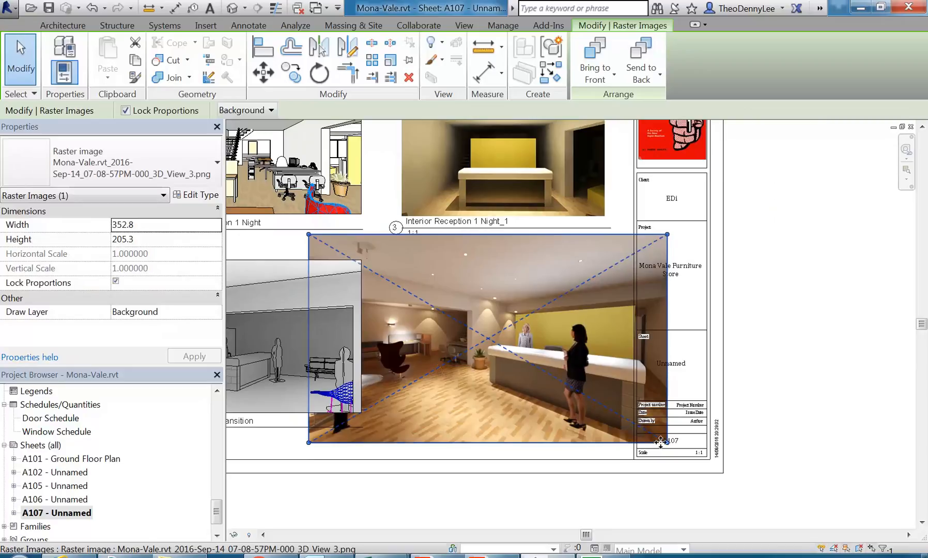
# Scale down the imported reception rendering and position it under view 3, clear of the neighbouring view and the title block.
pyautogui.moveTo(656, 441); pyautogui.dragTo(590, 398)
pyautogui.moveTo(308, 234); pyautogui.dragTo(447, 308)
pyautogui.scroll(2, 422, 323)
pyautogui.scroll(-1, 448, 307)
pyautogui.moveTo(614, 265); pyautogui.dragTo(637, 256)
pyautogui.click(614, 270)
pyautogui.moveTo(484, 335); pyautogui.dragTo(491, 345)
pyautogui.click(433, 241)
pyautogui.scroll(2, 442, 238)
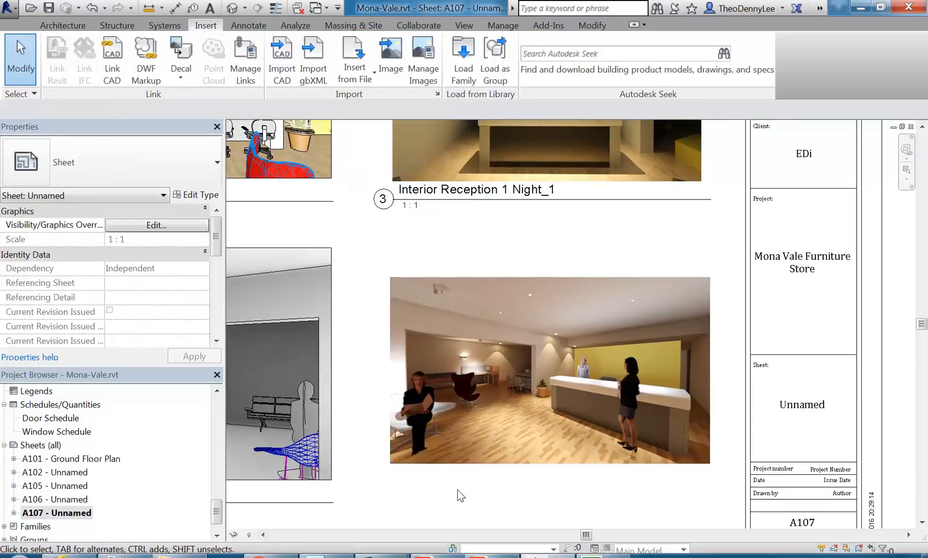
pyautogui.click(235, 28)
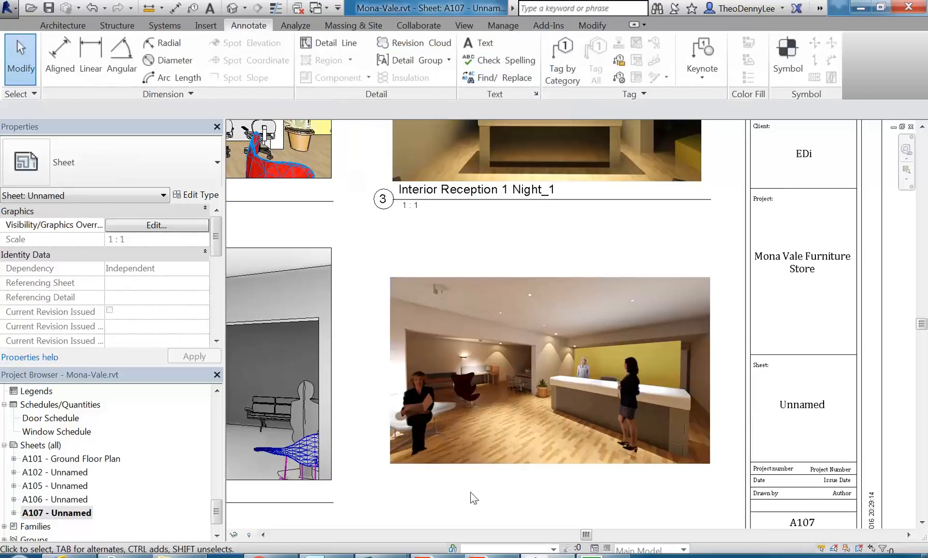
pyautogui.click(448, 400)
pyautogui.click(384, 231)
pyautogui.moveTo(215, 512); pyautogui.dragTo(218, 416)
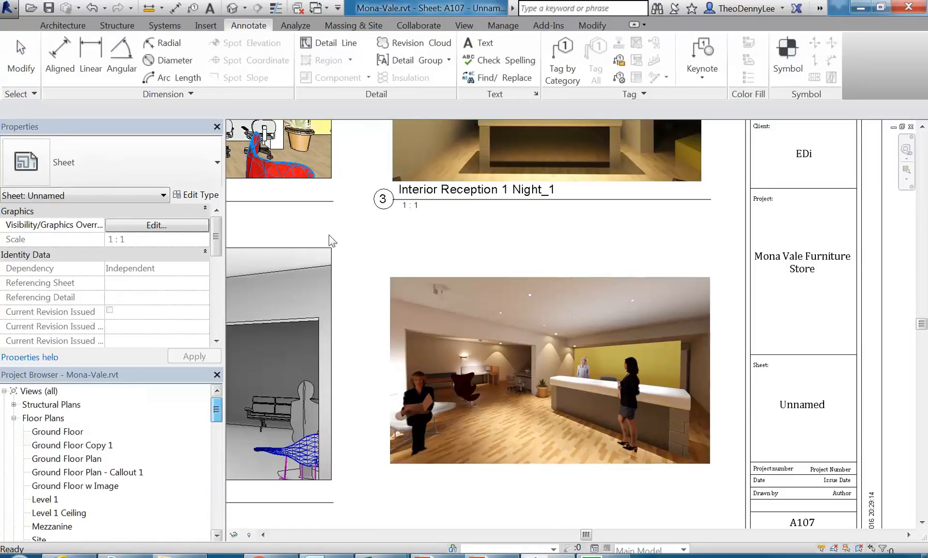
# Create a drafting view named Drafting 1 with a custom scale value of 1.
pyautogui.click(464, 26)
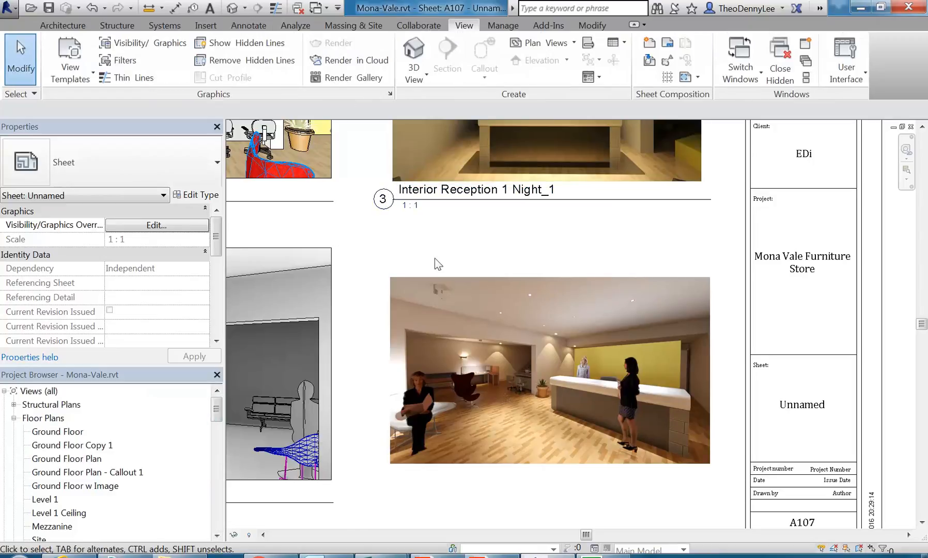
pyautogui.click(459, 200)
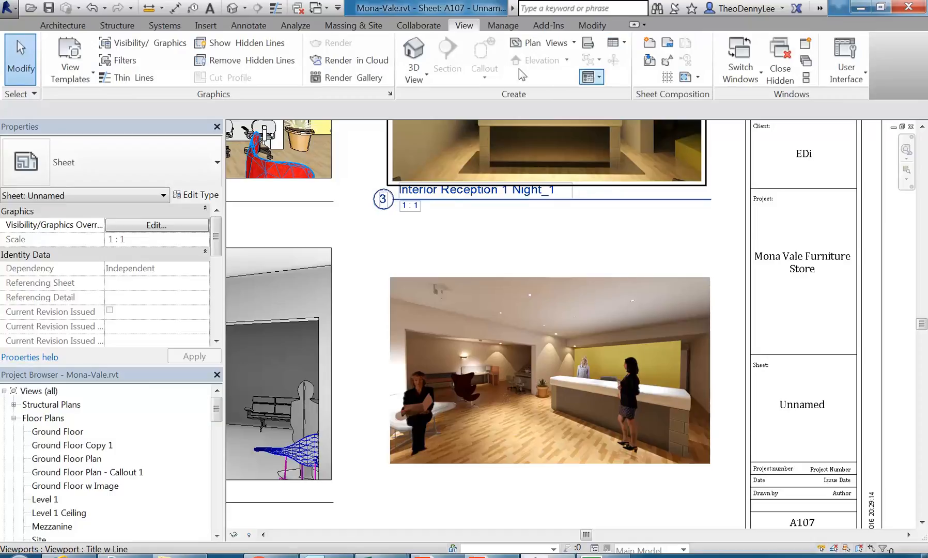
pyautogui.click(589, 46)
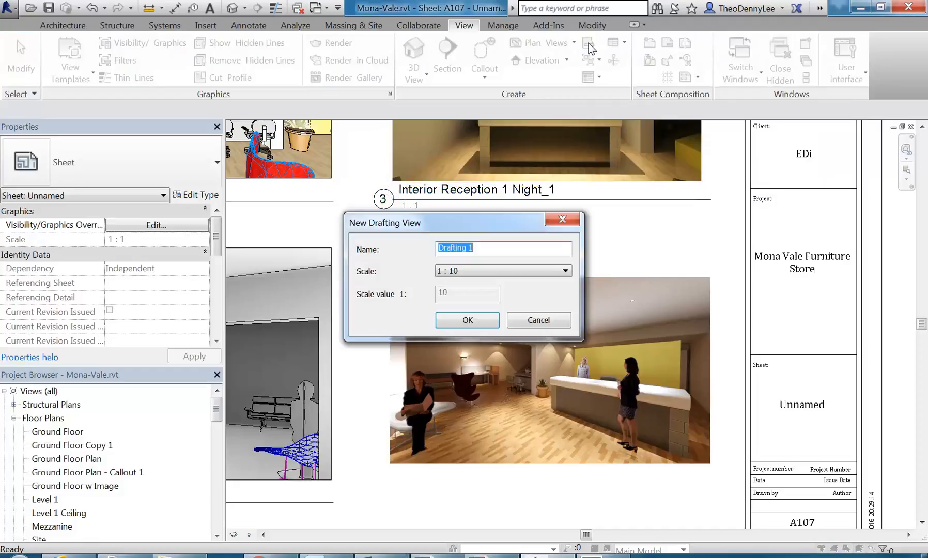
pyautogui.click(499, 271)
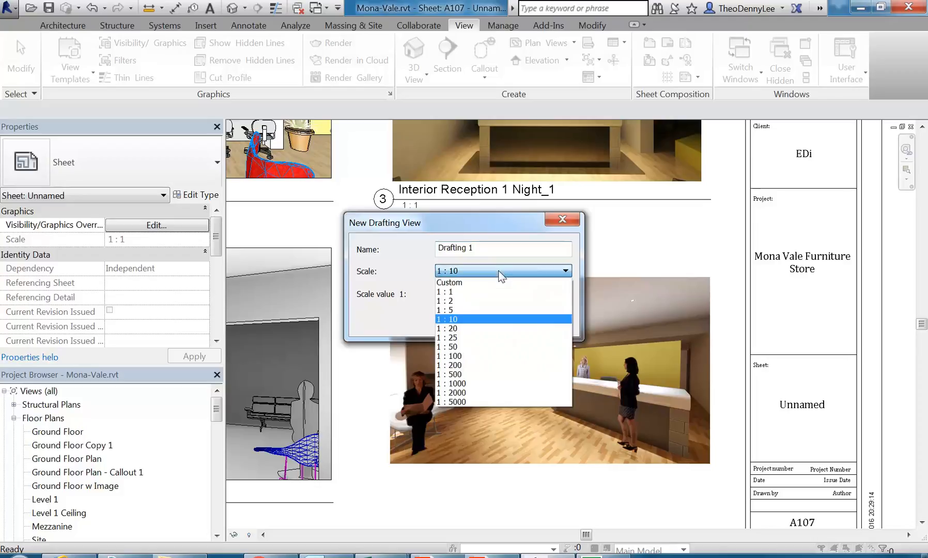
pyautogui.click(458, 292)
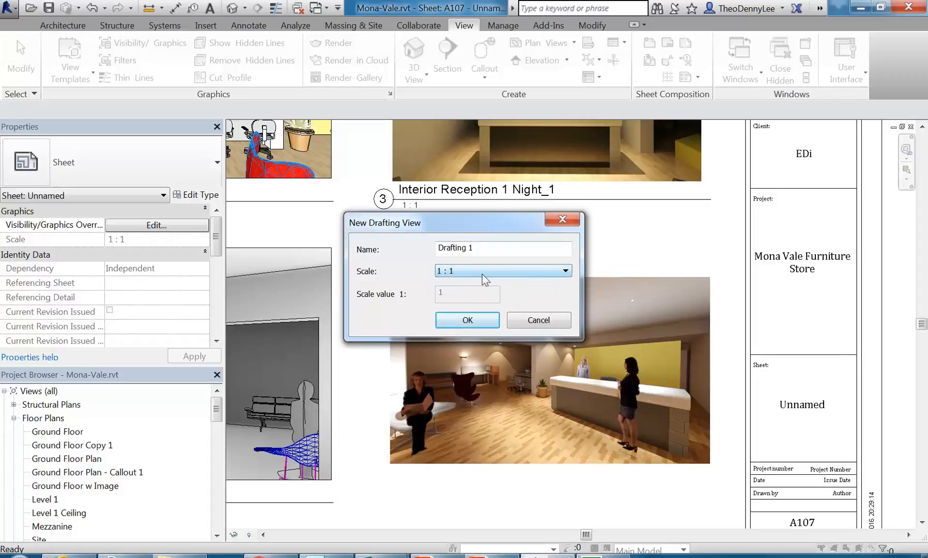
pyautogui.click(482, 274)
pyautogui.click(460, 284)
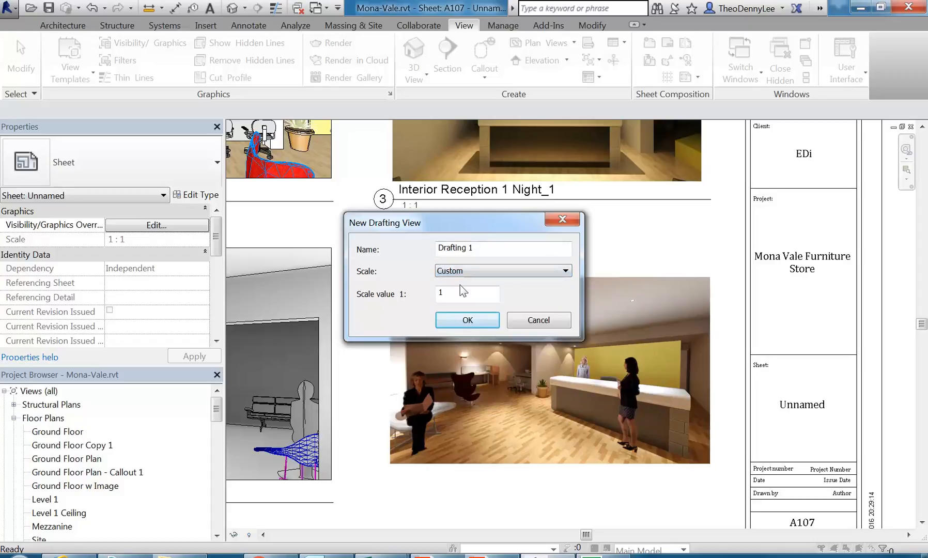
pyautogui.click(455, 320)
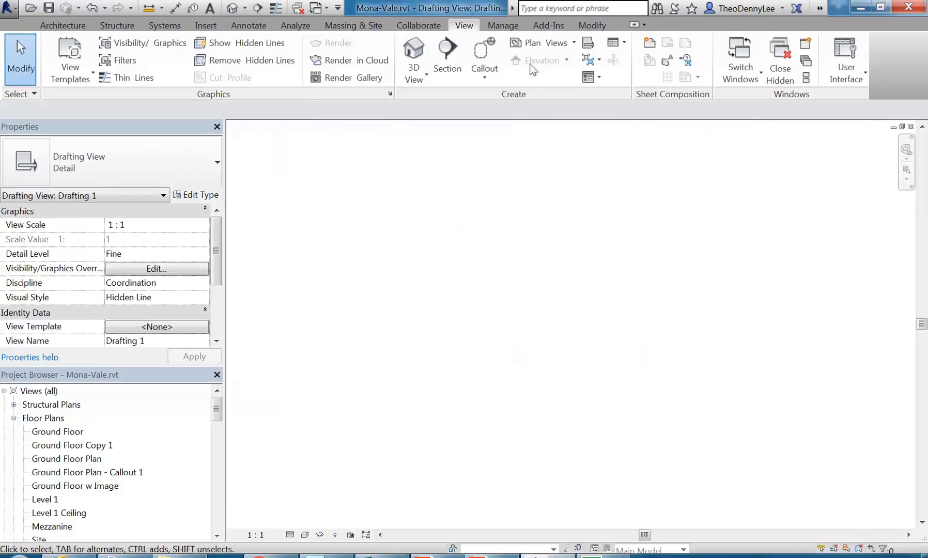
# Import the Mona-Vale 3D_View_3 PNG rendering and place it in the empty Drafting 1 view.
pyautogui.click(195, 26)
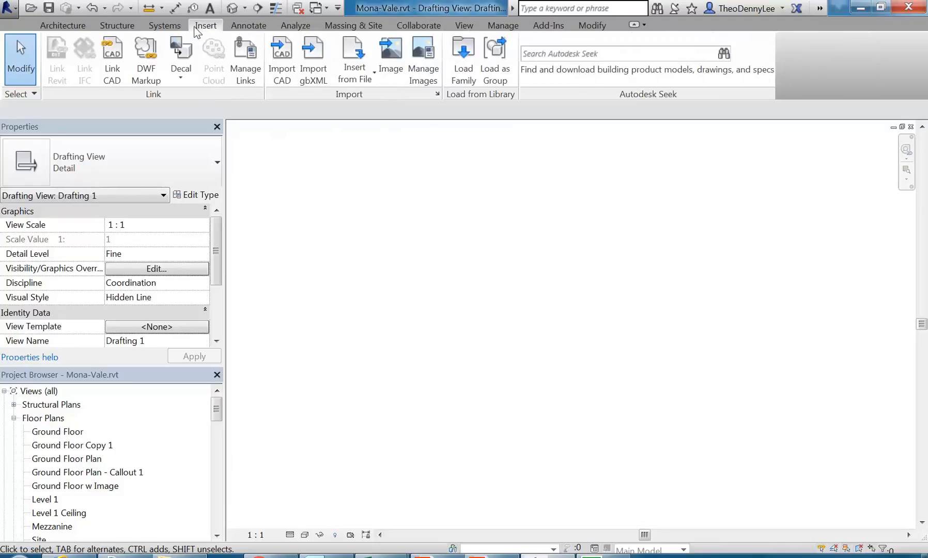
pyautogui.click(391, 59)
pyautogui.click(664, 90)
pyautogui.doubleClick(666, 92)
pyautogui.click(524, 297)
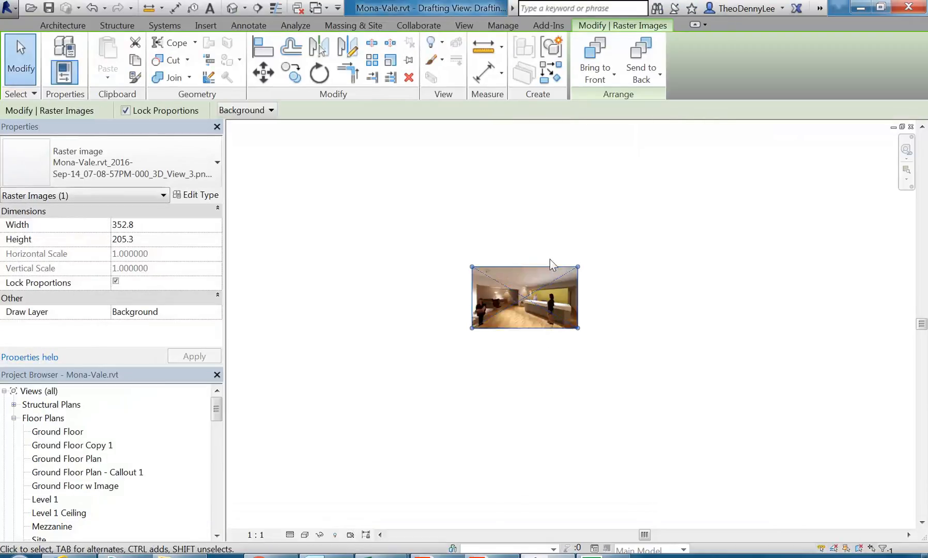
pyautogui.scroll(5, 549, 261)
pyautogui.moveTo(506, 235); pyautogui.dragTo(514, 176, button='middle')
pyautogui.click(357, 142)
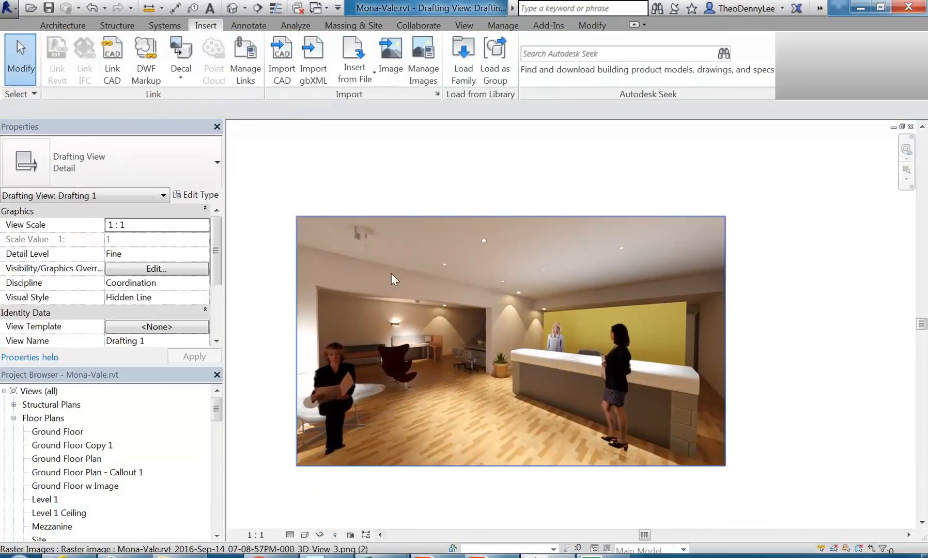
# Reopen sheet A107 and delete the directly imported reception rendering below the Interior Reception 1 Night_1 view.
pyautogui.moveTo(216, 412); pyautogui.dragTo(216, 494)
pyautogui.click(52, 487)
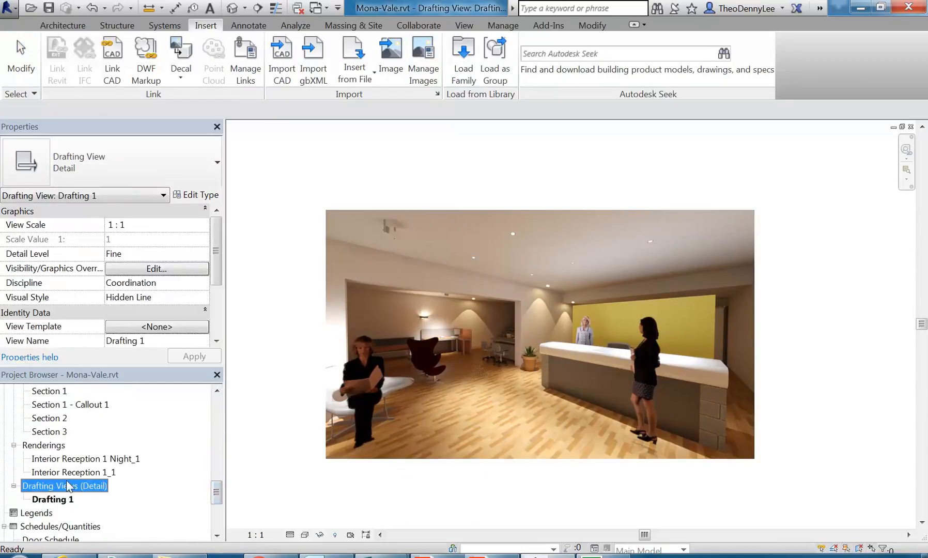
pyautogui.moveTo(212, 500); pyautogui.dragTo(213, 523)
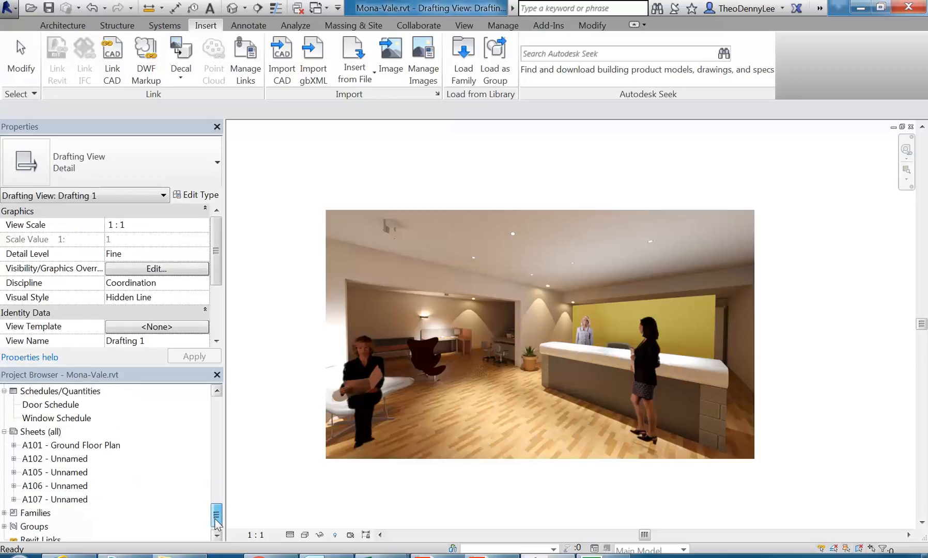
pyautogui.click(59, 499)
pyautogui.doubleClick(60, 498)
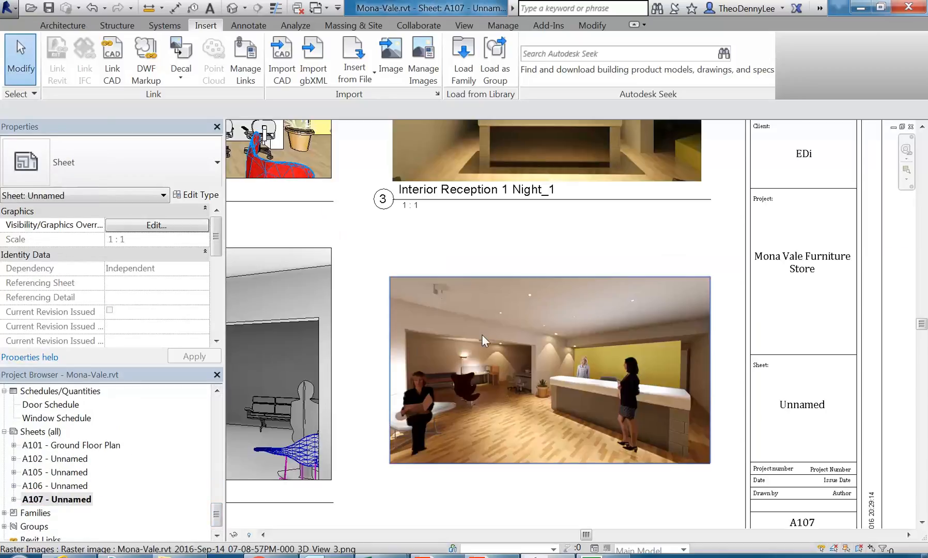
pyautogui.click(482, 335)
pyautogui.press('Delete')
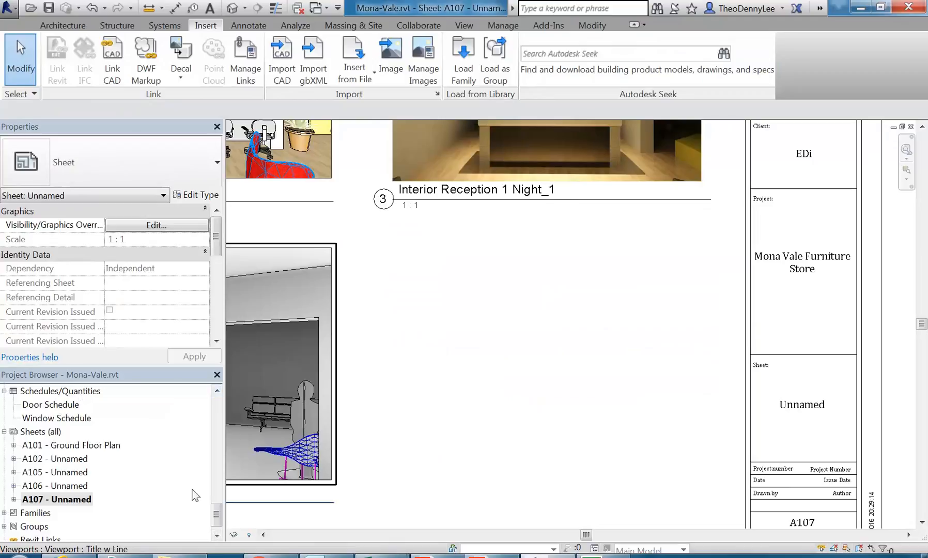
# Place the Drafting 1 view on sheet A107 below the Interior Reception 1 Night_1 view.
pyautogui.moveTo(216, 521); pyautogui.dragTo(215, 511)
pyautogui.click(42, 433)
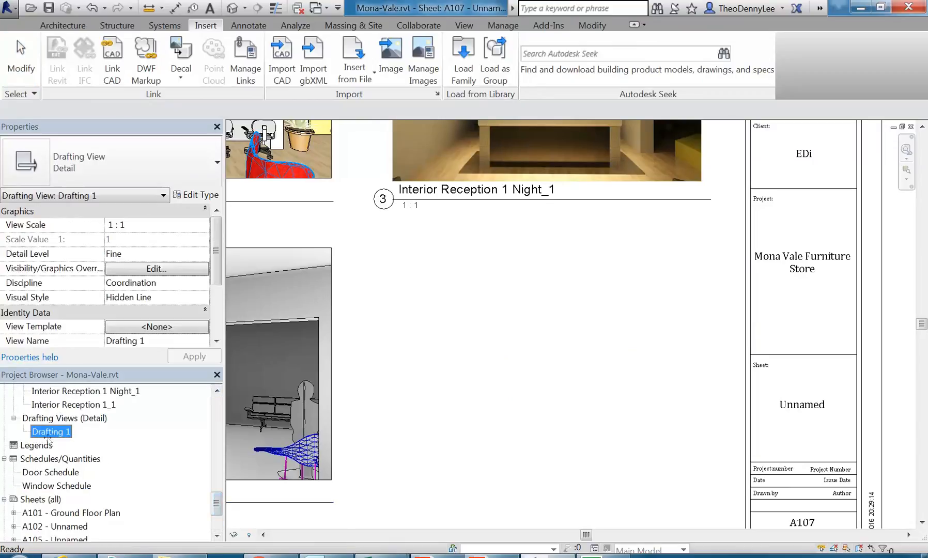
pyautogui.click(412, 384)
pyautogui.scroll(-3, 509, 356)
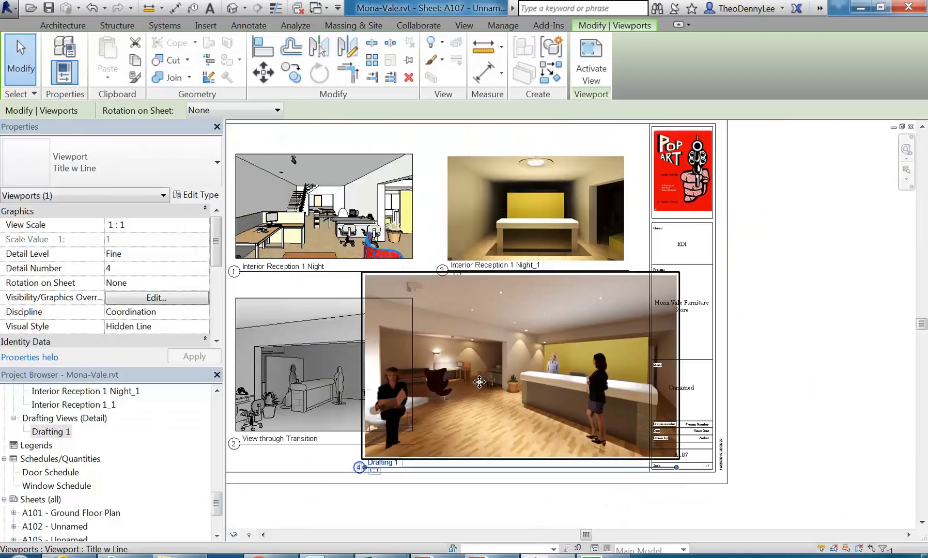
pyautogui.scroll(2, 479, 382)
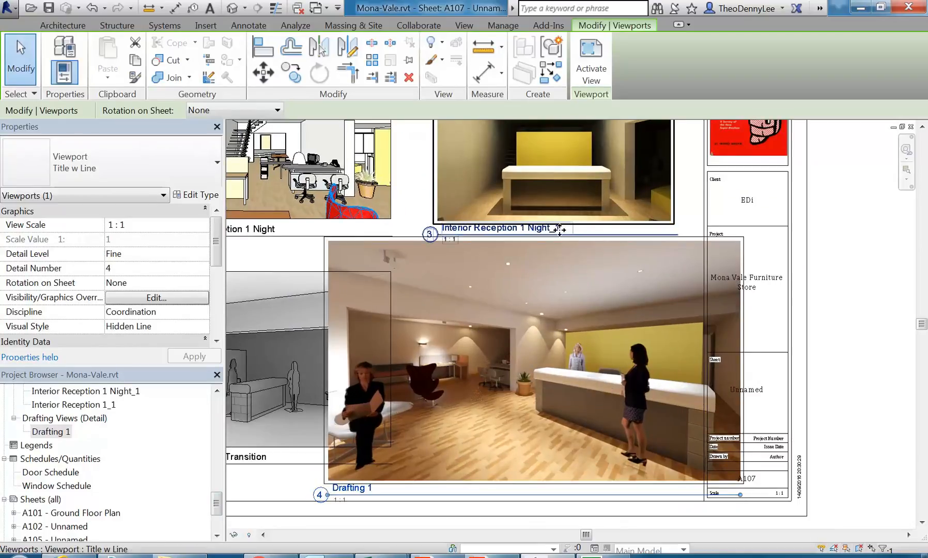
# Activate the Drafting 1 viewport and shrink its rendering proportionally to about 211 by 123 mm, clear of the neighbouring views and title block.
pyautogui.click(591, 61)
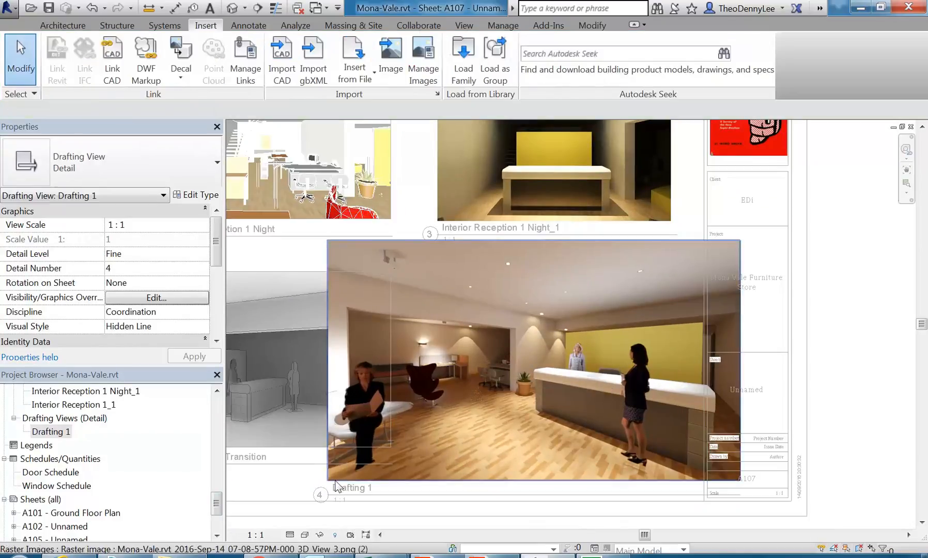
pyautogui.click(327, 482)
pyautogui.moveTo(327, 482); pyautogui.dragTo(440, 415)
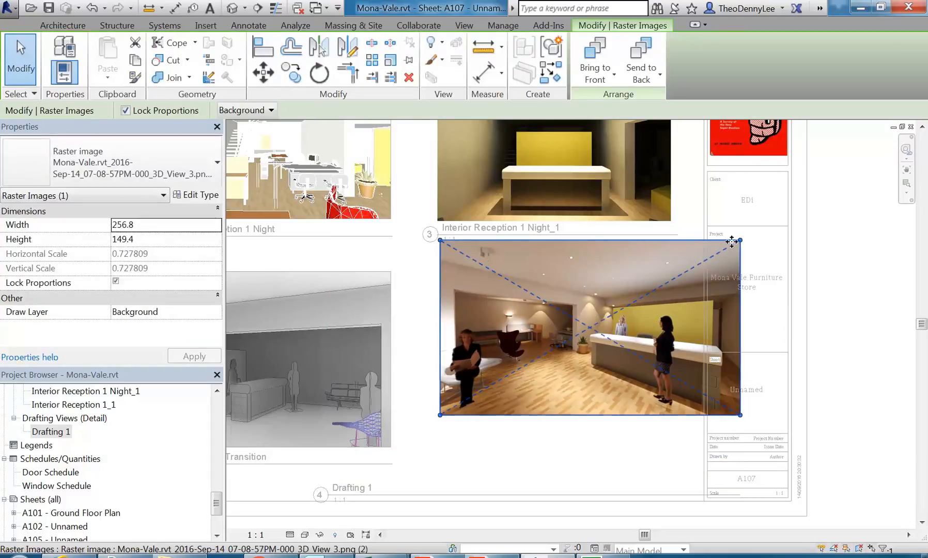
pyautogui.moveTo(715, 255); pyautogui.dragTo(685, 272)
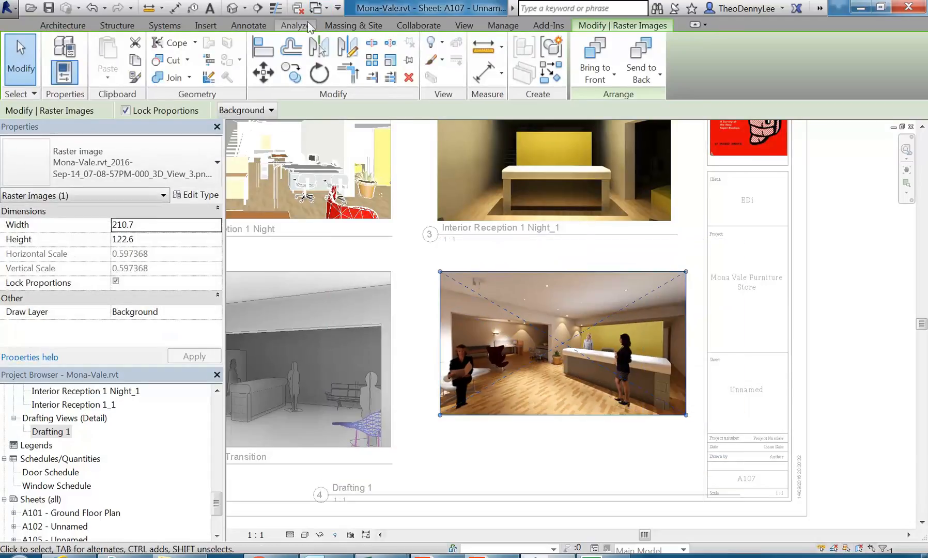
# Deactivate the Drafting 1 view to return to editing sheet A107.
pyautogui.click(465, 29)
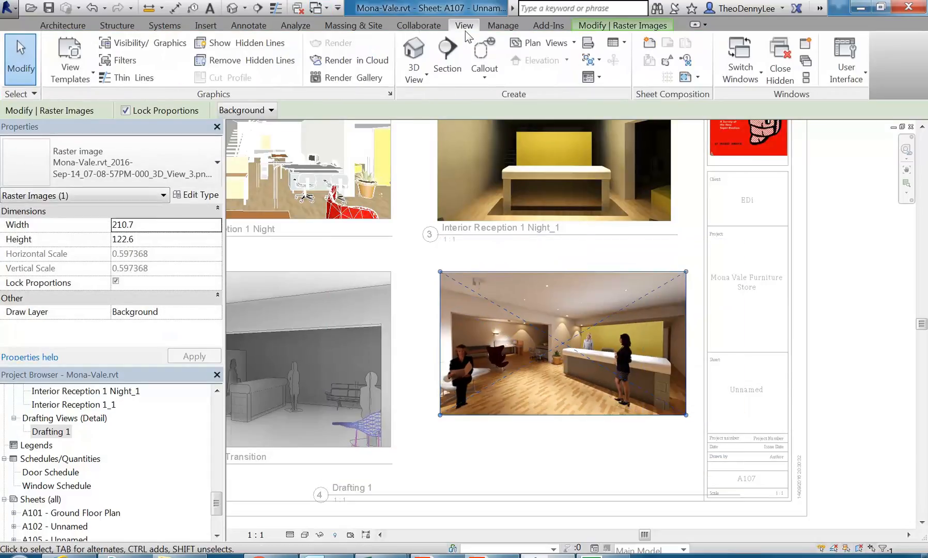
pyautogui.click(608, 26)
pyautogui.rightClick(518, 297)
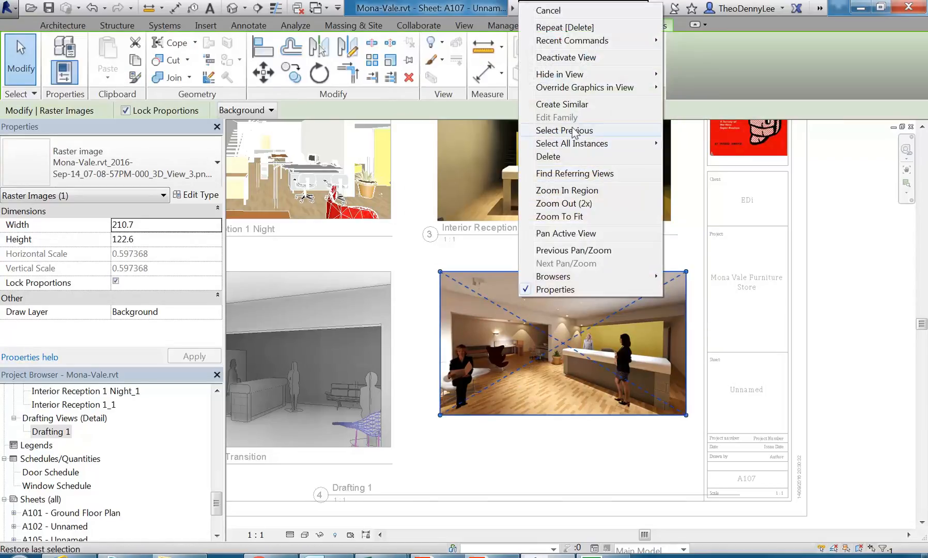
pyautogui.click(483, 370)
pyautogui.rightClick(488, 341)
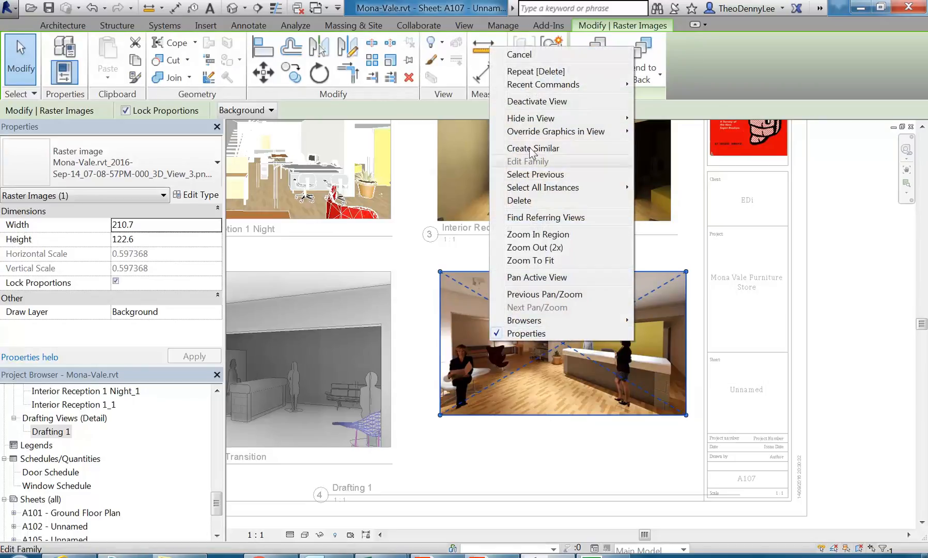
pyautogui.click(538, 102)
# Move the Drafting 1 view title up beneath its rendering and shorten the title line to about the rendering's width.
pyautogui.moveTo(422, 497); pyautogui.dragTo(505, 451)
pyautogui.click(482, 460)
pyautogui.click(489, 481)
pyautogui.moveTo(474, 406); pyautogui.dragTo(435, 403, button='middle')
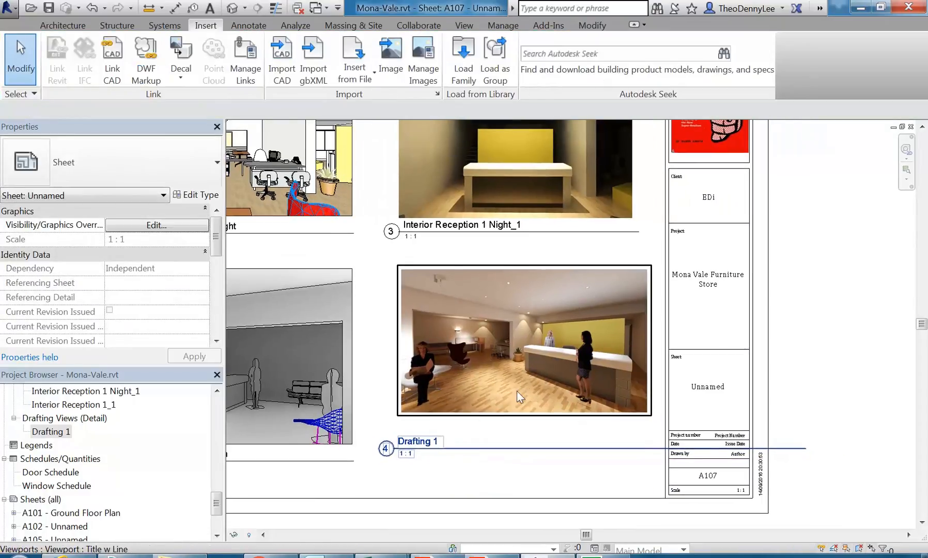
pyautogui.click(503, 408)
pyautogui.moveTo(806, 448); pyautogui.dragTo(654, 471)
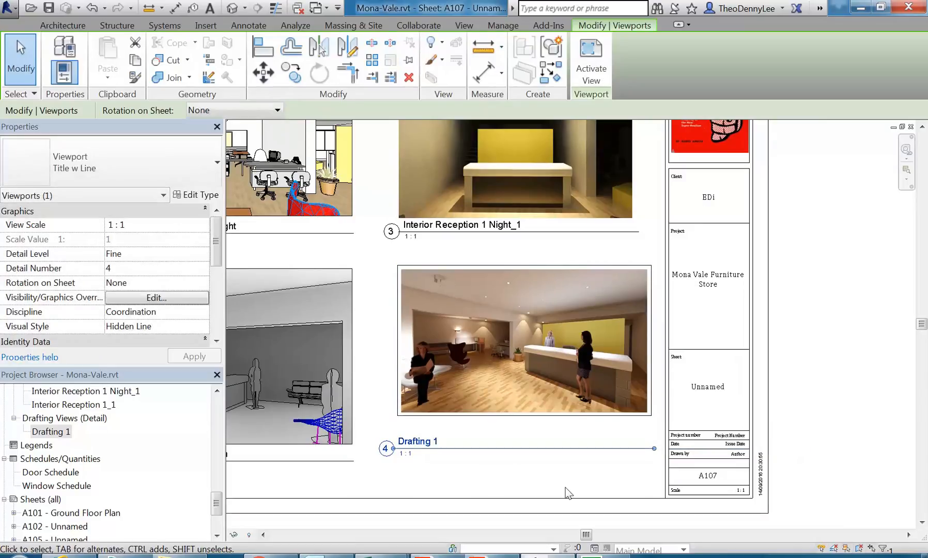
pyautogui.click(566, 491)
# Examine the Drafting 1 view's title and scale label close up, comparing them with those of the view above.
pyautogui.scroll(3, 323, 418)
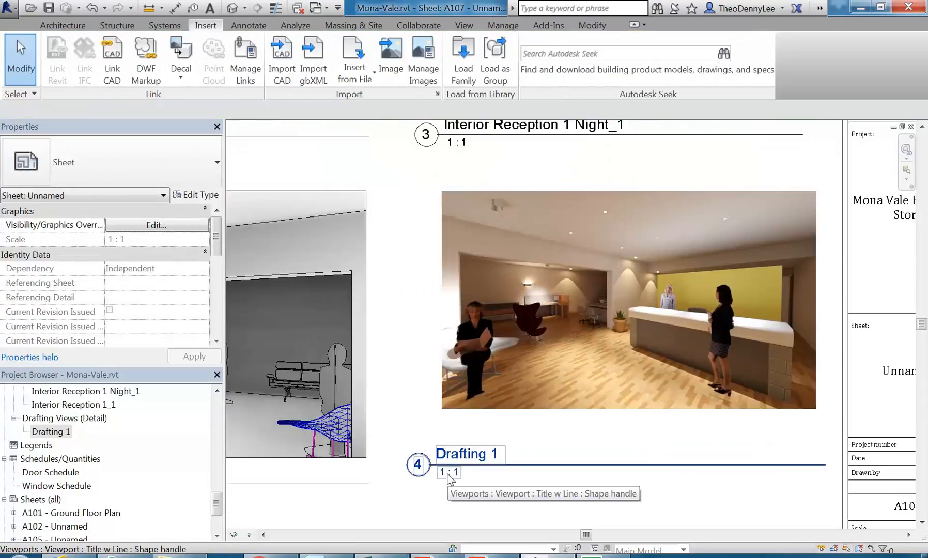
pyautogui.click(449, 478)
pyautogui.scroll(2, 446, 472)
pyautogui.scroll(-2, 406, 310)
pyautogui.click(472, 336)
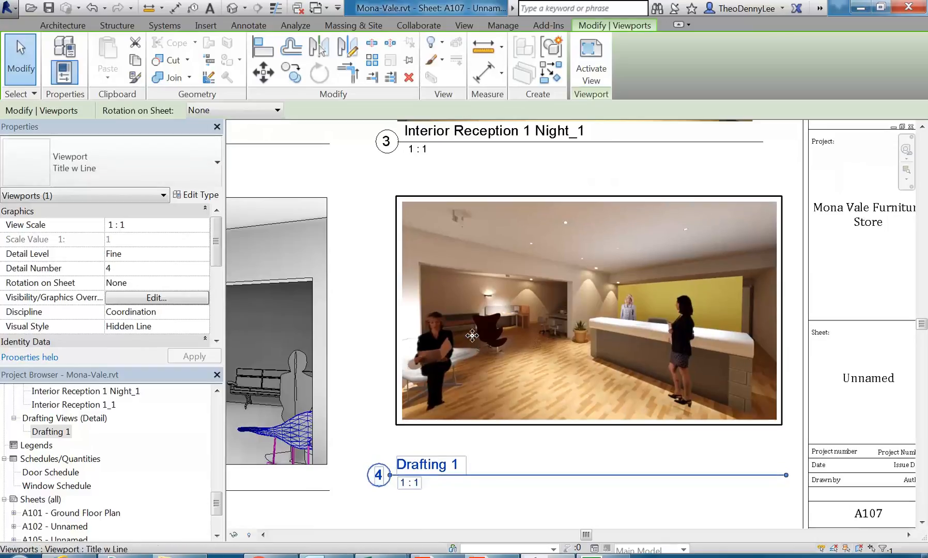
pyautogui.scroll(-3, 421, 369)
pyautogui.scroll(3, 407, 431)
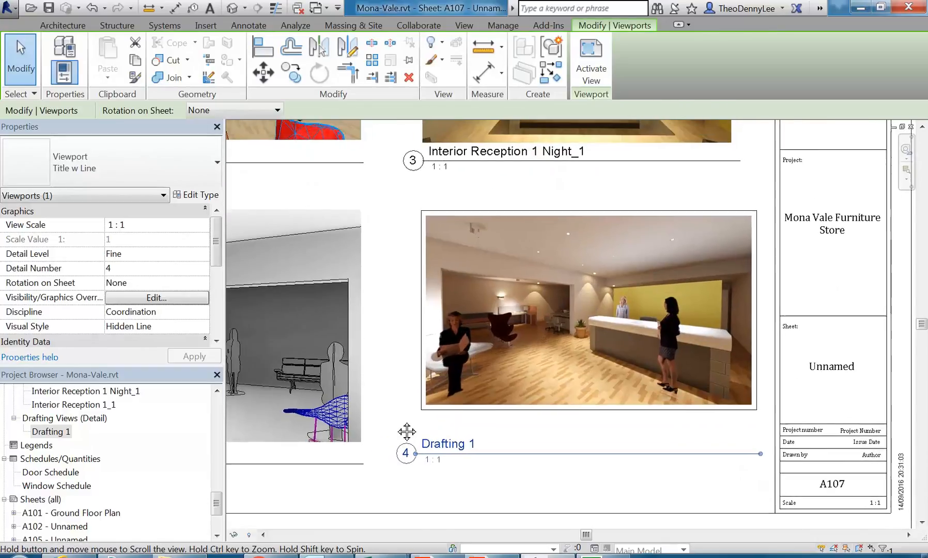
pyautogui.moveTo(408, 432); pyautogui.dragTo(397, 436, button='middle')
pyautogui.click(392, 368)
pyautogui.scroll(-1, 391, 369)
pyautogui.moveTo(386, 398); pyautogui.dragTo(373, 416, button='middle')
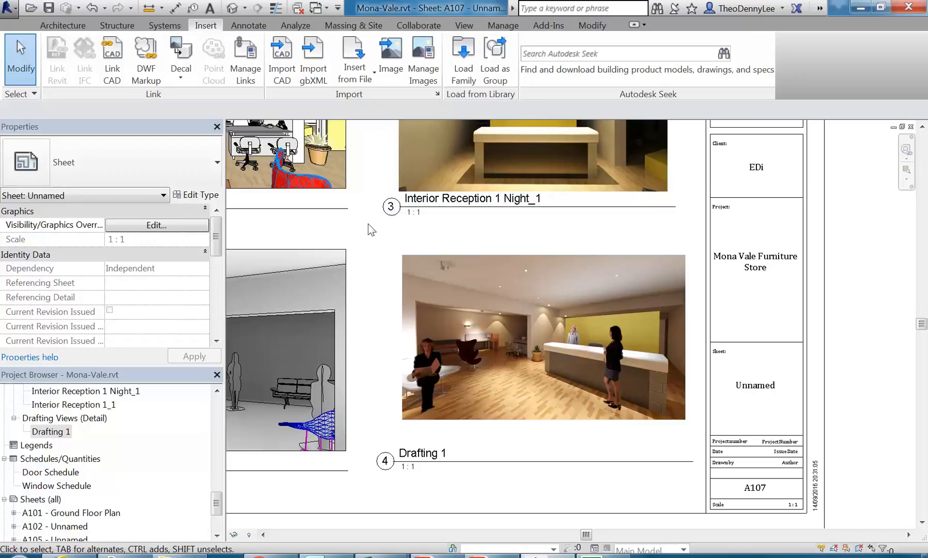
# Try the No Title viewport type on the Interior Reception 1 Night_1 view and restore it to Title w Line.
pyautogui.scroll(-5, 462, 271)
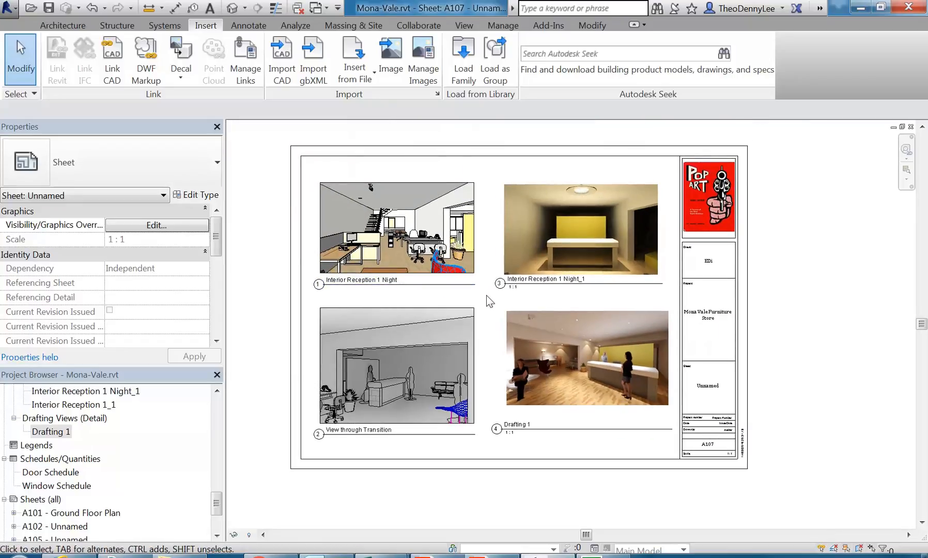
pyautogui.click(517, 282)
pyautogui.click(128, 174)
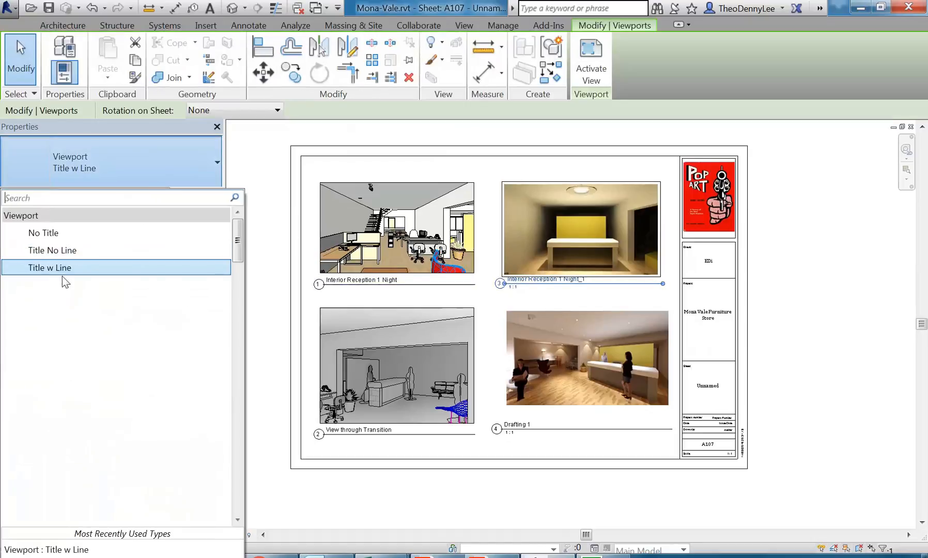
pyautogui.click(58, 233)
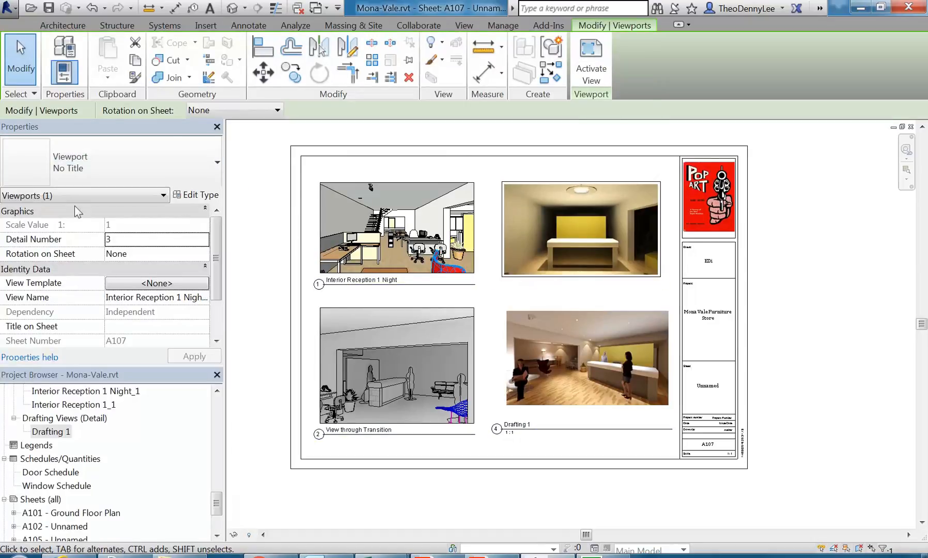
pyautogui.click(114, 170)
pyautogui.click(66, 266)
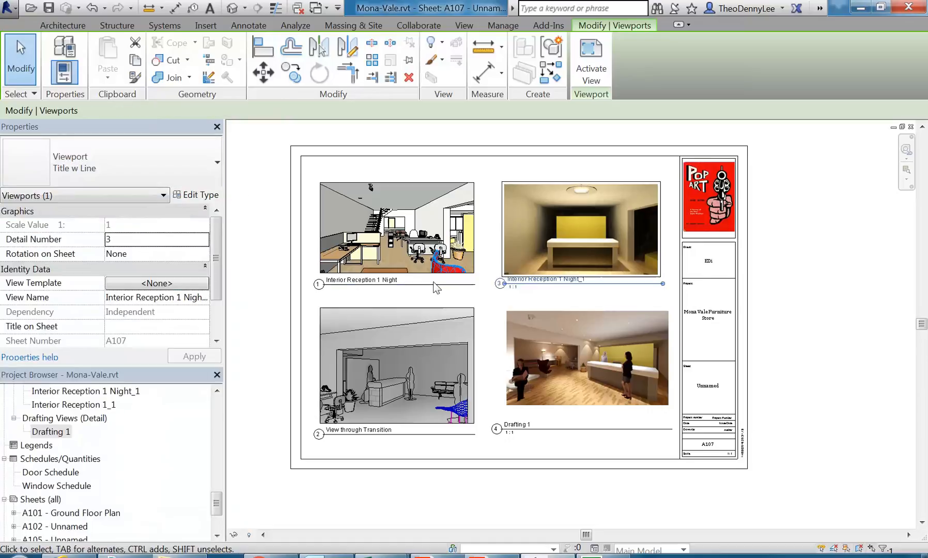
pyautogui.click(494, 299)
# Switch to Adobe Acrobat Reader to check the perspective view and scale requirements in the assessment guide, and return to sheet A107 in Revit.
pyautogui.scroll(2, 494, 299)
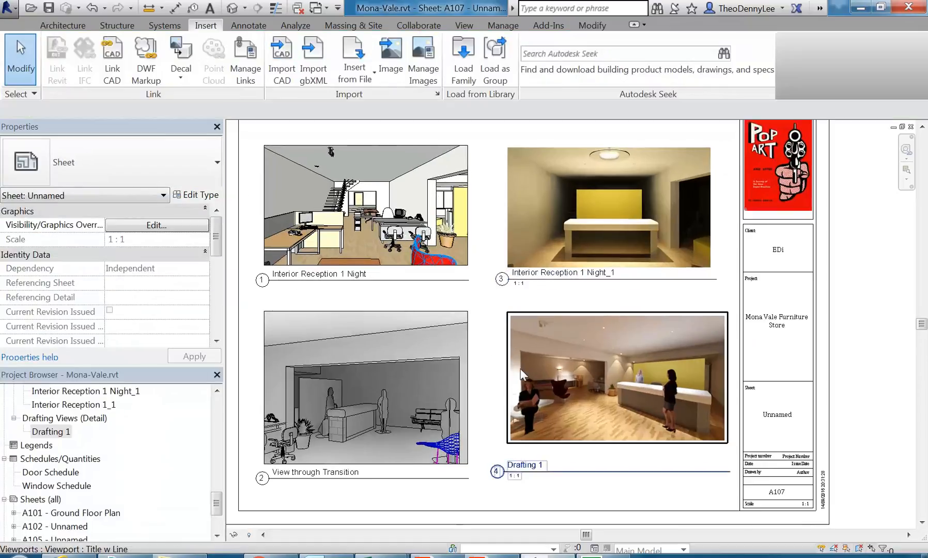
pyautogui.click(478, 554)
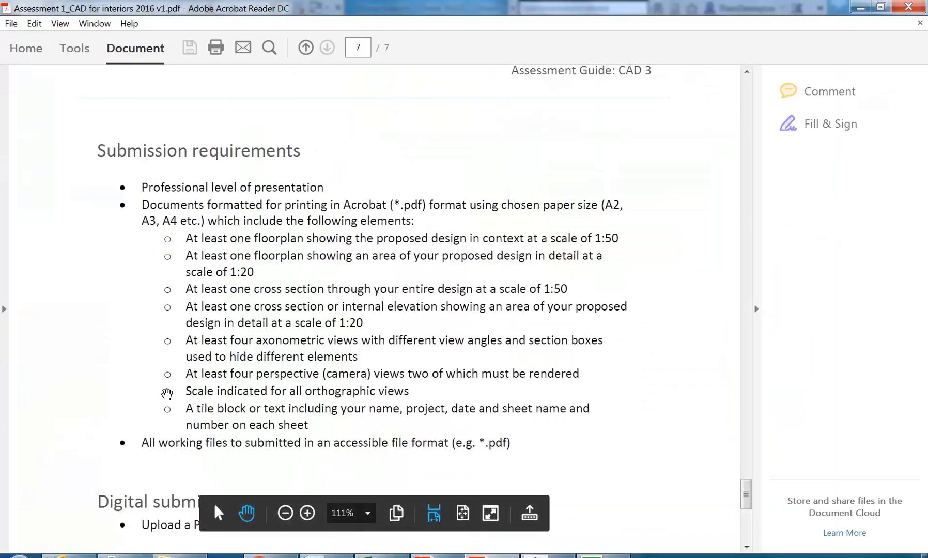
pyautogui.click(860, 7)
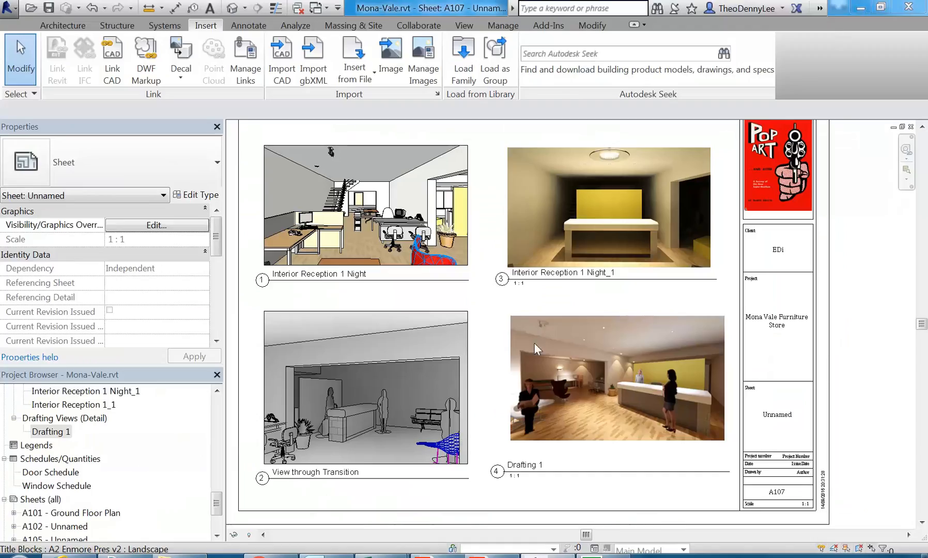
pyautogui.click(572, 374)
pyautogui.click(489, 320)
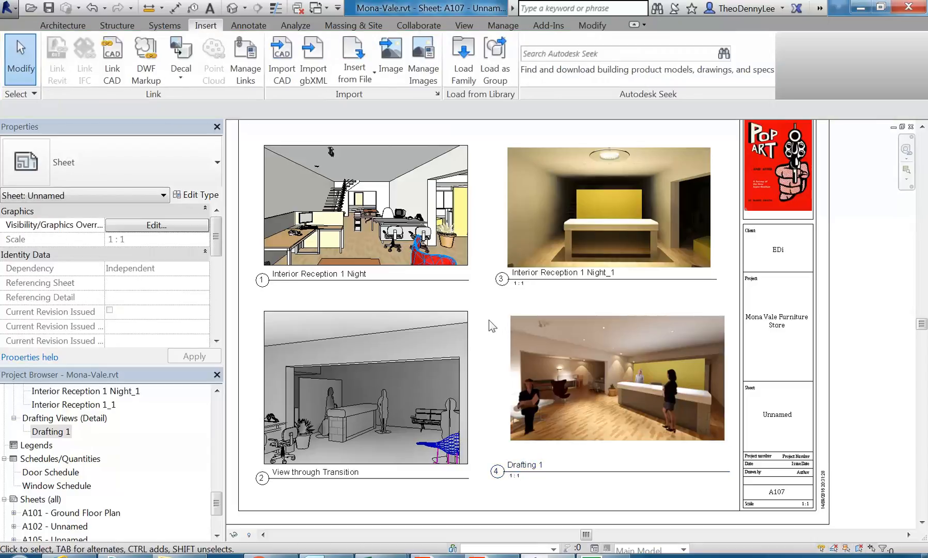